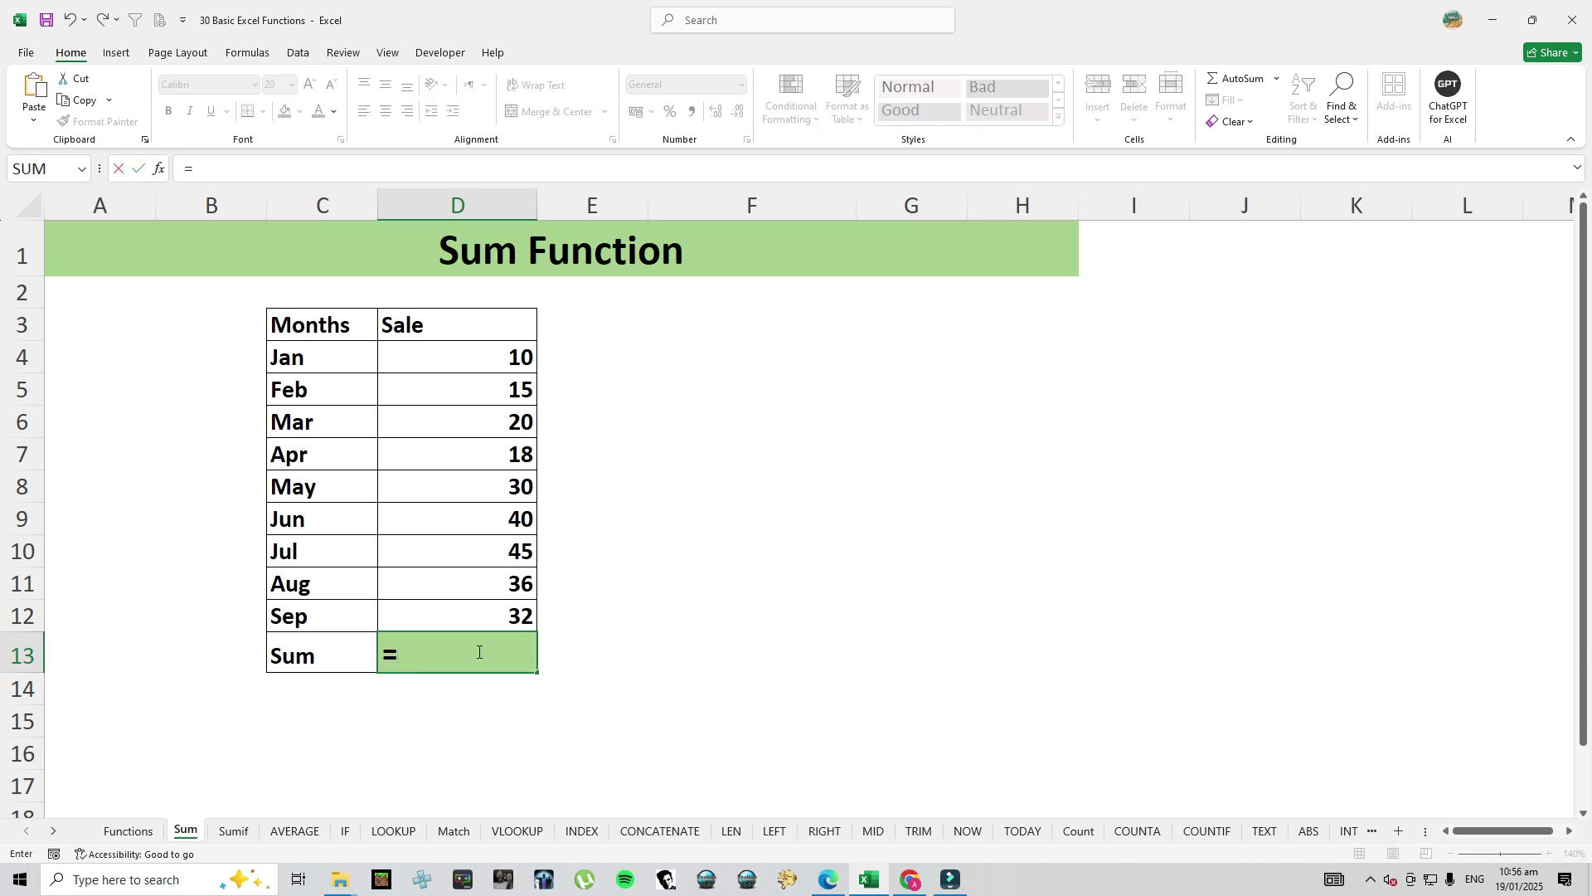
Complete the formula in D13 as =SUM(D4:D12) to total the monthly sales
{"action": "type", "text": "sum"}
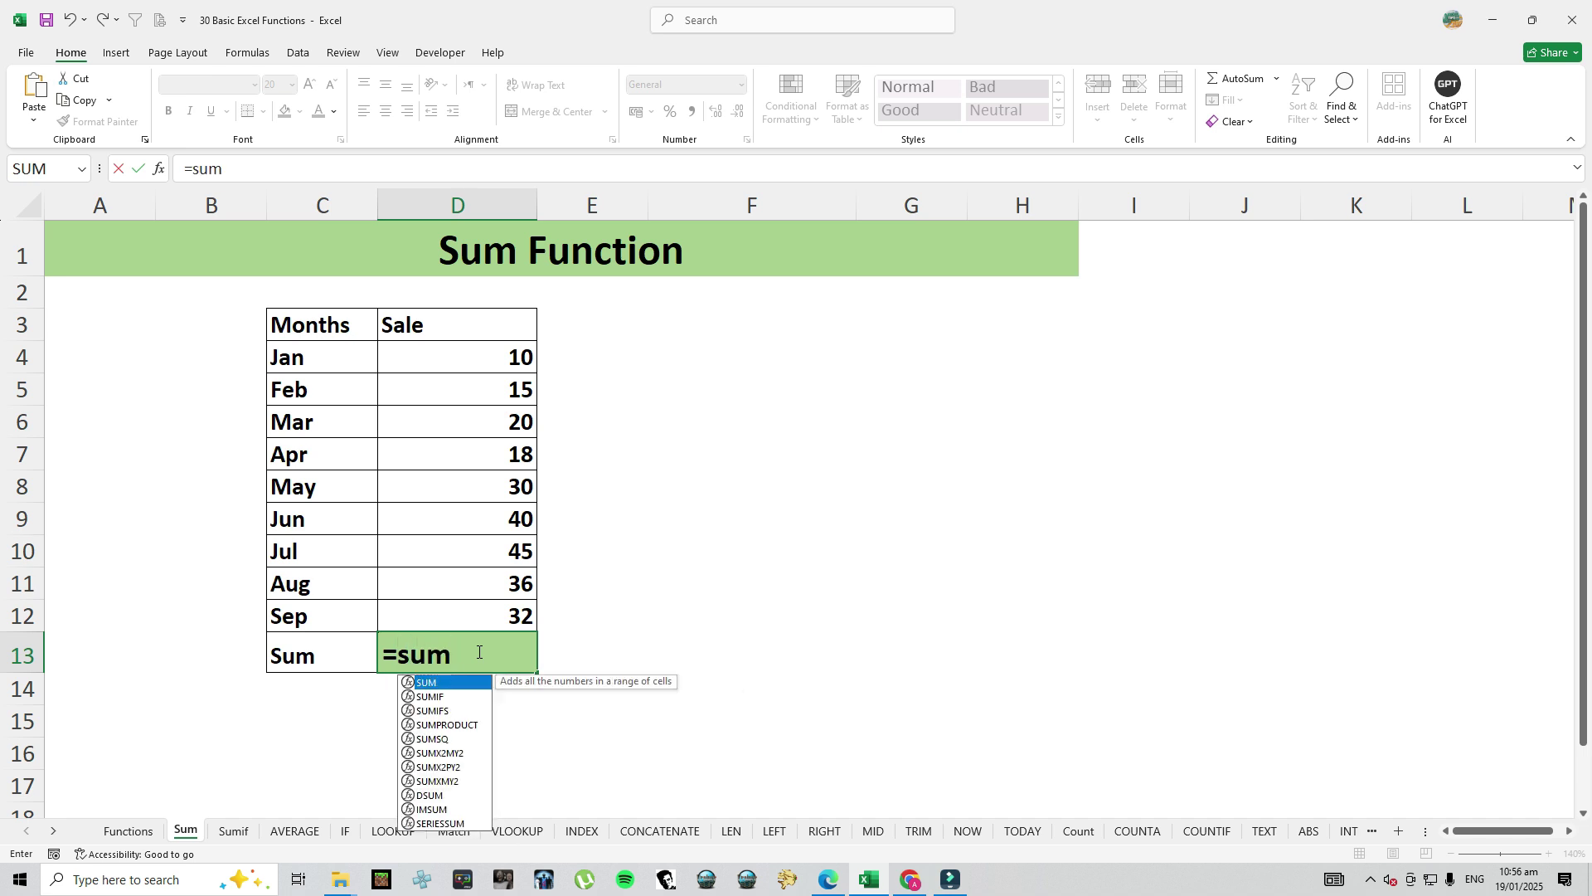
{"action": "key", "text": "Tab"}
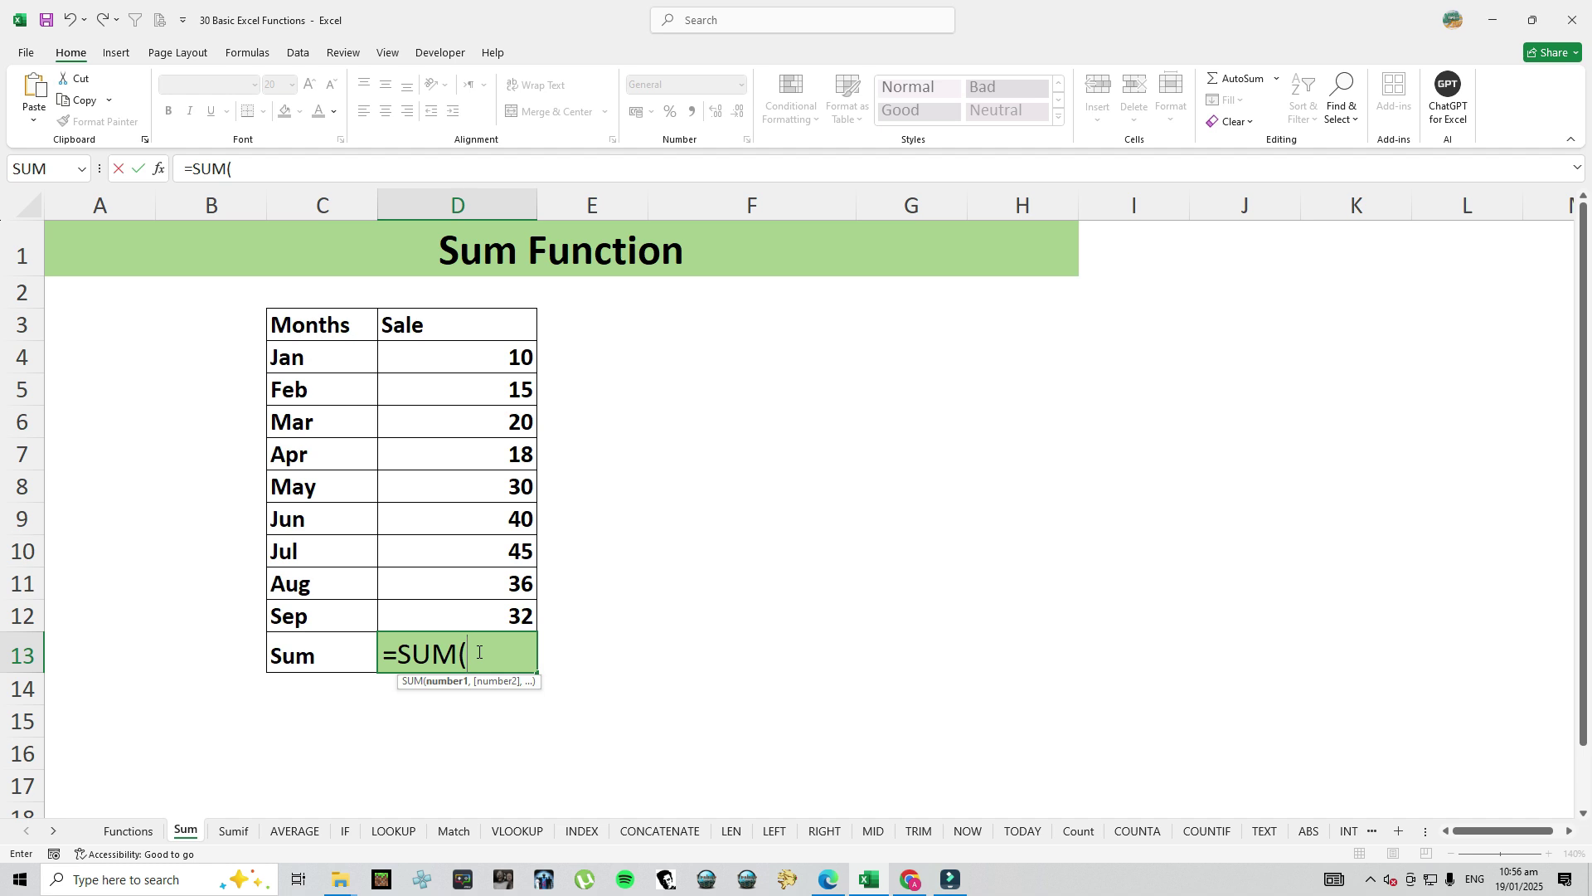
{"action": "left_click_drag", "start_coordinate": [466, 359], "coordinate": [472, 615]}
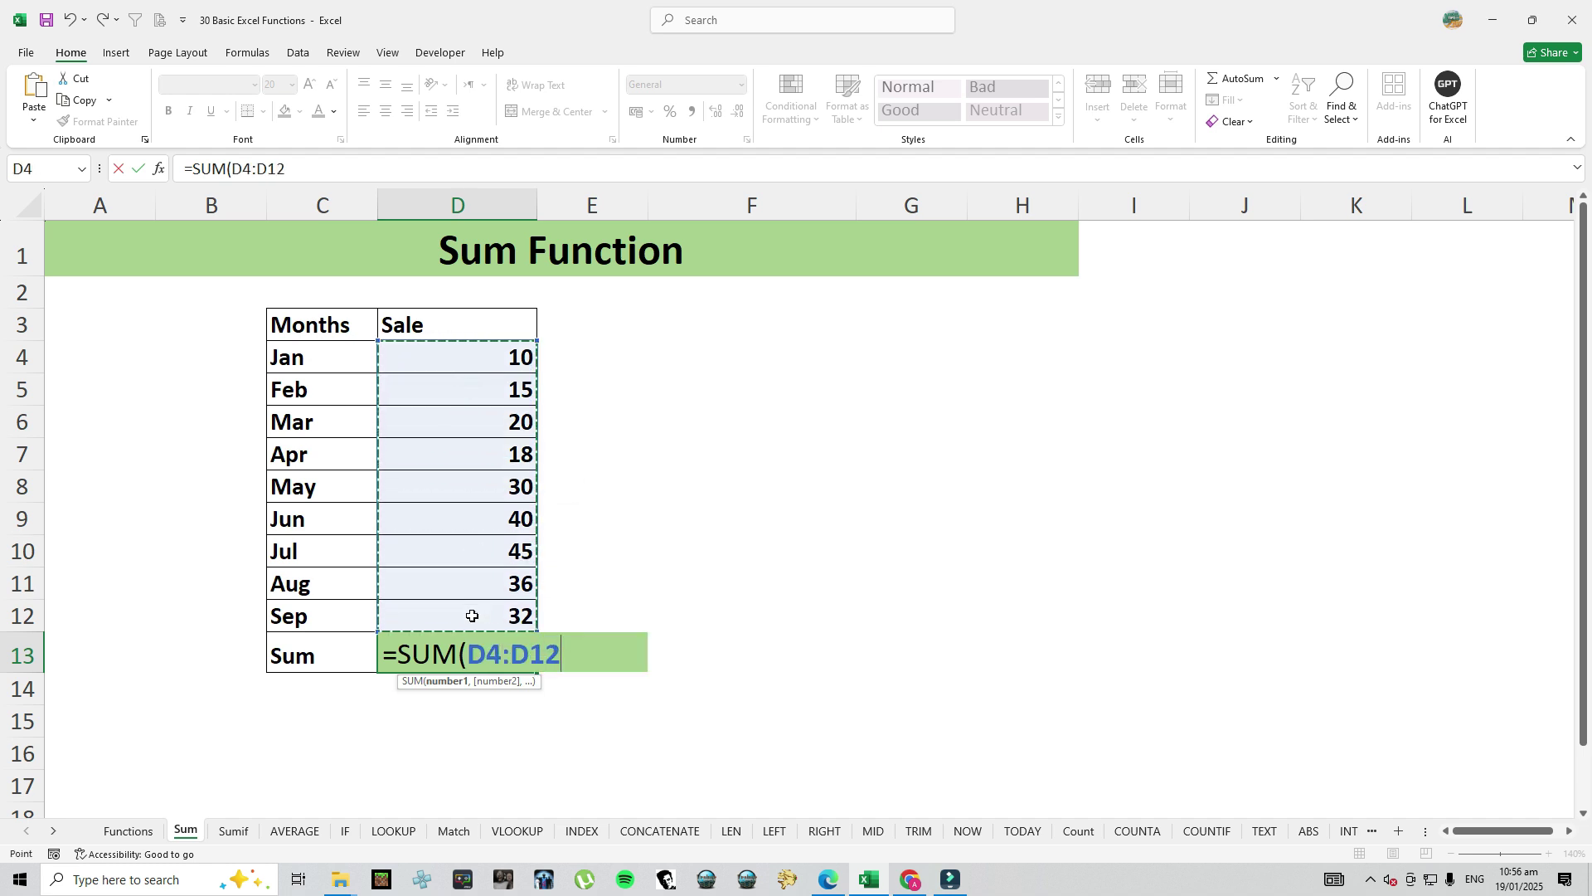
{"action": "type", "text": ")"}
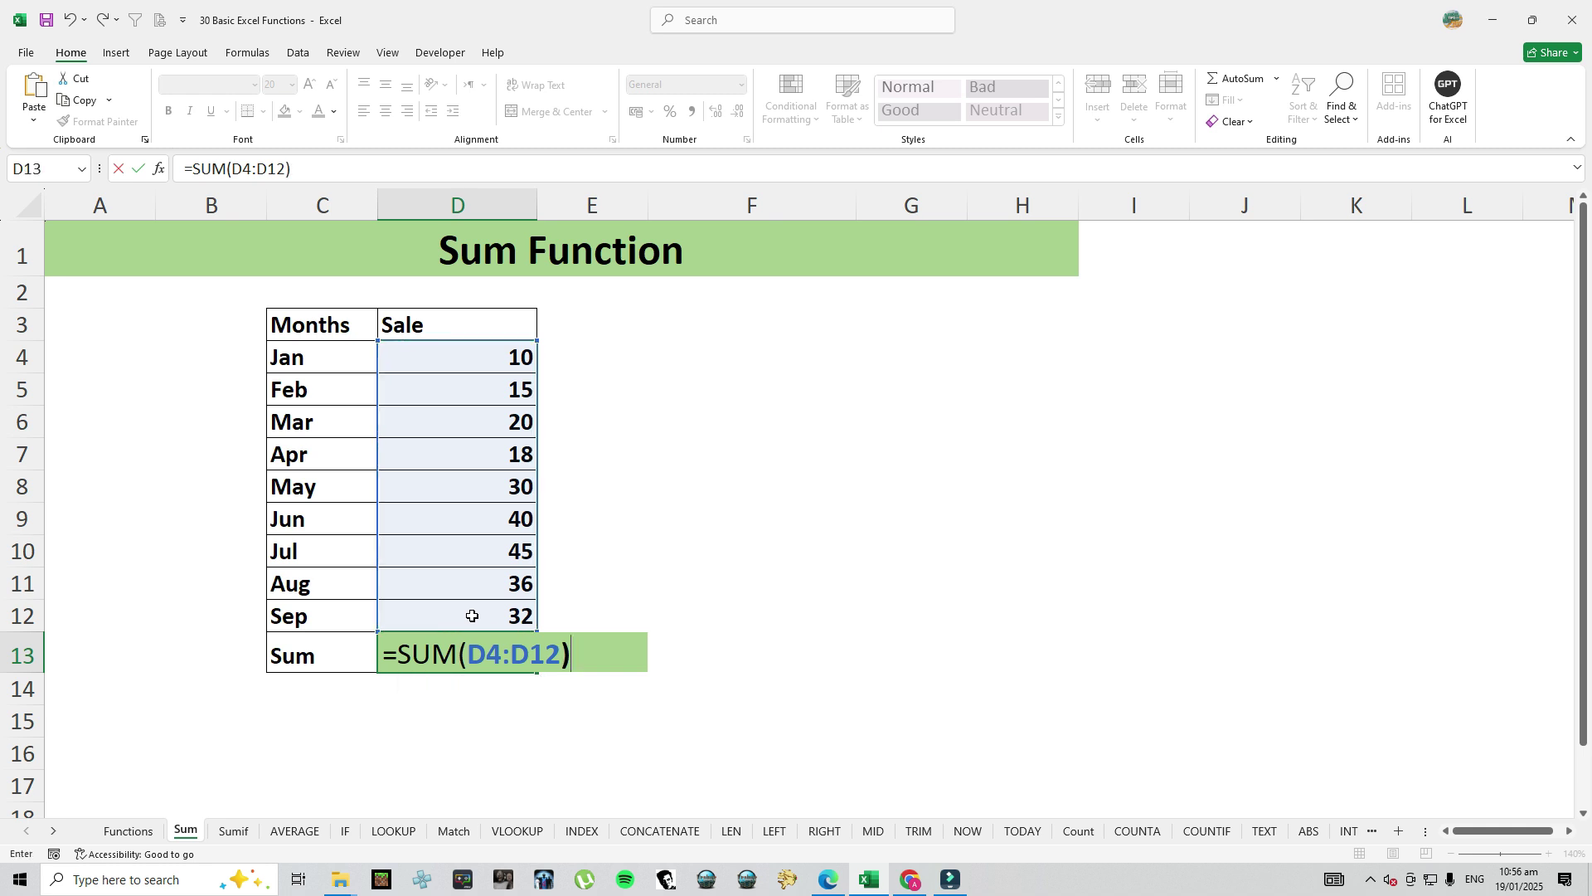
{"action": "key", "text": "Return"}
{"action": "key", "text": "Up"}
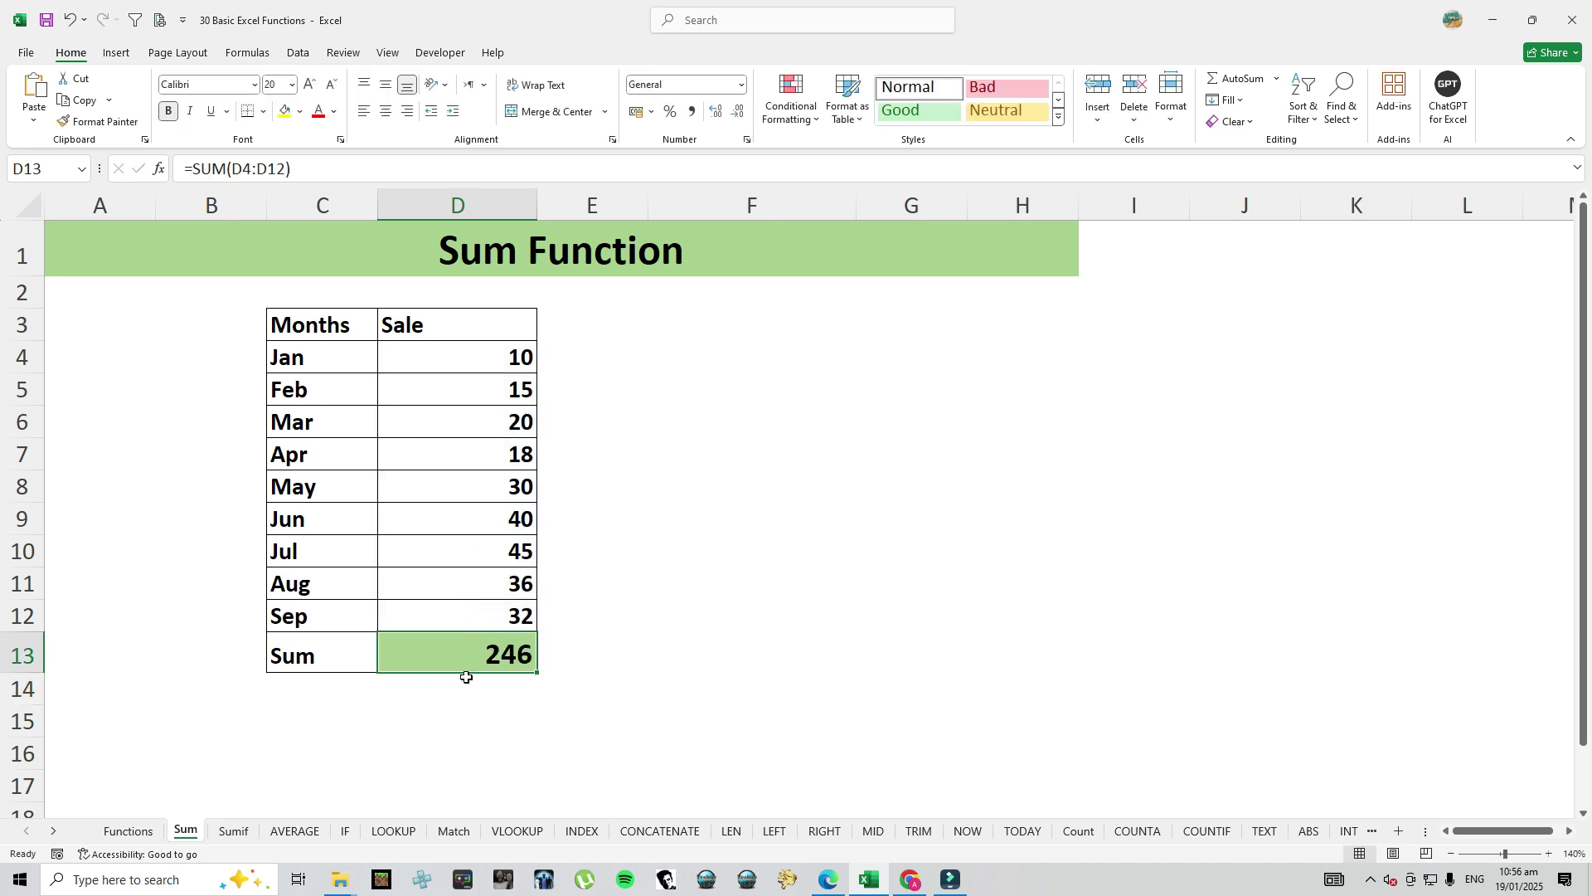
Clear the Sum cell D13 and fill it with an AutoSum of the sales in D4:D12
{"action": "left_click", "coordinate": [482, 656]}
{"action": "key", "text": "Delete"}
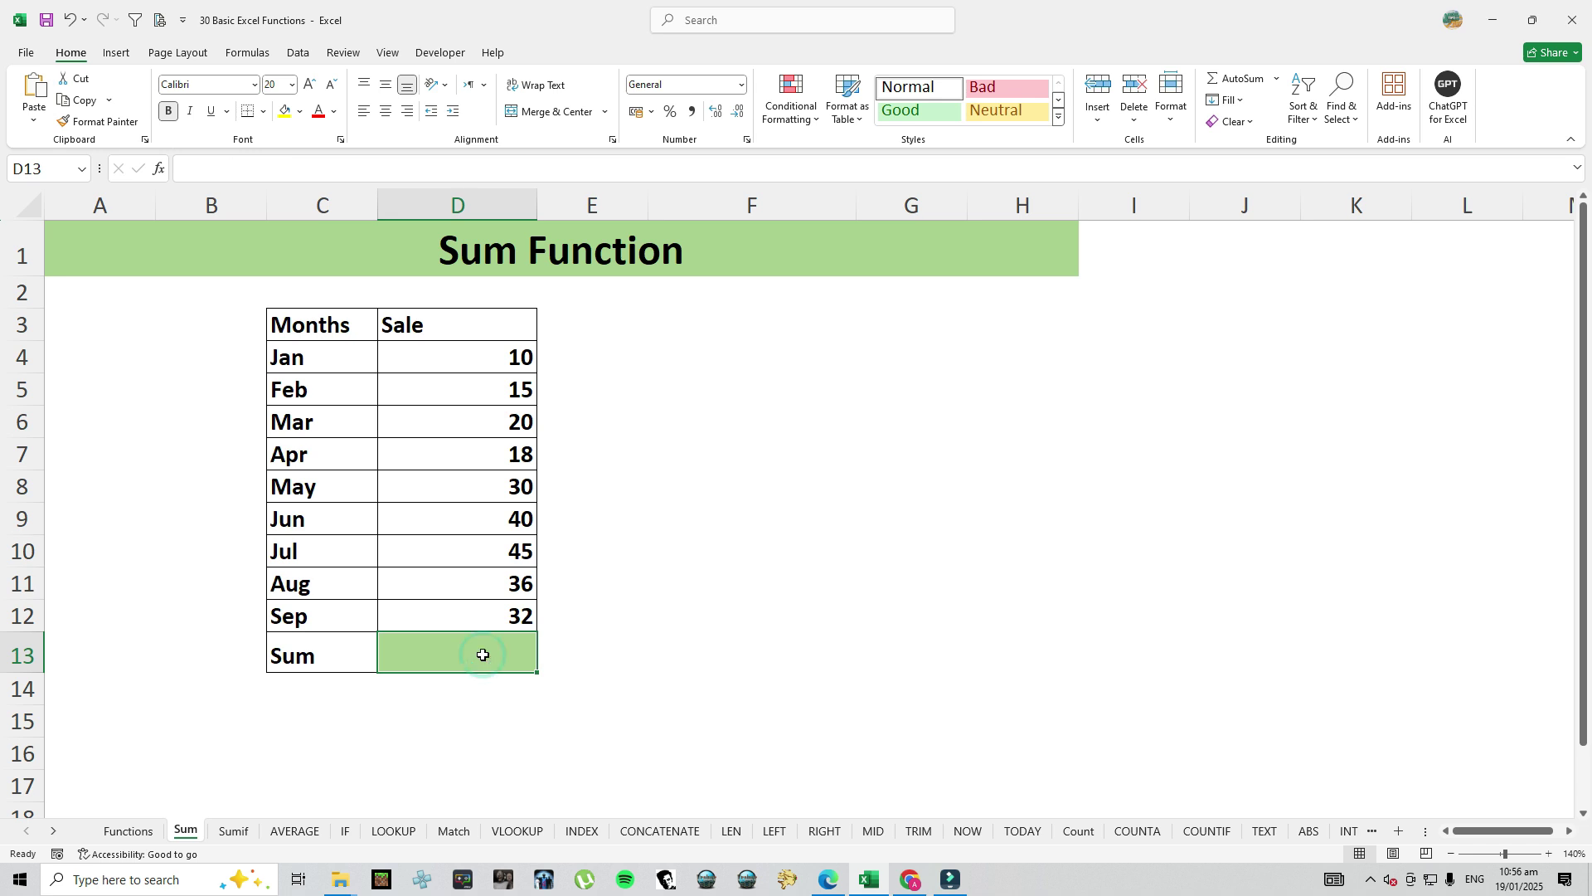
{"action": "key", "text": "alt"}
{"action": "key", "text": "alt"}
{"action": "key", "text": "alt+="}
{"action": "key", "text": "Return"}
{"action": "left_click", "coordinate": [482, 655]}
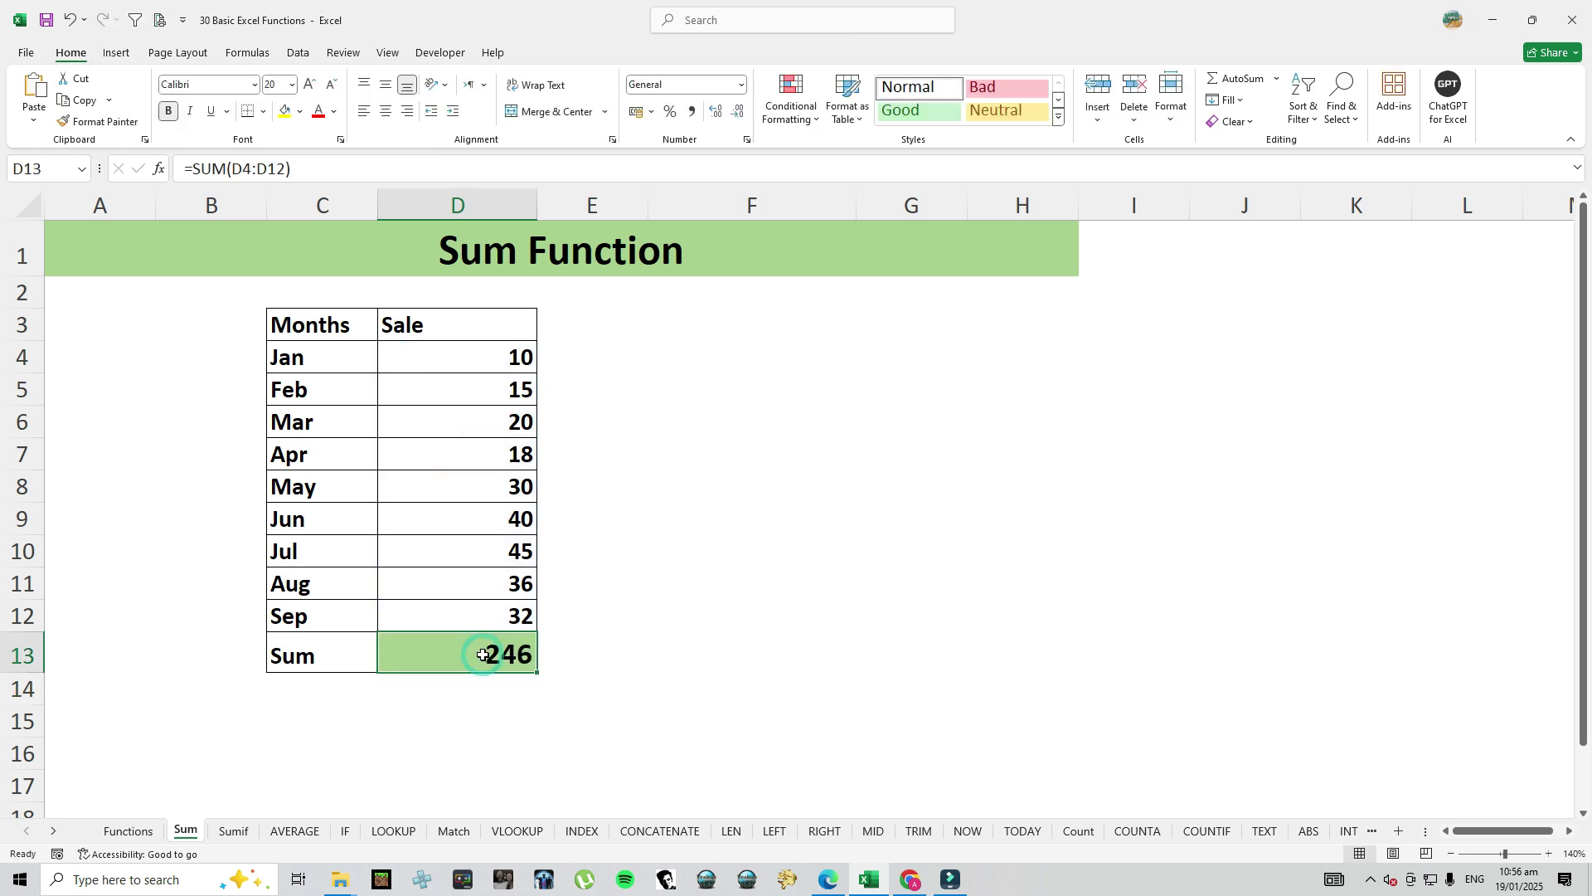
Clear D13 again and apply AutoSum to the selected range D4:D13 to total the sales
{"action": "key", "text": "Delete"}
{"action": "left_click_drag", "start_coordinate": [489, 358], "coordinate": [487, 639]}
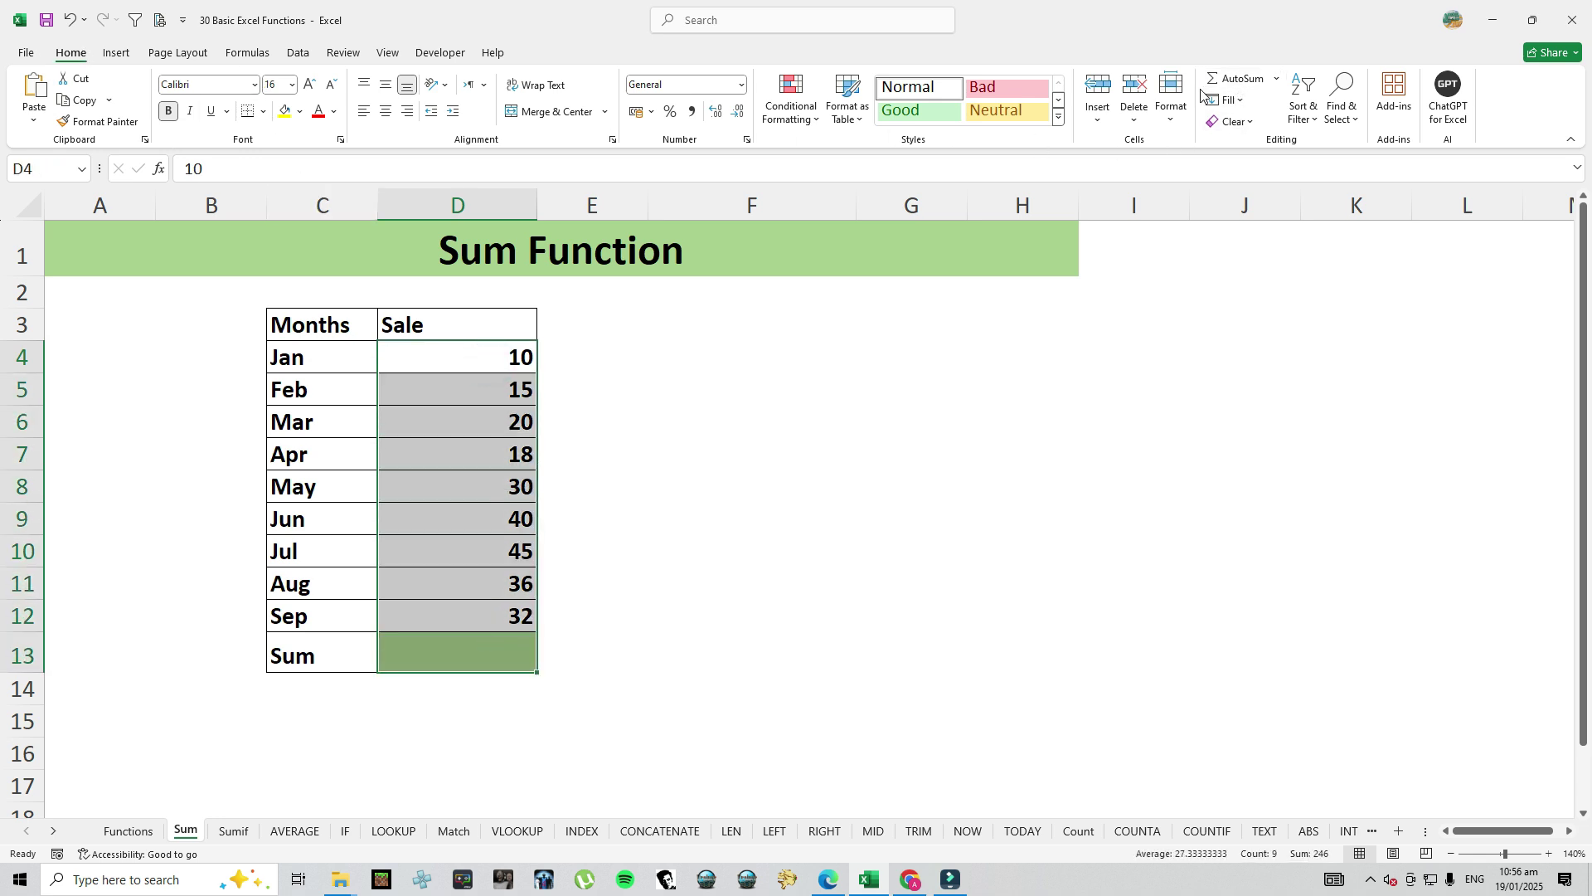
{"action": "left_click", "coordinate": [1233, 80]}
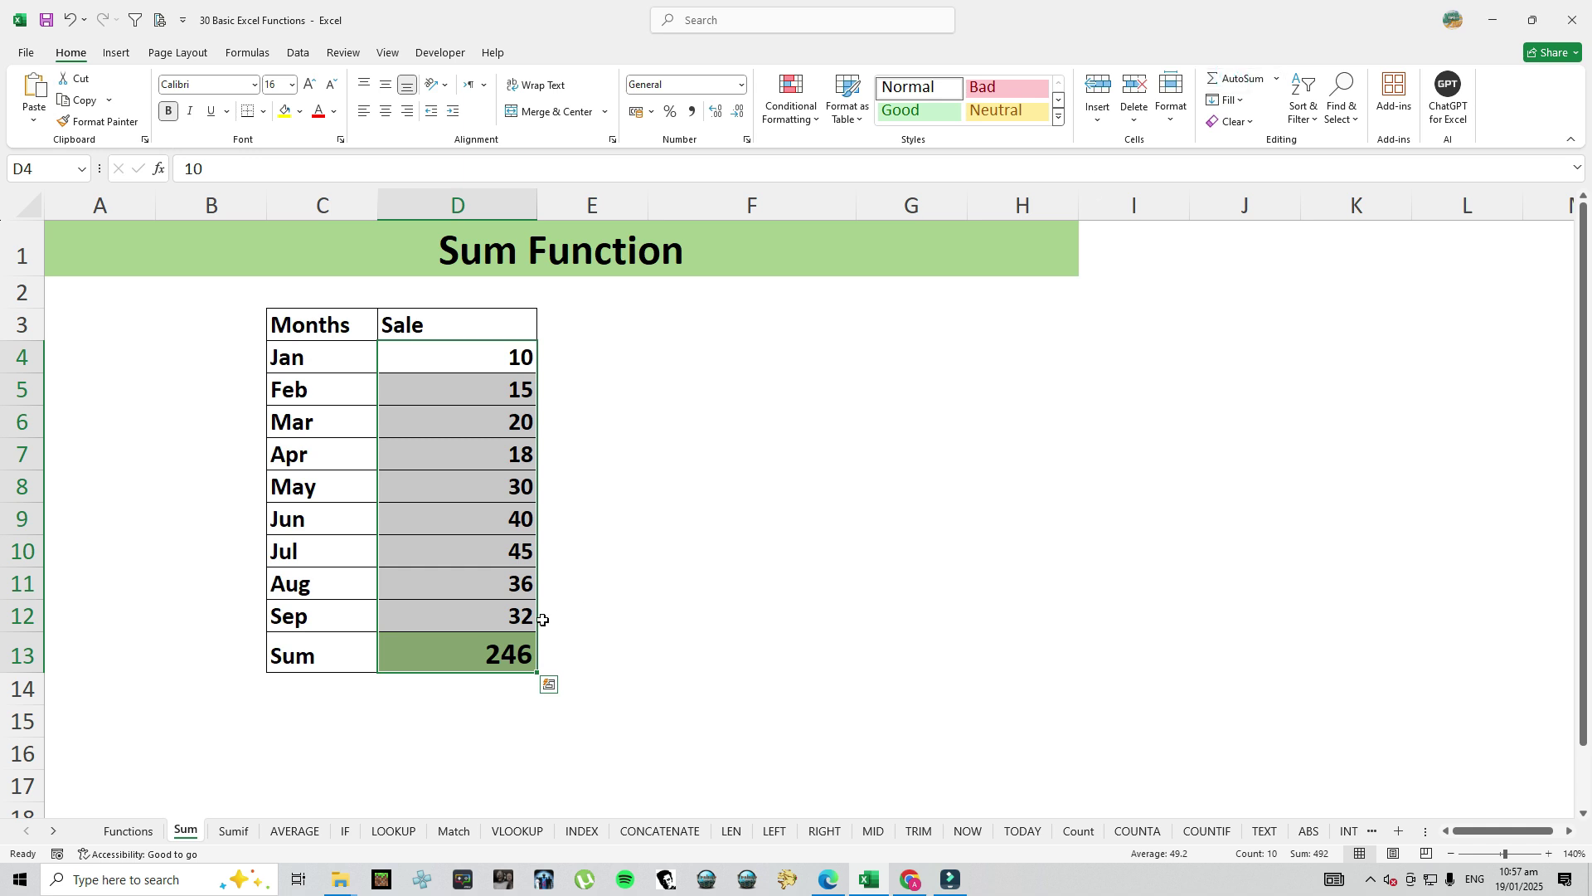
{"action": "left_click", "coordinate": [562, 473]}
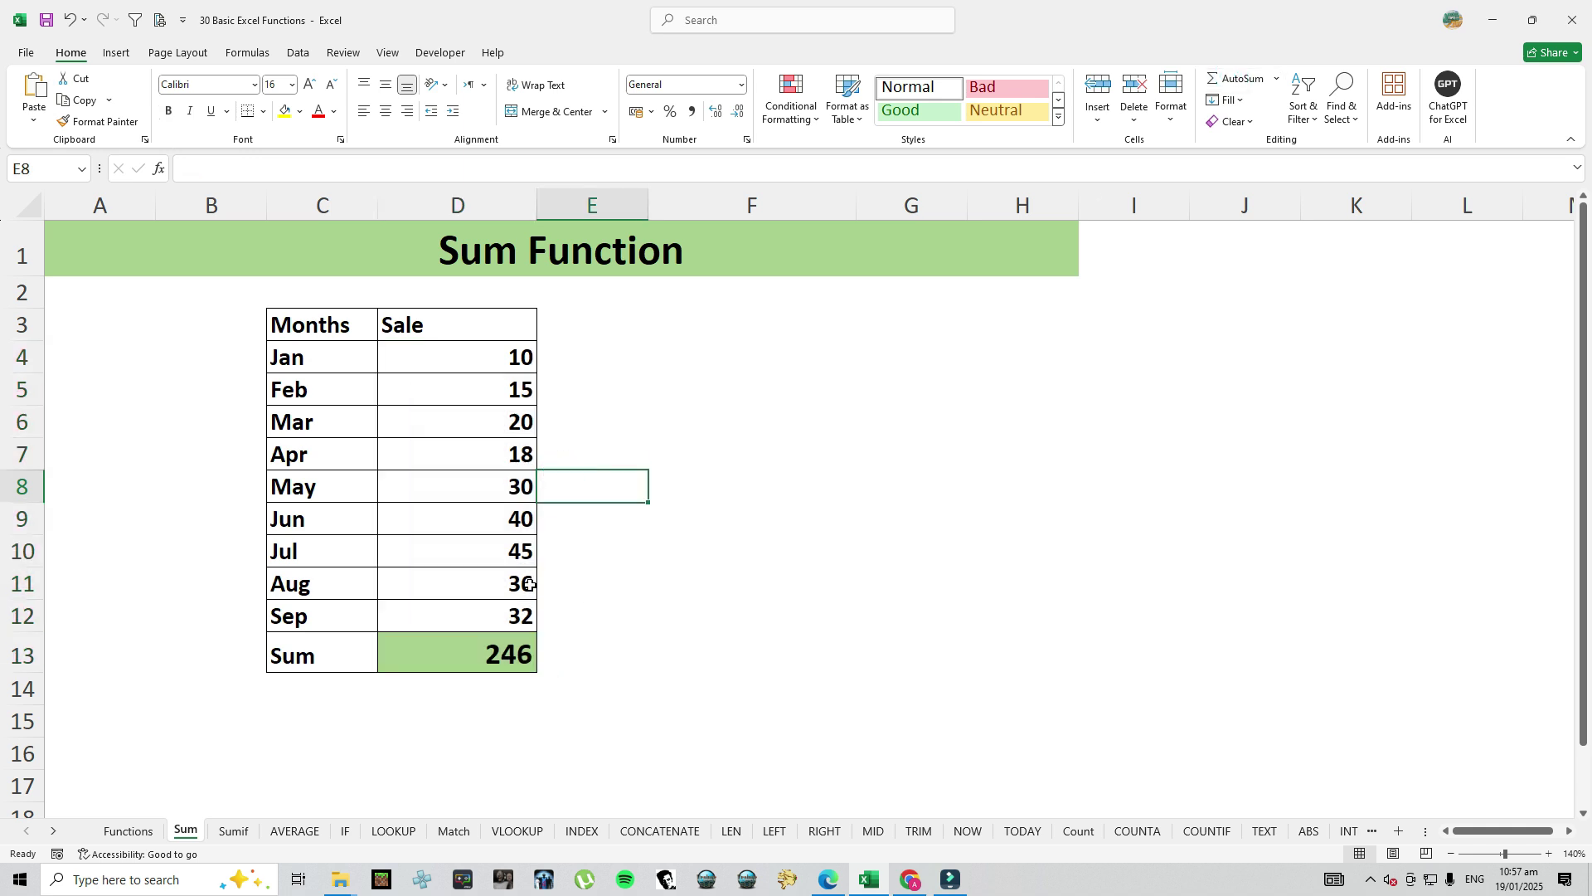
On the Sumif sheet, enter =SUM(D4:D12) in G6 to total all the sales
{"action": "left_click", "coordinate": [222, 830]}
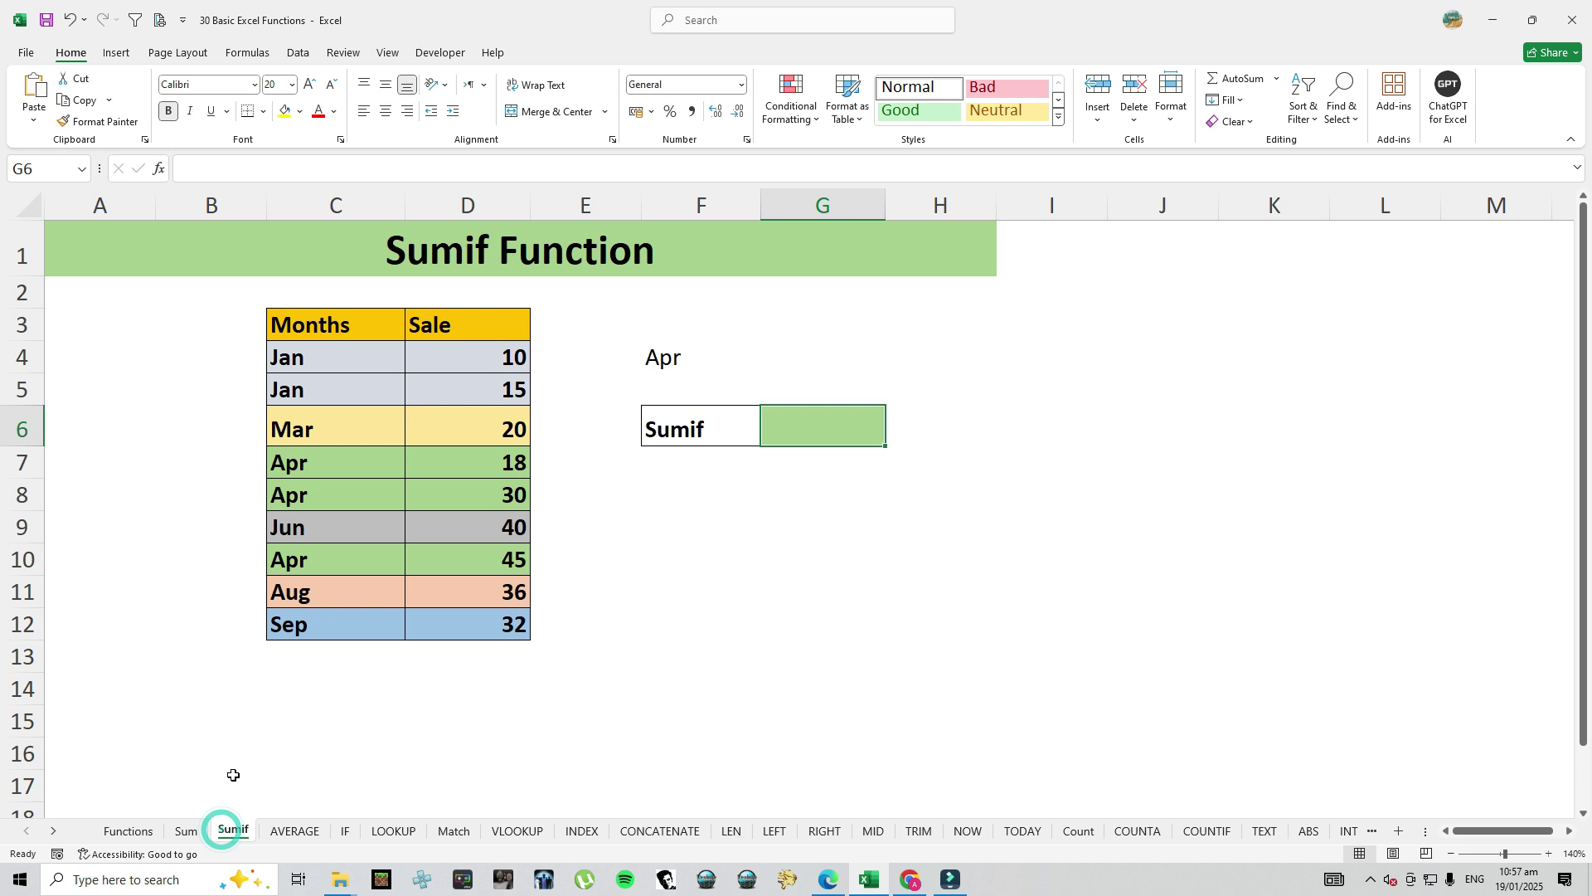
{"action": "left_click", "coordinate": [862, 421]}
{"action": "type", "text": "=s"}
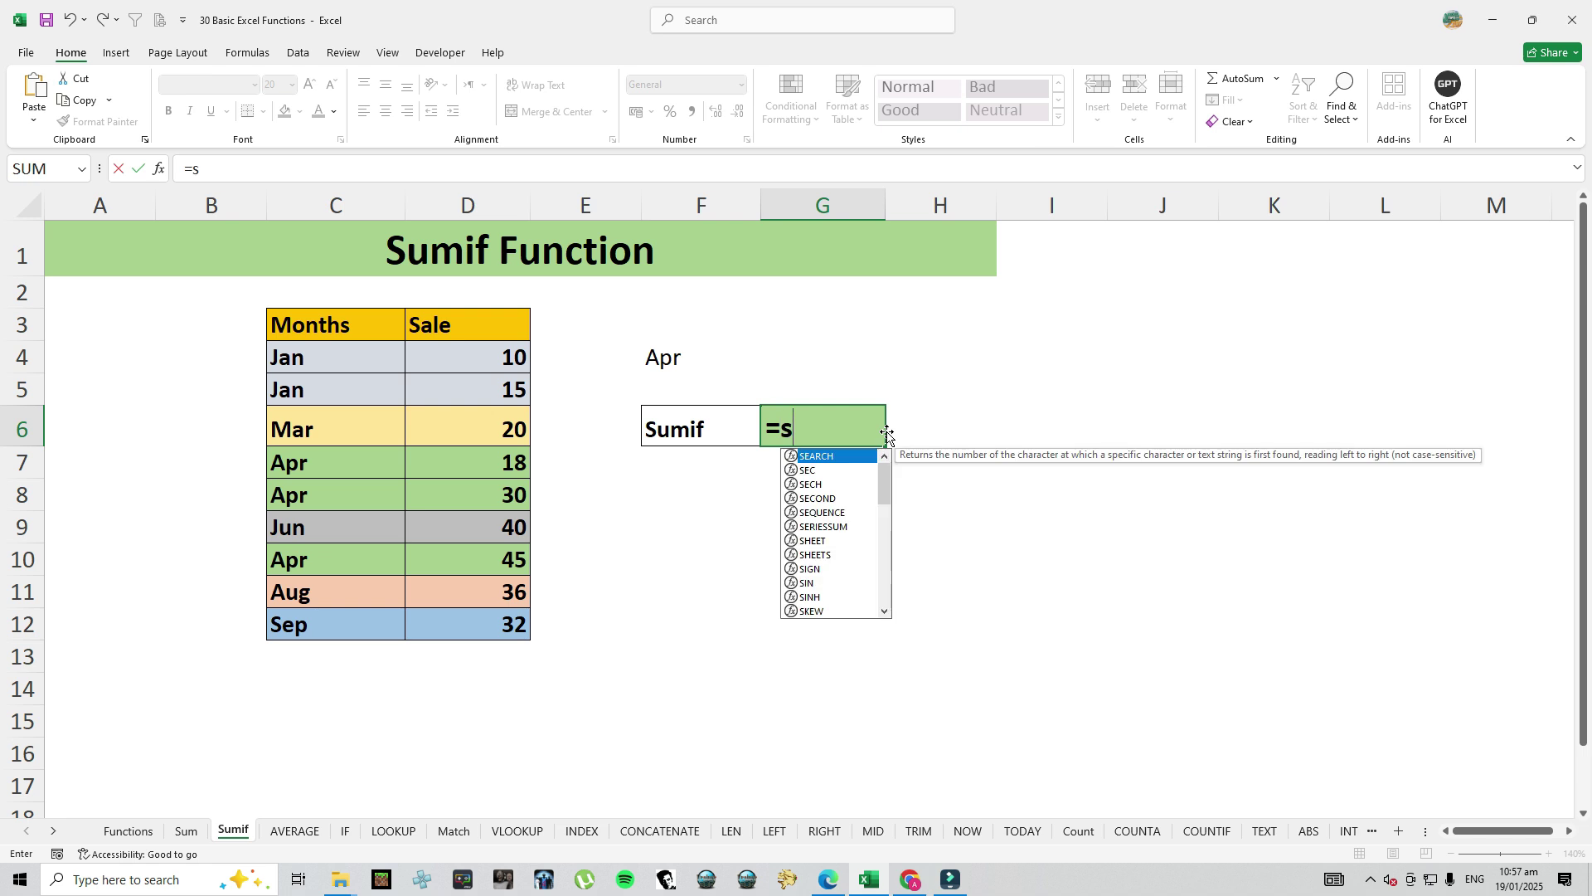
{"action": "type", "text": "um("}
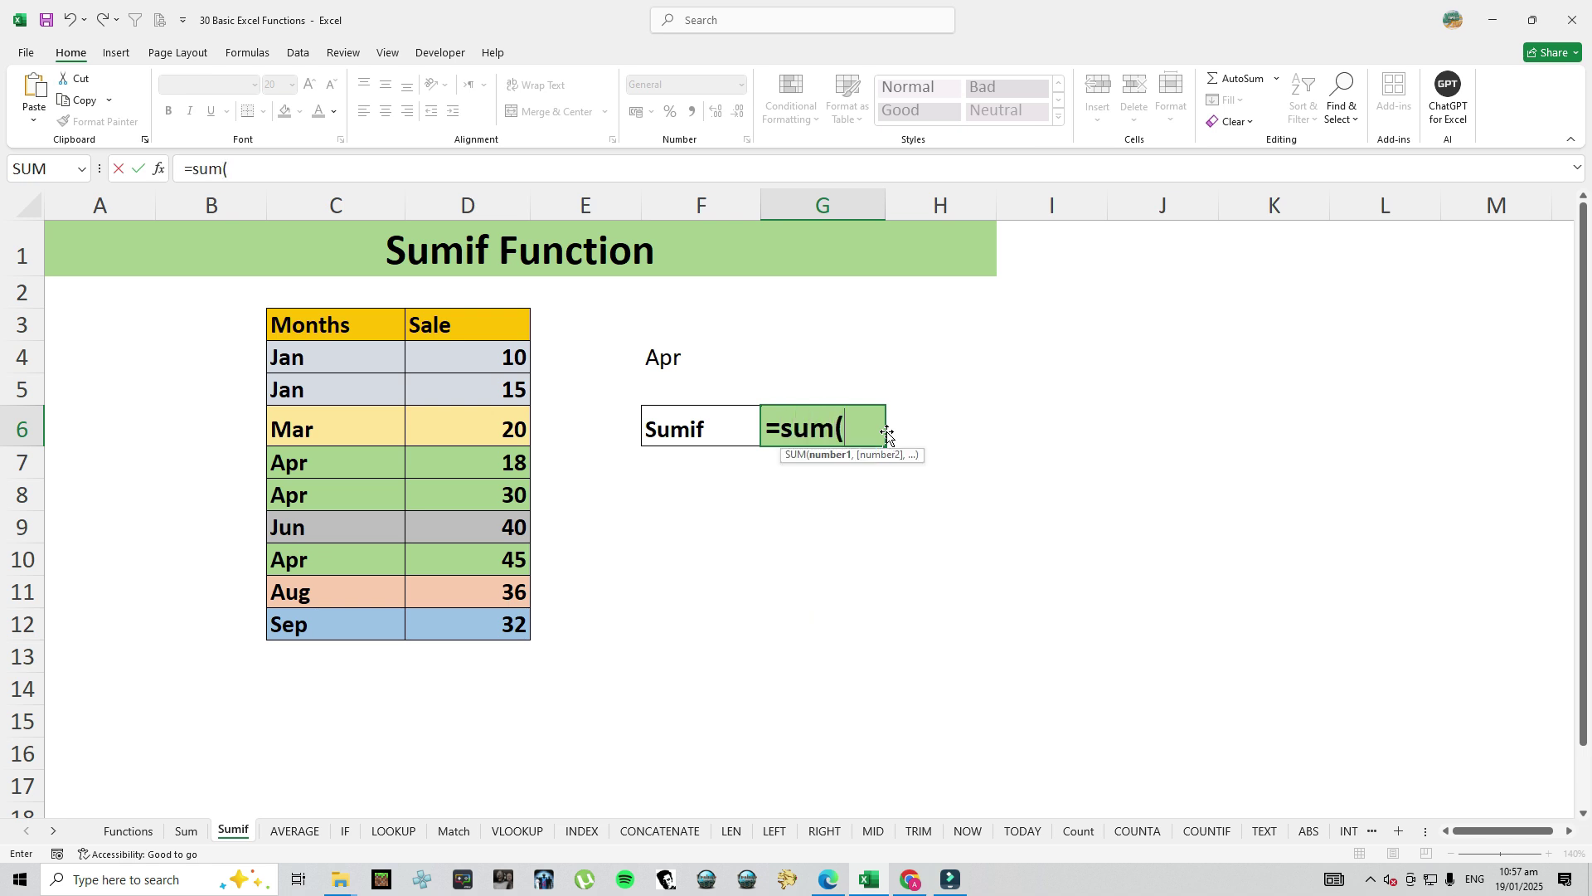
{"action": "left_click_drag", "start_coordinate": [494, 357], "coordinate": [495, 627]}
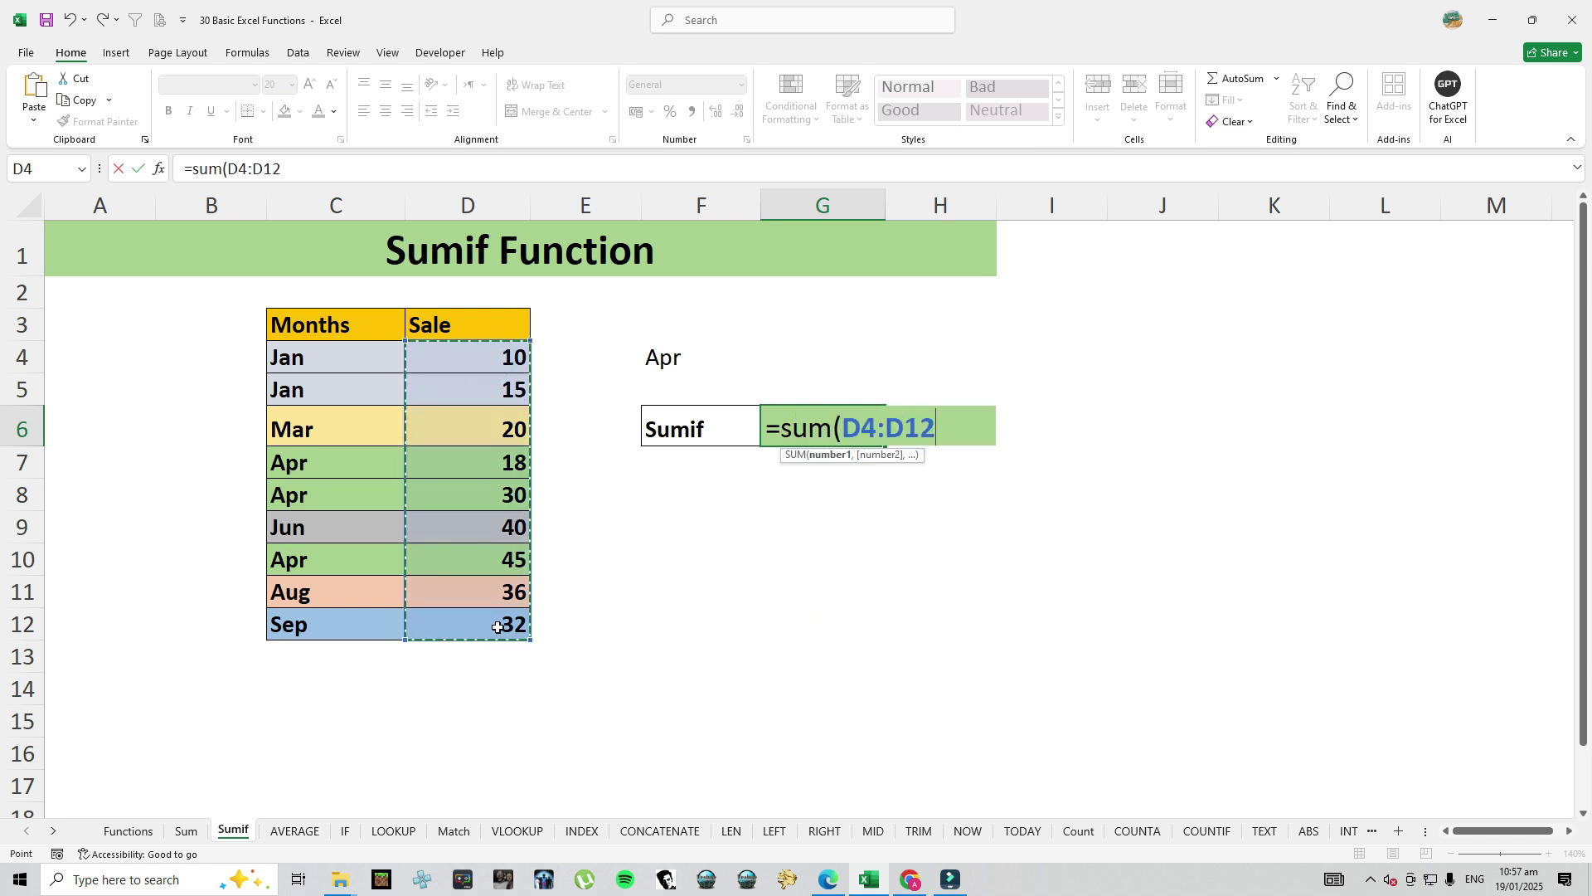
{"action": "type", "text": ")"}
{"action": "key", "text": "Return"}
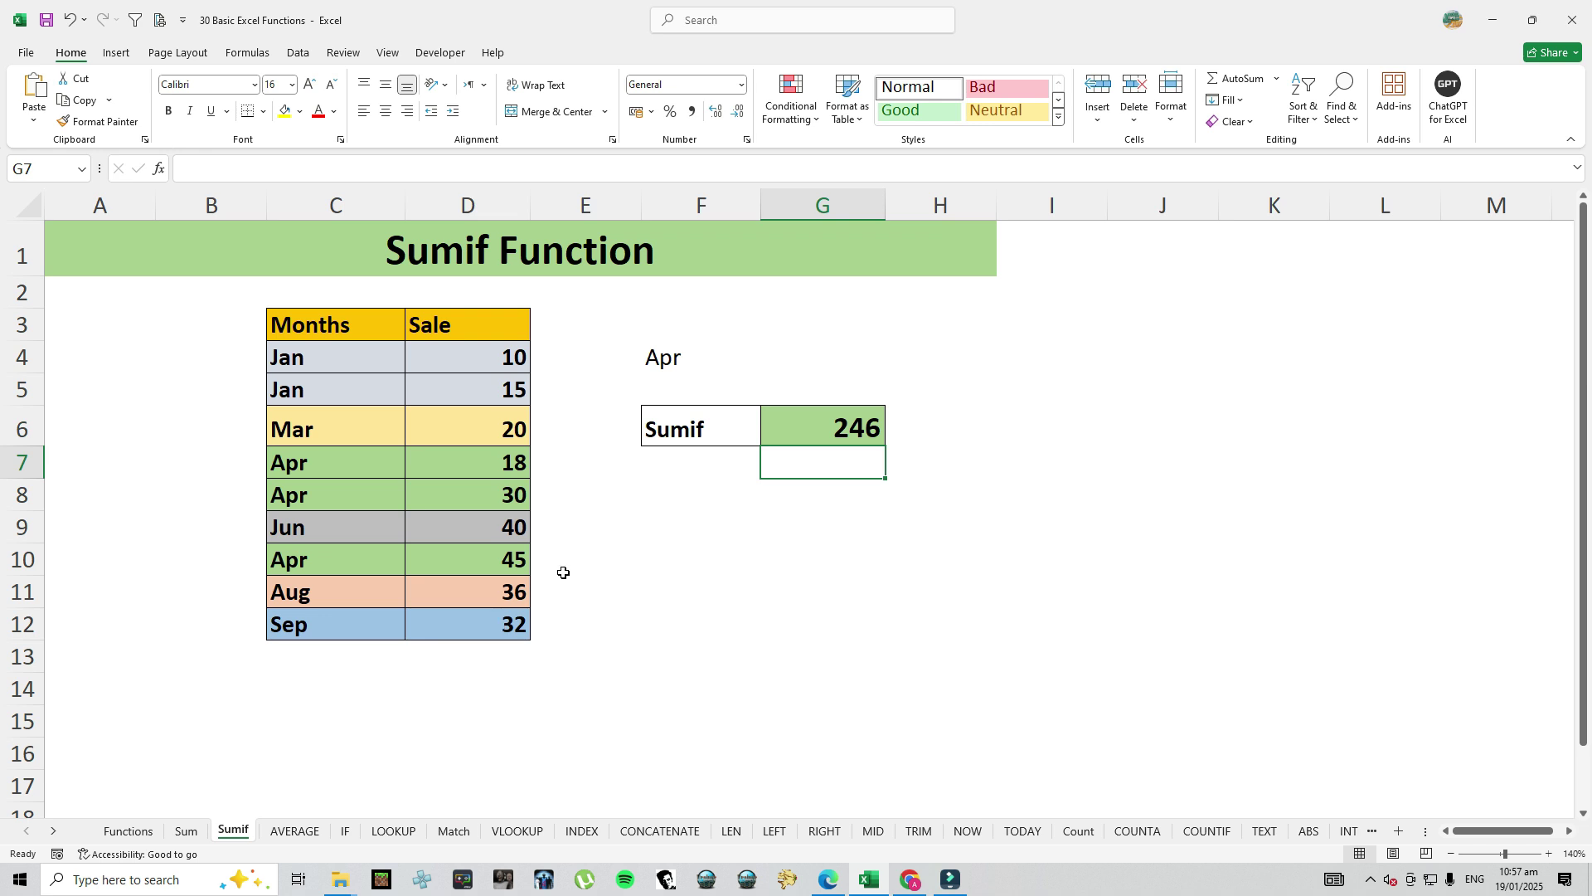
Start a SUMIF formula in G6 with the months in $C$4:$C$12 as the absolute criteria range
{"action": "left_click", "coordinate": [844, 428]}
{"action": "type", "text": "="}
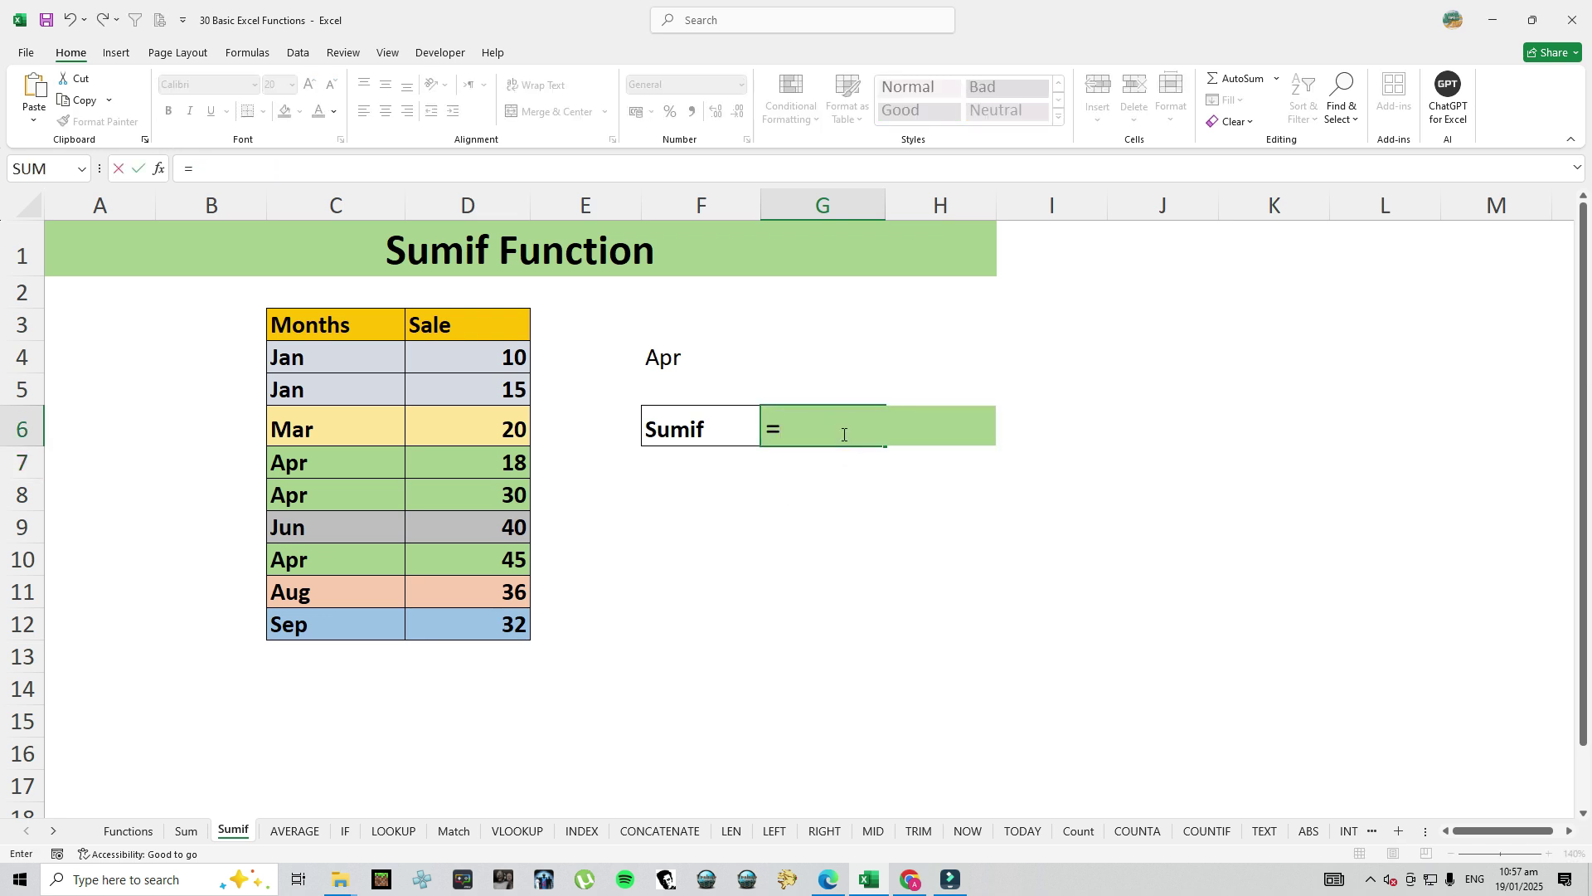
{"action": "type", "text": "sumi"}
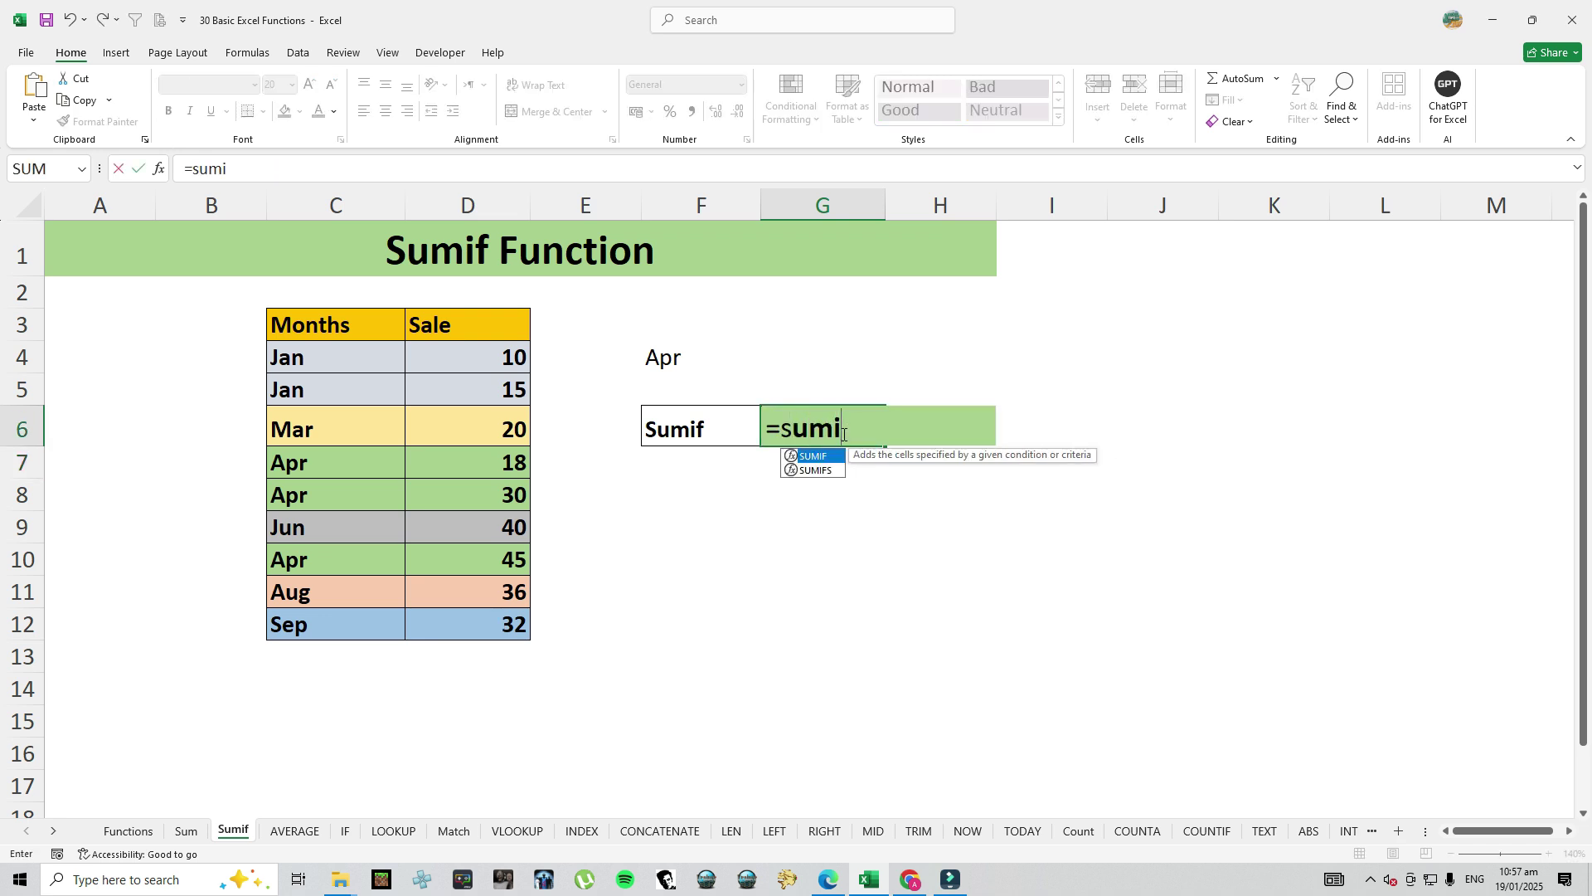
{"action": "type", "text": "f("}
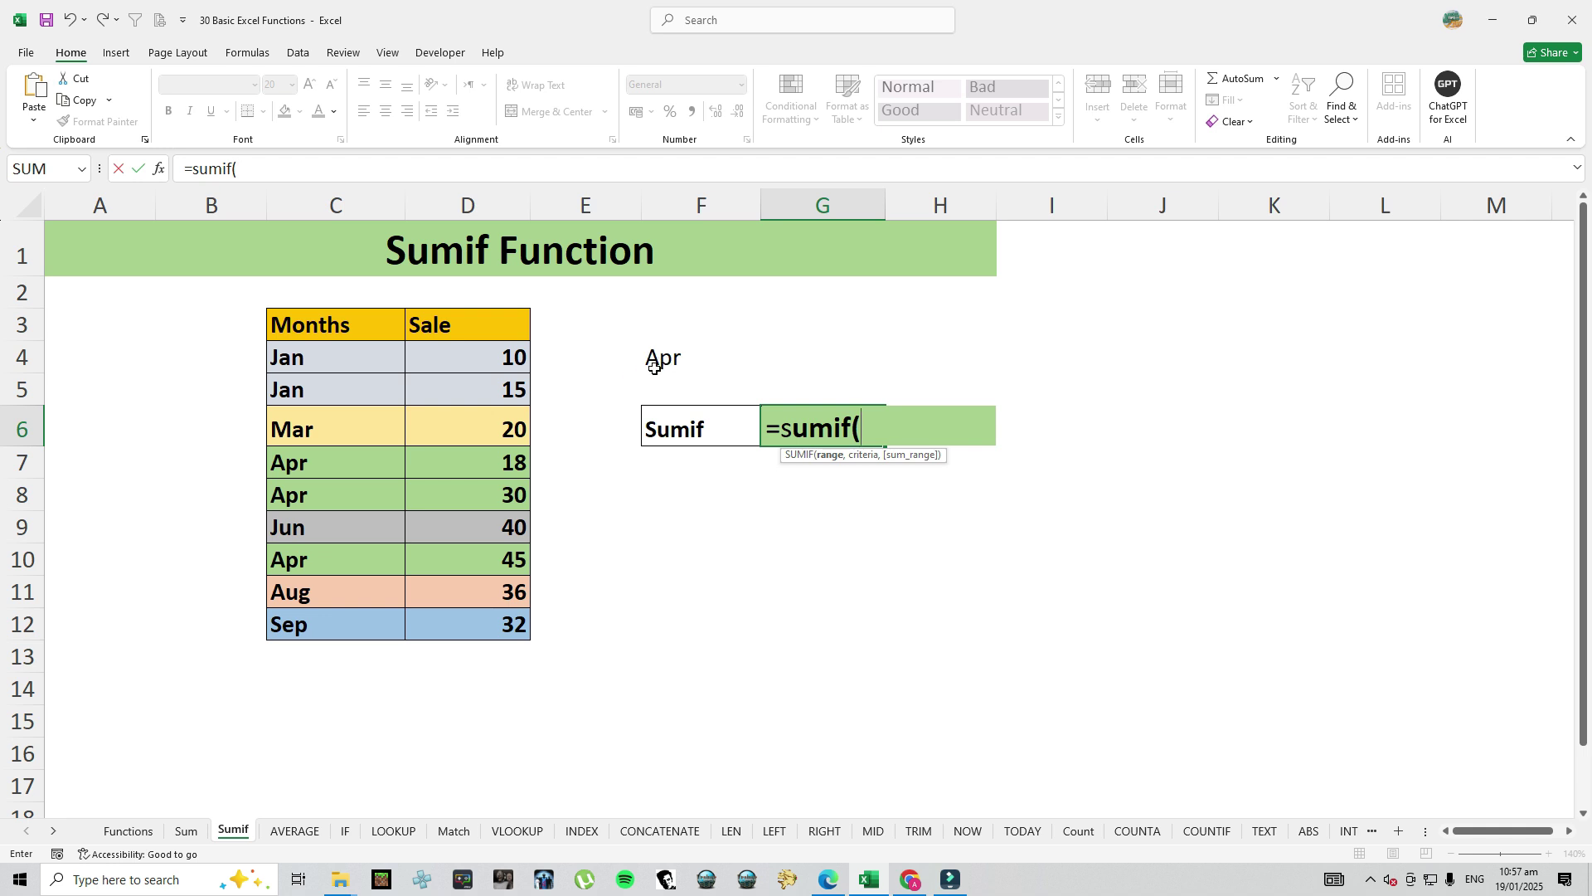
{"action": "left_click_drag", "start_coordinate": [316, 359], "coordinate": [328, 622]}
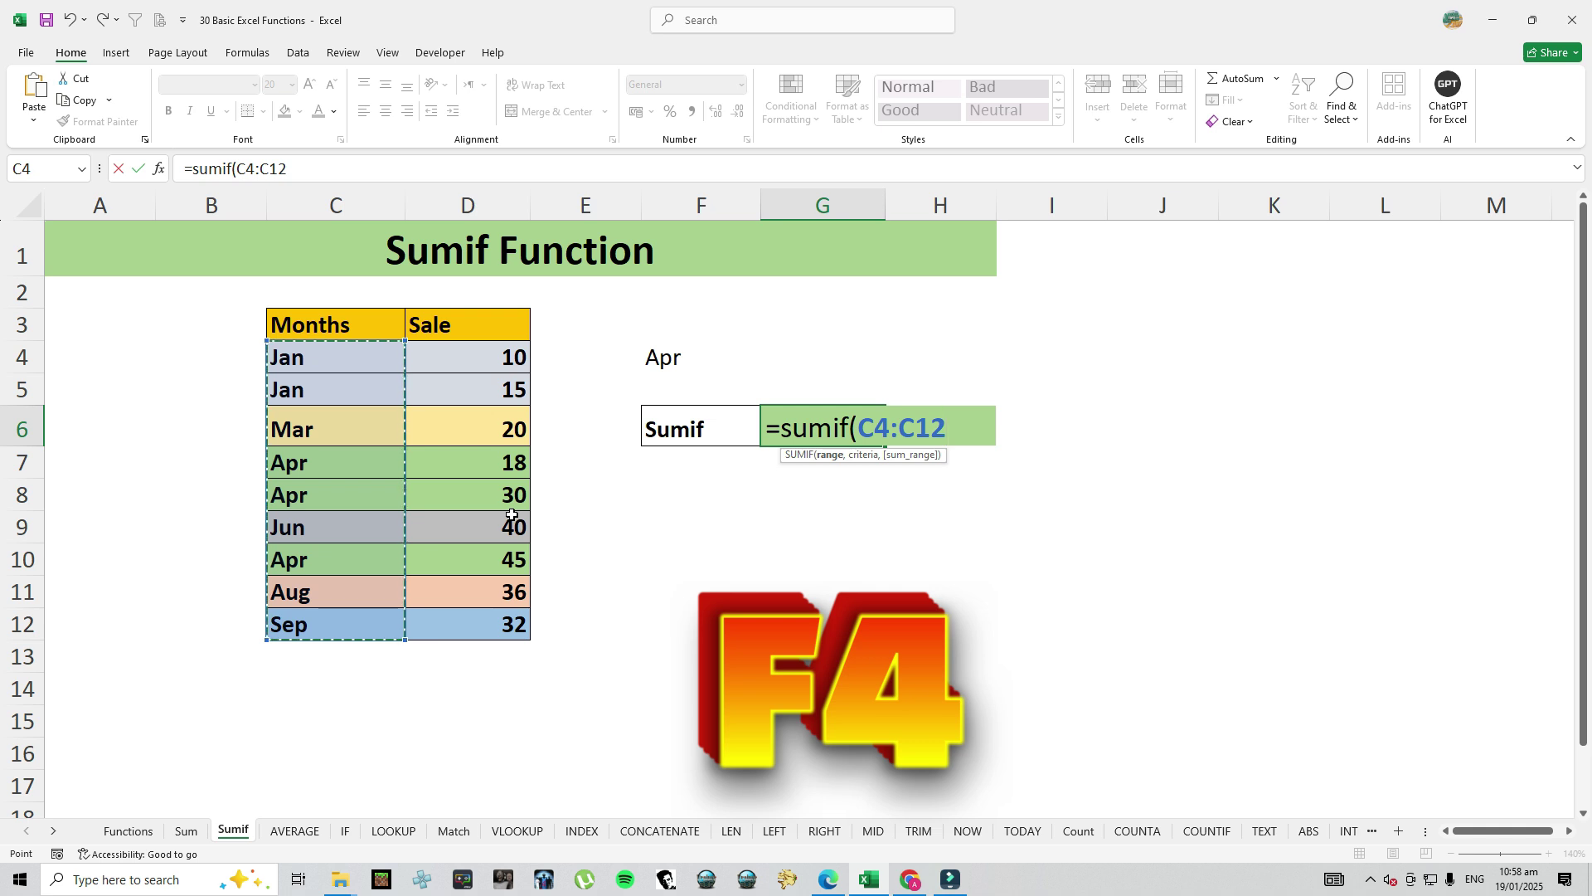
{"action": "key", "text": "F4"}
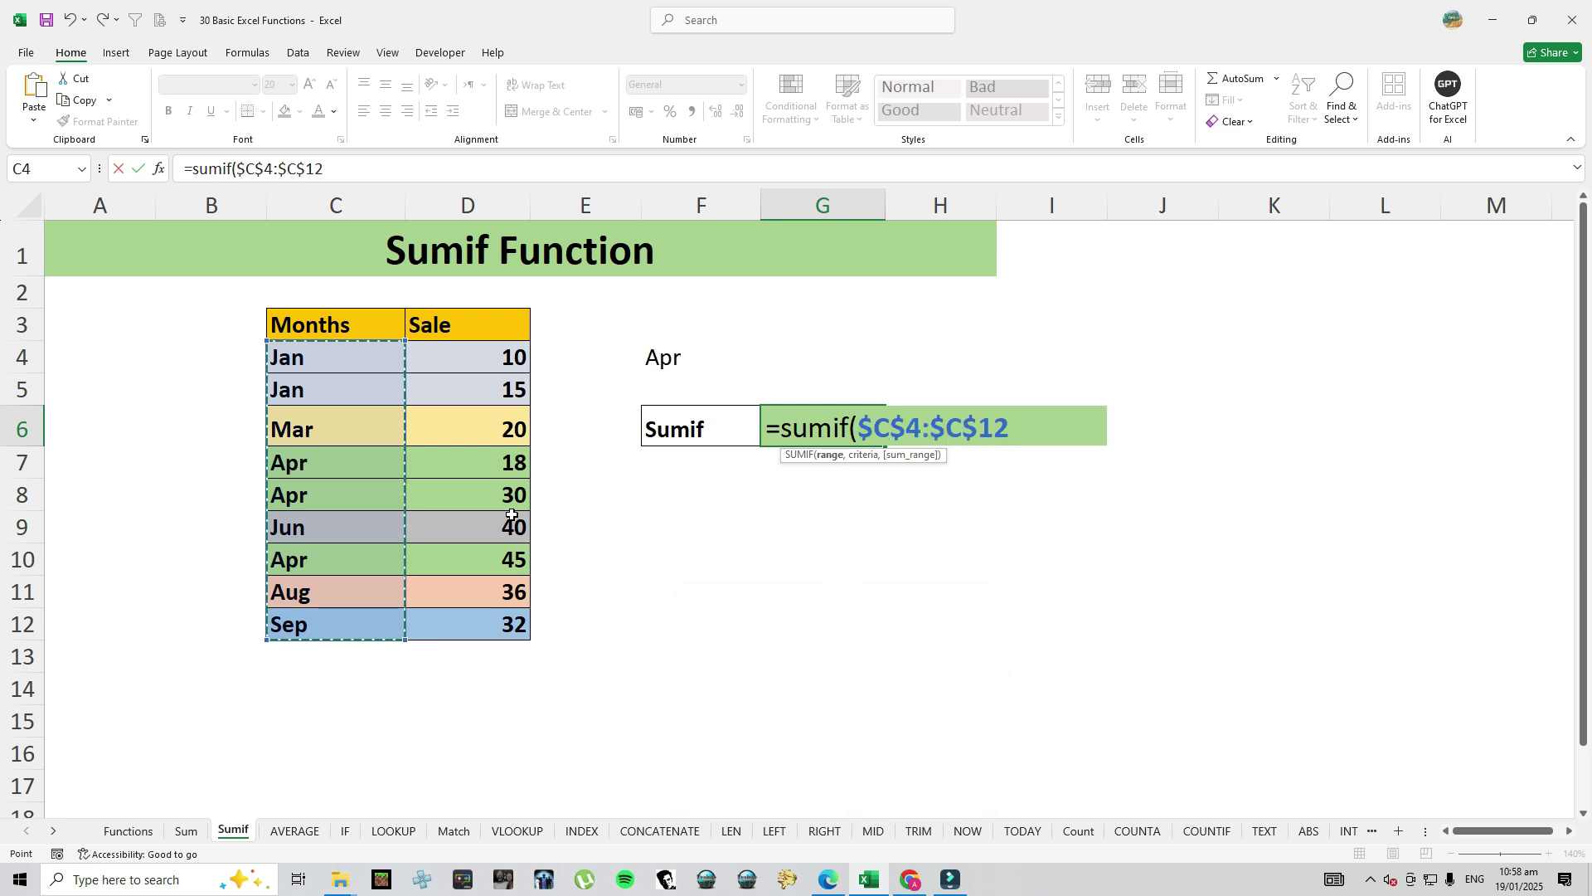
{"action": "type", "text": ","}
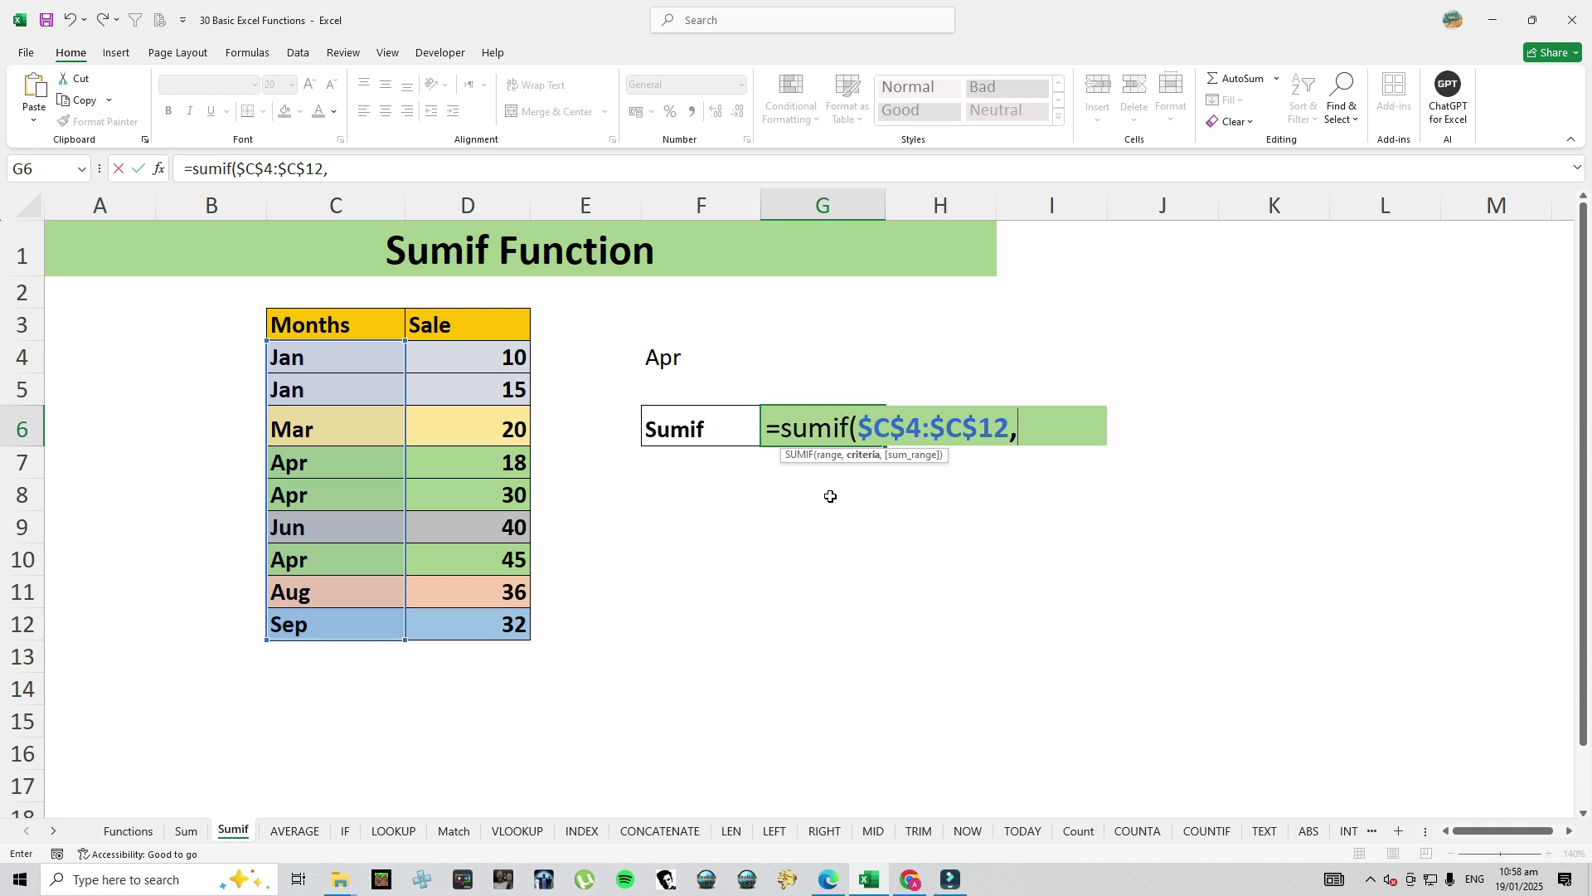
Complete the SUMIF formula in G6 with F4 as the criteria and $D$4:$D$12 as the absolute sum range
{"action": "left_click", "coordinate": [665, 361]}
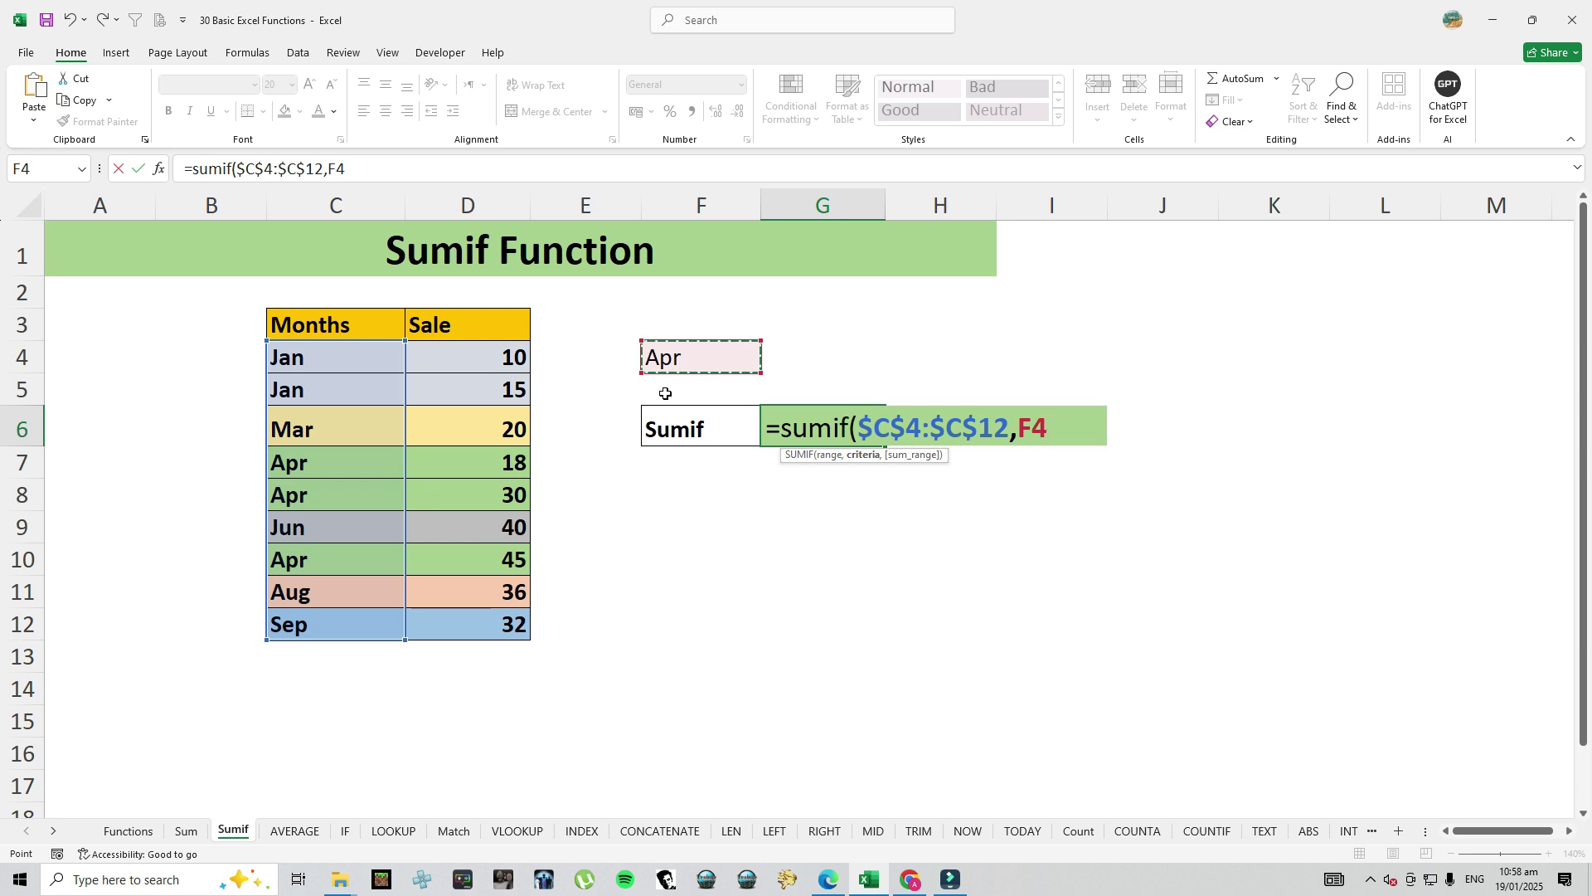
{"action": "type", "text": ","}
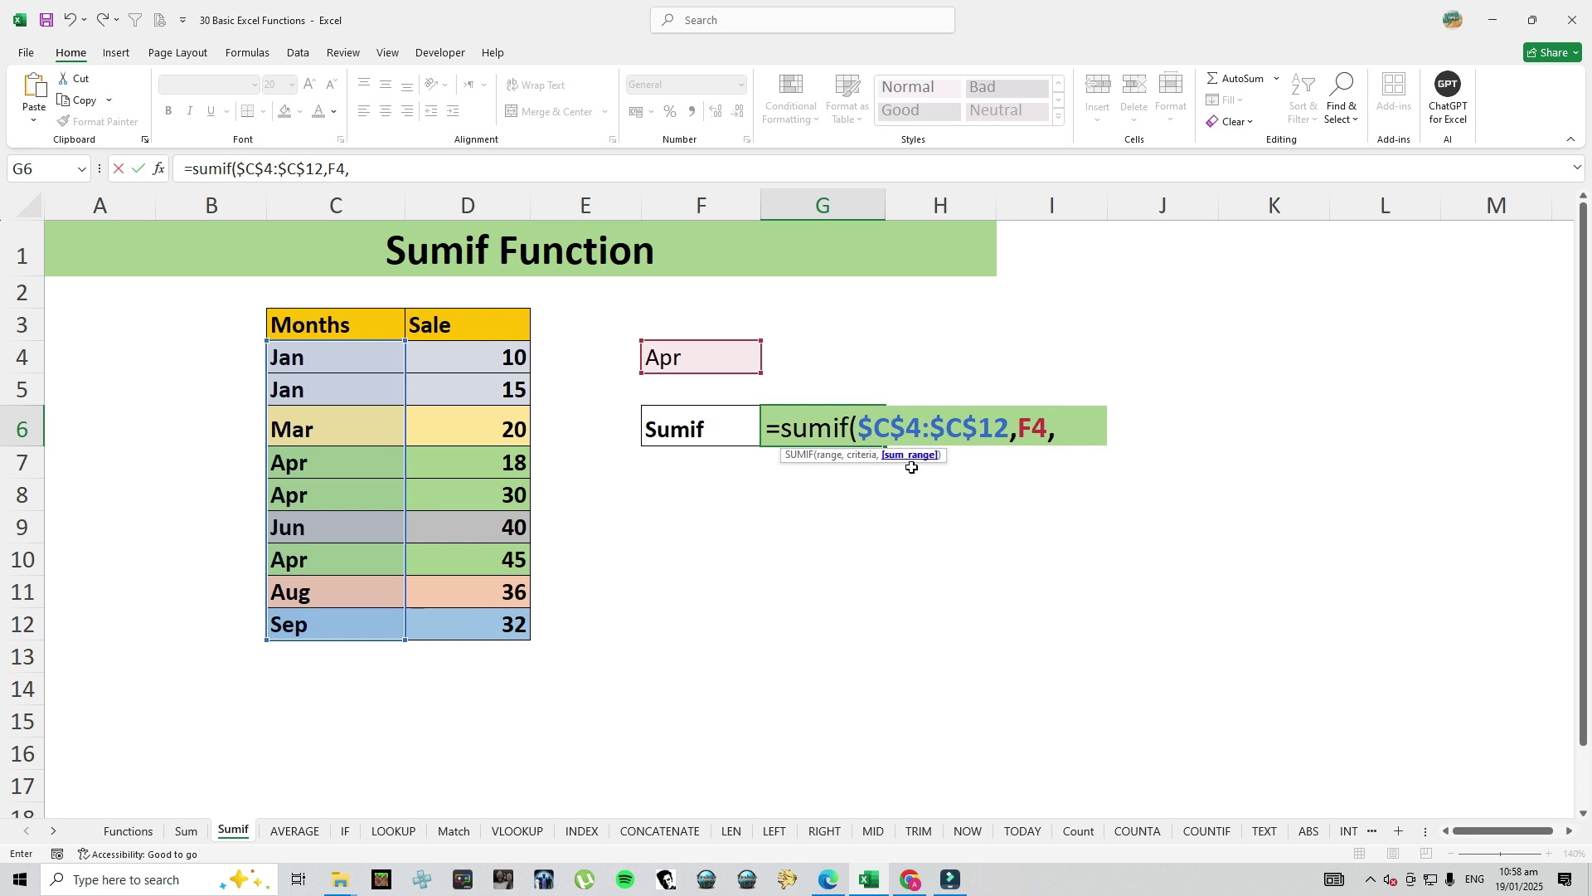
{"action": "left_click_drag", "start_coordinate": [510, 362], "coordinate": [510, 626]}
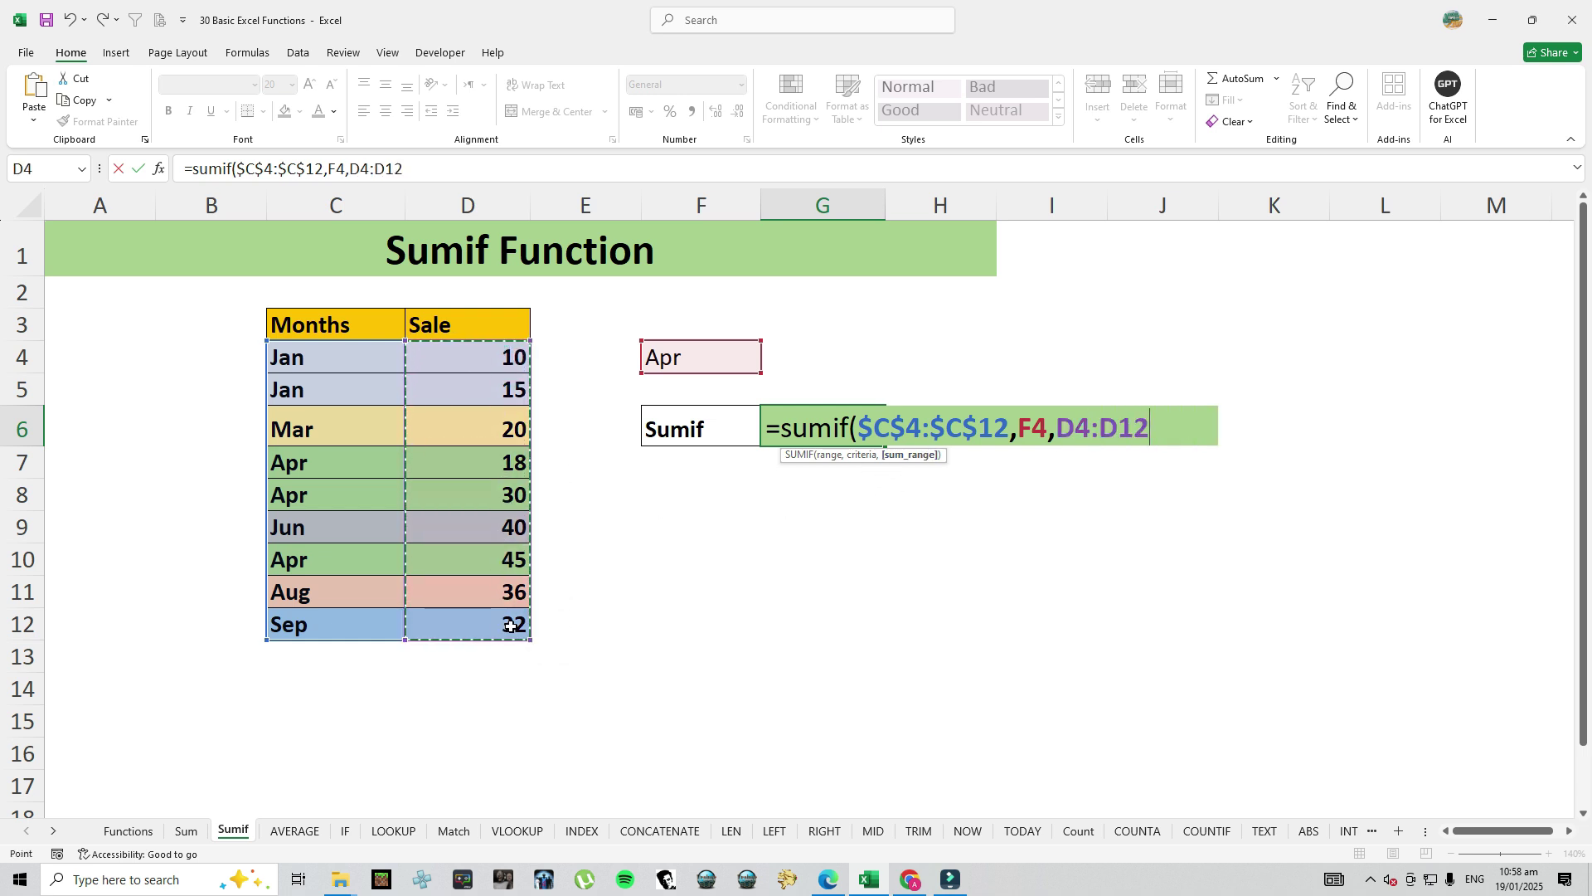
{"action": "key", "text": "F4"}
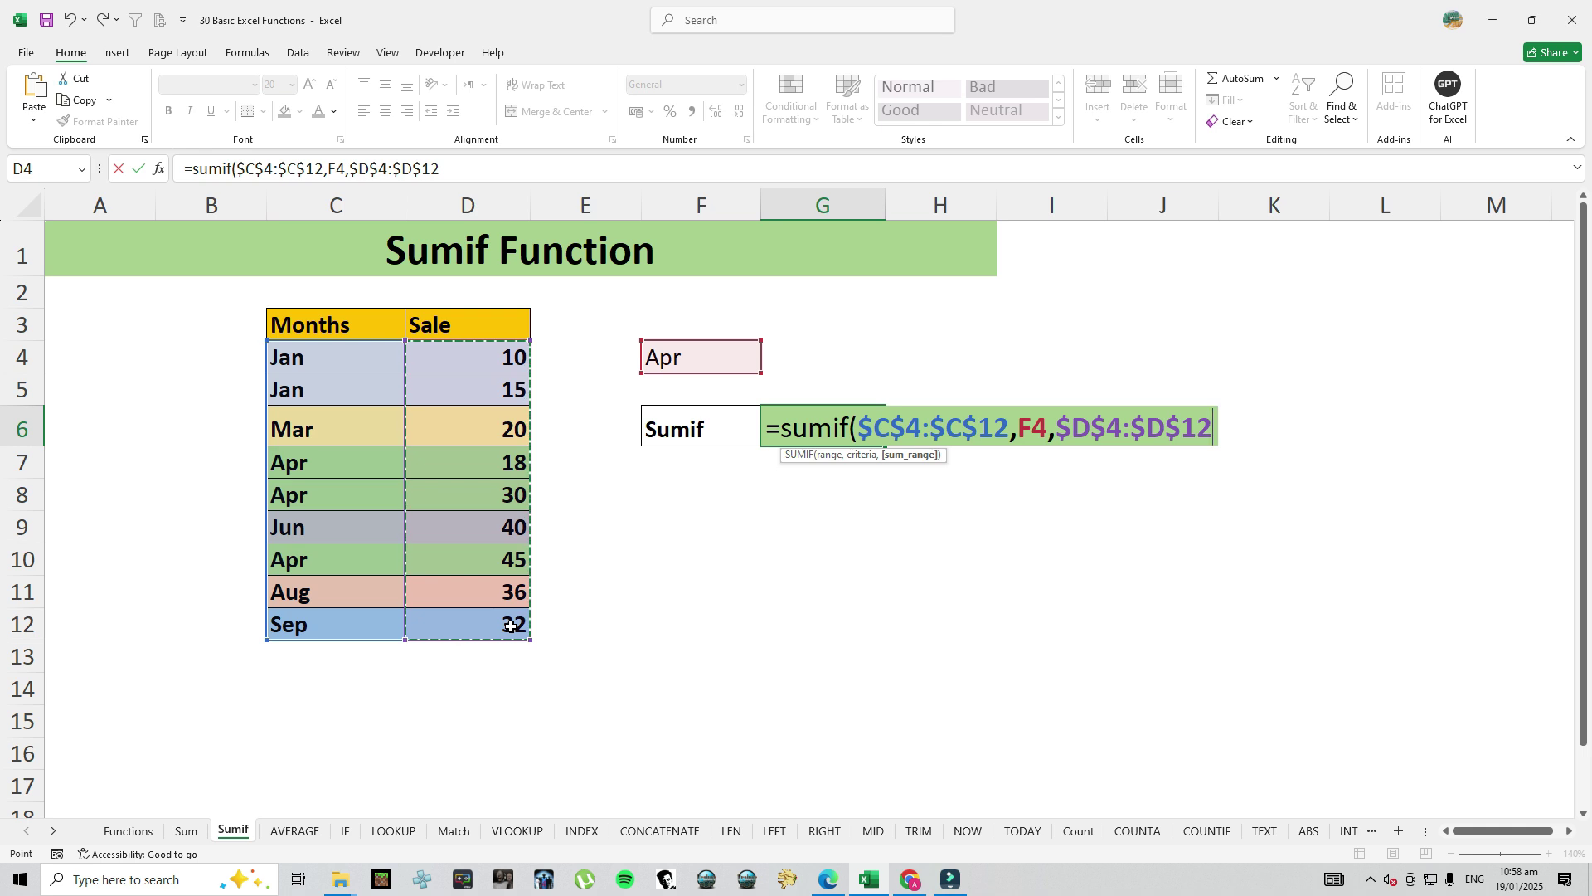
{"action": "type", "text": ")"}
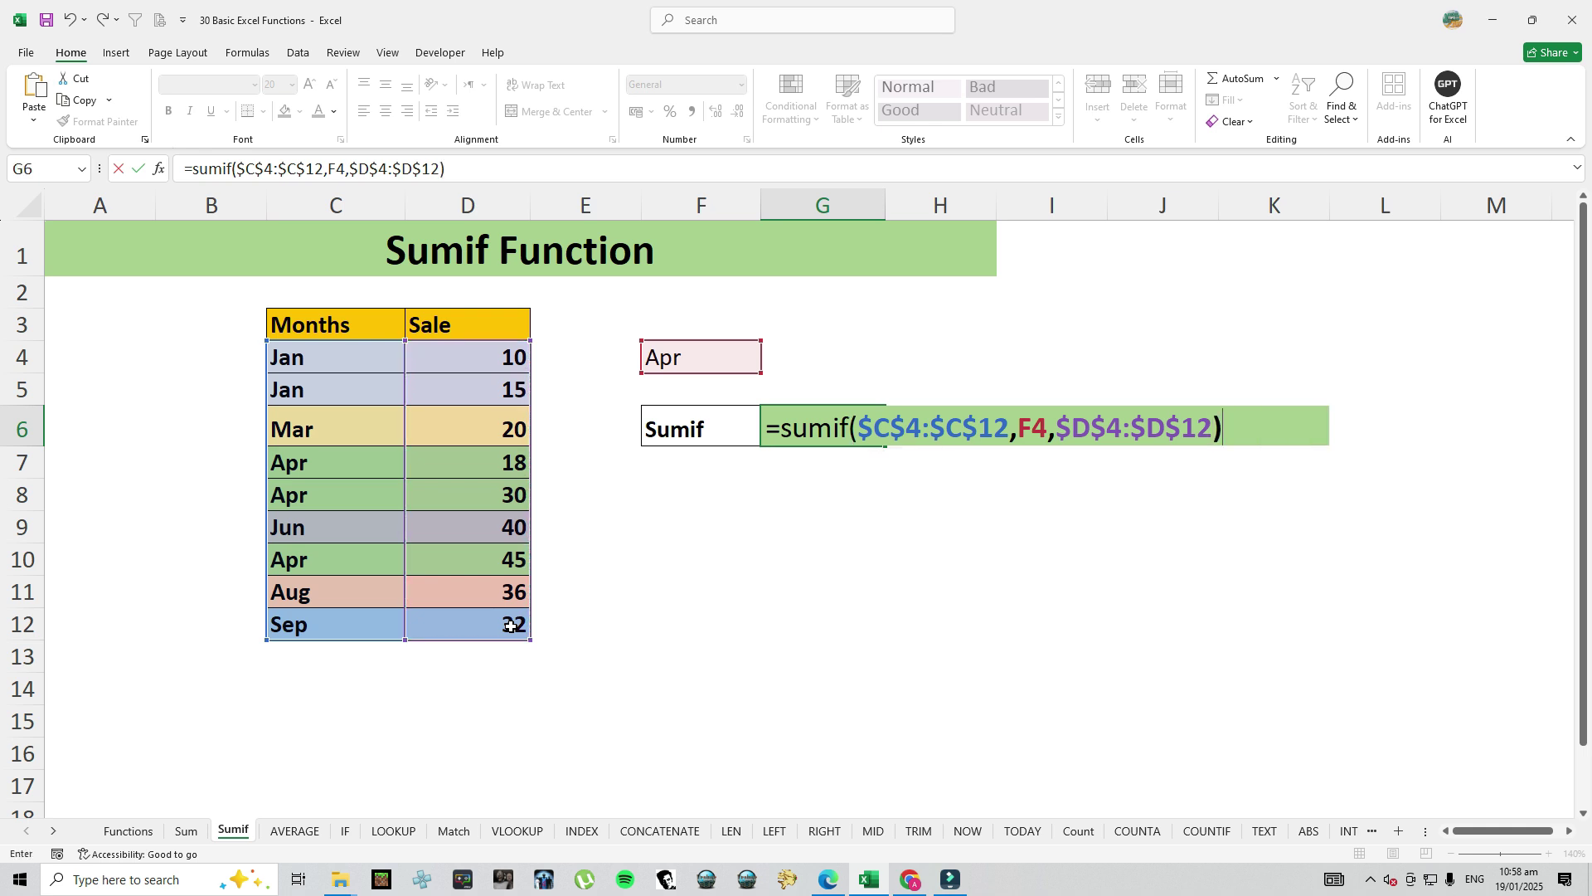
{"action": "key", "text": "Return"}
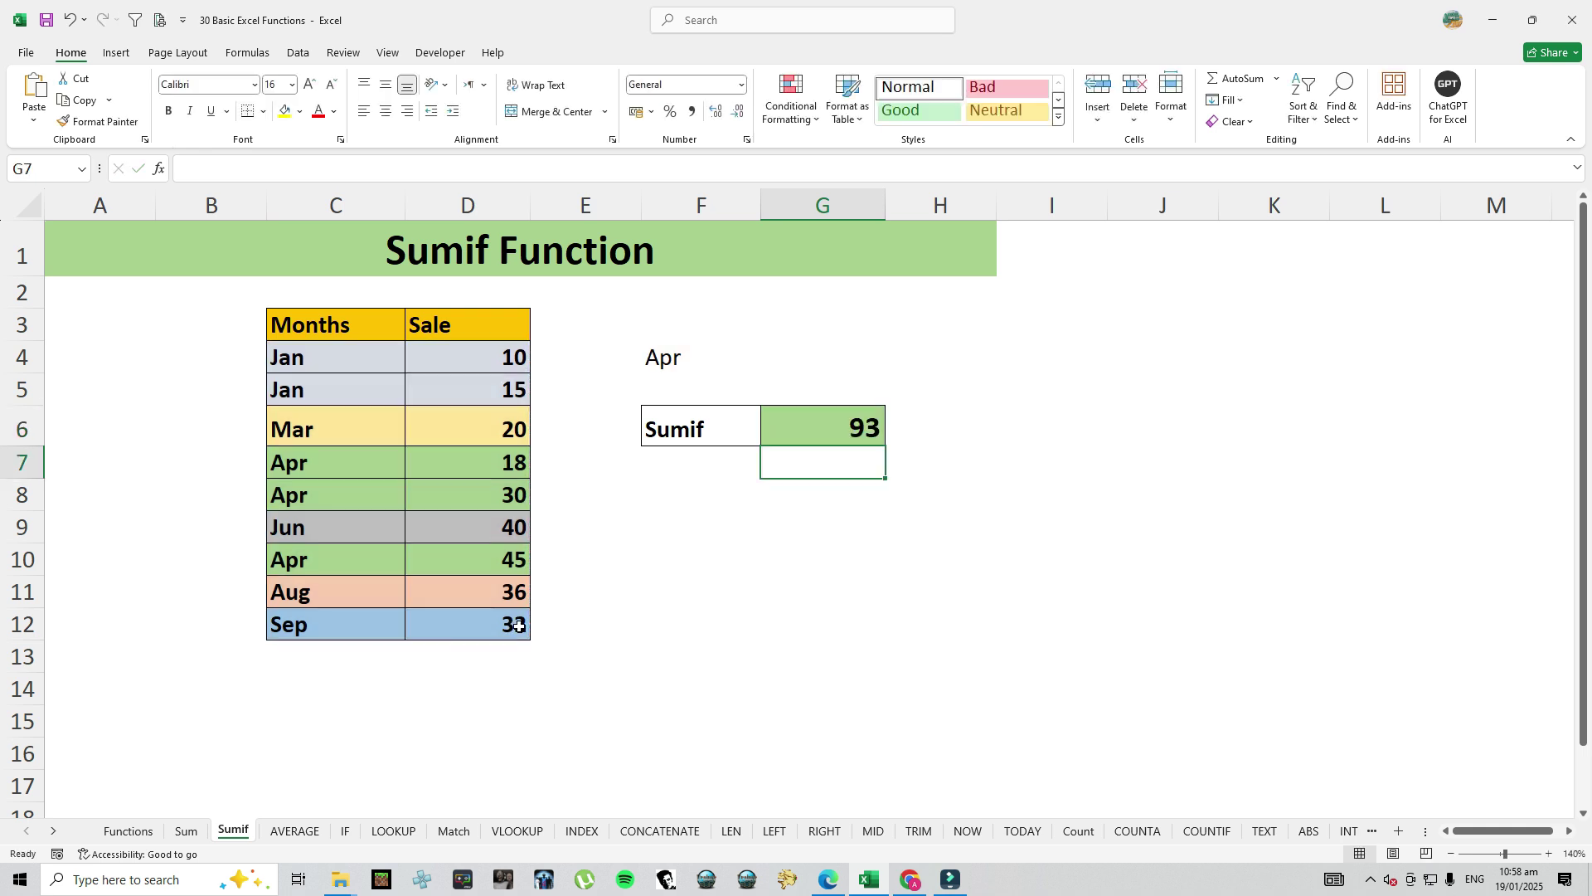
{"action": "left_click", "coordinate": [821, 425]}
Change the criteria month in F4 to Jan and check the recalculated SUMIF result in G6
{"action": "left_click", "coordinate": [666, 368]}
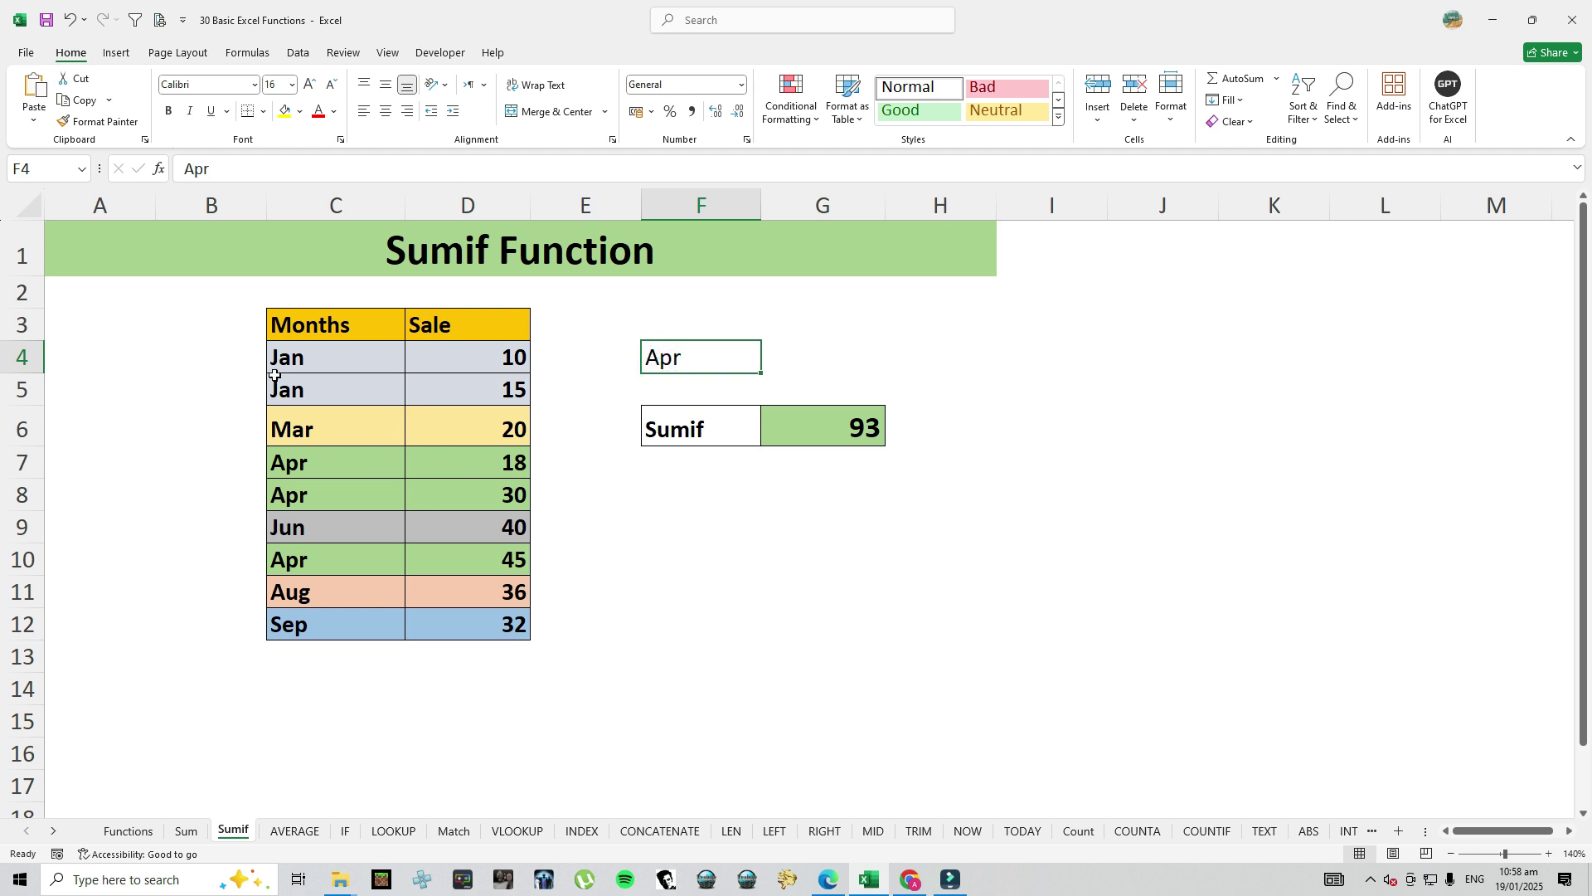
{"action": "left_click", "coordinate": [683, 358]}
{"action": "double_click", "coordinate": [683, 357]}
{"action": "key", "text": "BackSpace"}
{"action": "key", "text": "BackSpace"}
{"action": "key", "text": "BackSpace"}
{"action": "type", "text": "Jan"}
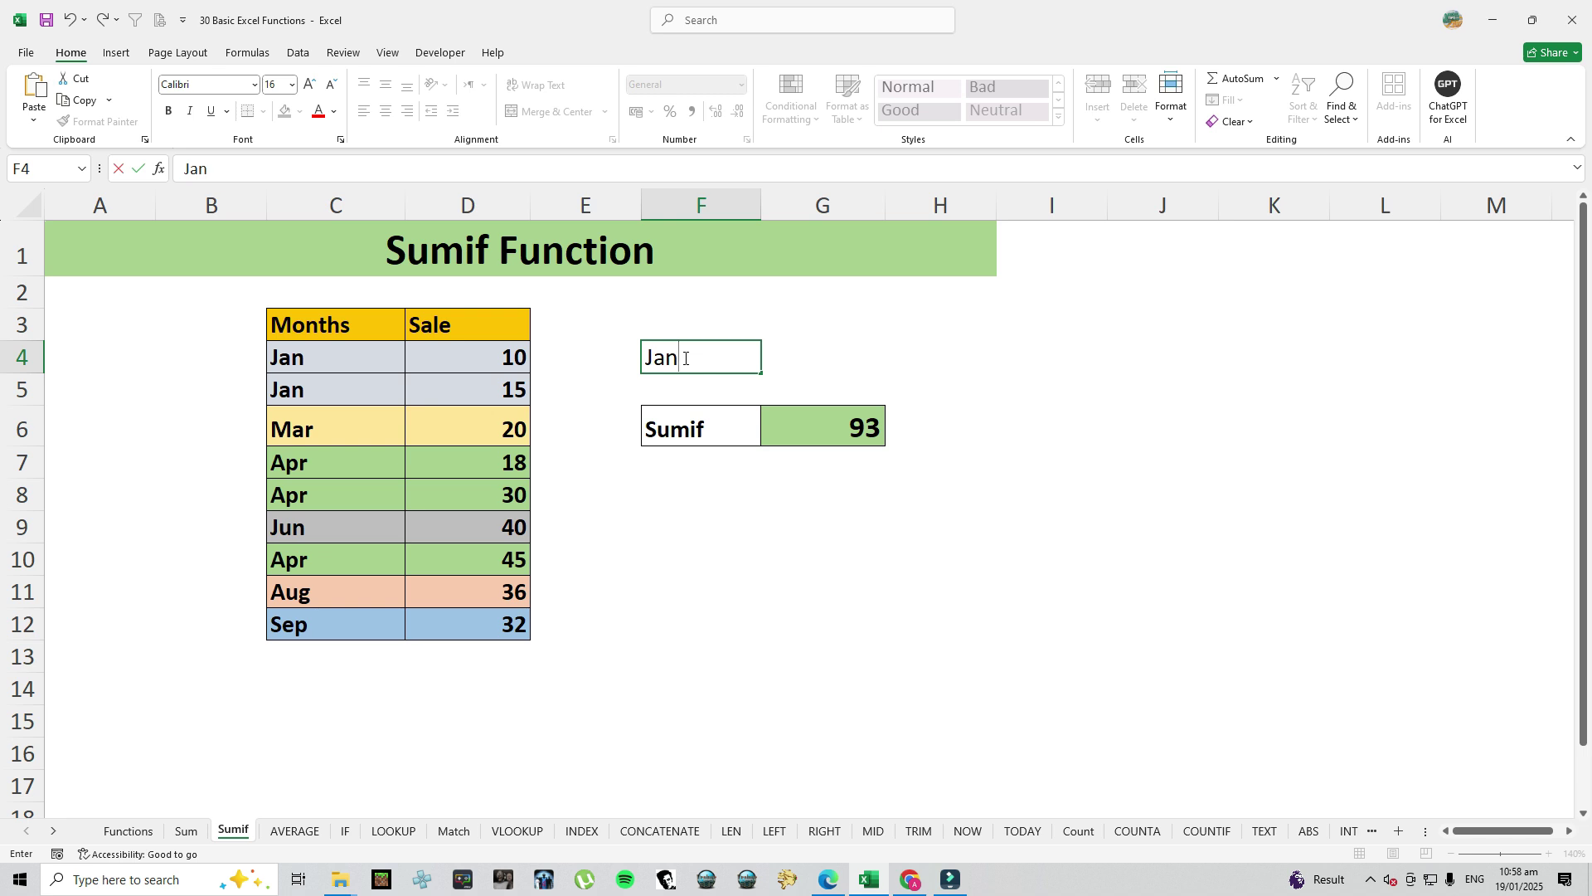
{"action": "key", "text": "Return"}
{"action": "left_click", "coordinate": [830, 436]}
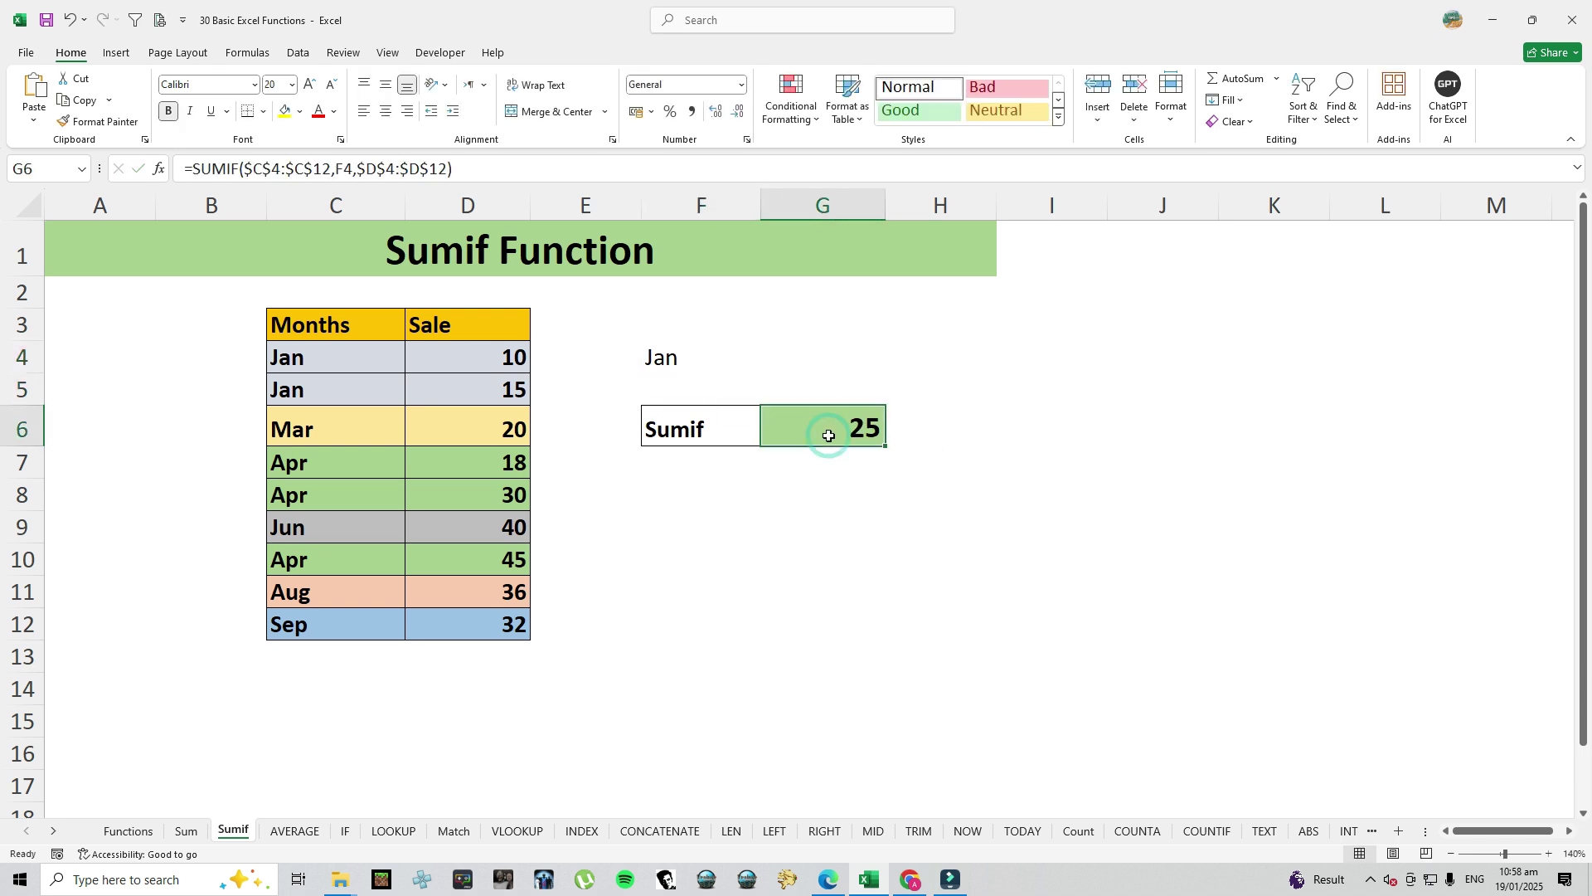
{"action": "left_click", "coordinate": [809, 474]}
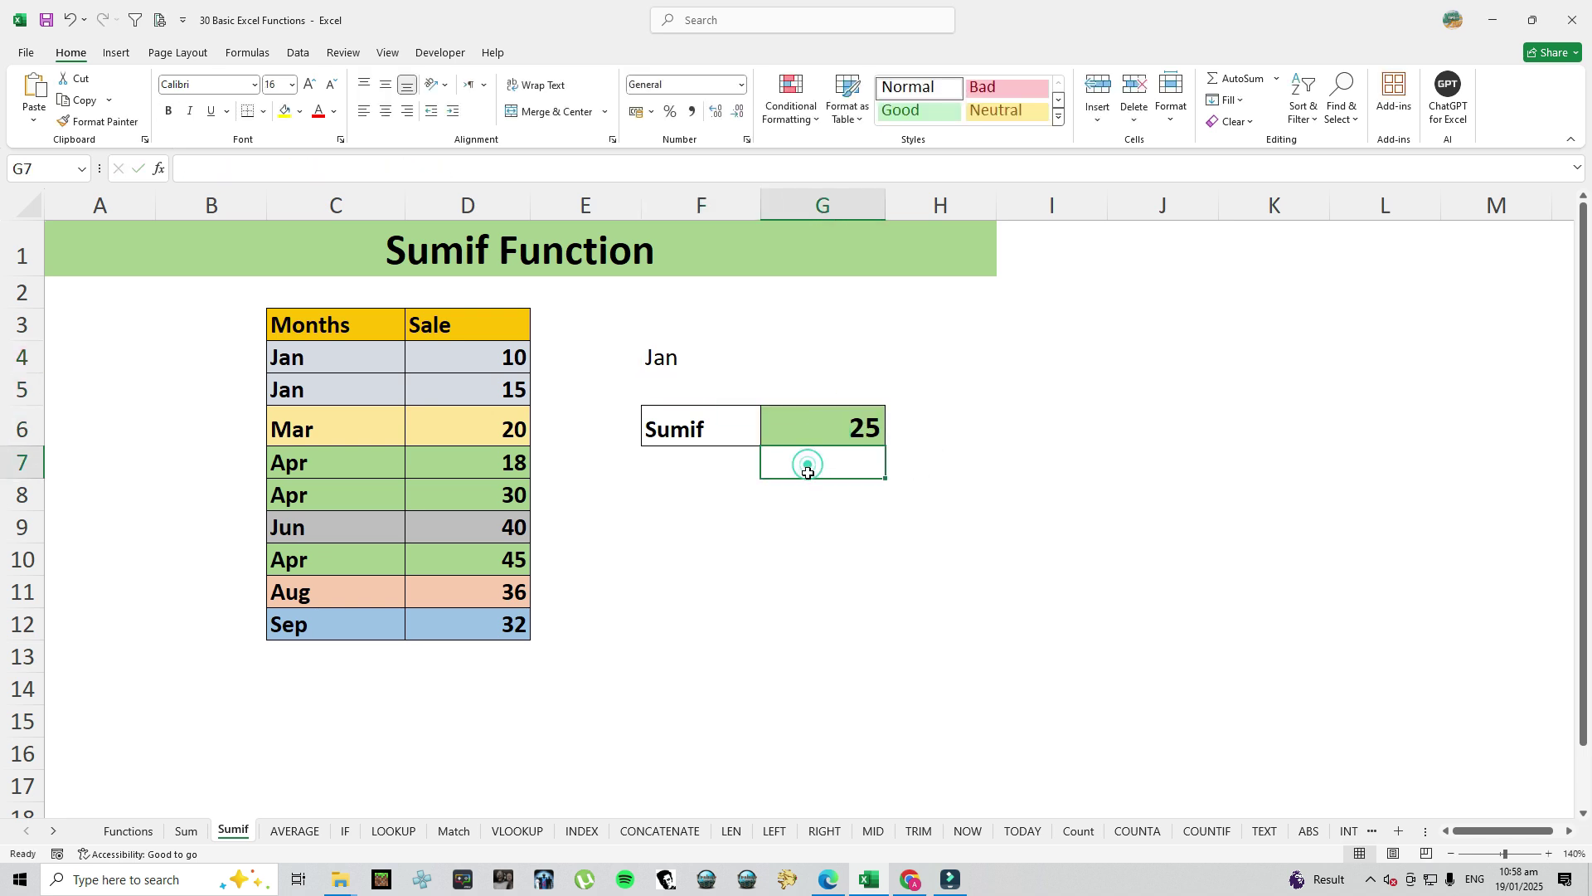
On the AVERAGE sheet, select the sales in D4:D12 to read their average
{"action": "left_click", "coordinate": [294, 830]}
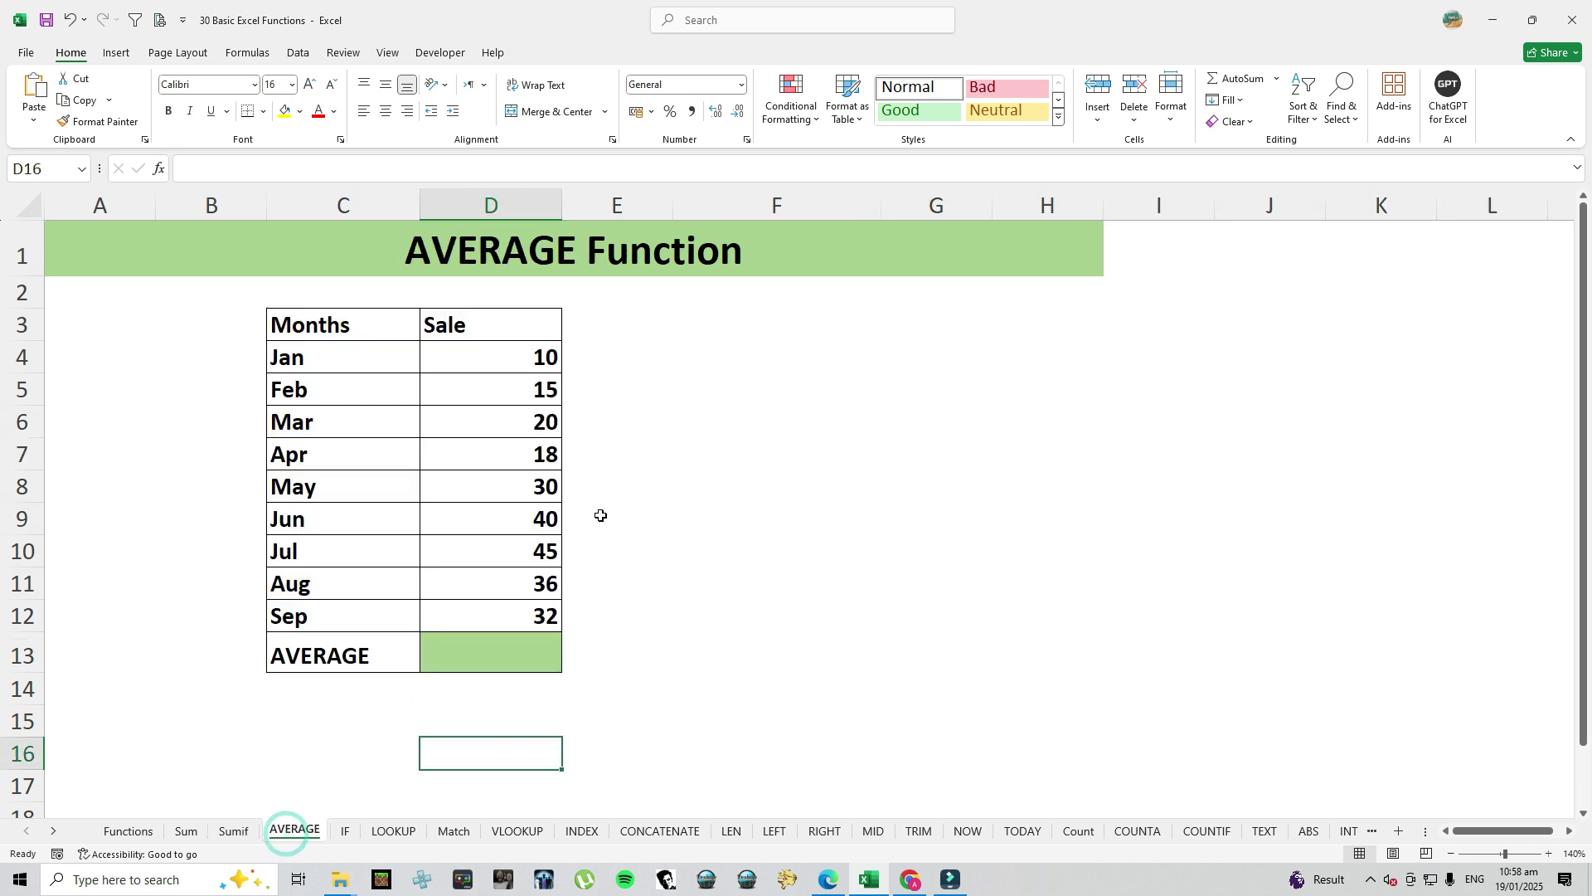
{"action": "left_click", "coordinate": [482, 660]}
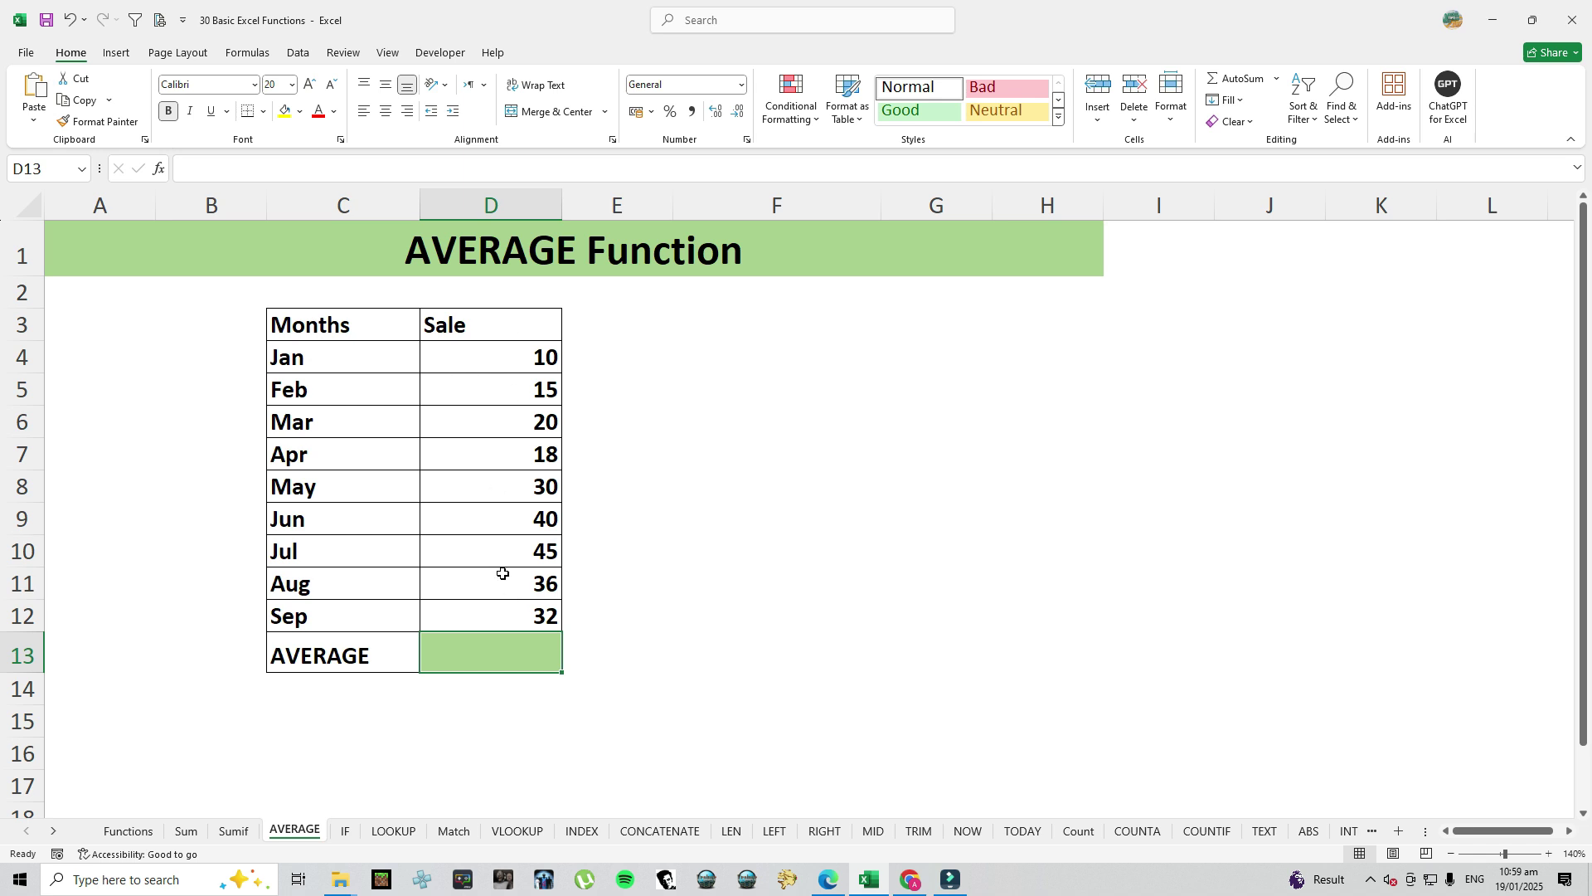
{"action": "left_click_drag", "start_coordinate": [498, 358], "coordinate": [502, 606]}
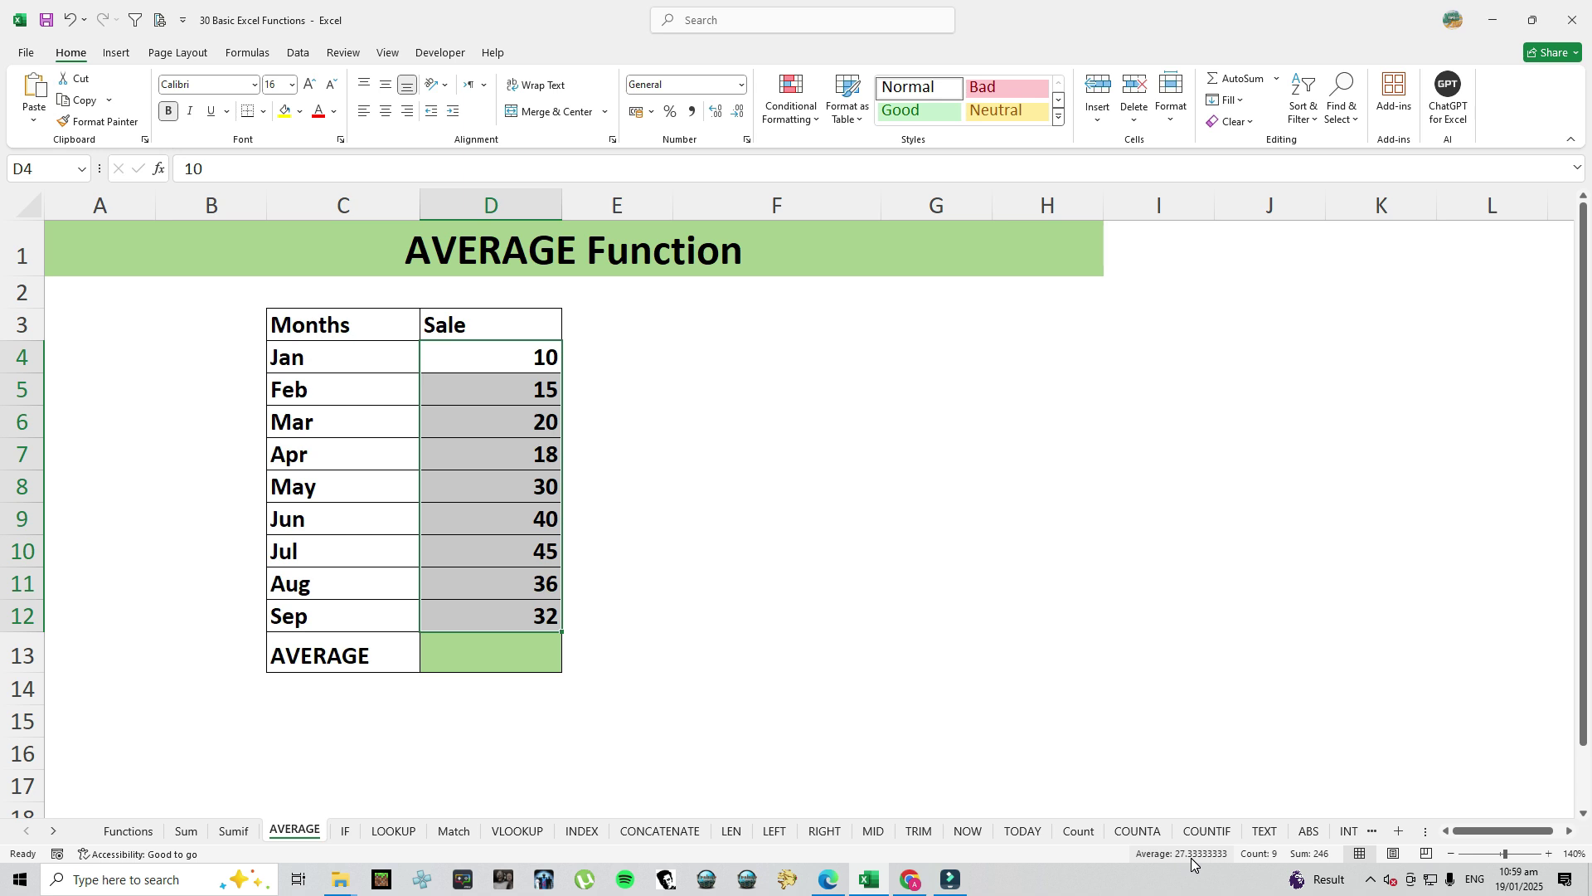
Enter an AVERAGE formula in D13 over the monthly sales in D4:D12
{"action": "double_click", "coordinate": [512, 660]}
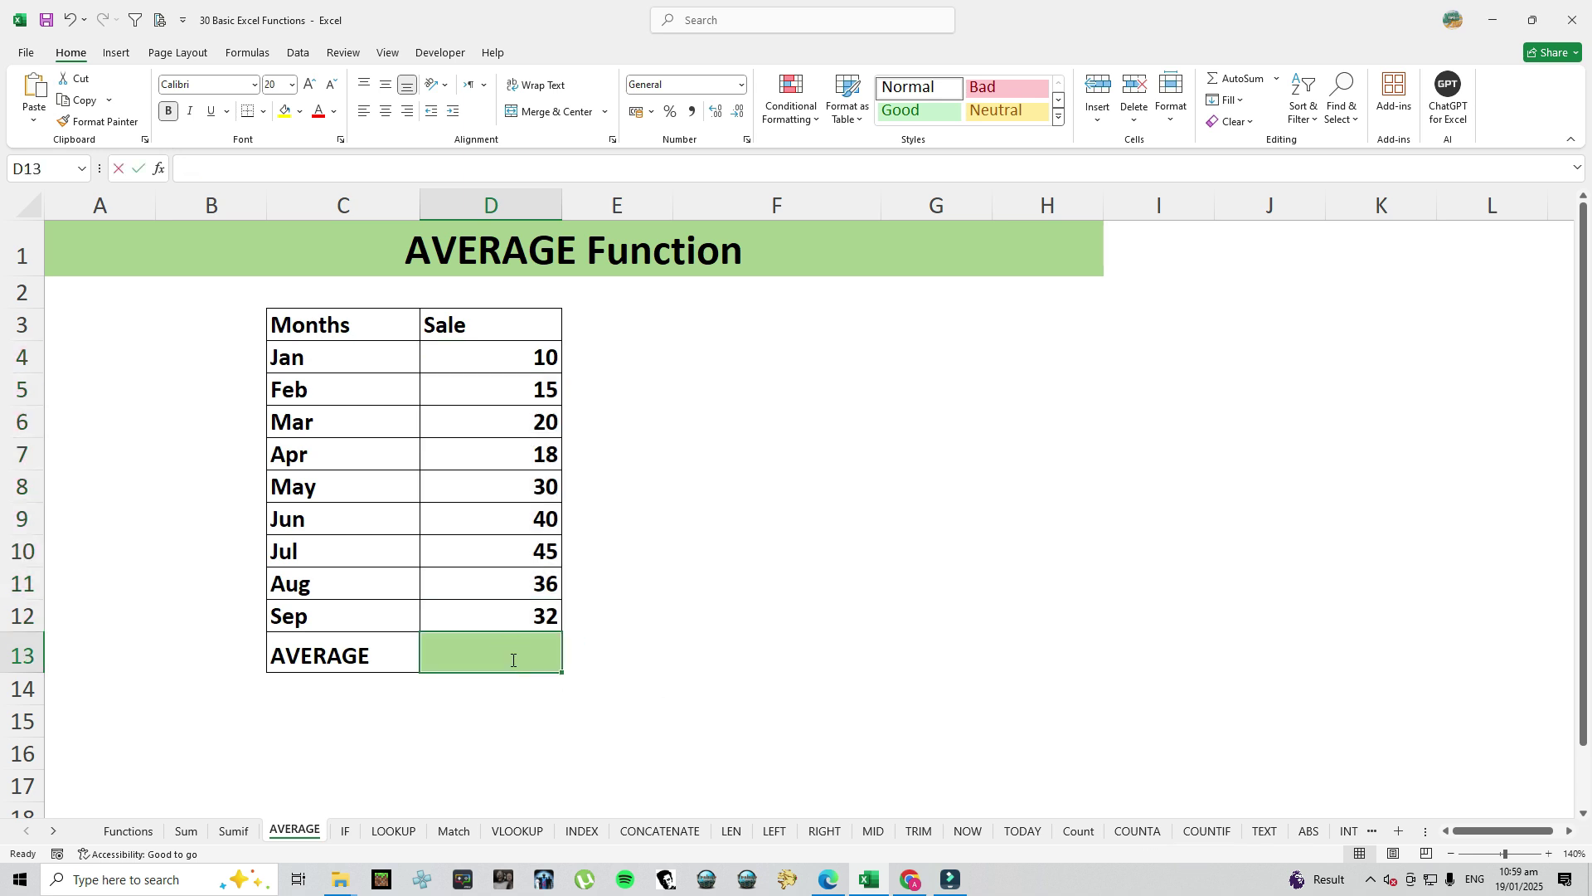
{"action": "type", "text": "=av"}
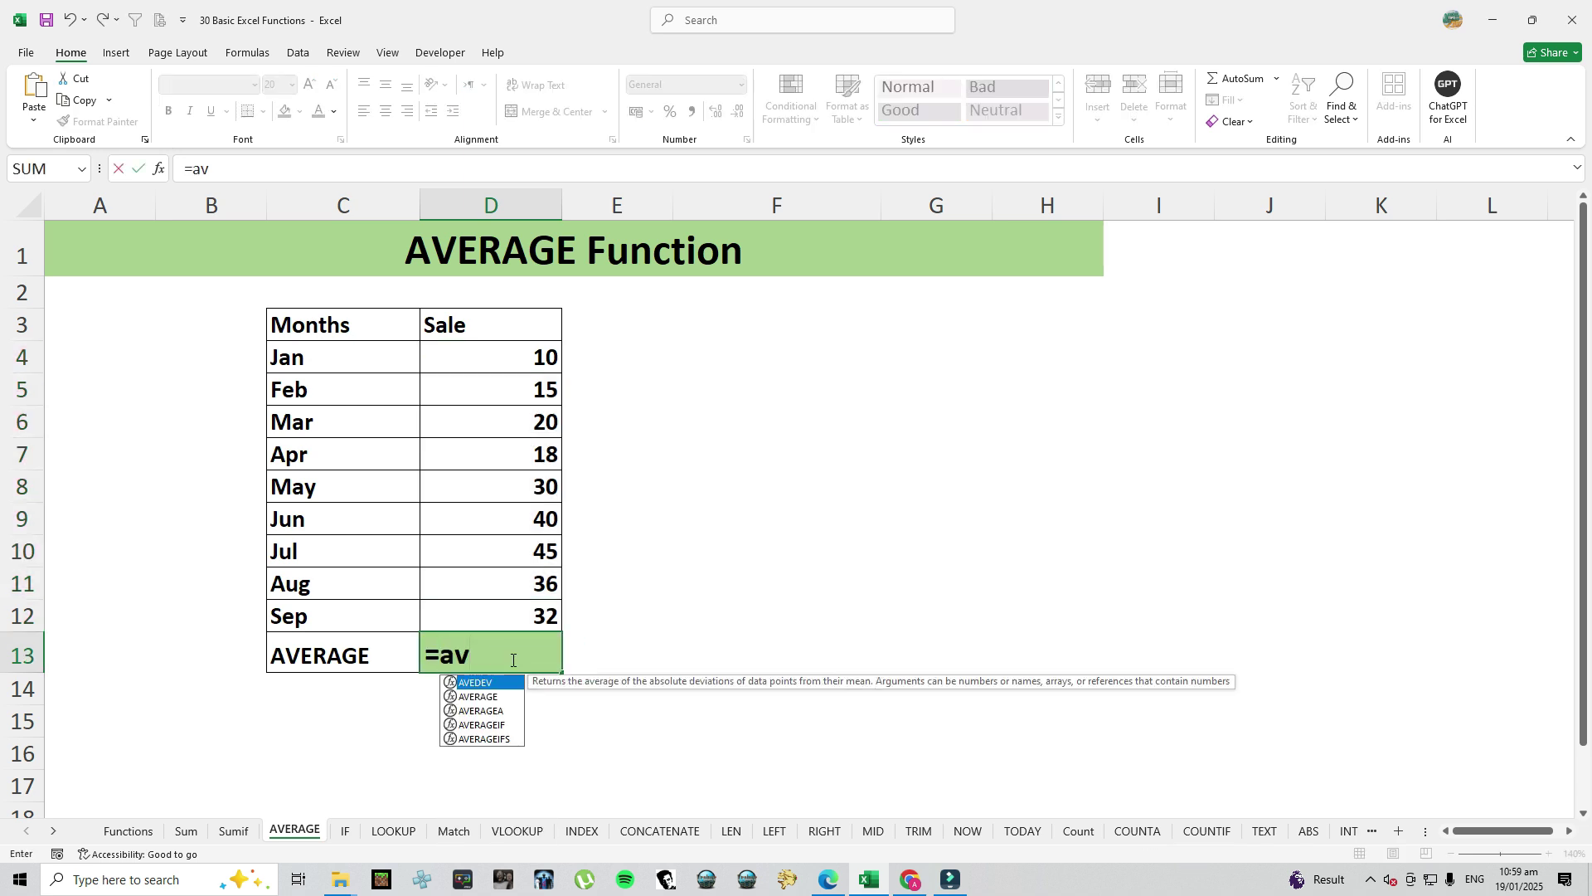
{"action": "key", "text": "Down"}
{"action": "key", "text": "Tab"}
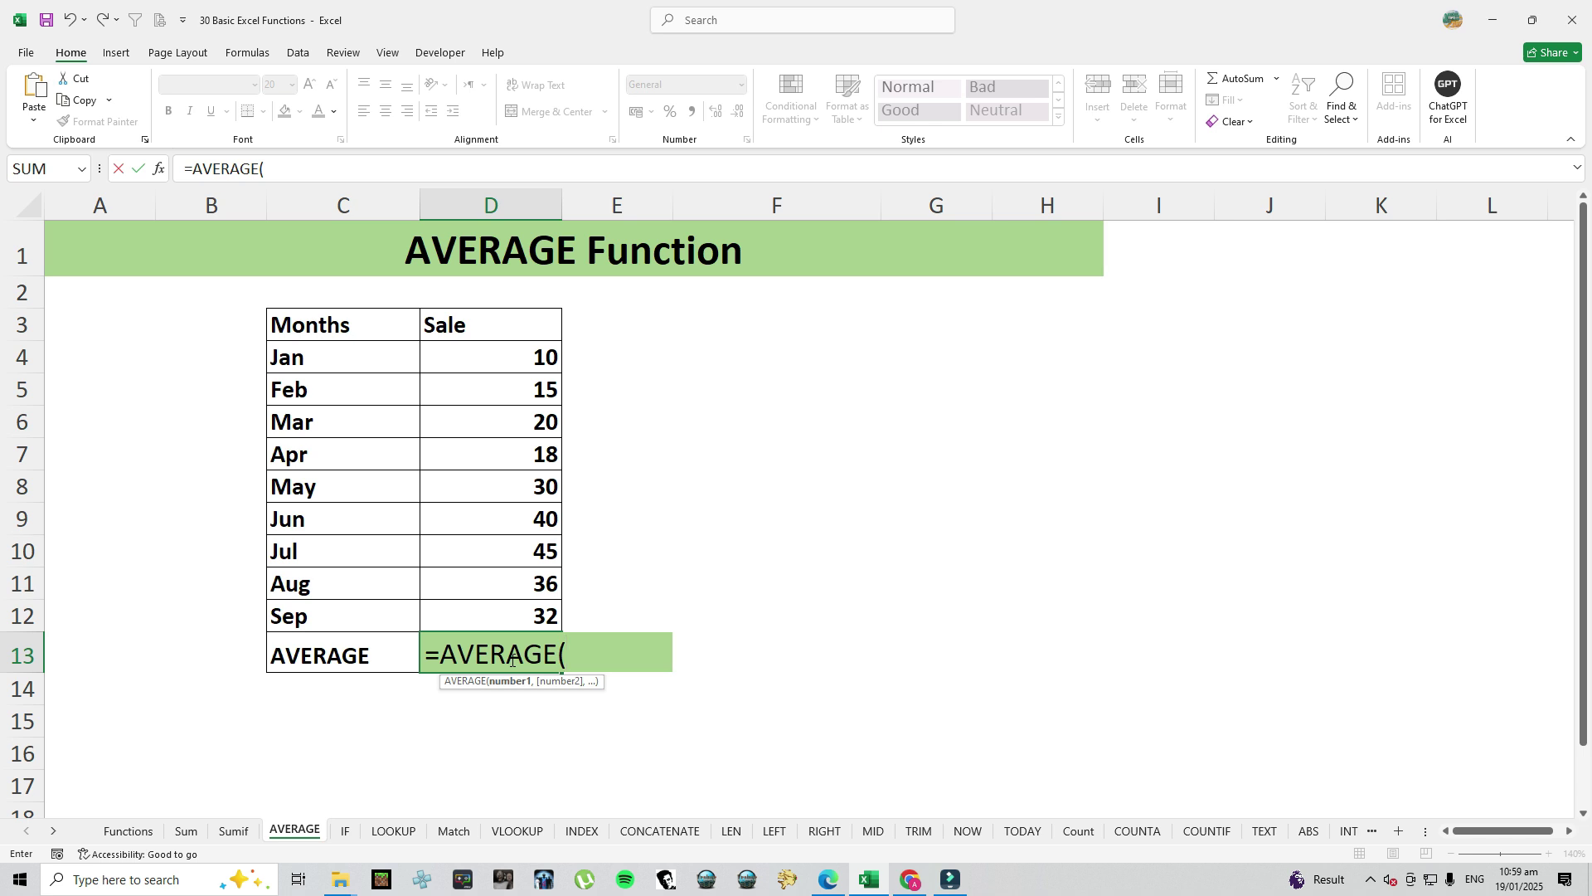
{"action": "left_click_drag", "start_coordinate": [540, 356], "coordinate": [506, 624]}
{"action": "type", "text": ")"}
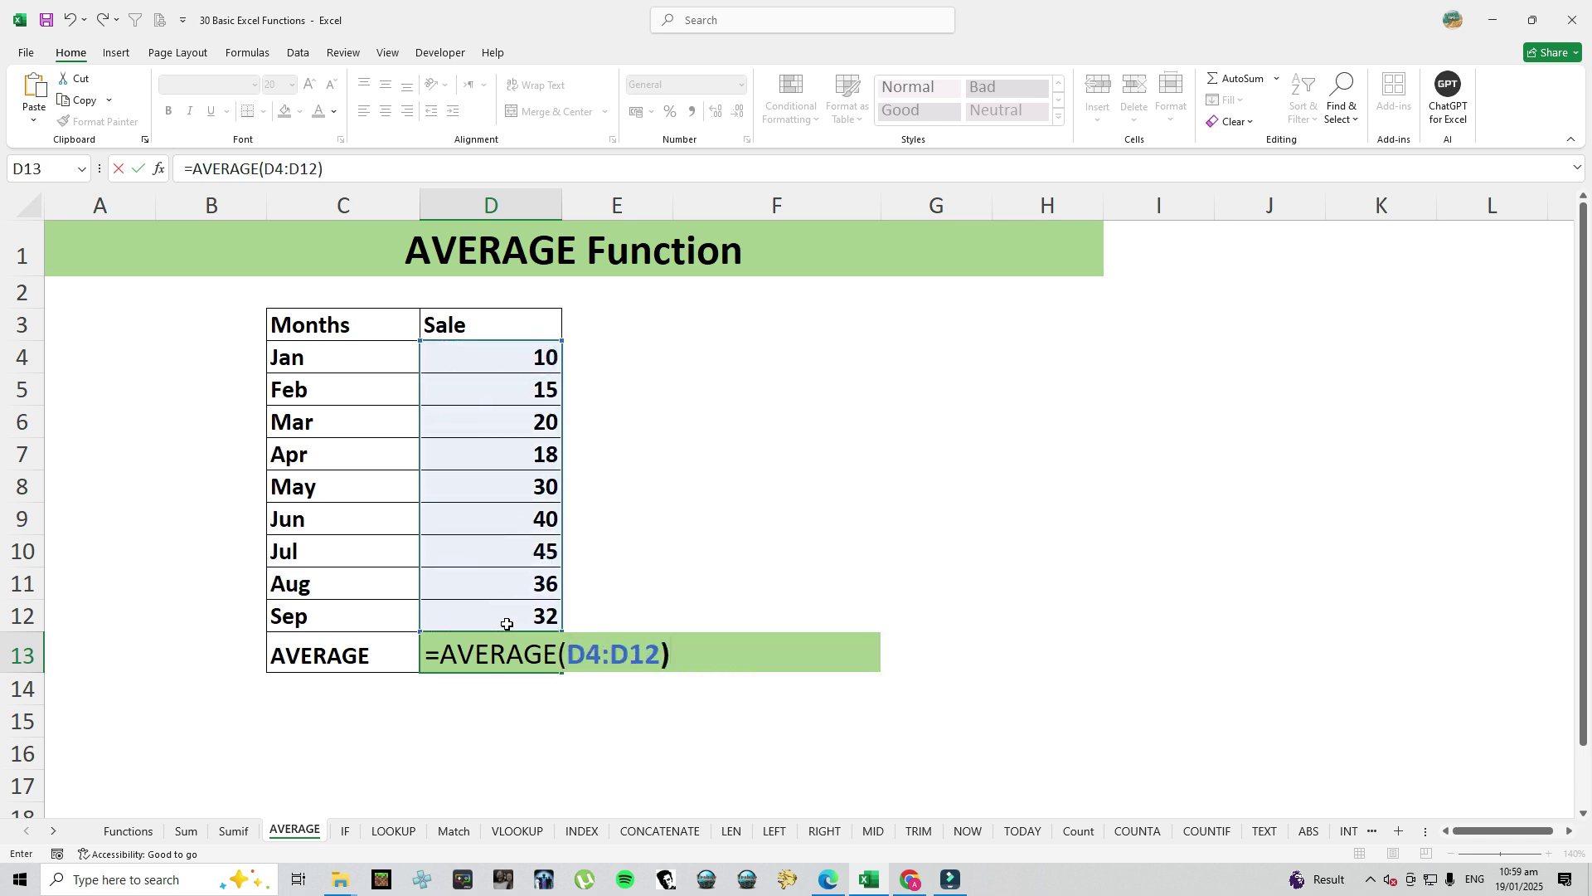
{"action": "key", "text": "ctrl+Return"}
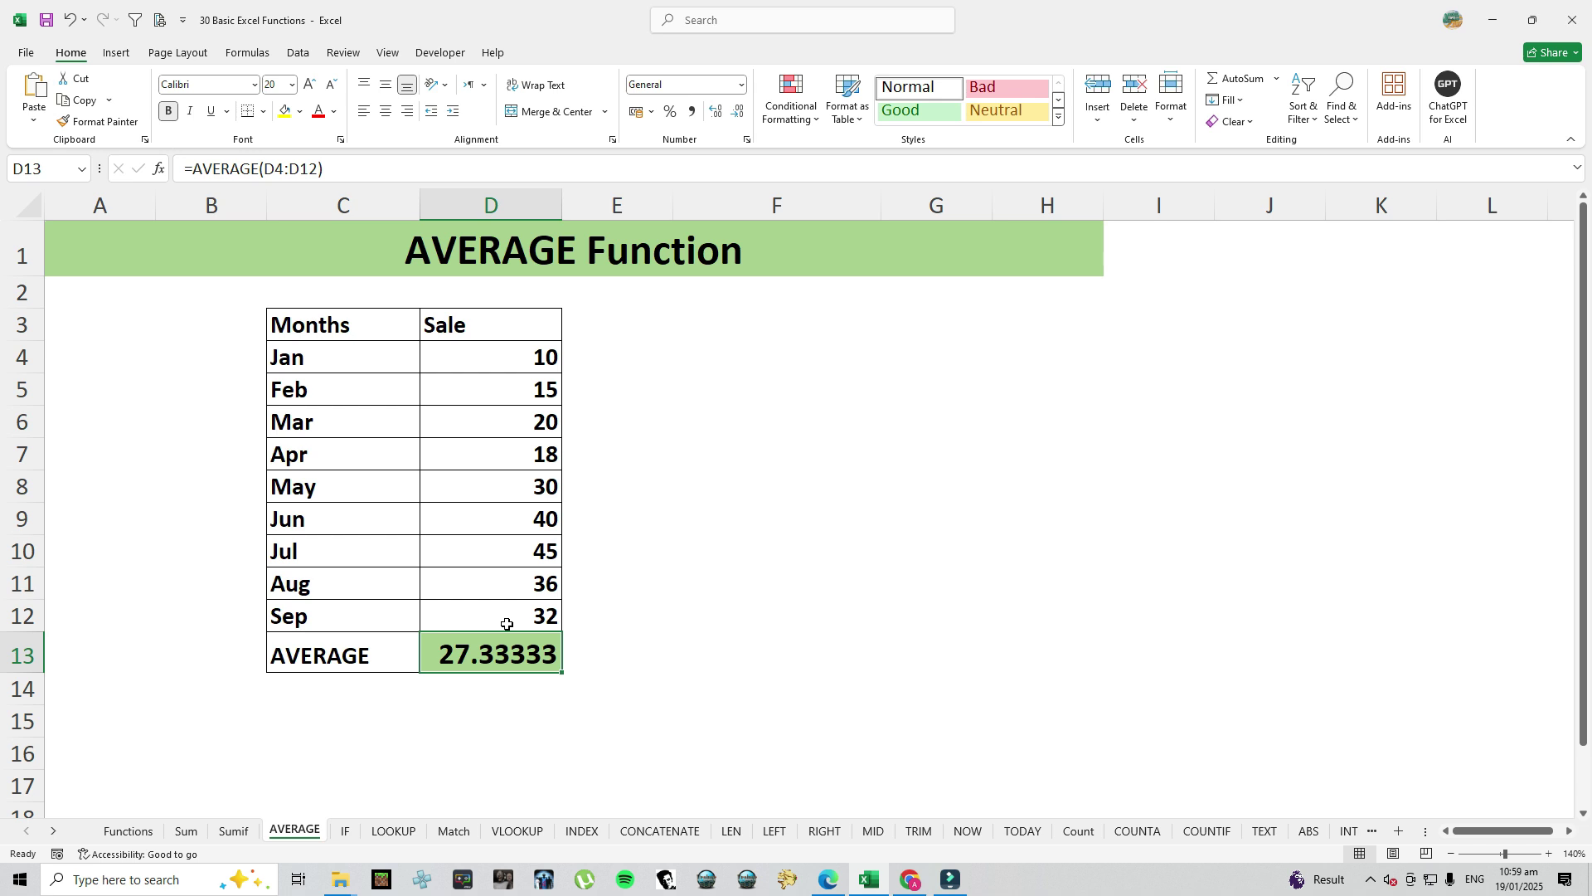
On the IF sheet, start an IF formula in G5 with the logical test D4>15
{"action": "left_click", "coordinate": [347, 831]}
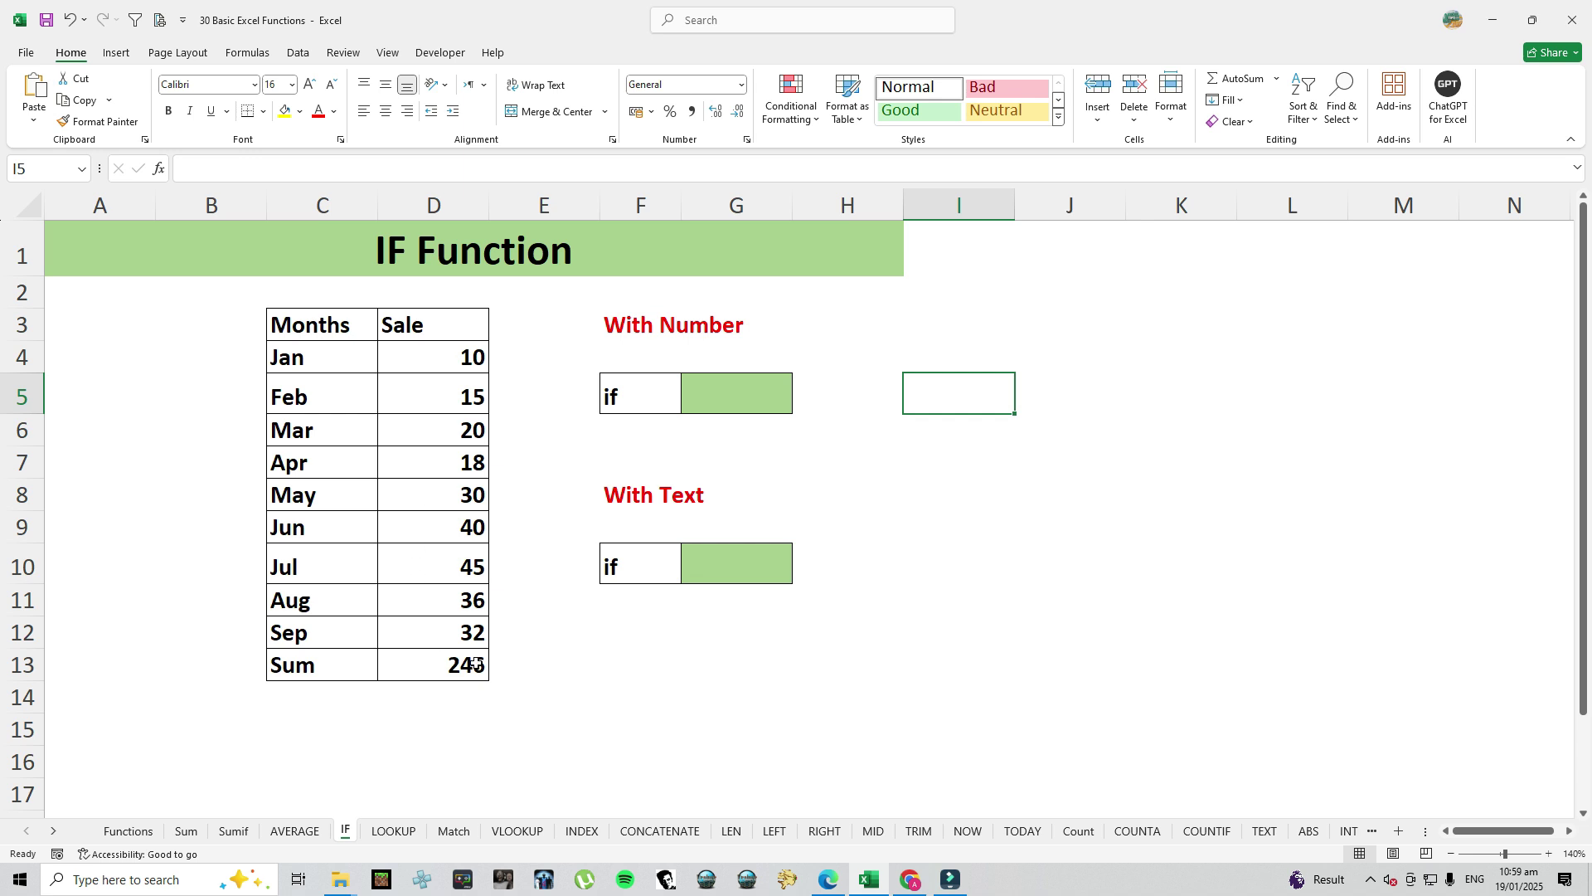
{"action": "left_click", "coordinate": [740, 395]}
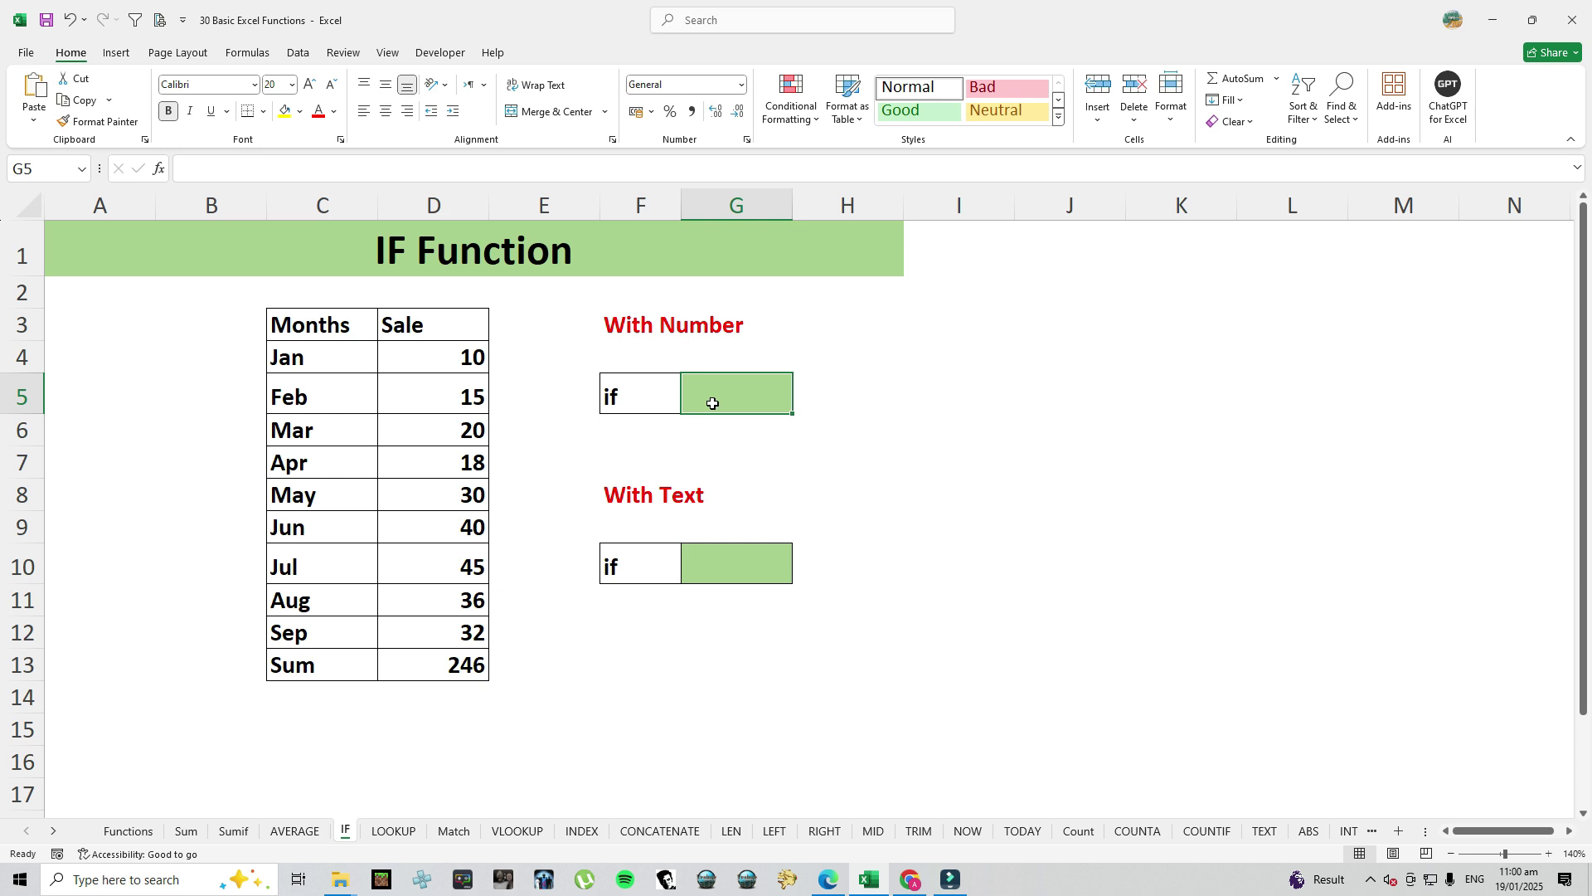
{"action": "type", "text": "="}
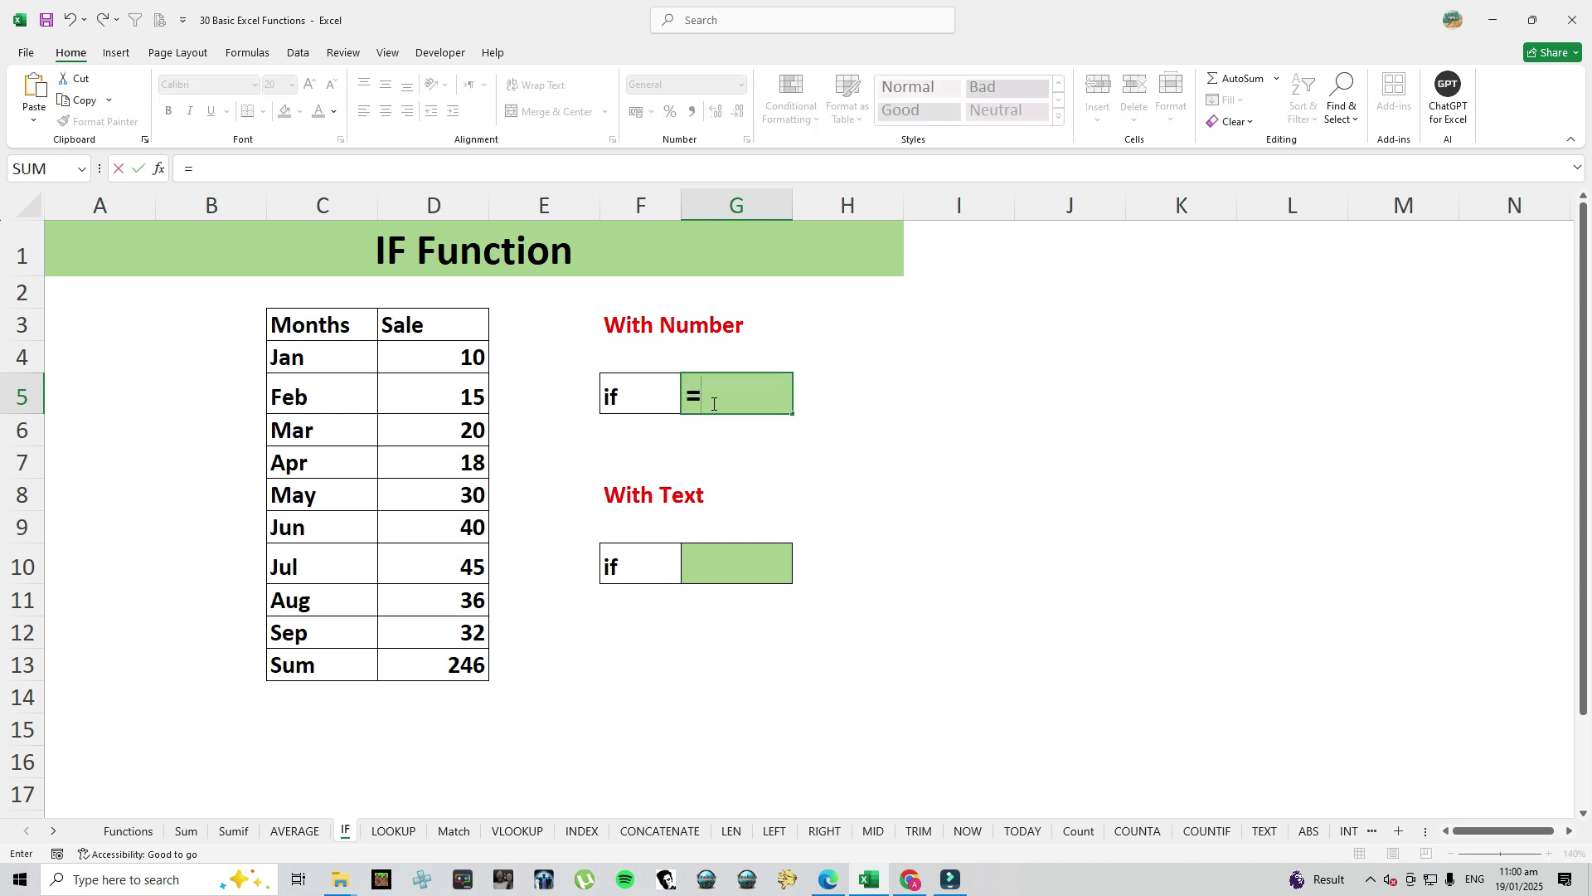
{"action": "type", "text": "if"}
{"action": "key", "text": "Tab"}
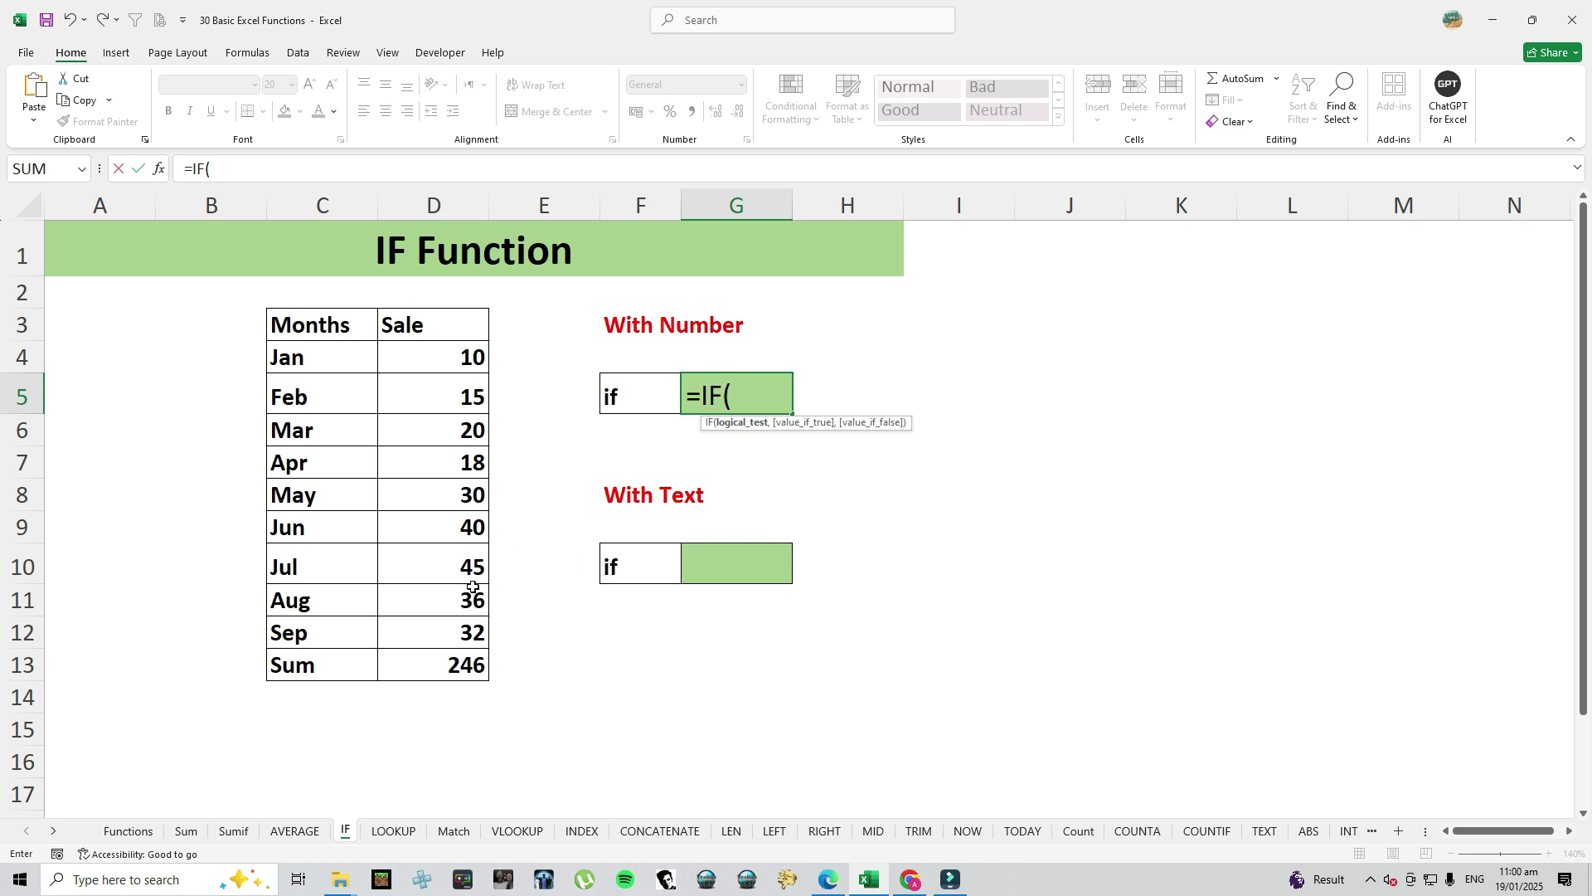
{"action": "left_click", "coordinate": [480, 355]}
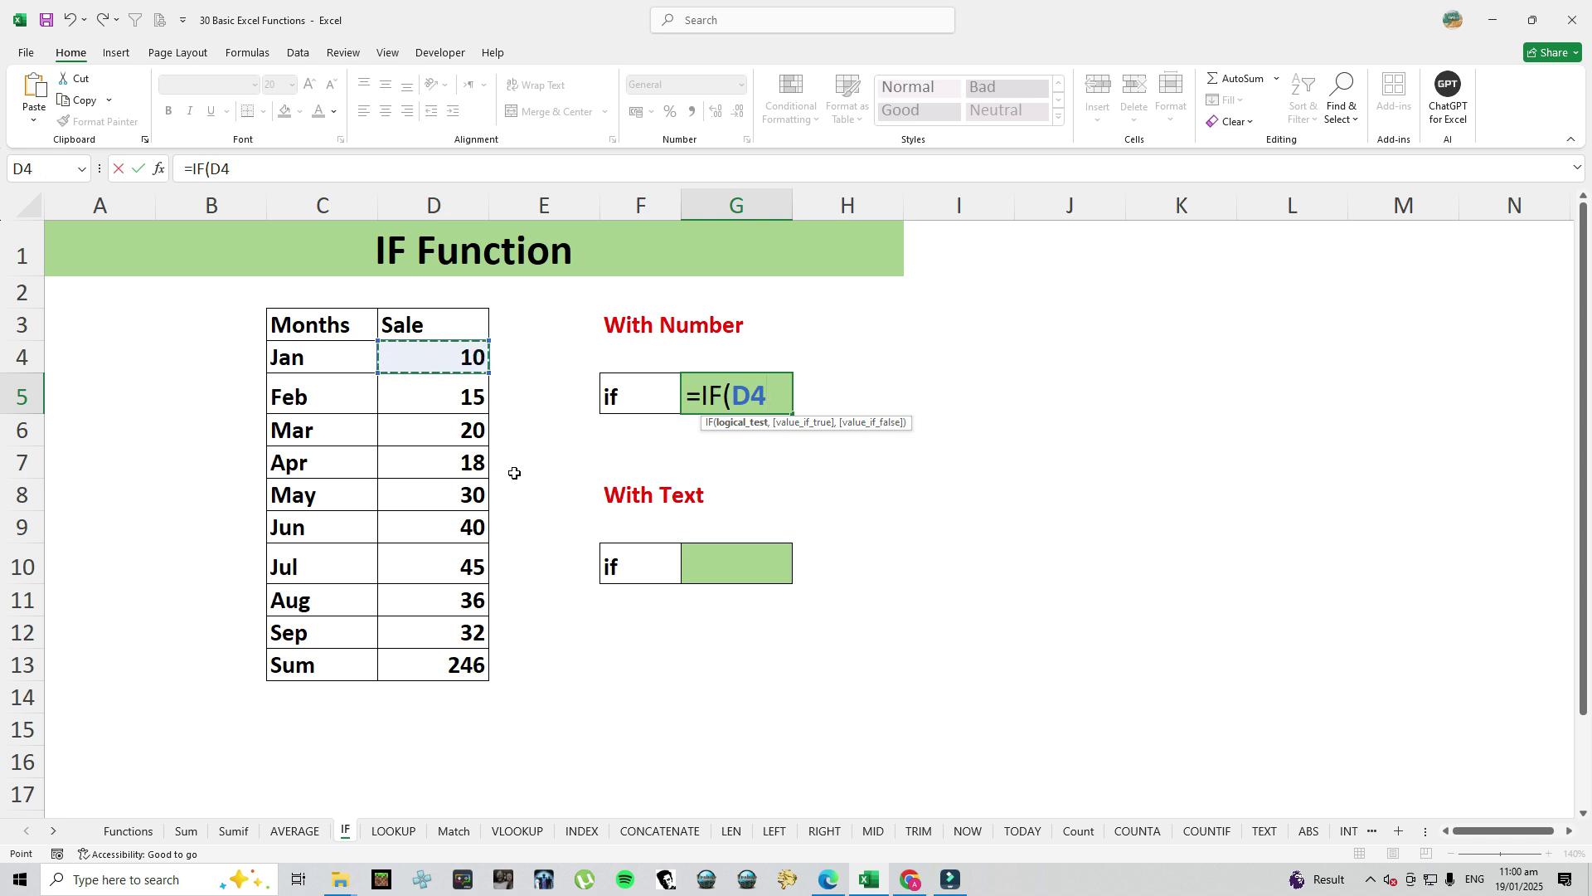
{"action": "type", "text": ">"}
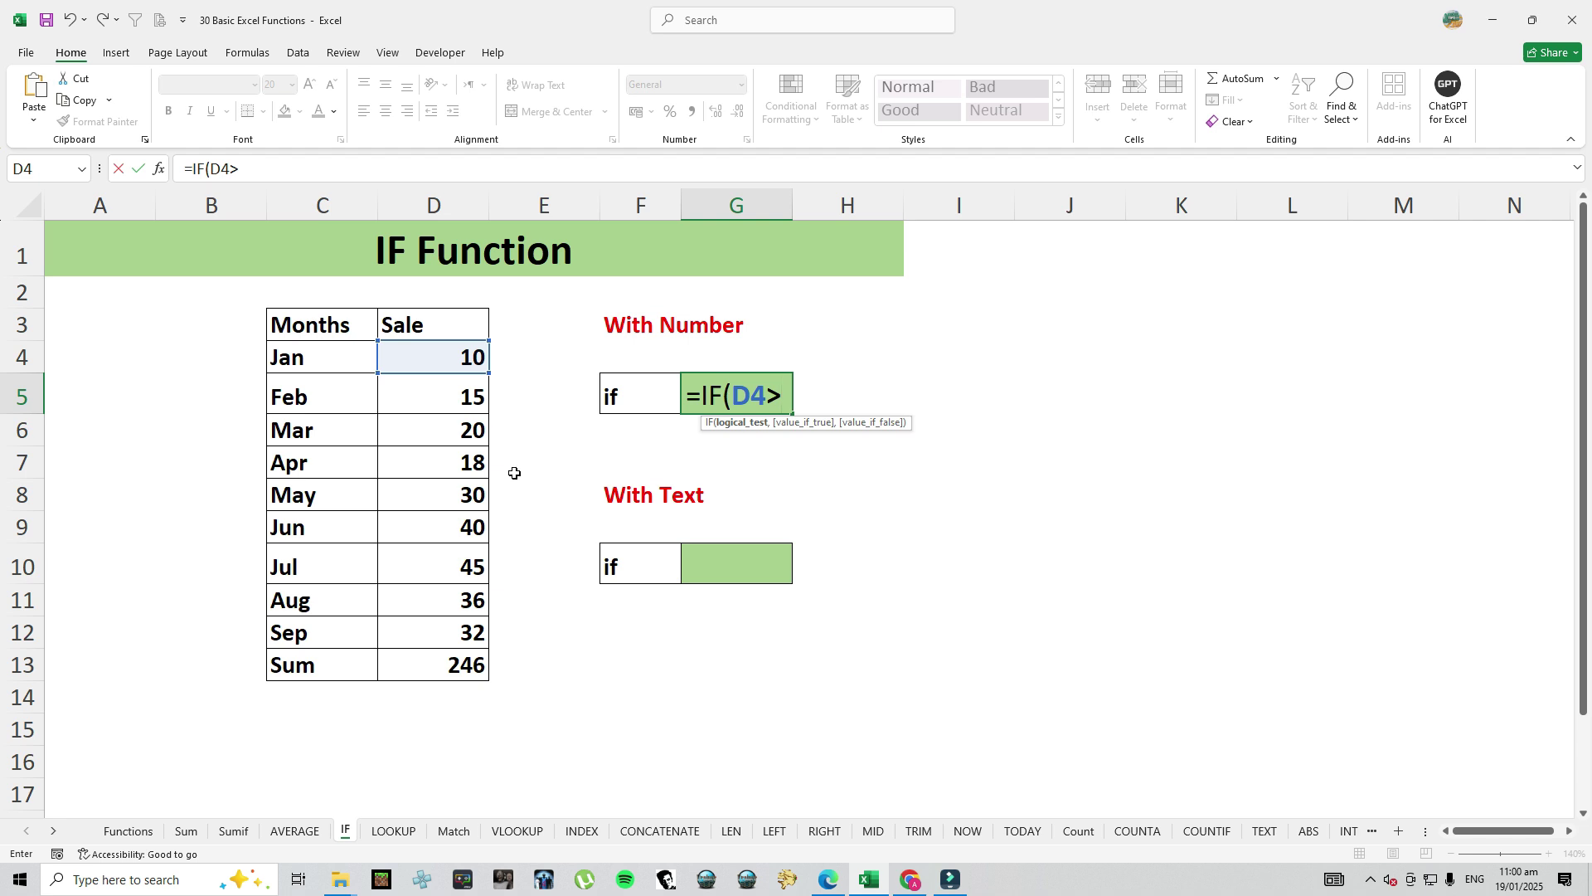
{"action": "type", "text": "15"}
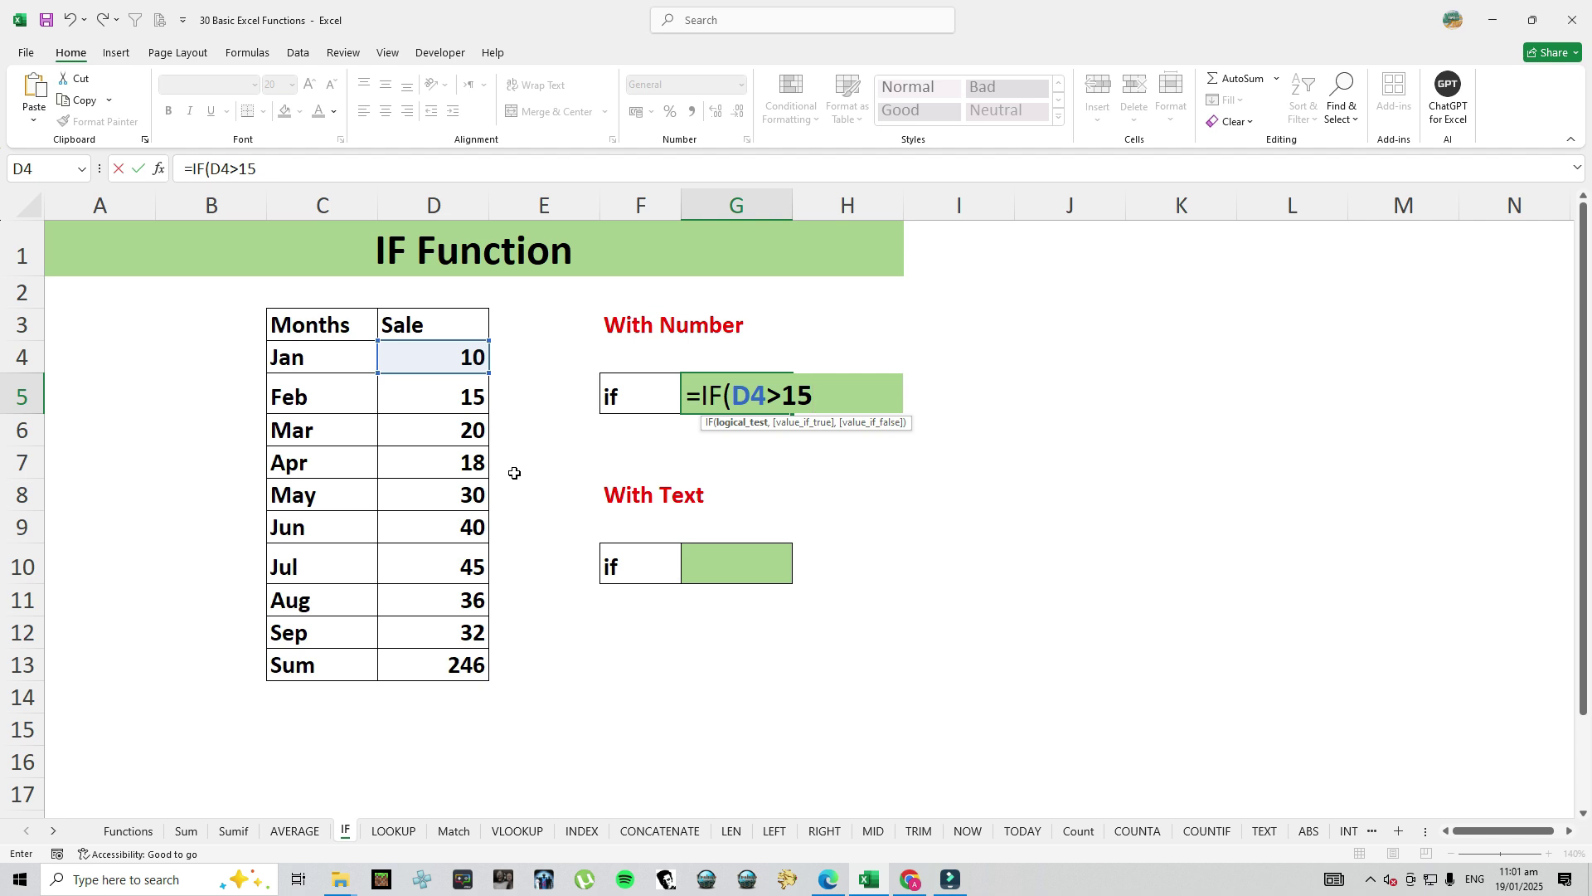
{"action": "type", "text": ","}
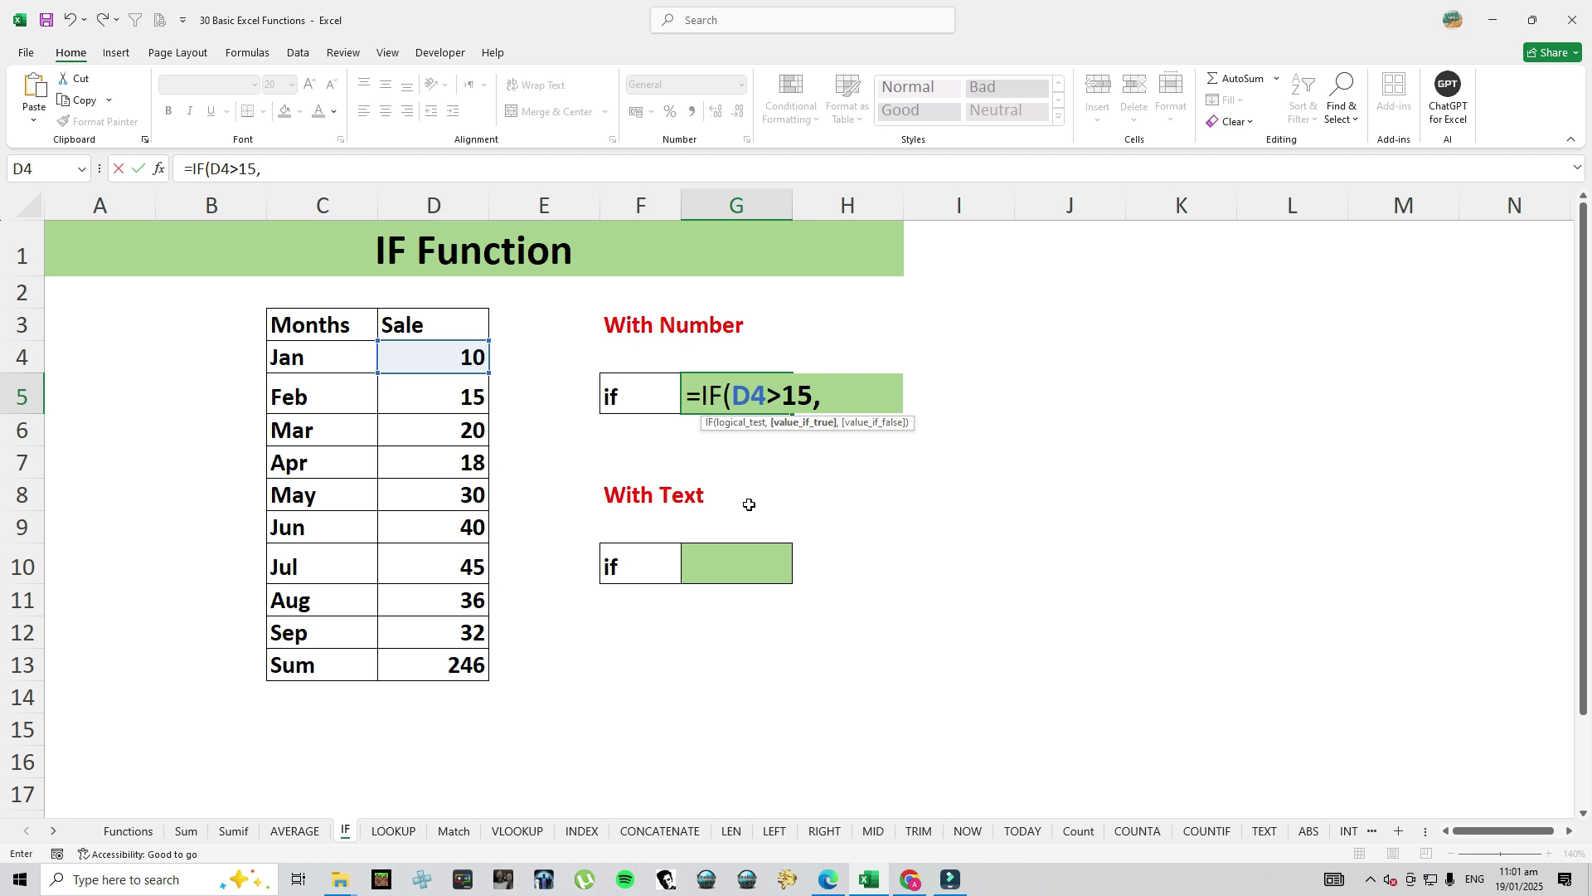
Complete the IF formula in G5 with "Pass" as the true value and "Fail" as the false value
{"action": "type", "text": "\""}
{"action": "type", "text": "Pass\""}
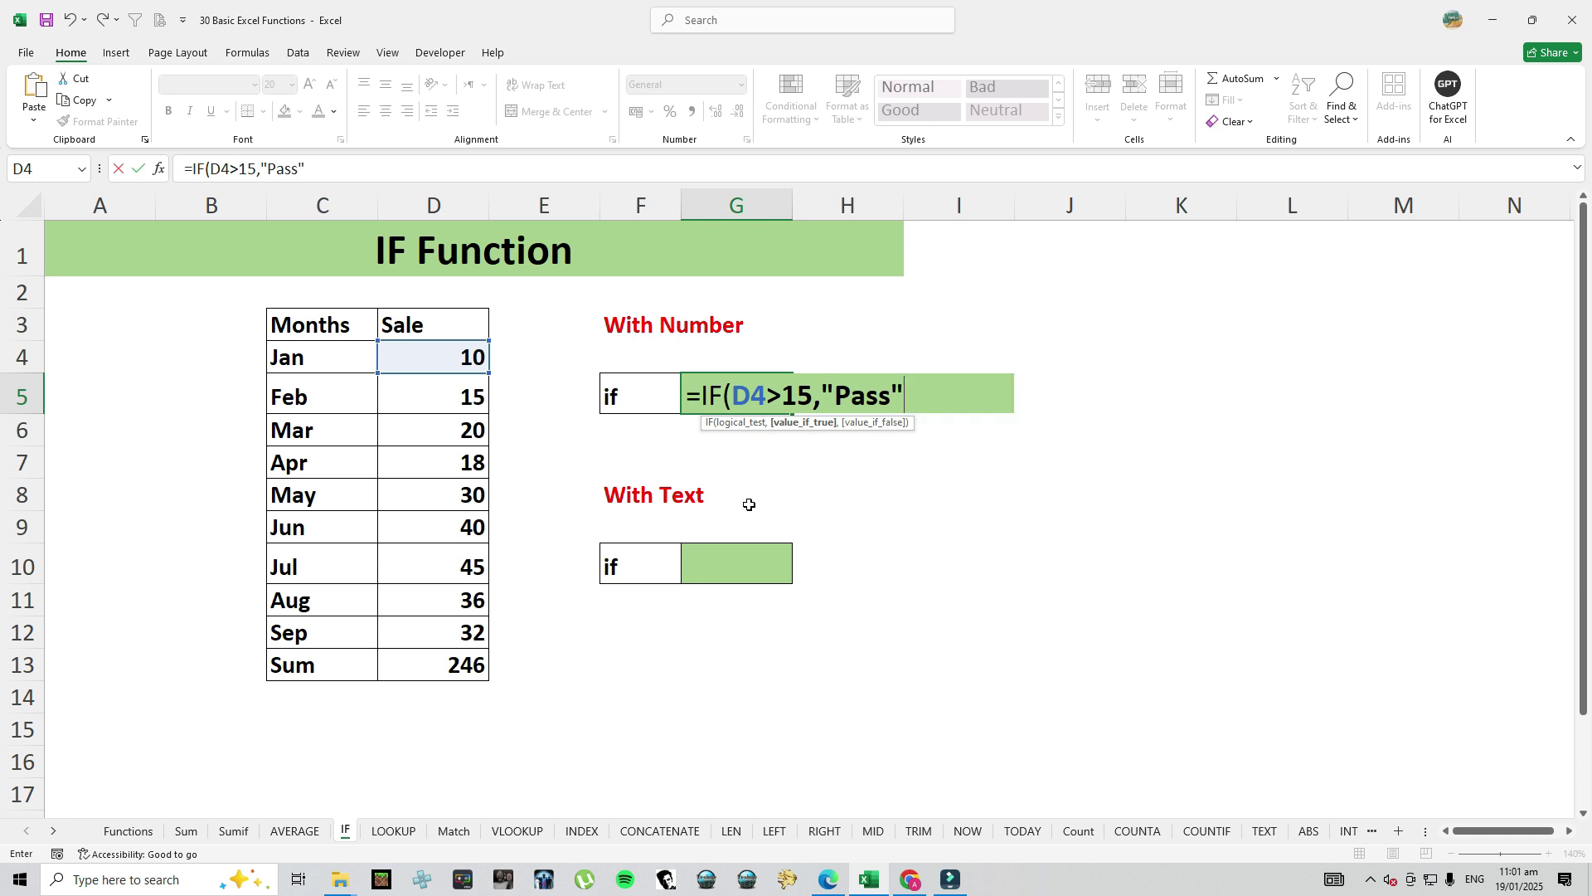
{"action": "type", "text": ","}
{"action": "type", "text": "\""}
{"action": "type", "text": "Fa"}
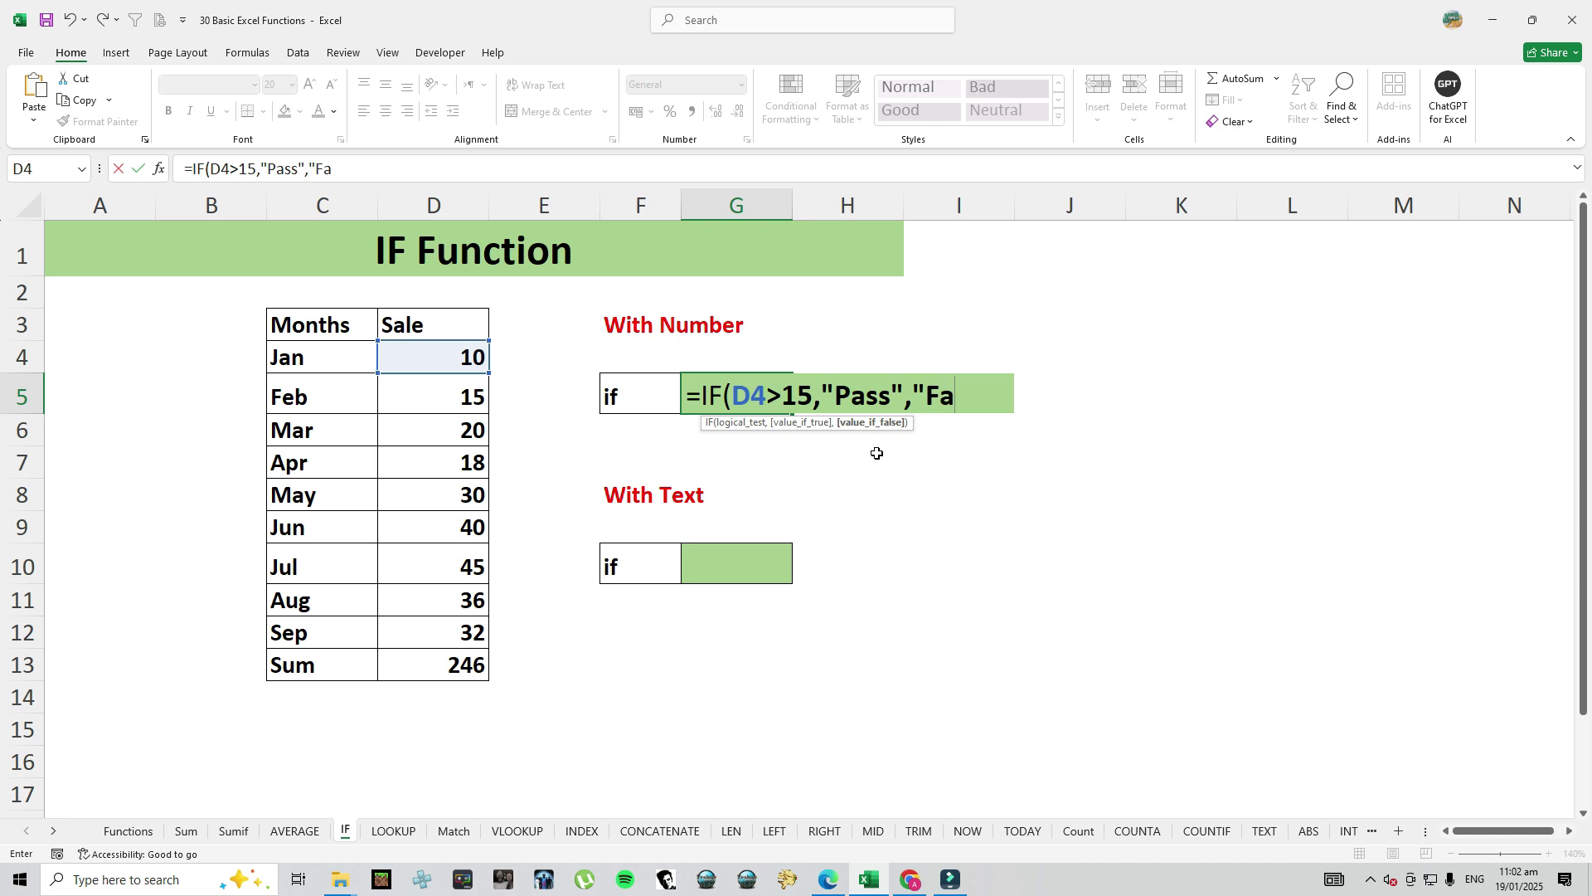
{"action": "type", "text": "il\")"}
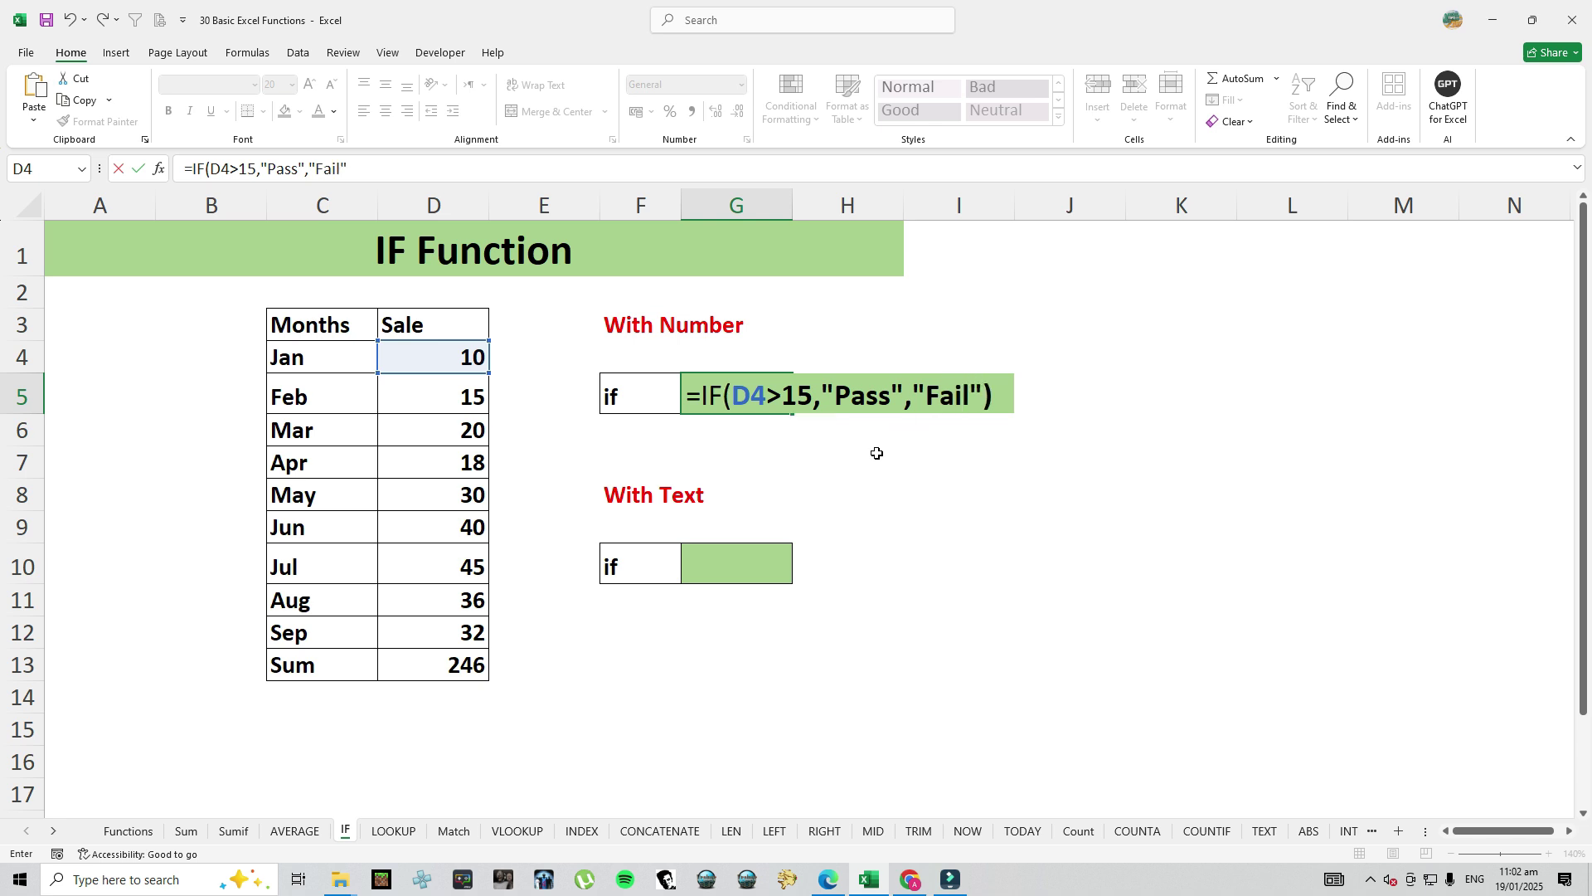
{"action": "key", "text": "Return"}
{"action": "key", "text": "Up"}
Test the IF formula by setting the Jan sale in D4 to 16 and then to 15
{"action": "left_click", "coordinate": [419, 361]}
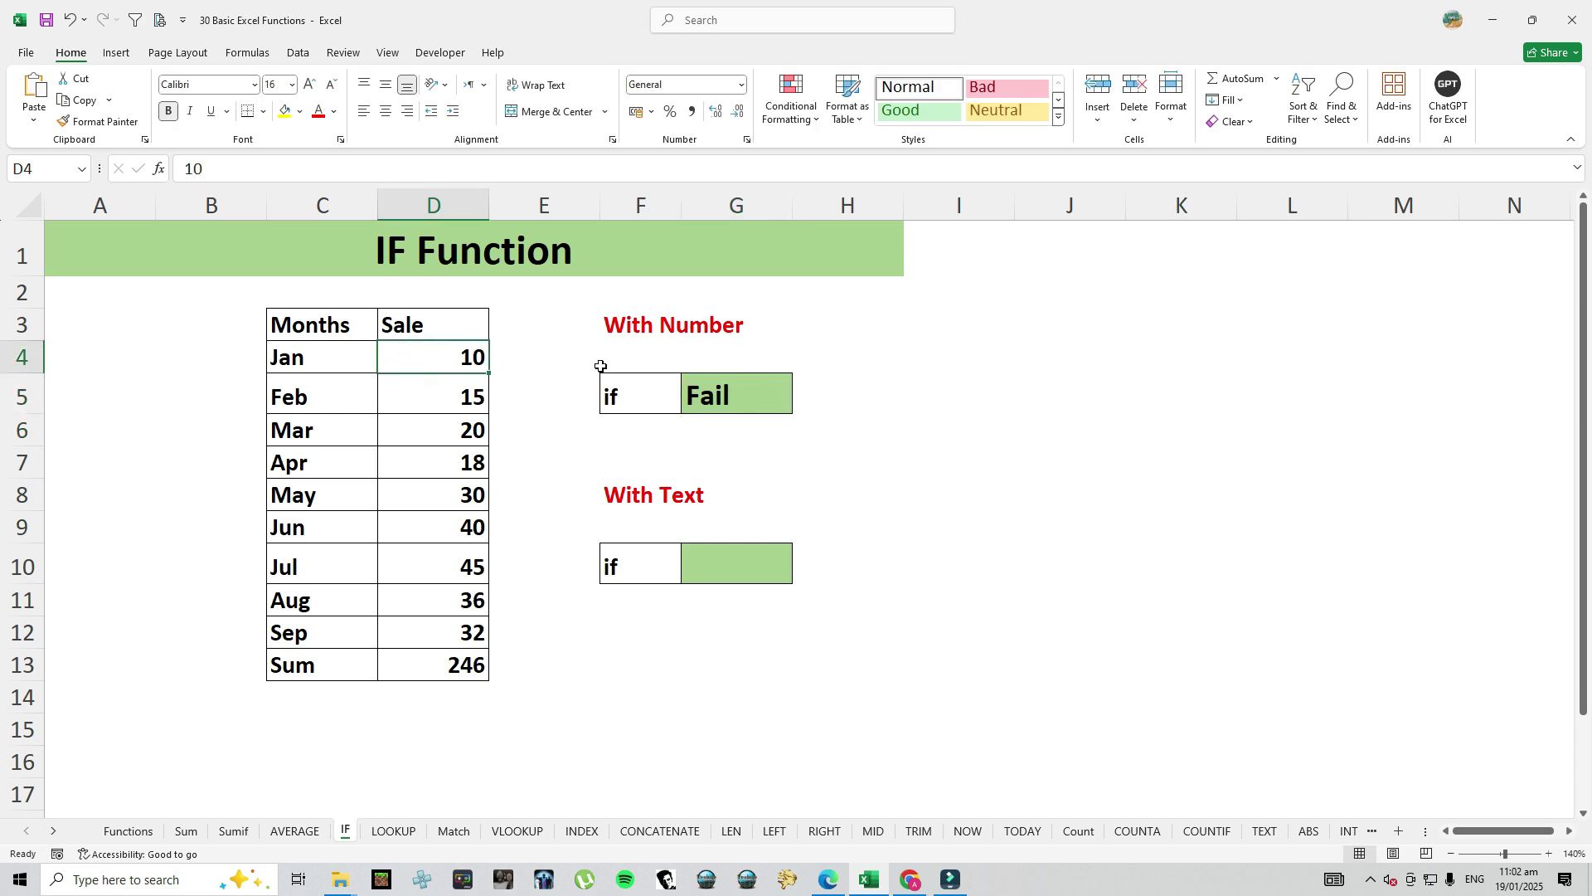
{"action": "type", "text": "16"}
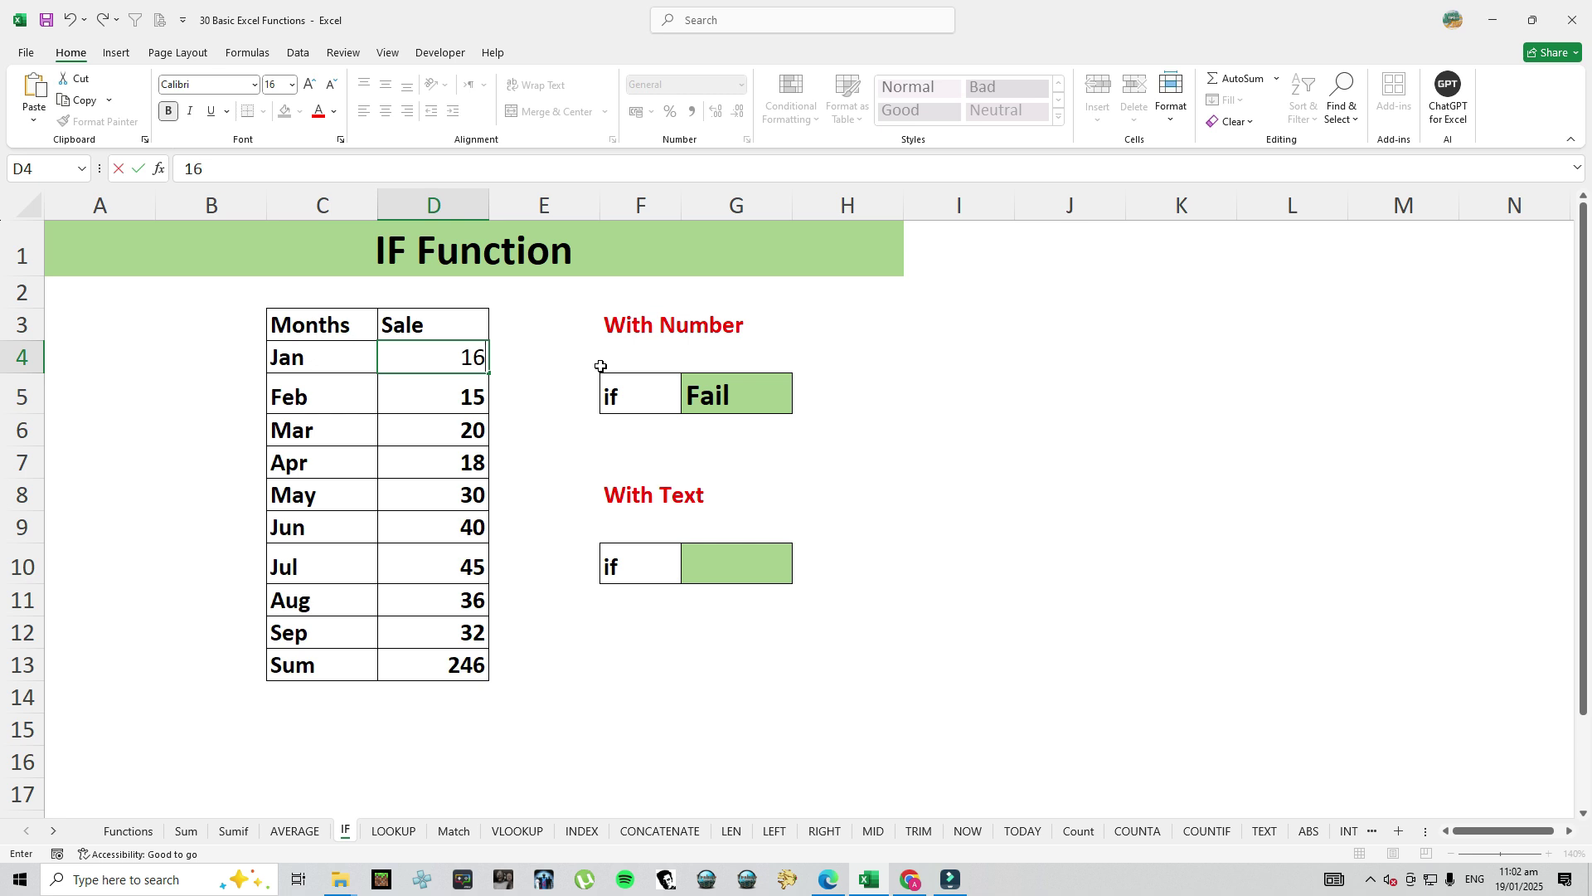
{"action": "key", "text": "Return"}
{"action": "left_click", "coordinate": [468, 358]}
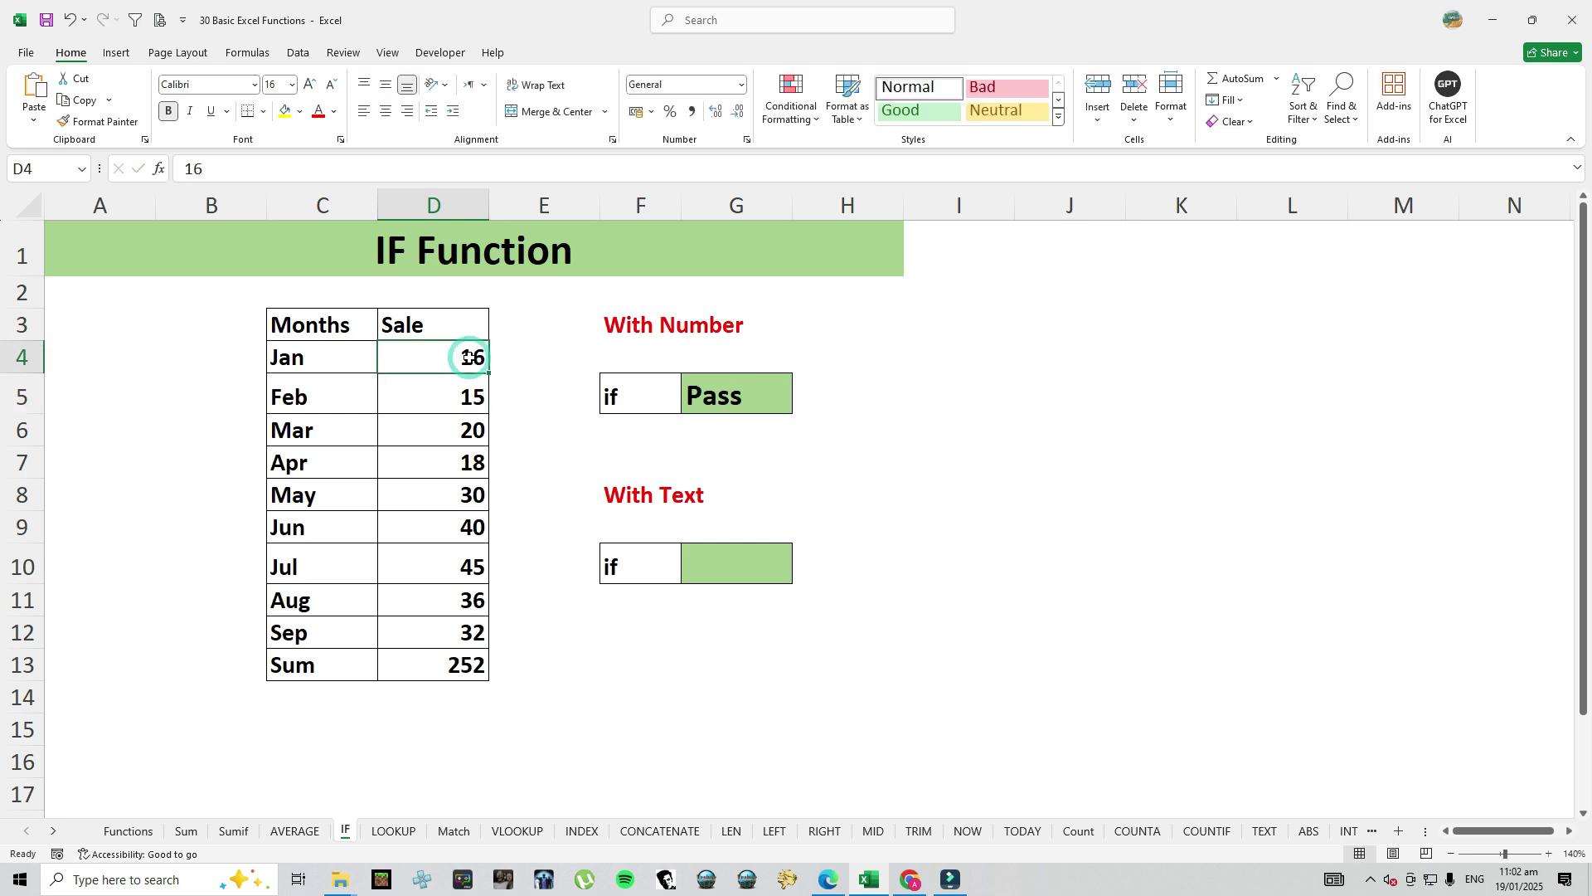
{"action": "type", "text": "15"}
{"action": "key", "text": "Return"}
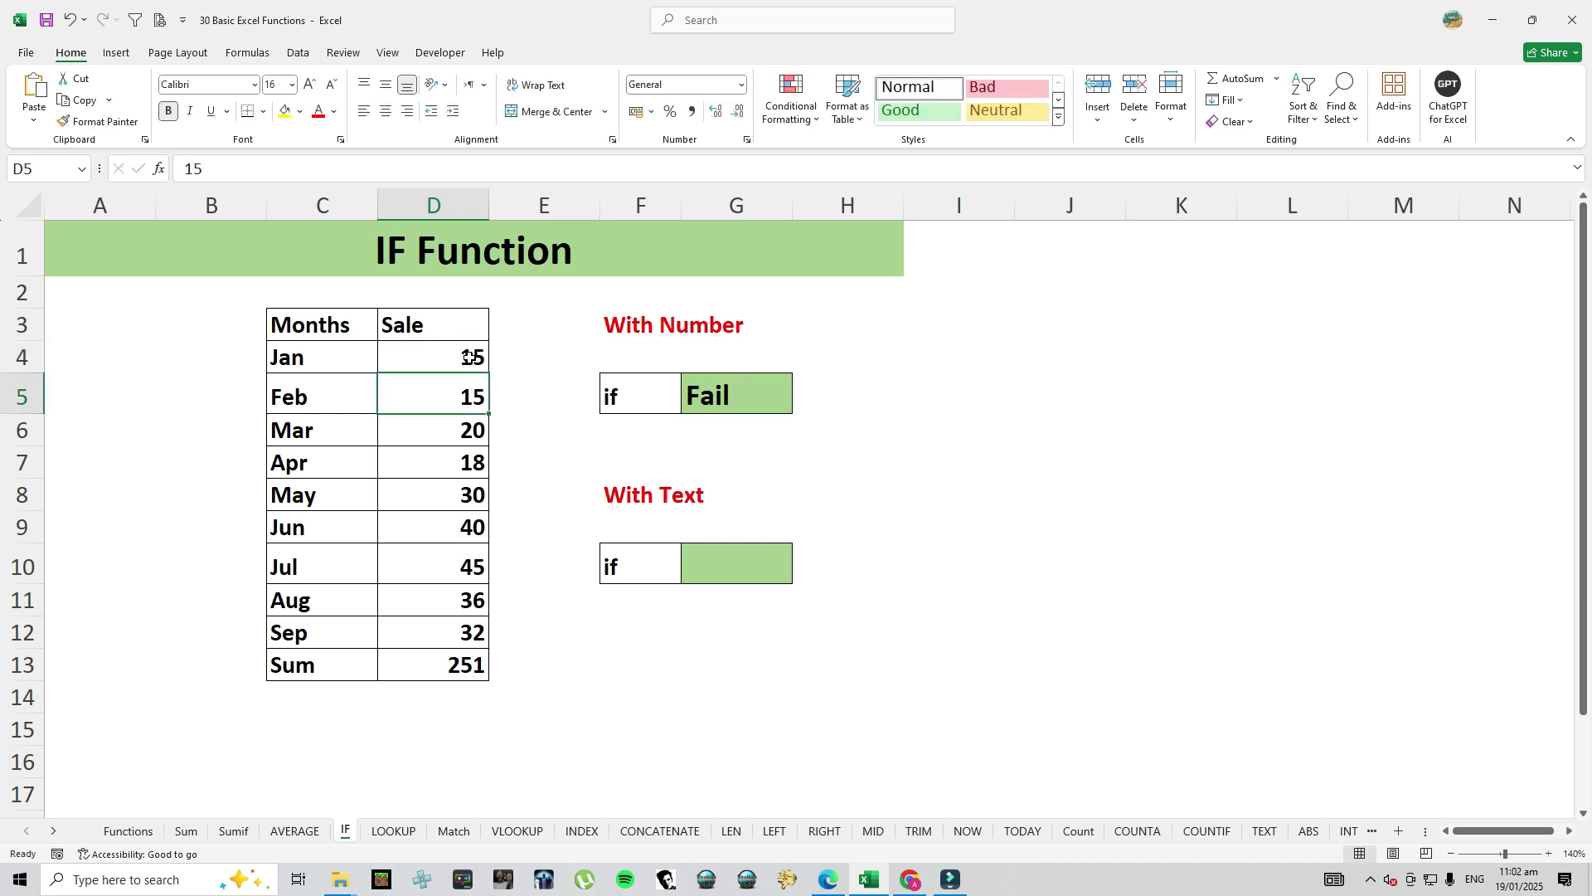
Change the logical test of the IF formula in G5 to D4>=15
{"action": "left_click", "coordinate": [705, 398]}
{"action": "double_click", "coordinate": [723, 396]}
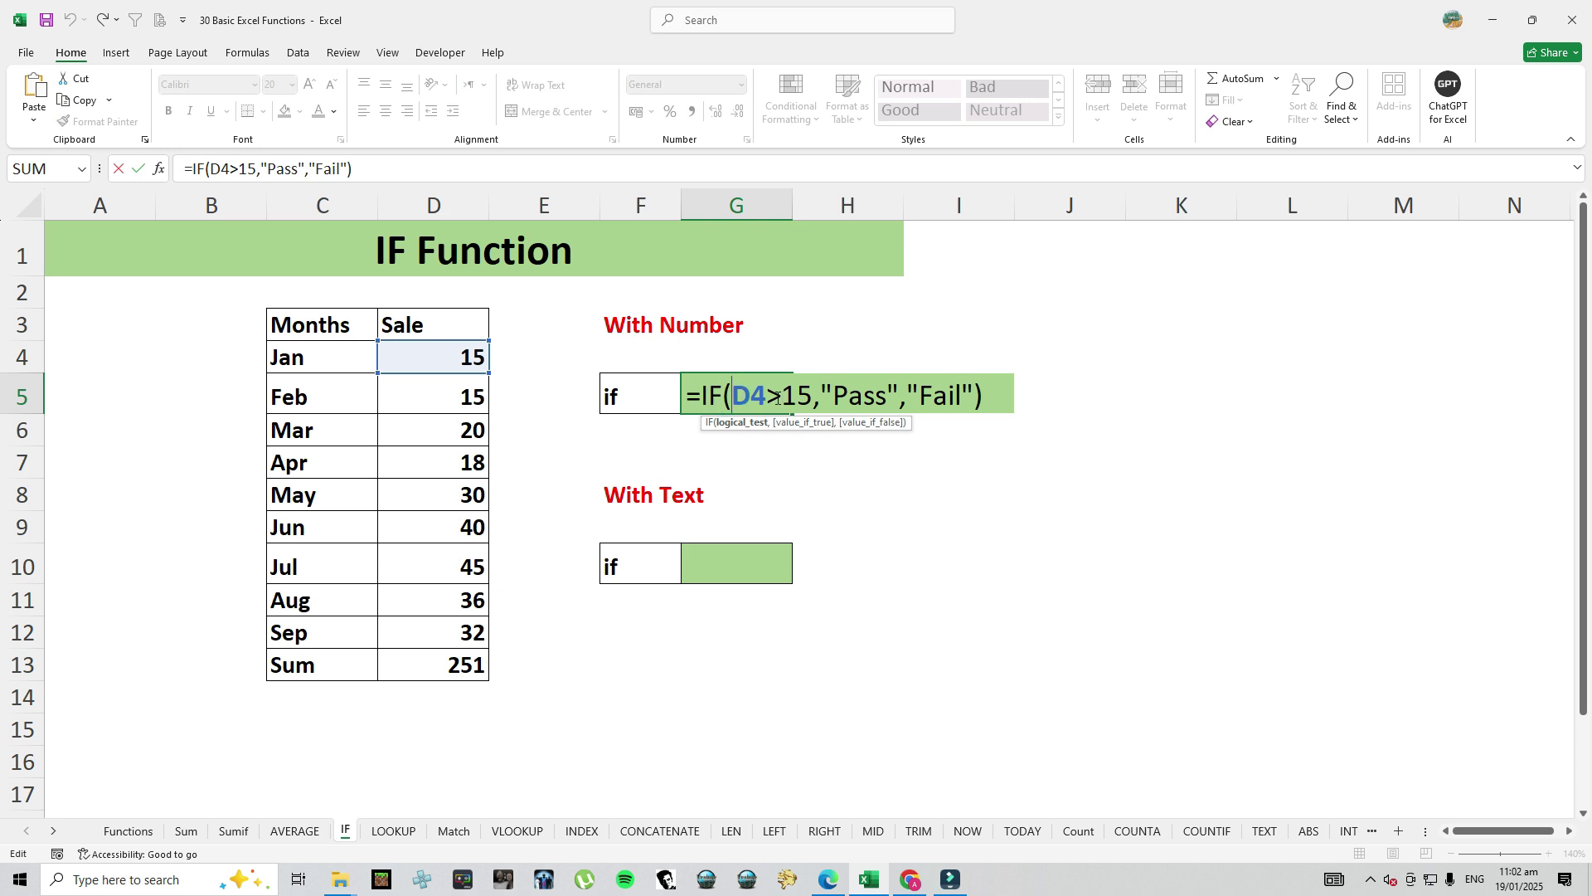
{"action": "left_click", "coordinate": [780, 396]}
{"action": "type", "text": "="}
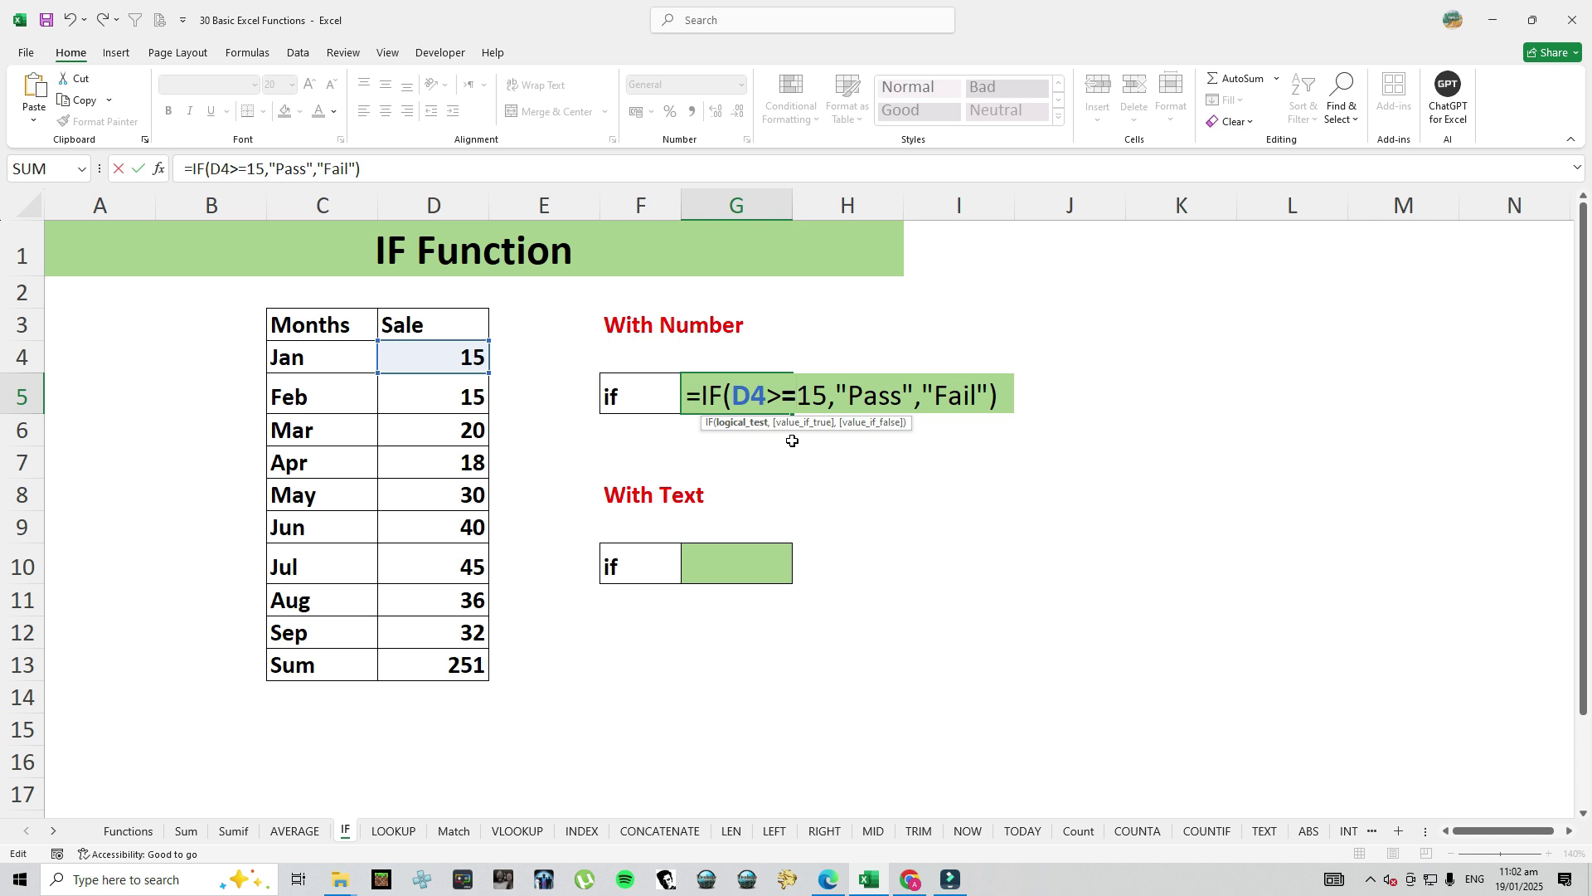
{"action": "key", "text": "Return"}
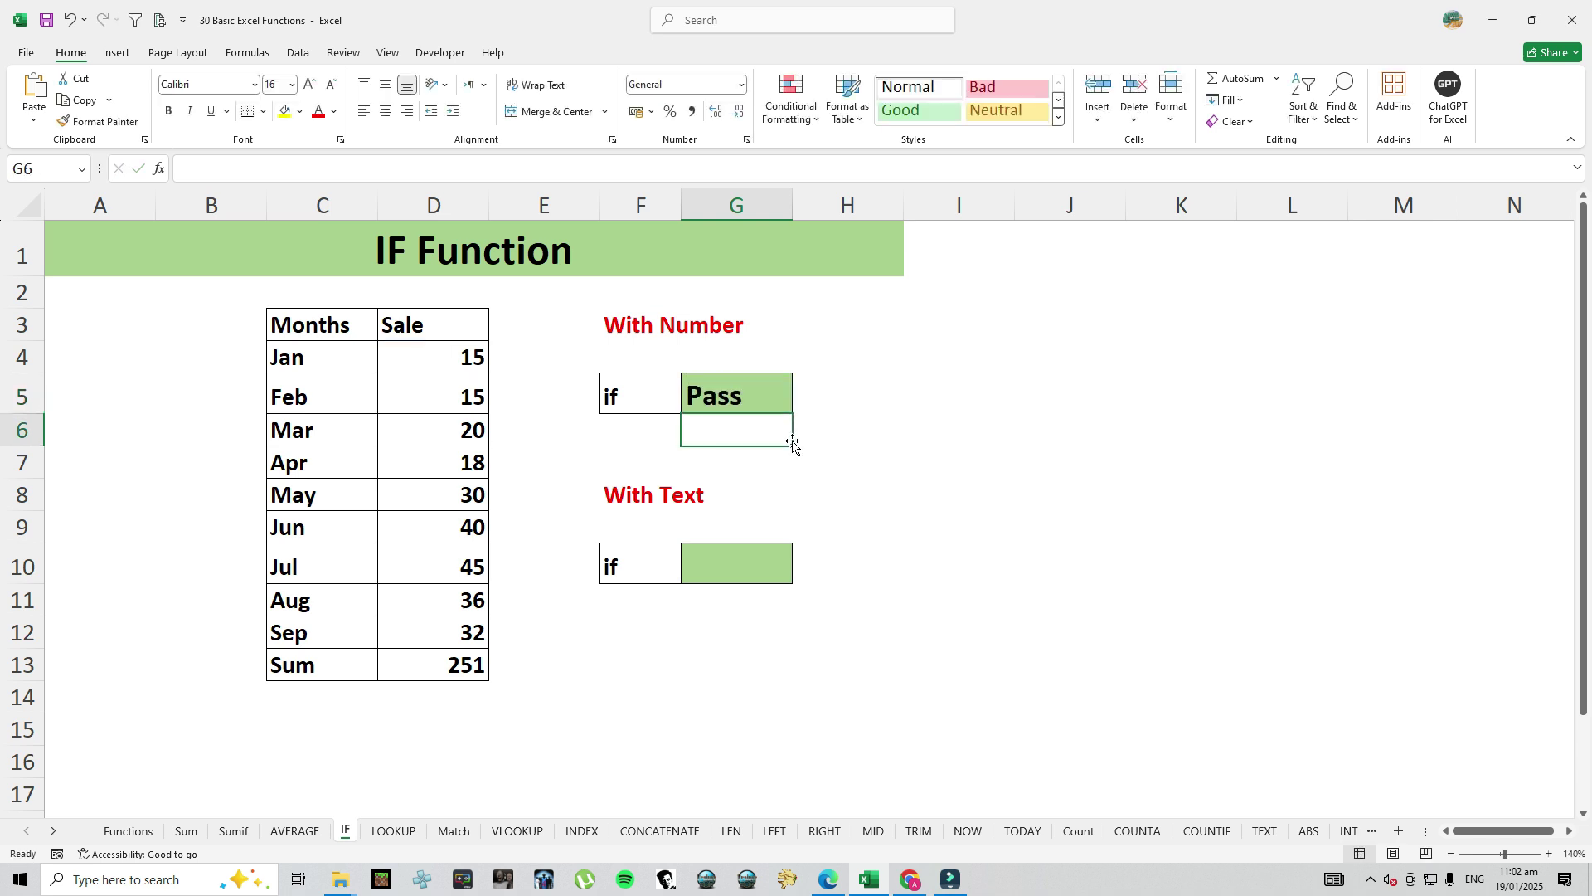
{"action": "left_click", "coordinate": [765, 397]}
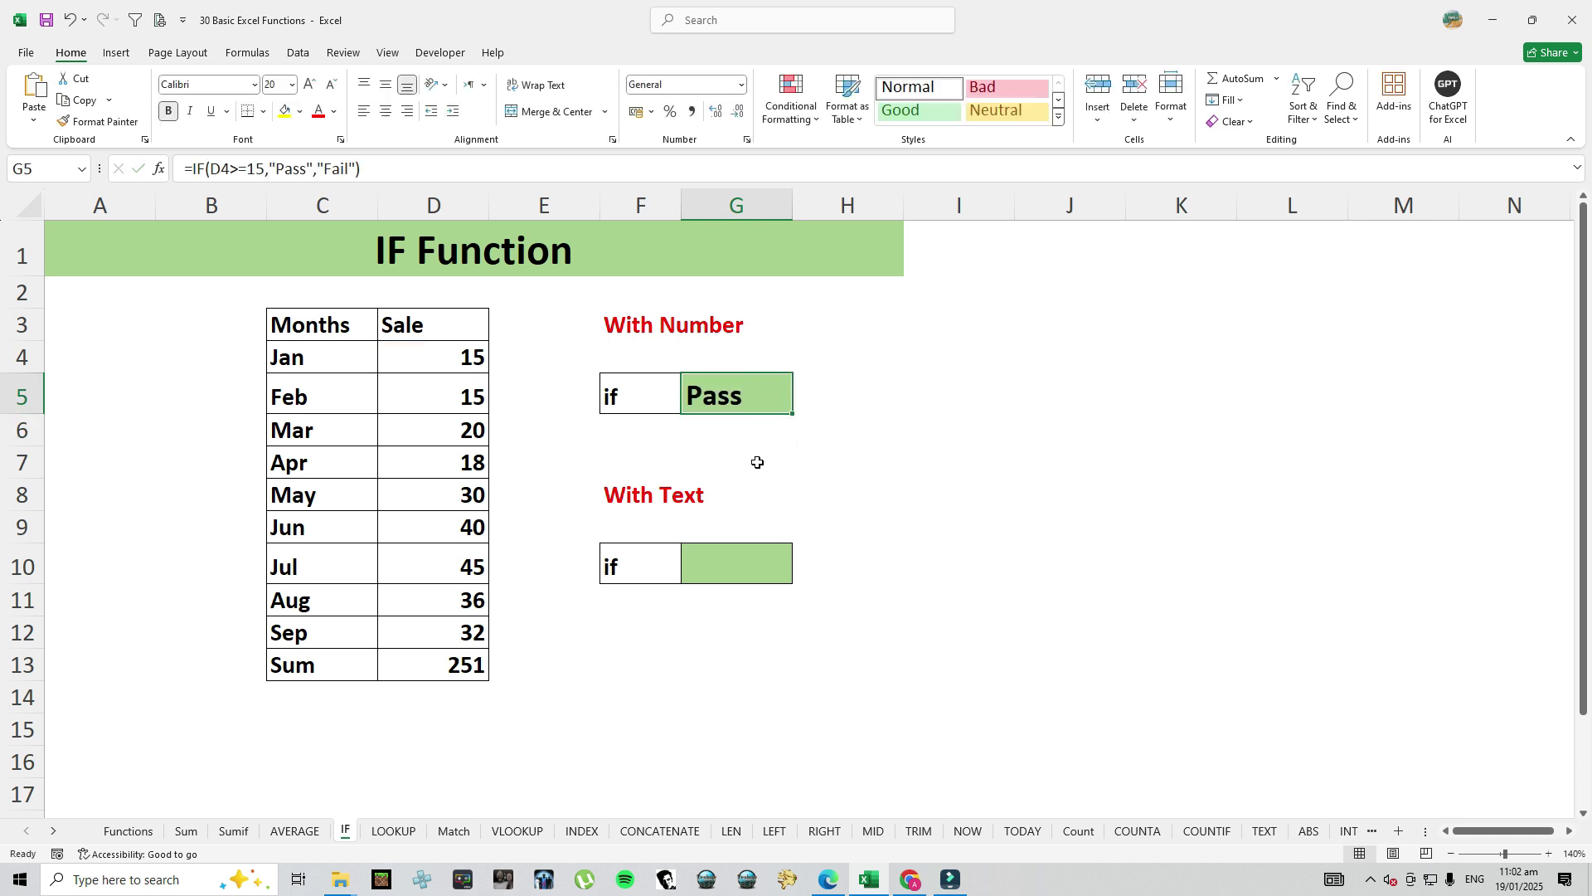
Start an IF formula in G10 under With Text with the logical test C4="Feb"
{"action": "left_click", "coordinate": [729, 572]}
{"action": "left_click", "coordinate": [727, 571]}
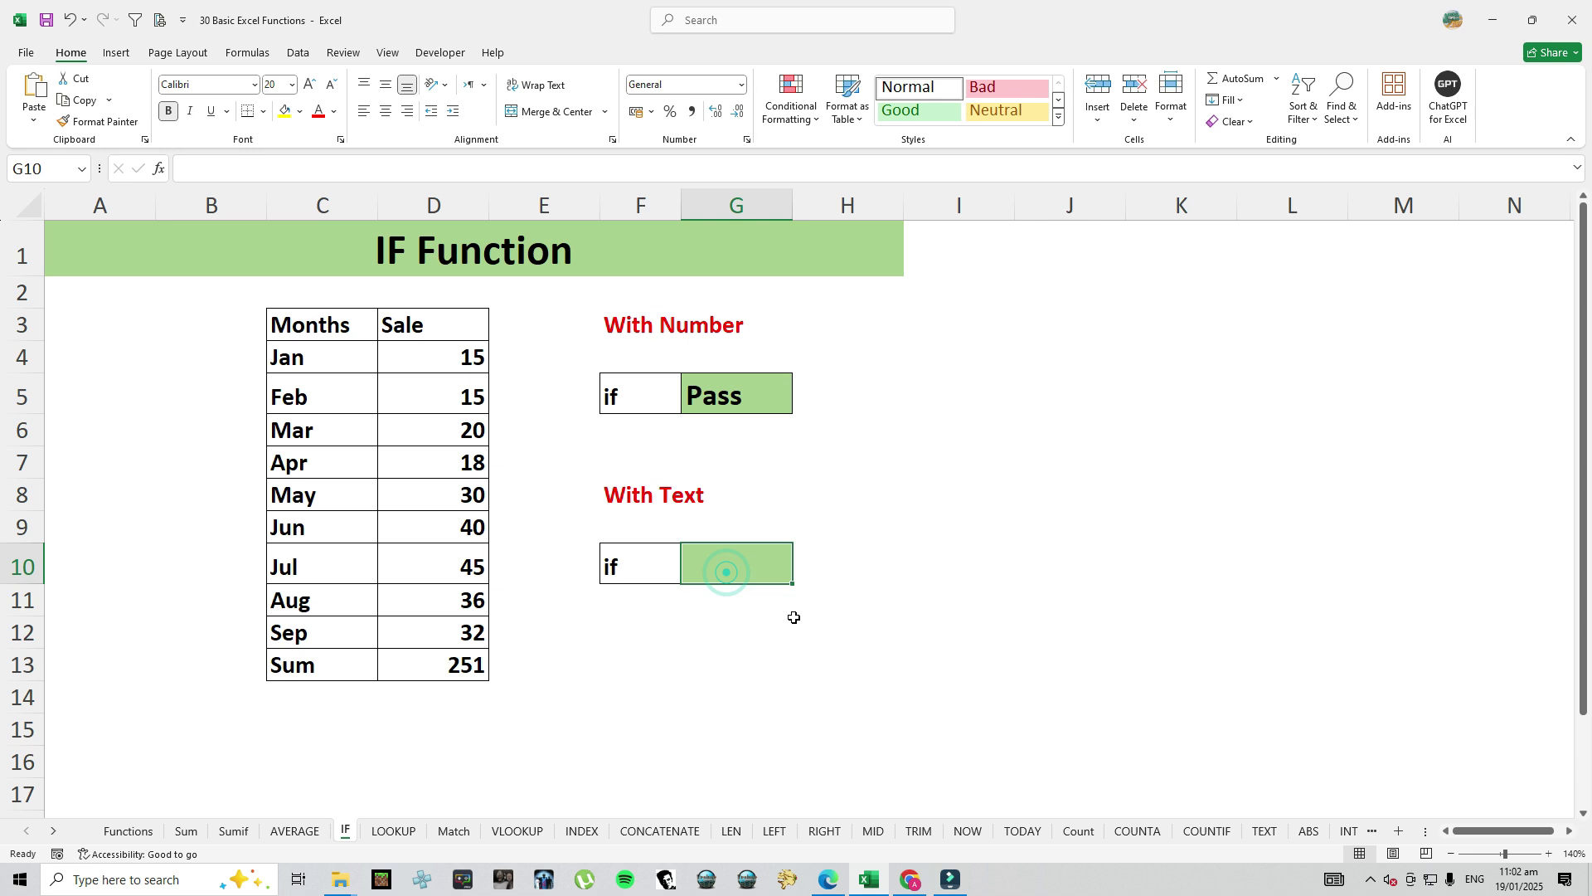
{"action": "type", "text": "="}
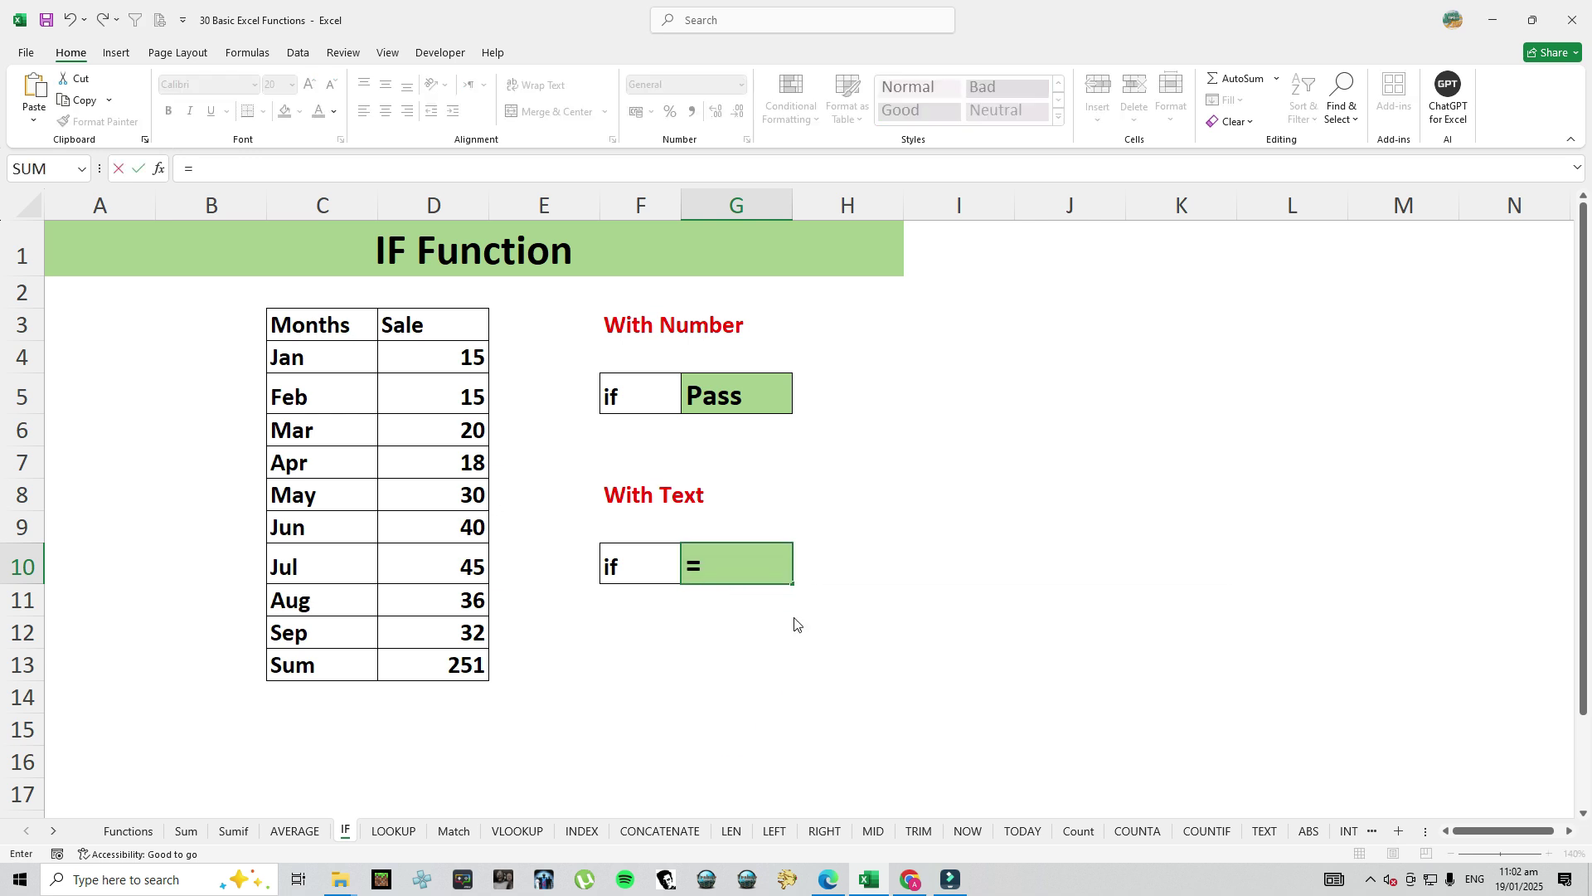
{"action": "type", "text": "if"}
{"action": "key", "text": "Tab"}
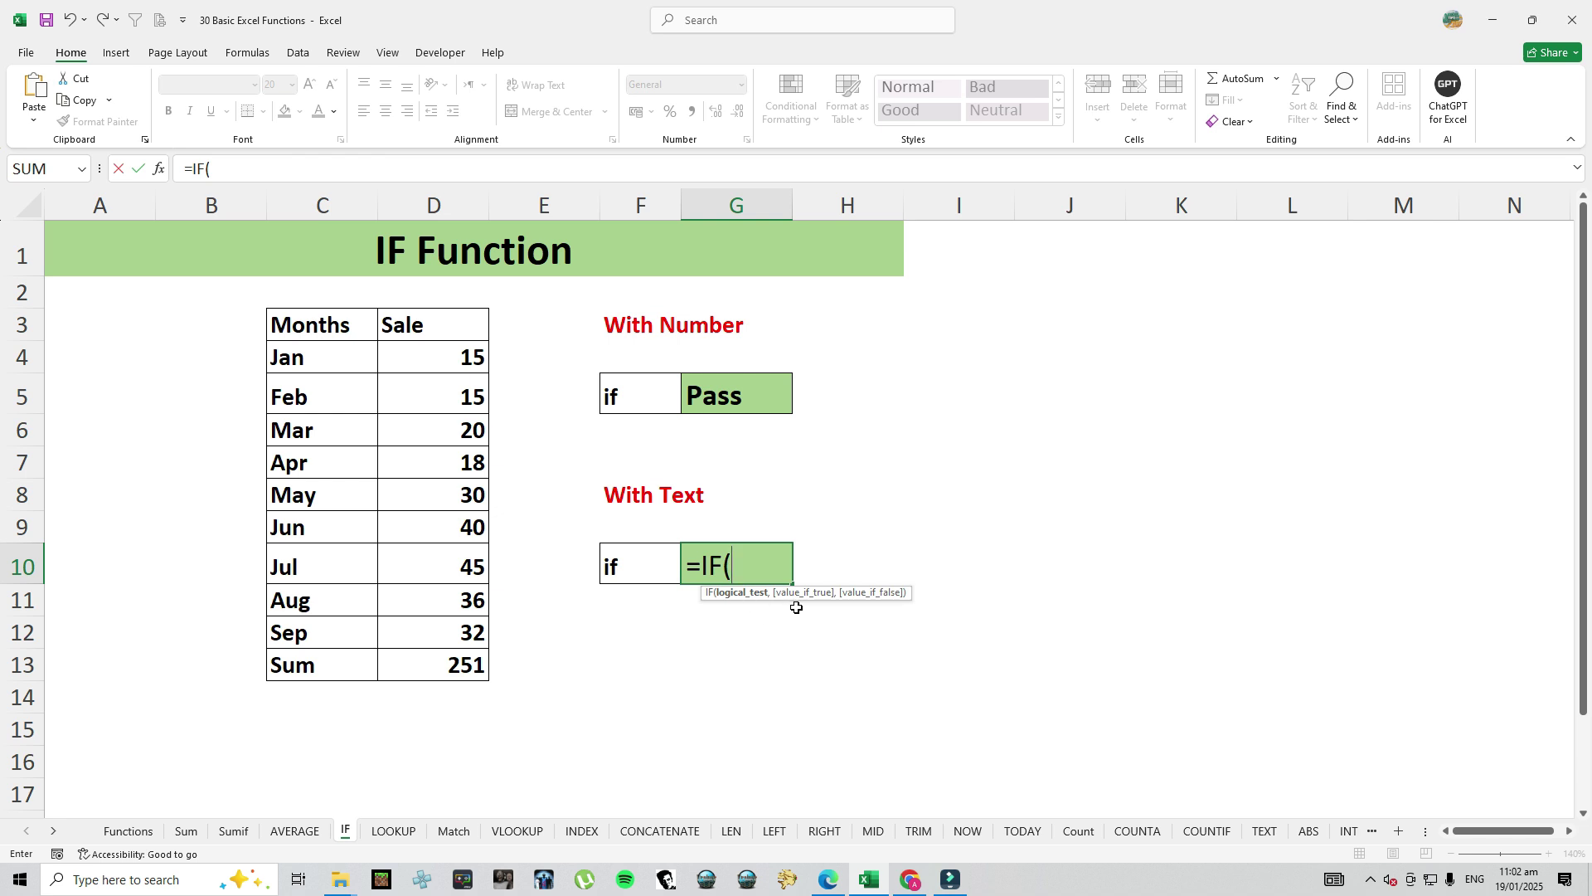
{"action": "left_click", "coordinate": [306, 358]}
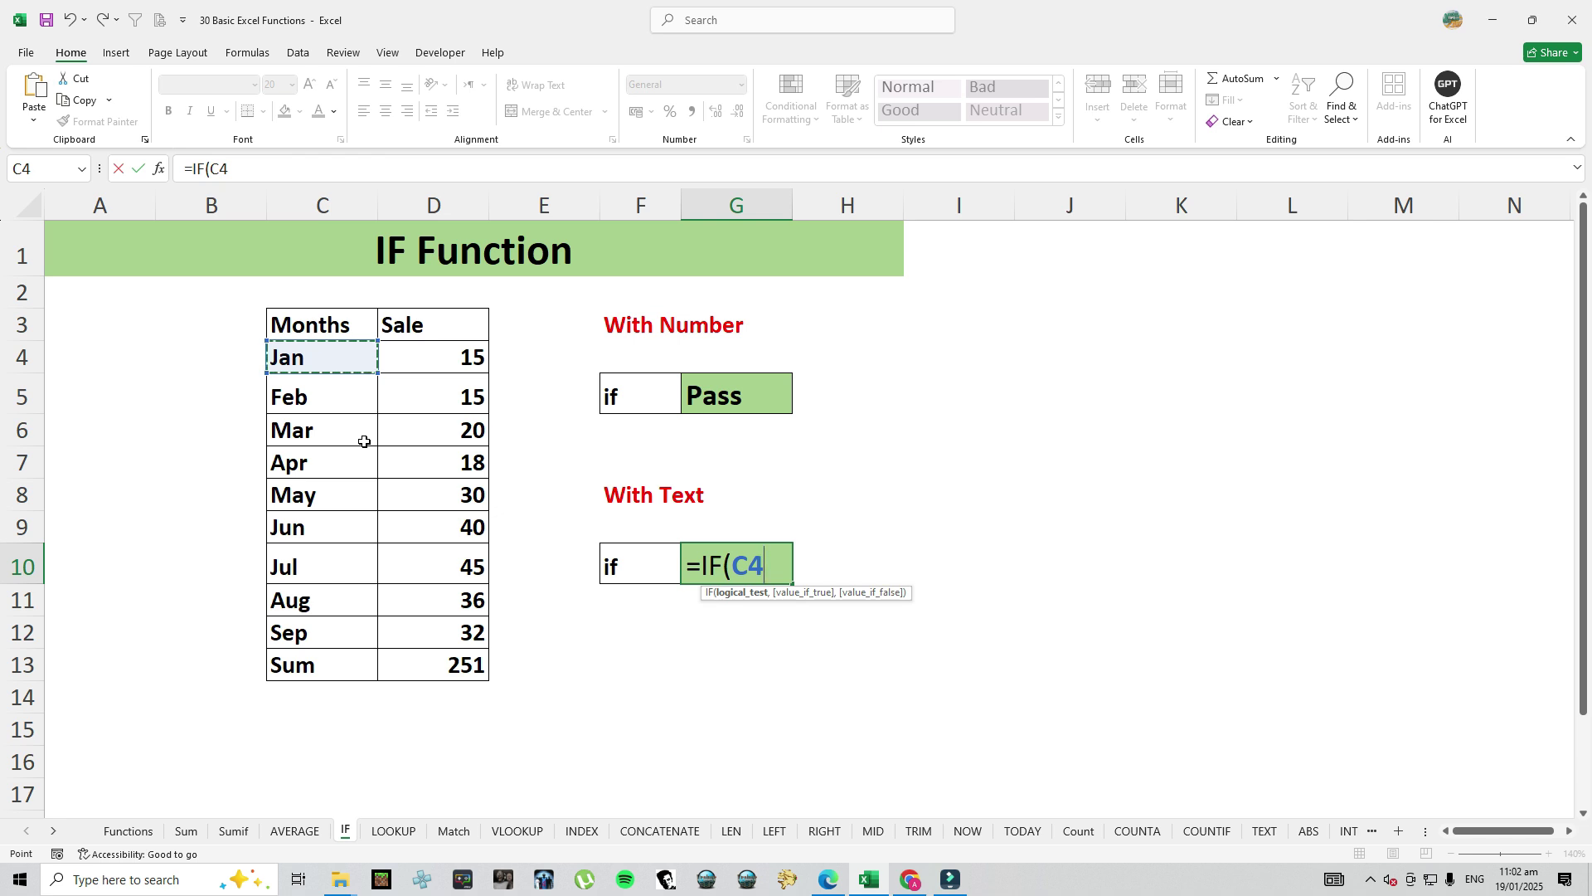
{"action": "type", "text": "=\""}
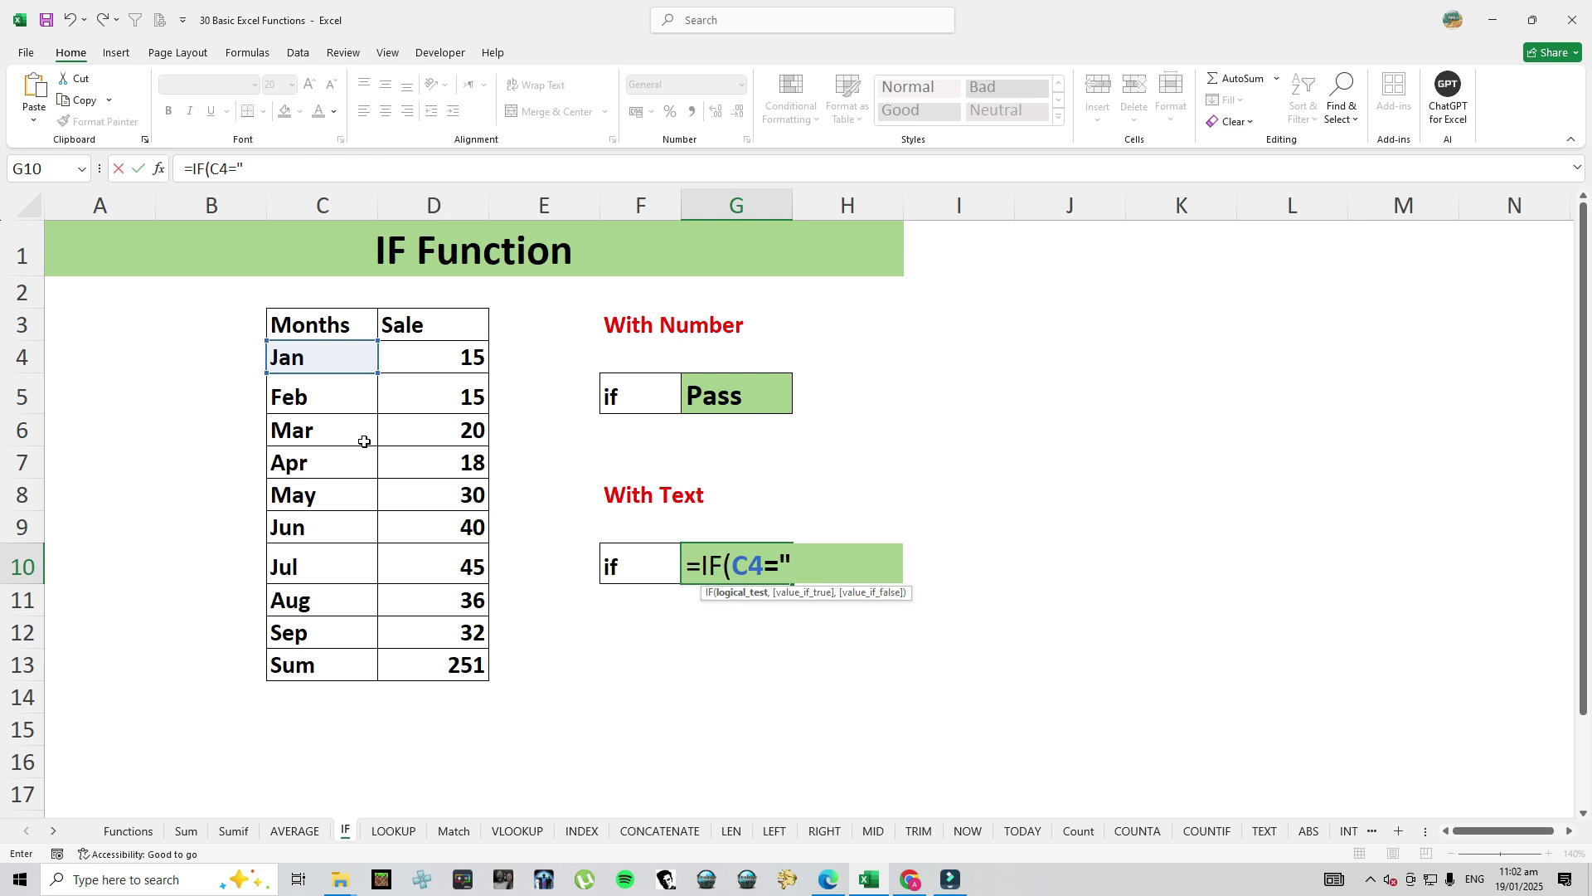
{"action": "type", "text": "Feb\","}
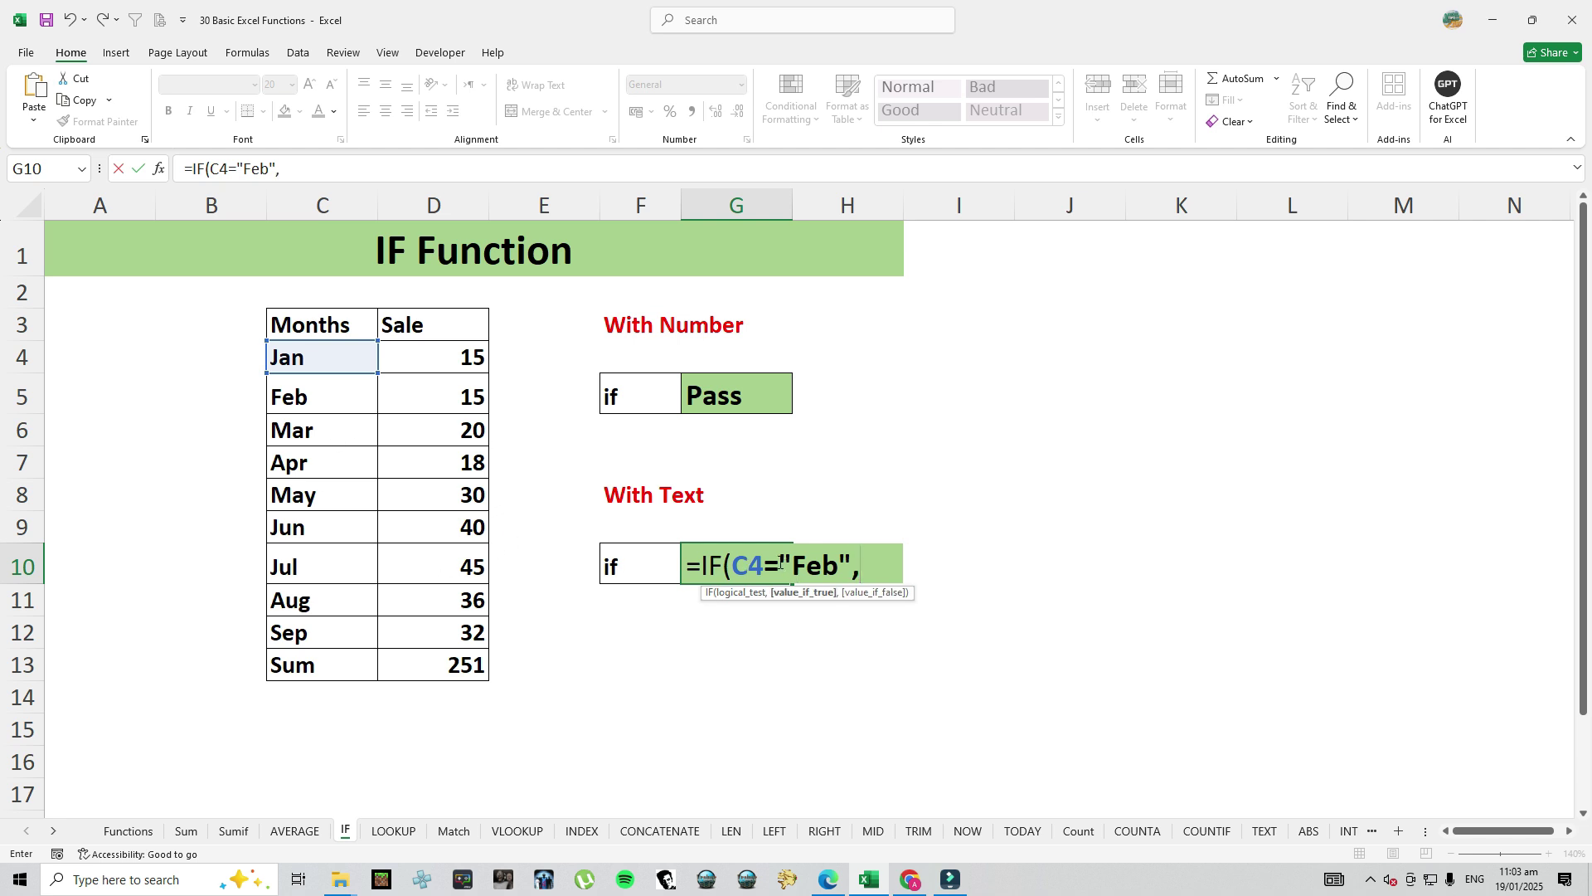
{"action": "left_click_drag", "start_coordinate": [852, 565], "coordinate": [773, 565]}
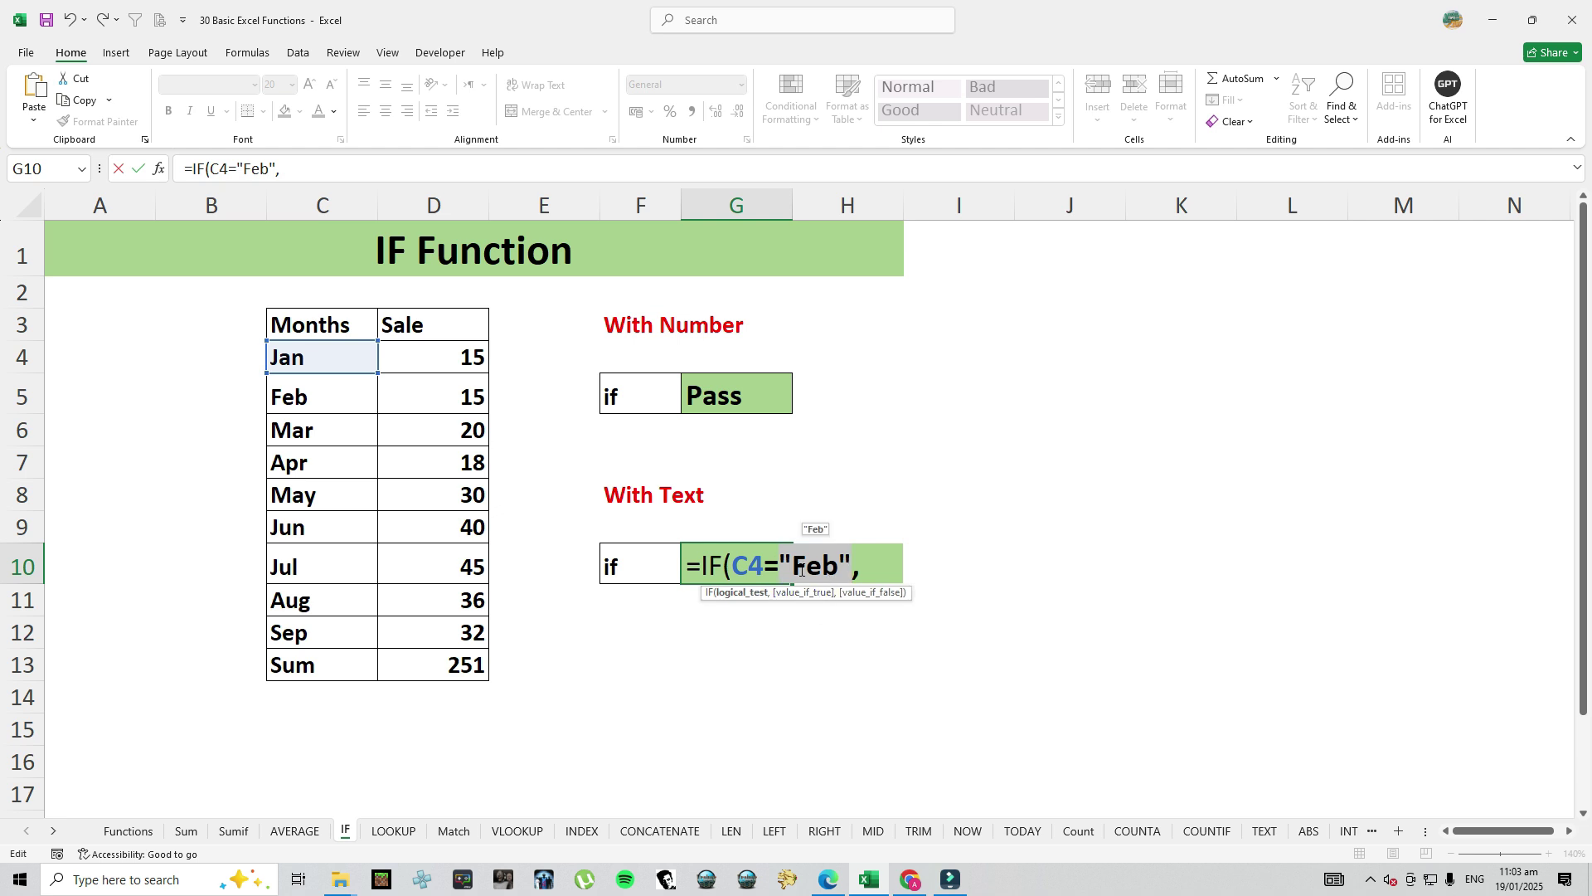
{"action": "left_click", "coordinate": [867, 570]}
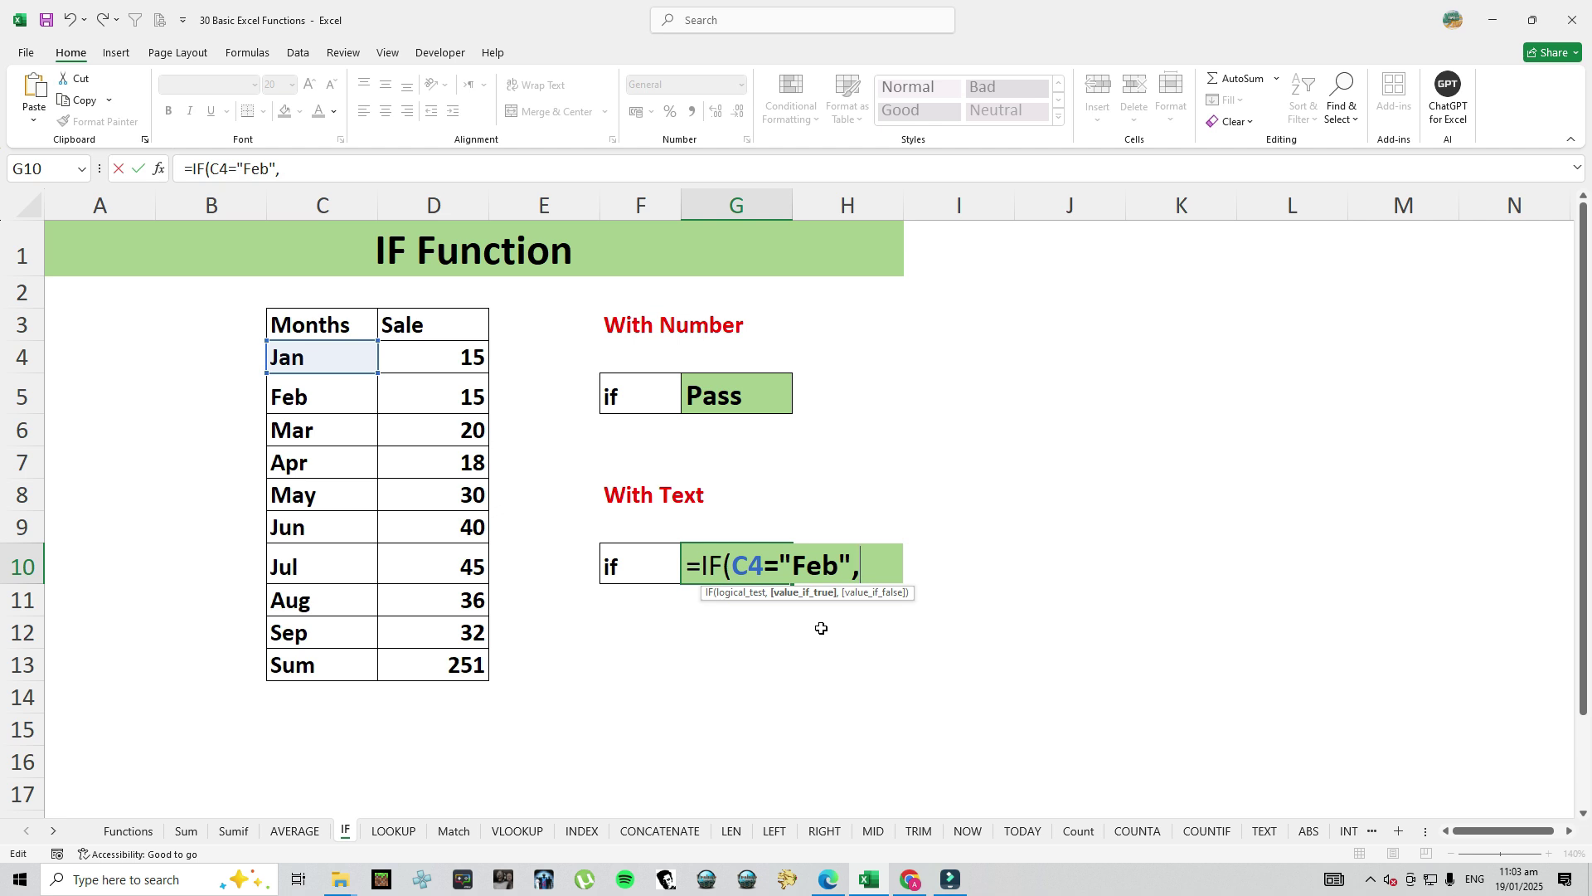
{"action": "type", "text": "\"Goo"}
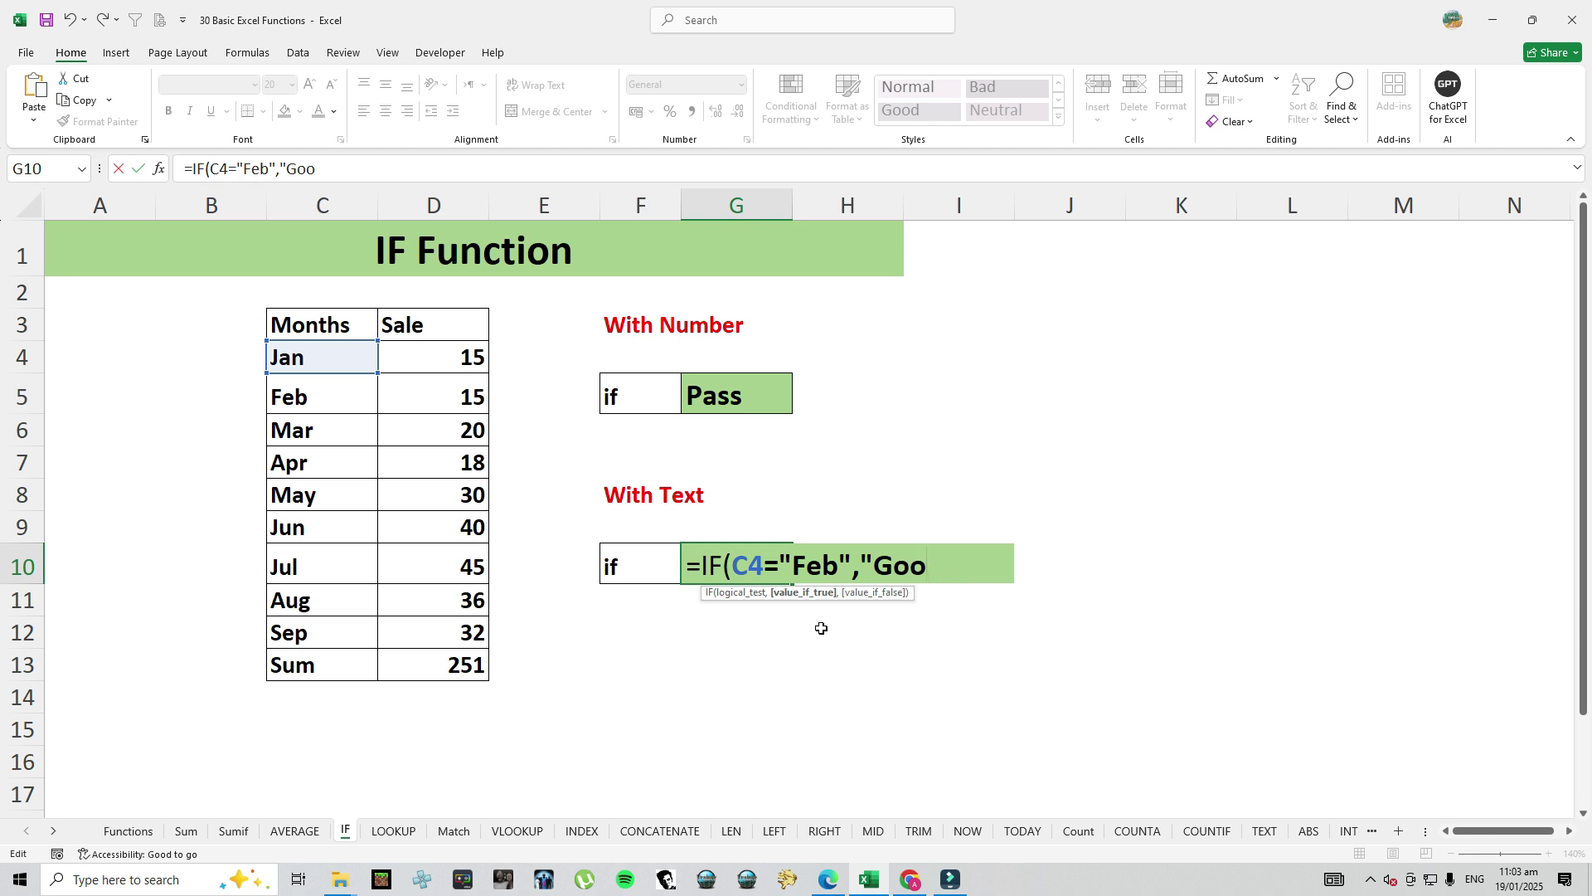
{"action": "key", "text": "BackSpace"}
{"action": "key", "text": "BackSpace"}
{"action": "key", "text": "BackSpace"}
{"action": "key", "text": "BackSpace"}
{"action": "type", "text": "1"}
{"action": "key", "text": "BackSpace"}
Complete the IF formula in G10 with 2 as the true value and 1 as the false value
{"action": "type", "text": "2,"}
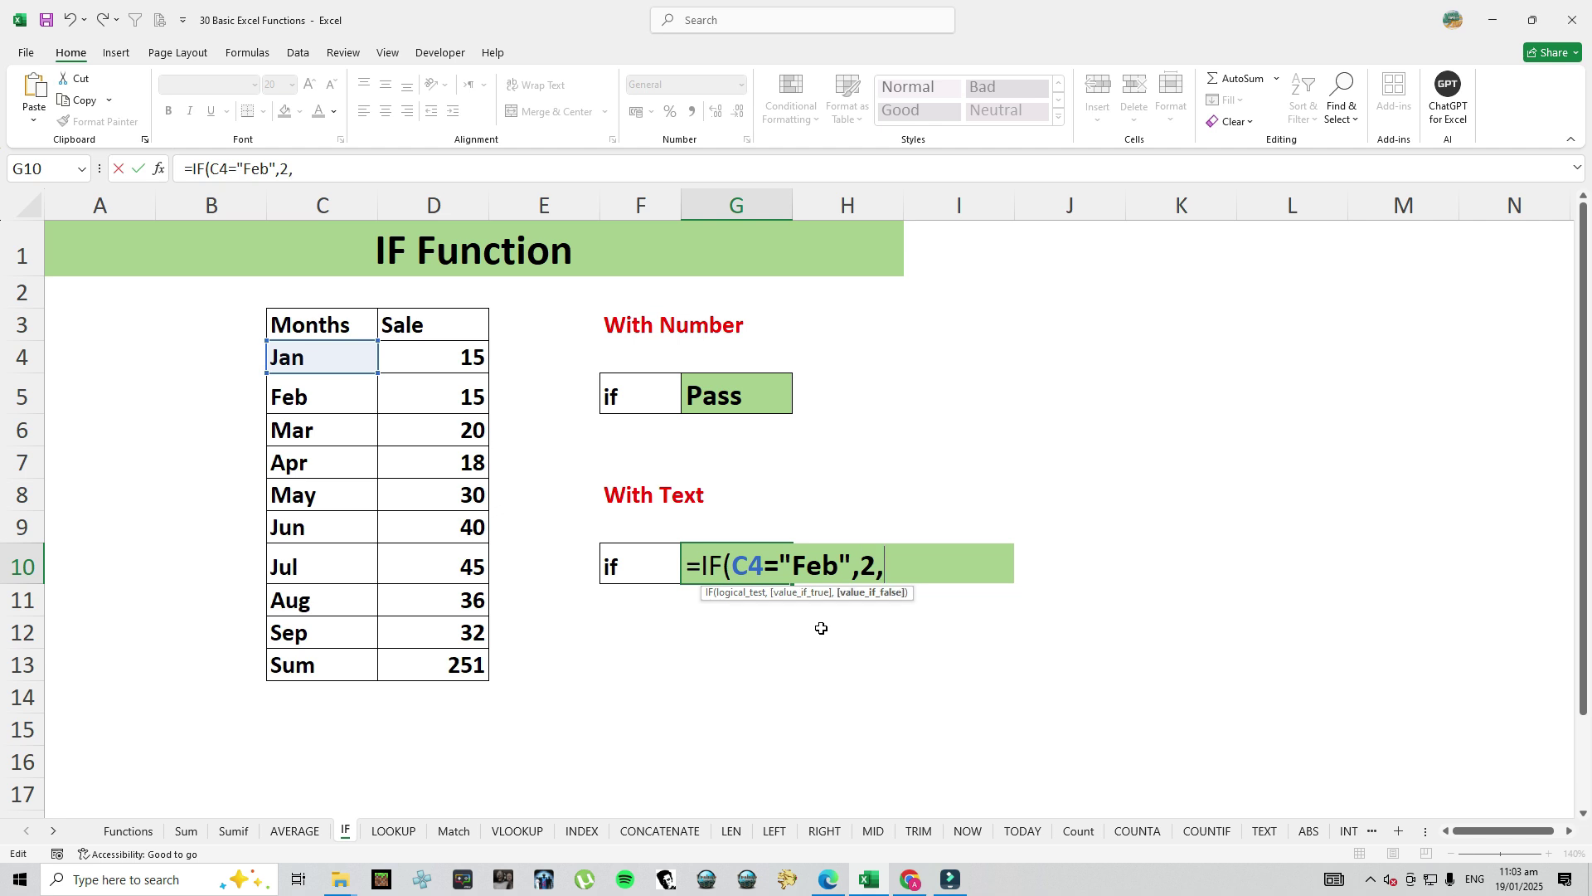
{"action": "type", "text": "1)"}
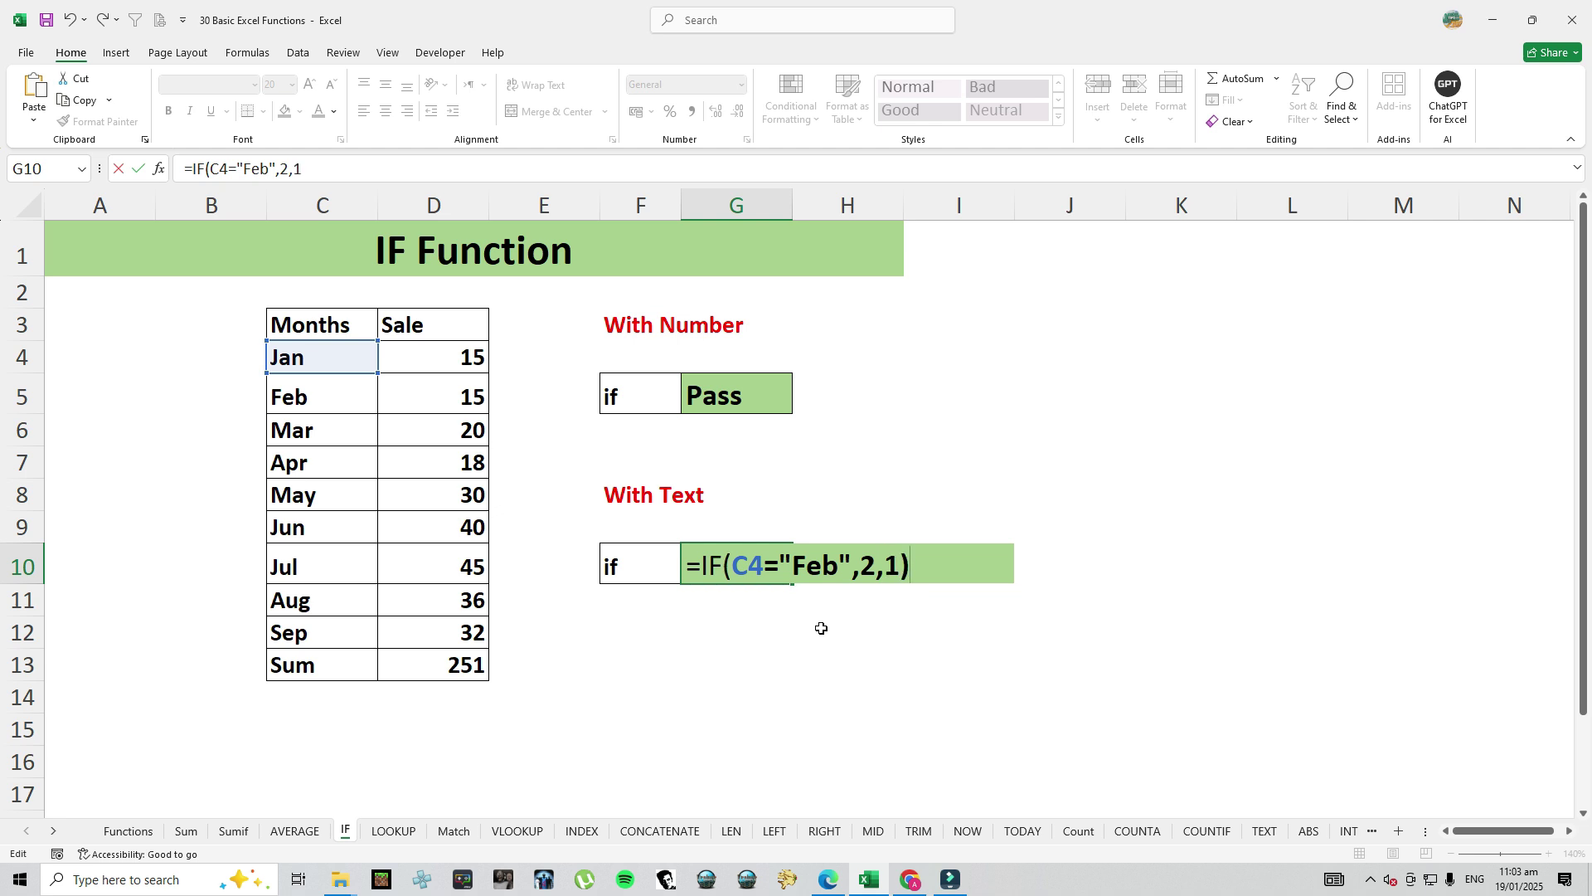
{"action": "key", "text": "ctrl+Return"}
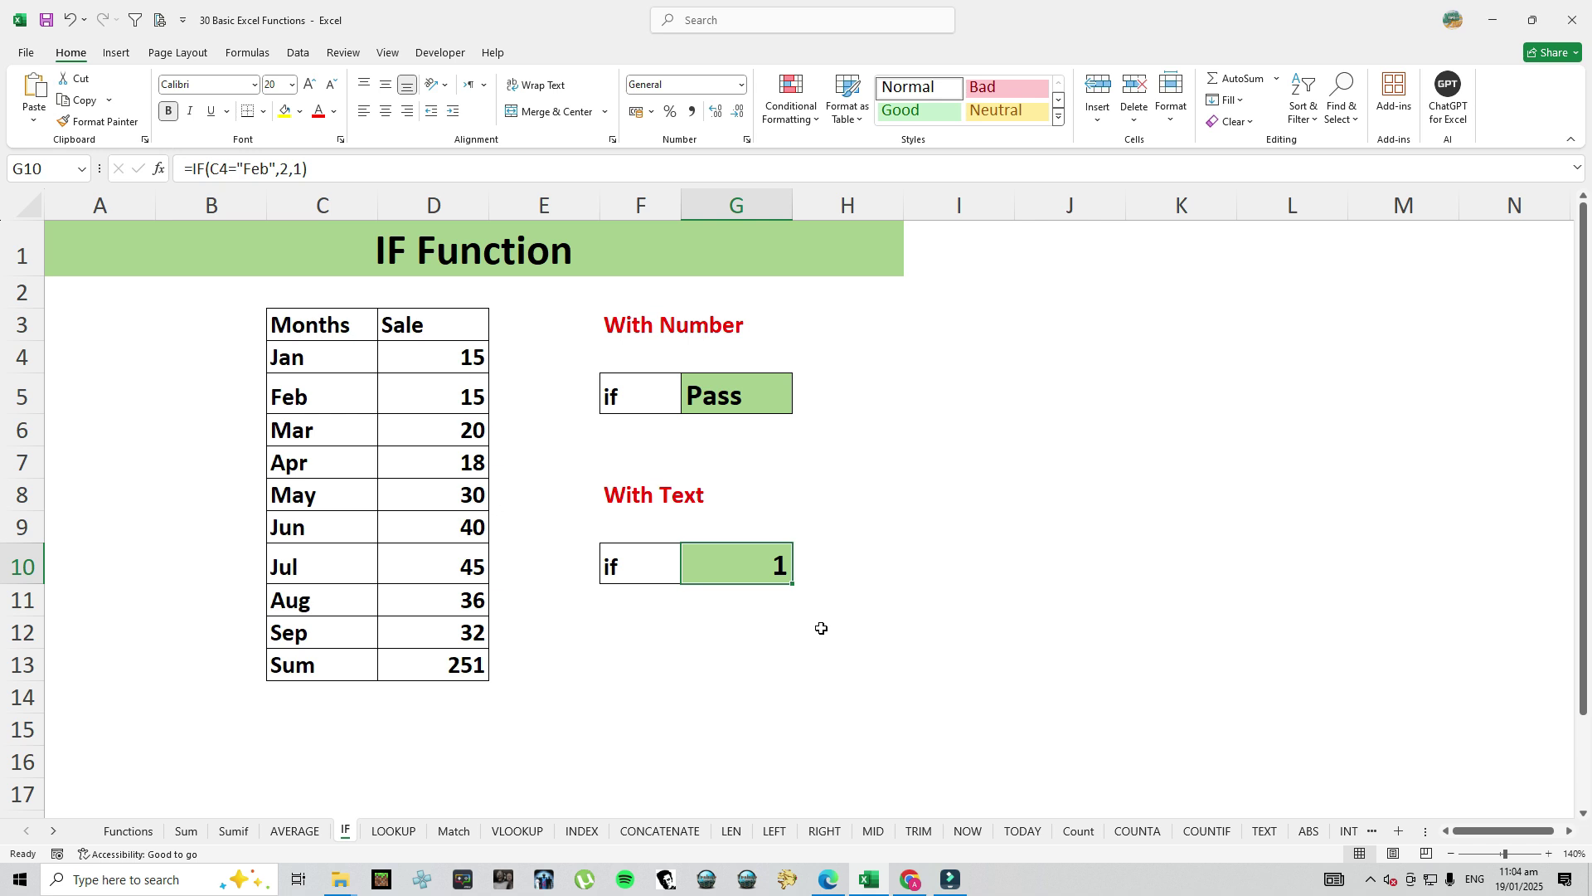
Test the text IF formula by copying Feb from C5 into C4 and selecting G10
{"action": "left_click", "coordinate": [322, 357]}
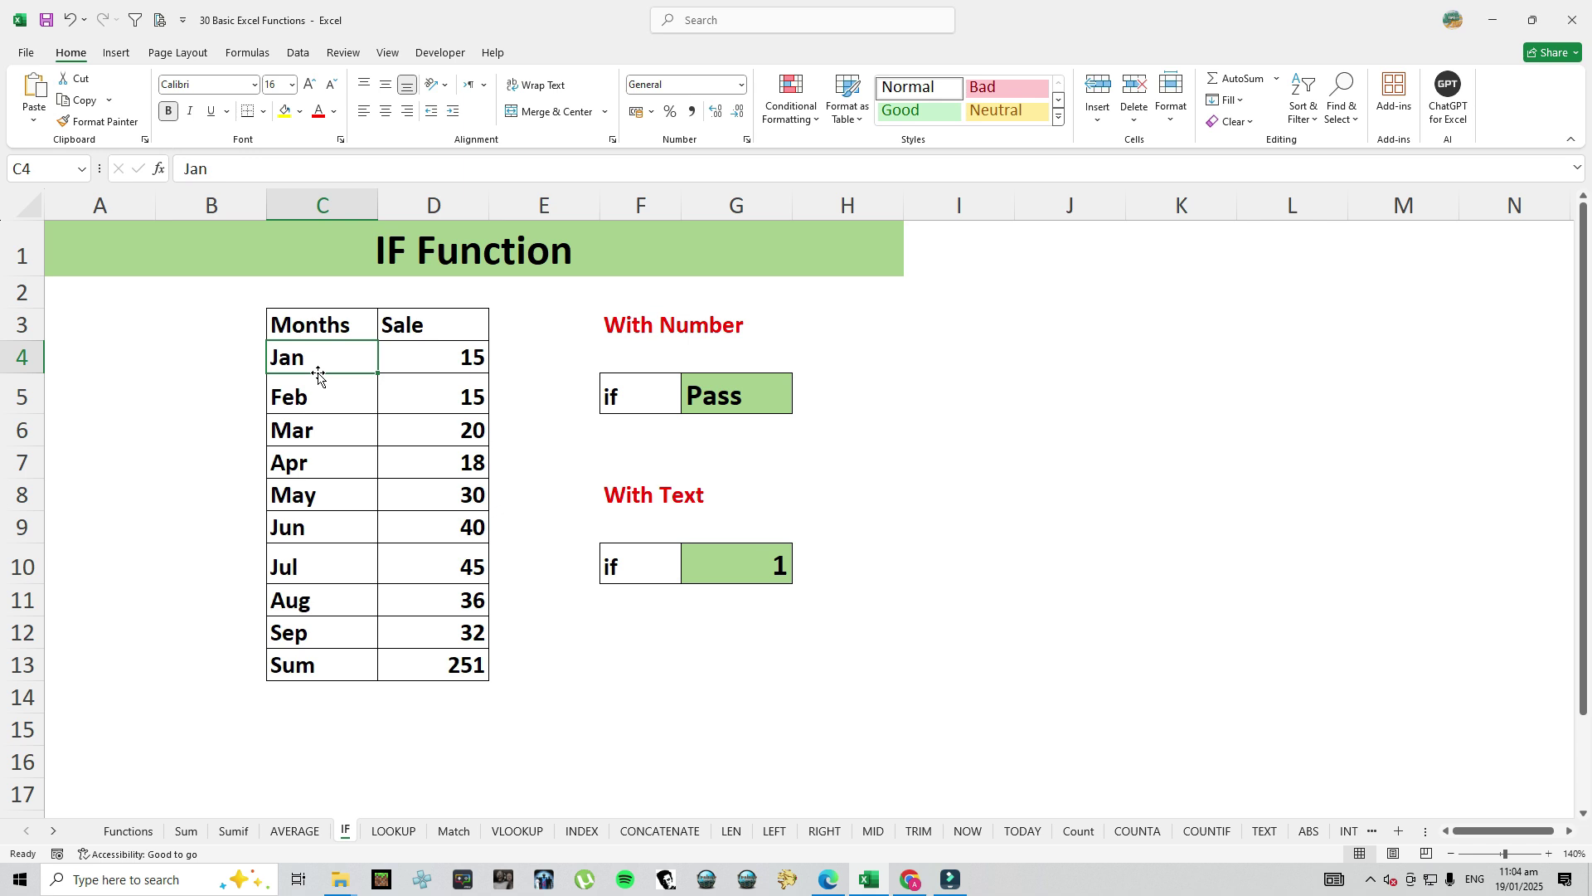
{"action": "key", "text": "Down"}
{"action": "key", "text": "ctrl+c"}
{"action": "left_click", "coordinate": [318, 370]}
{"action": "key", "text": "Return"}
{"action": "left_click", "coordinate": [722, 569]}
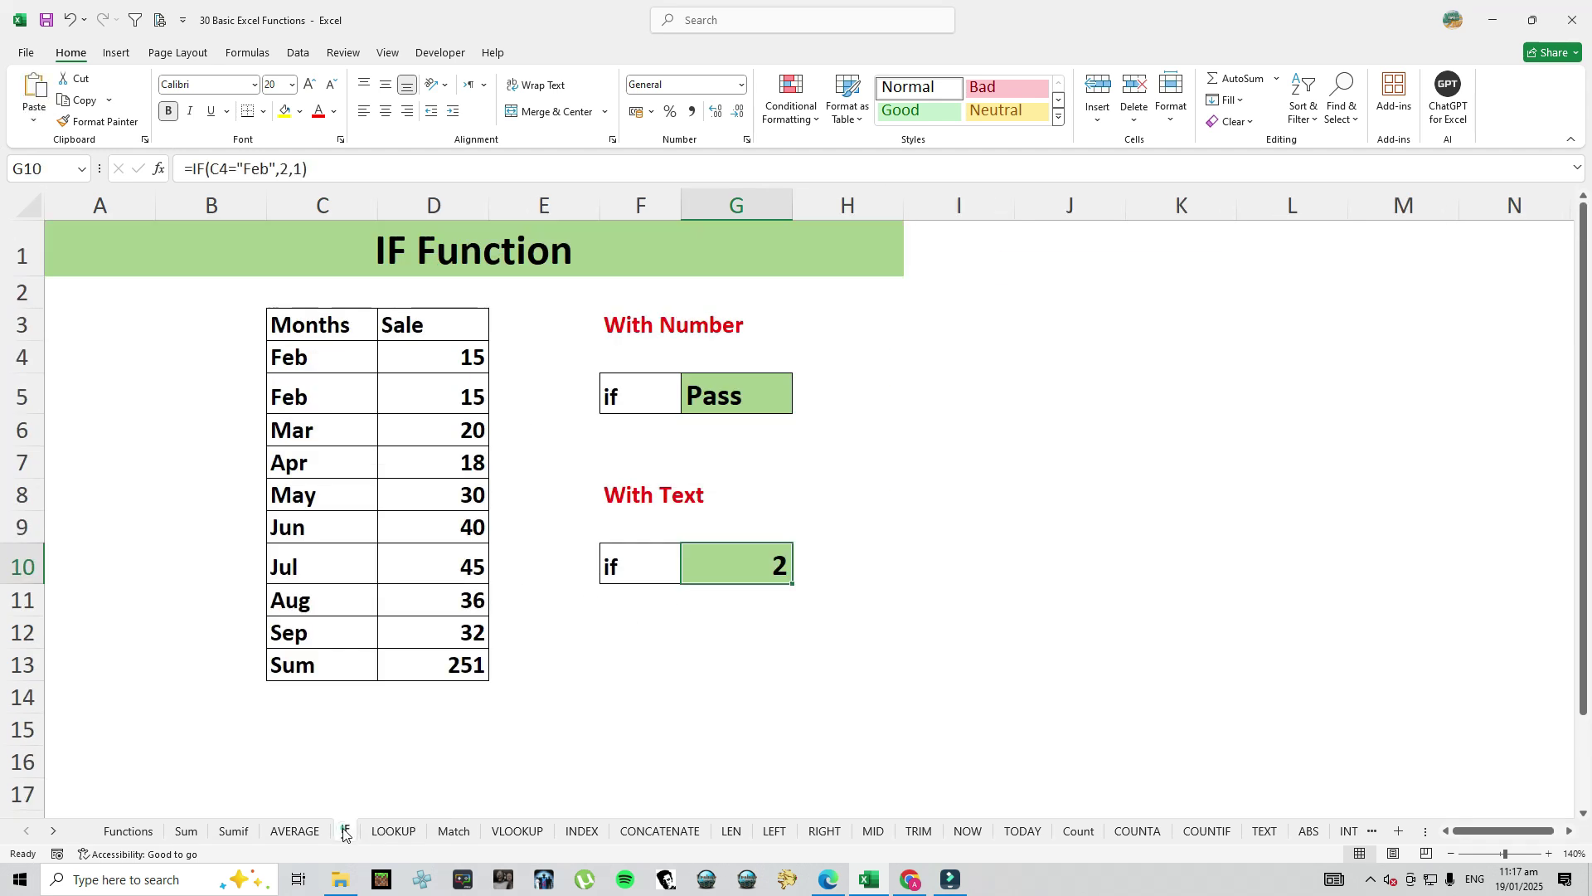
Start a LOOKUP formula in G6 of the LOOKUP sheet with F4 as the lookup value
{"action": "left_click", "coordinate": [345, 829]}
{"action": "left_click", "coordinate": [383, 833]}
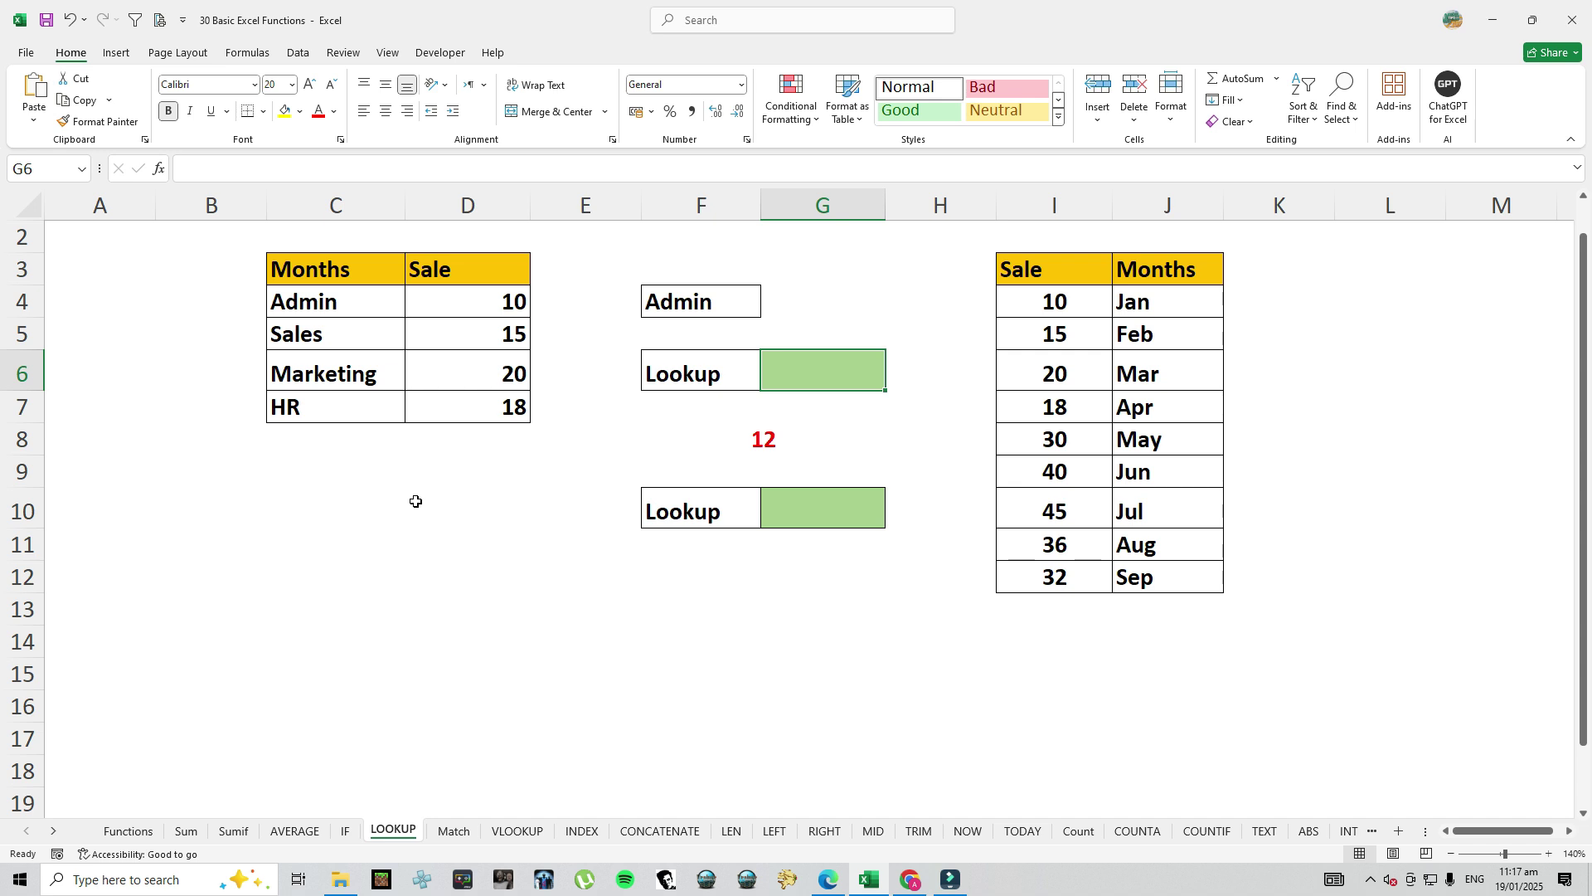
{"action": "left_click", "coordinate": [806, 379]}
{"action": "type", "text": "="}
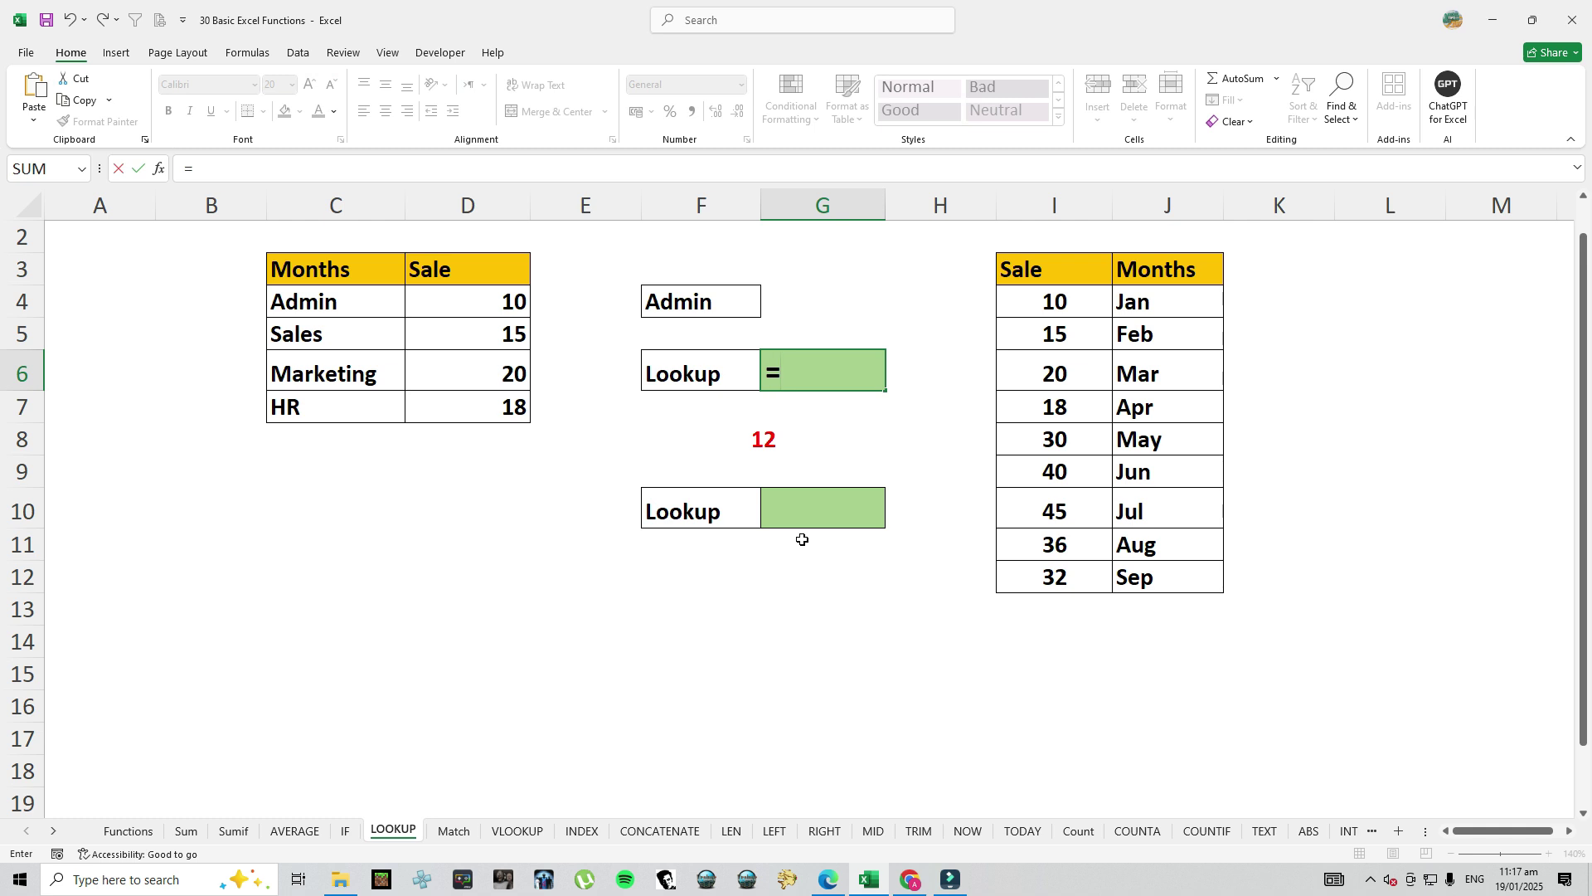
{"action": "type", "text": "loo"}
{"action": "key", "text": "Tab"}
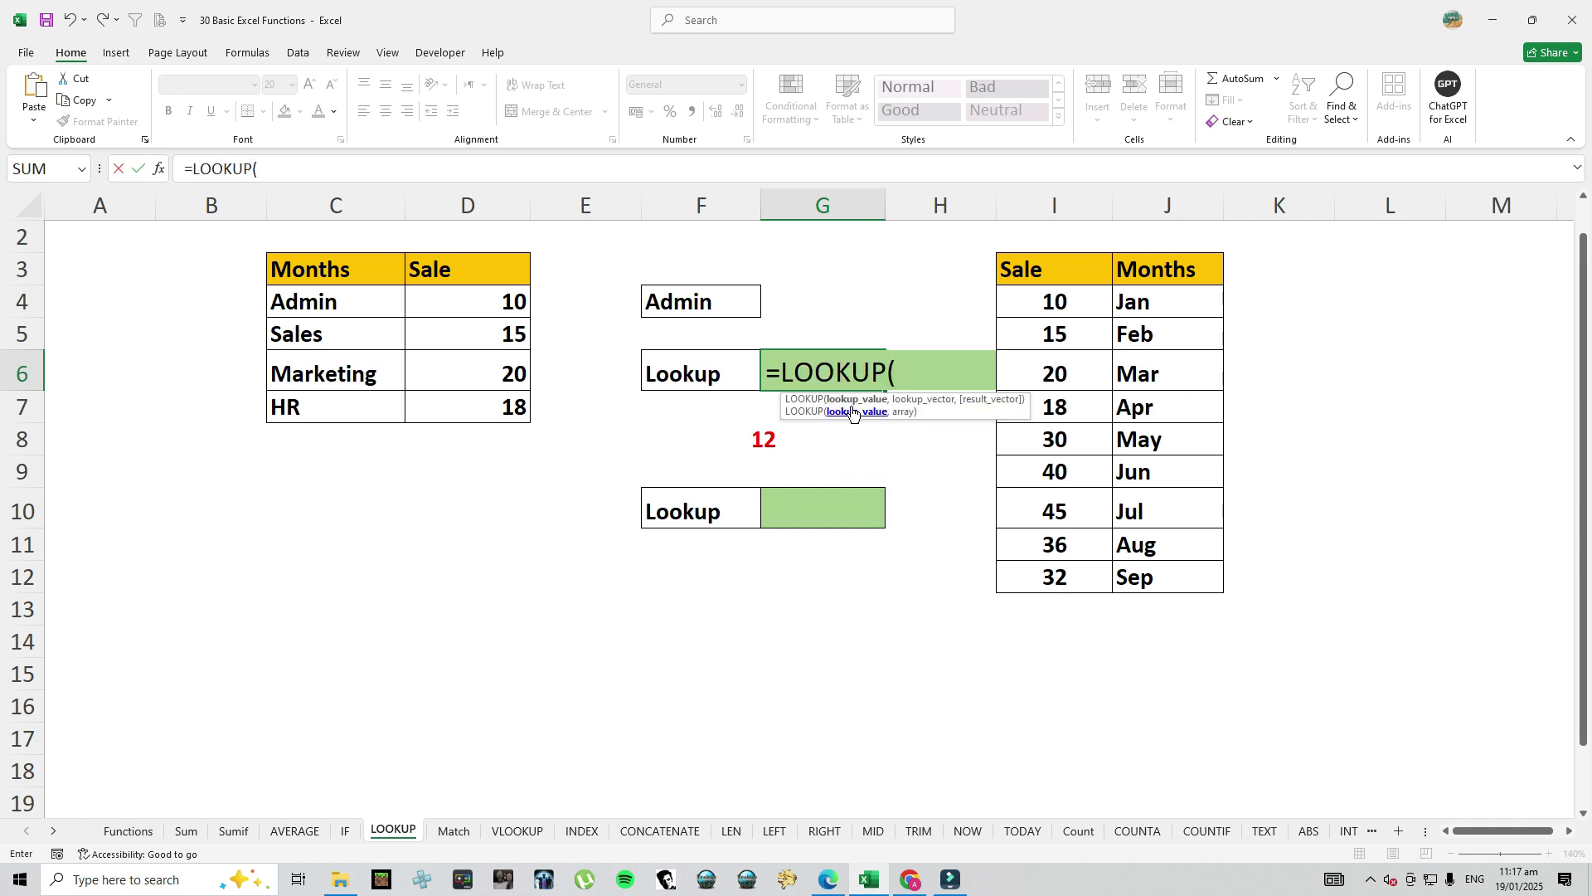
{"action": "left_click", "coordinate": [673, 301]}
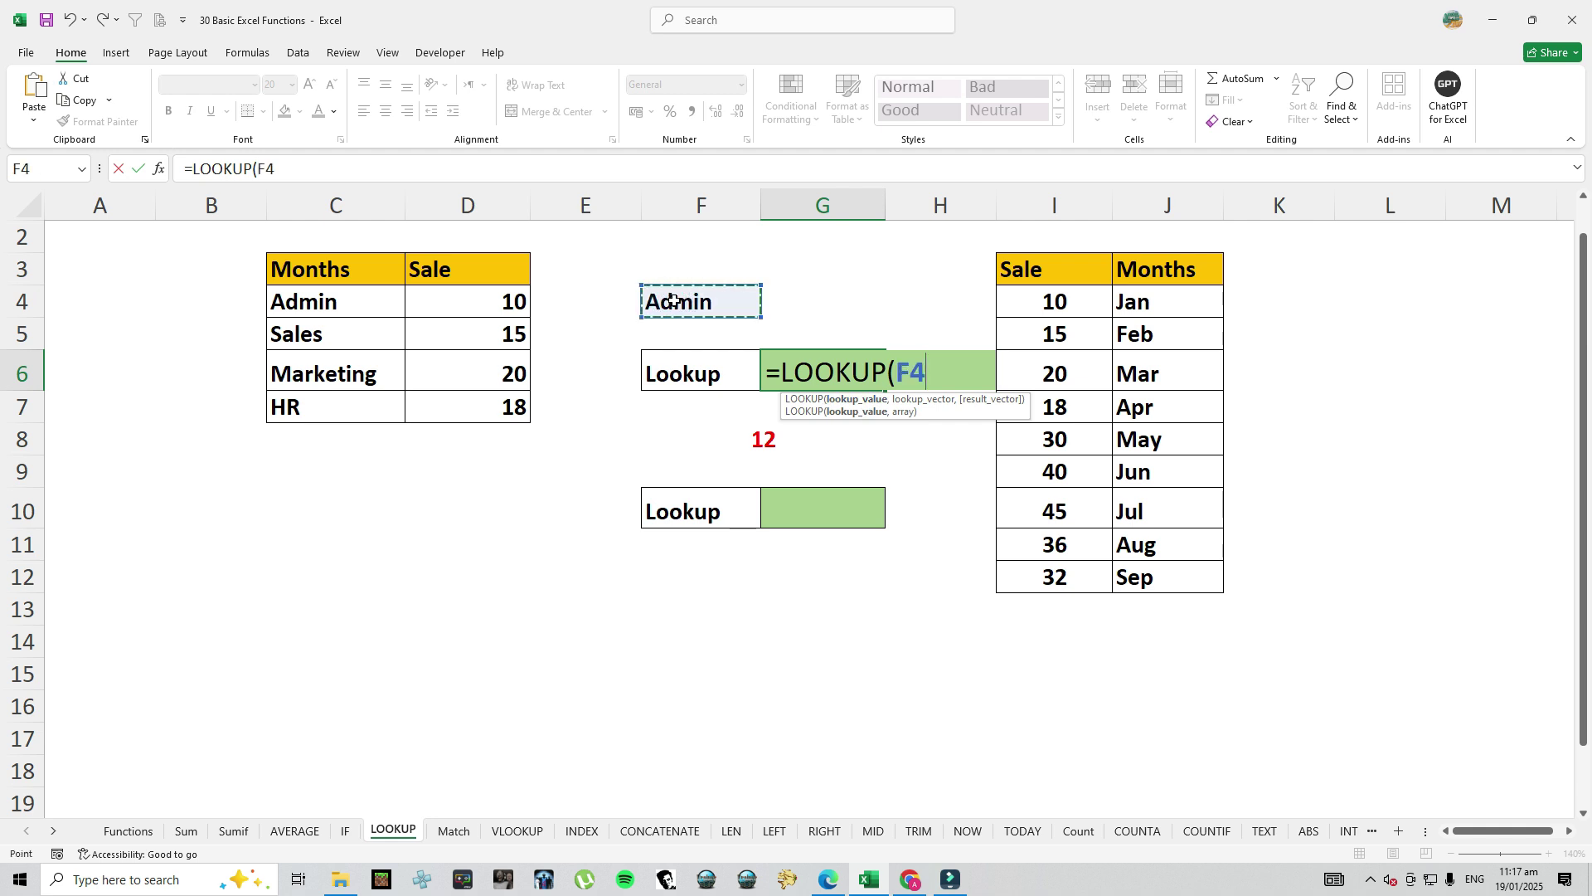
{"action": "type", "text": ","}
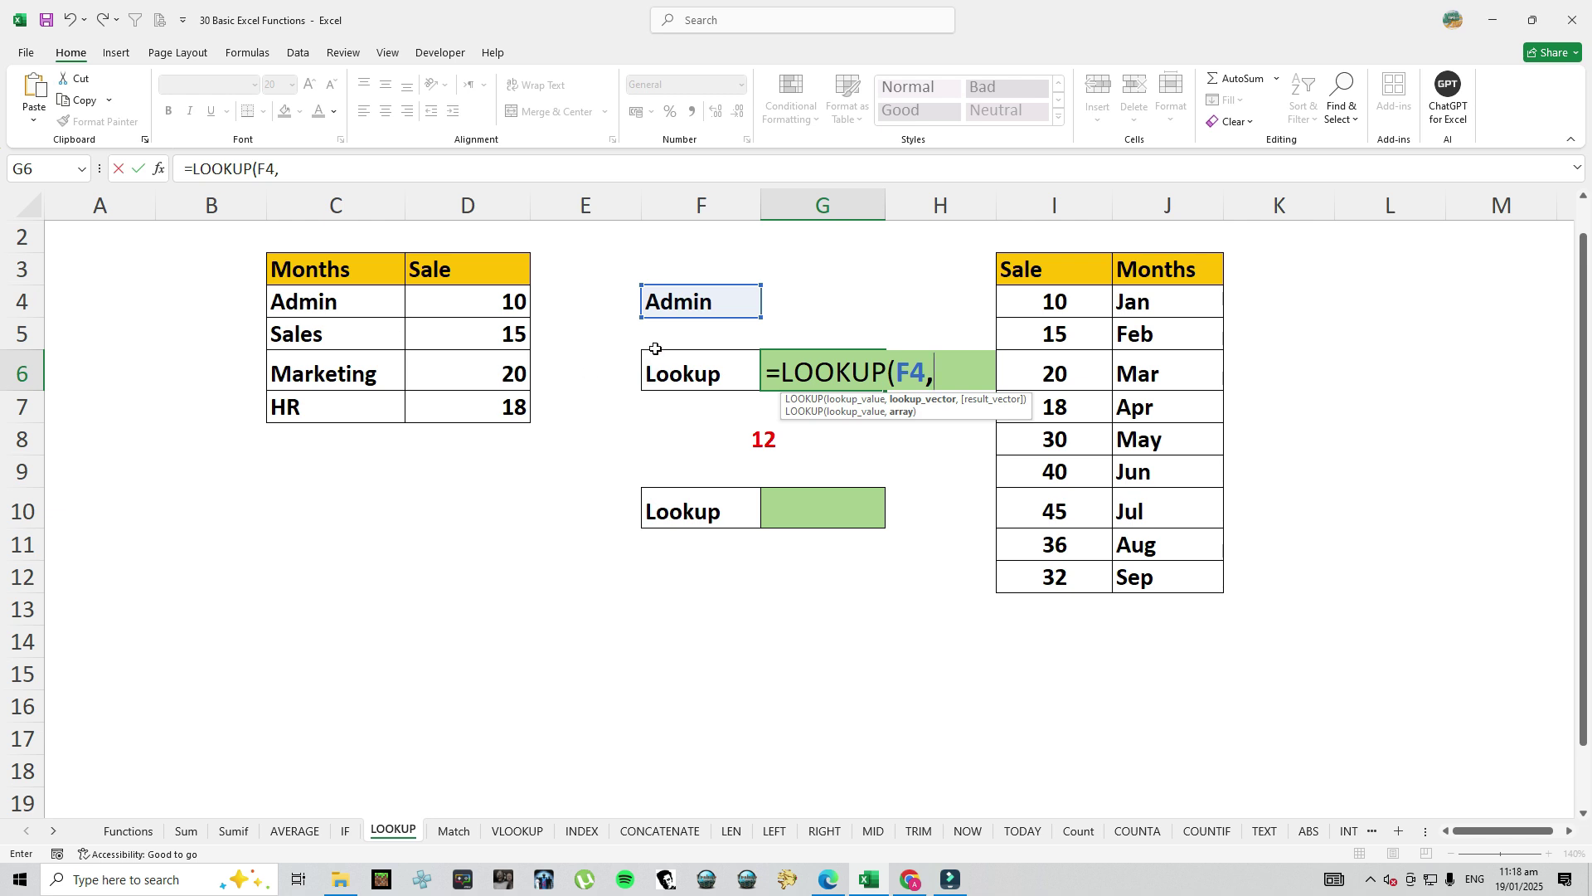
Complete the LOOKUP formula in G6 with lookup vector C4:C7 and result vector D4:D7
{"action": "left_click_drag", "start_coordinate": [355, 302], "coordinate": [355, 405]}
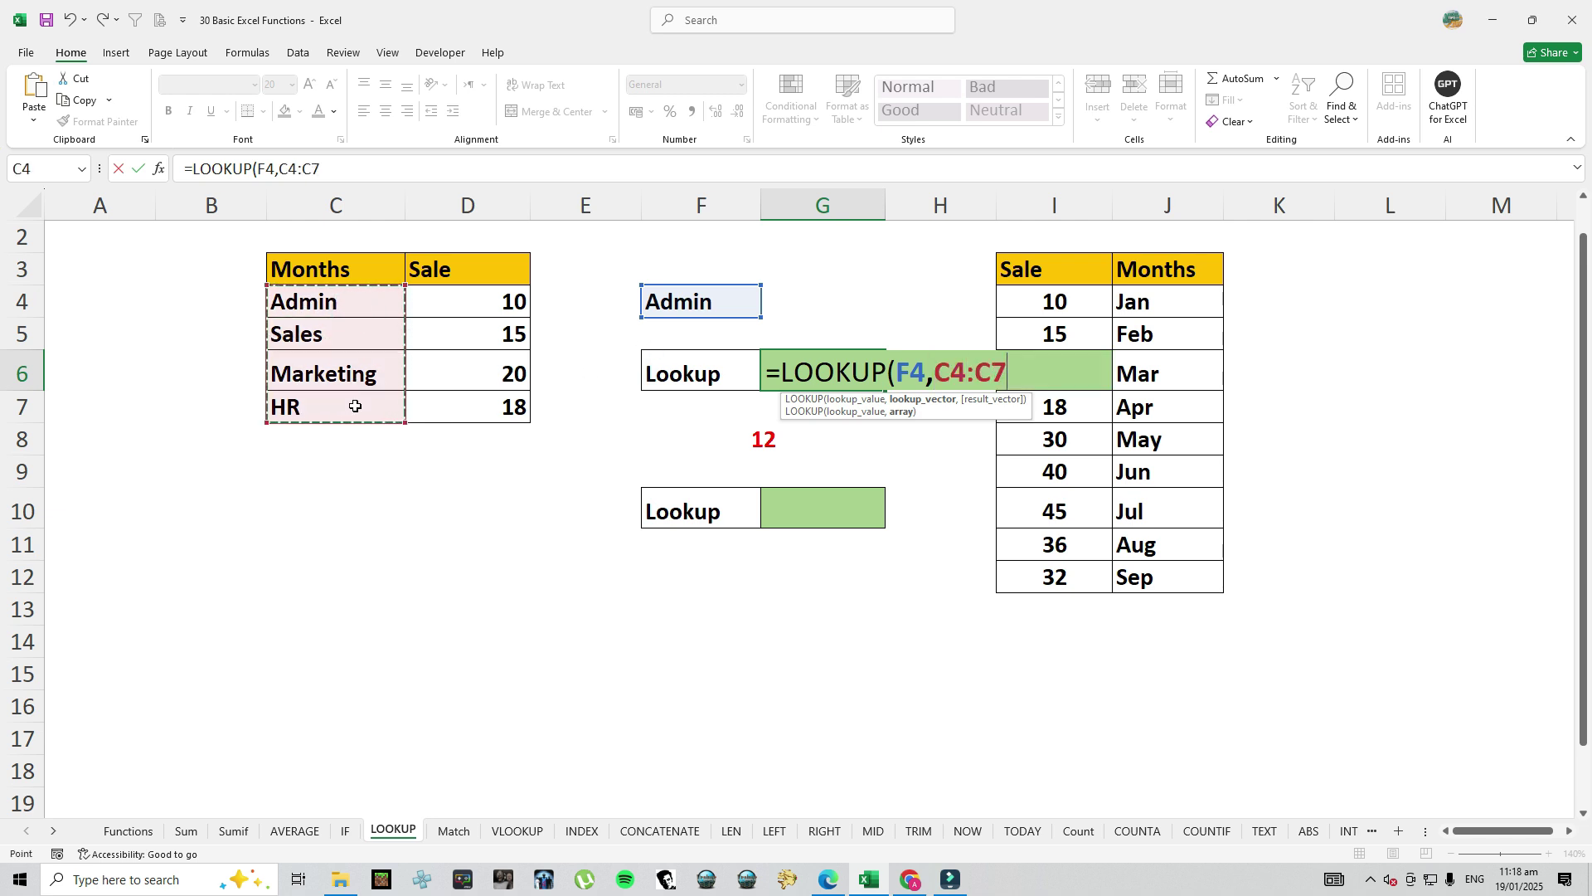
{"action": "type", "text": ","}
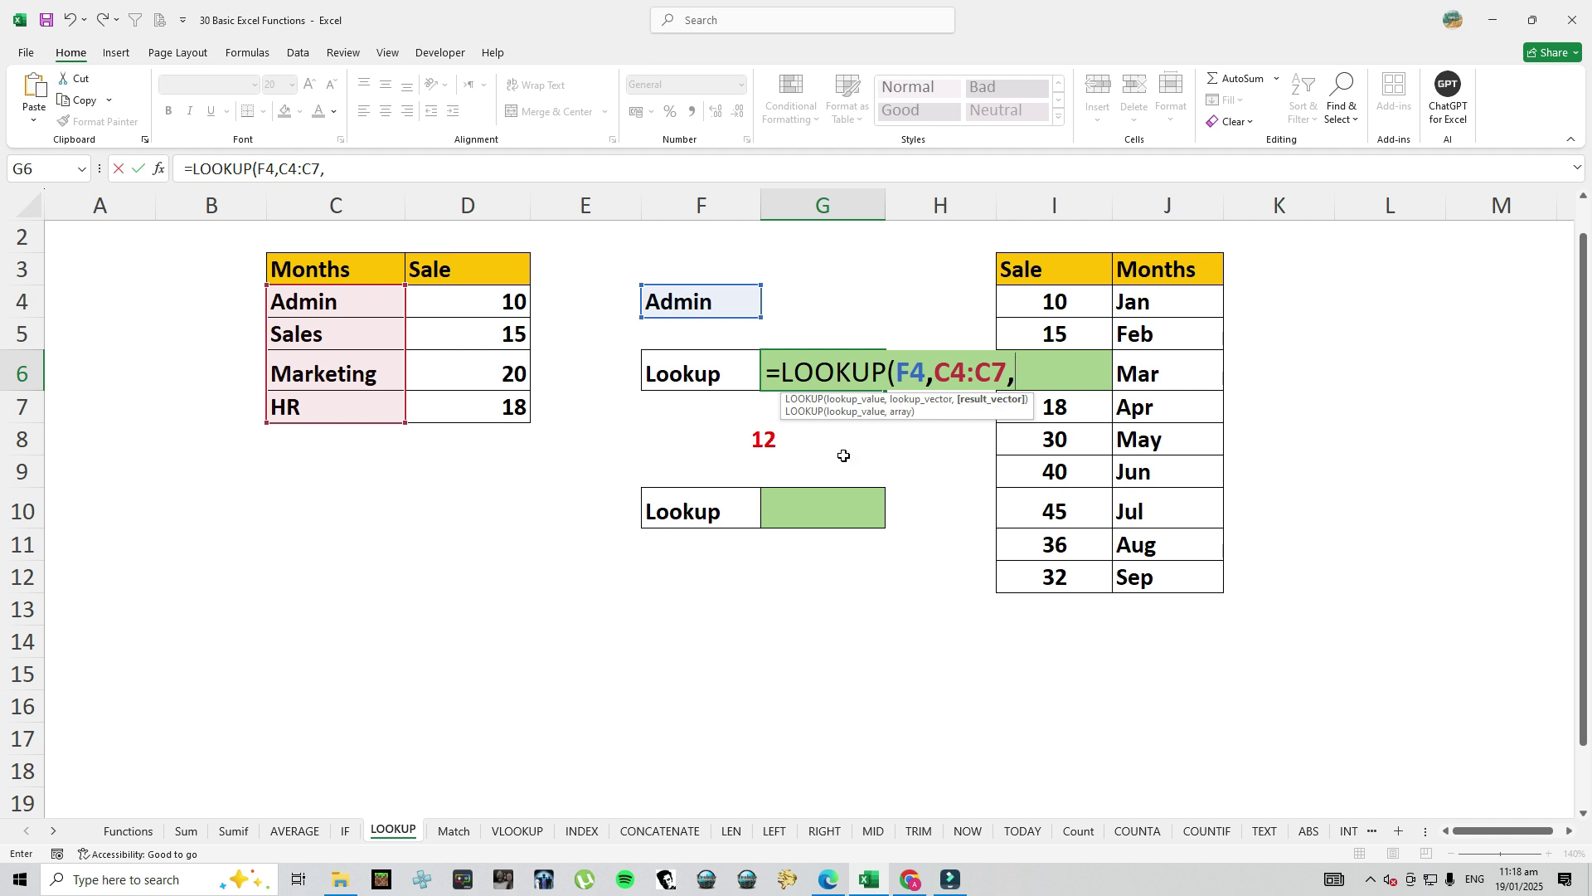
{"action": "left_click_drag", "start_coordinate": [505, 316], "coordinate": [507, 406]}
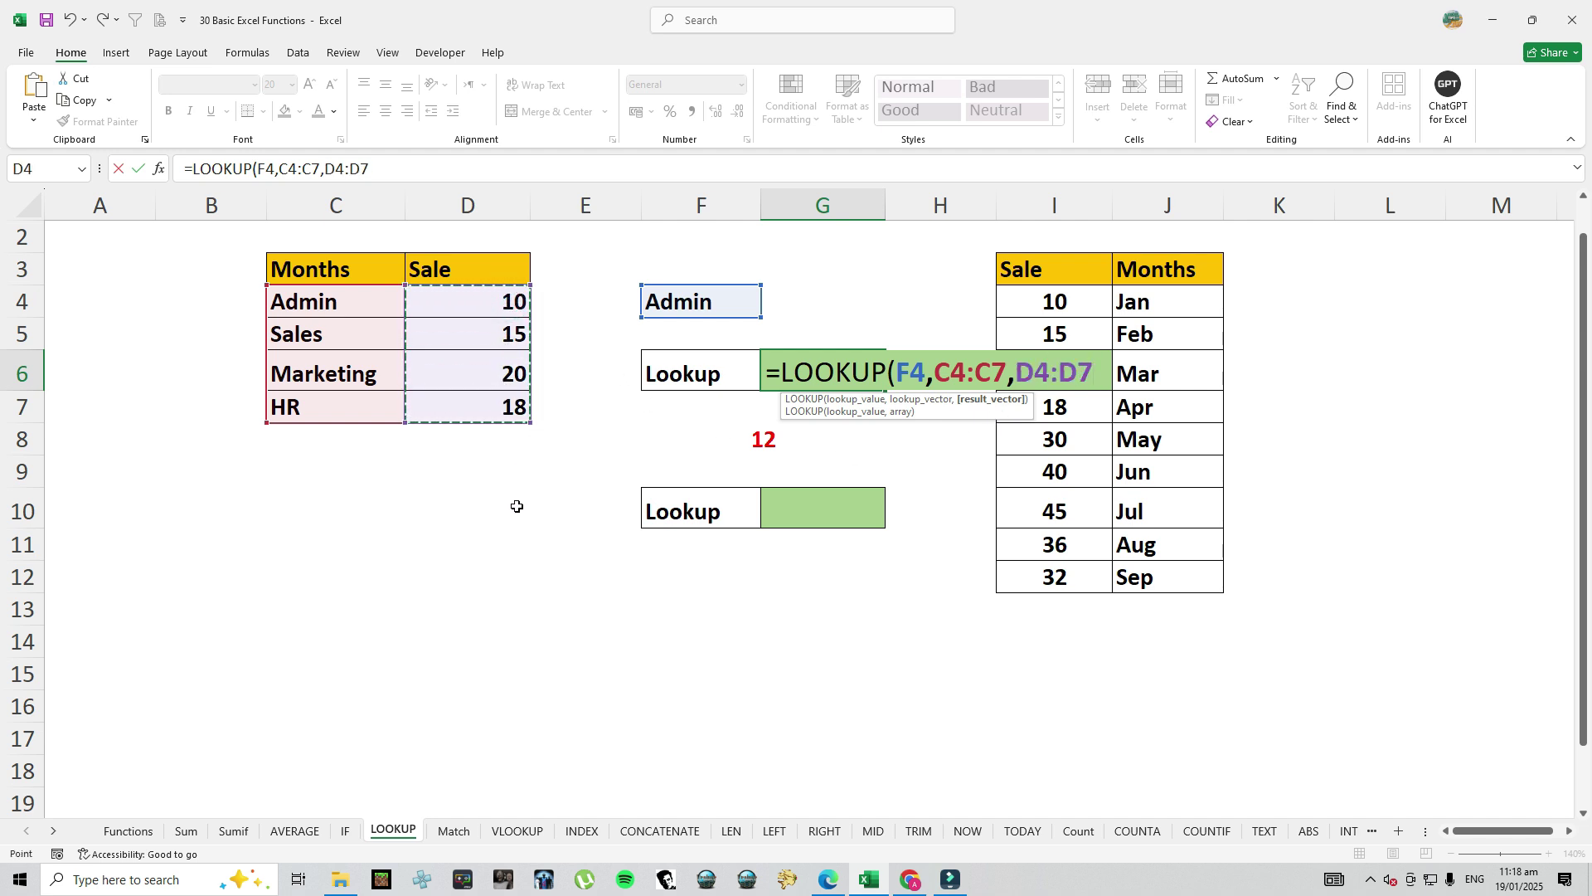
{"action": "type", "text": ")"}
{"action": "key", "text": "Return"}
{"action": "key", "text": "Up"}
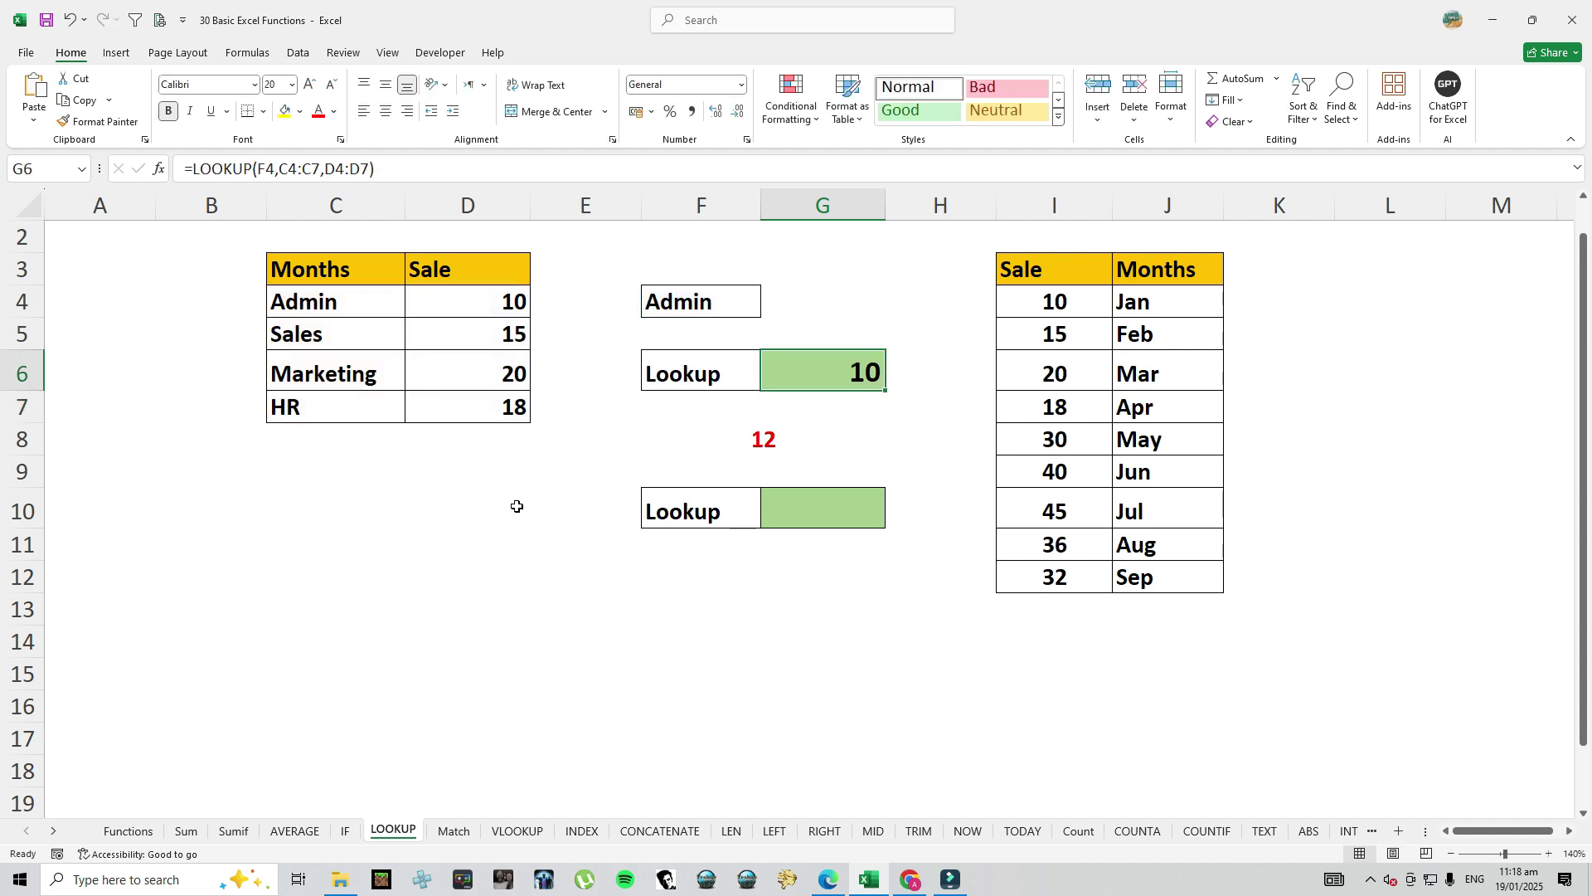
Set the lookup value in F4 to Sales and compare the result with the Sales row of the table
{"action": "left_click", "coordinate": [730, 304]}
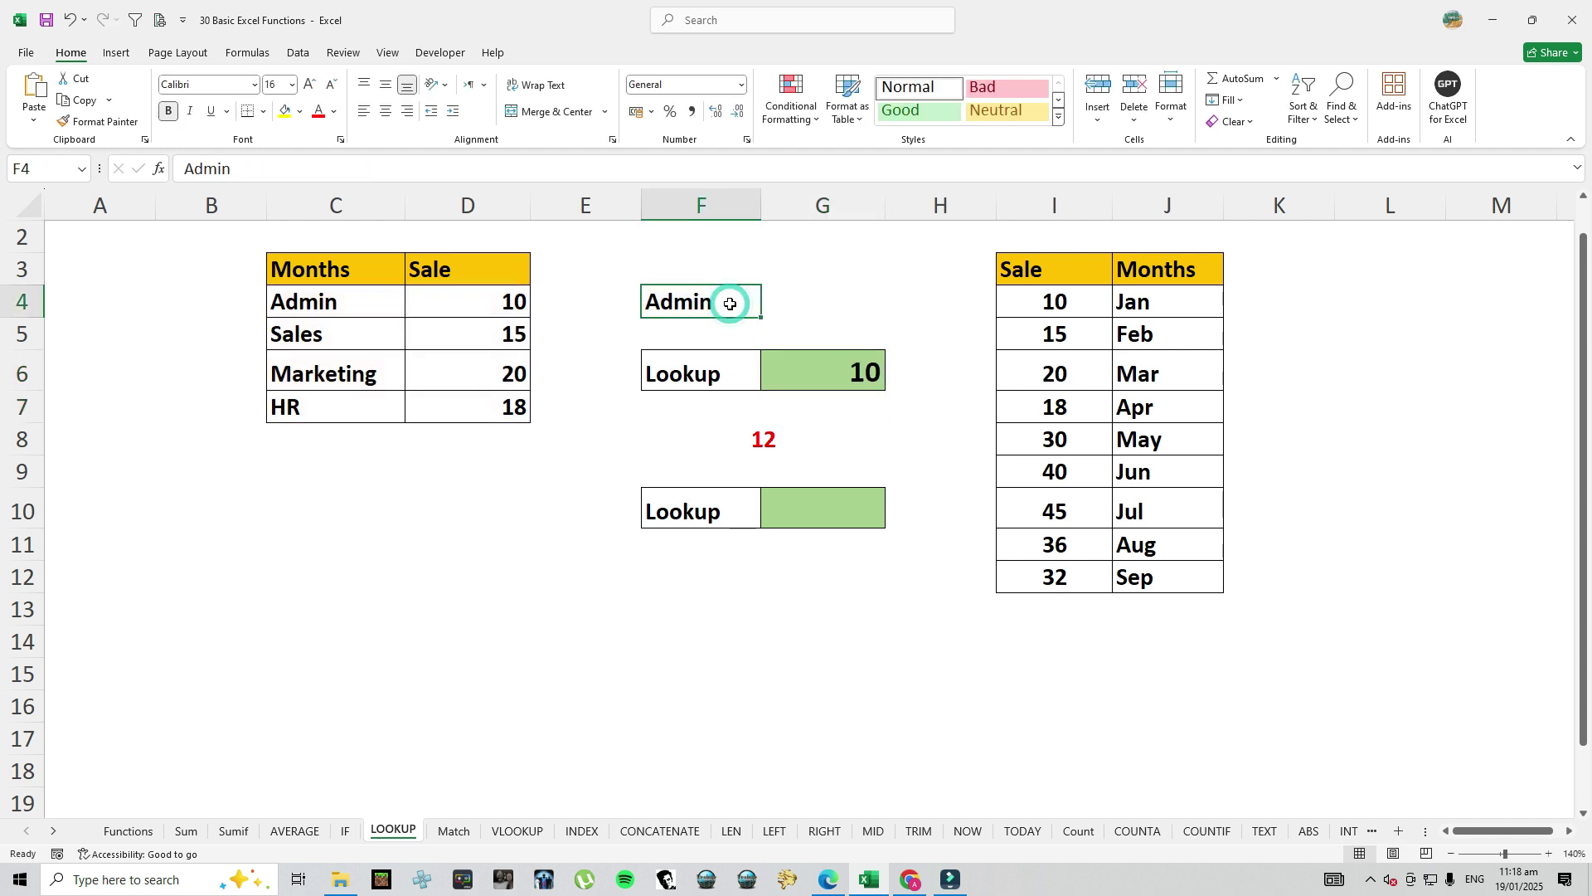
{"action": "type", "text": "Sal"}
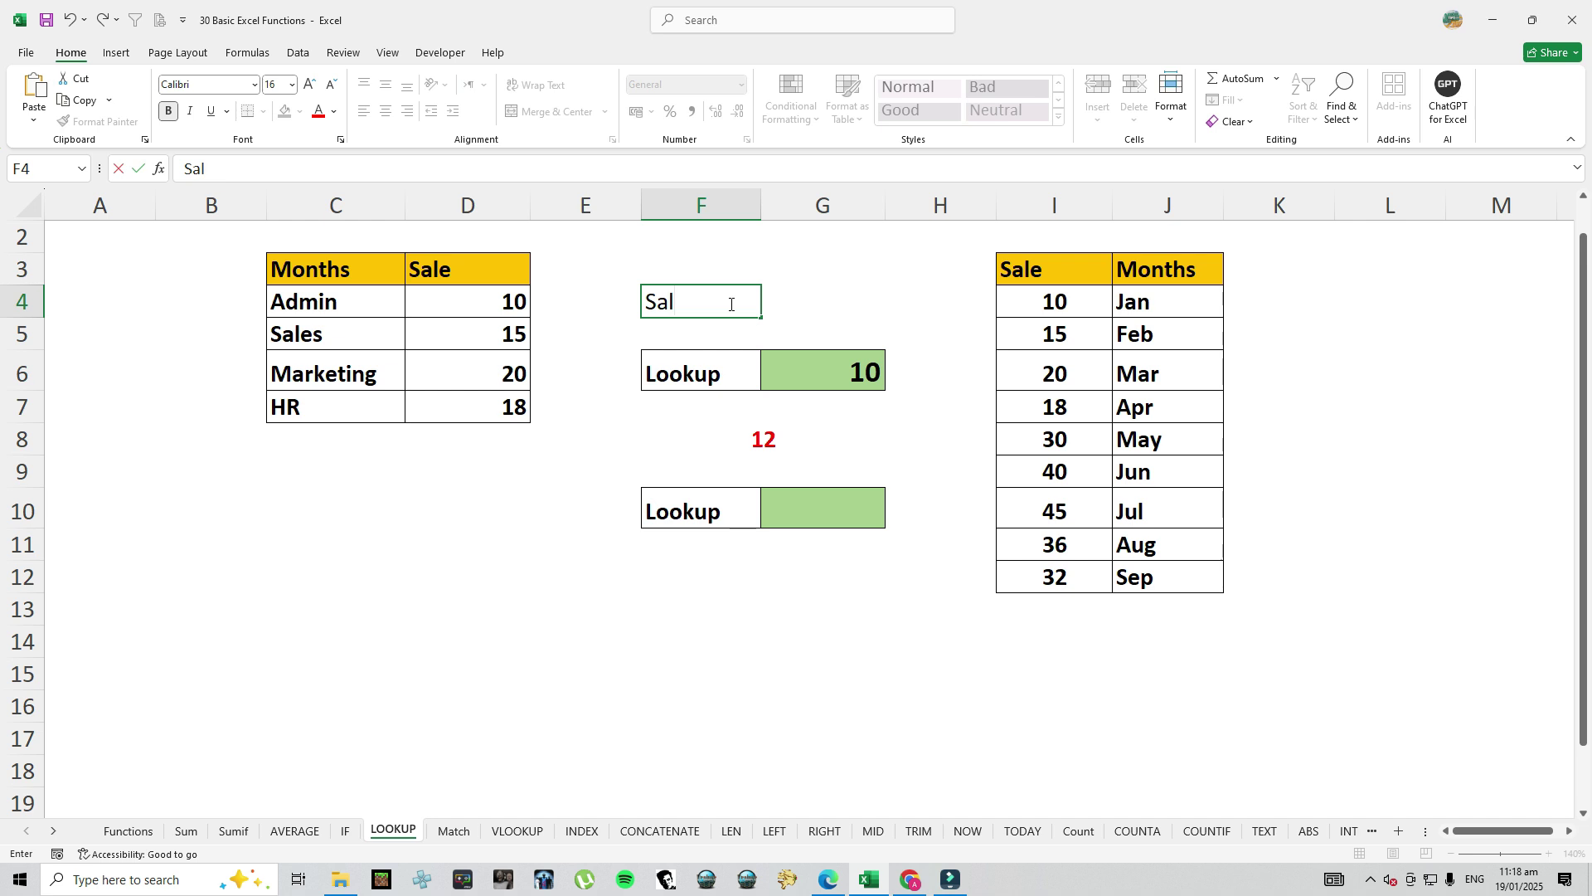
{"action": "type", "text": "ed"}
{"action": "key", "text": "BackSpace"}
{"action": "type", "text": "s"}
{"action": "key", "text": "Return"}
{"action": "left_click", "coordinate": [730, 304]}
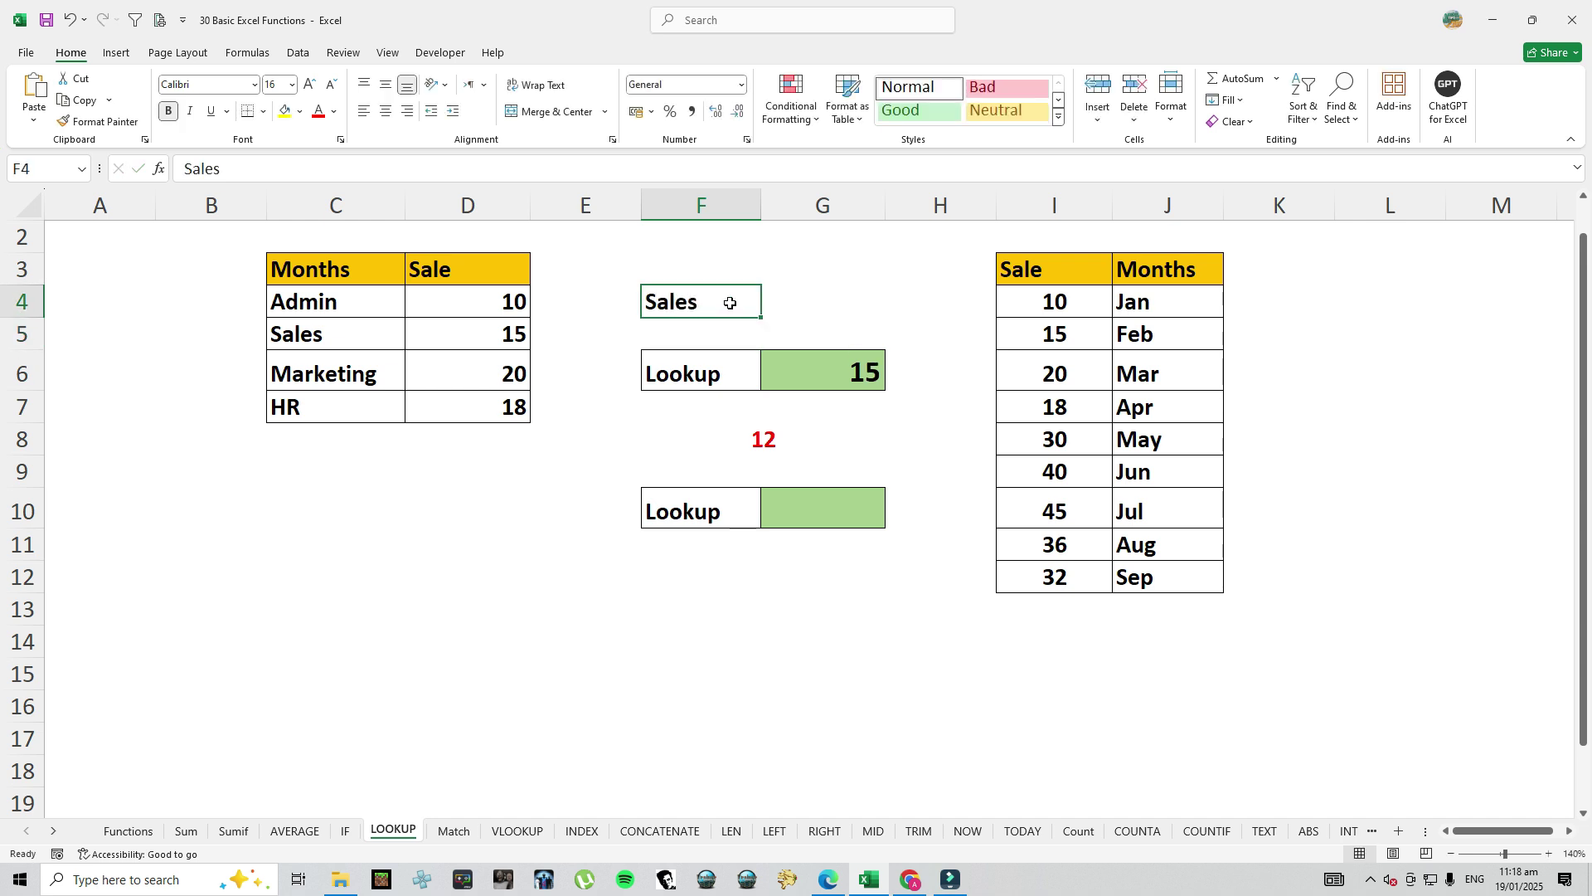
{"action": "left_click_drag", "start_coordinate": [330, 345], "coordinate": [434, 330]}
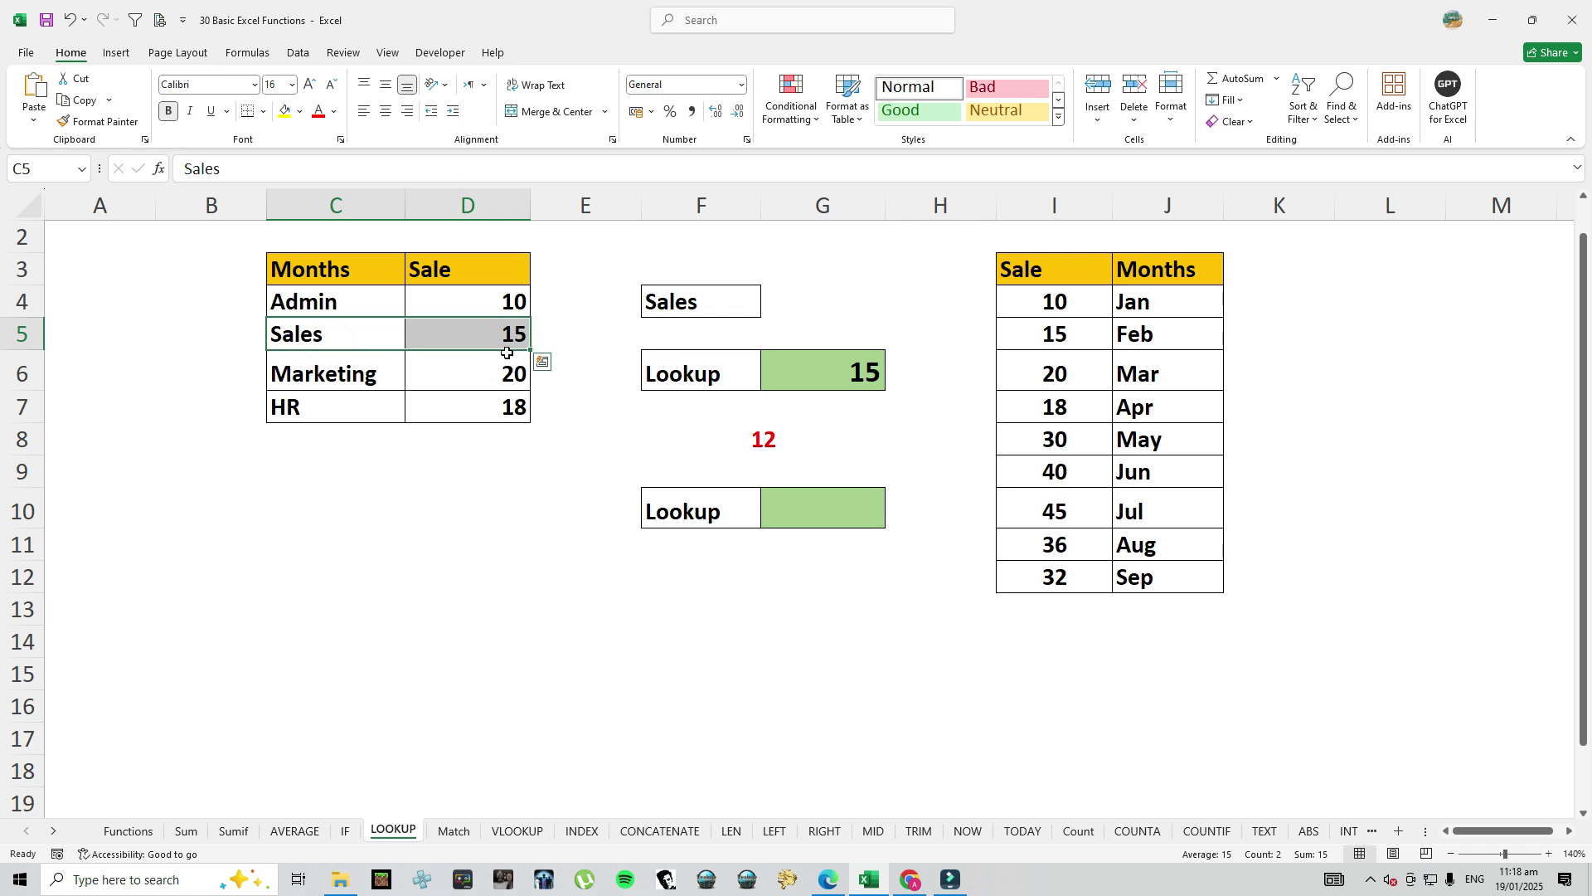
Examine the Months and Sale columns of the second table and the lookup number in F8
{"action": "left_click_drag", "start_coordinate": [1161, 303], "coordinate": [1153, 562]}
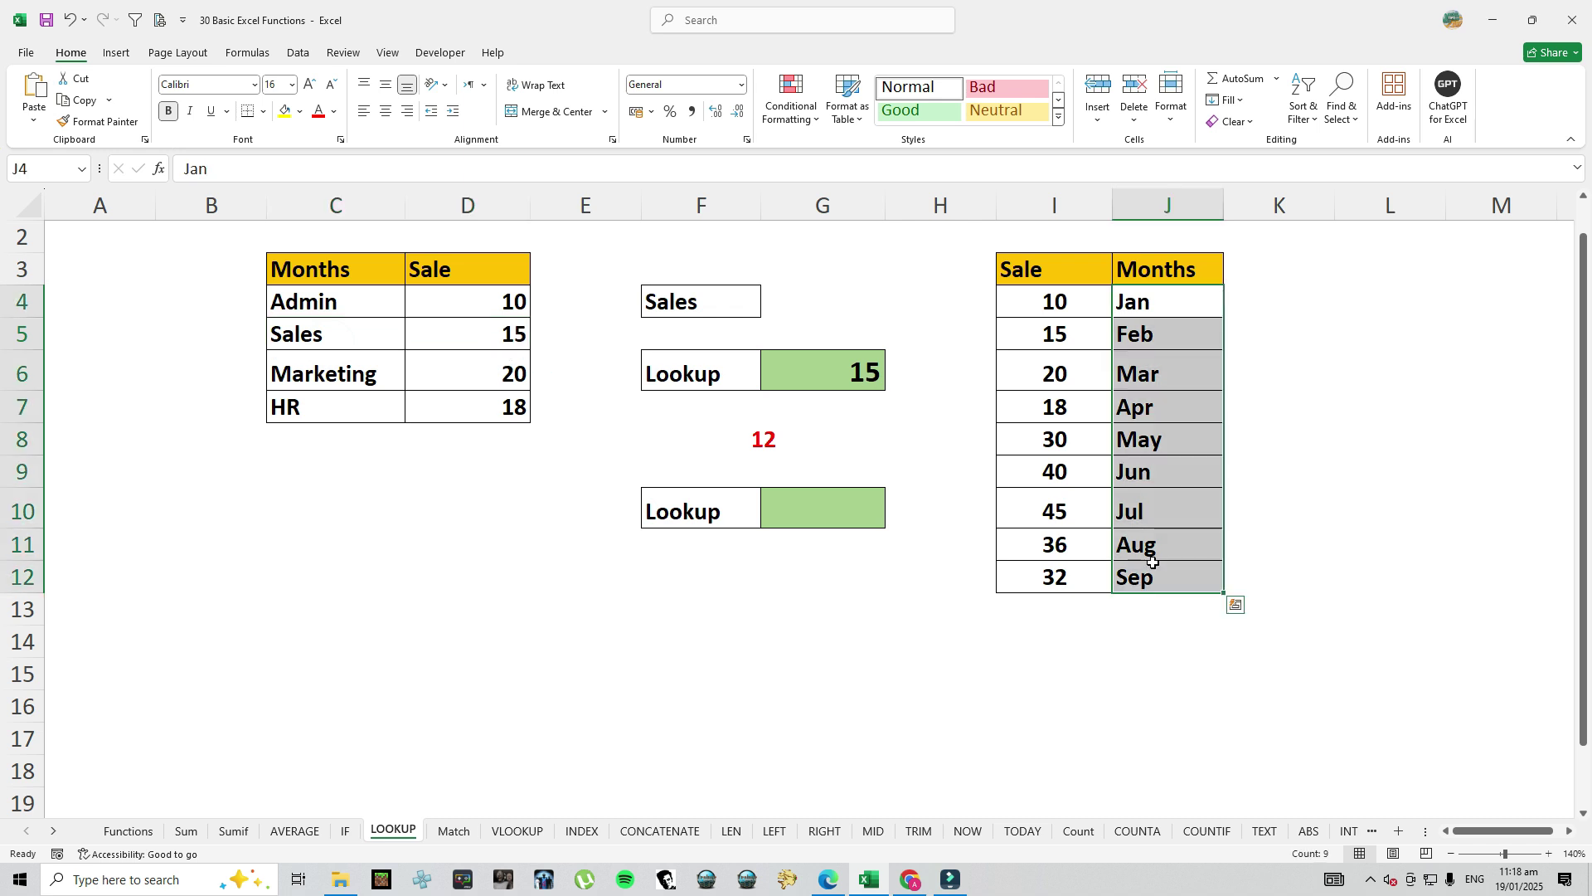
{"action": "left_click_drag", "start_coordinate": [1047, 303], "coordinate": [1075, 580]}
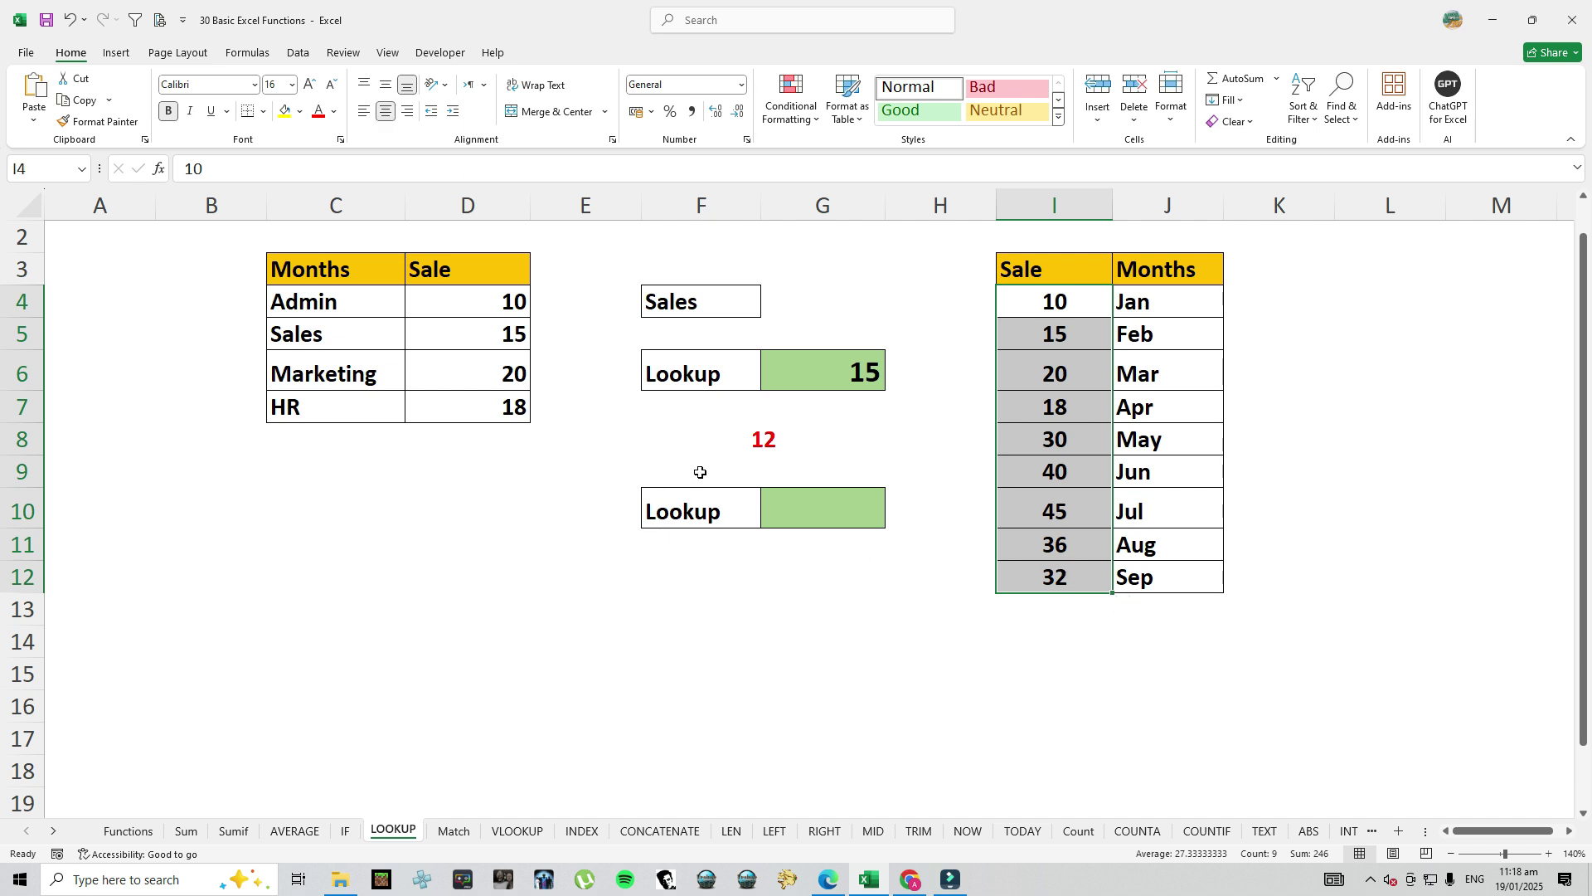
{"action": "left_click", "coordinate": [1149, 417]}
{"action": "left_click_drag", "start_coordinate": [1156, 421], "coordinate": [764, 448]}
{"action": "left_click", "coordinate": [765, 446]}
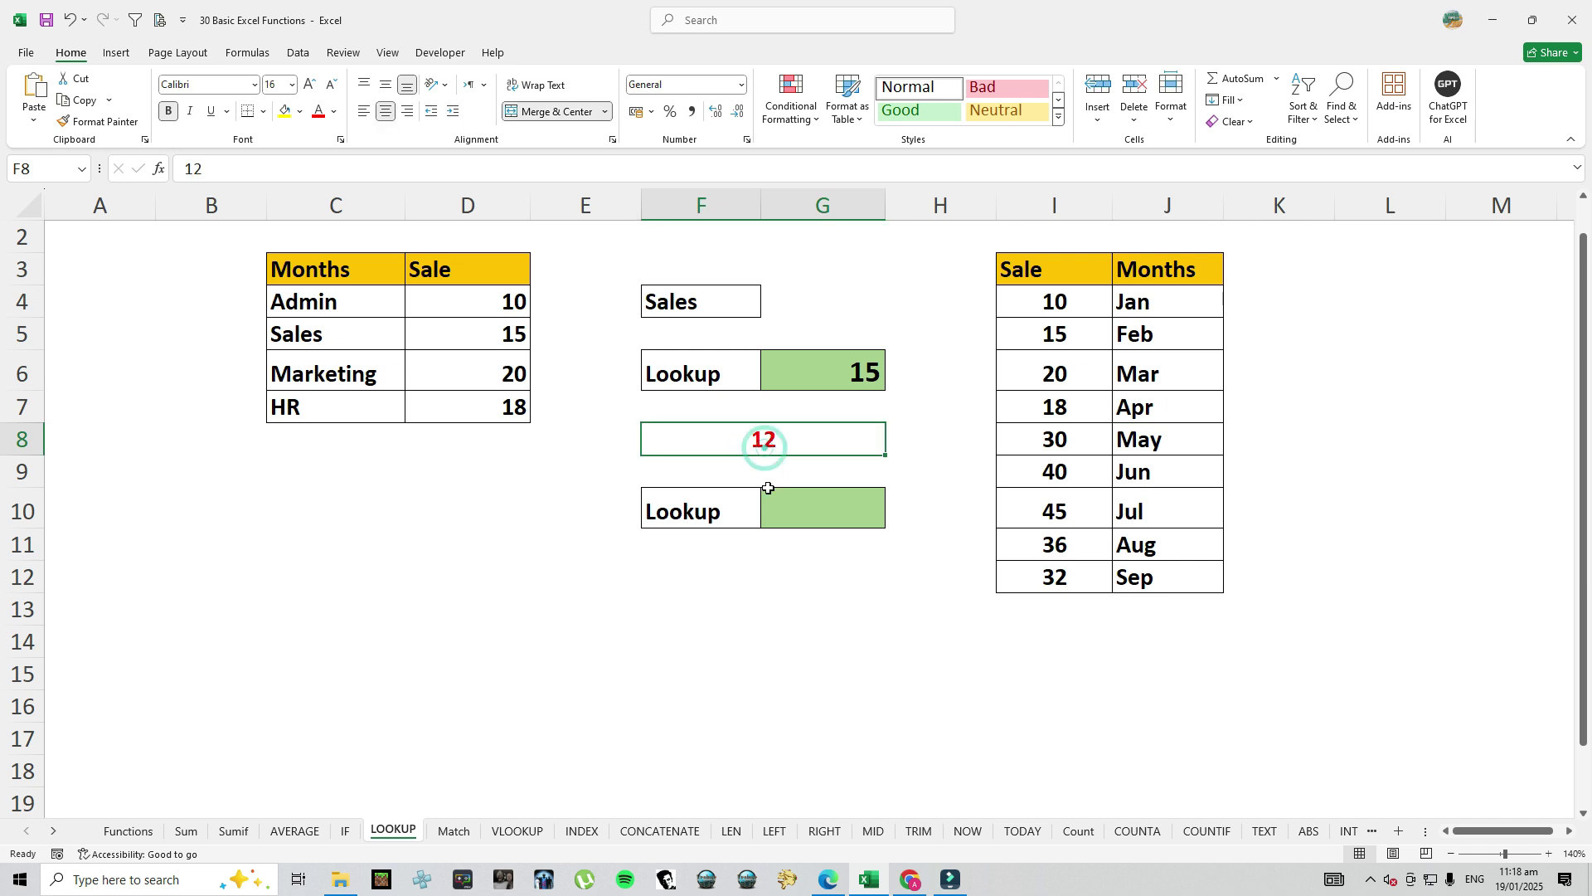
{"action": "left_click_drag", "start_coordinate": [1072, 301], "coordinate": [1063, 579]}
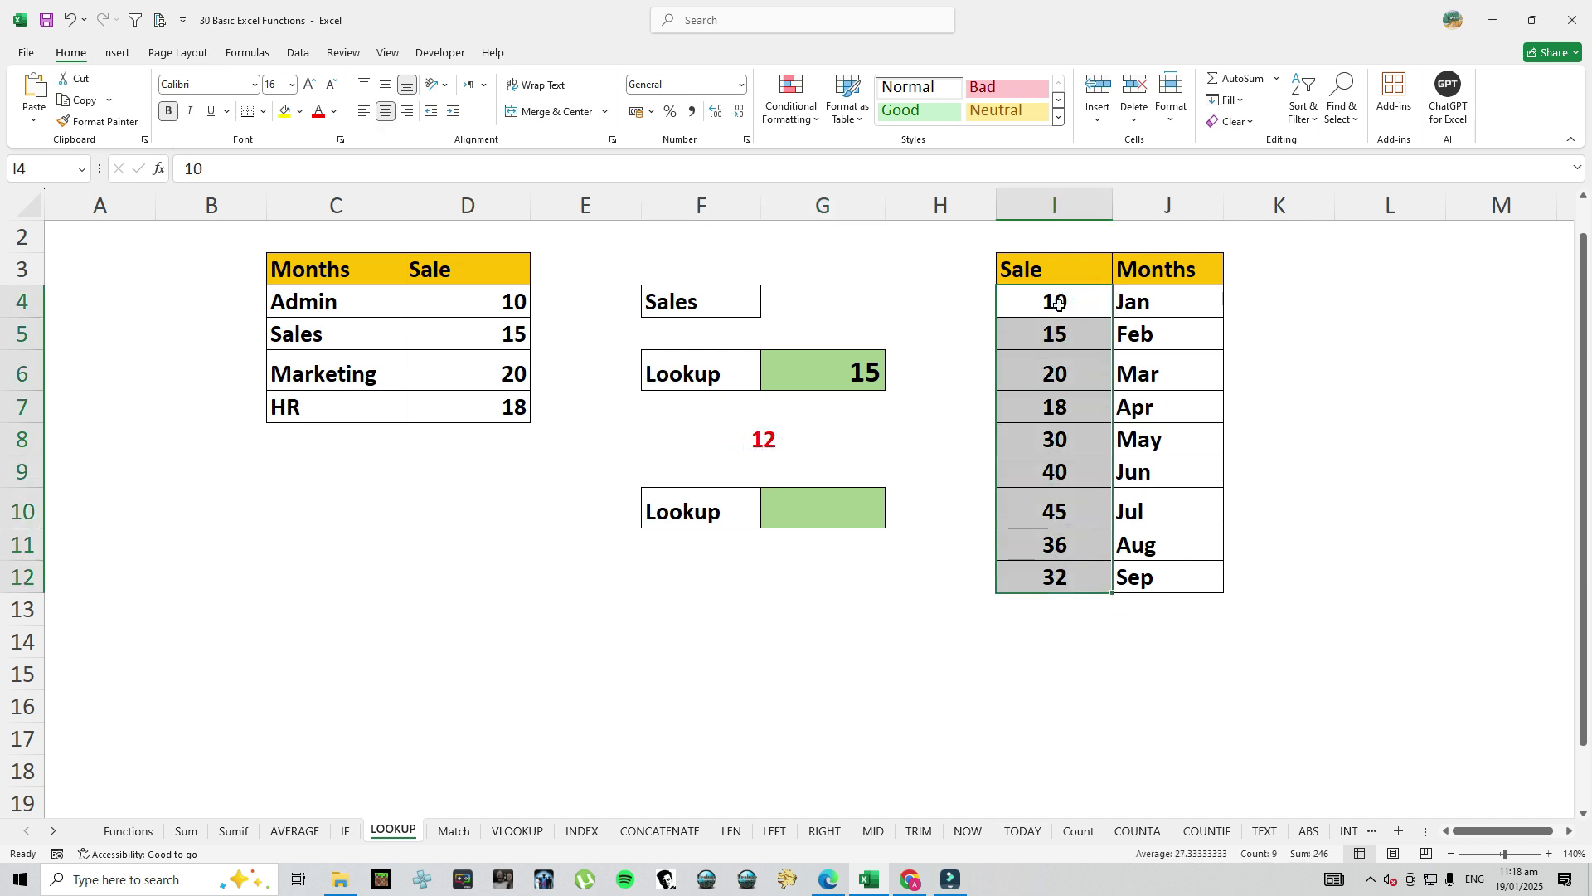
Start a LOOKUP formula in G10 with F8 as the lookup value
{"action": "left_click", "coordinate": [823, 498]}
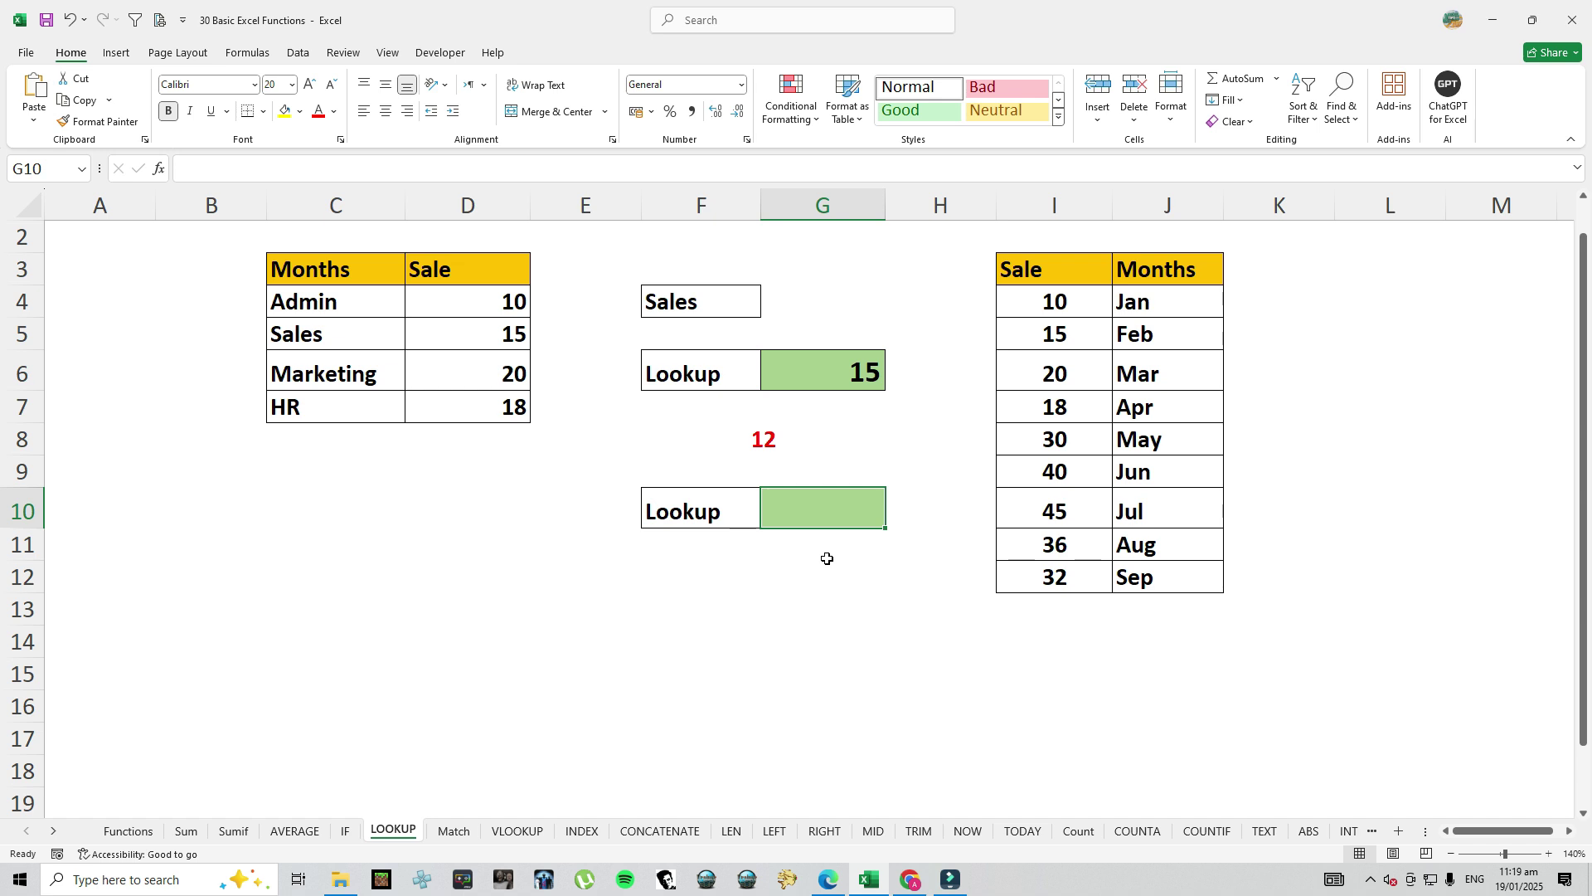
{"action": "type", "text": "="}
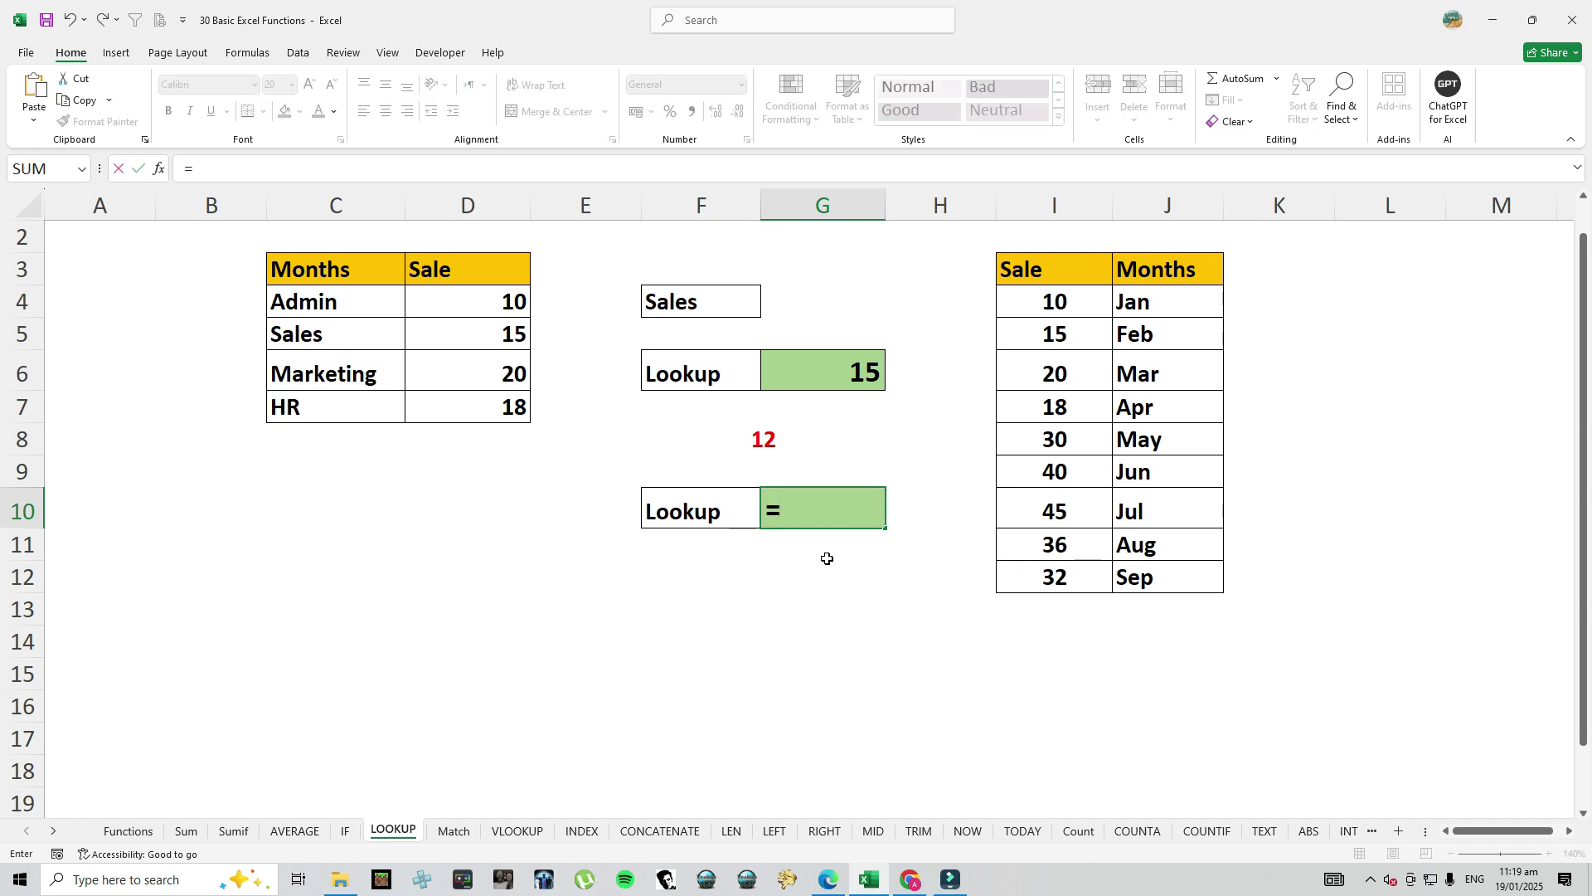
{"action": "type", "text": "lo"}
{"action": "key", "text": "Escape"}
{"action": "type", "text": "lo"}
{"action": "key", "text": "BackSpace"}
{"action": "key", "text": "BackSpace"}
{"action": "type", "text": "o"}
{"action": "key", "text": "Tab"}
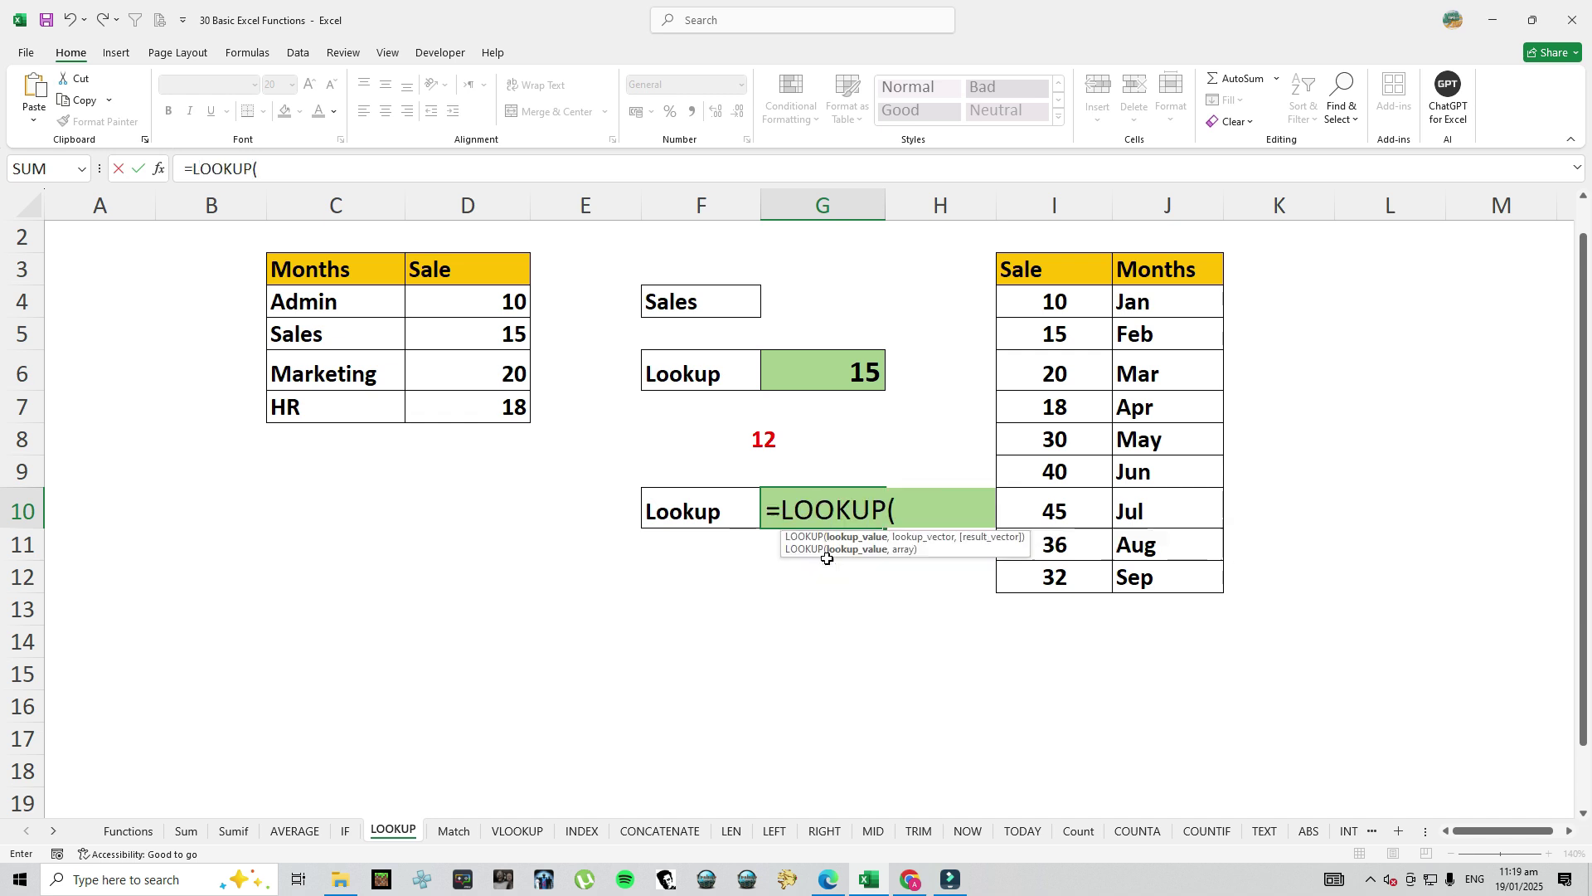
{"action": "left_click", "coordinate": [759, 442]}
{"action": "type", "text": ","}
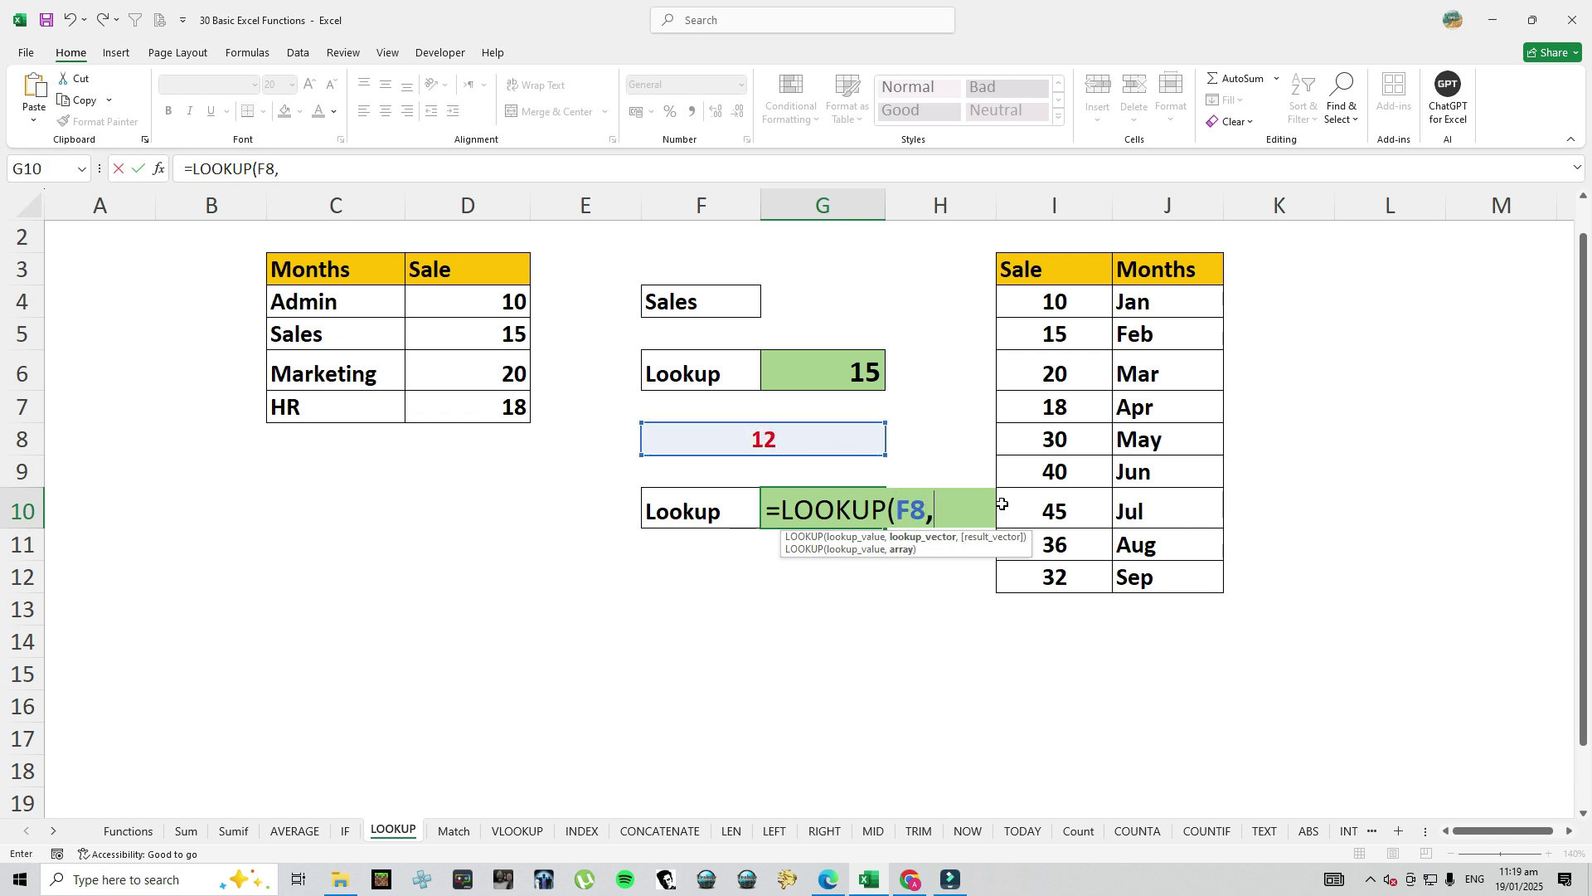
Complete the LOOKUP formula in G10 with lookup vector I4:I12 and result vector J4:J12
{"action": "left_click_drag", "start_coordinate": [1057, 305], "coordinate": [1027, 564]}
{"action": "type", "text": ","}
{"action": "left_click_drag", "start_coordinate": [1165, 304], "coordinate": [1174, 568]}
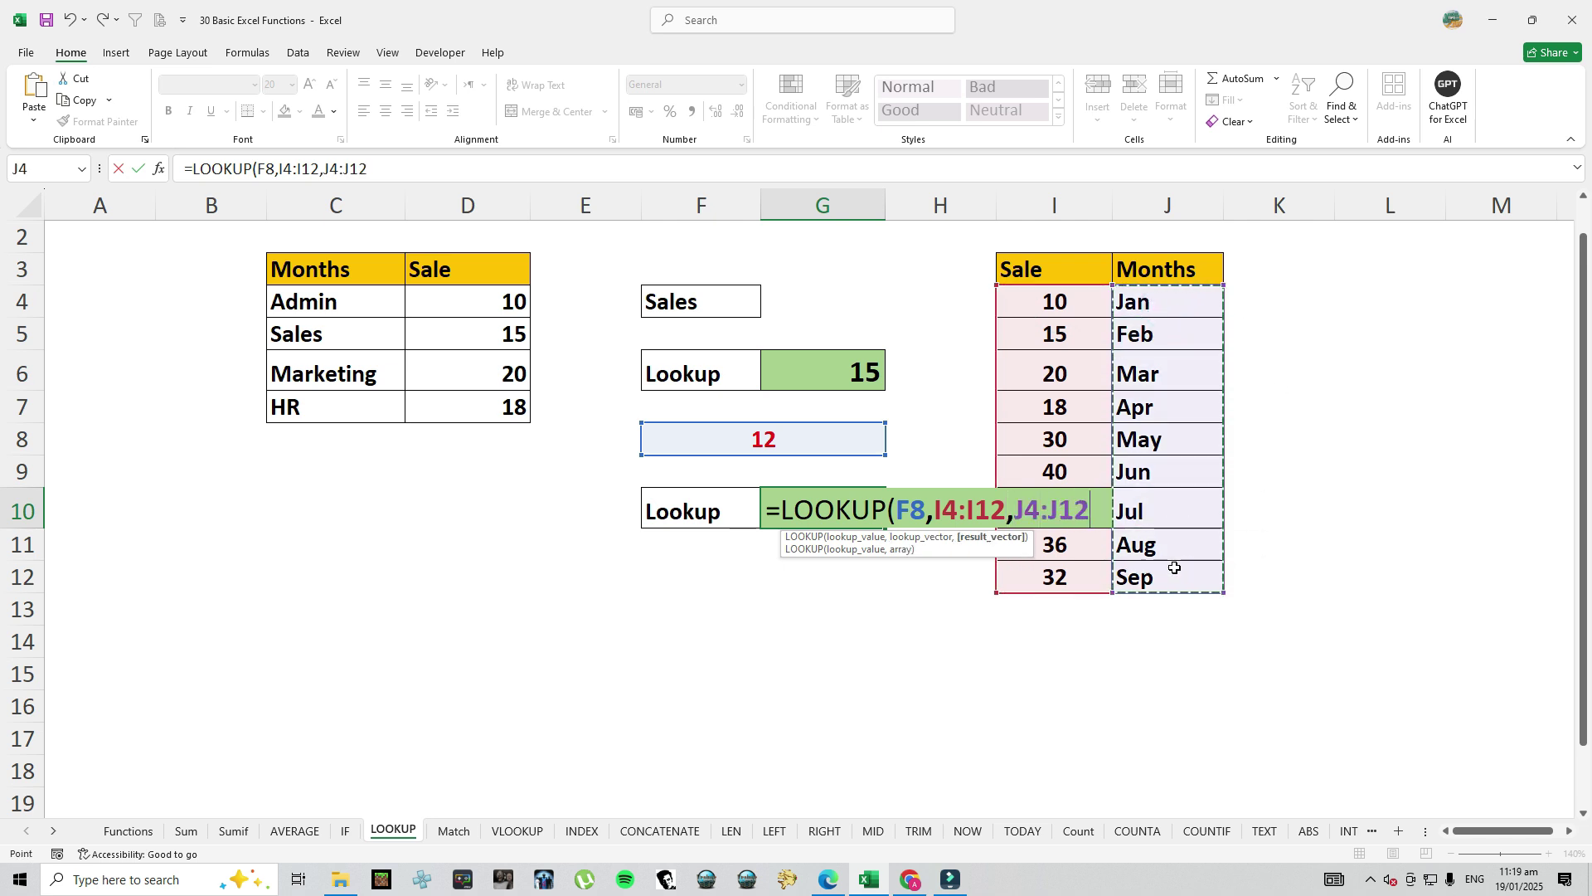
{"action": "type", "text": ")"}
{"action": "key", "text": "Return"}
{"action": "key", "text": "Up"}
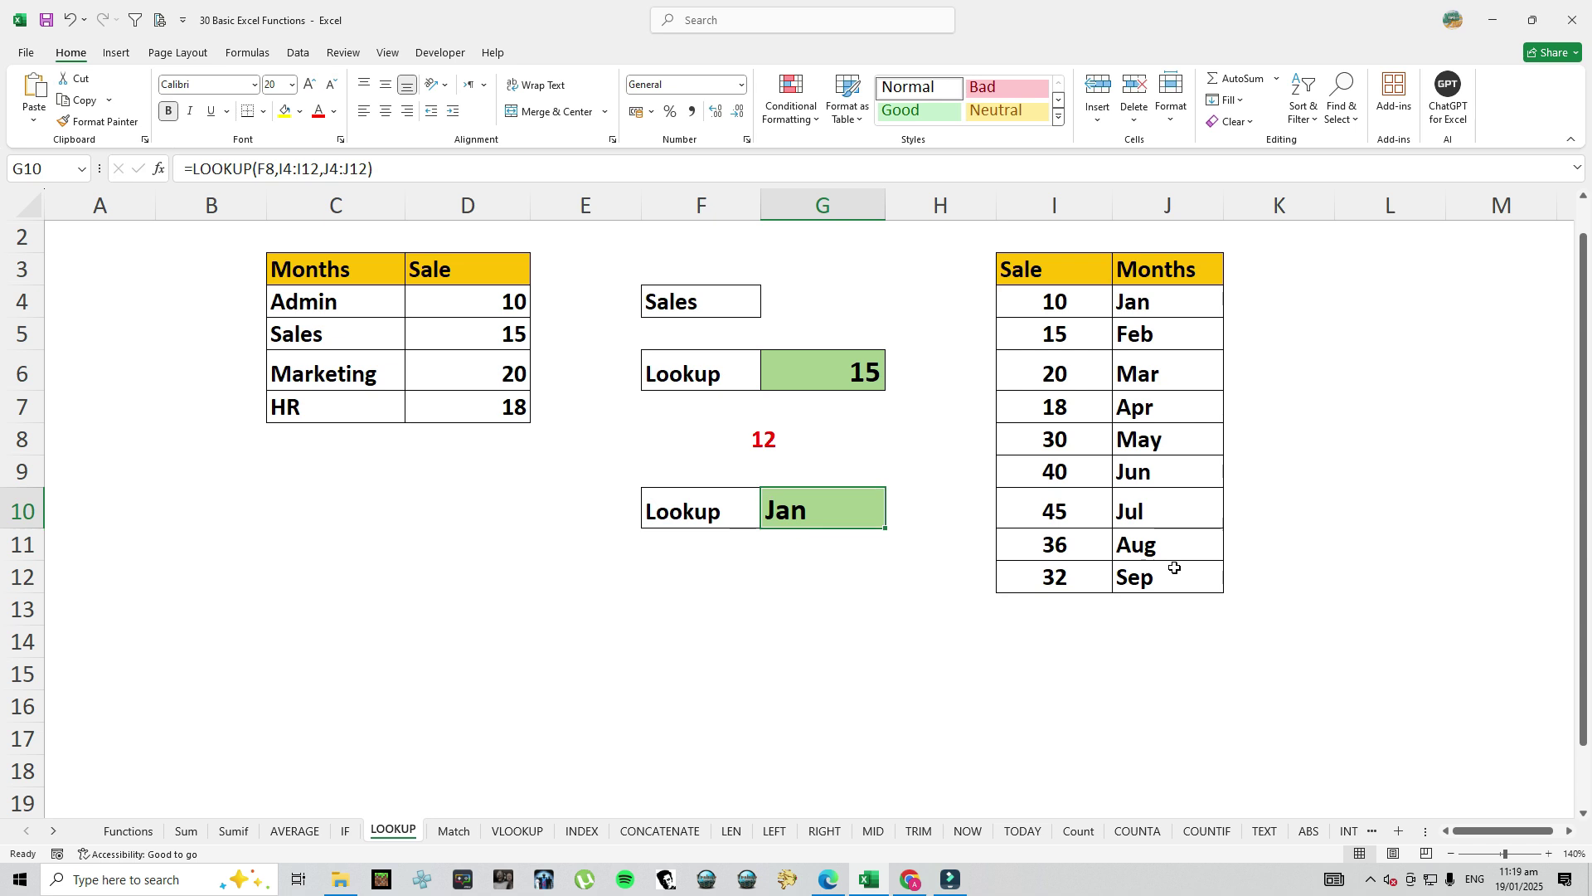
Compare the lookup number in F8 with the first row of the Sale and Months table, I4:J4
{"action": "left_click", "coordinate": [767, 448]}
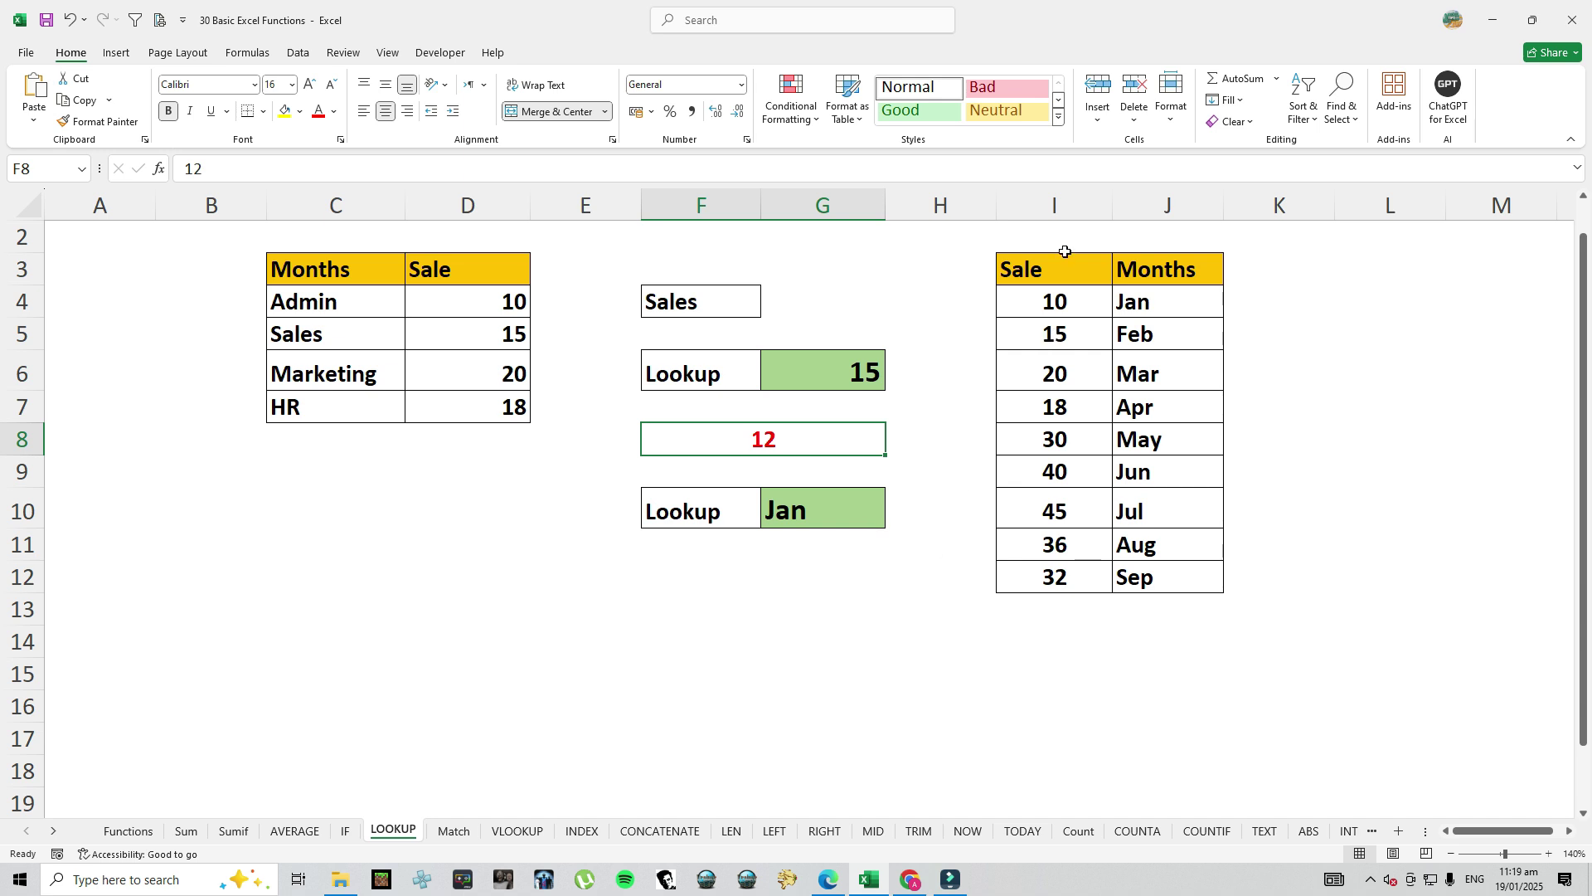
{"action": "left_click", "coordinate": [1081, 301]}
{"action": "left_click_drag", "start_coordinate": [1055, 301], "coordinate": [1127, 305]}
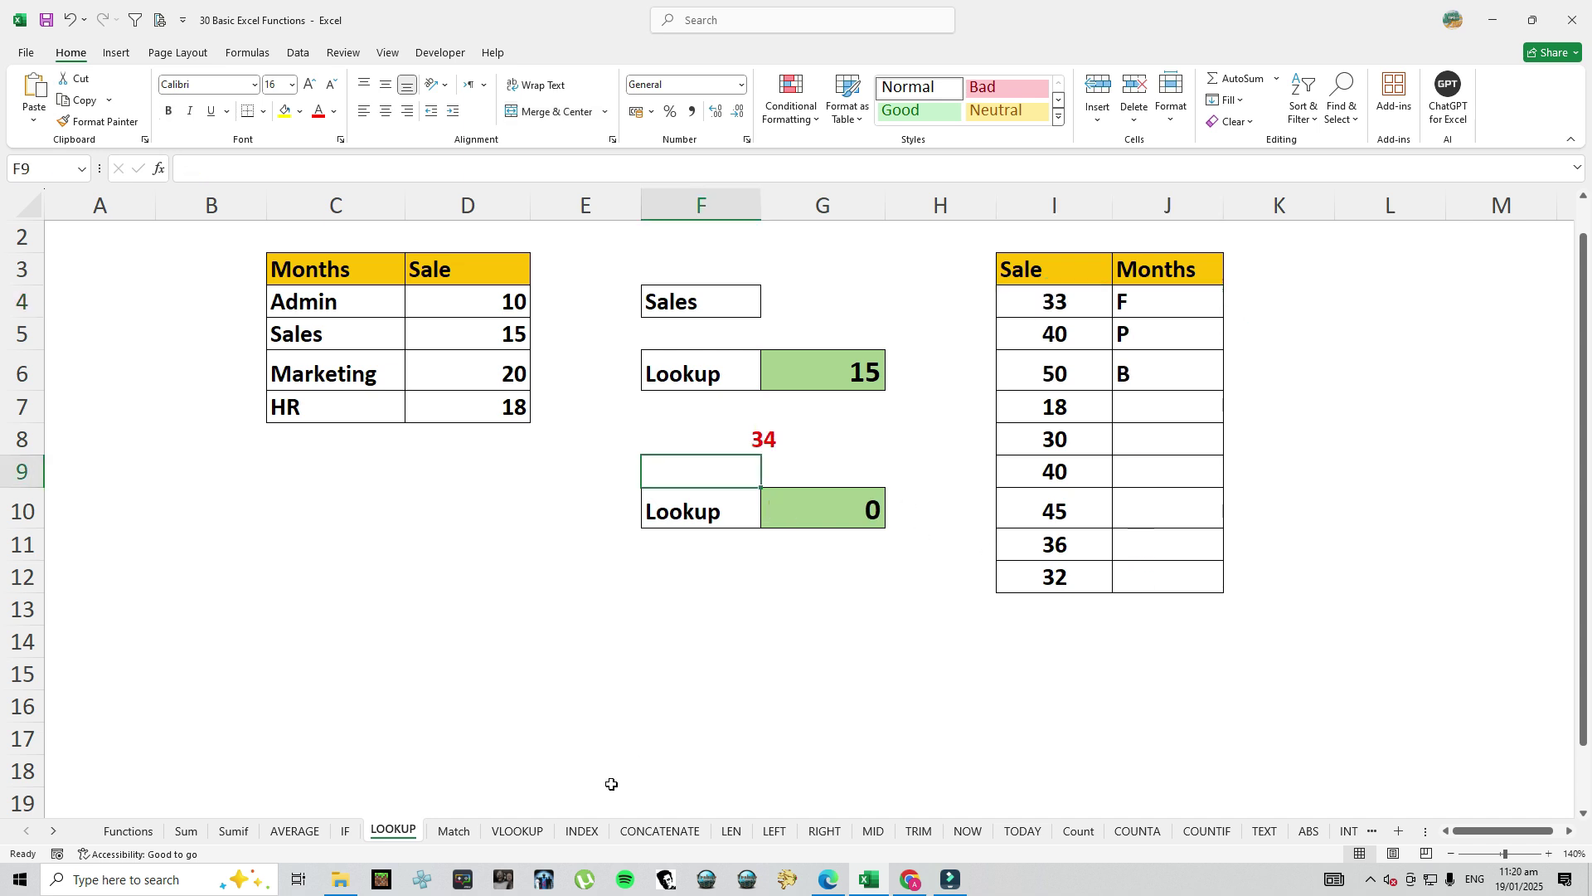
Enter Apr in cell H9 of the Match sheet
{"action": "left_click", "coordinate": [453, 831]}
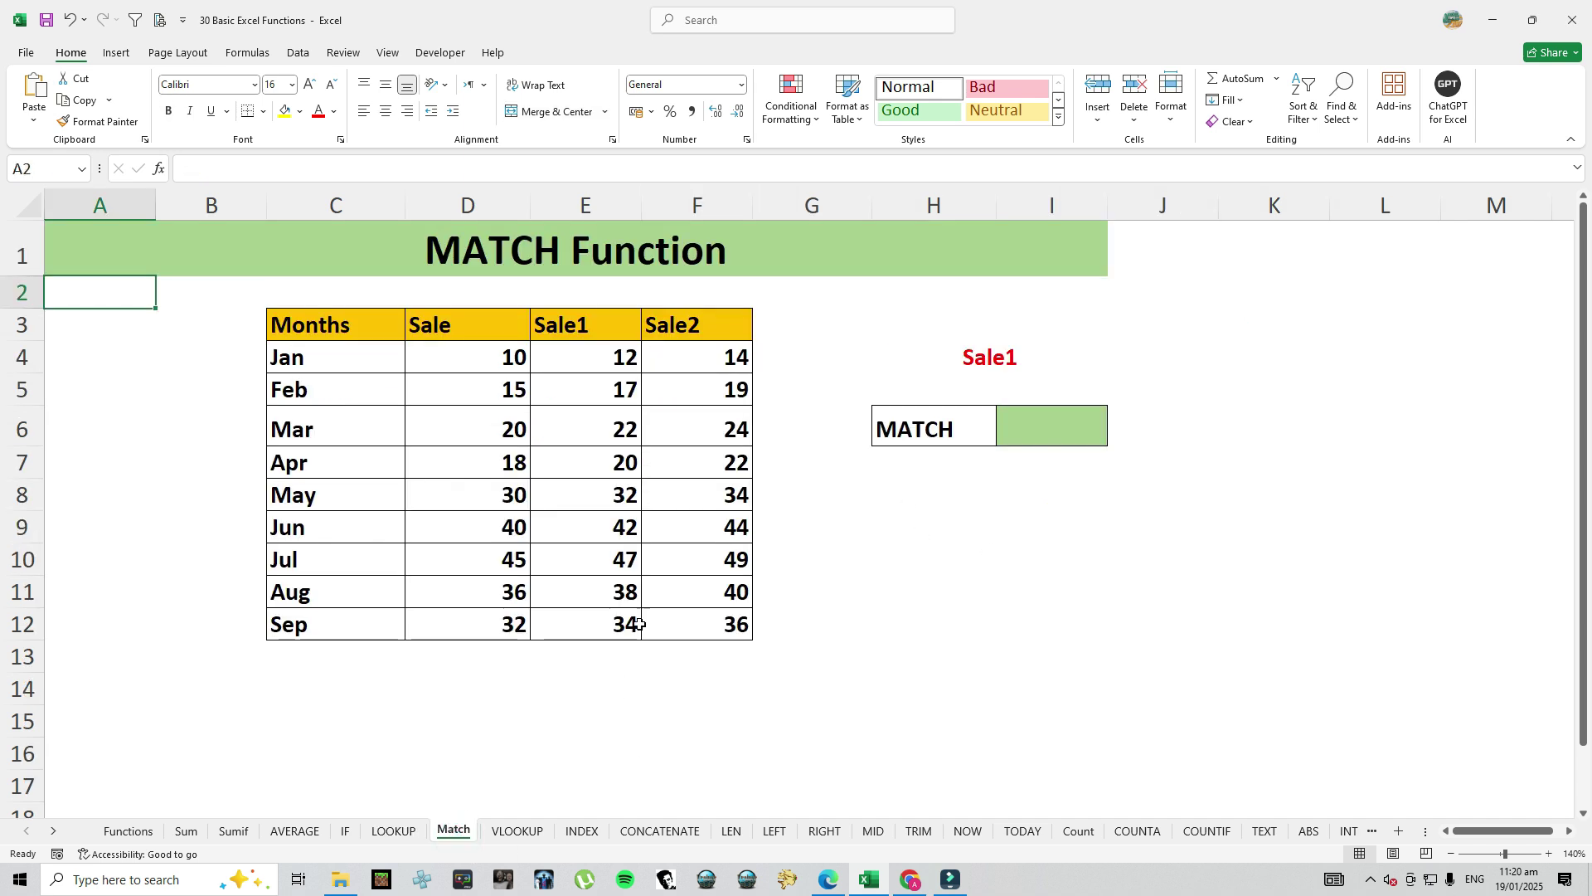
{"action": "left_click", "coordinate": [943, 527]}
{"action": "left_click", "coordinate": [967, 363]}
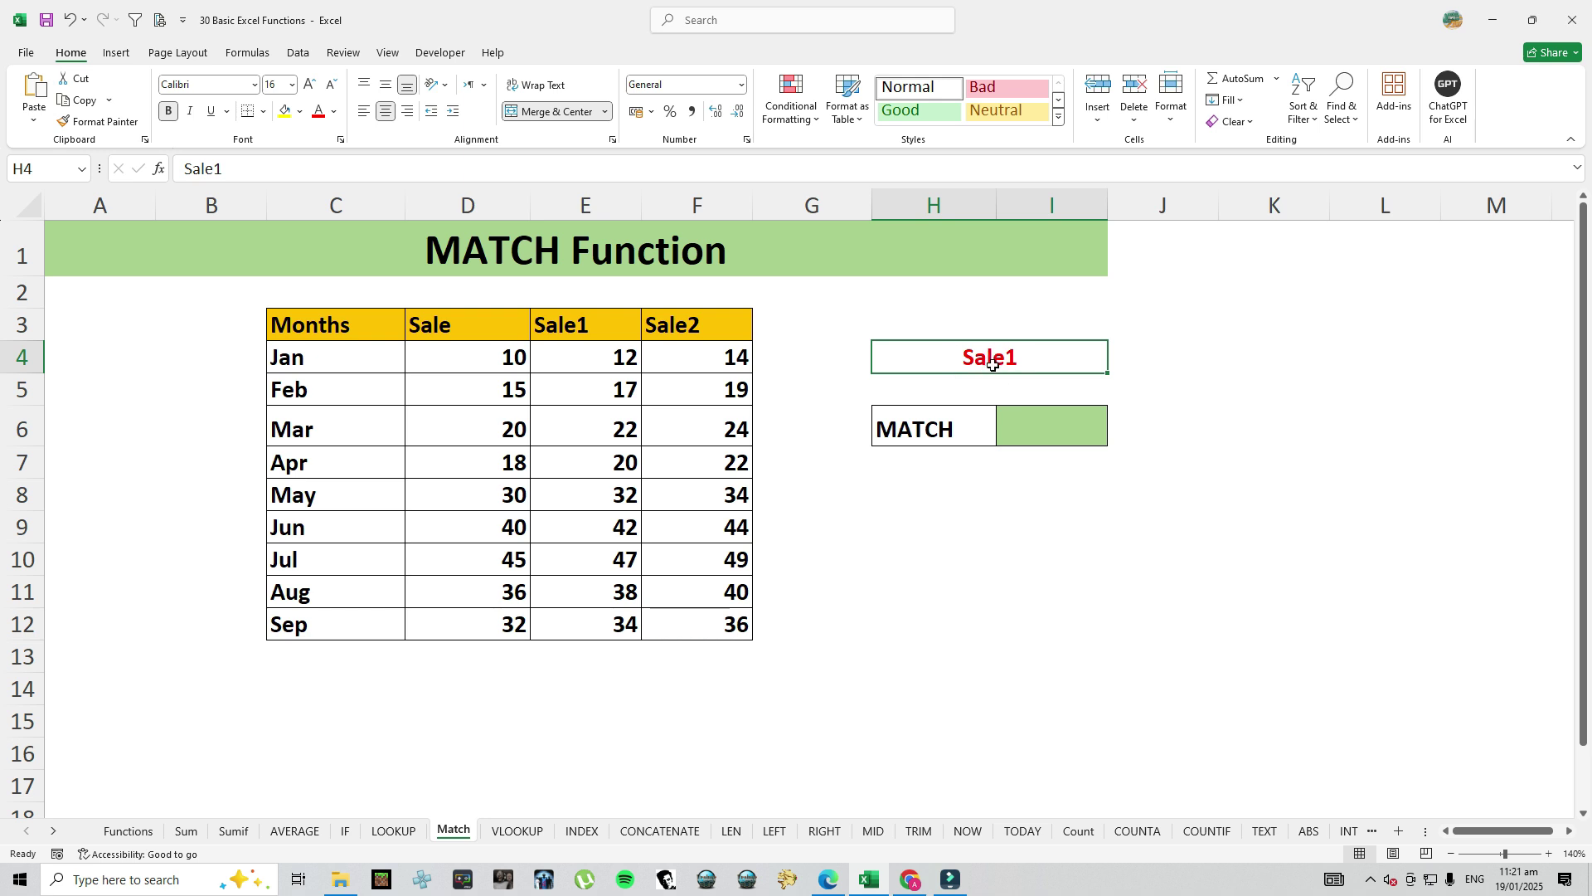
{"action": "left_click", "coordinate": [962, 529]}
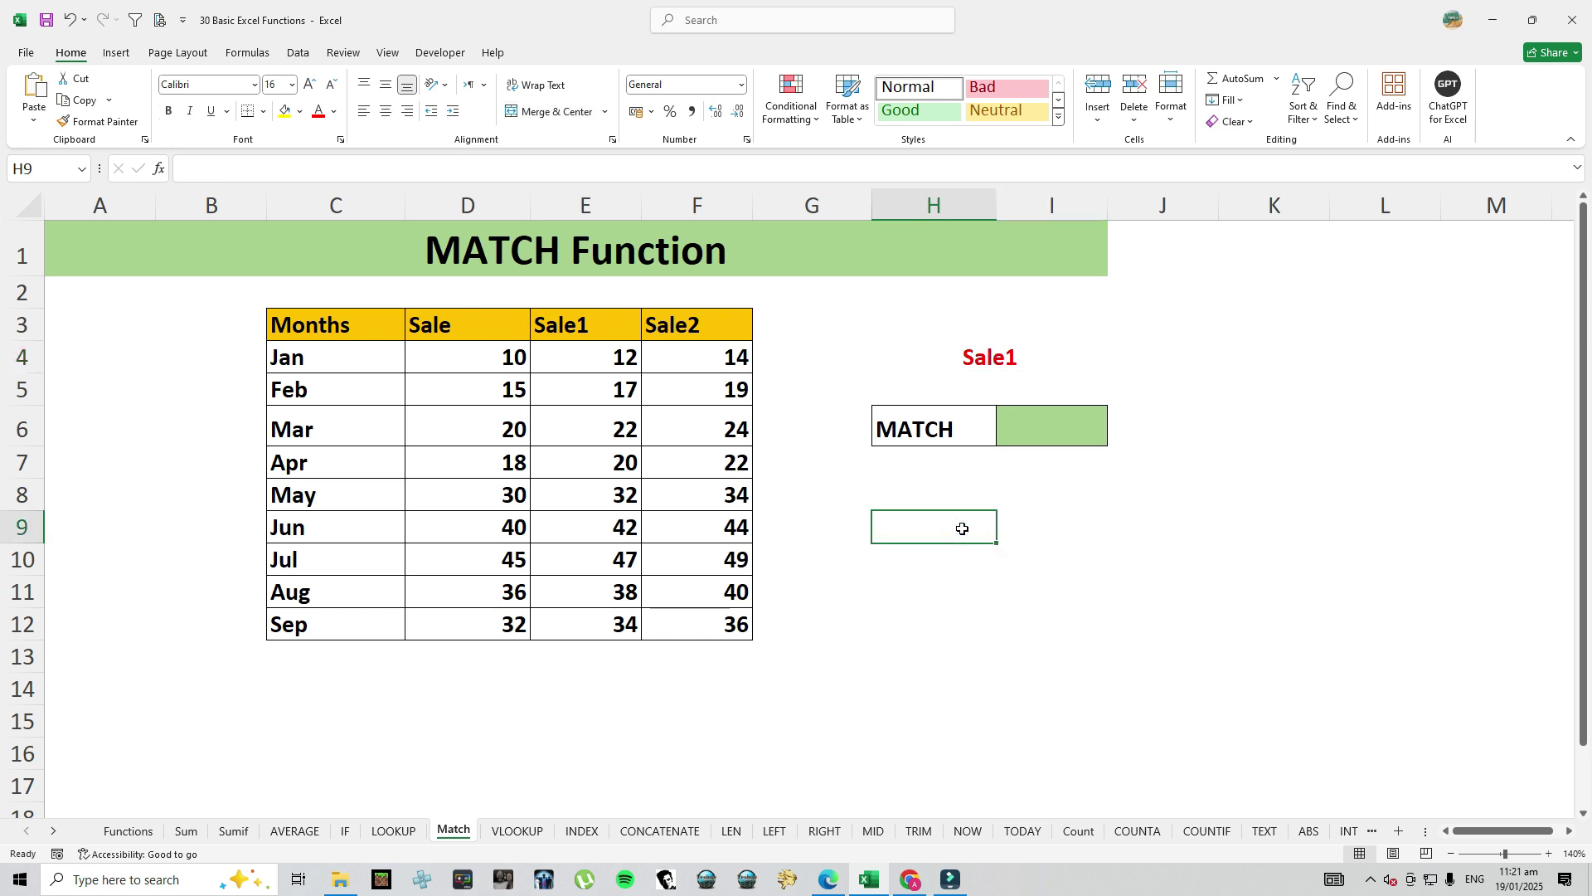
{"action": "type", "text": "Apr"}
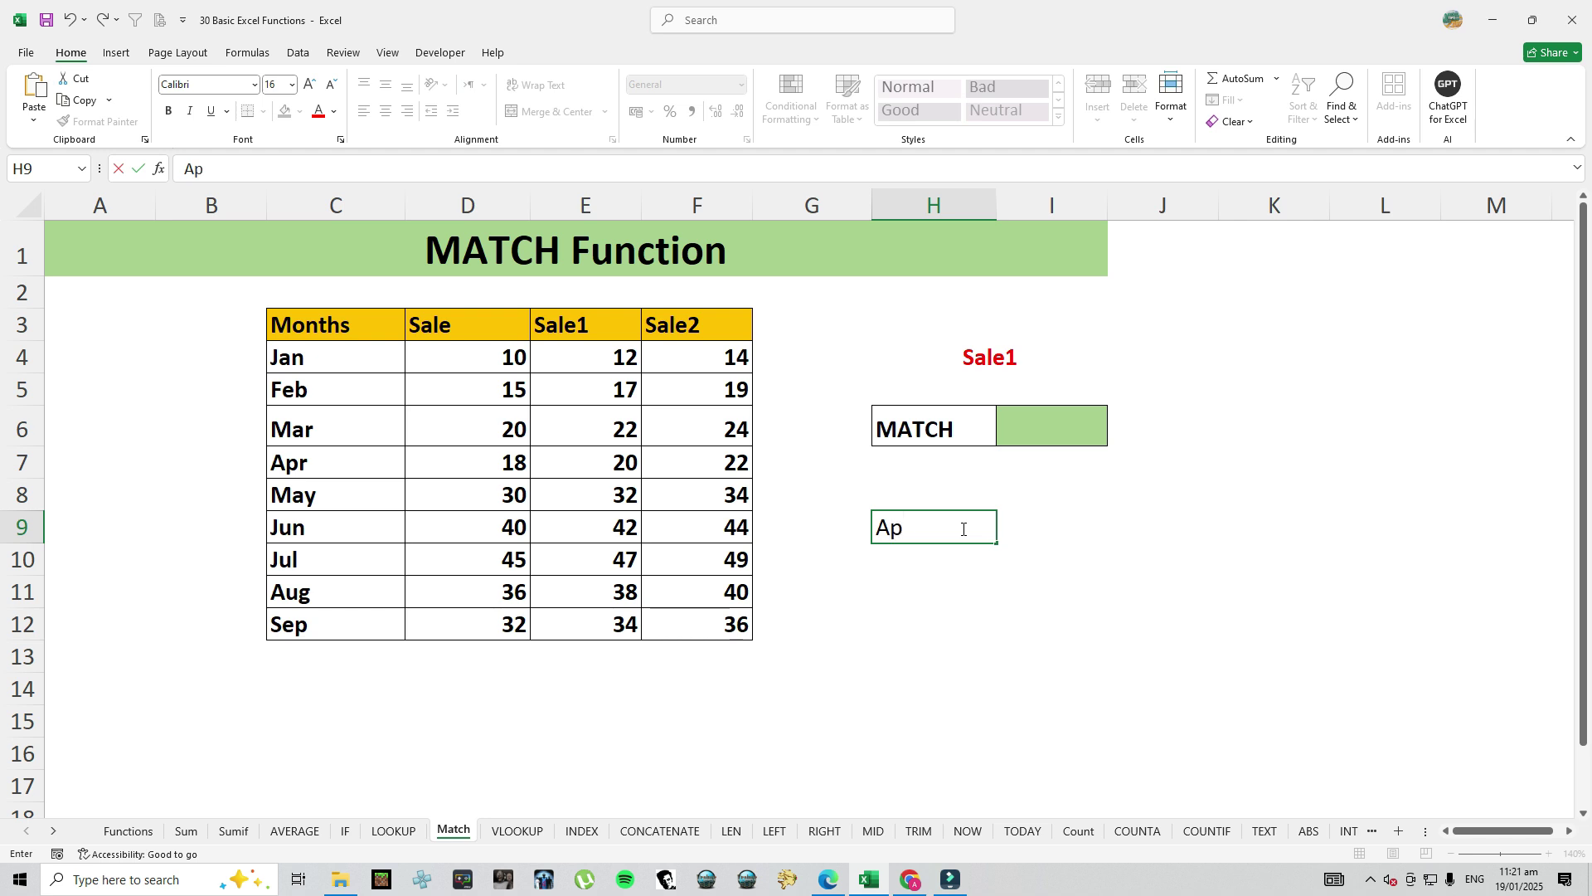
{"action": "key", "text": "Return"}
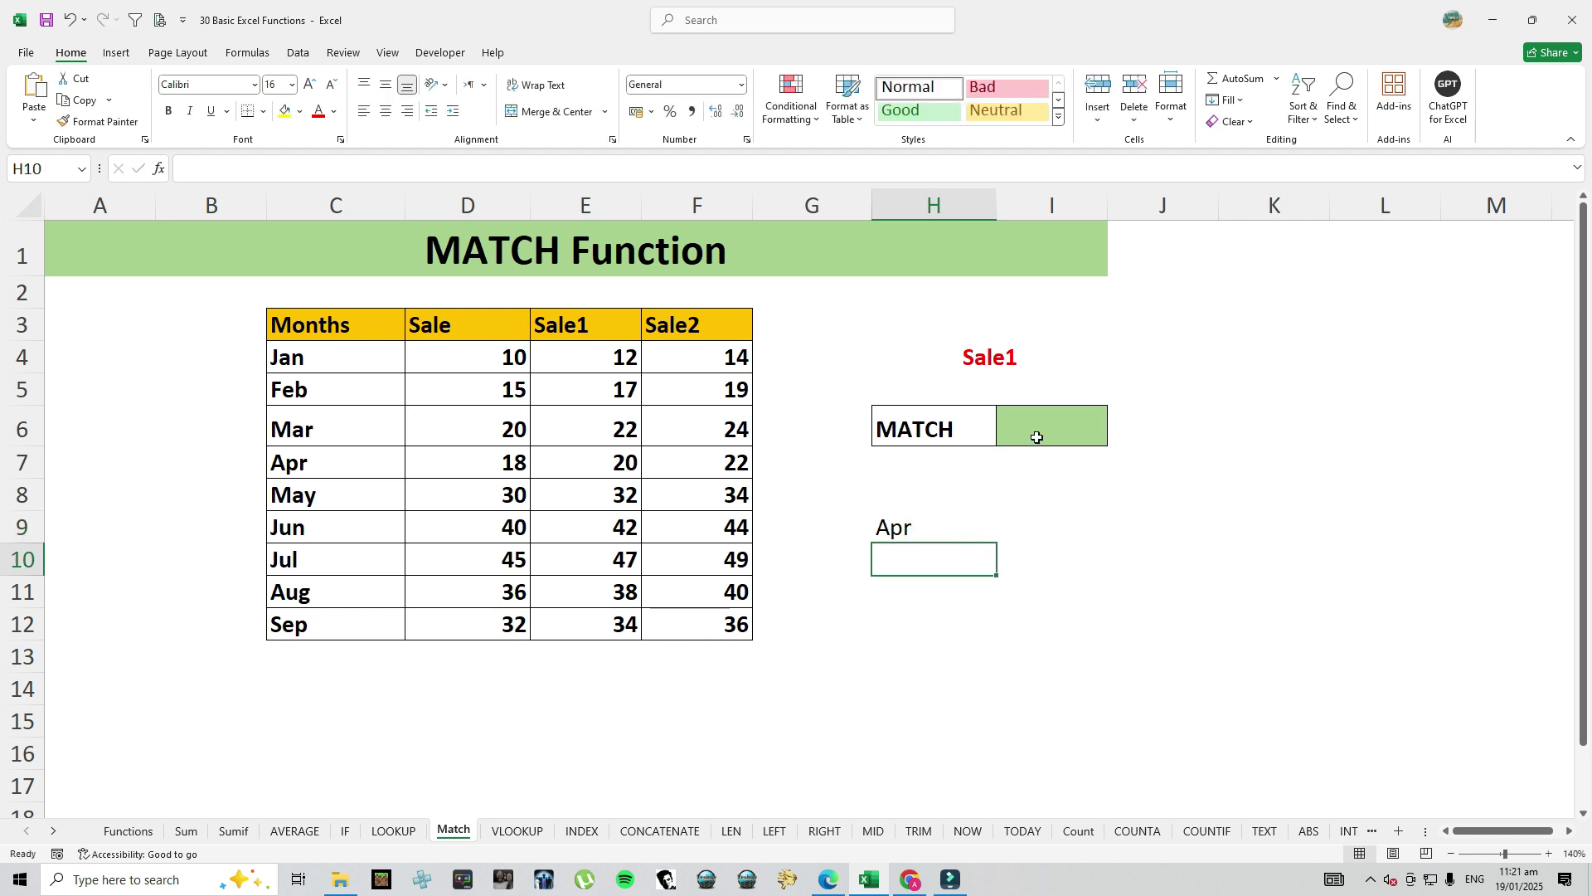
Enter a MATCH formula in I6 that finds H4 in the header row C3:F3 with match type 0
{"action": "left_click", "coordinate": [1039, 432]}
{"action": "type", "text": "="}
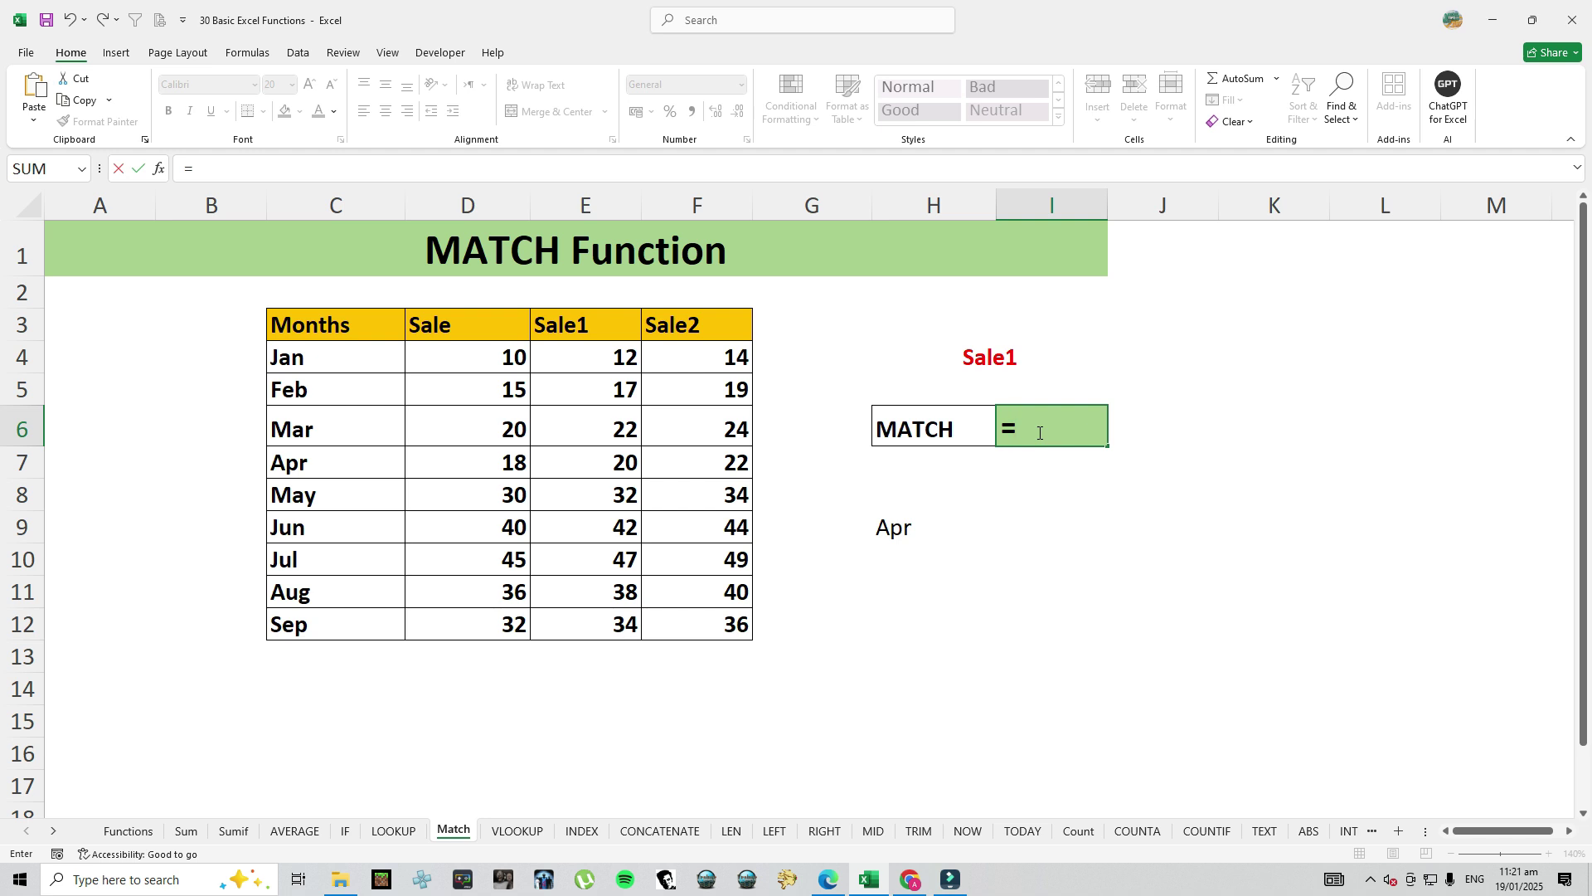
{"action": "type", "text": "mat"}
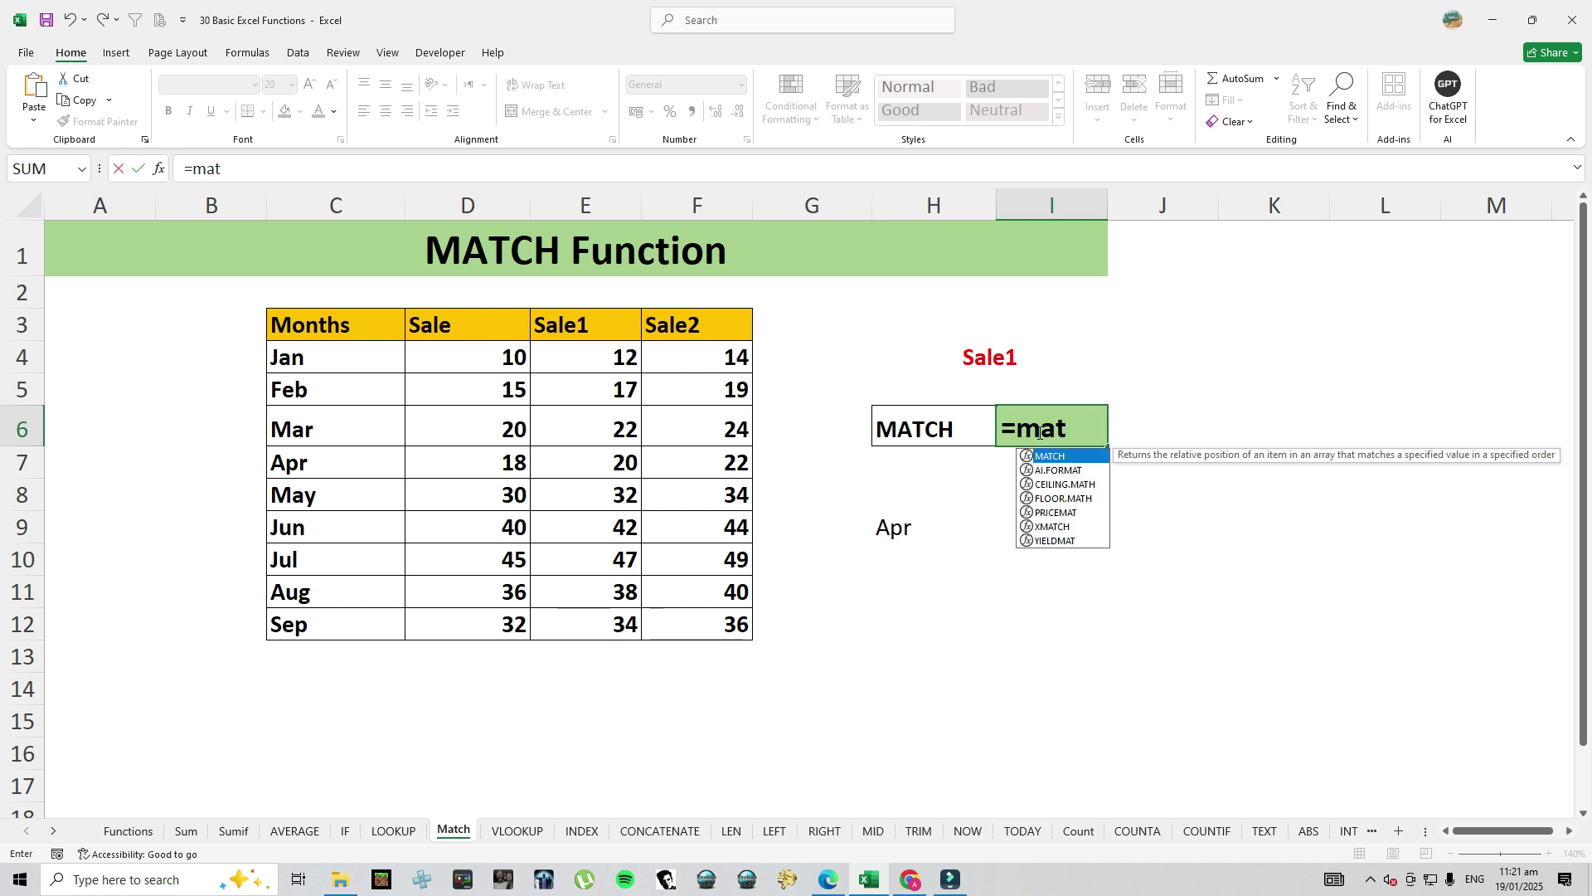
{"action": "key", "text": "Tab"}
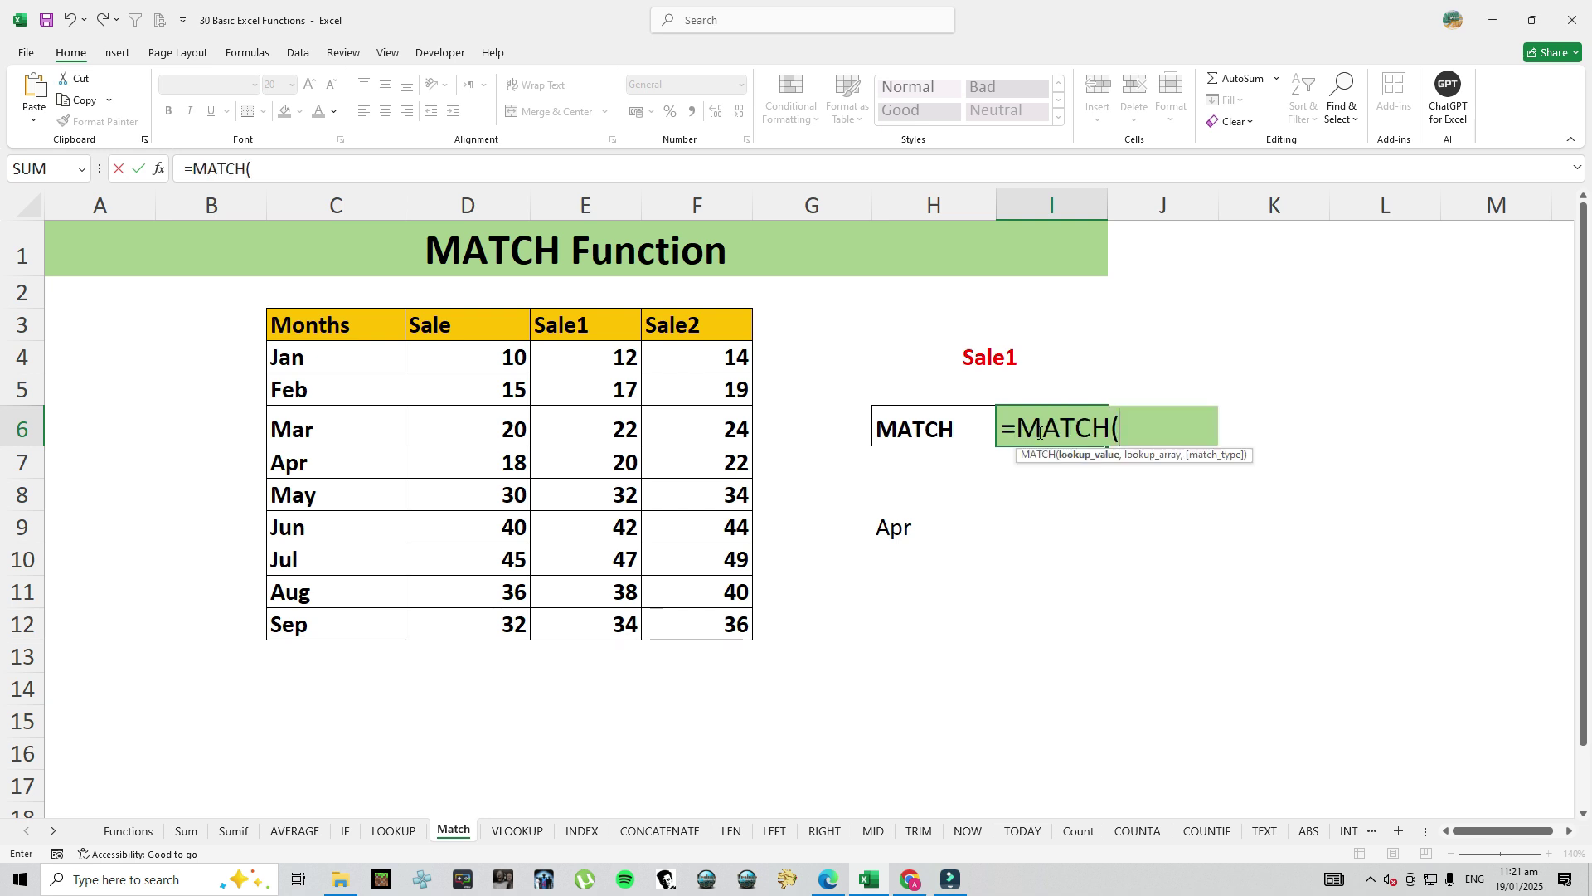
{"action": "left_click", "coordinate": [995, 364]}
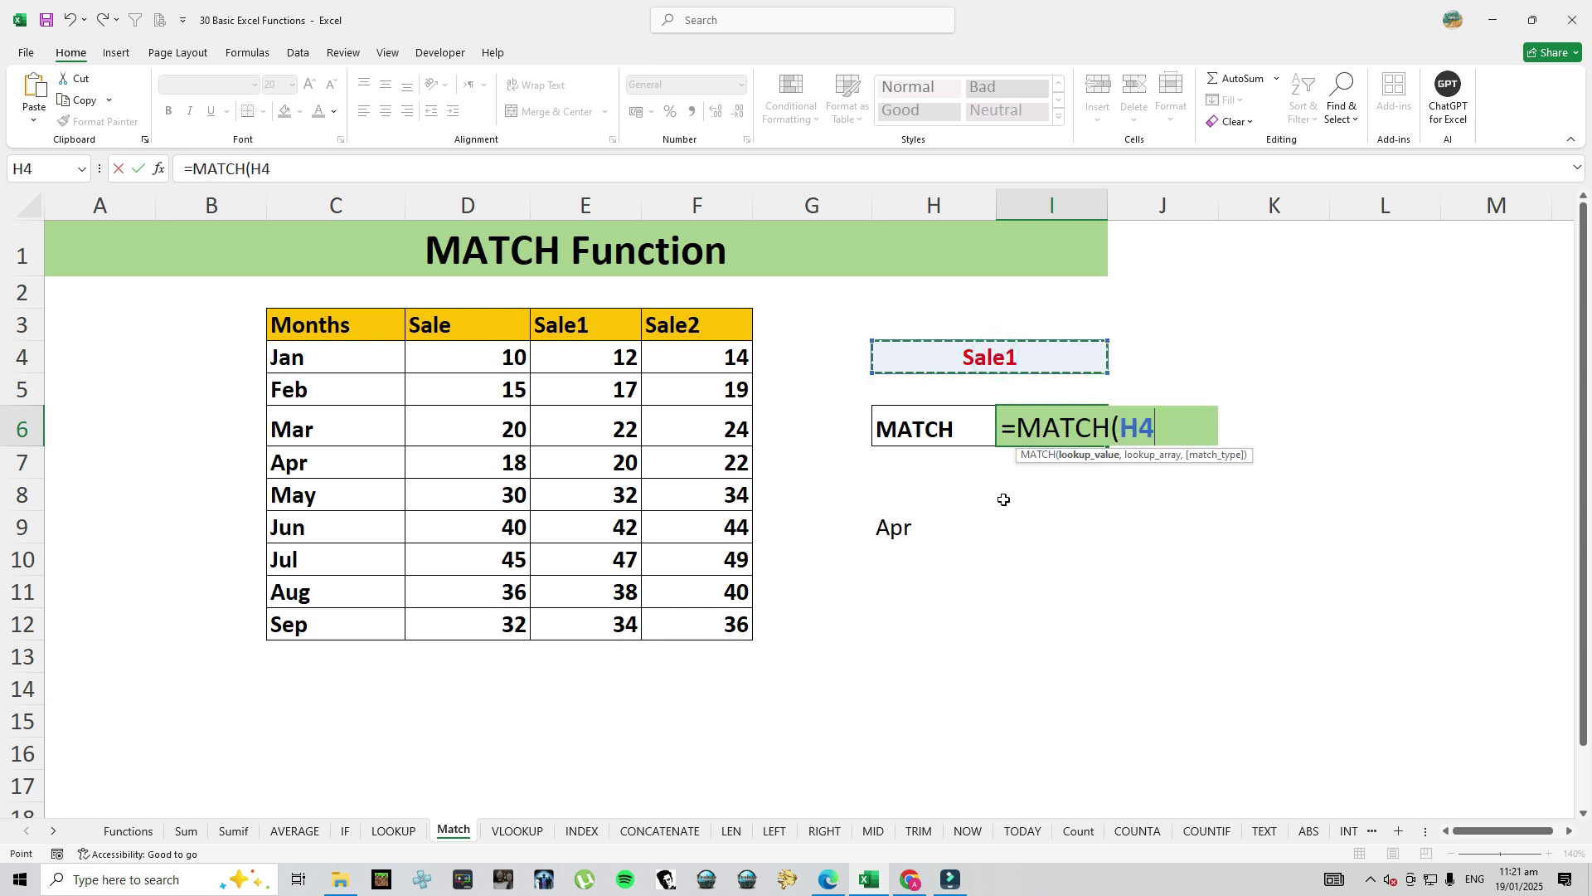
{"action": "type", "text": ","}
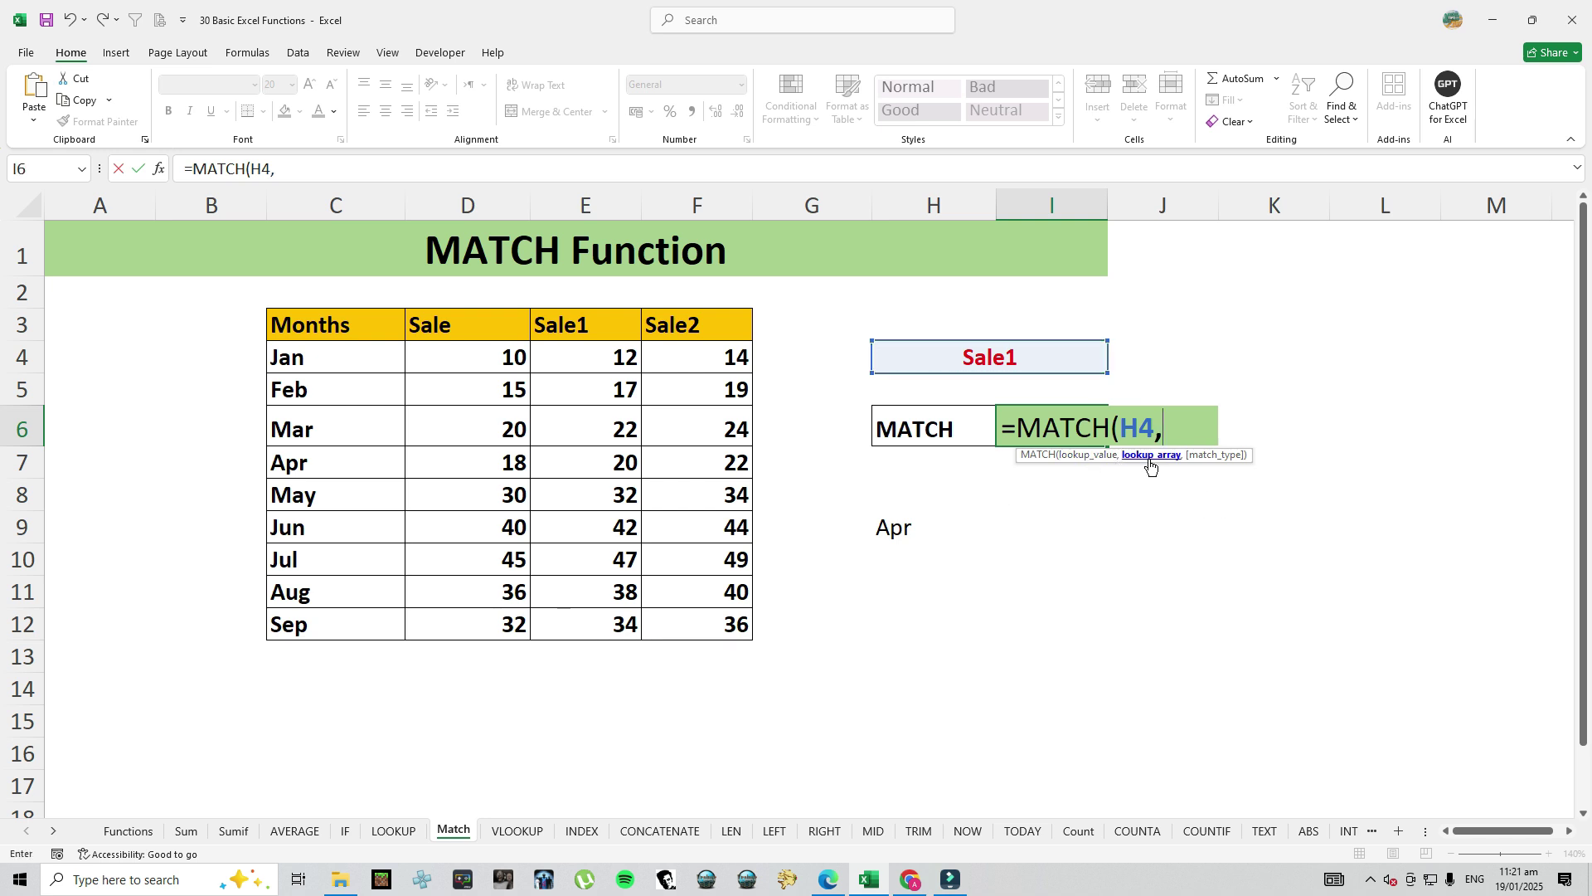
{"action": "left_click_drag", "start_coordinate": [350, 330], "coordinate": [675, 325]}
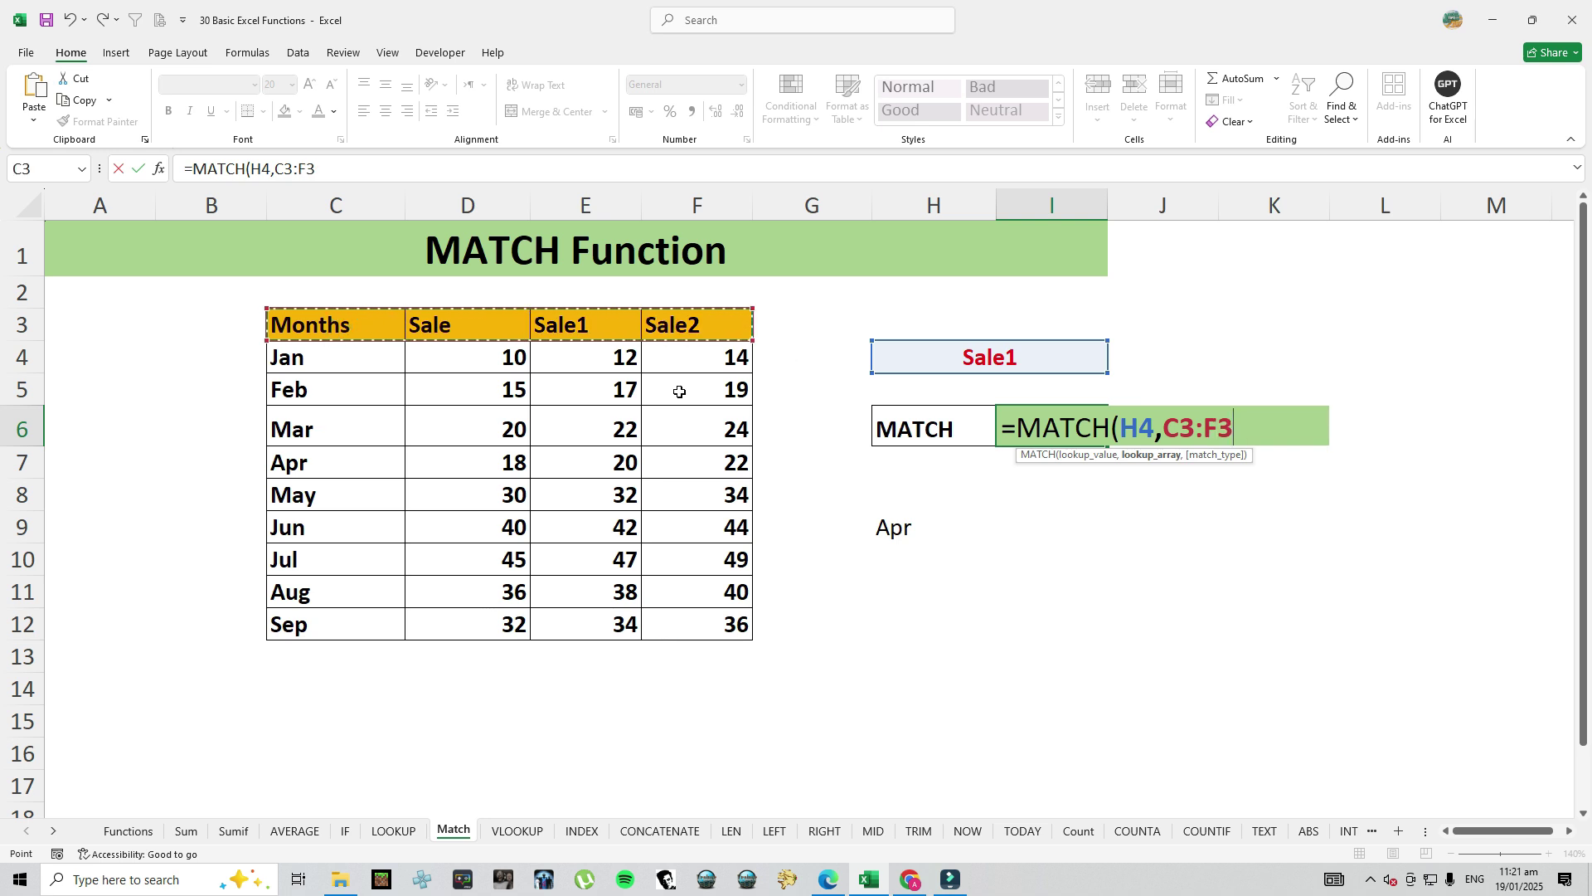
{"action": "type", "text": ",0)"}
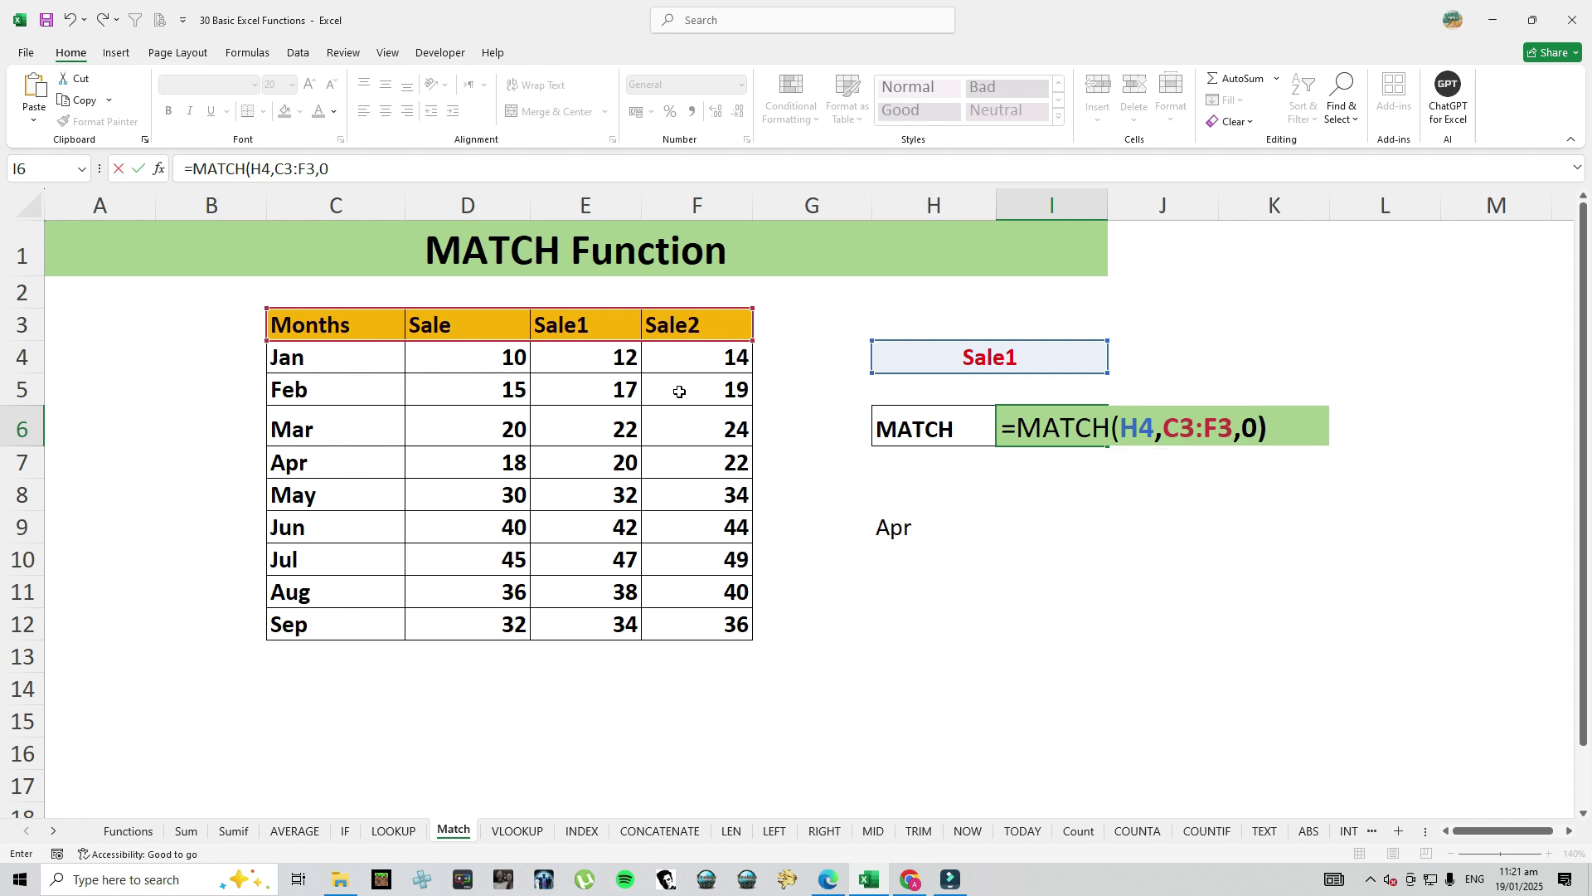
{"action": "key", "text": "Return"}
{"action": "key", "text": "Up"}
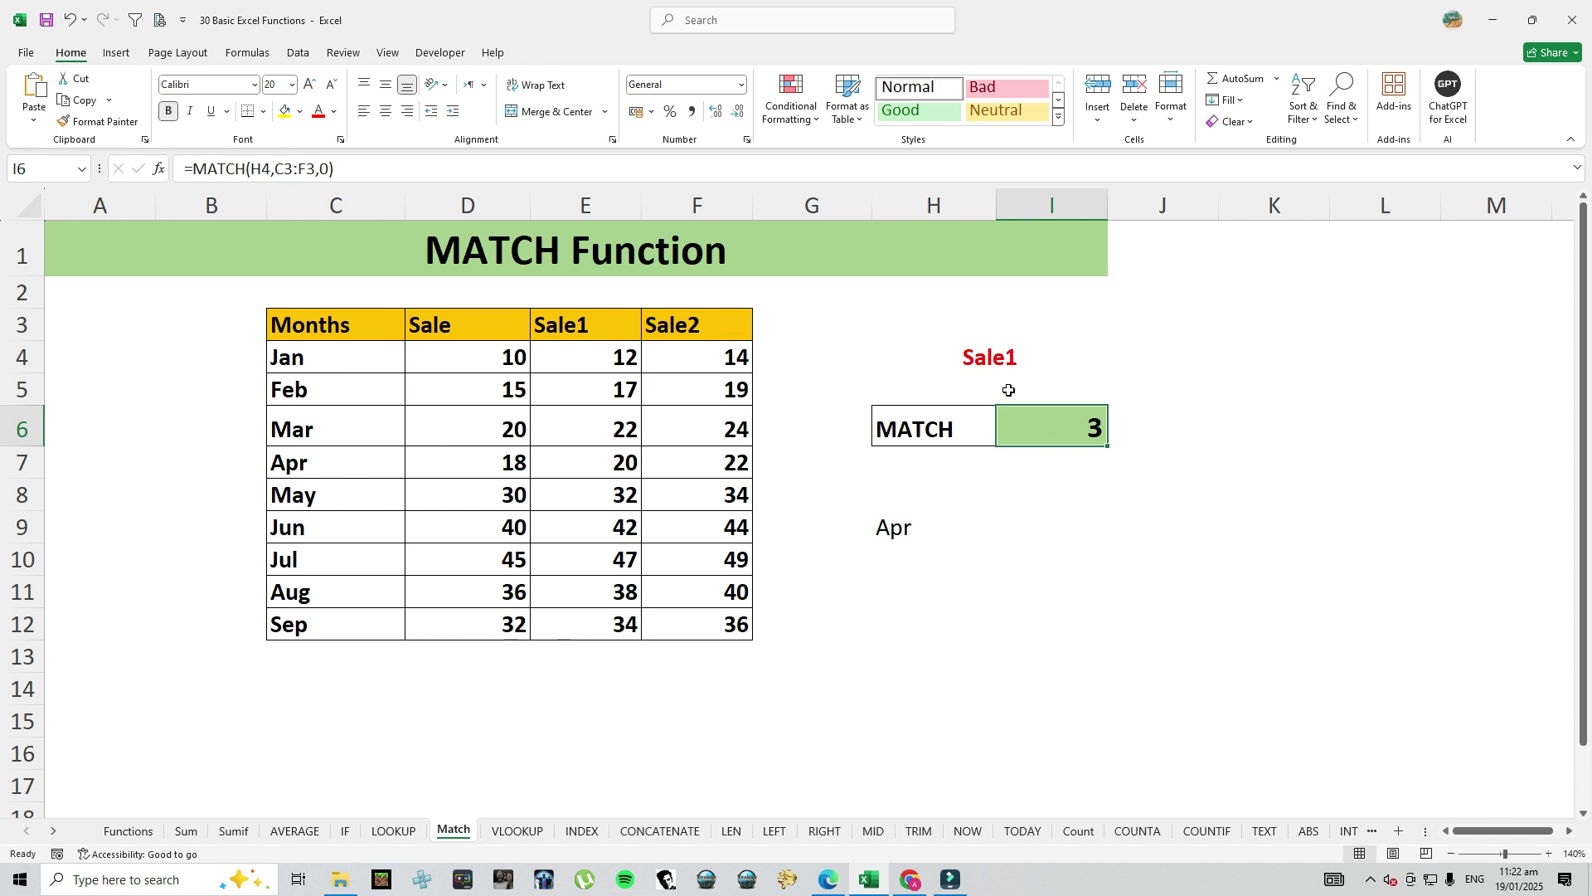
{"action": "left_click", "coordinate": [377, 332]}
{"action": "left_click", "coordinate": [433, 326]}
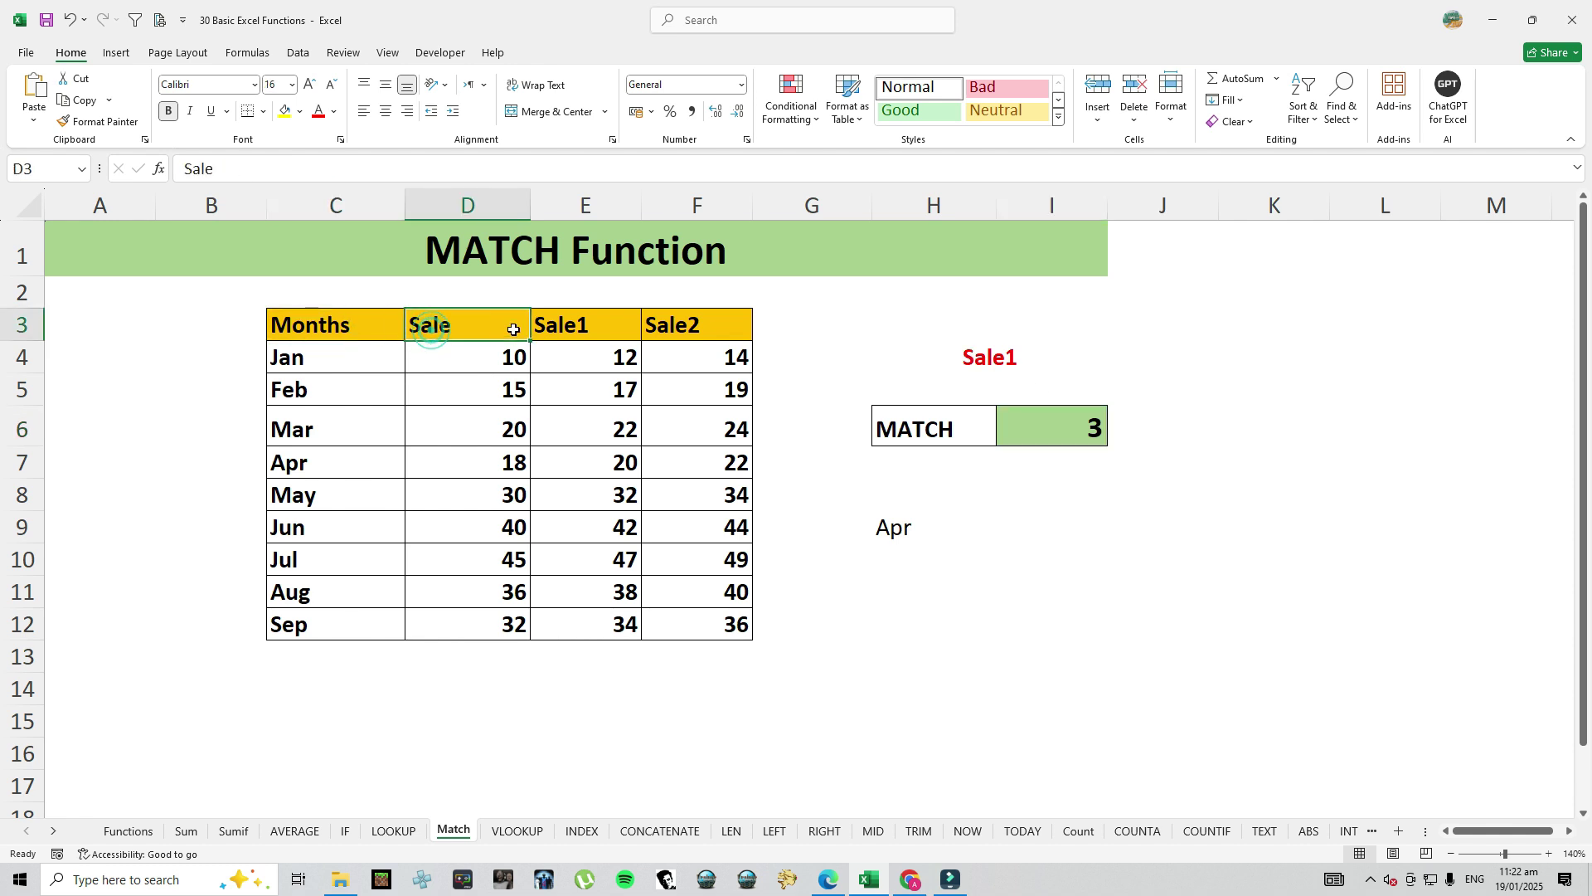
{"action": "left_click", "coordinate": [569, 329]}
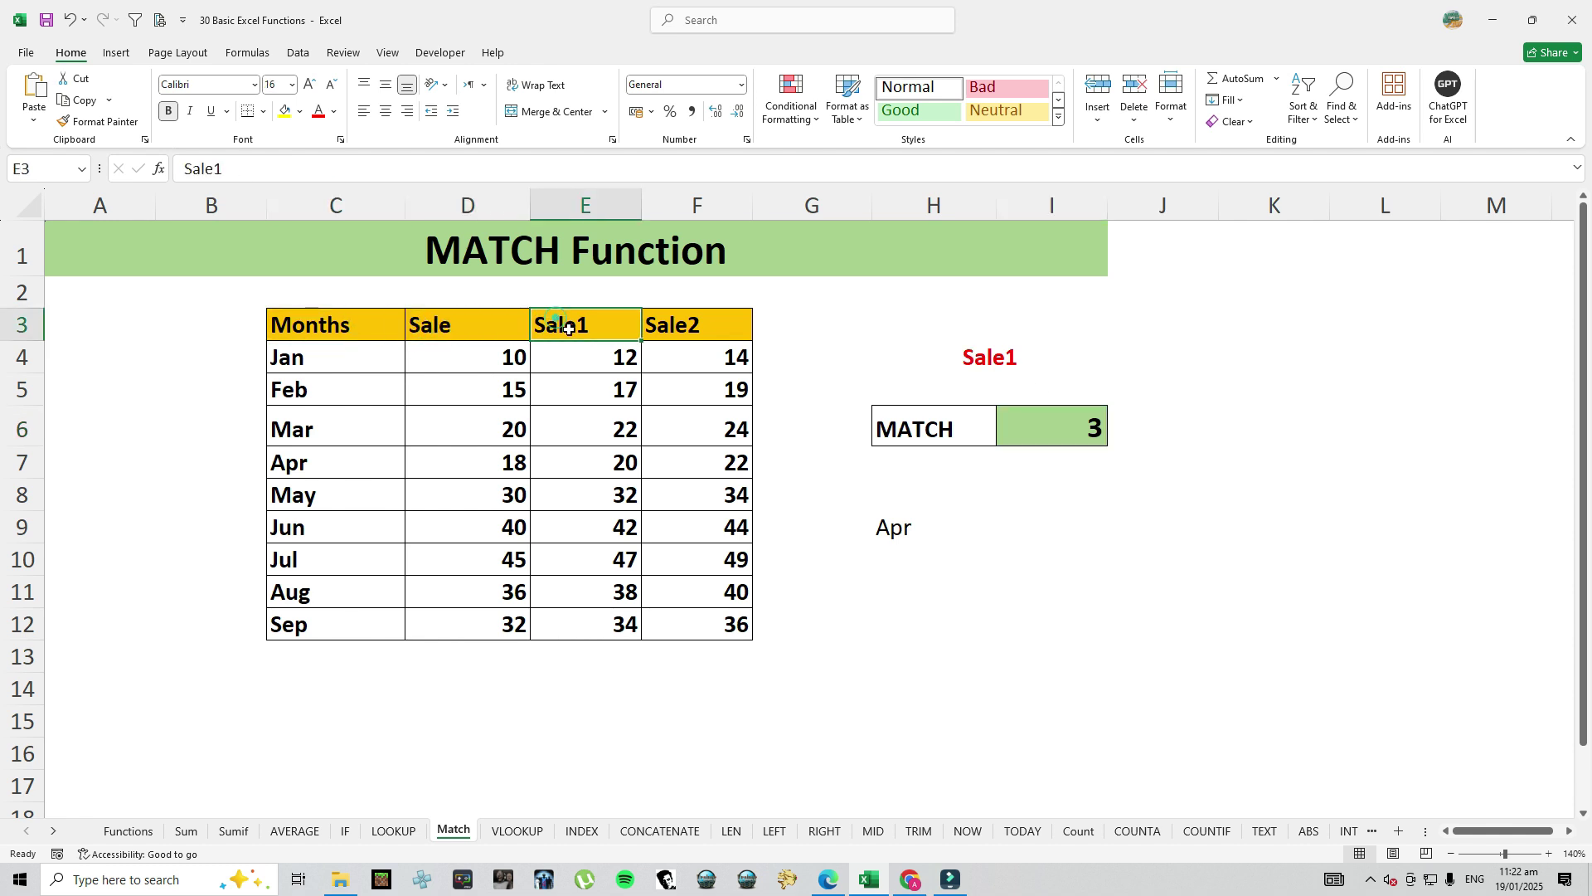
Replace the formula in I6 with a MATCH of H9 against the months in C4:C12, using match type 0
{"action": "left_click", "coordinate": [908, 531]}
{"action": "double_click", "coordinate": [1076, 427]}
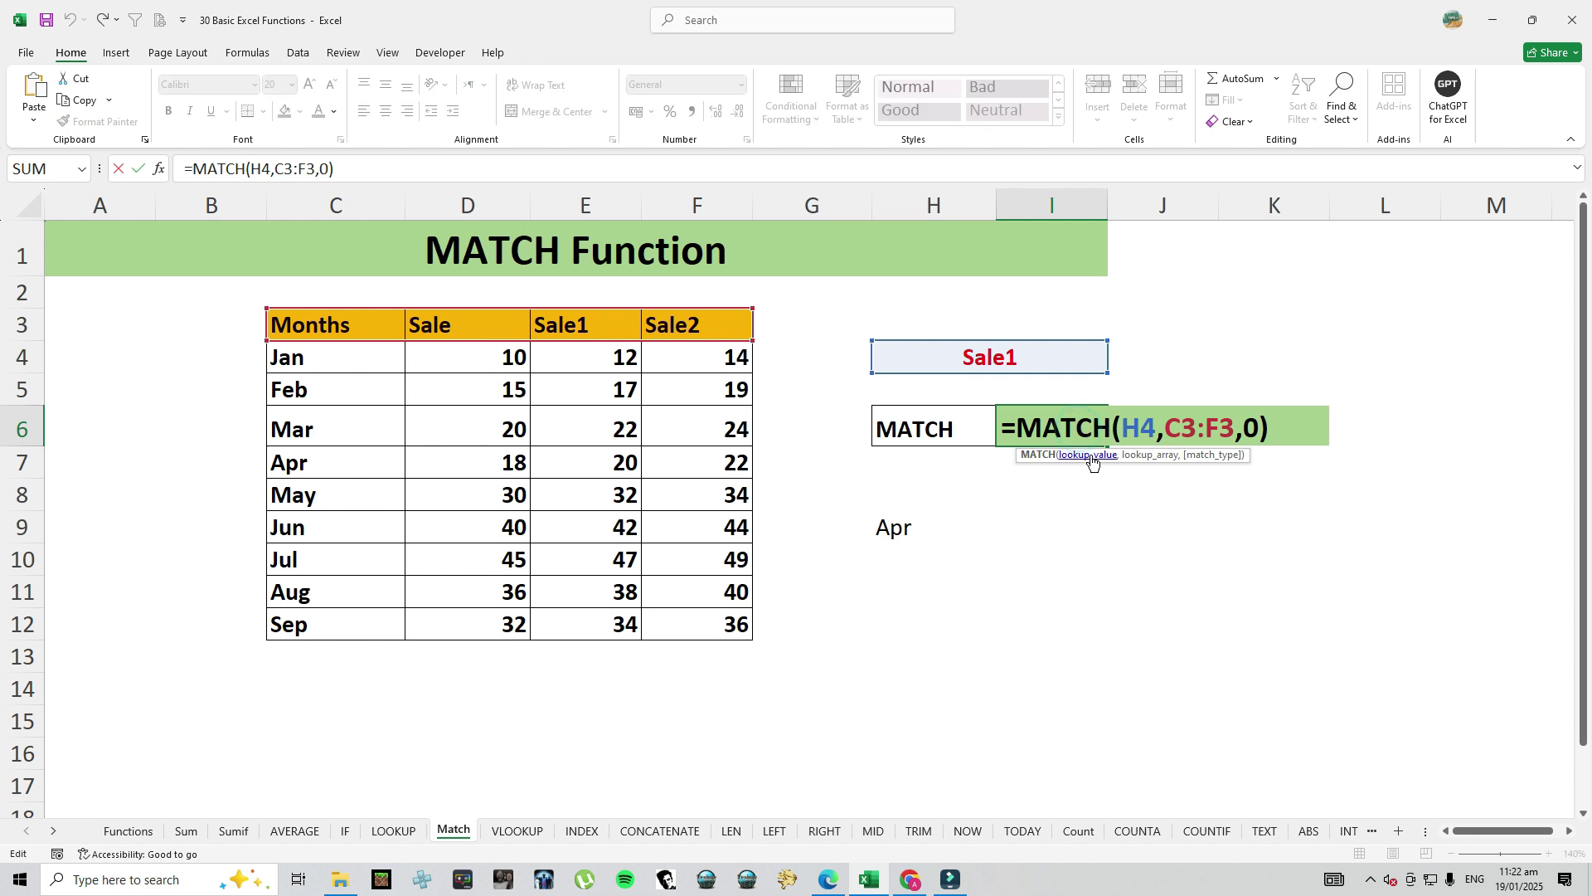
{"action": "key", "text": "Escape"}
{"action": "type", "text": "="}
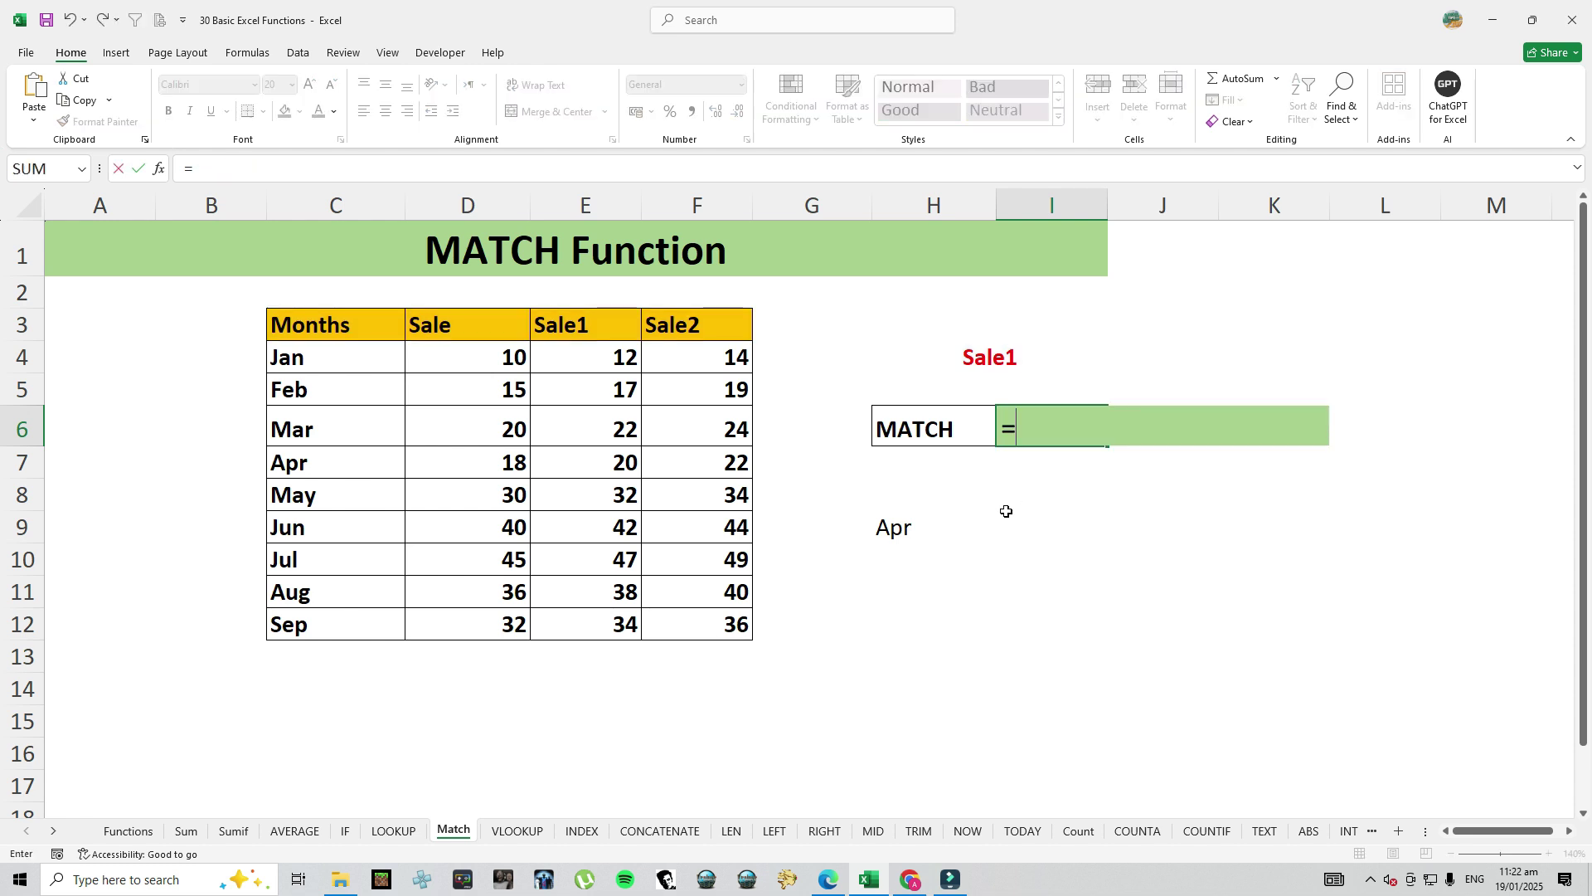
{"action": "type", "text": "mat"}
{"action": "key", "text": "Tab"}
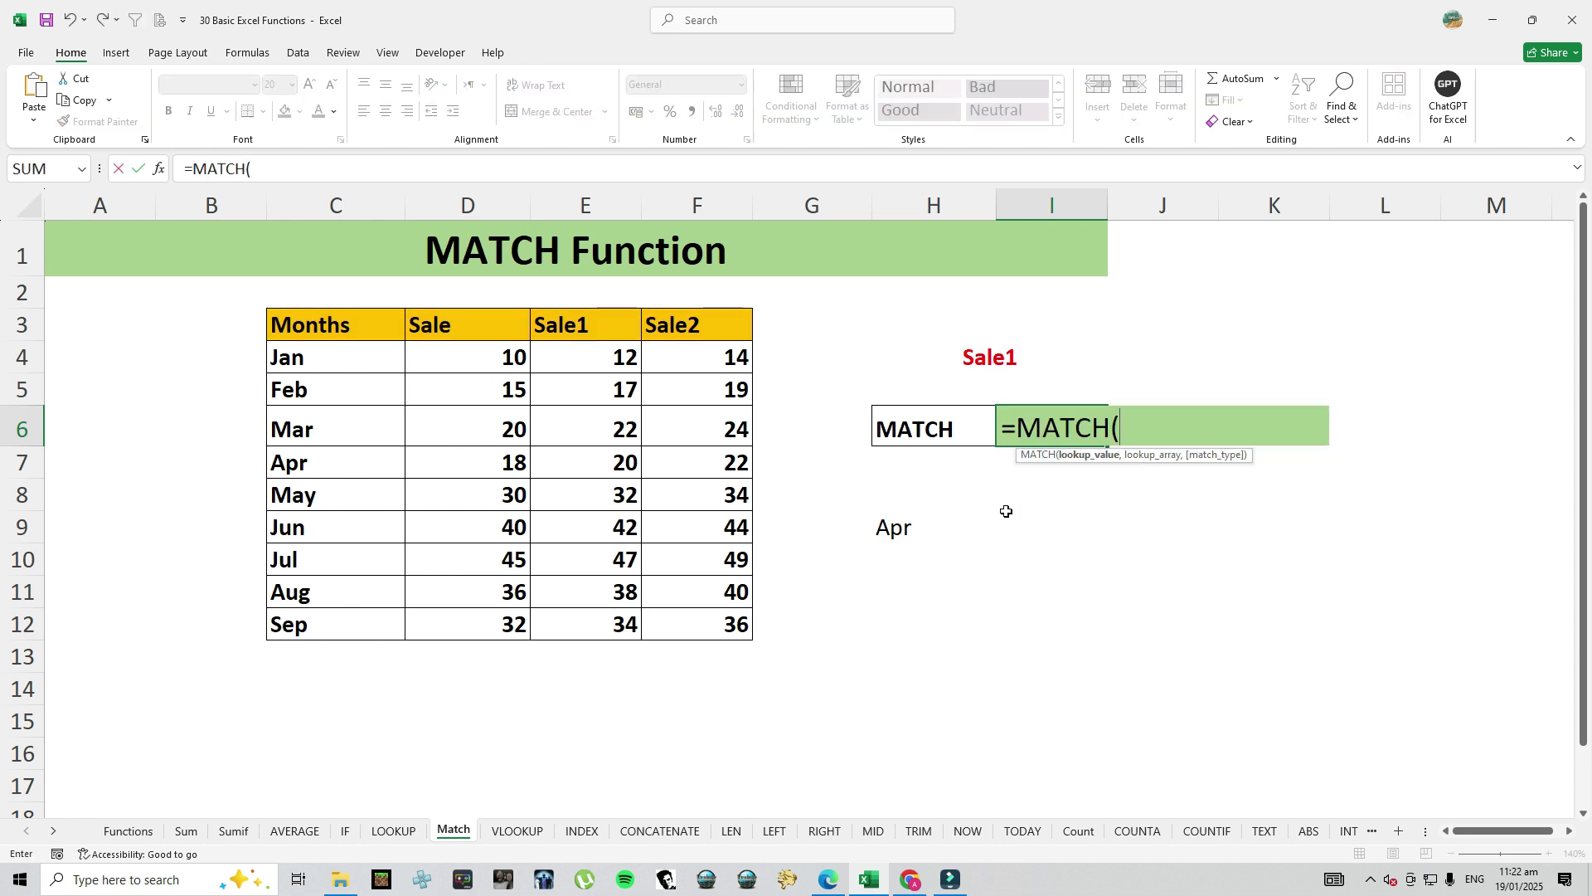
{"action": "left_click", "coordinate": [905, 533]}
{"action": "type", "text": ","}
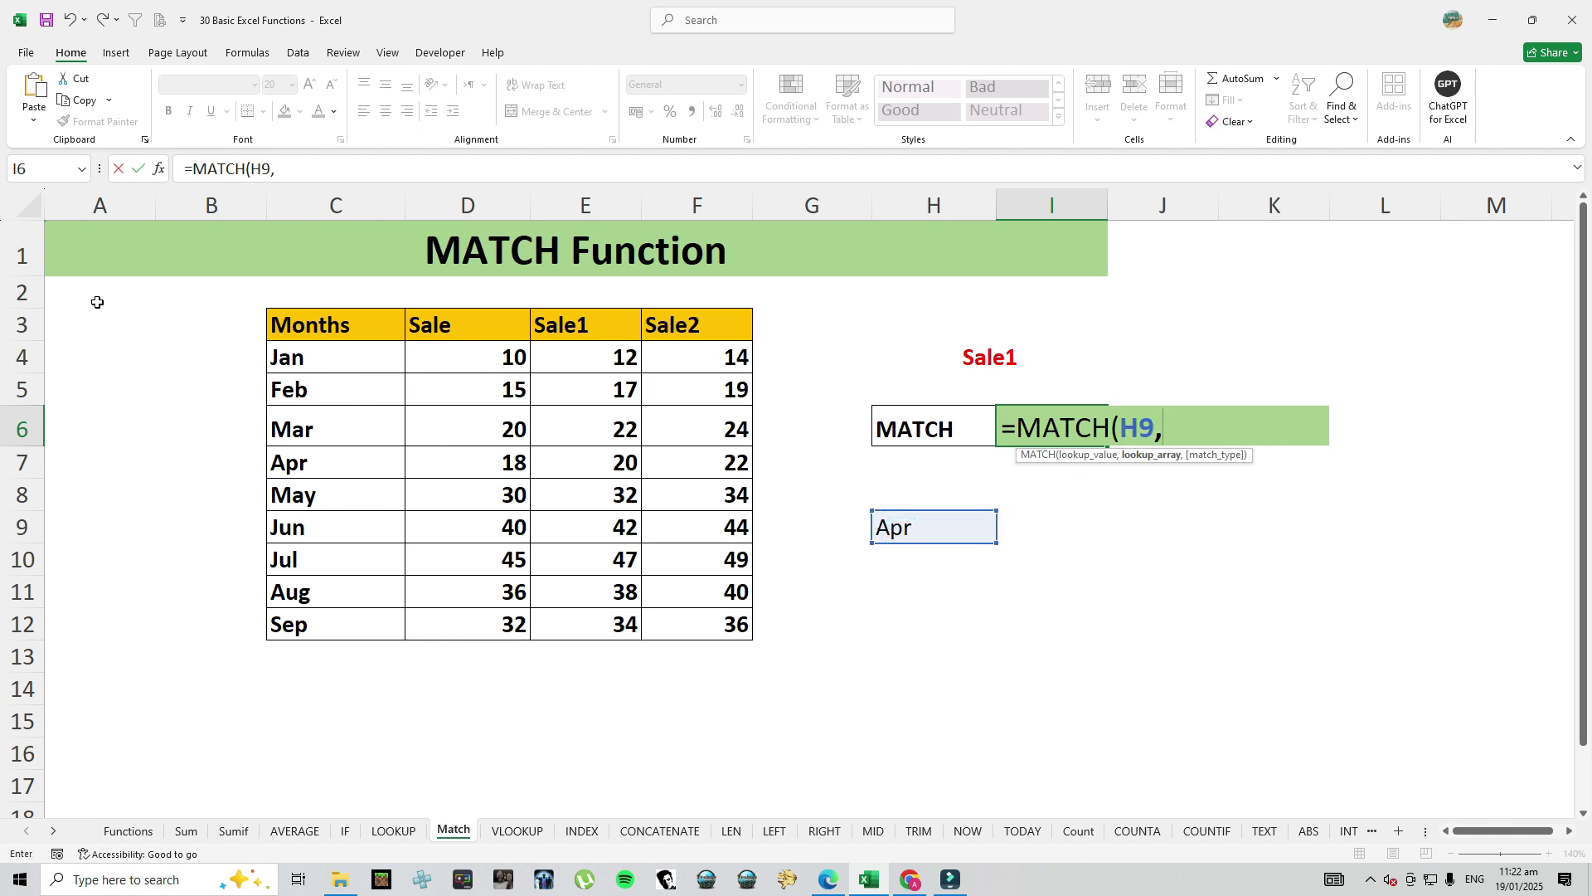
{"action": "left_click_drag", "start_coordinate": [326, 358], "coordinate": [340, 619]}
{"action": "type", "text": ","}
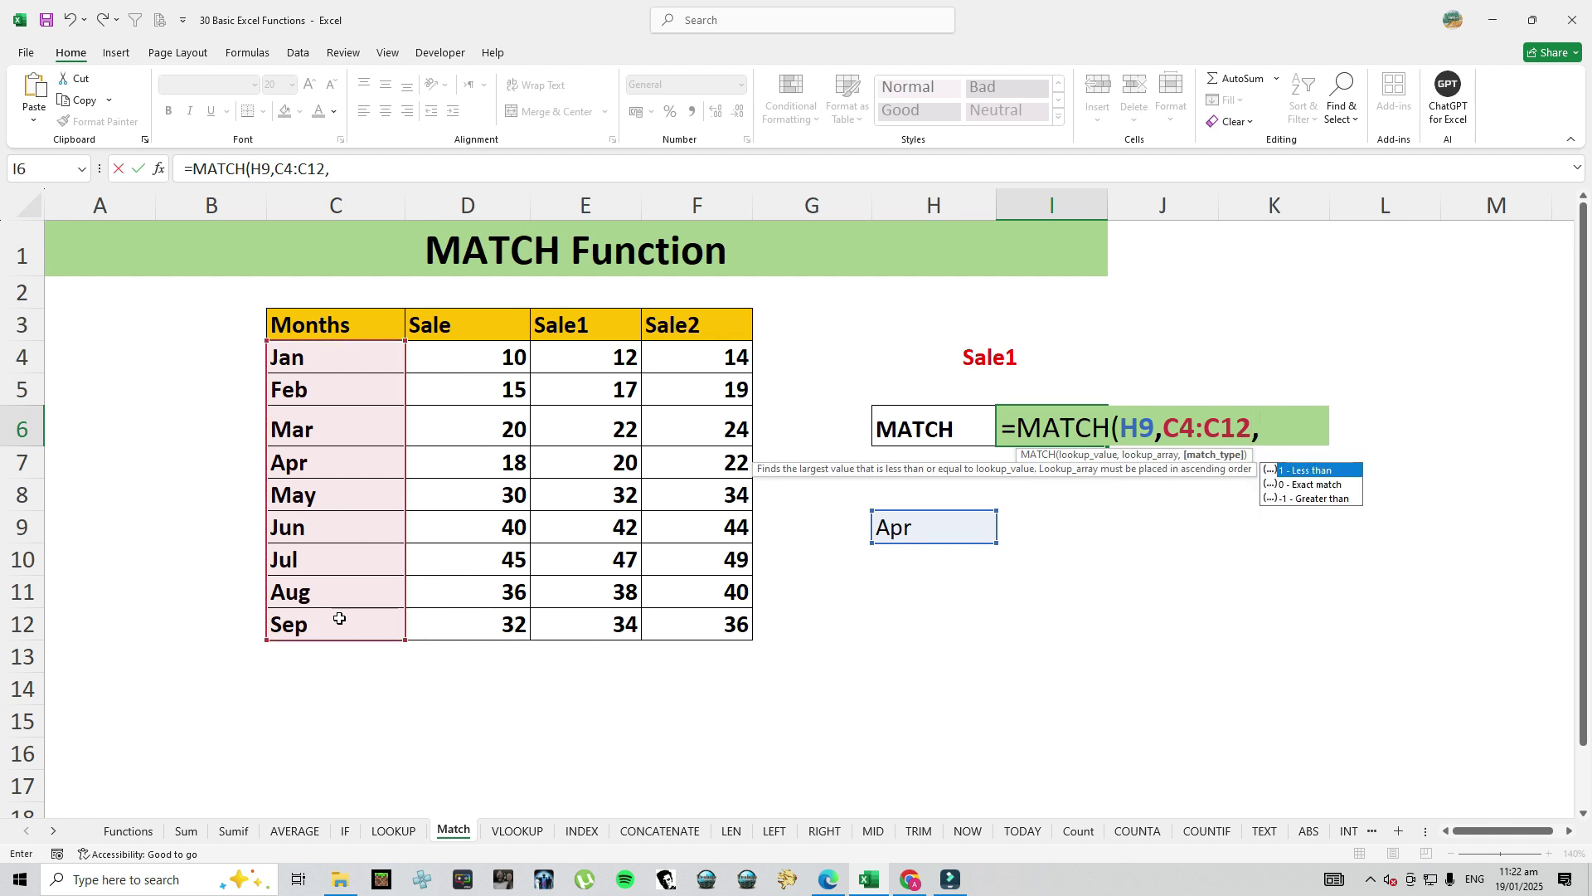
{"action": "type", "text": "0)"}
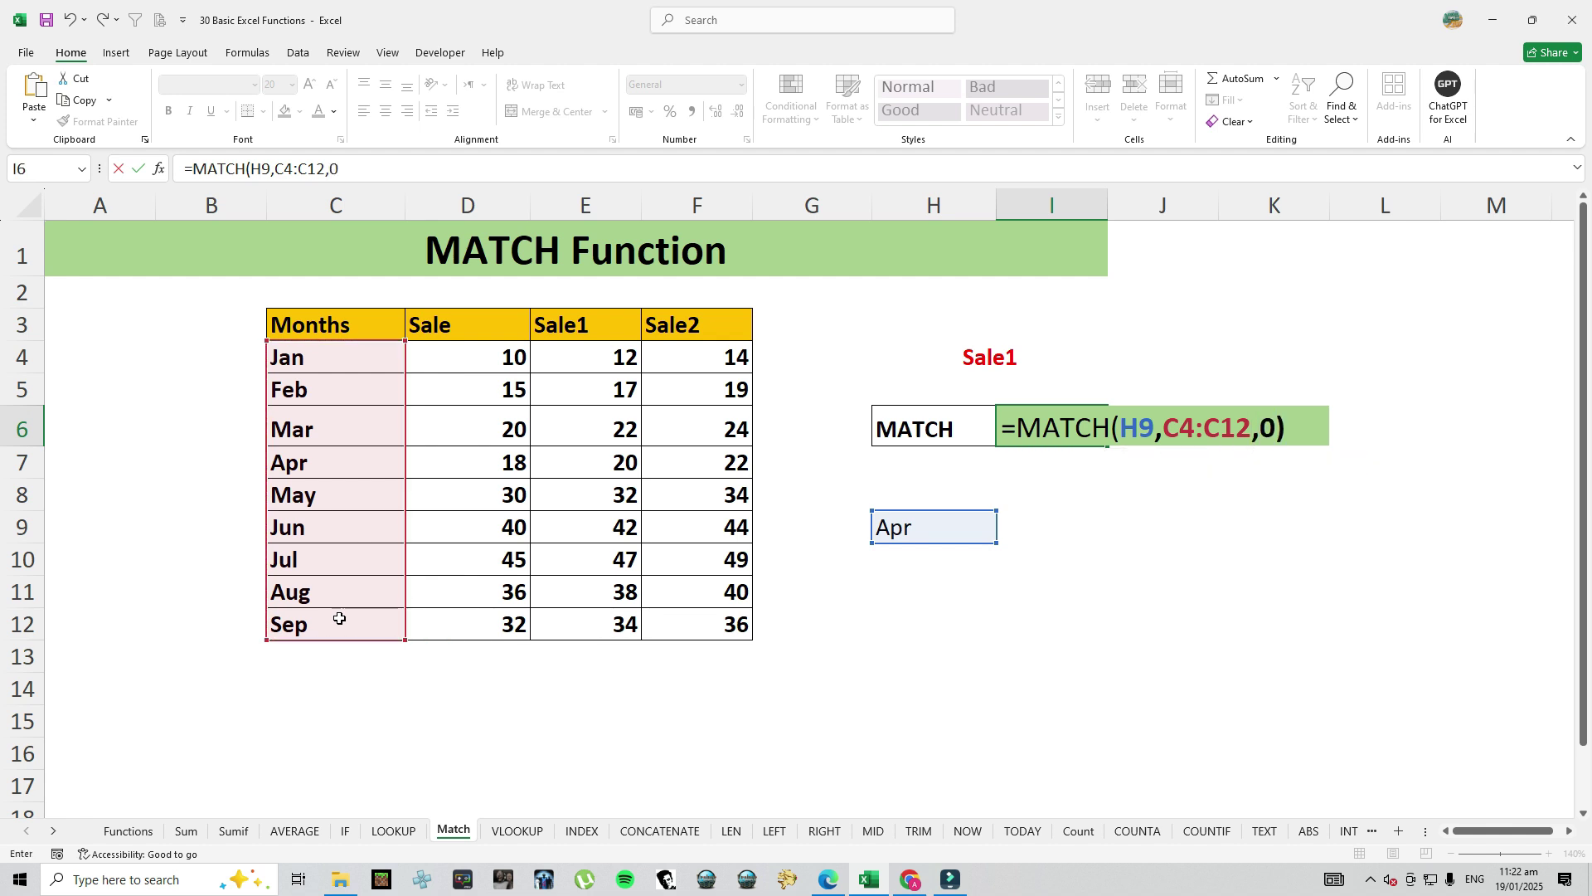
{"action": "key", "text": "Return"}
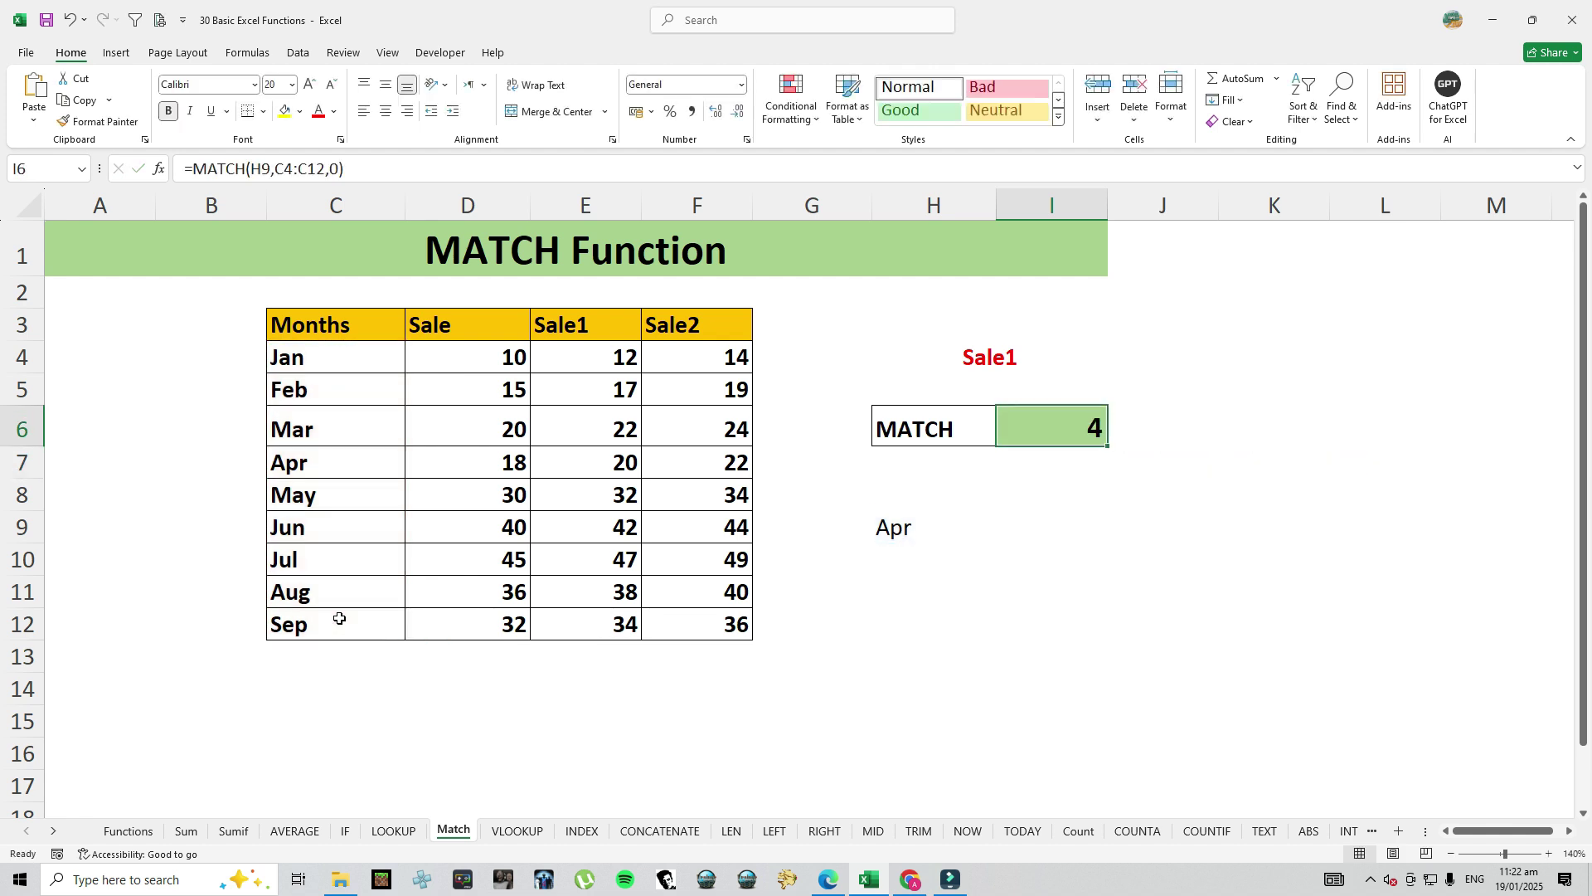
Change the month in C7 to jul and the month in C10 to Apr
{"action": "left_click", "coordinate": [897, 531]}
{"action": "left_click", "coordinate": [314, 461]}
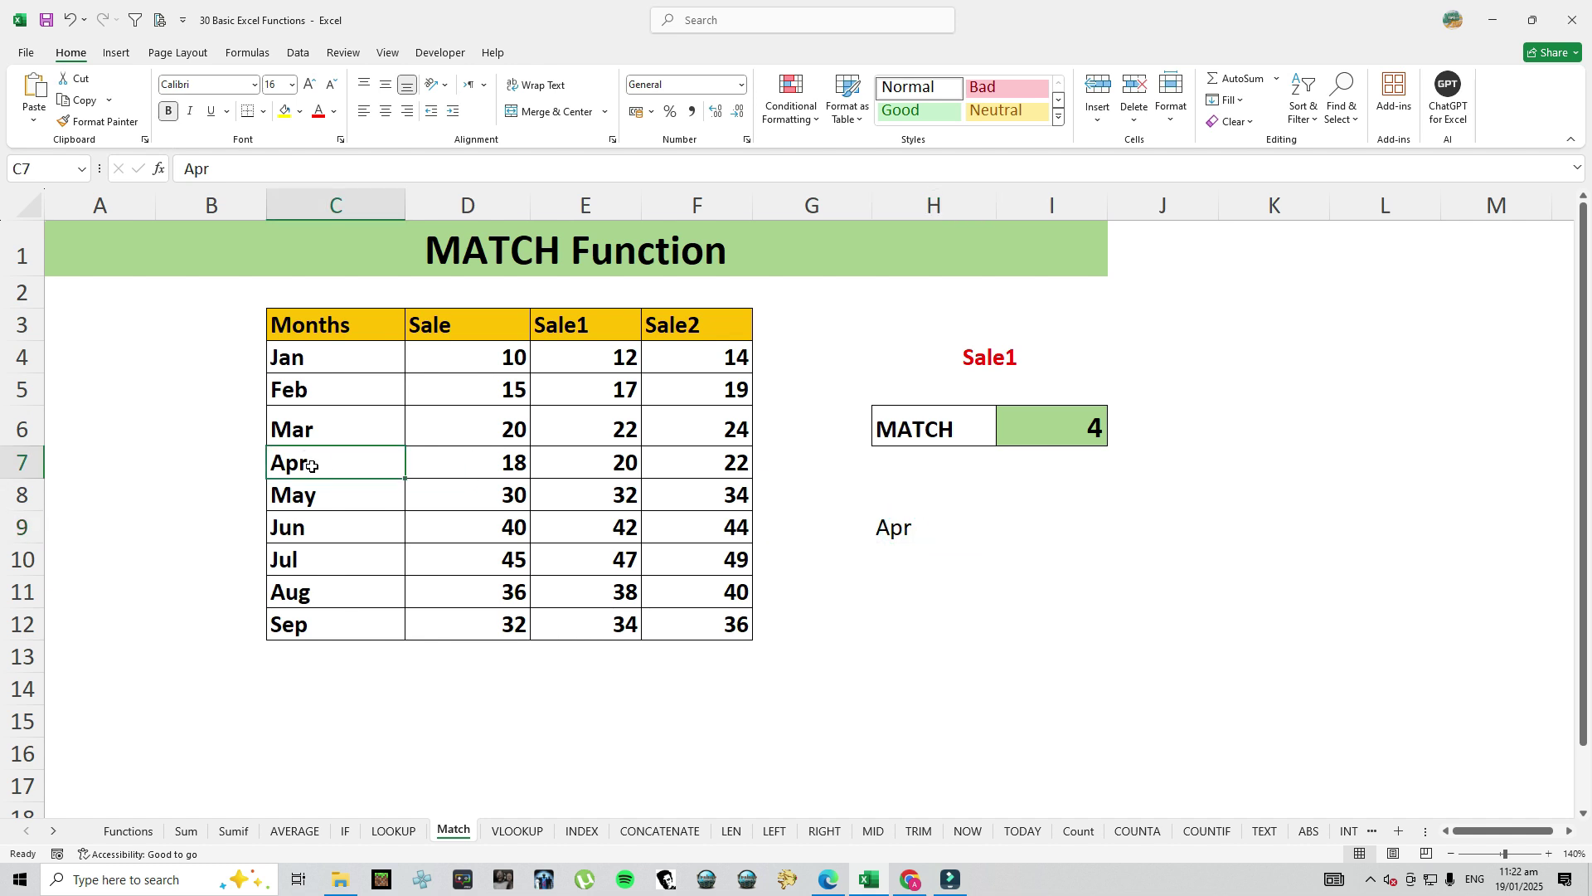
{"action": "left_click", "coordinate": [322, 628]}
{"action": "left_click", "coordinate": [308, 458]}
{"action": "type", "text": "jul"}
{"action": "key", "text": "Return"}
{"action": "key", "text": "Down"}
{"action": "key", "text": "Down"}
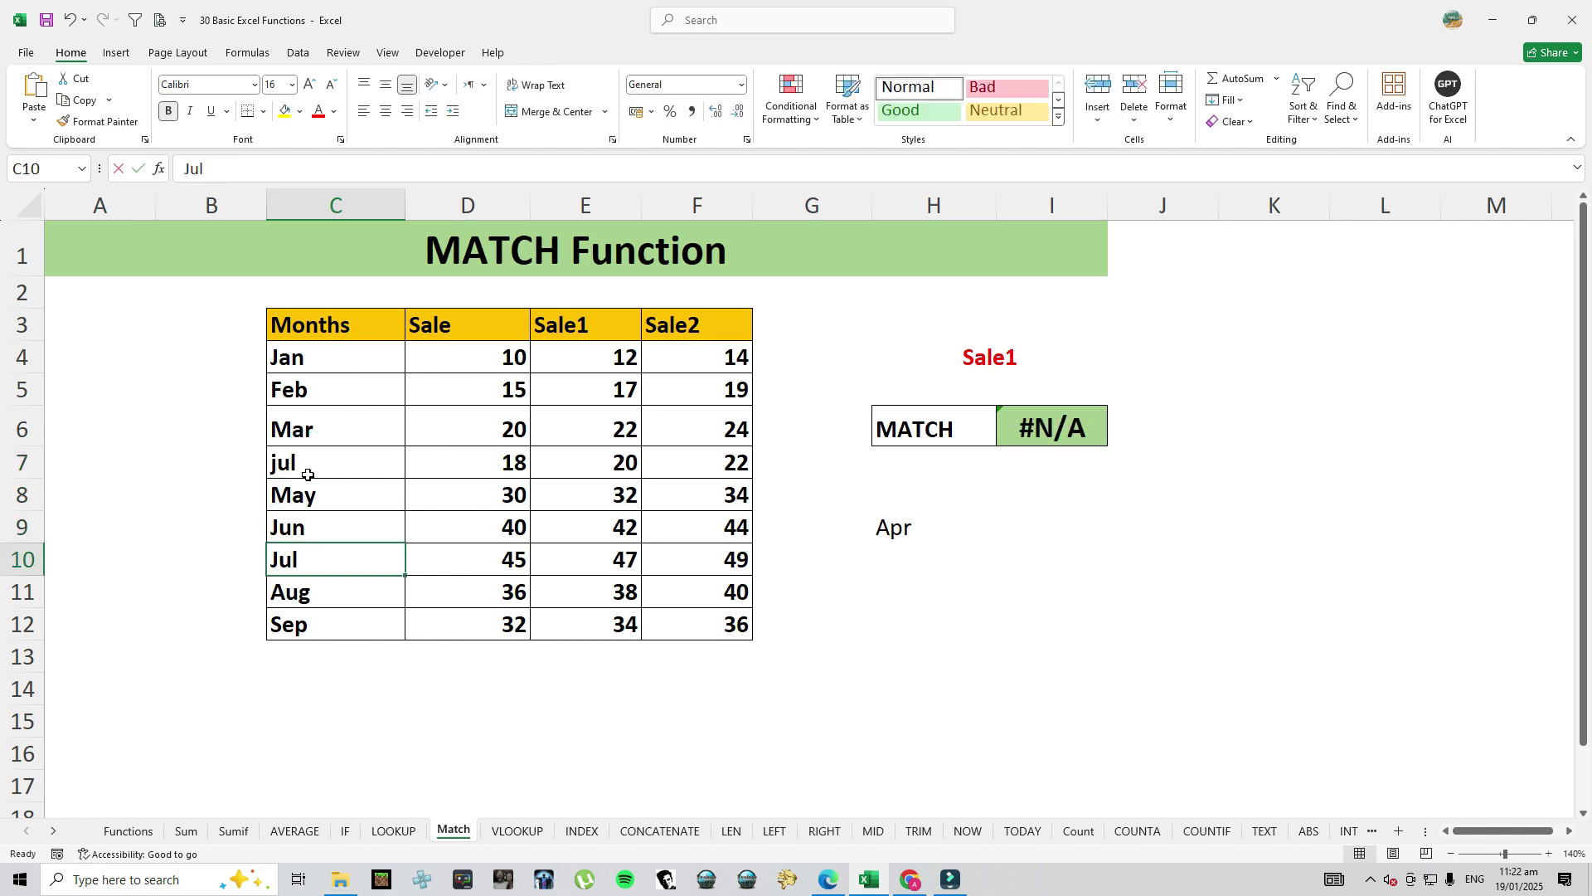
{"action": "type", "text": "Apr"}
{"action": "key", "text": "Return"}
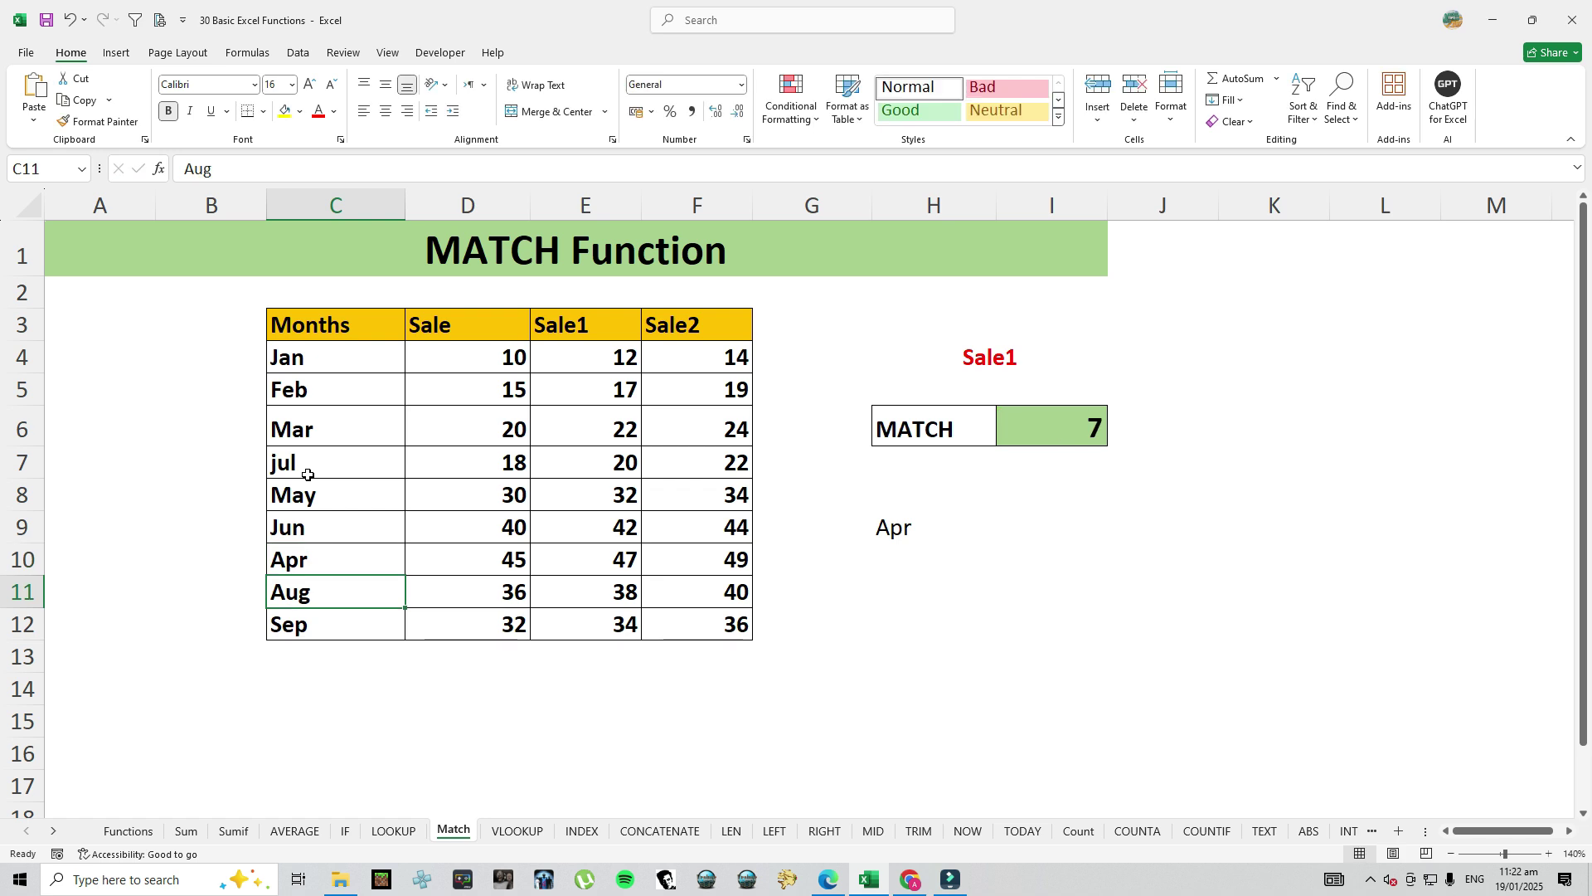
Count the month cells from C4 down to C10 and compare Apr's position with the MATCH result in I6
{"action": "left_click", "coordinate": [881, 527]}
{"action": "left_click", "coordinate": [337, 362]}
{"action": "left_click", "coordinate": [335, 390]}
{"action": "left_click", "coordinate": [333, 419]}
{"action": "left_click", "coordinate": [331, 458]}
{"action": "left_click", "coordinate": [329, 489]}
{"action": "left_click", "coordinate": [320, 529]}
{"action": "left_click", "coordinate": [321, 556]}
{"action": "left_click", "coordinate": [1051, 444]}
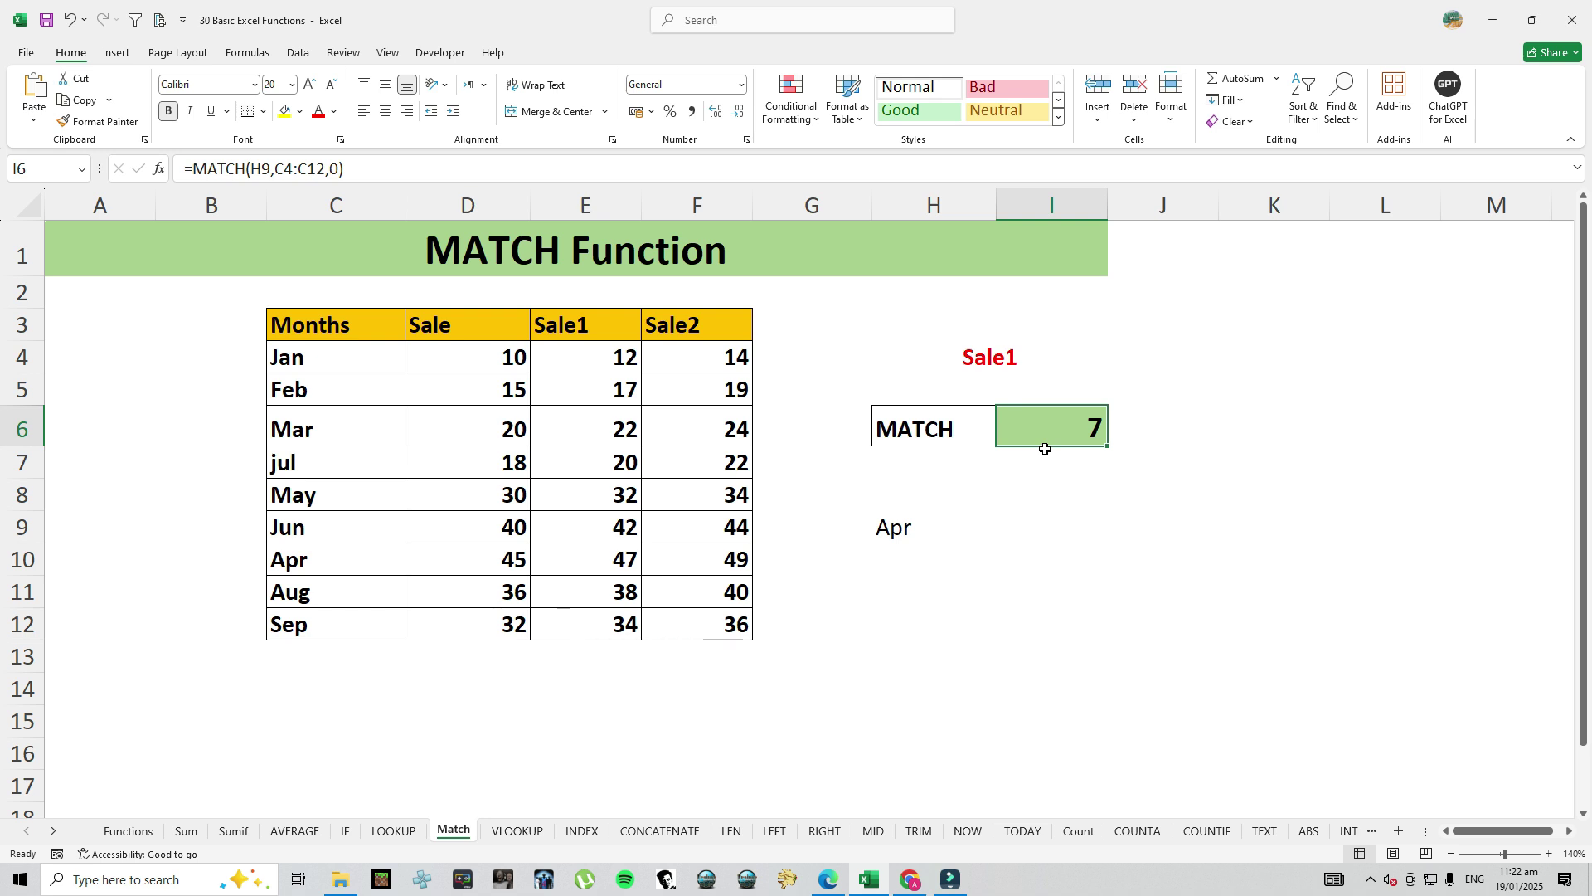
On the VLOOKUP sheet, start a VLOOKUP formula in I6 with lookup value H4 and absolute table range $C$3:$F$12
{"action": "left_click", "coordinate": [517, 831]}
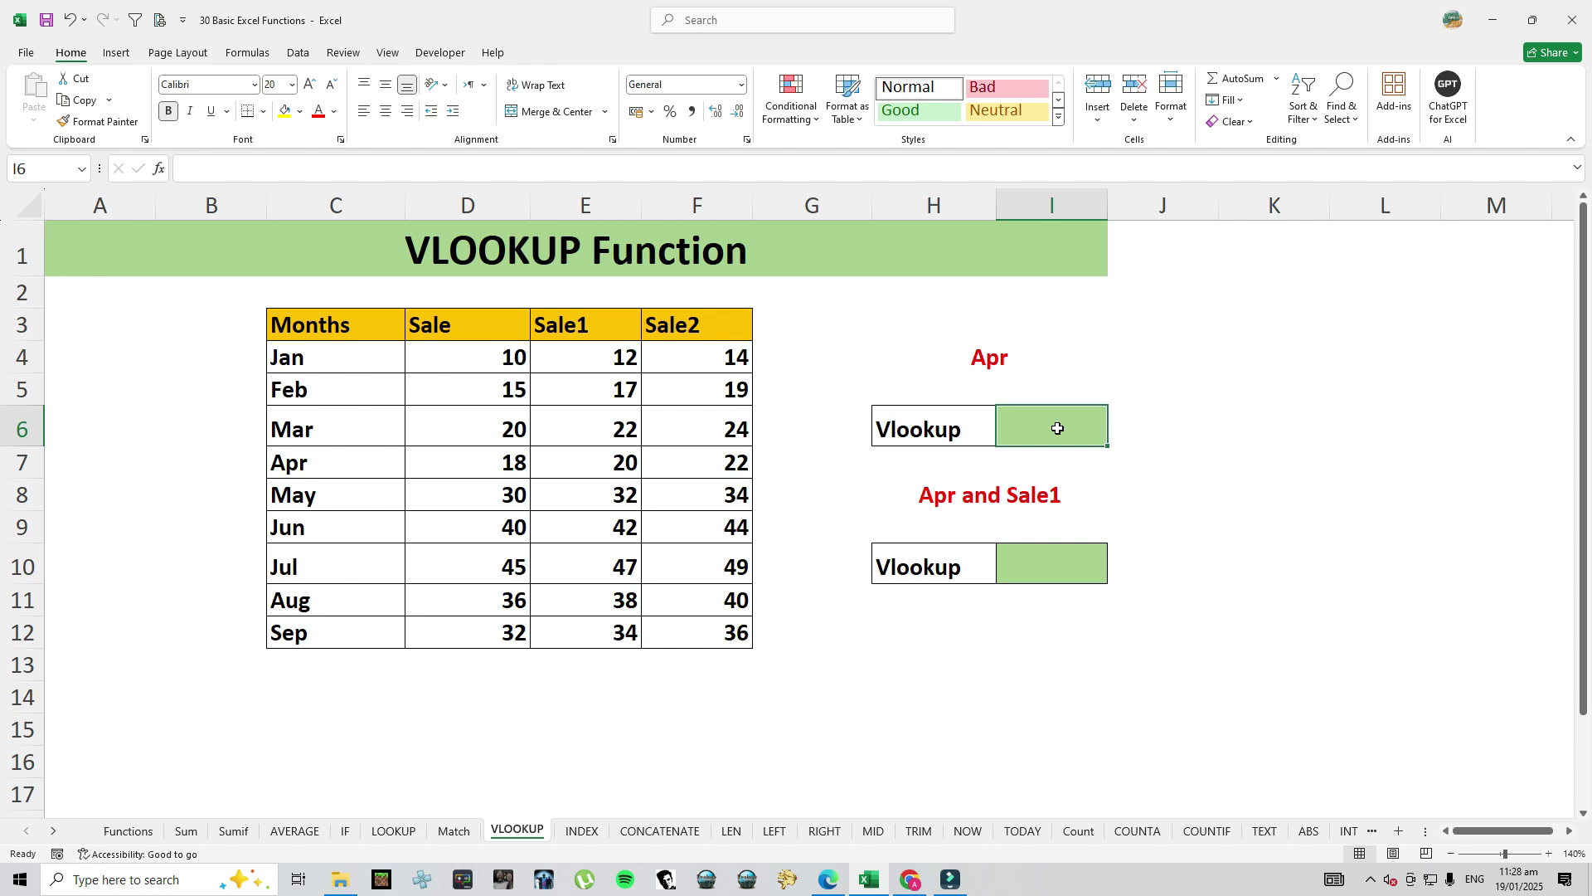
{"action": "type", "text": "="}
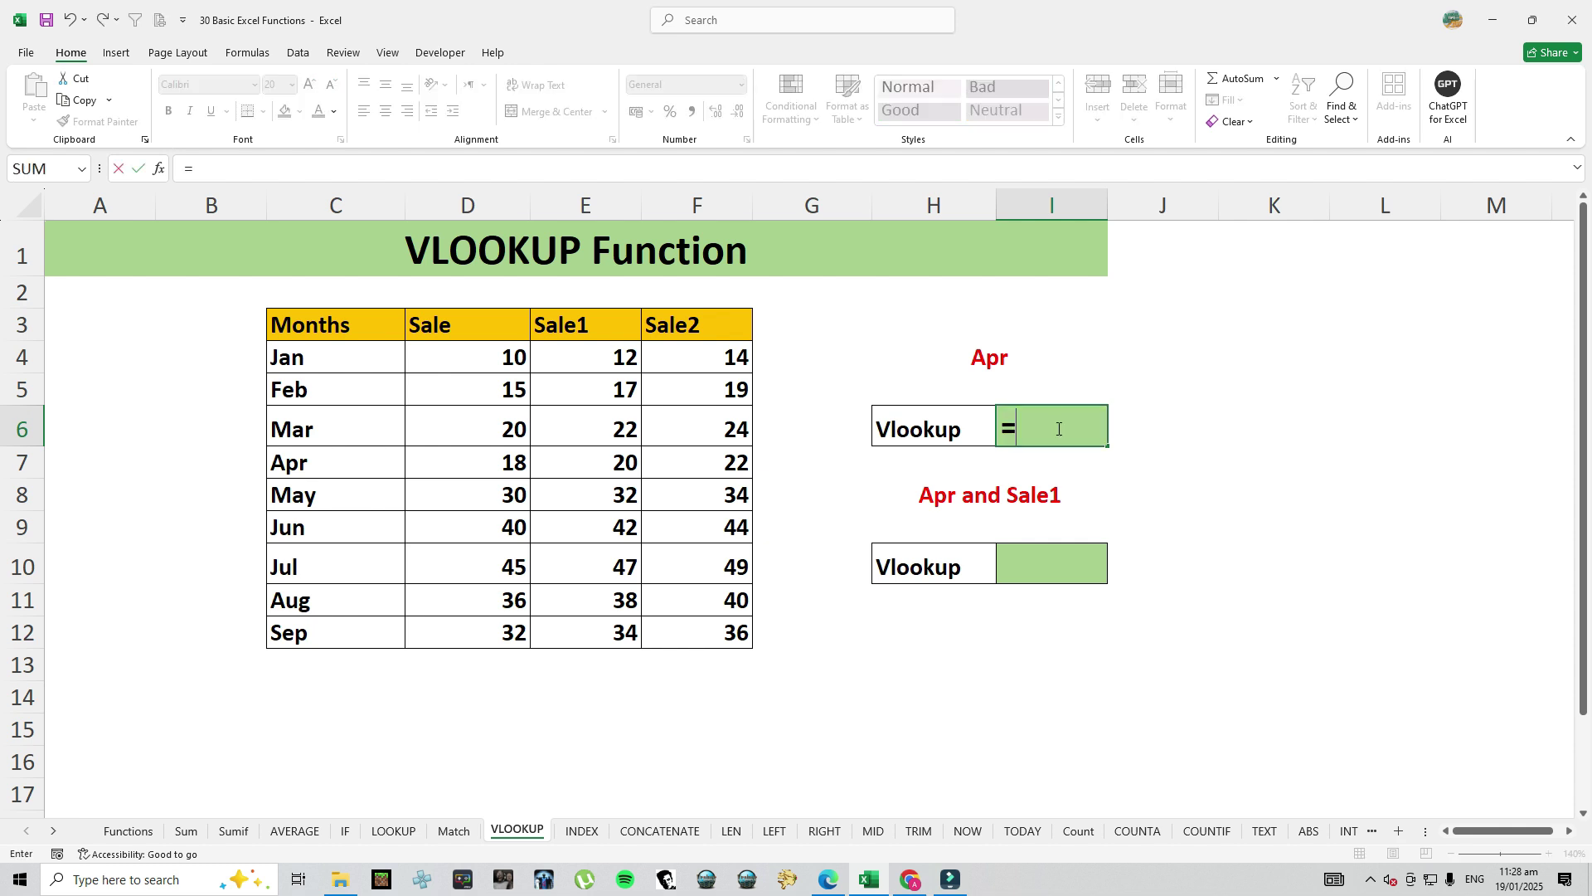
{"action": "type", "text": "vlo"}
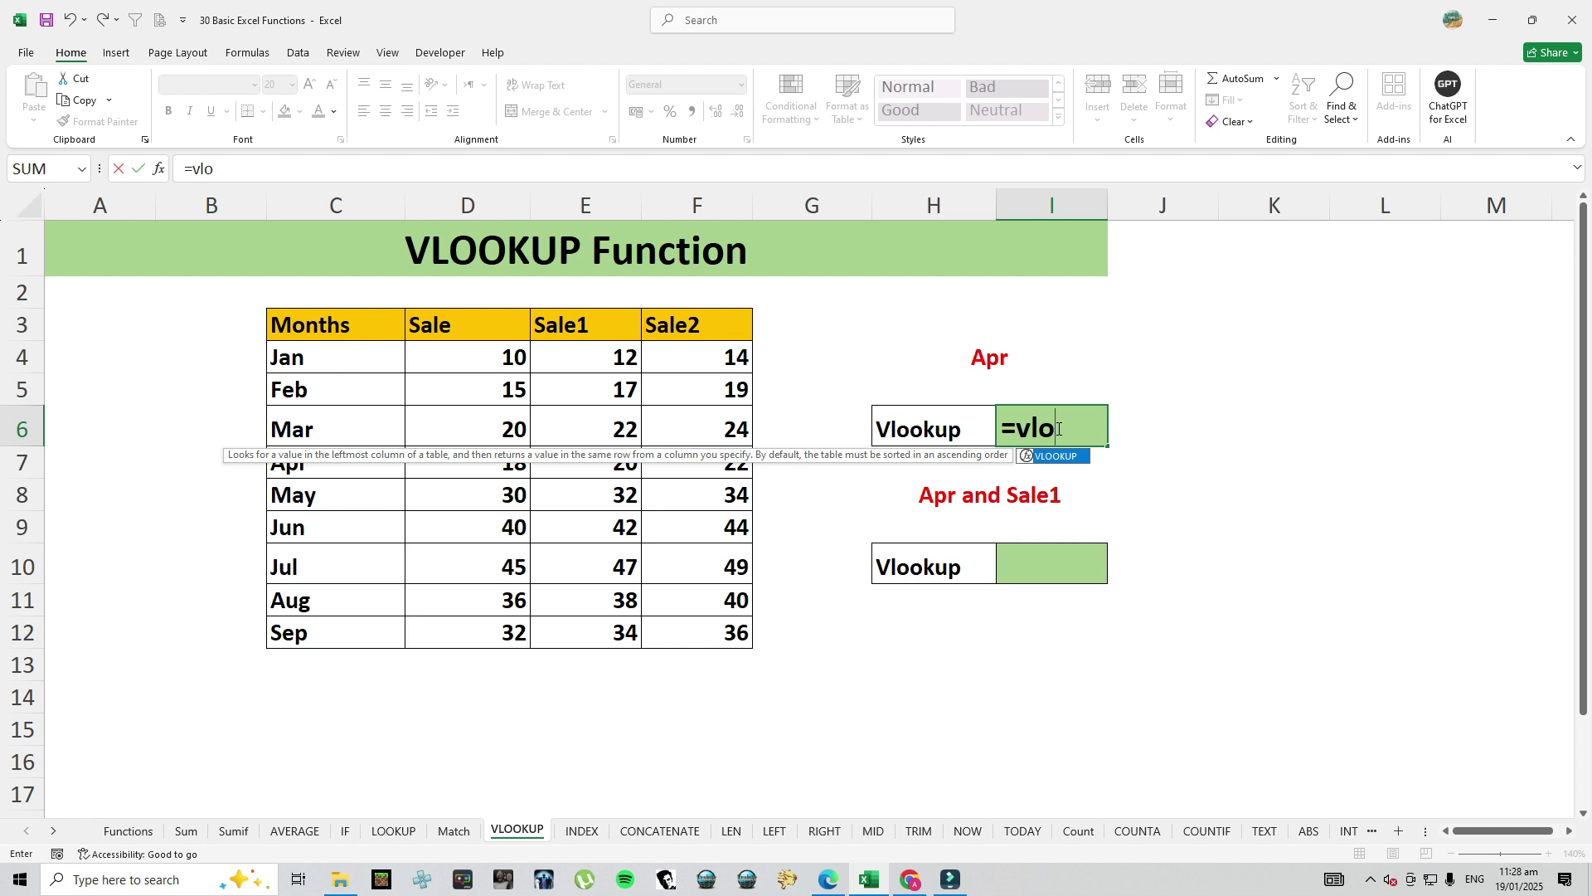
{"action": "key", "text": "Tab"}
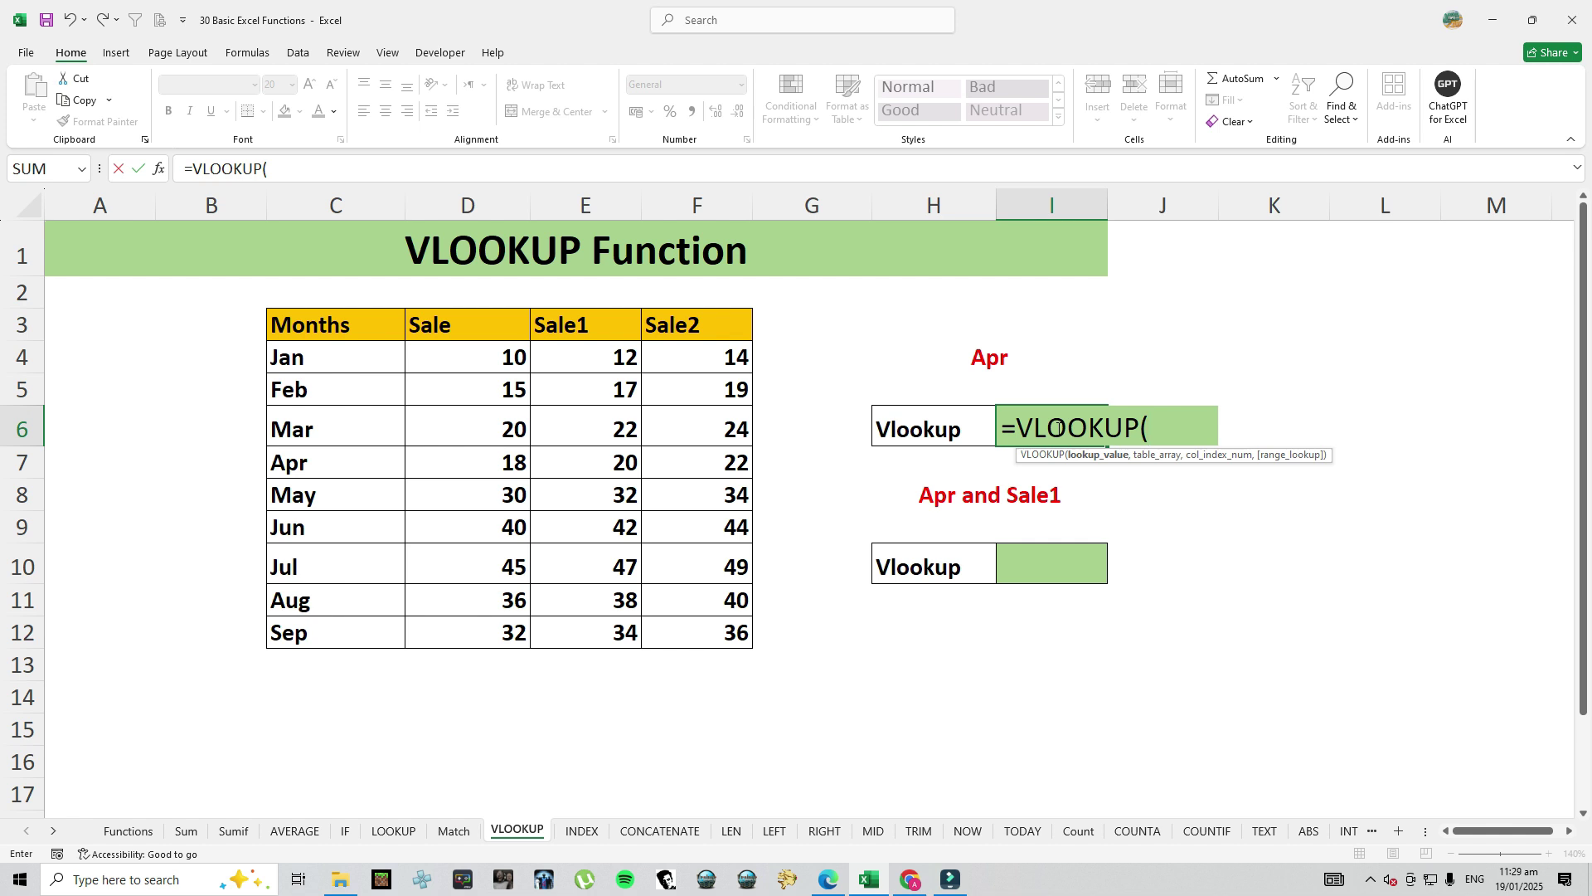
{"action": "left_click", "coordinate": [1000, 362]}
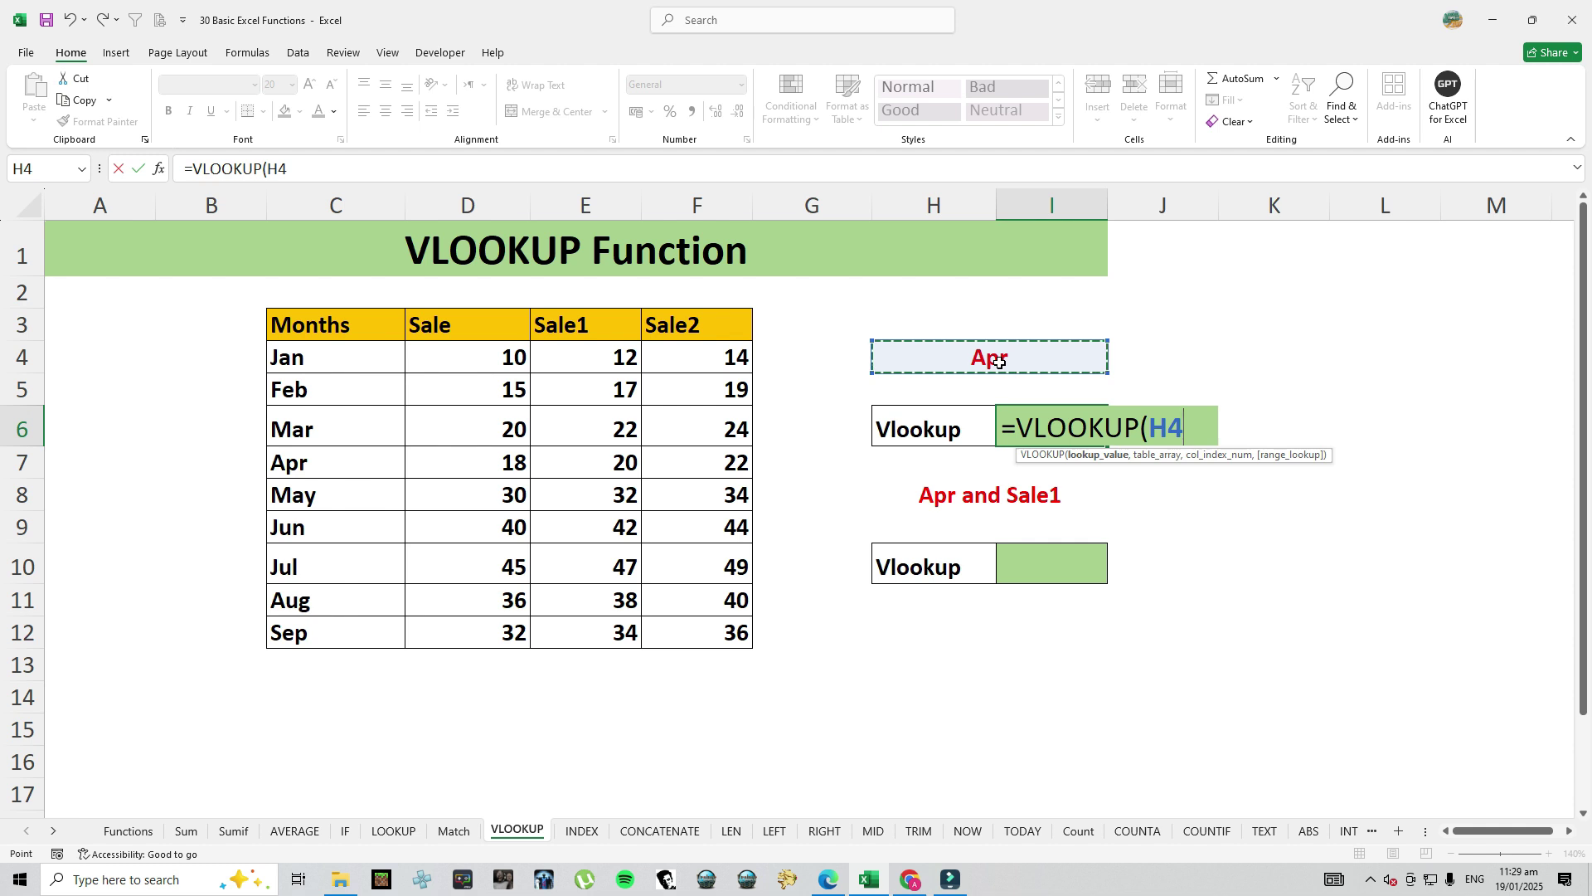
{"action": "type", "text": ","}
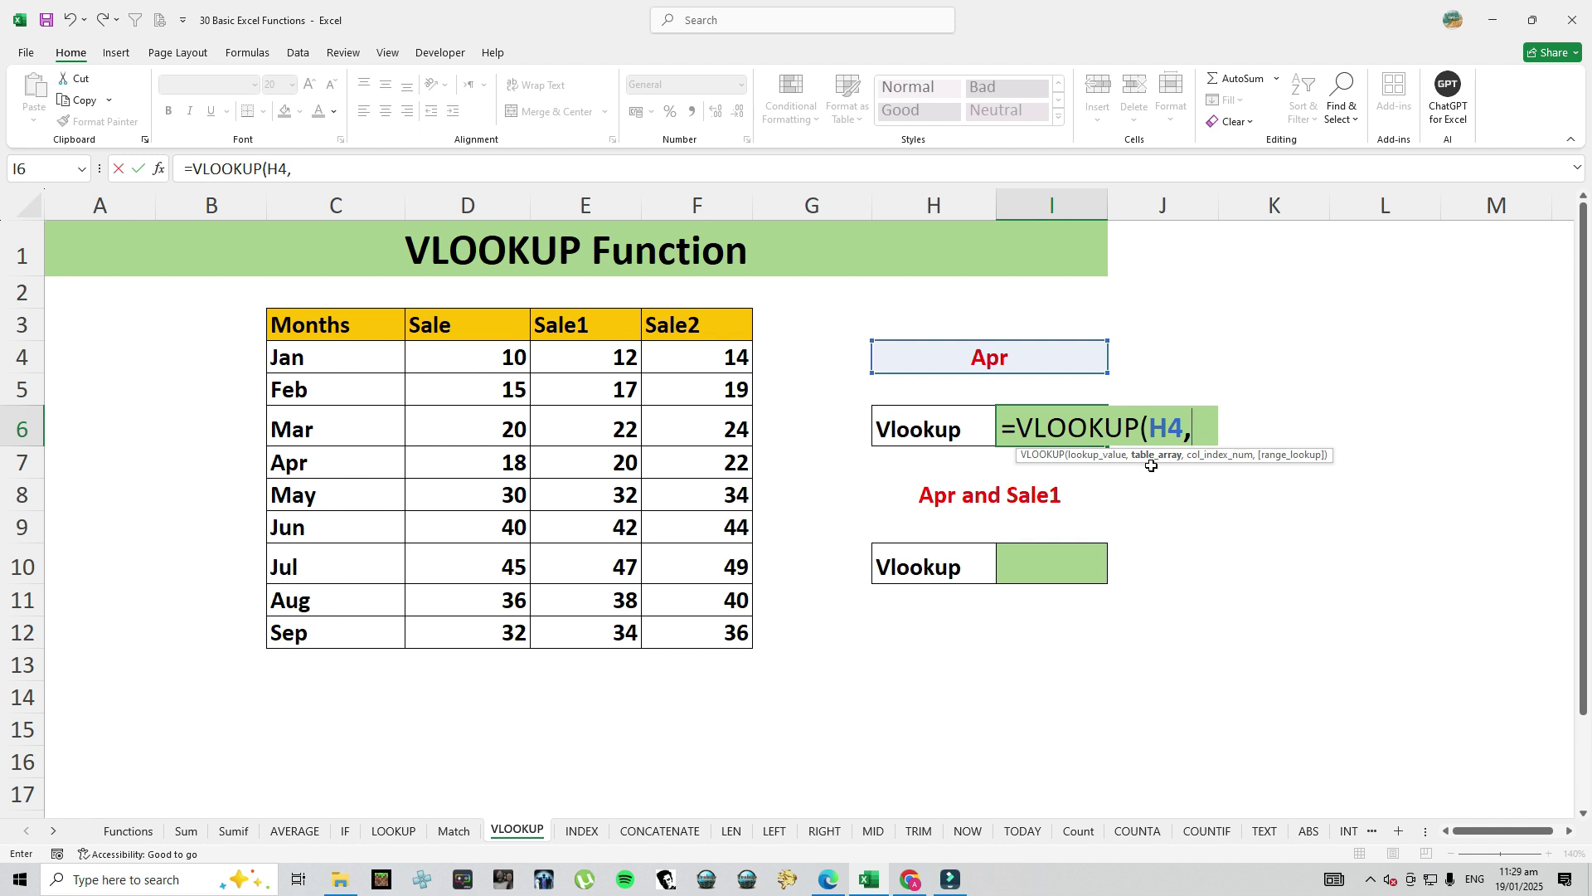
{"action": "left_click_drag", "start_coordinate": [299, 330], "coordinate": [705, 627]}
{"action": "key", "text": "F4"}
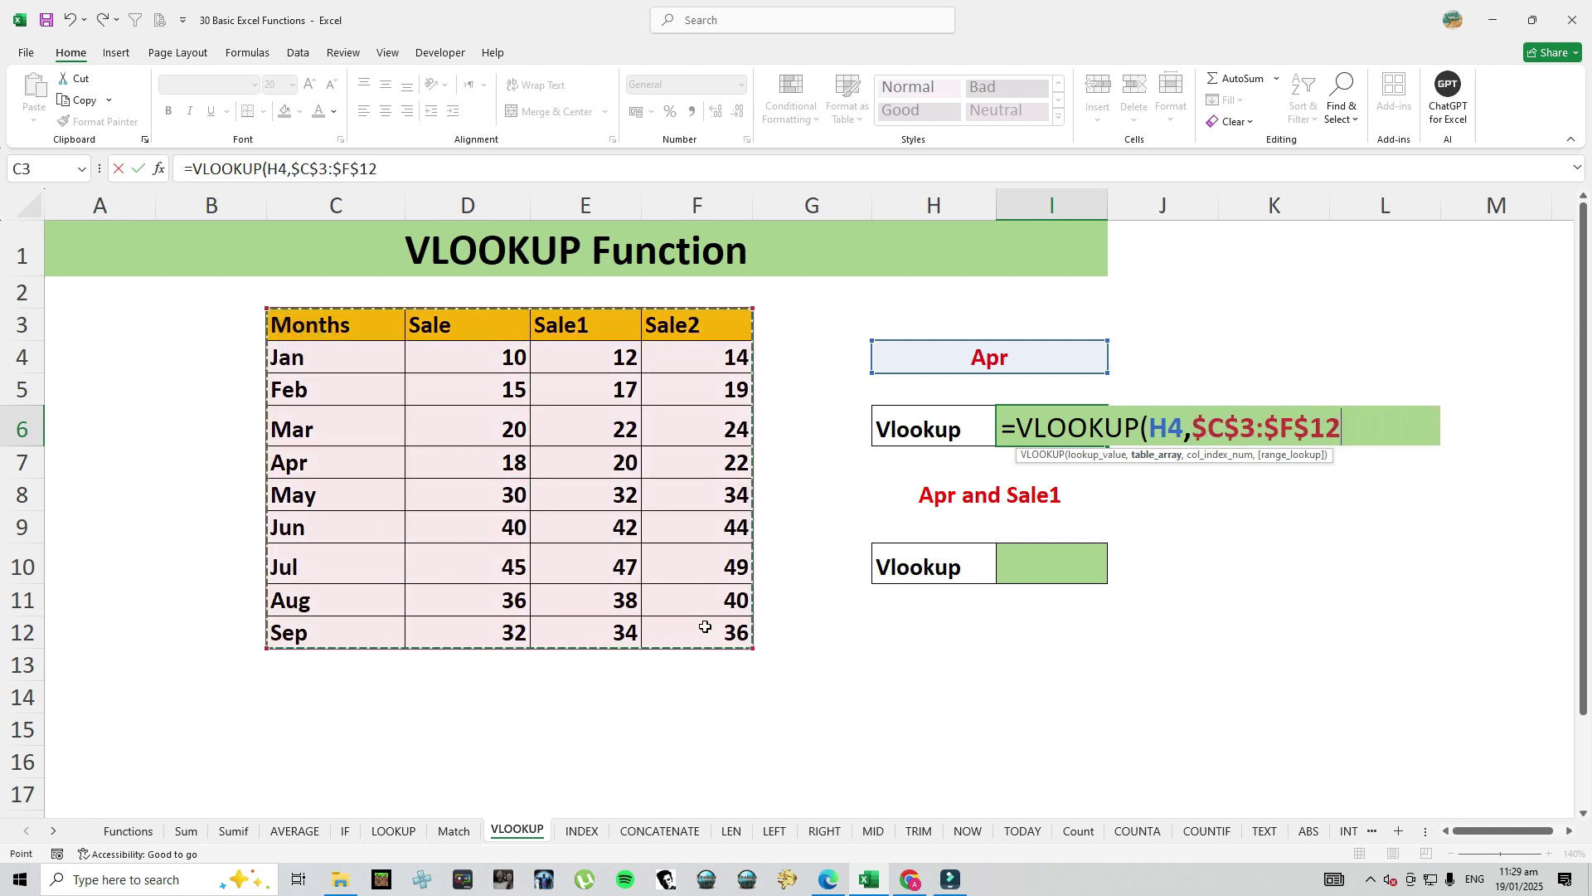
Complete the VLOOKUP formula in I6 with column index 2 and range lookup 0, and check it against Apr's Sale value
{"action": "type", "text": ","}
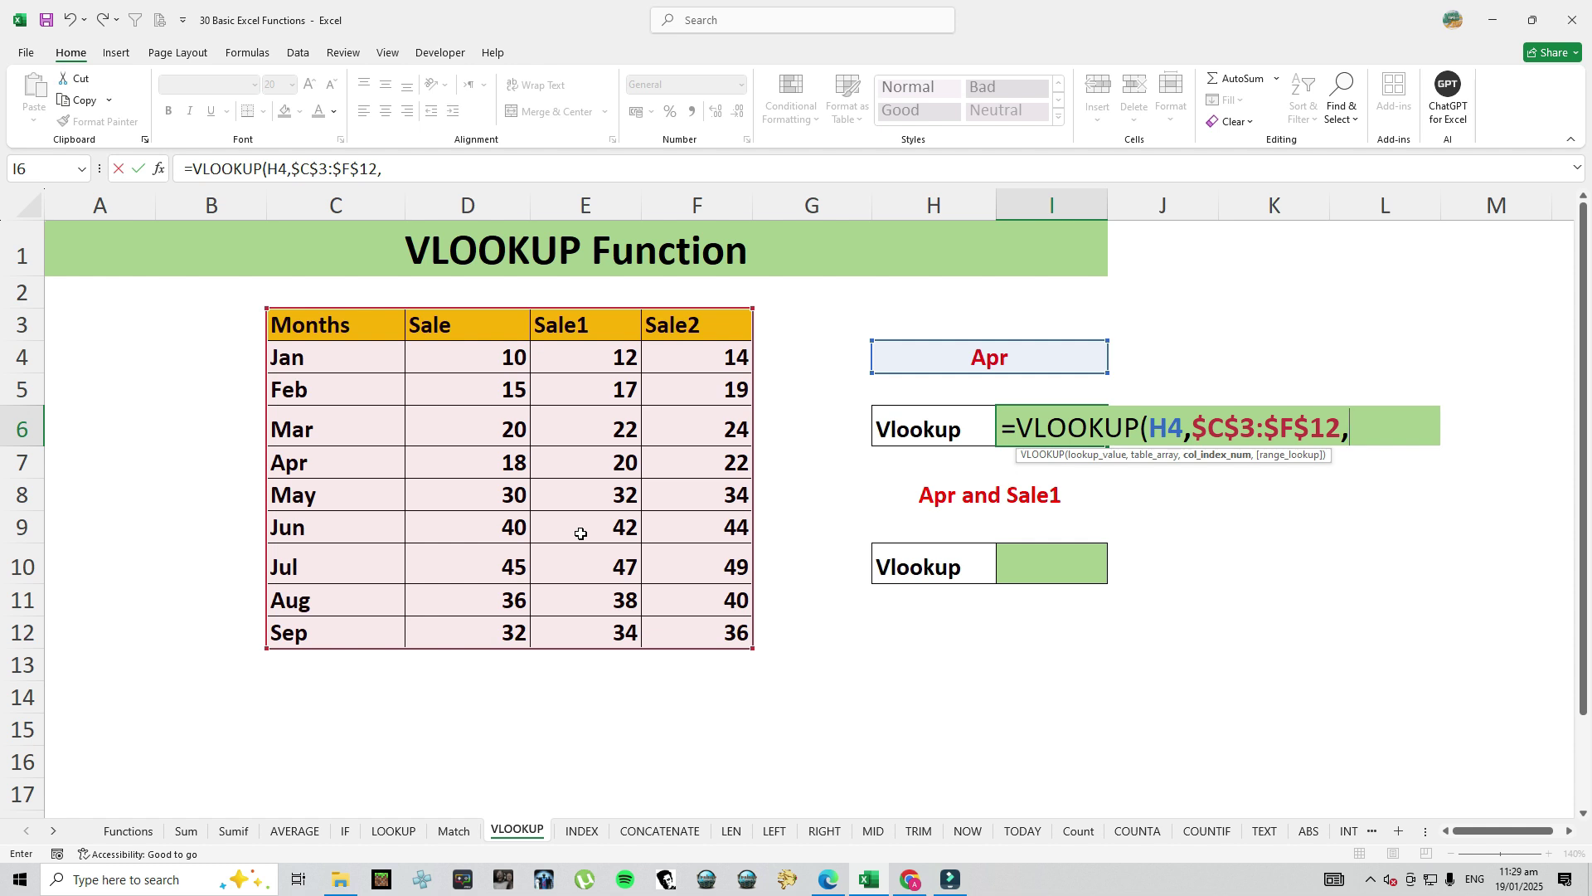
{"action": "type", "text": "2"}
{"action": "type", "text": ","}
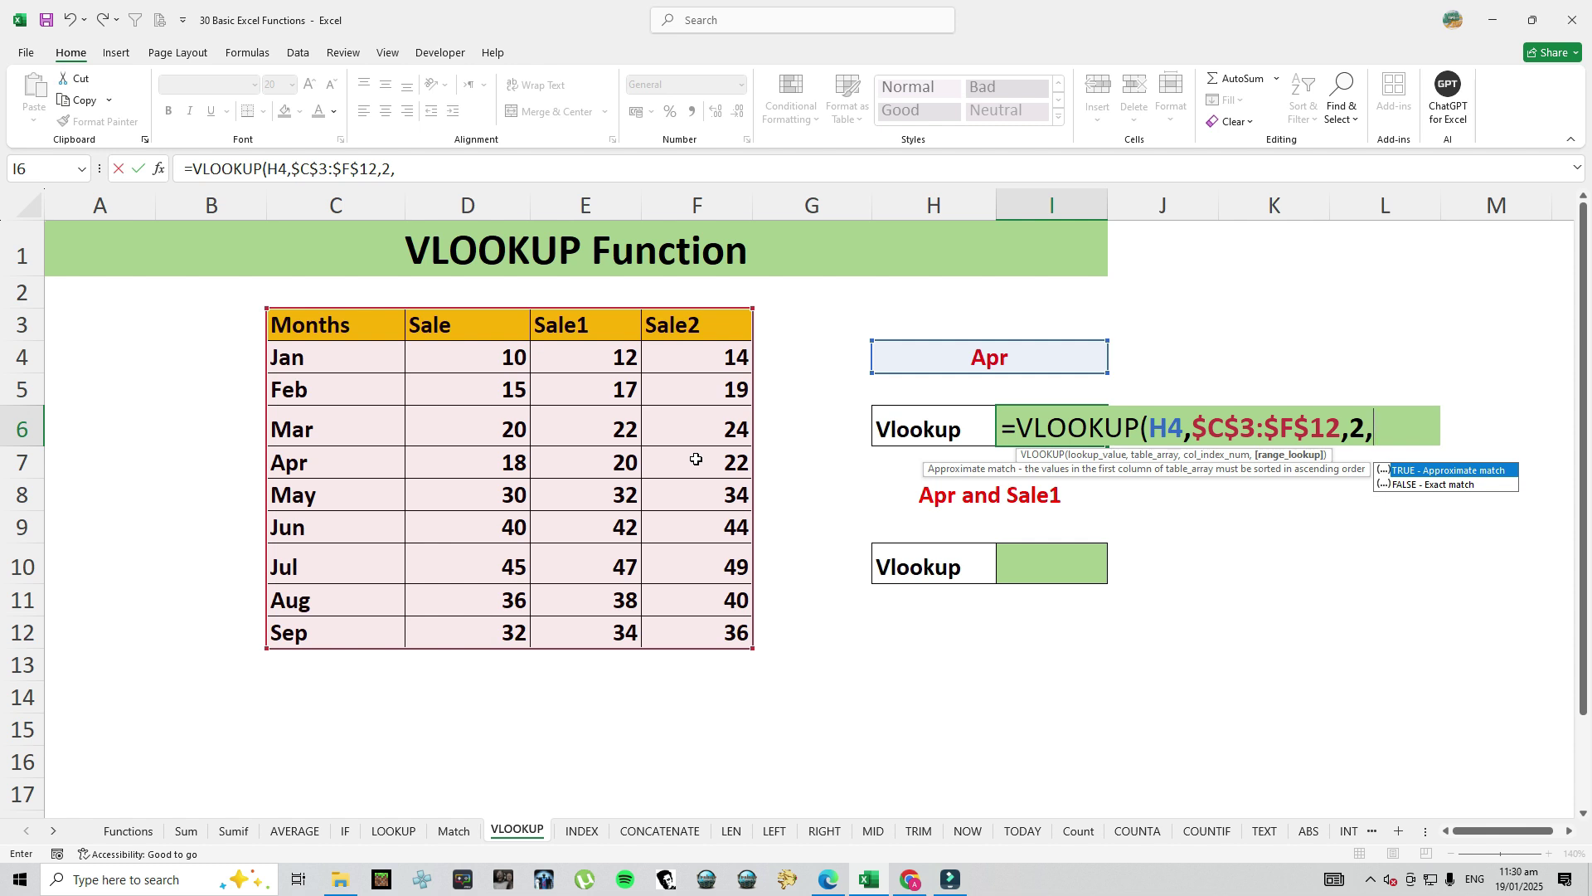
{"action": "type", "text": ","}
{"action": "key", "text": "BackSpace"}
{"action": "type", "text": "0)"}
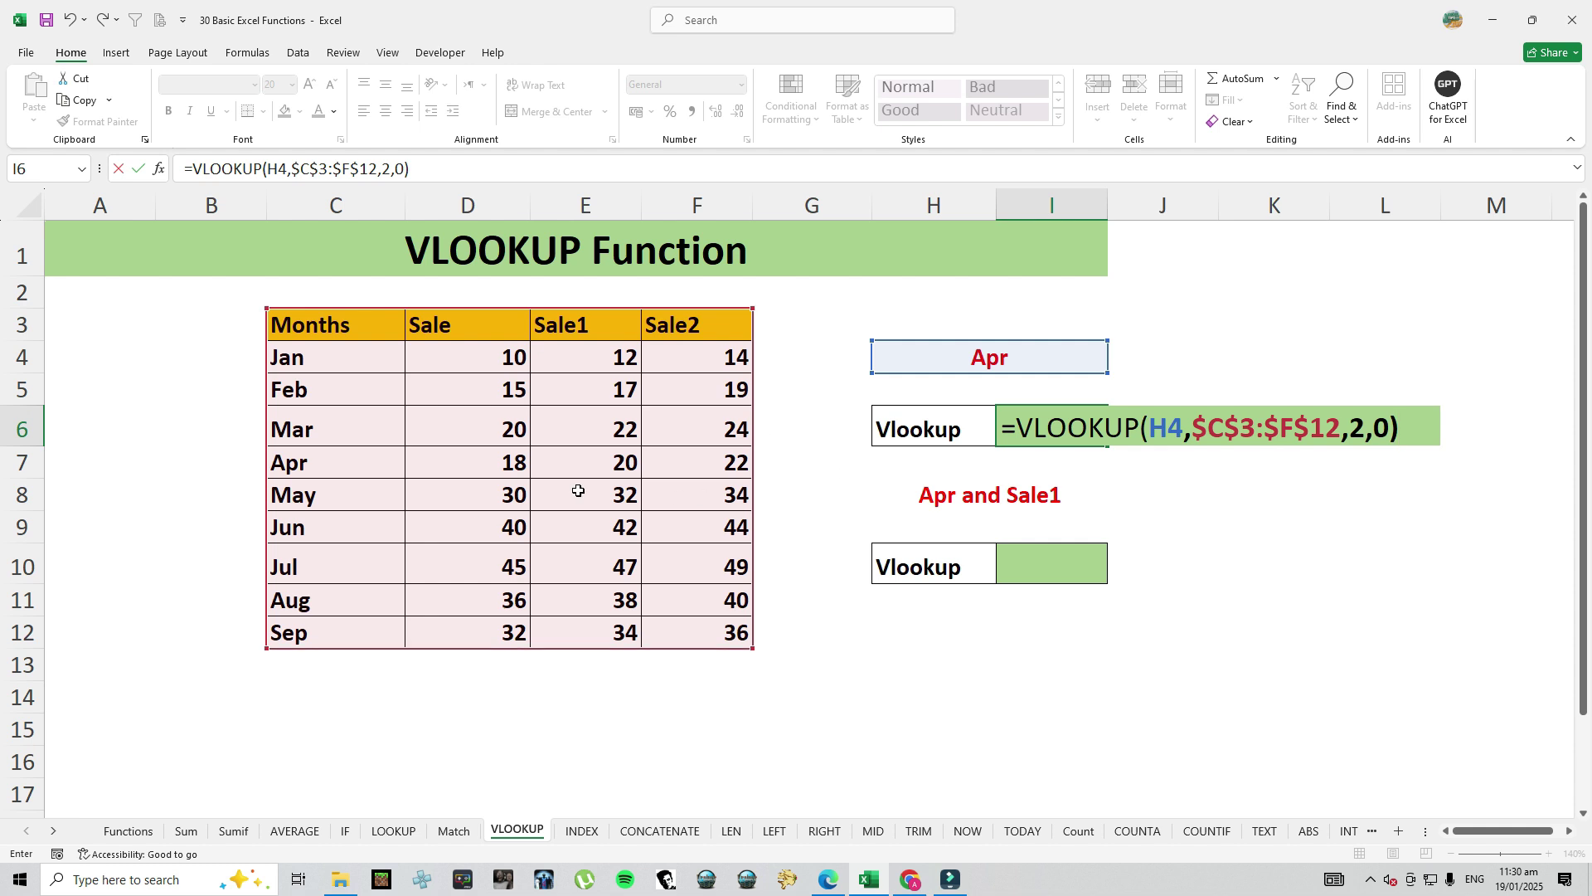
{"action": "key", "text": "Return"}
{"action": "left_click_drag", "start_coordinate": [286, 466], "coordinate": [444, 469]}
{"action": "left_click", "coordinate": [487, 466]}
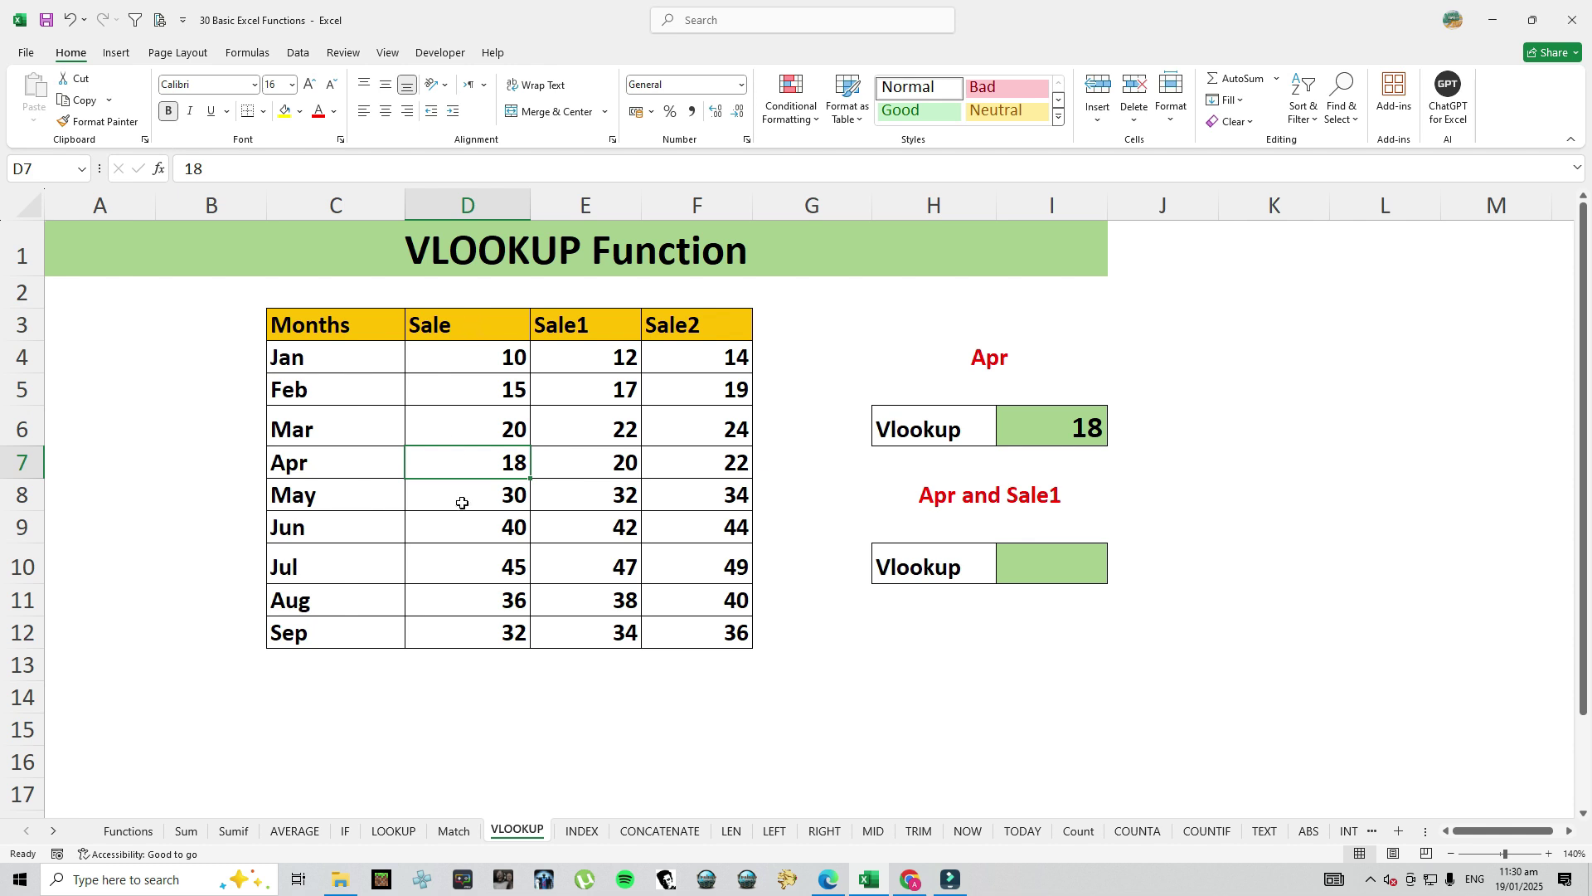
Change the column index of the VLOOKUP formula in I6 to 3 and compare the result with Apr's Sale1 value
{"action": "left_click", "coordinate": [1034, 429]}
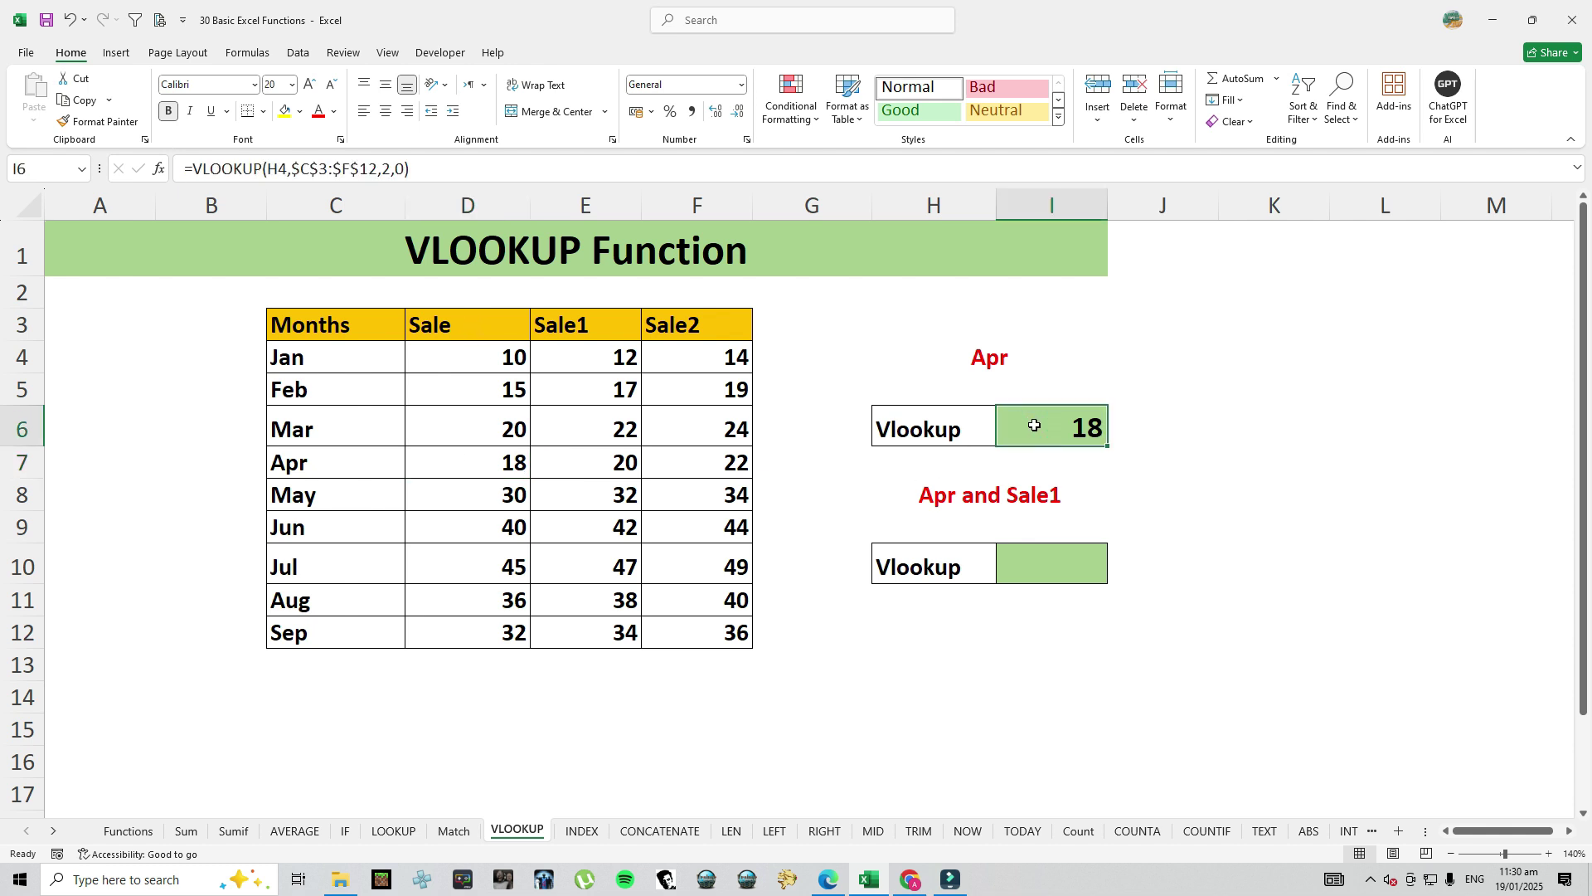
{"action": "double_click", "coordinate": [1041, 432]}
{"action": "double_click", "coordinate": [1358, 427]}
{"action": "type", "text": "3"}
{"action": "key", "text": "Return"}
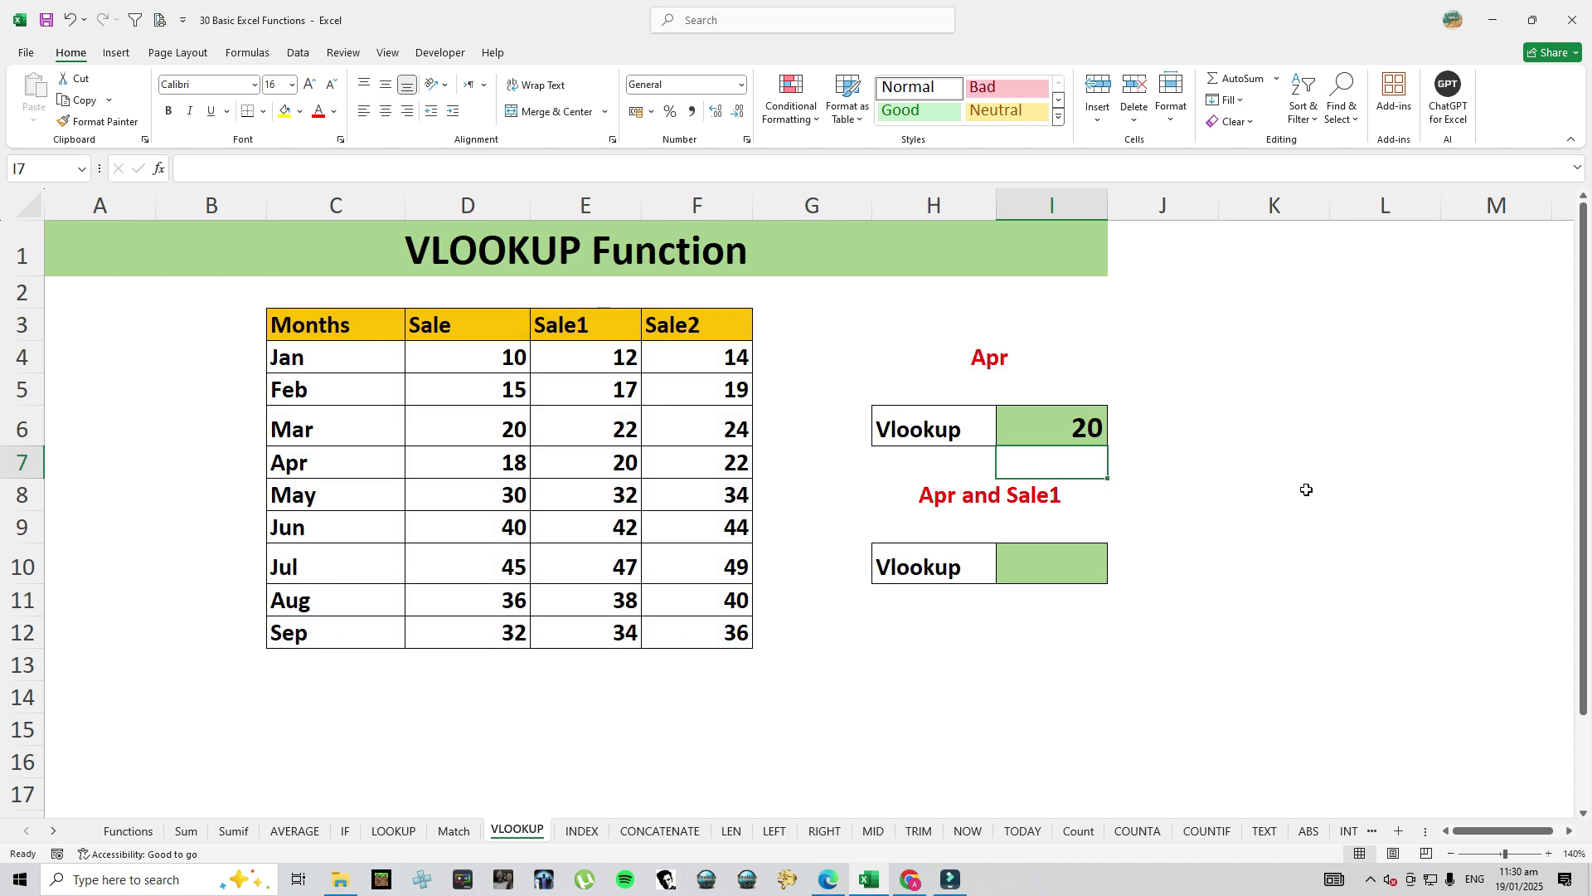
{"action": "left_click", "coordinate": [573, 471]}
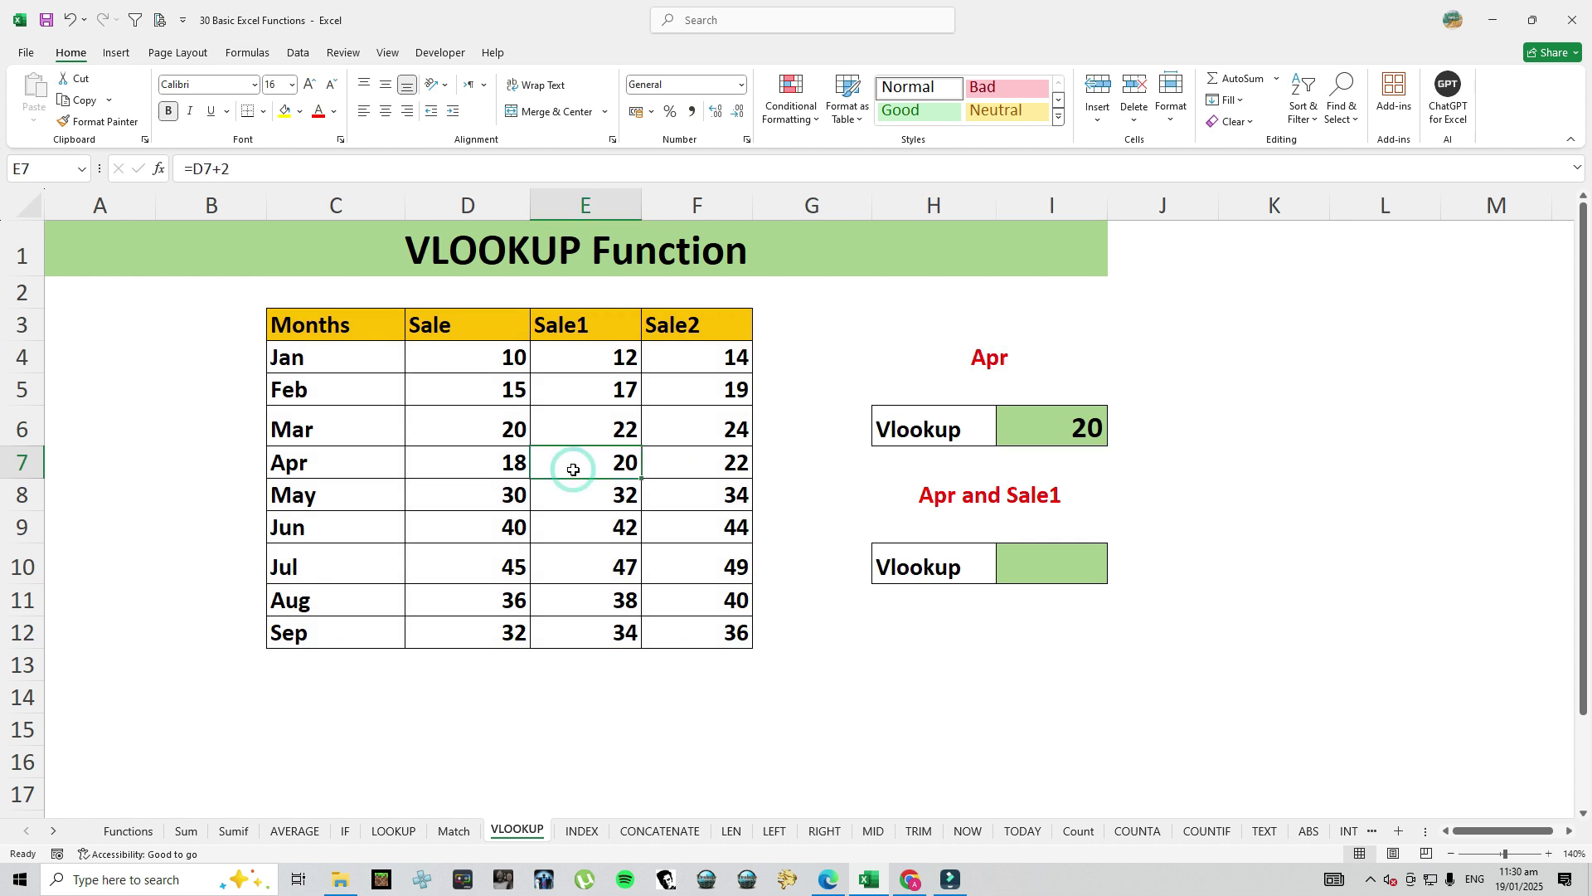
Start a VLOOKUP formula in I10 with lookup value H4 and absolute table range $C$3:$F$12
{"action": "left_click", "coordinate": [1042, 555]}
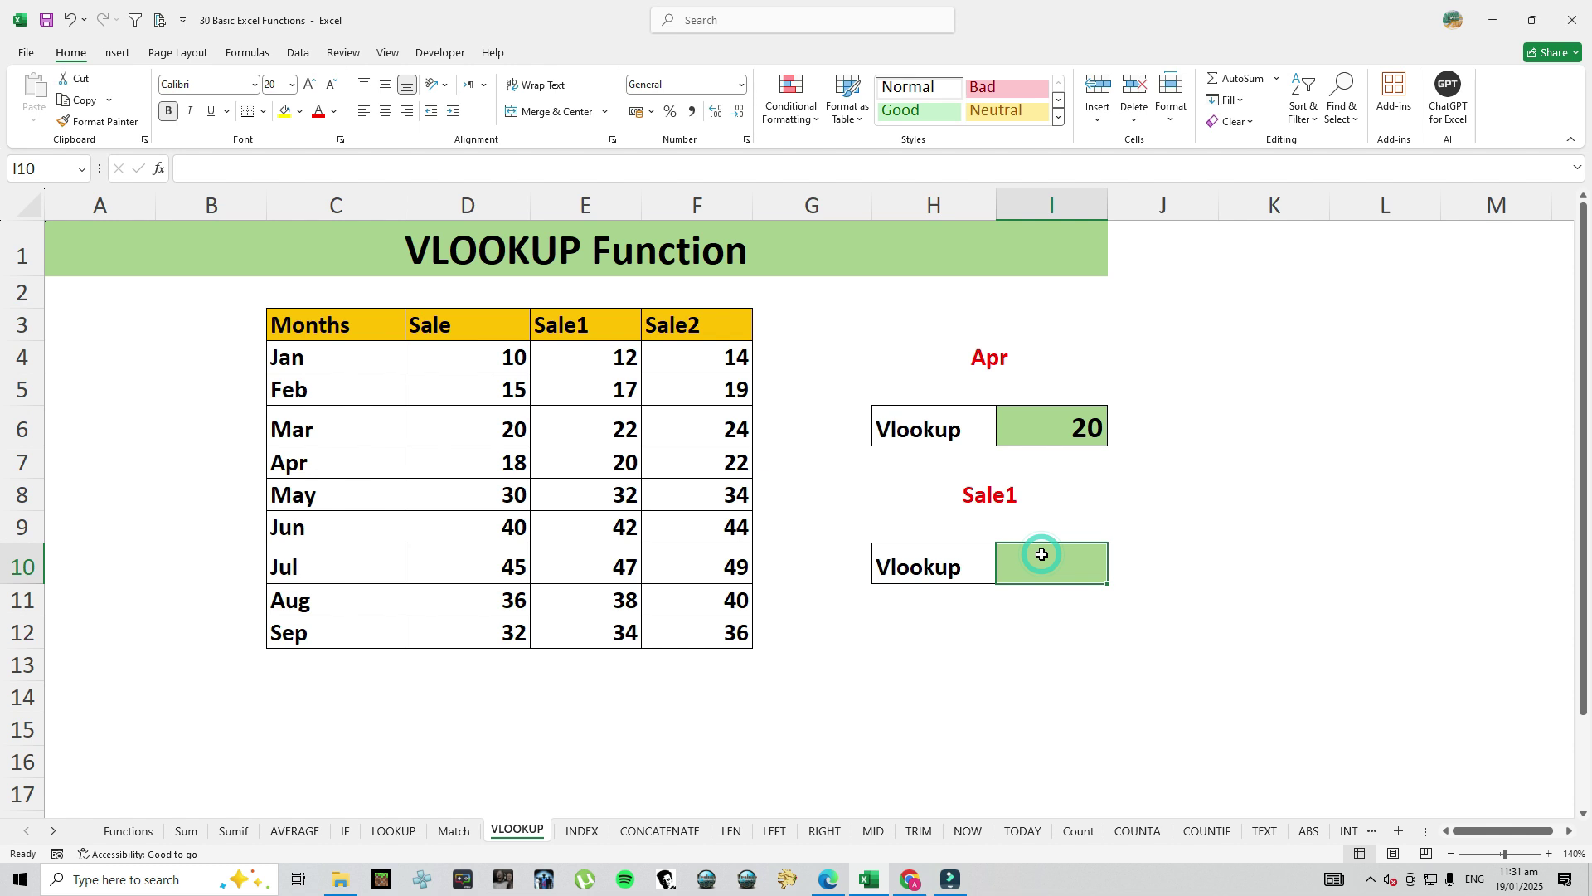
{"action": "left_click", "coordinate": [1030, 415]}
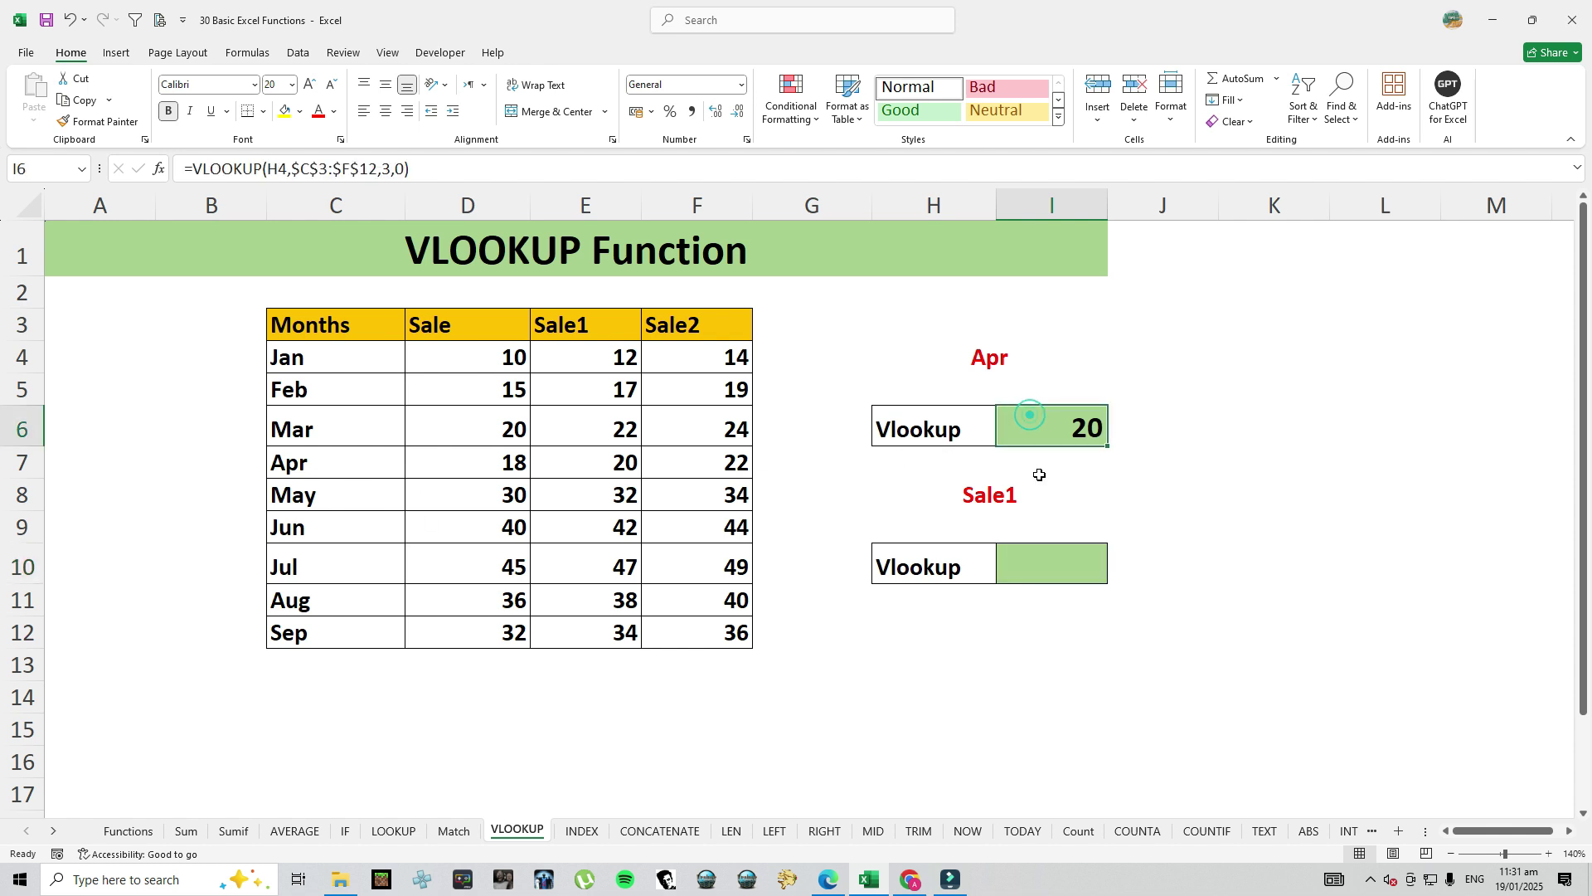
{"action": "left_click", "coordinate": [1059, 555]}
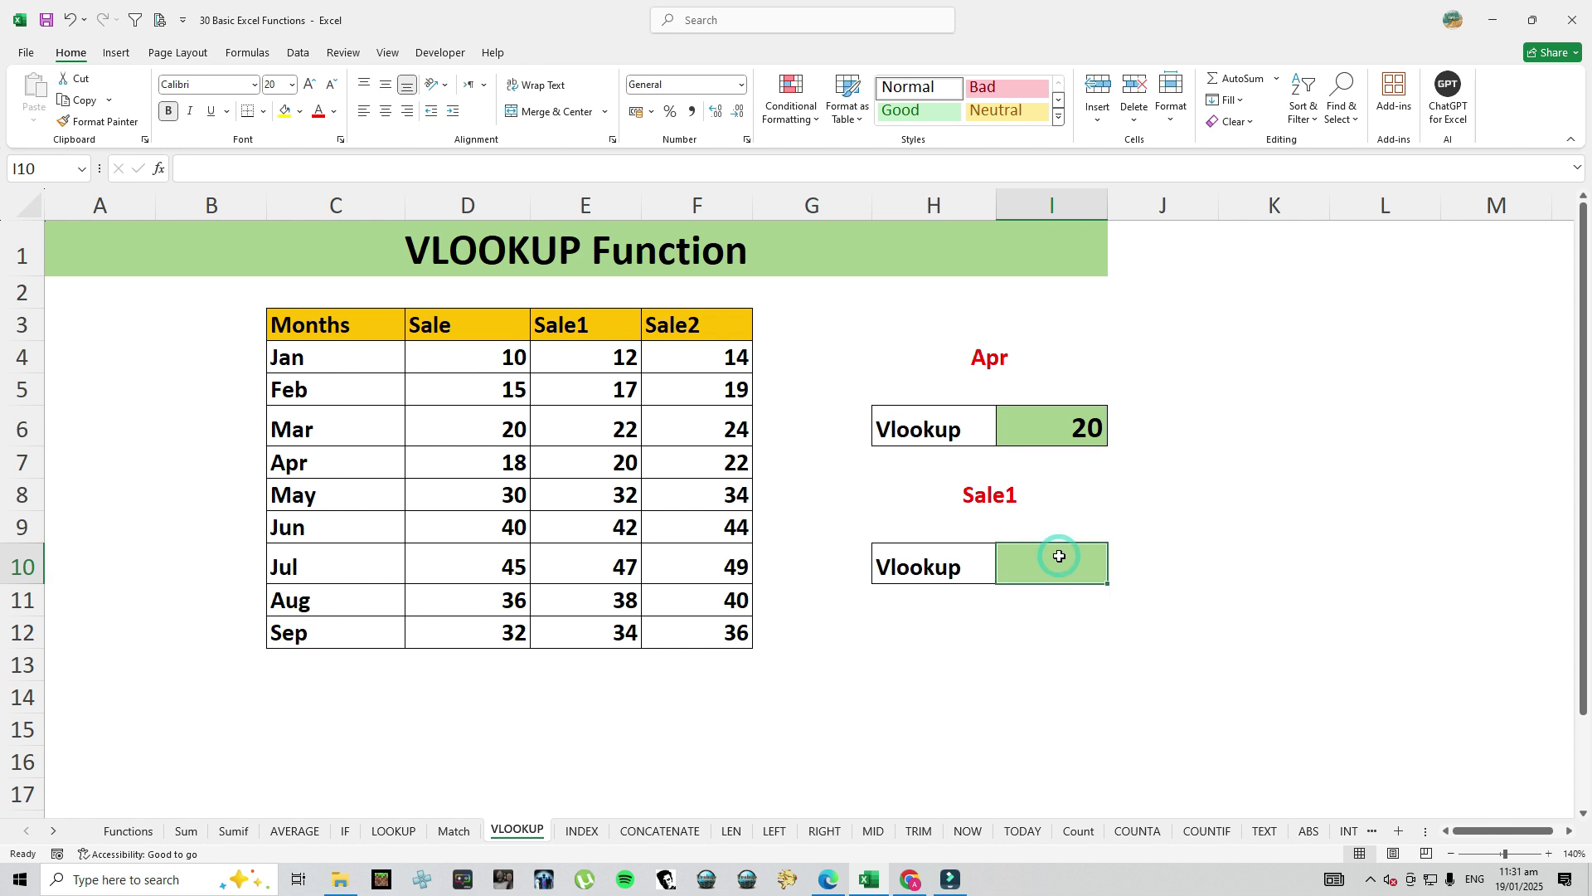
{"action": "type", "text": "=vlo"}
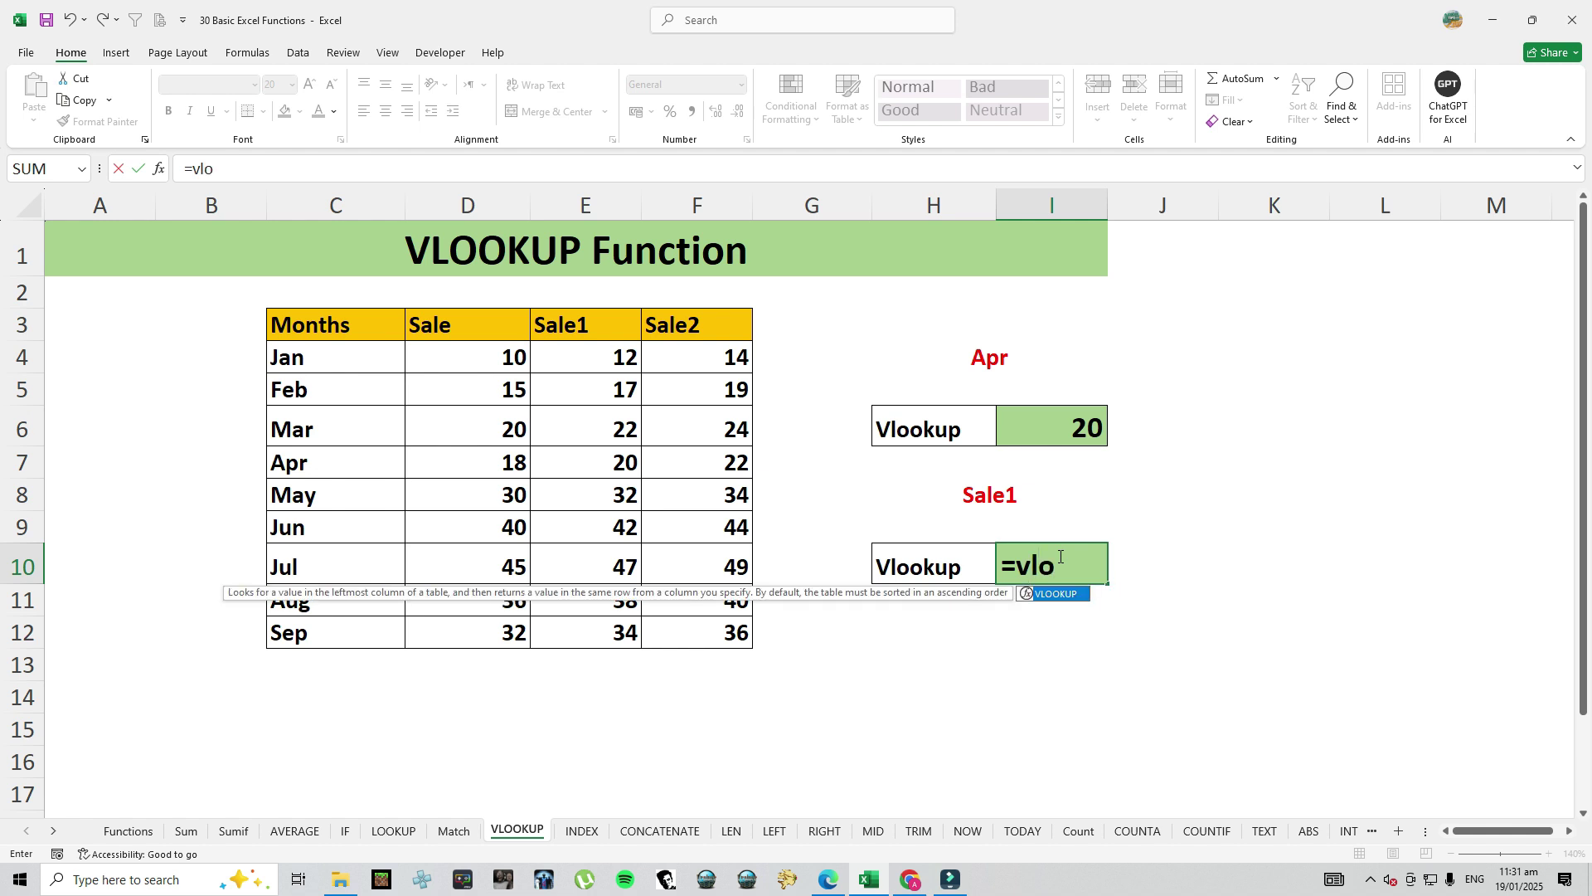
{"action": "key", "text": "Tab"}
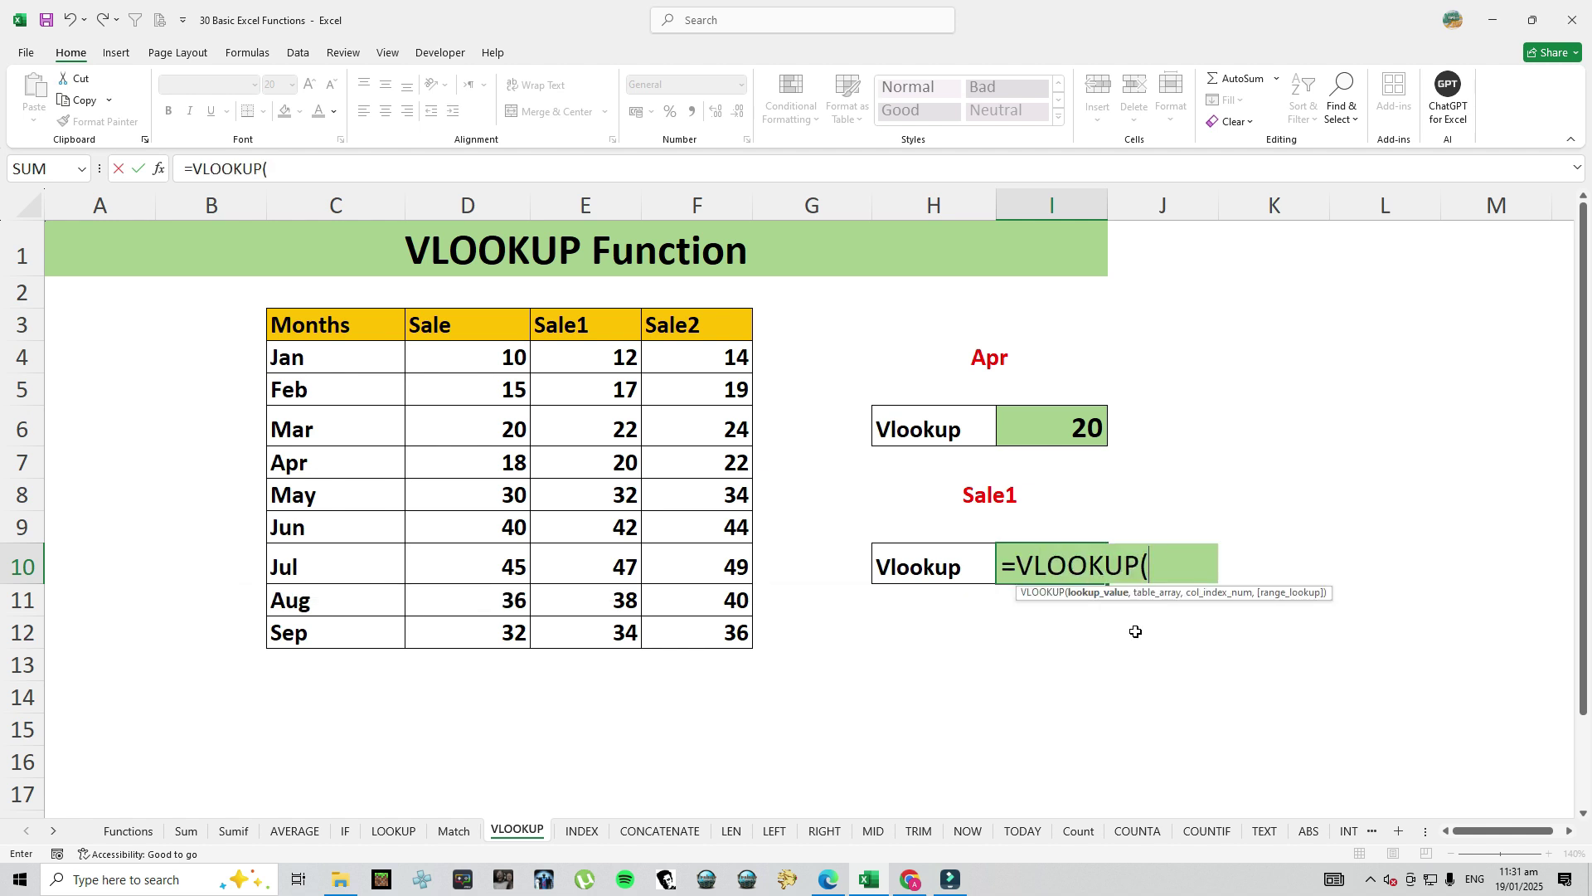
{"action": "left_click", "coordinate": [987, 356]}
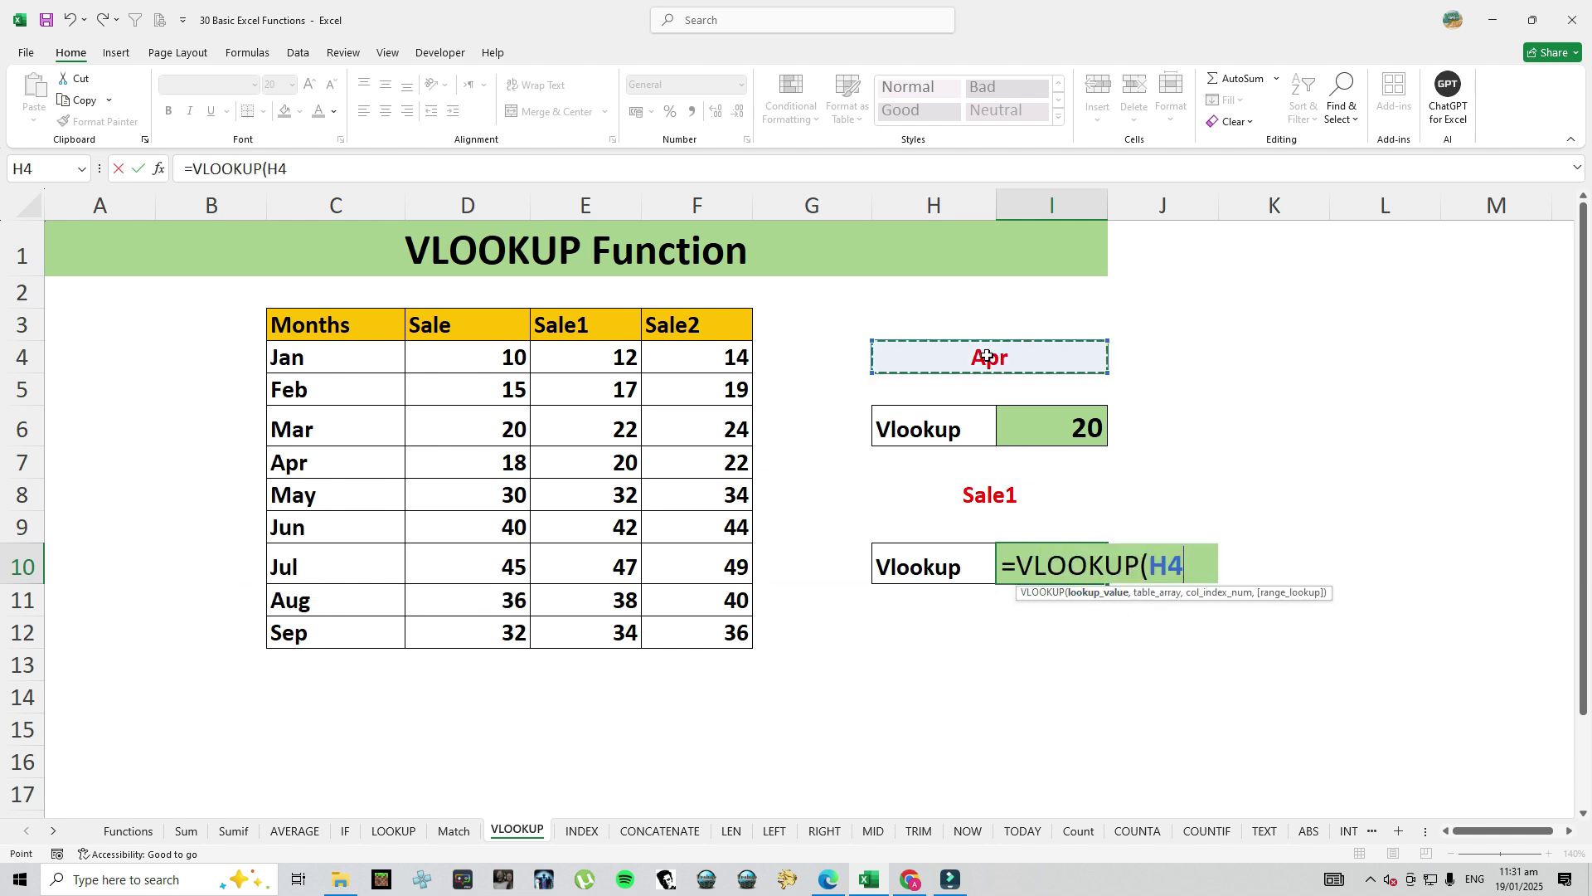
{"action": "type", "text": ","}
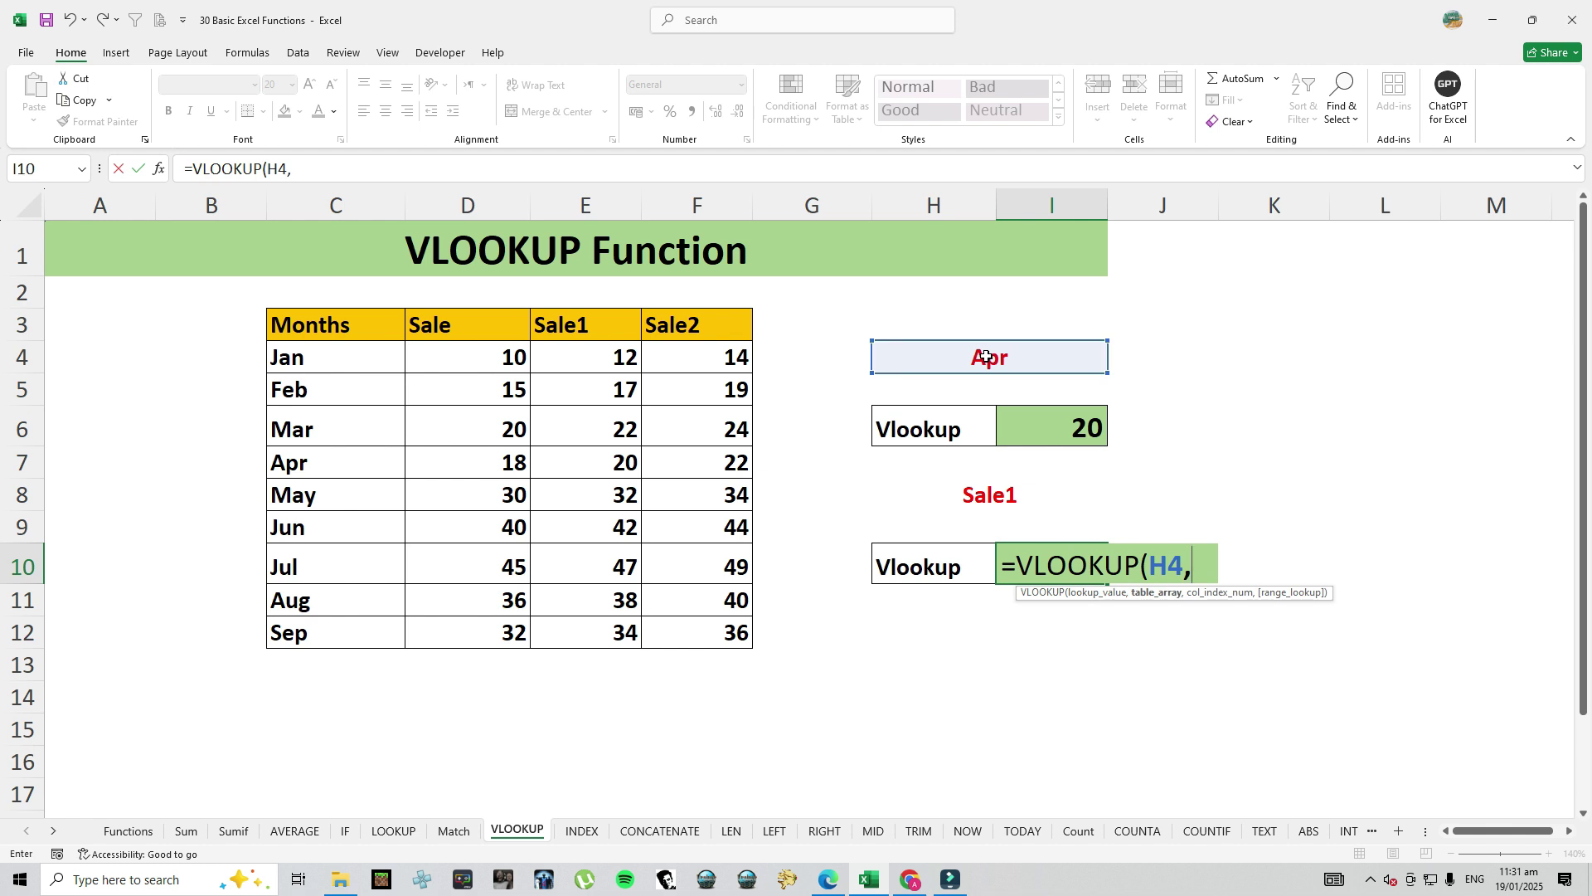
{"action": "left_click_drag", "start_coordinate": [352, 325], "coordinate": [687, 636]}
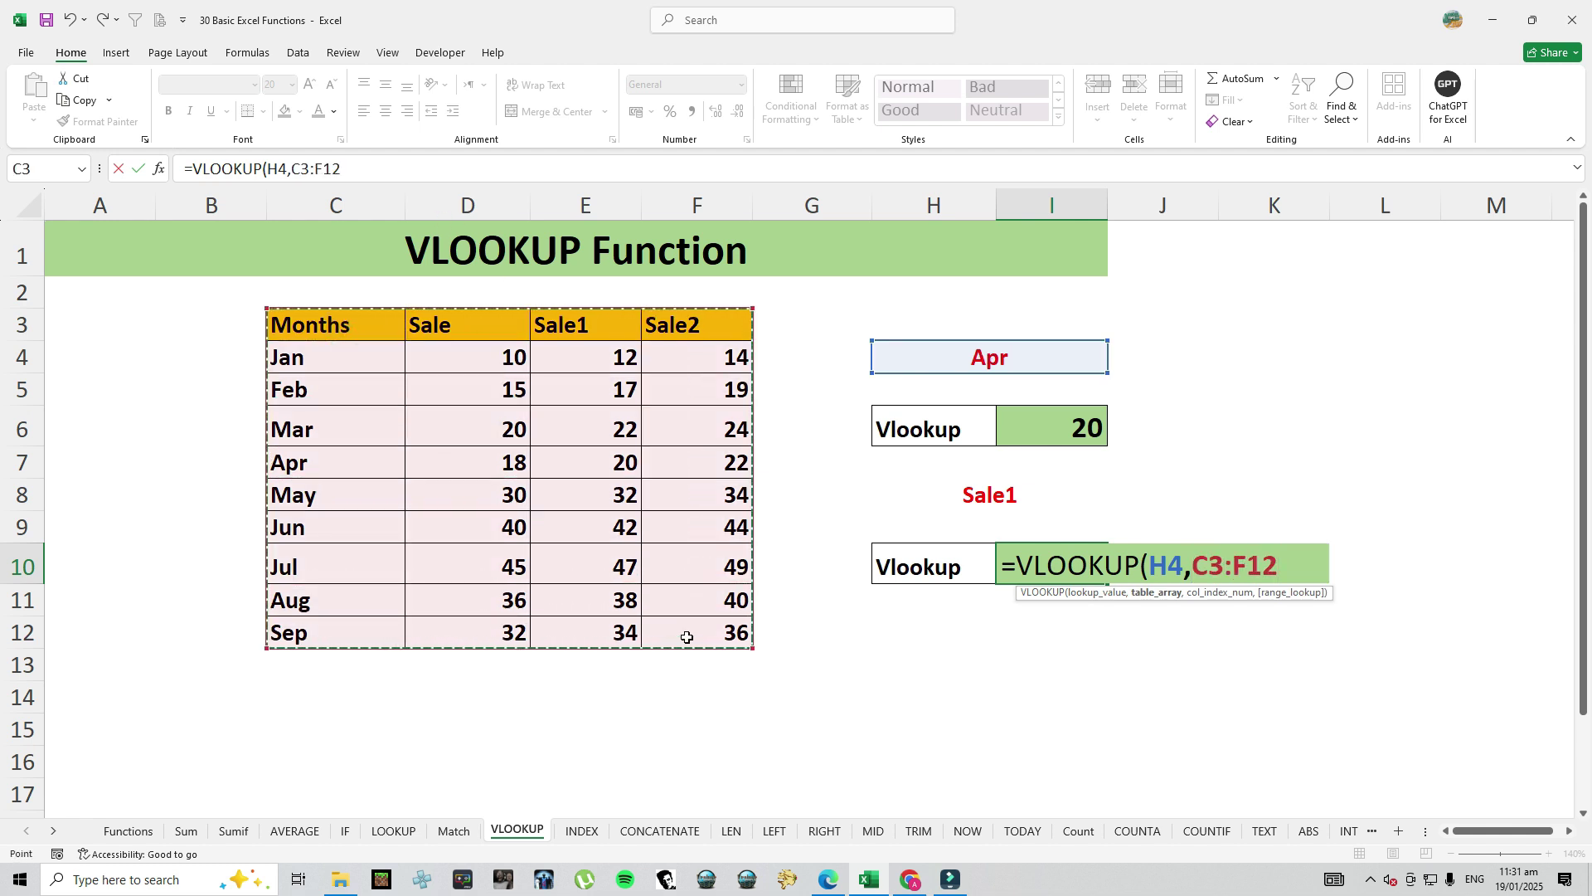
{"action": "key", "text": "F4"}
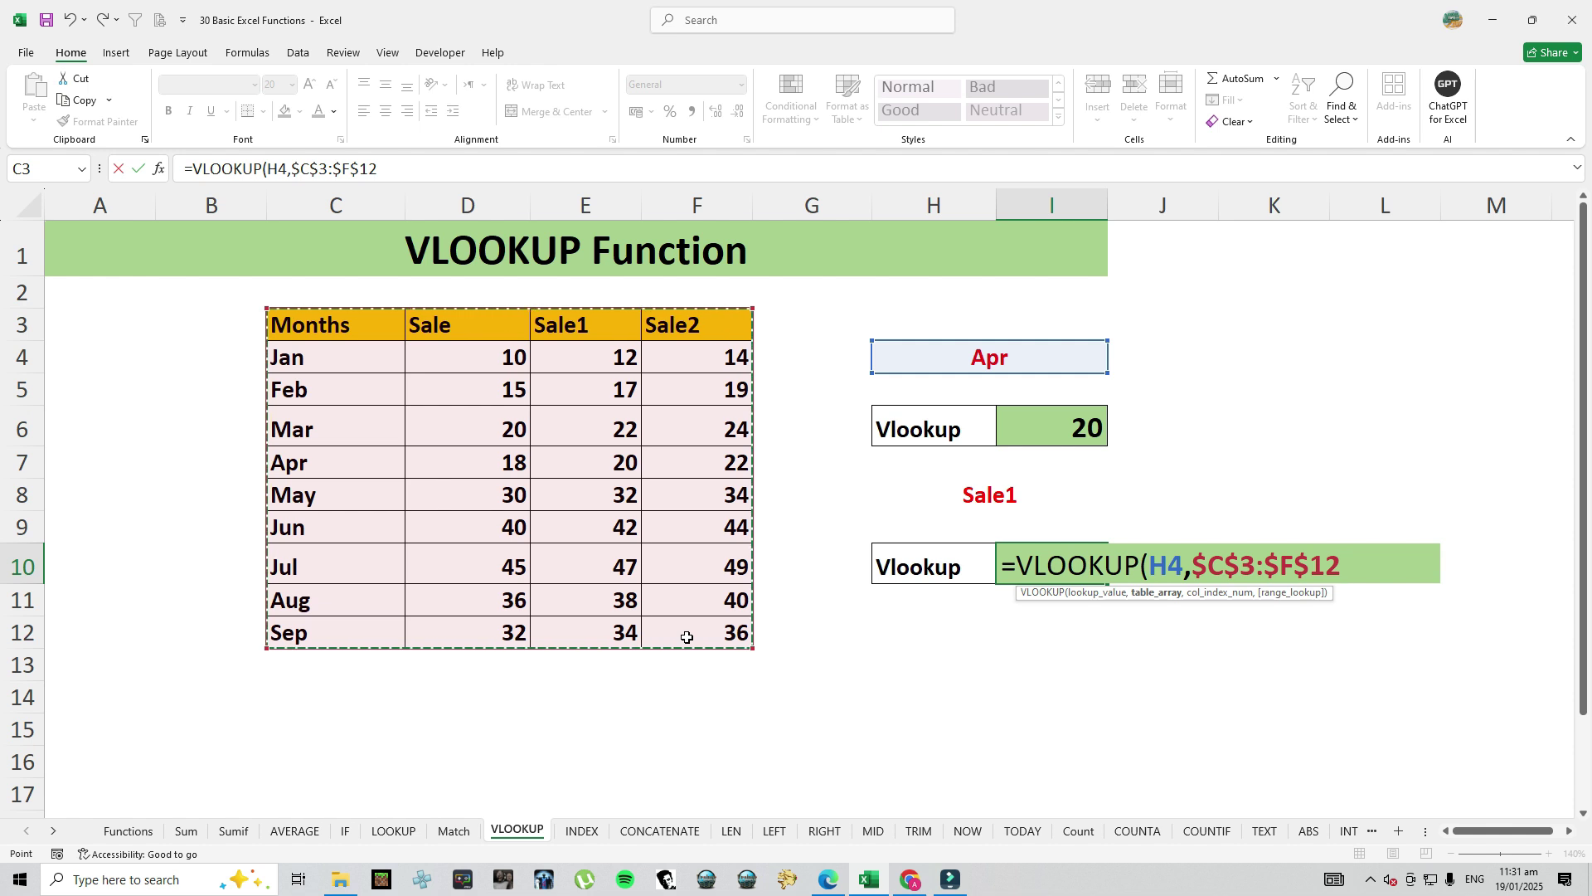
{"action": "type", "text": ","}
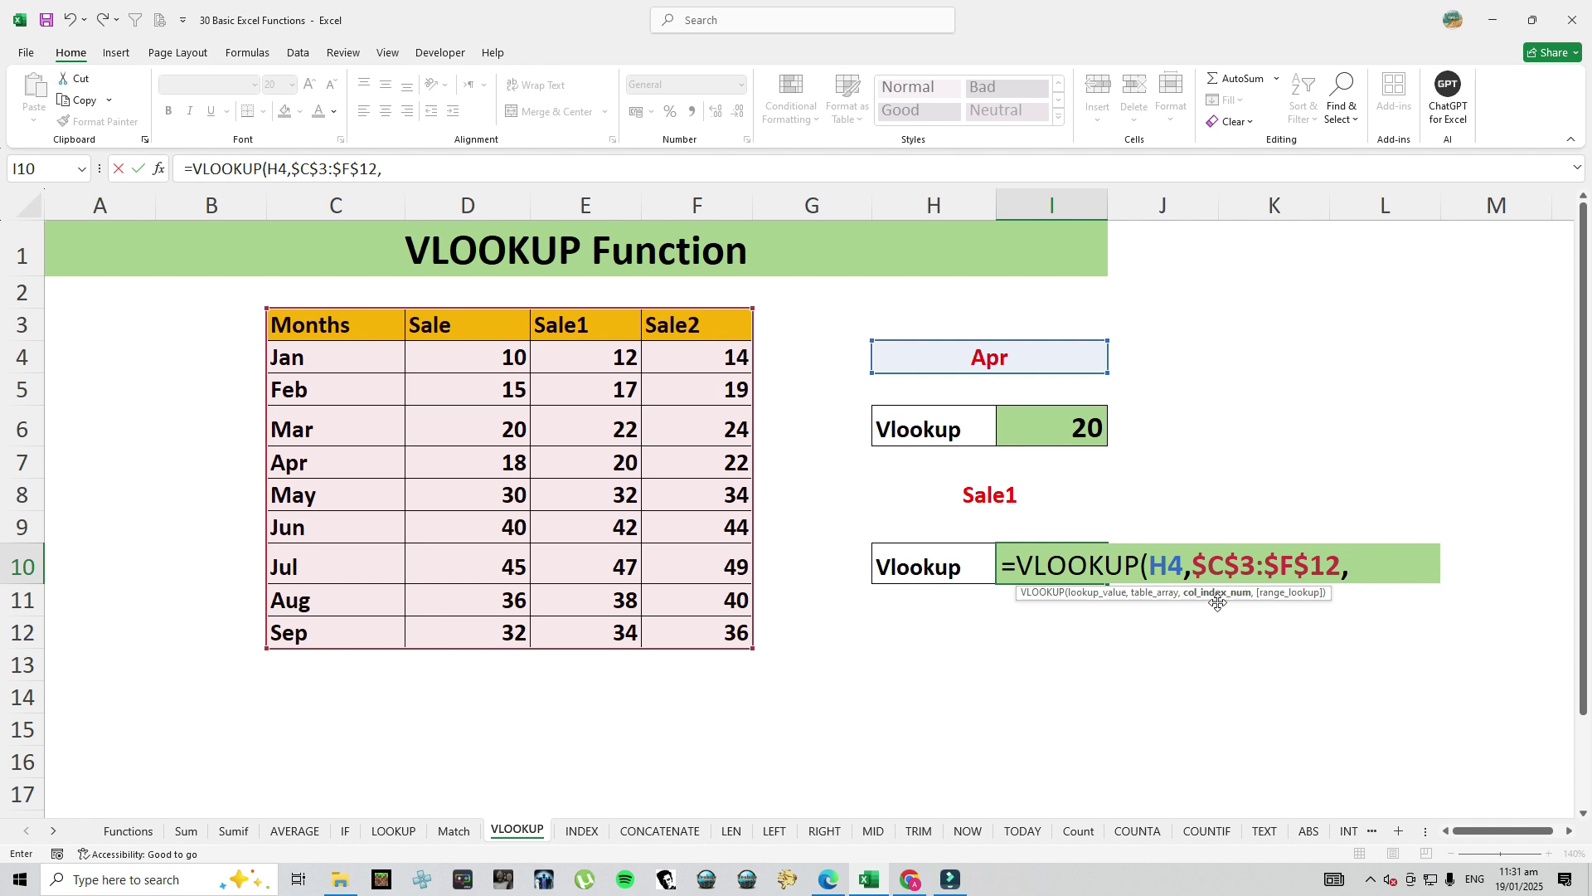
Complete the I10 formula with a nested exact MATCH of H8 in C3:F3 as column index and range lookup 0
{"action": "type", "text": "match"}
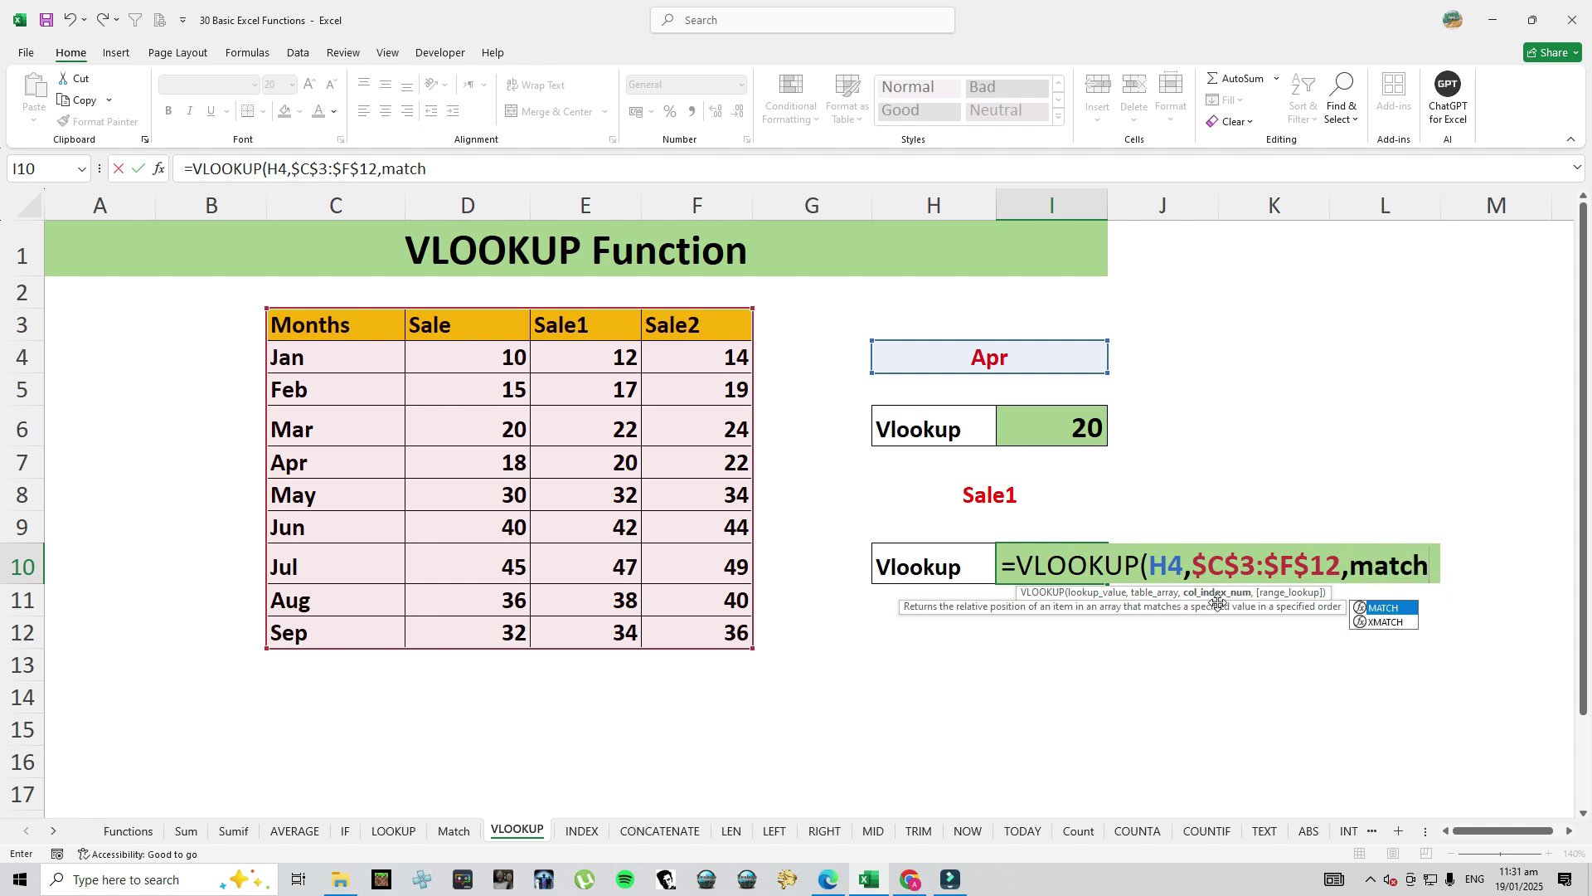
{"action": "key", "text": "Tab"}
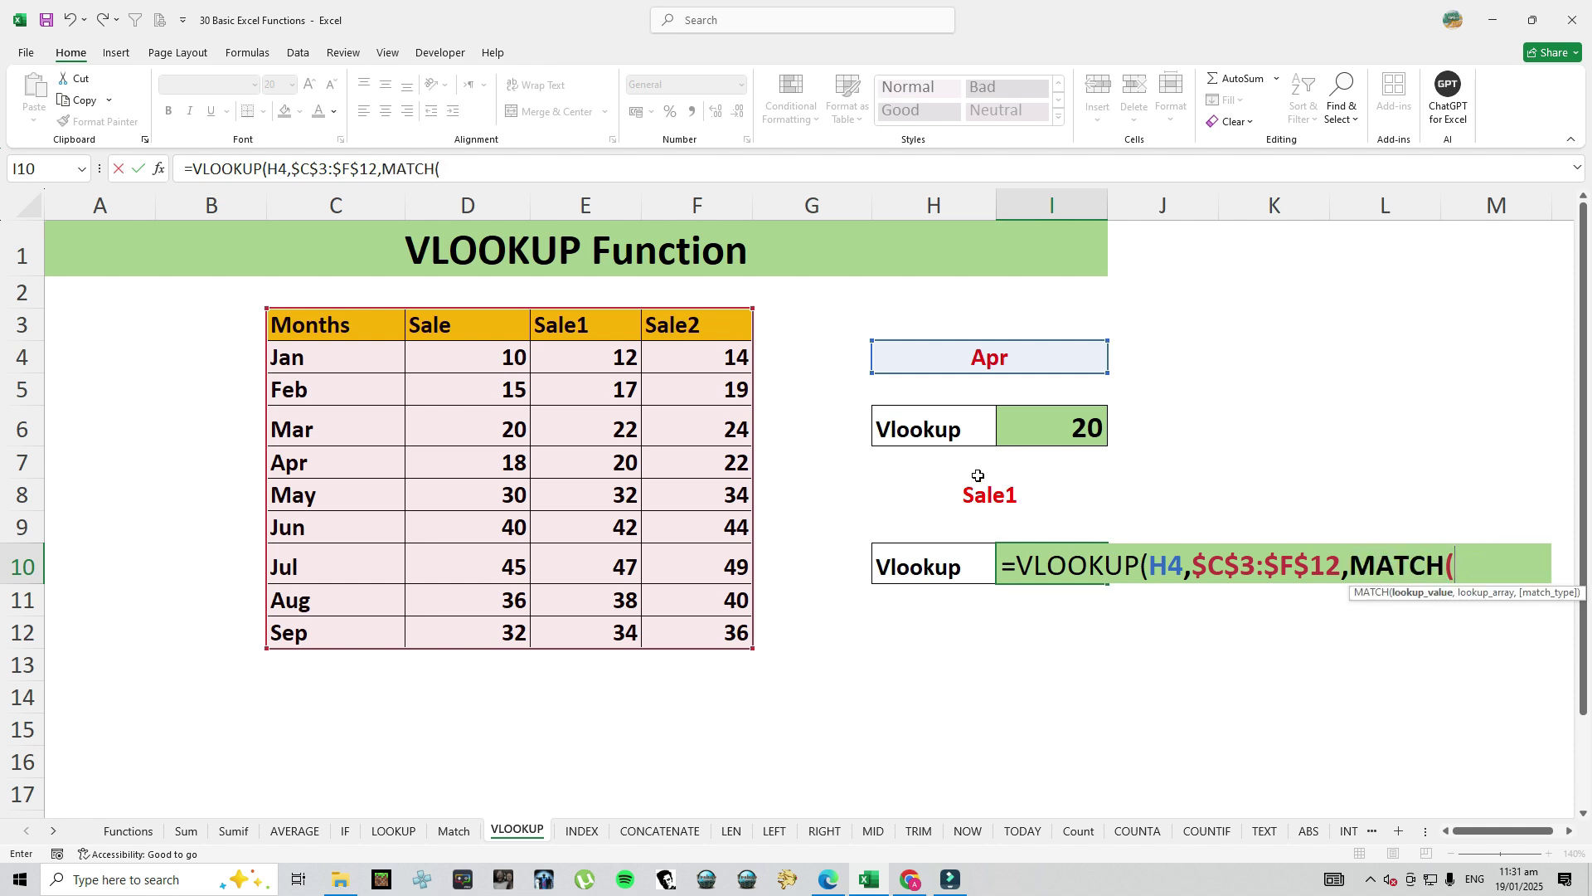
{"action": "left_click", "coordinate": [981, 497]}
{"action": "type", "text": ","}
{"action": "left_click_drag", "start_coordinate": [289, 330], "coordinate": [681, 326]}
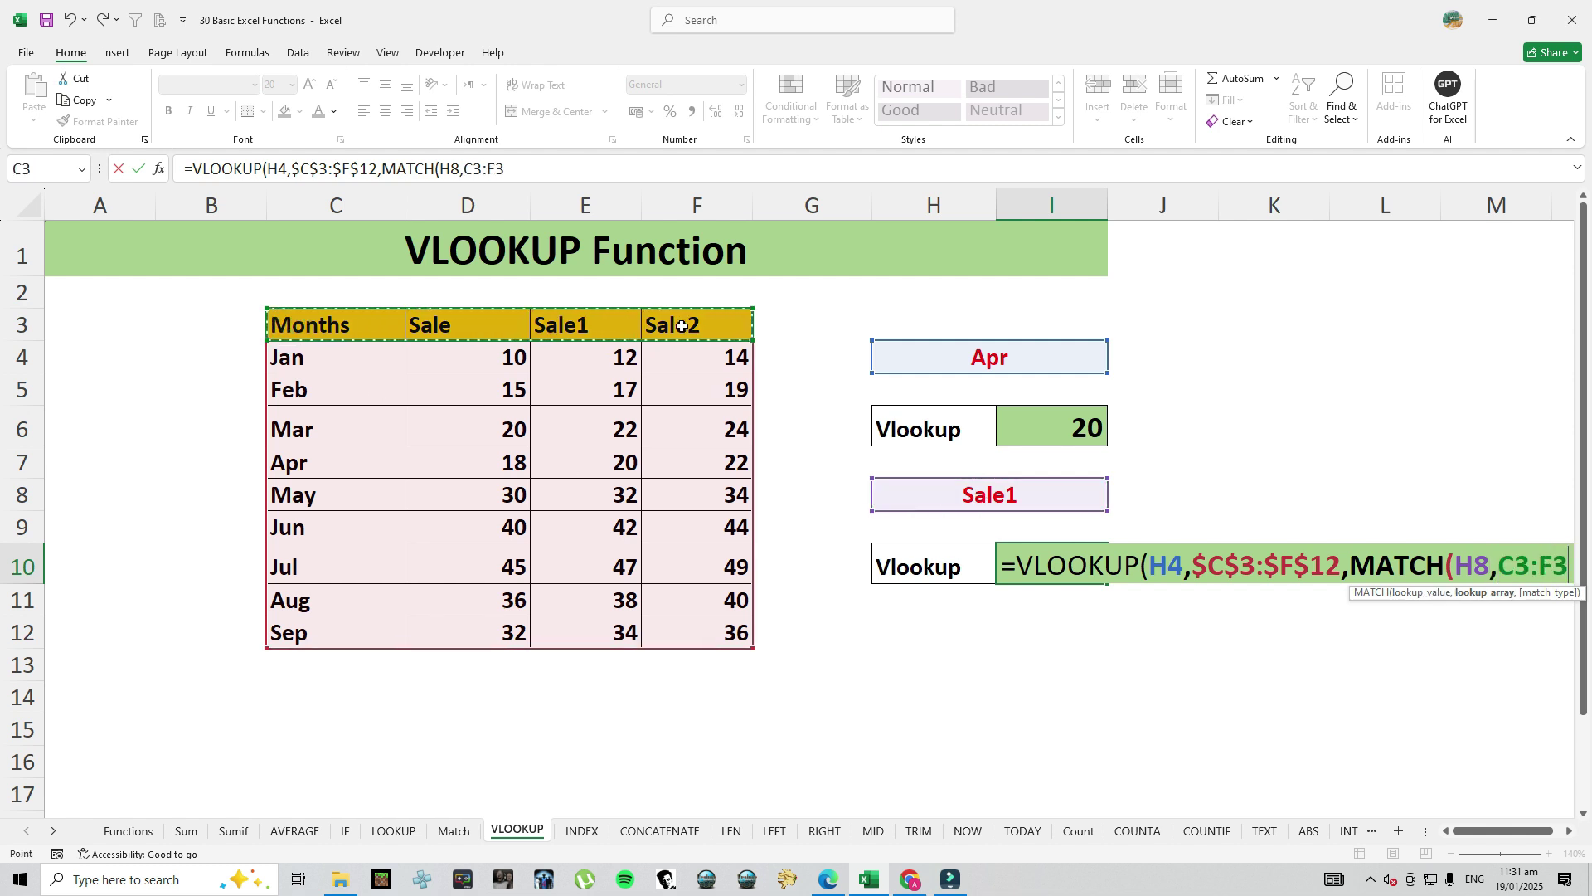
{"action": "type", "text": ",0"}
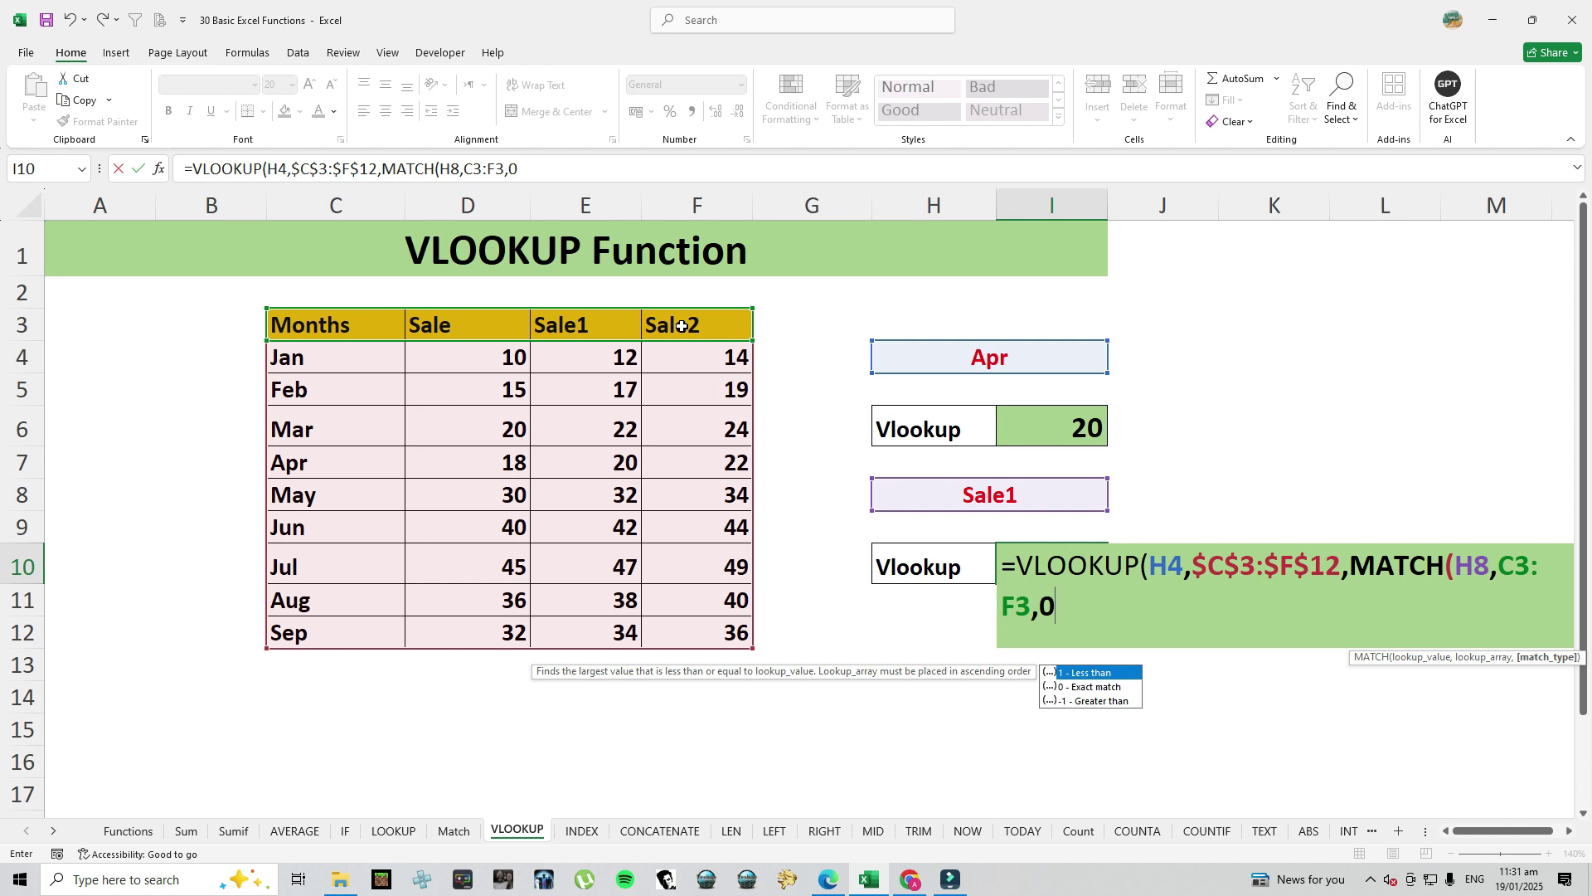
{"action": "type", "text": ")"}
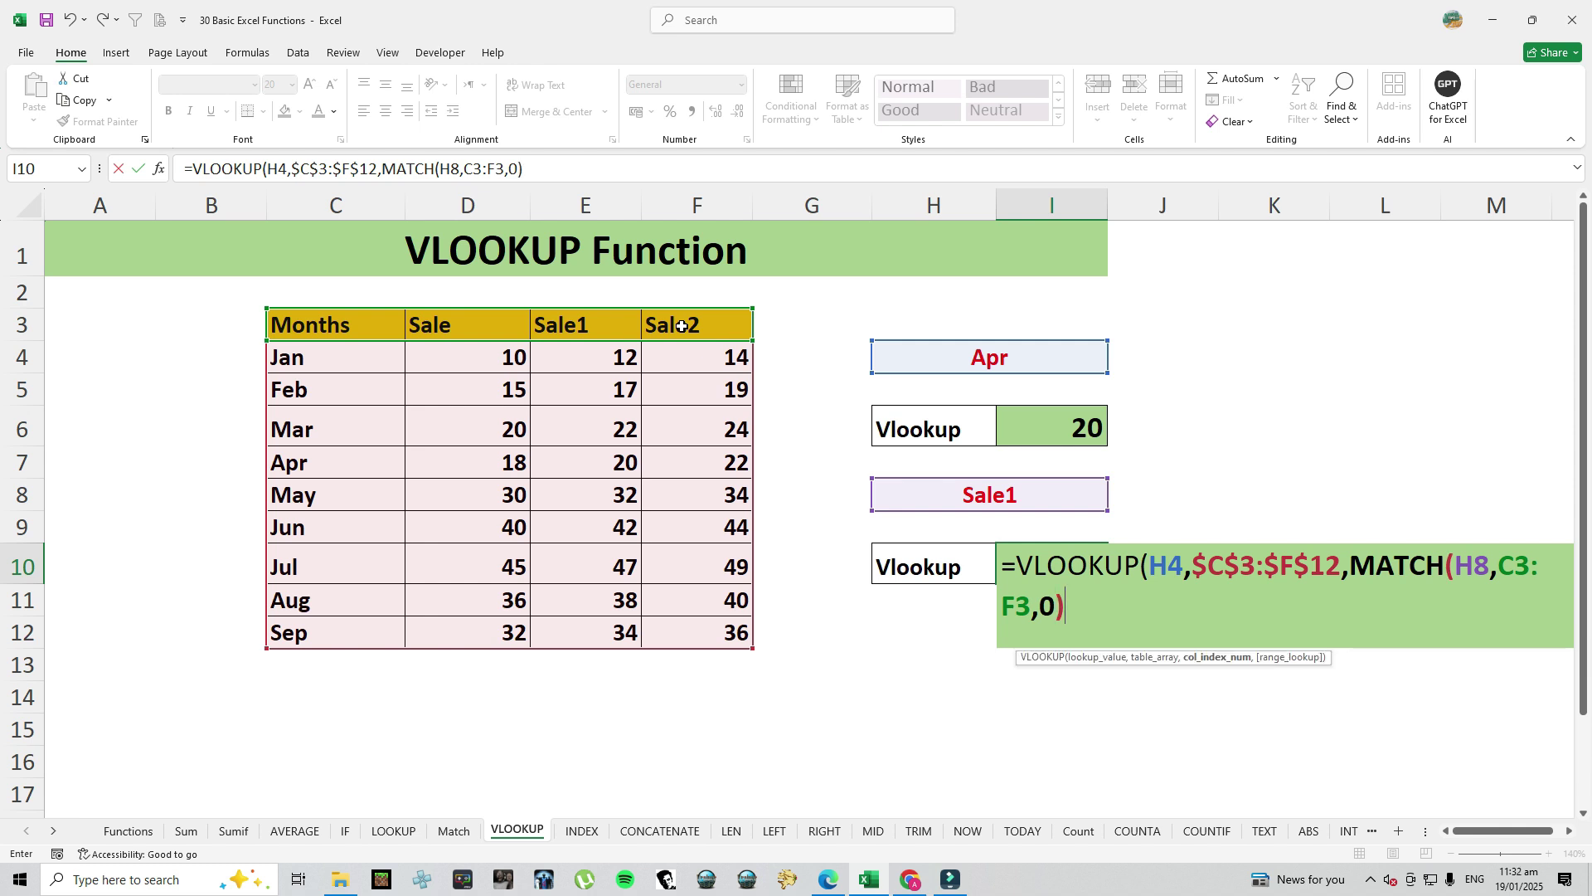
{"action": "type", "text": ","}
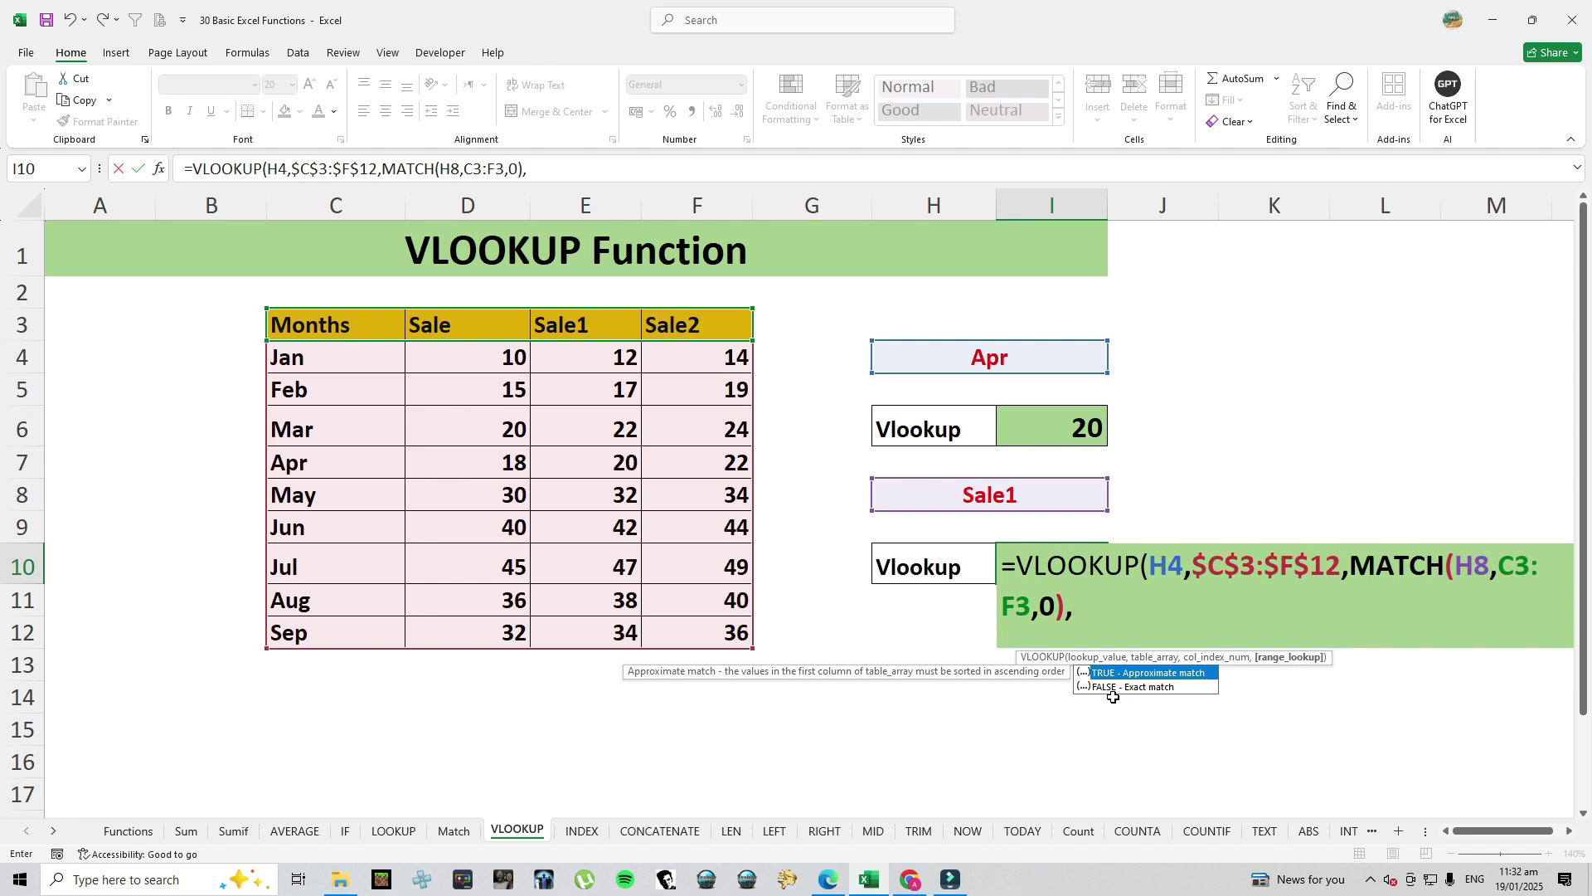
{"action": "type", "text": "0)"}
{"action": "key", "text": "ctrl+Return"}
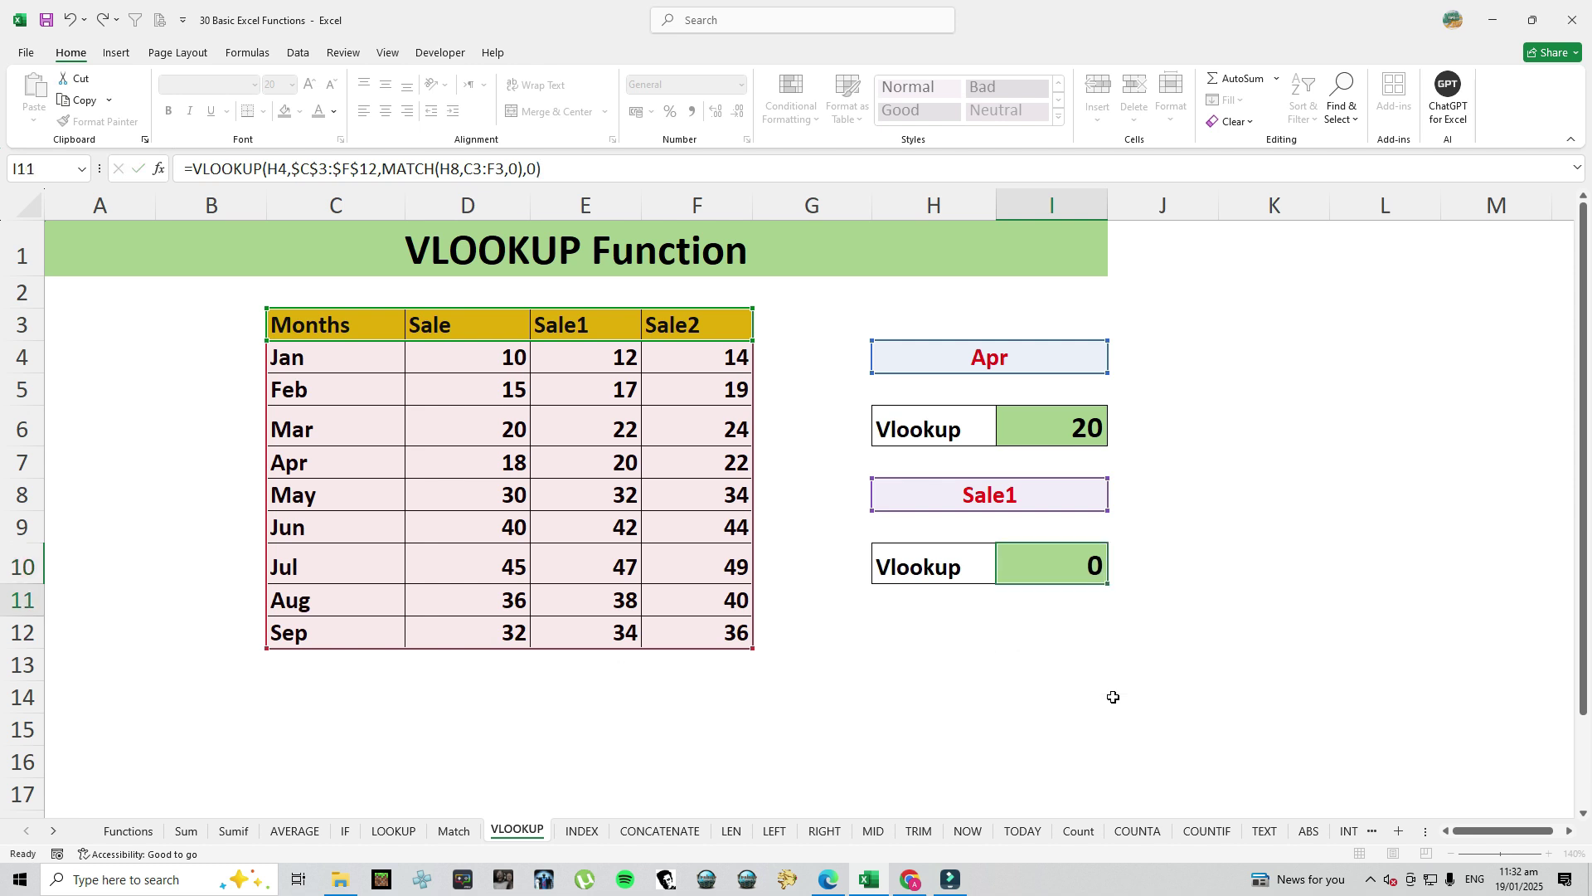
Change the header name in H8 to Sale2 and check the VLOOKUP result in I10 against it
{"action": "left_click", "coordinate": [1015, 501]}
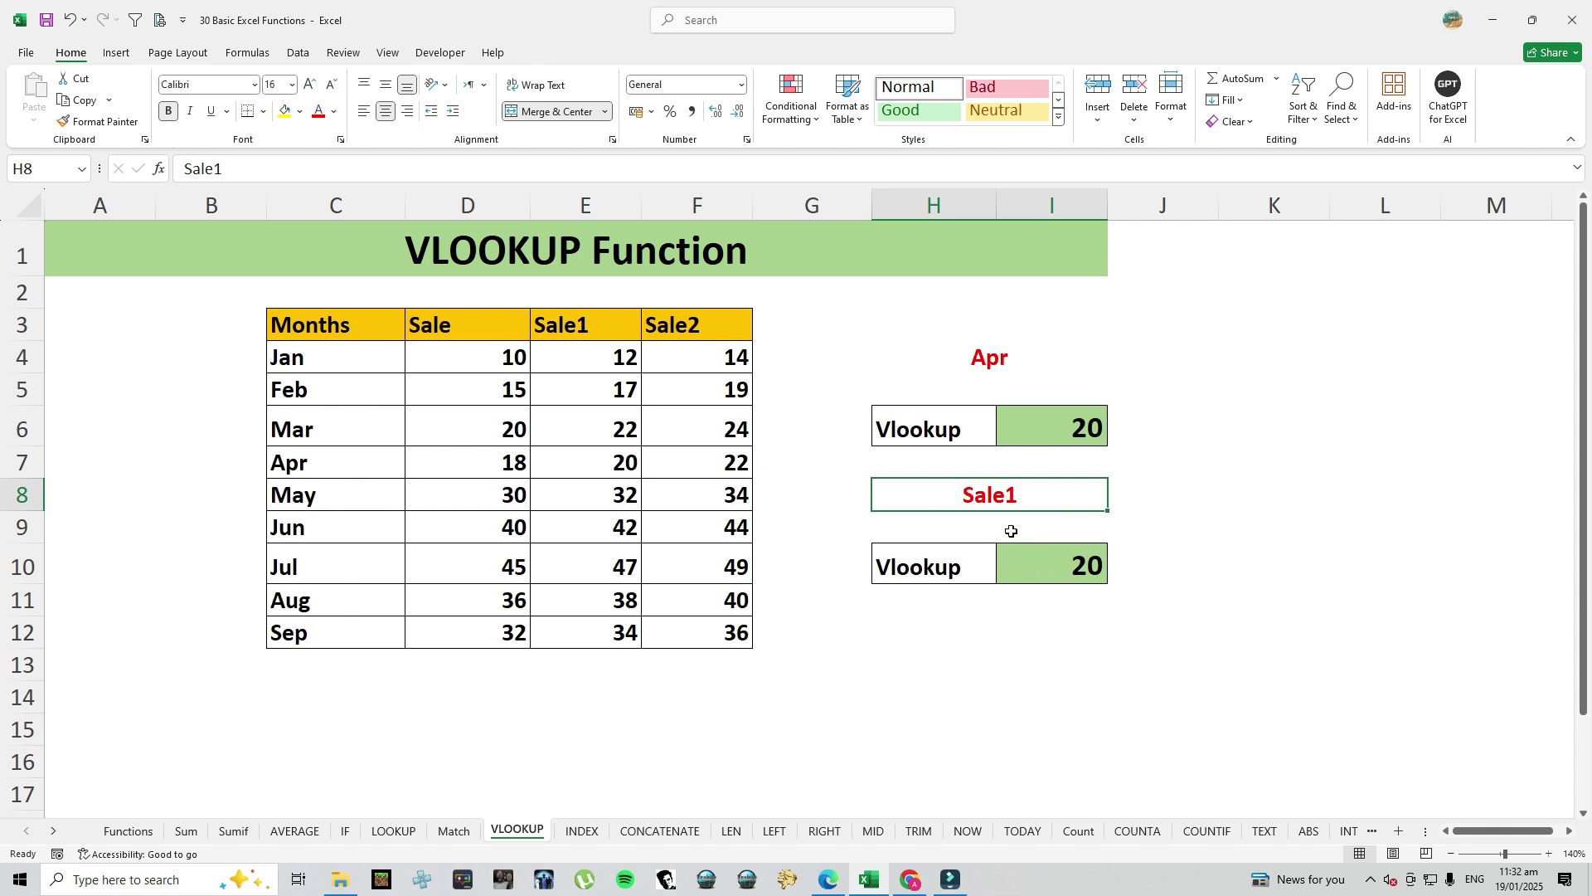
{"action": "double_click", "coordinate": [1023, 490]}
{"action": "key", "text": "BackSpace"}
{"action": "type", "text": "2"}
{"action": "key", "text": "Return"}
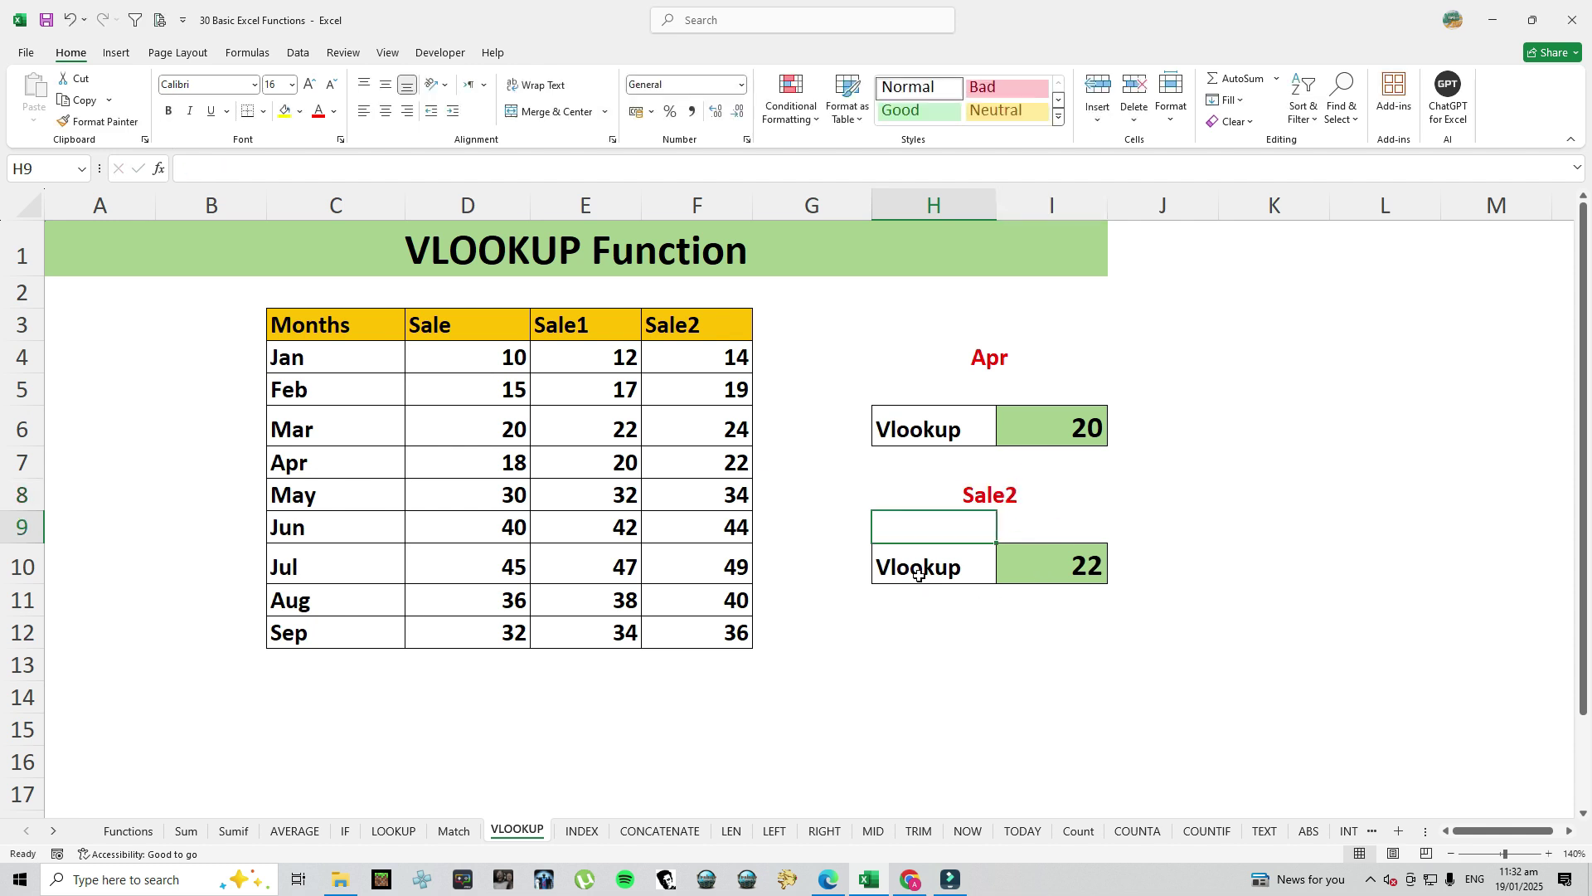
{"action": "left_click", "coordinate": [1088, 578]}
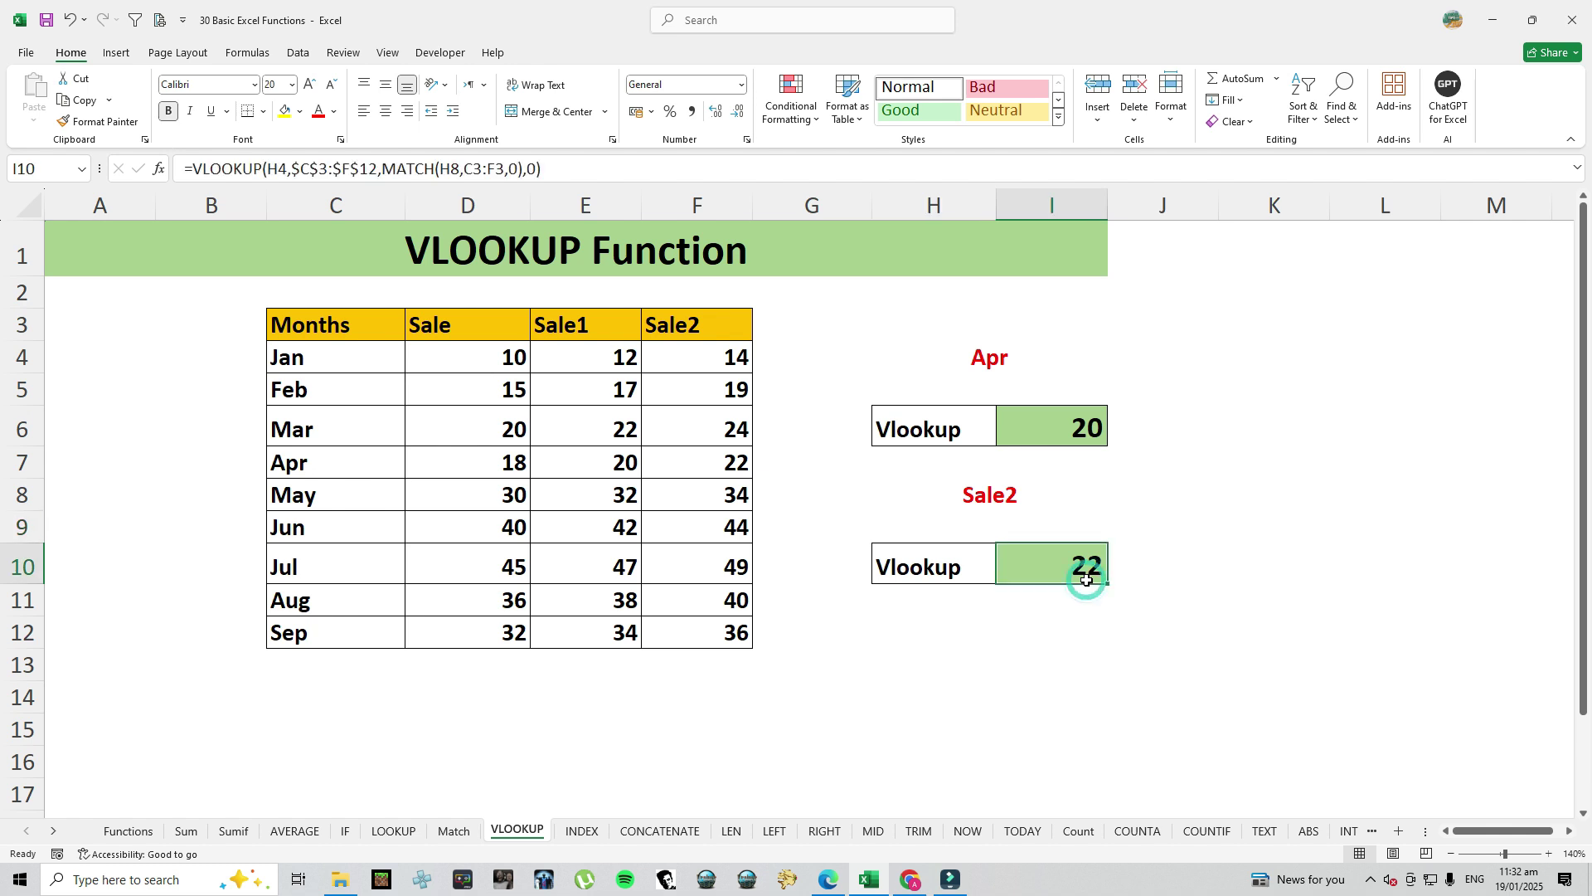
{"action": "left_click", "coordinate": [1007, 503]}
{"action": "left_click", "coordinate": [1048, 573]}
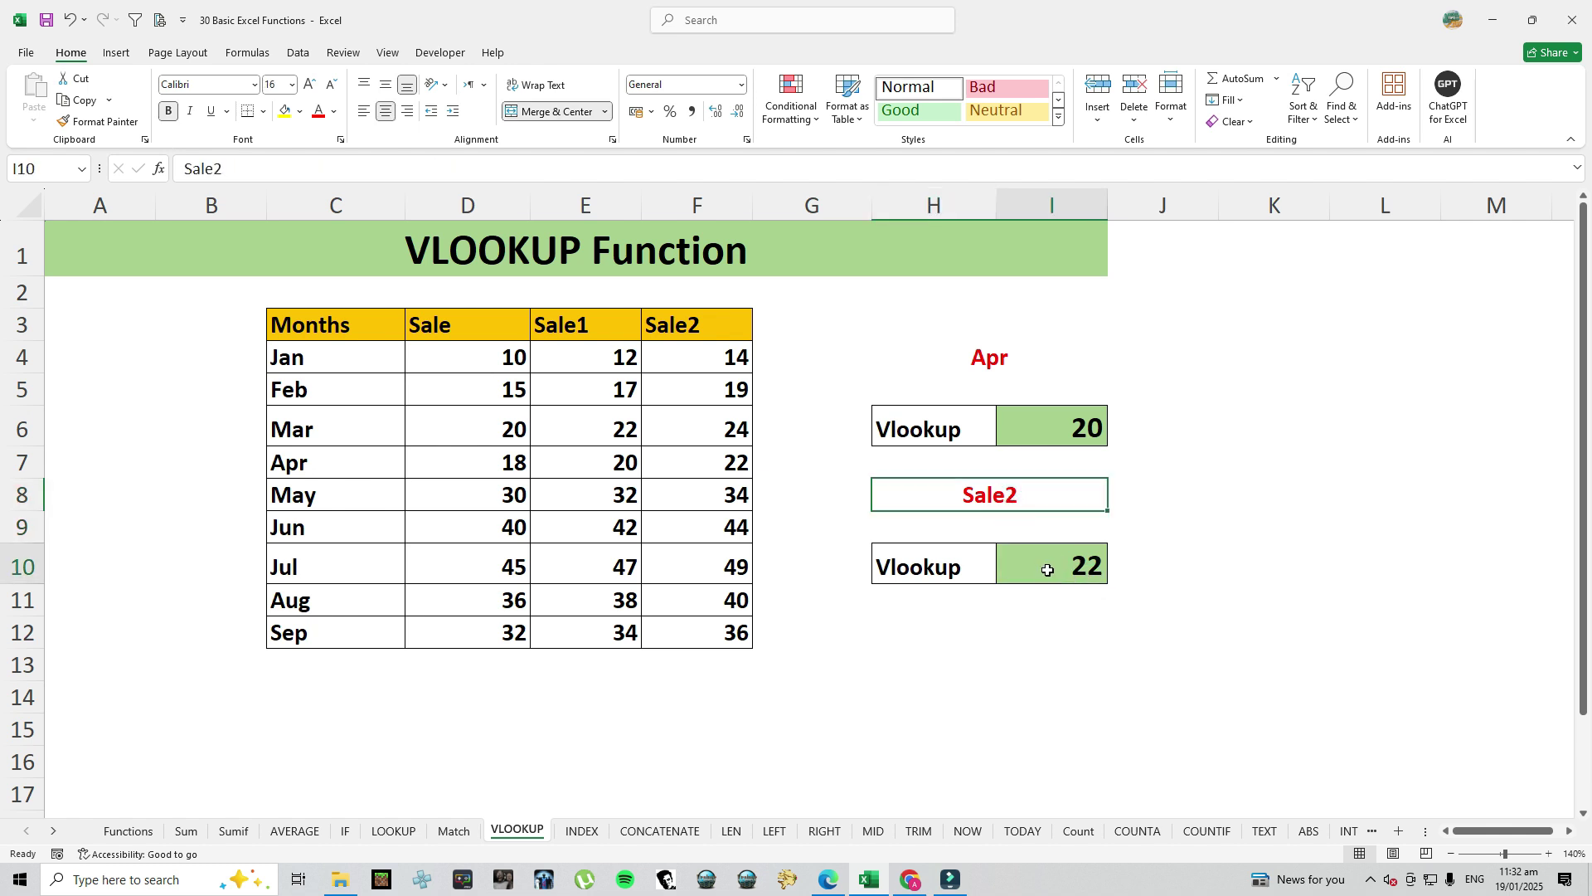
{"action": "left_click", "coordinate": [963, 499]}
{"action": "left_click", "coordinate": [1037, 562]}
{"action": "left_click", "coordinate": [1076, 573]}
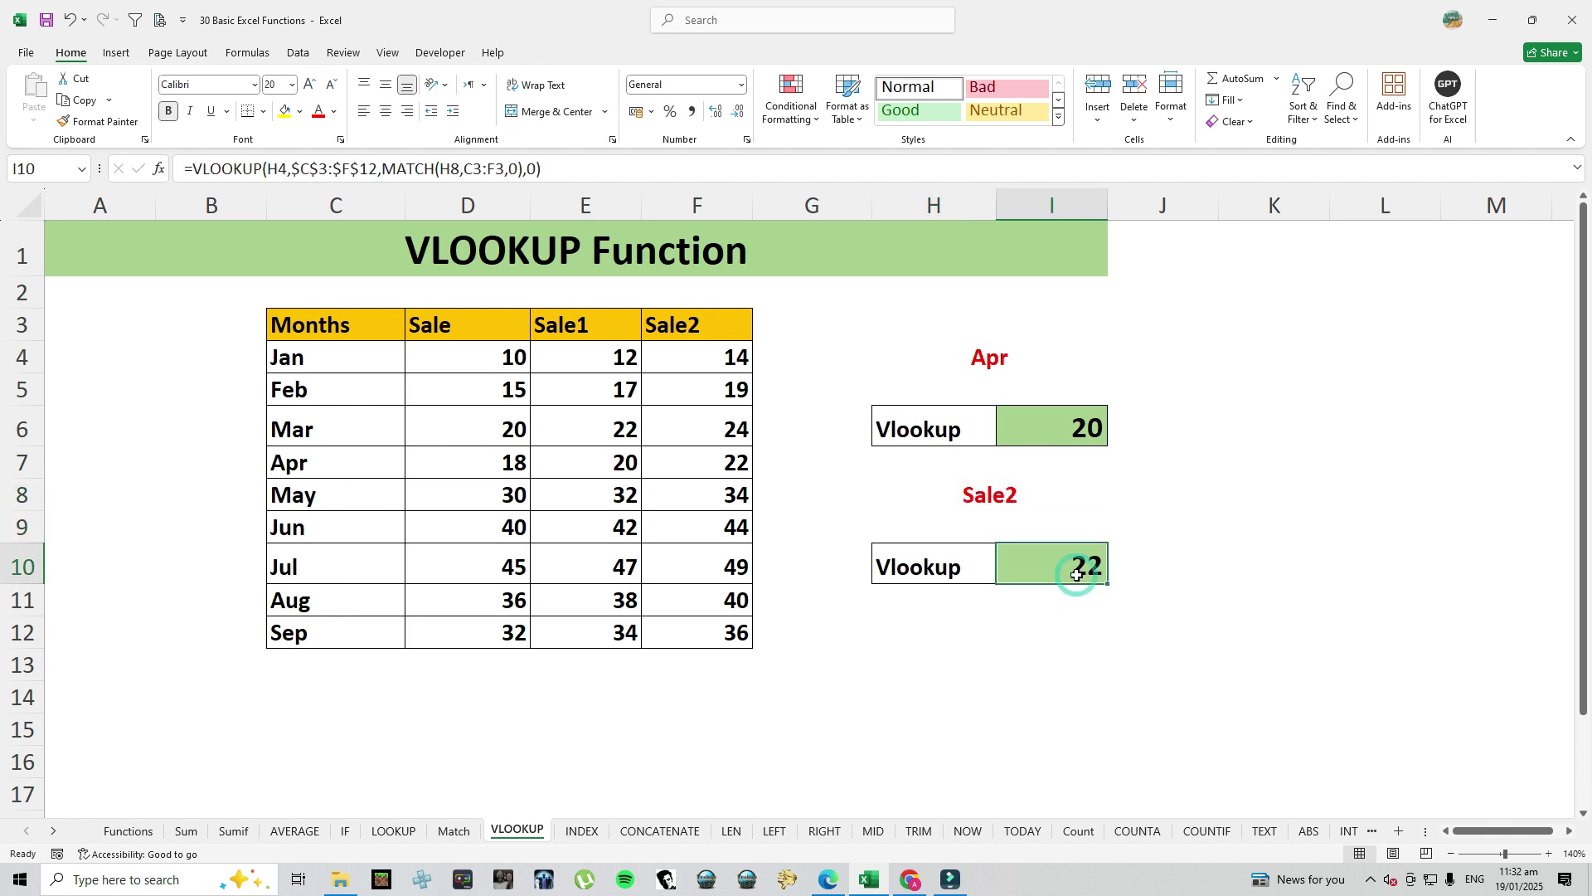
On the INDEX sheet, start an INDEX formula in I6 with the array D4:F12
{"action": "left_click", "coordinate": [572, 830]}
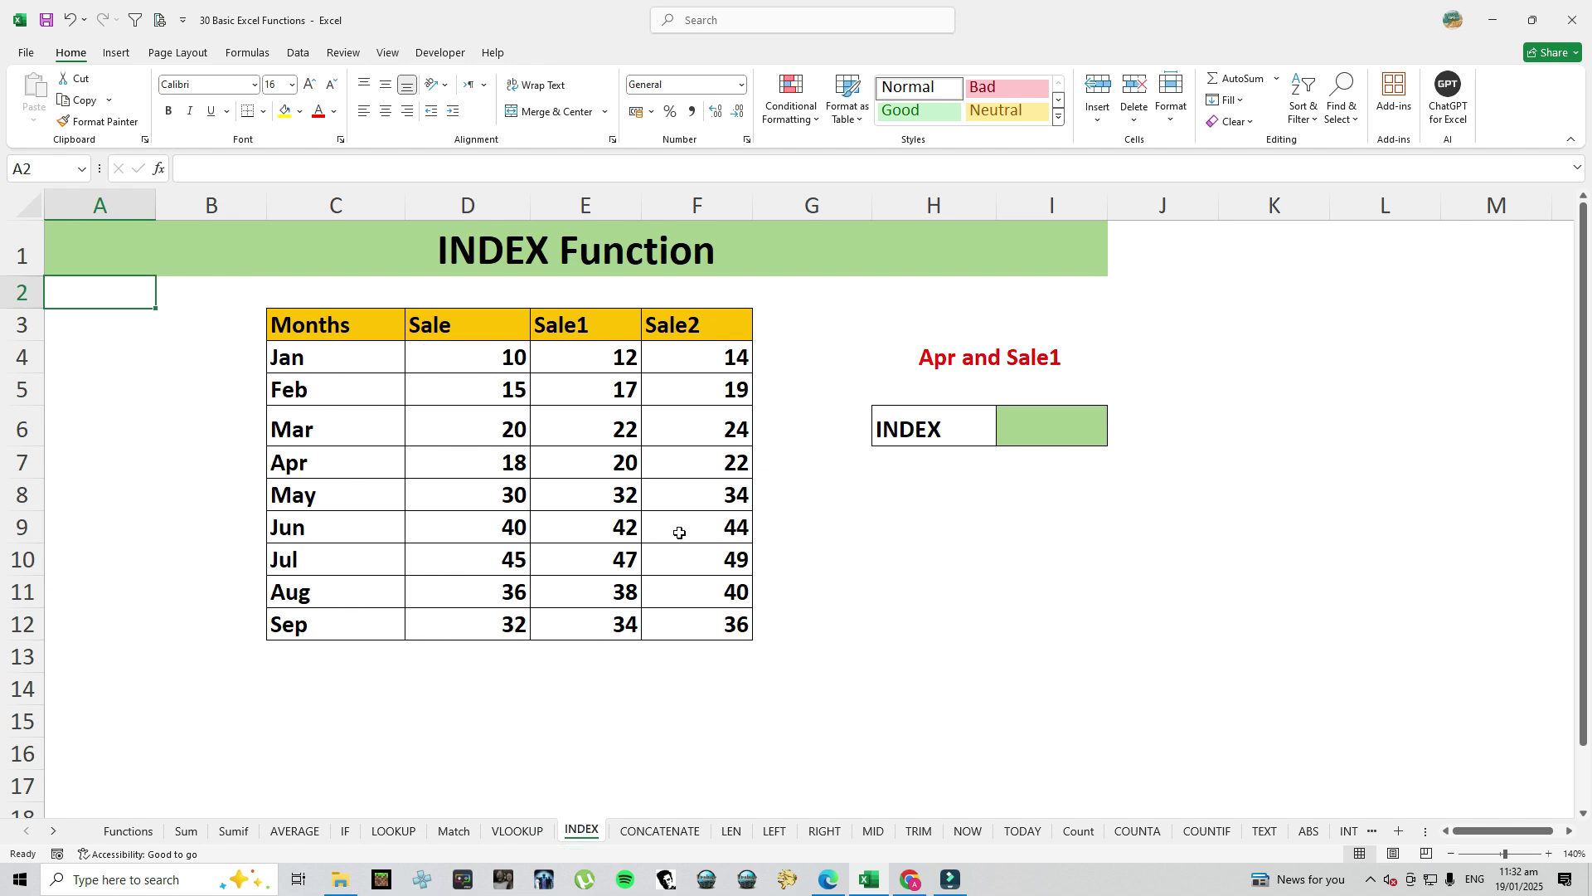
{"action": "left_click", "coordinate": [1031, 431]}
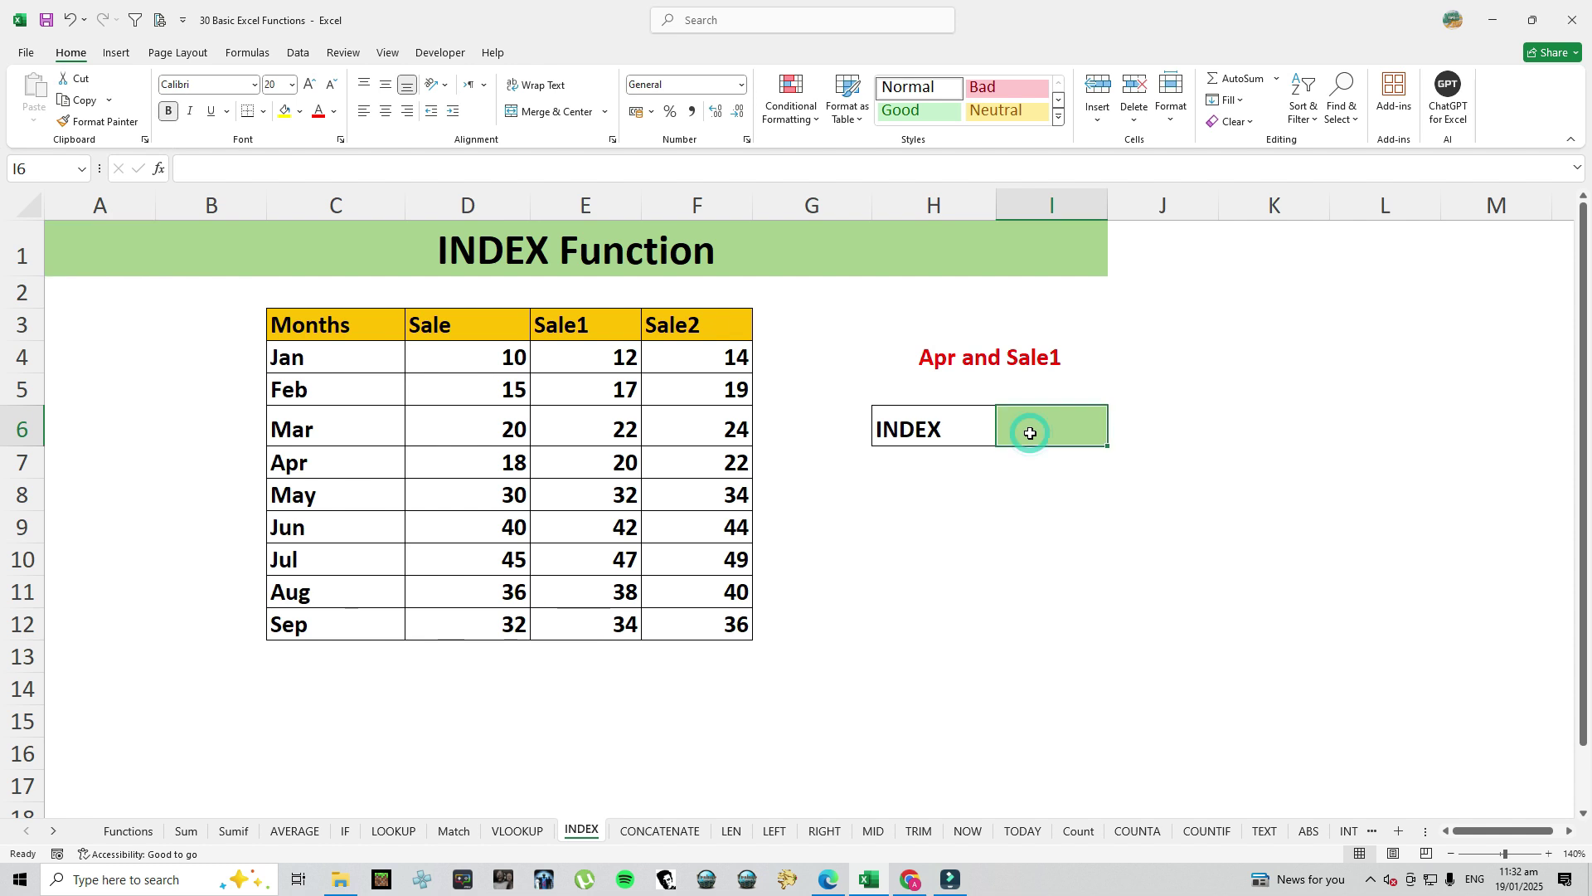
{"action": "type", "text": "=in"}
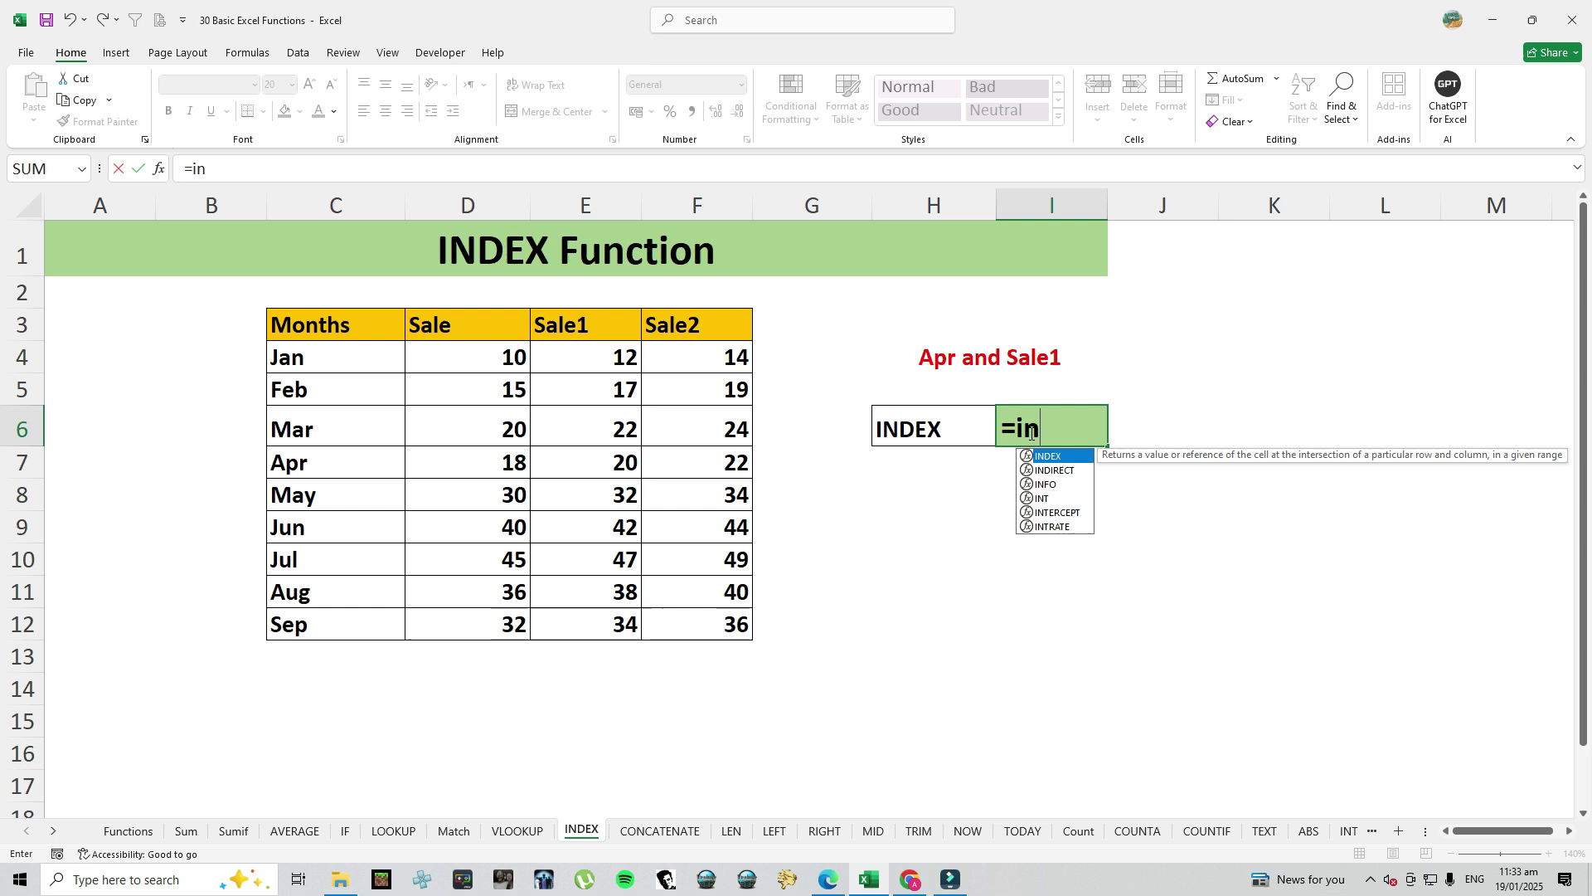
{"action": "key", "text": "Tab"}
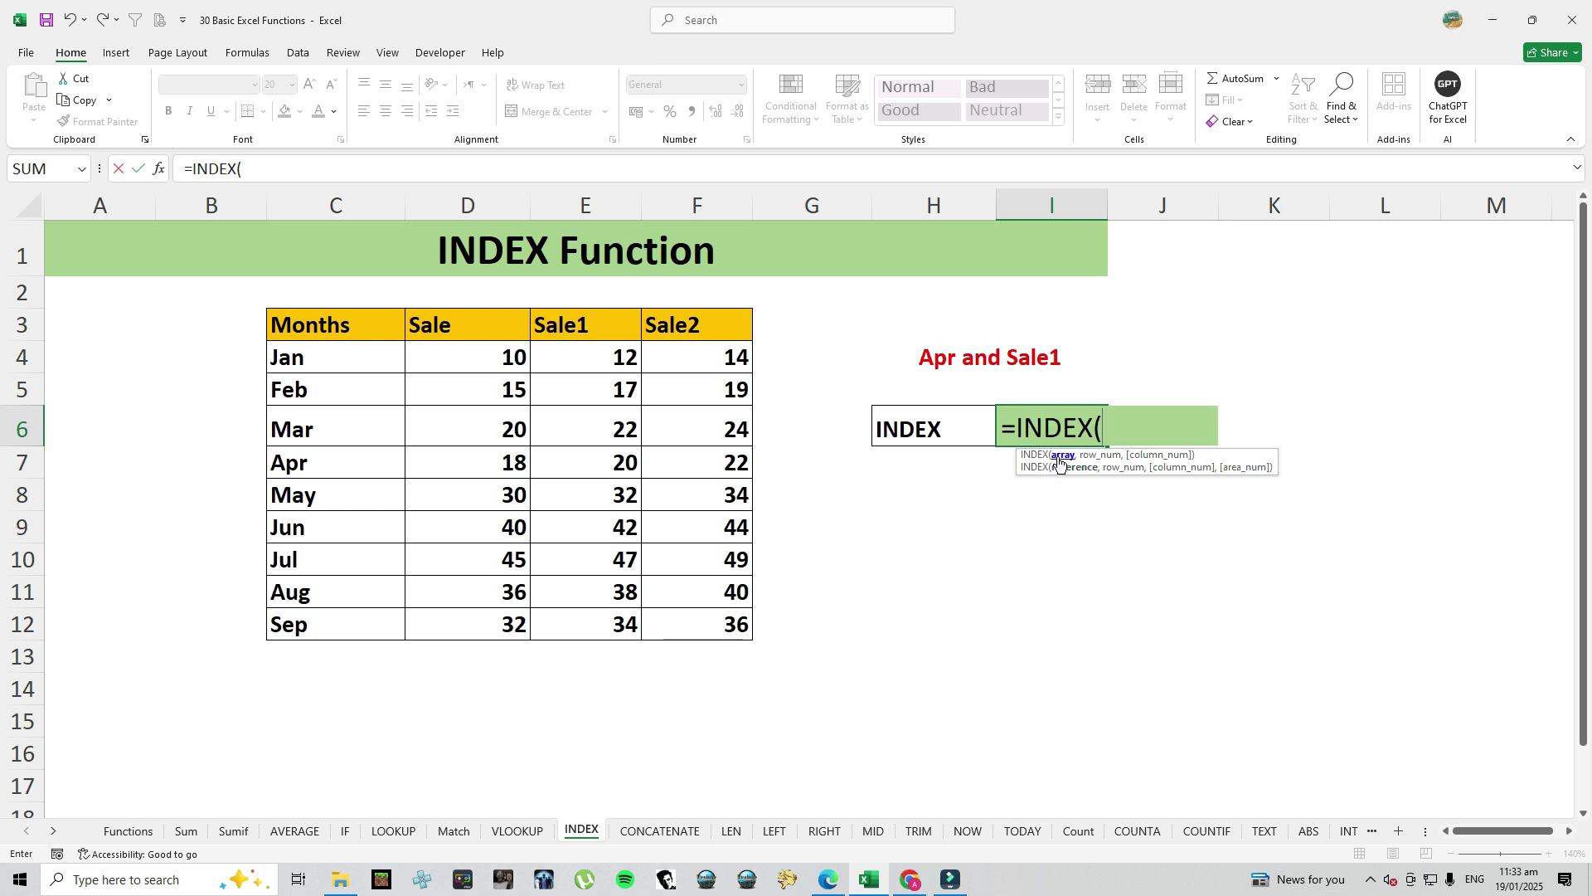
{"action": "left_click_drag", "start_coordinate": [458, 356], "coordinate": [677, 617]}
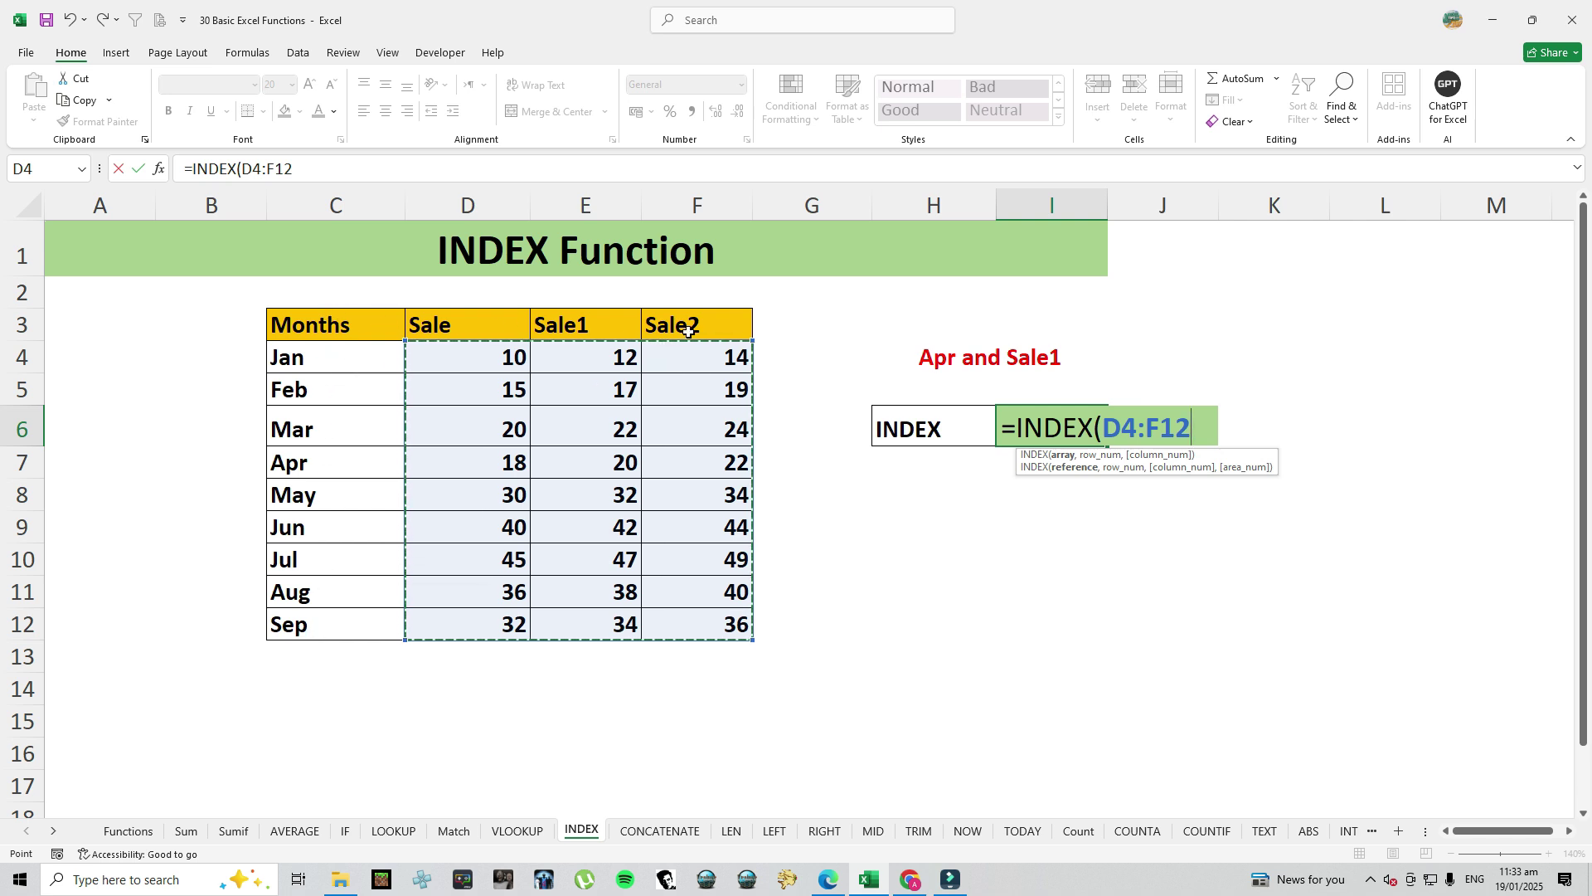
{"action": "type", "text": ","}
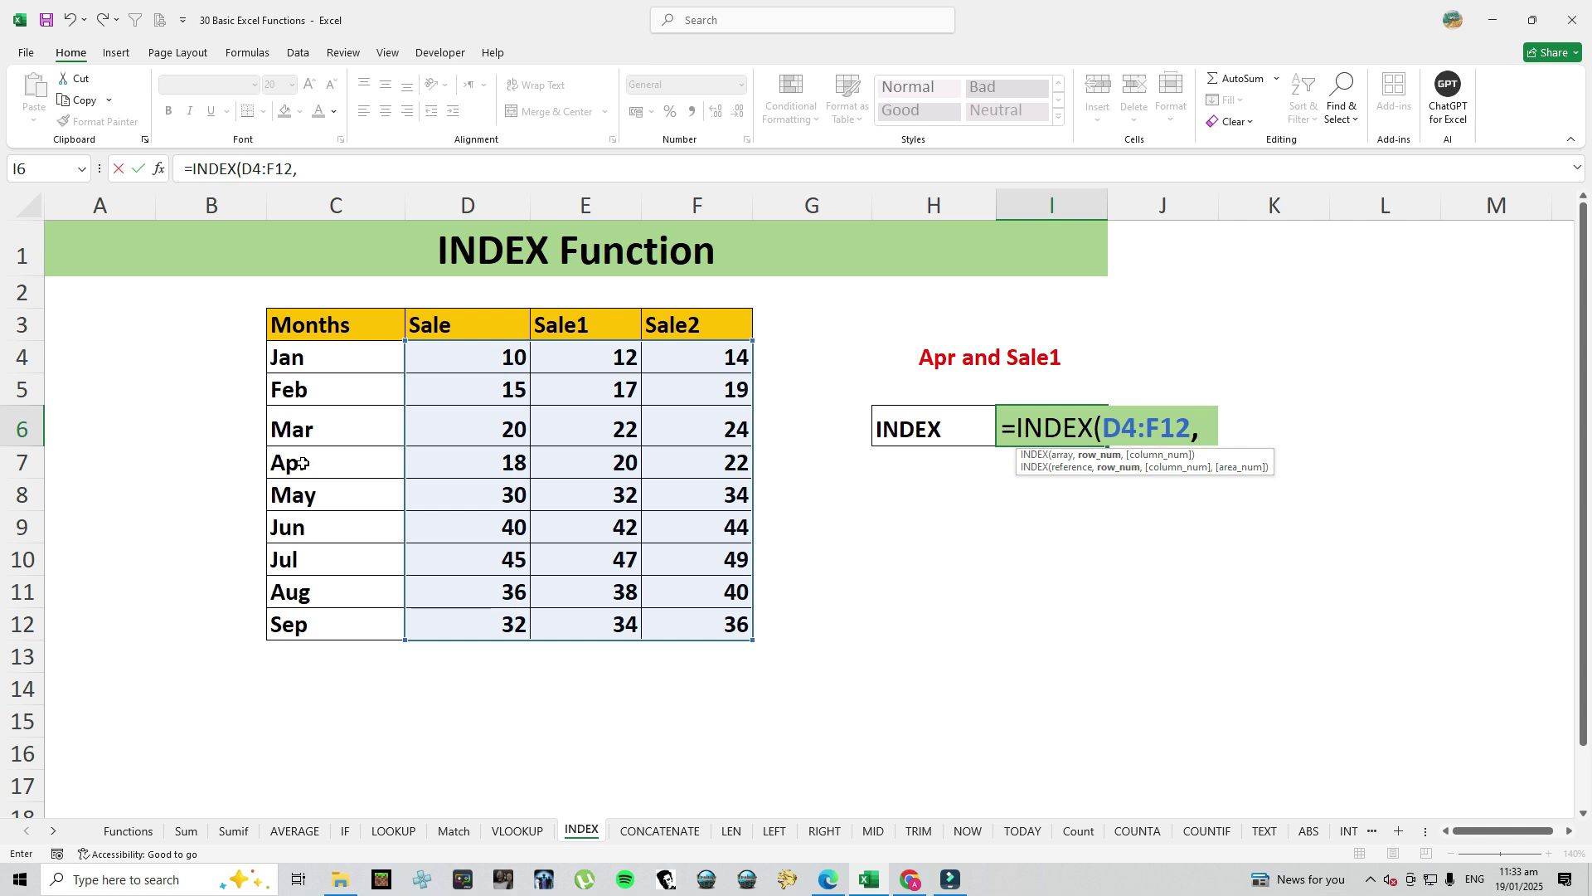
Complete the INDEX formula in I6 with row number 4 and column number 3, and compare it with Apr's Sale2 value
{"action": "type", "text": "4,"}
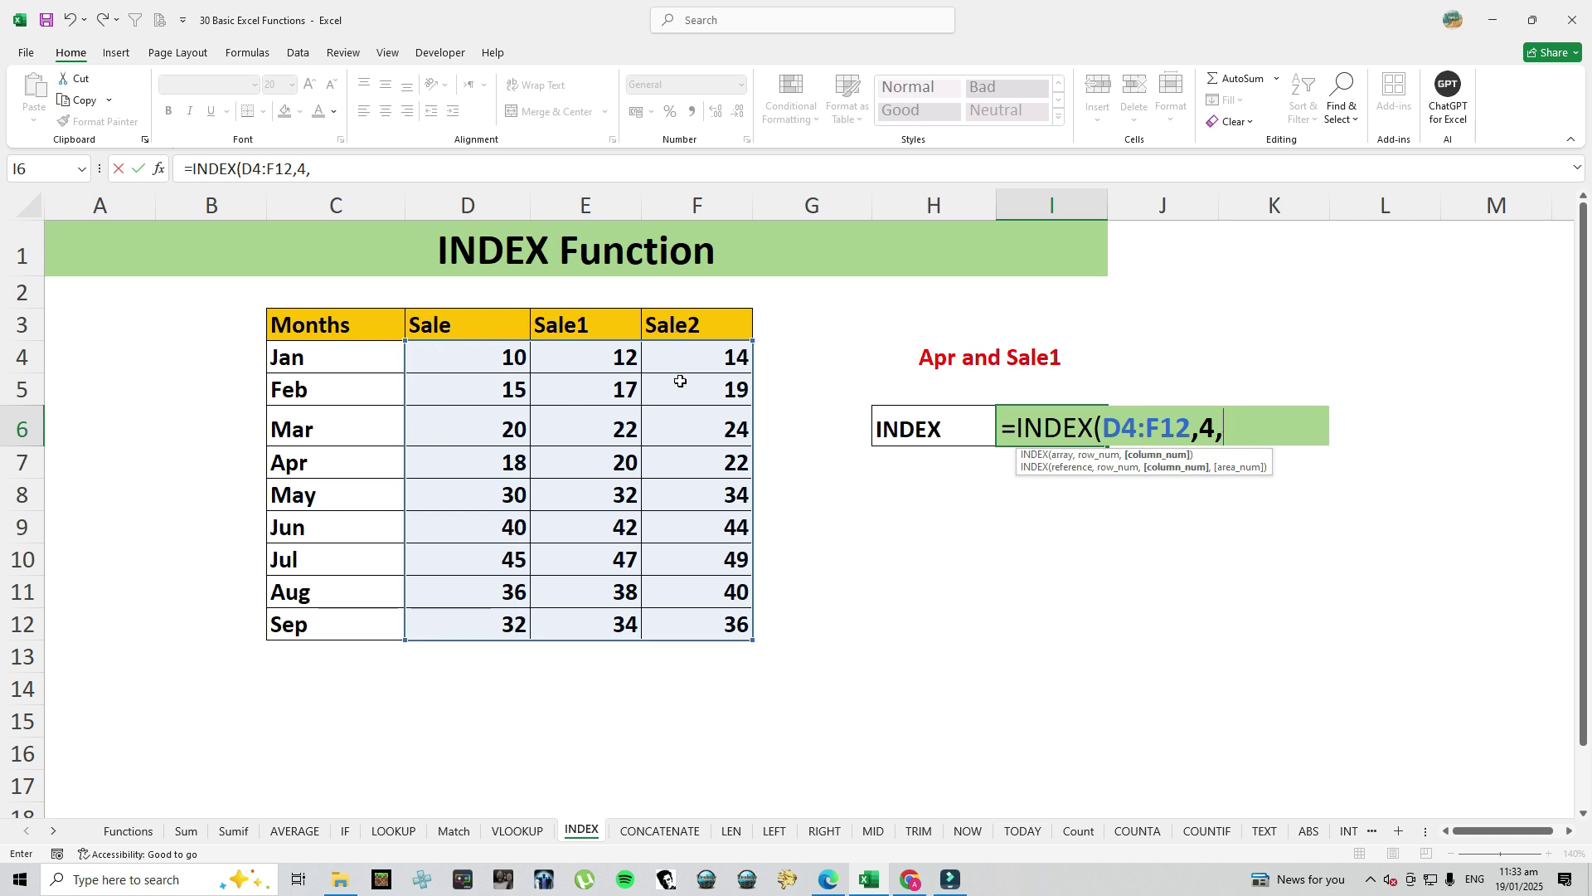
{"action": "type", "text": "3)"}
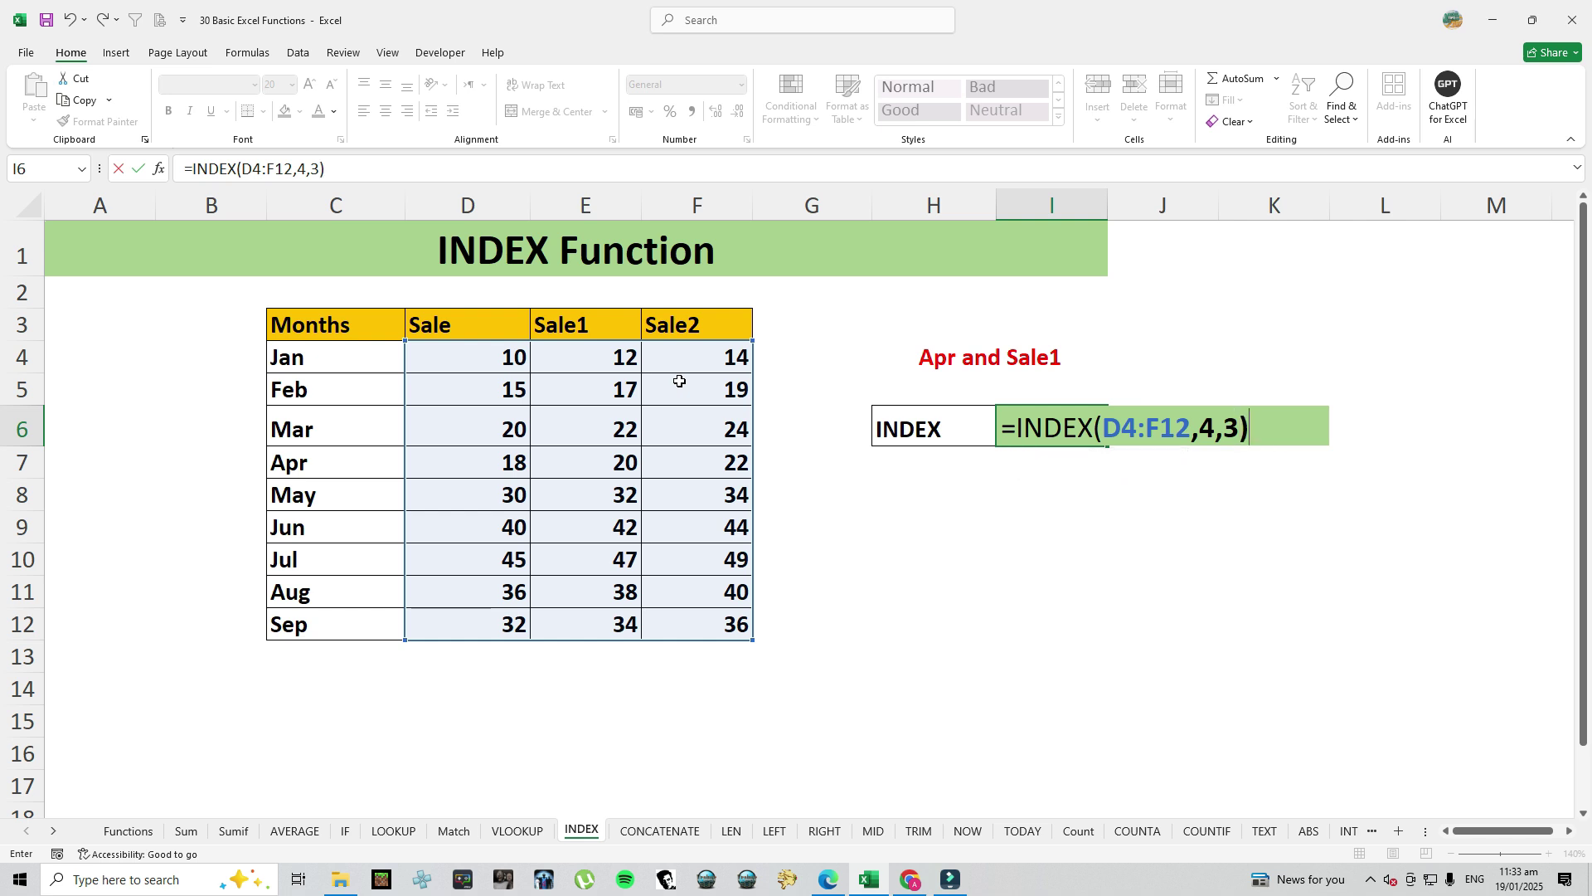
{"action": "key", "text": "Return"}
{"action": "key", "text": "Up"}
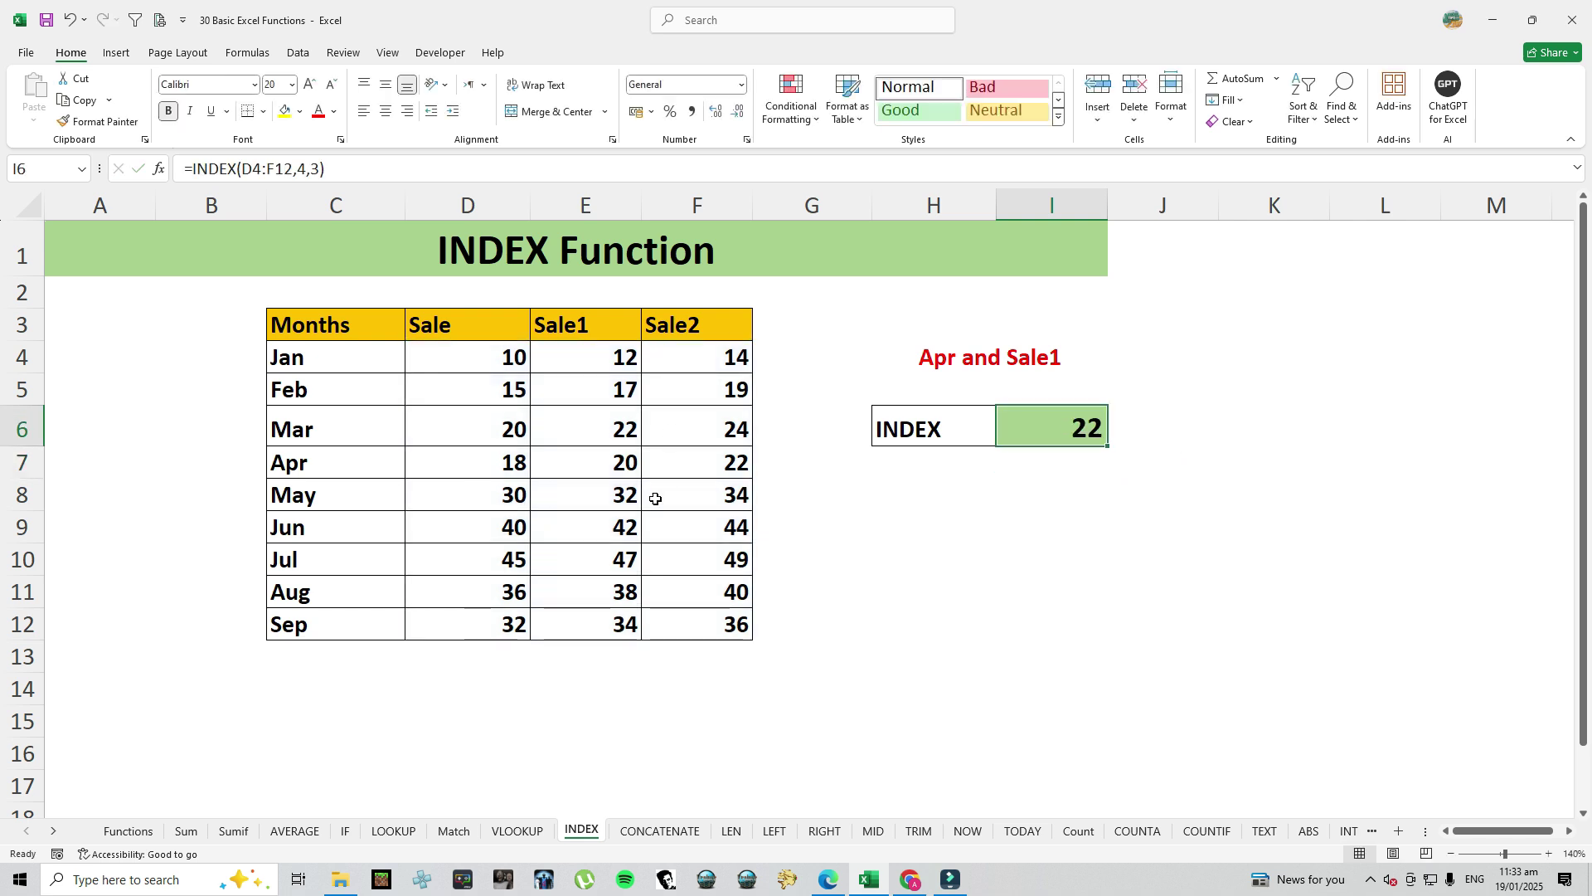
{"action": "left_click_drag", "start_coordinate": [335, 462], "coordinate": [465, 462]}
{"action": "left_click", "coordinate": [742, 468]}
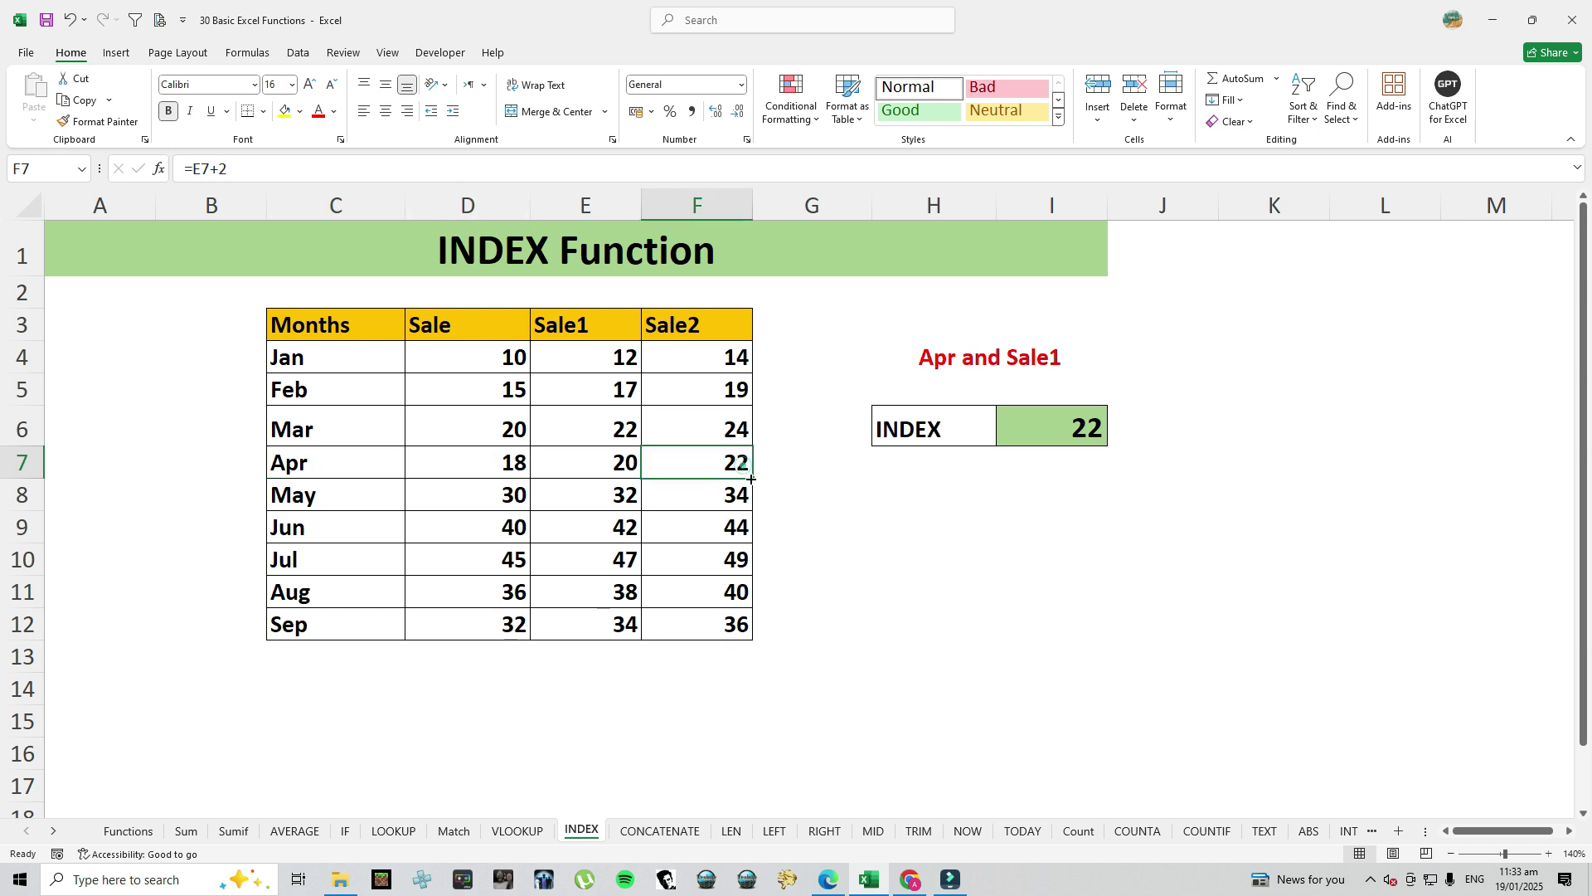
Review the row and column number arguments of the INDEX formula in I6 without changing them
{"action": "left_click", "coordinate": [1062, 427]}
{"action": "double_click", "coordinate": [1064, 429]}
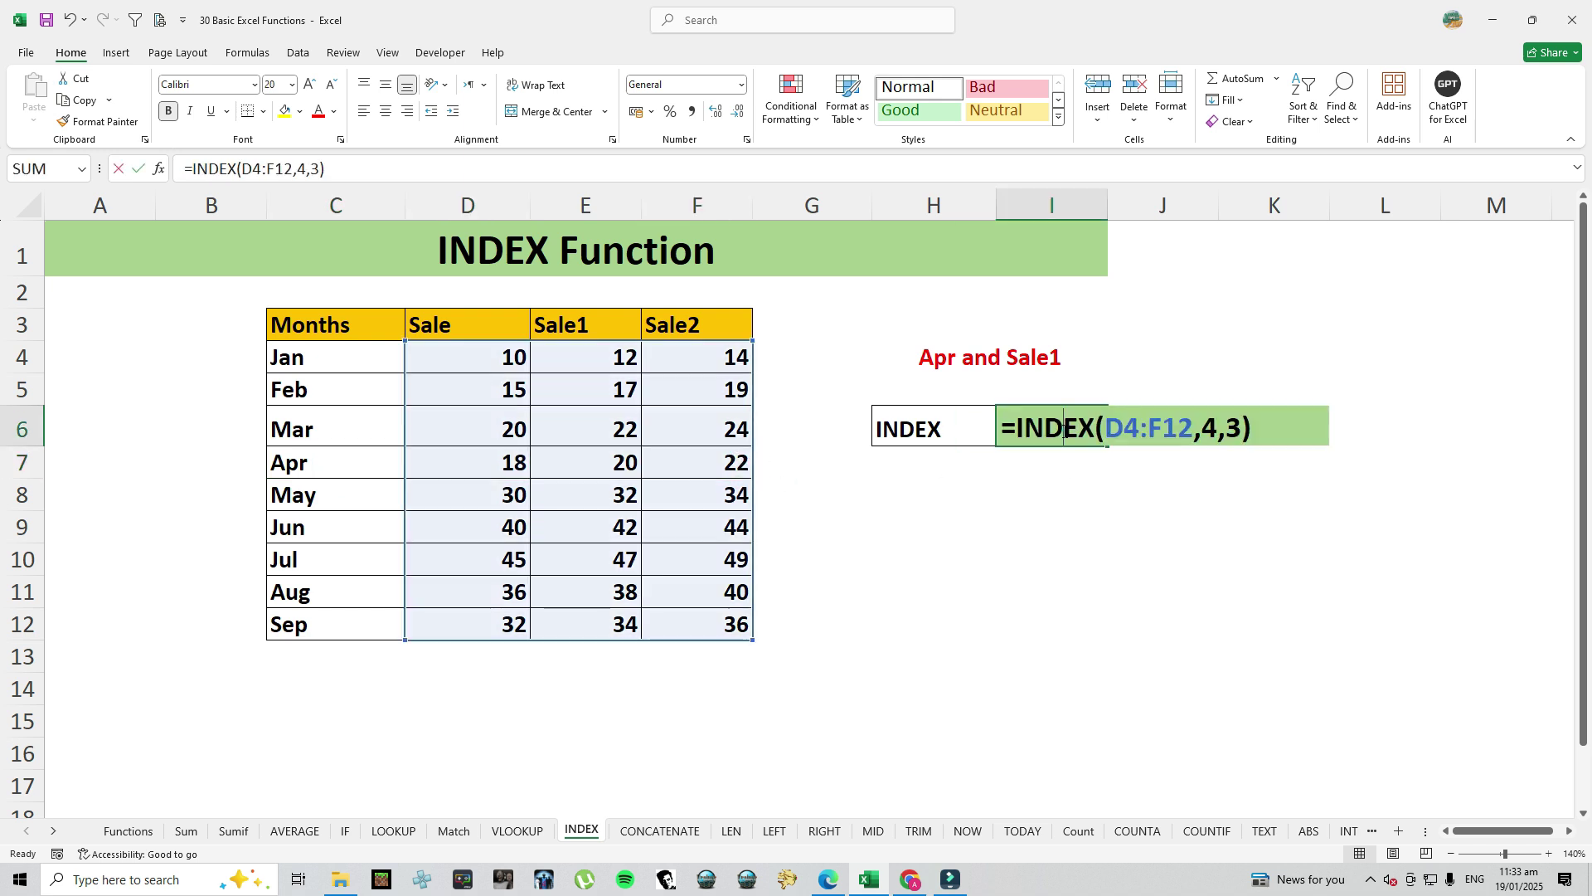
{"action": "left_click_drag", "start_coordinate": [1200, 429], "coordinate": [1224, 431]}
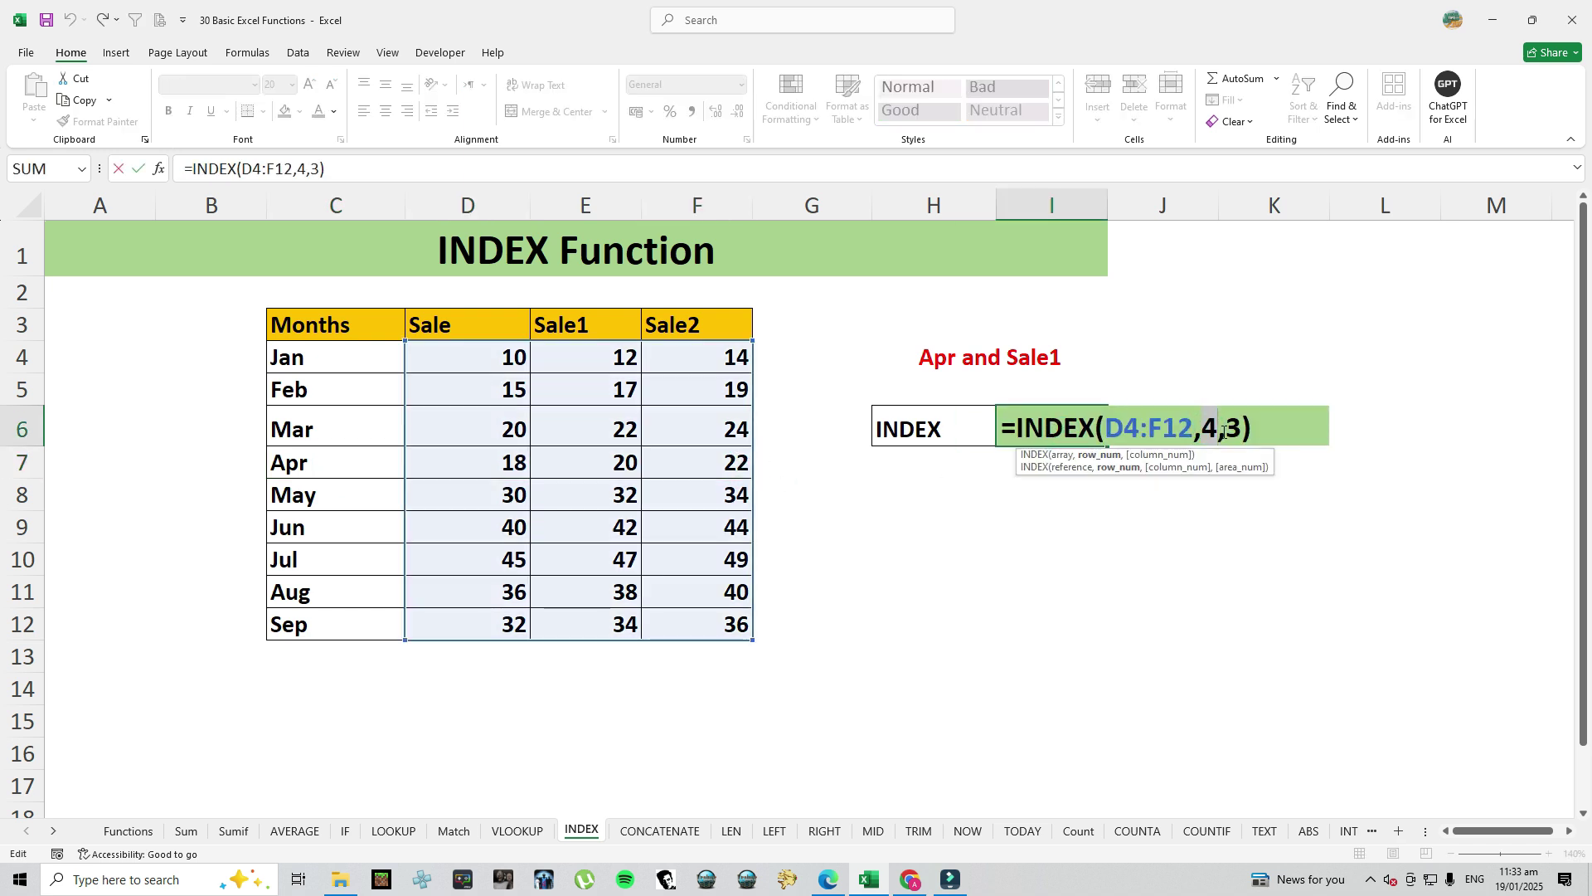
{"action": "left_click", "coordinate": [1233, 428]}
{"action": "key", "text": "Escape"}
{"action": "left_click", "coordinate": [935, 492]}
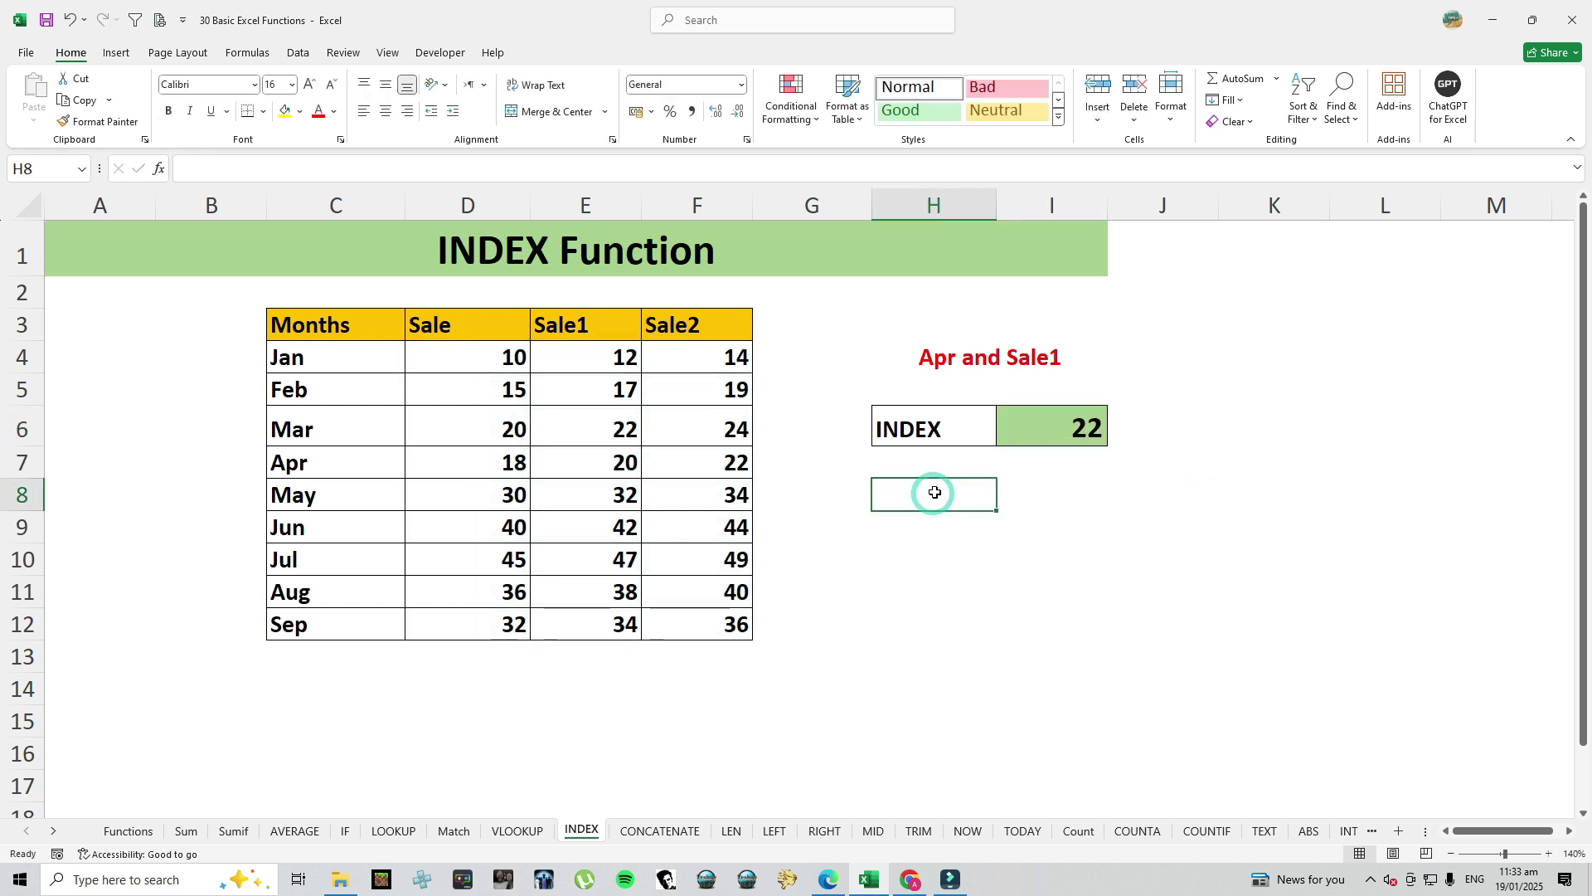
Enter the lookup month Apr in H8 and the header name Sale2 in H9
{"action": "type", "text": "Apr"}
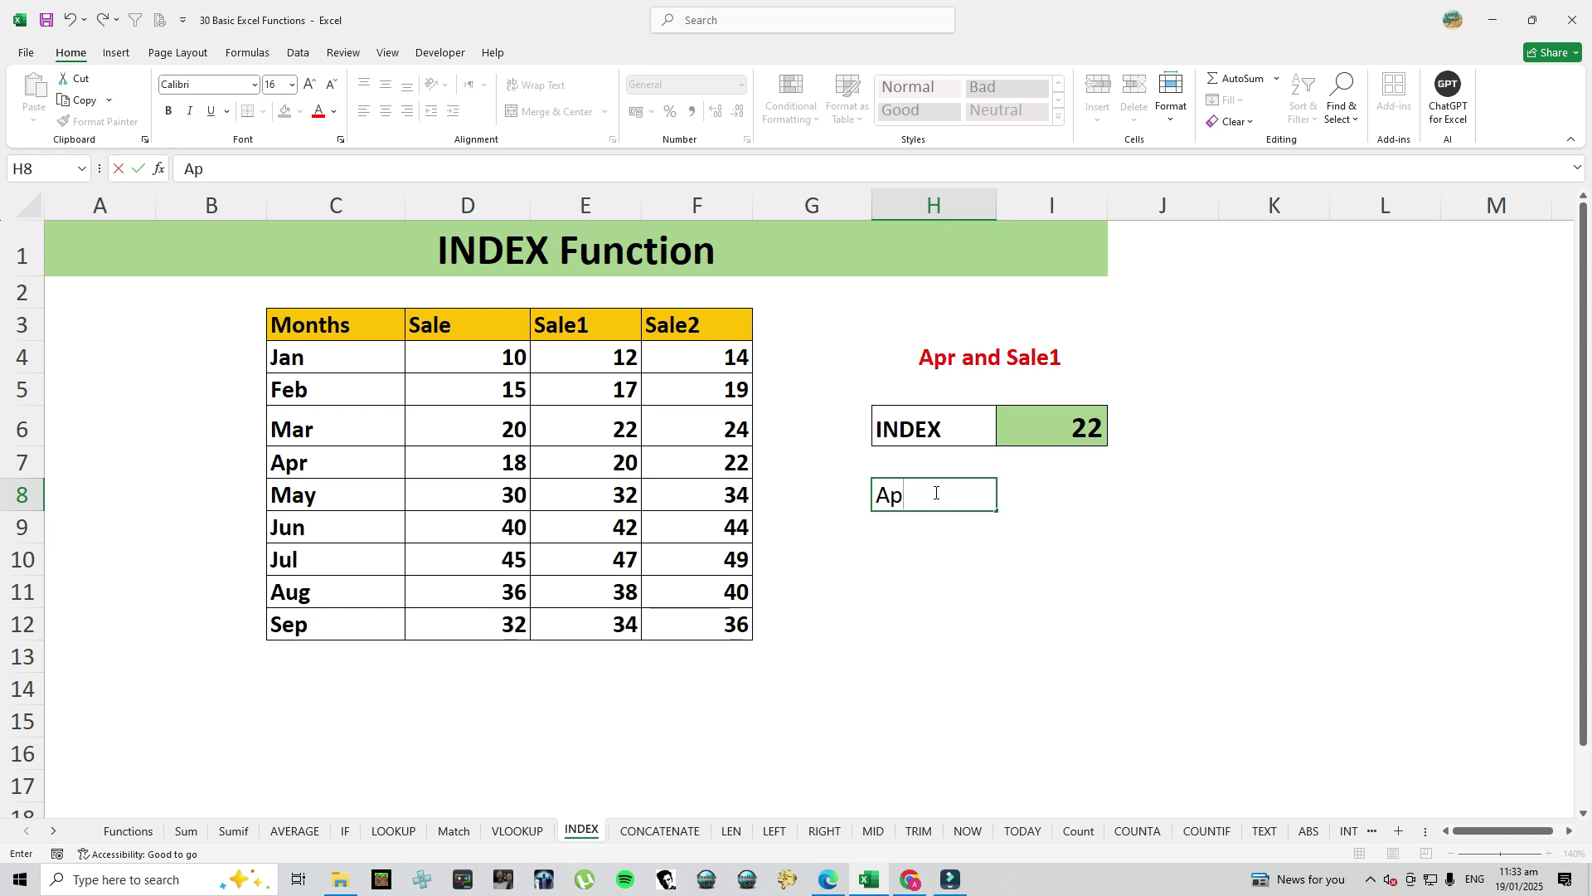
{"action": "key", "text": "Return"}
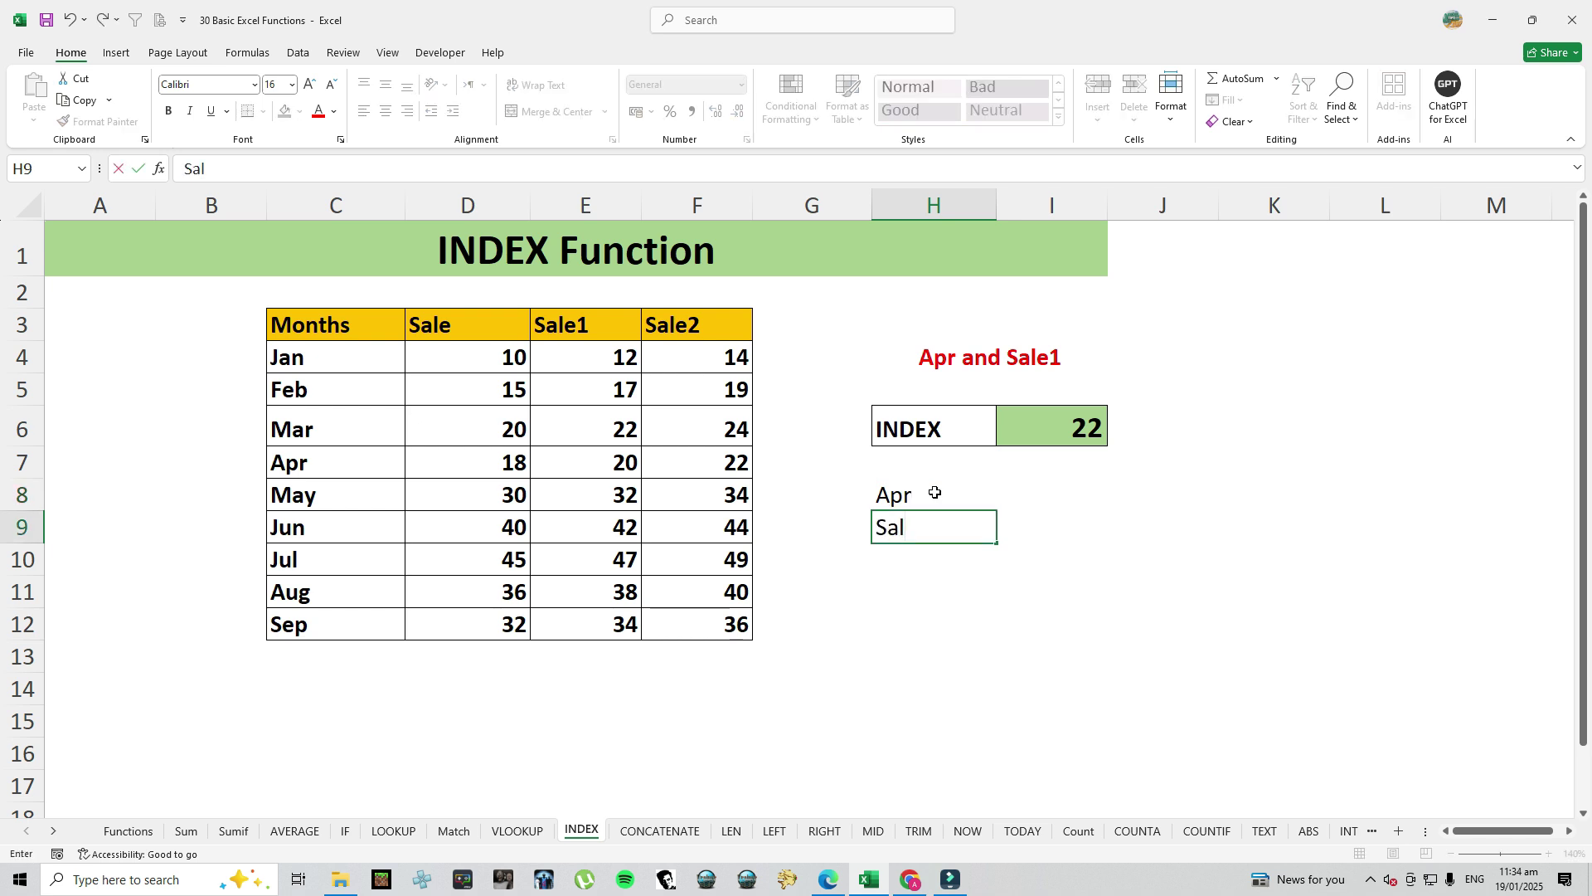
{"action": "type", "text": "e2"}
{"action": "key", "text": "Return"}
Replace the row number 4 in I6's INDEX formula with MATCH(H8,C4:C12,0)
{"action": "double_click", "coordinate": [1057, 425]}
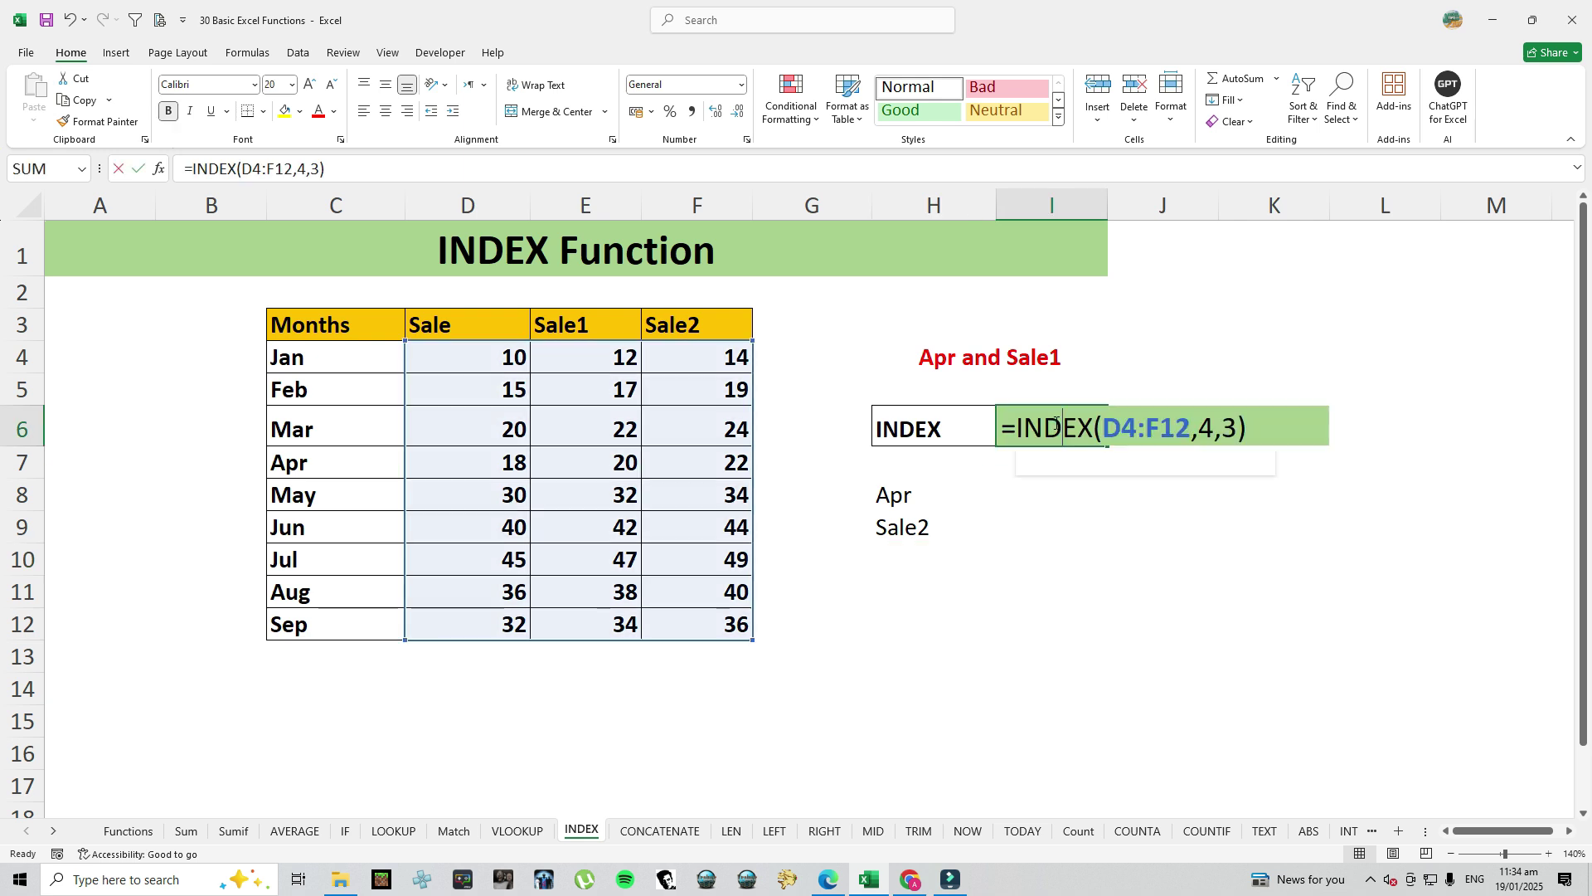
{"action": "left_click", "coordinate": [1211, 425]}
{"action": "double_click", "coordinate": [1211, 425]}
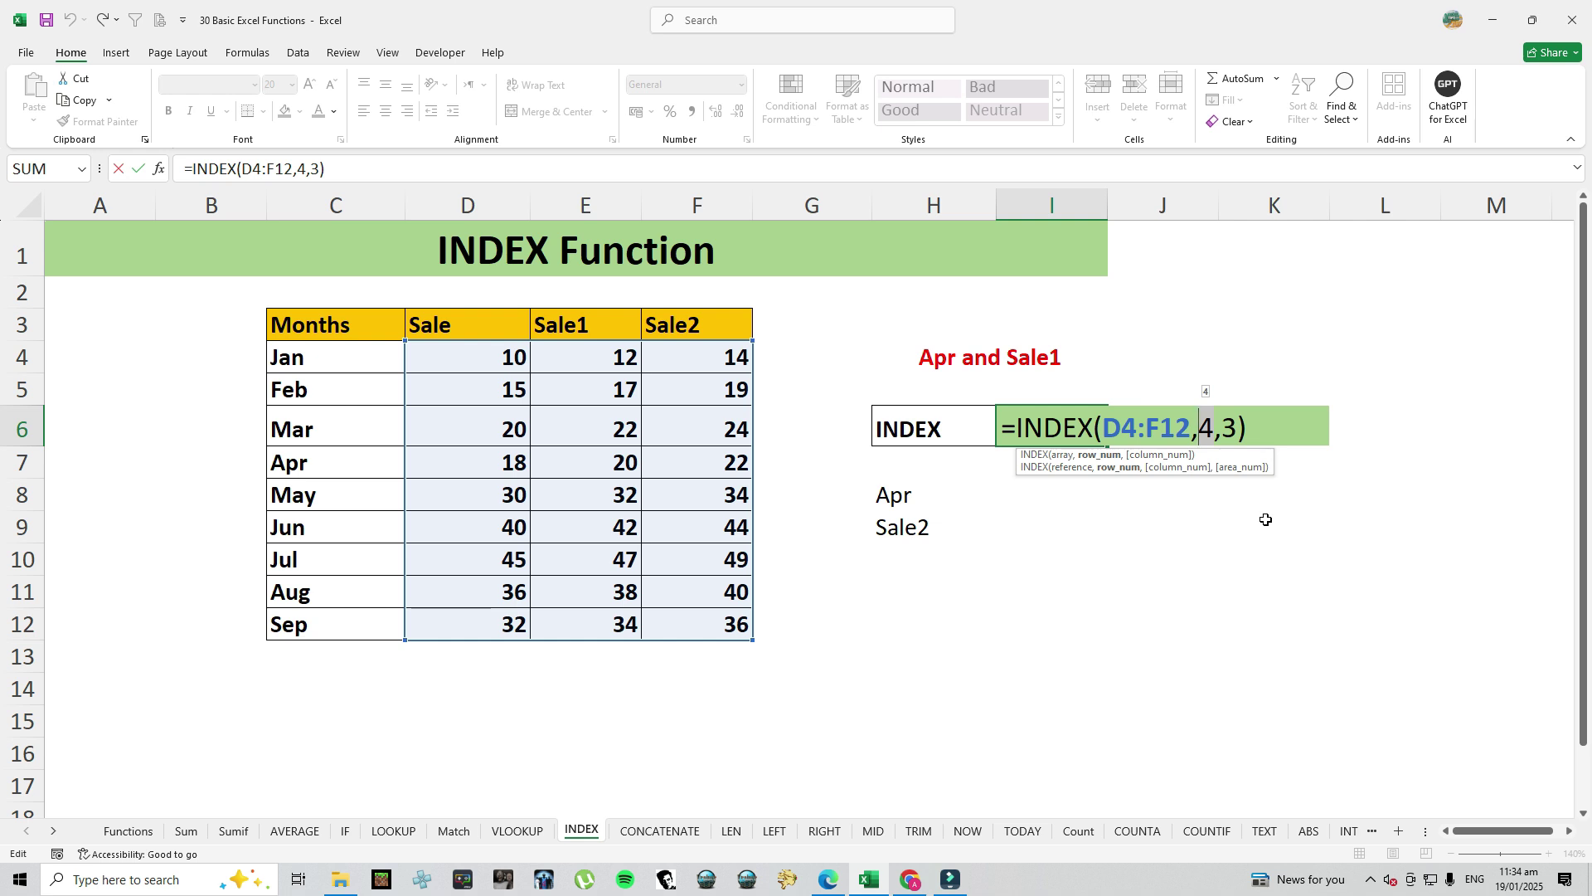
{"action": "key", "text": "BackSpace"}
{"action": "type", "text": "mat"}
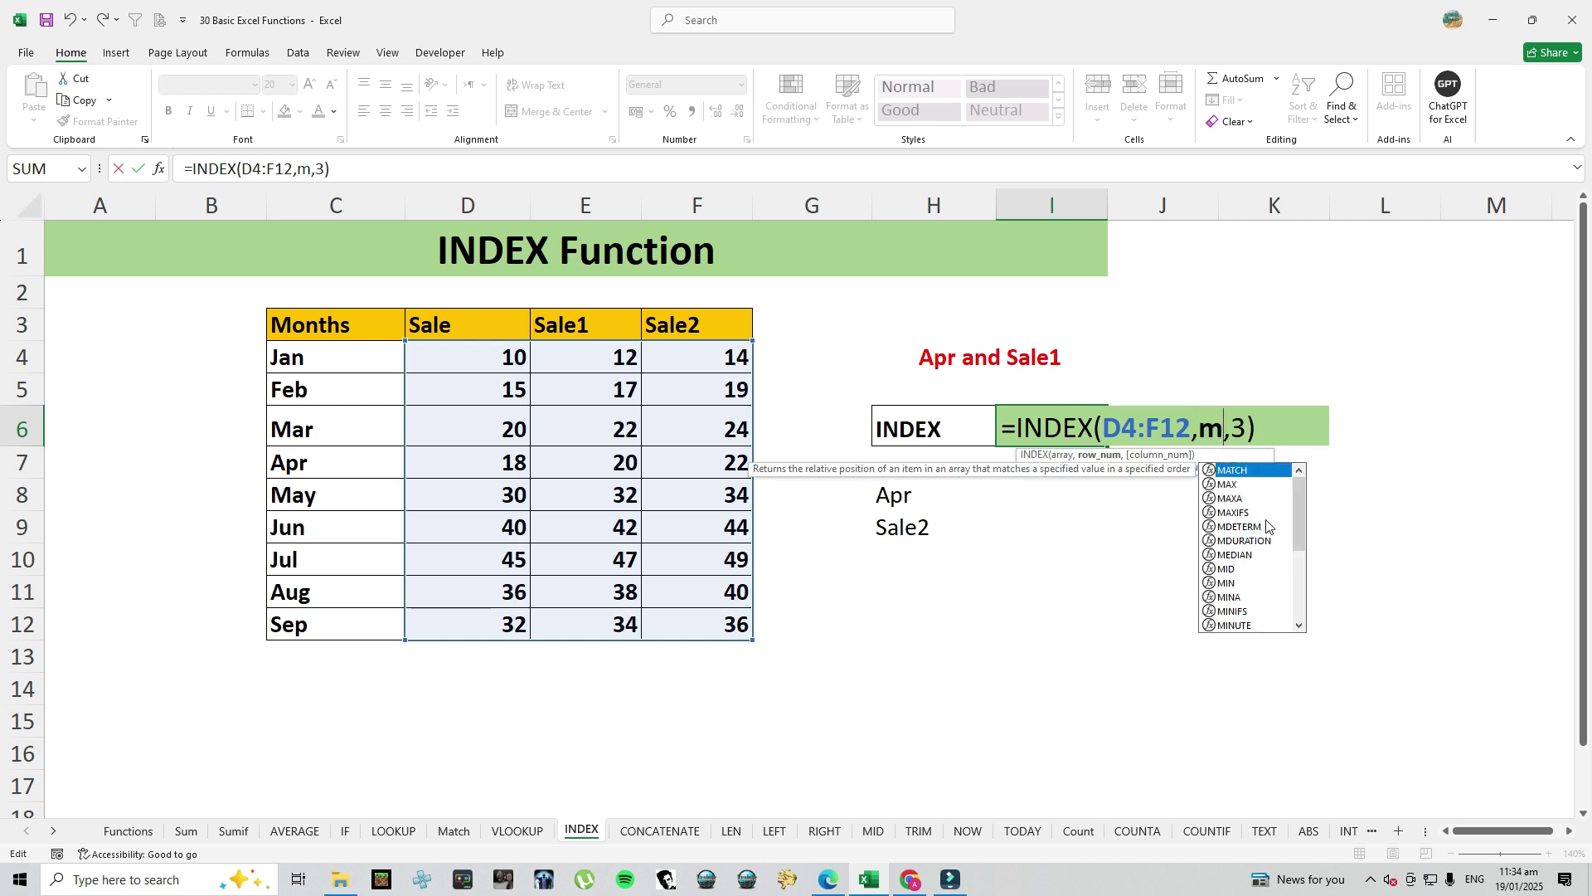
{"action": "key", "text": "Tab"}
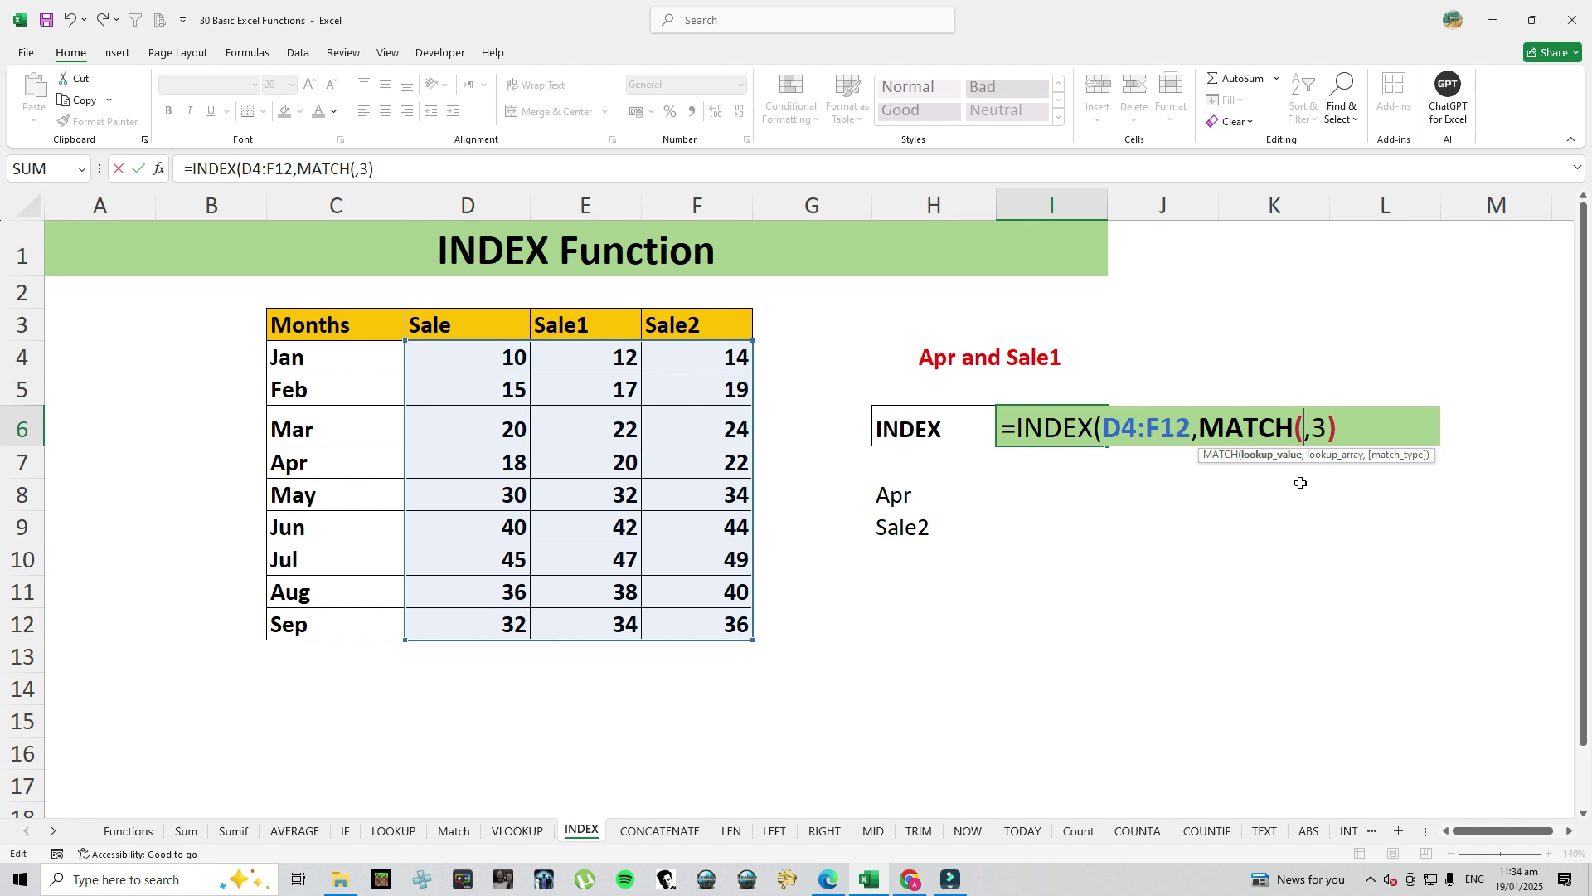
{"action": "left_click", "coordinate": [894, 498]}
{"action": "type", "text": ","}
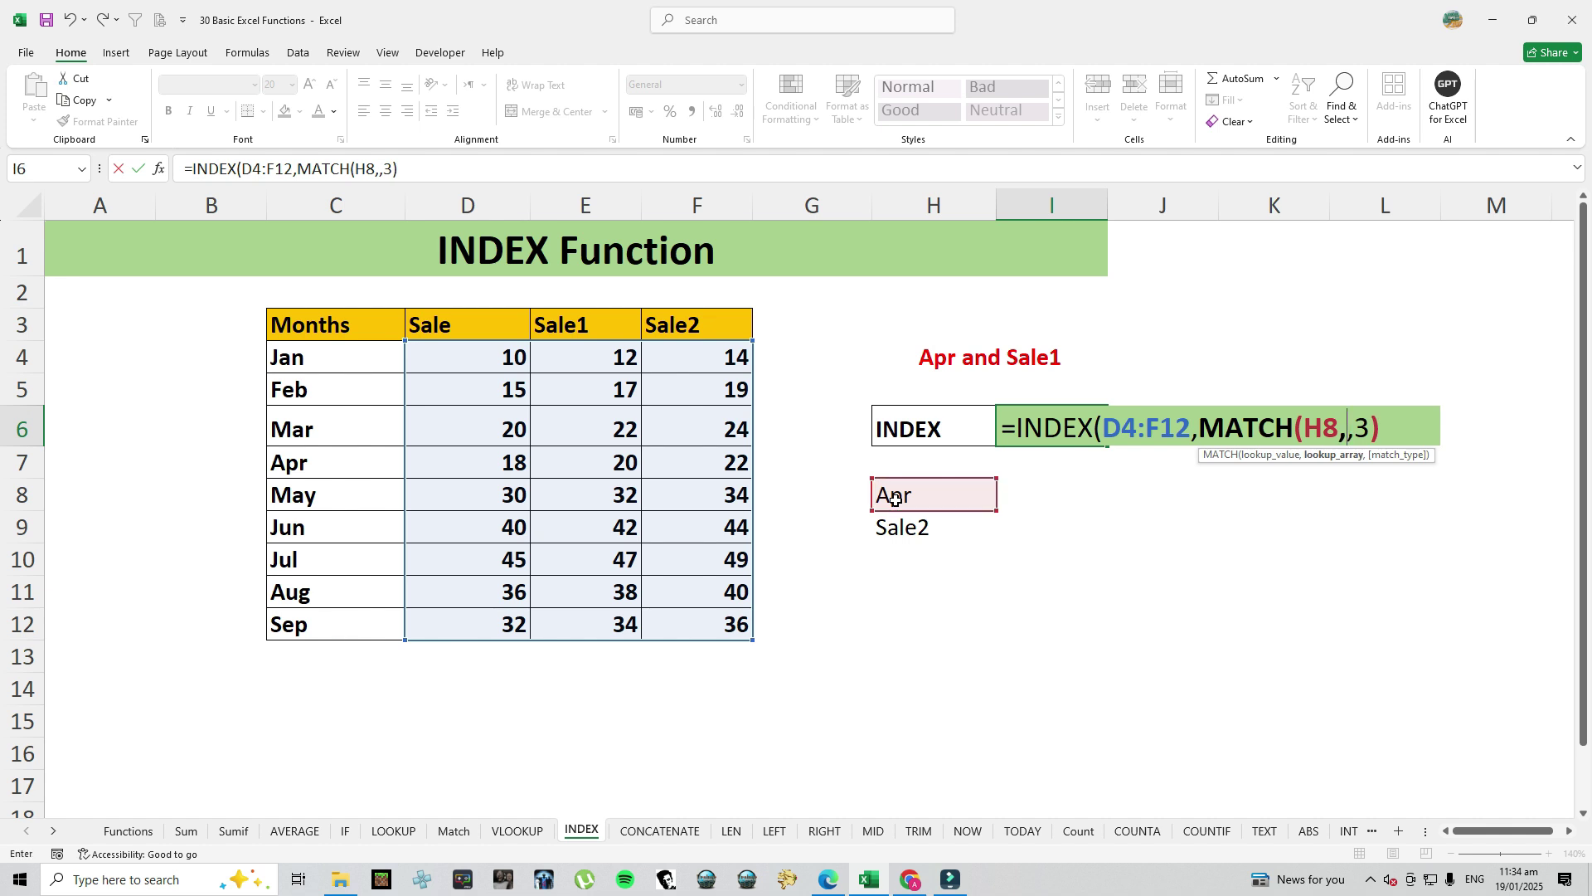
{"action": "left_click_drag", "start_coordinate": [290, 355], "coordinate": [307, 627]}
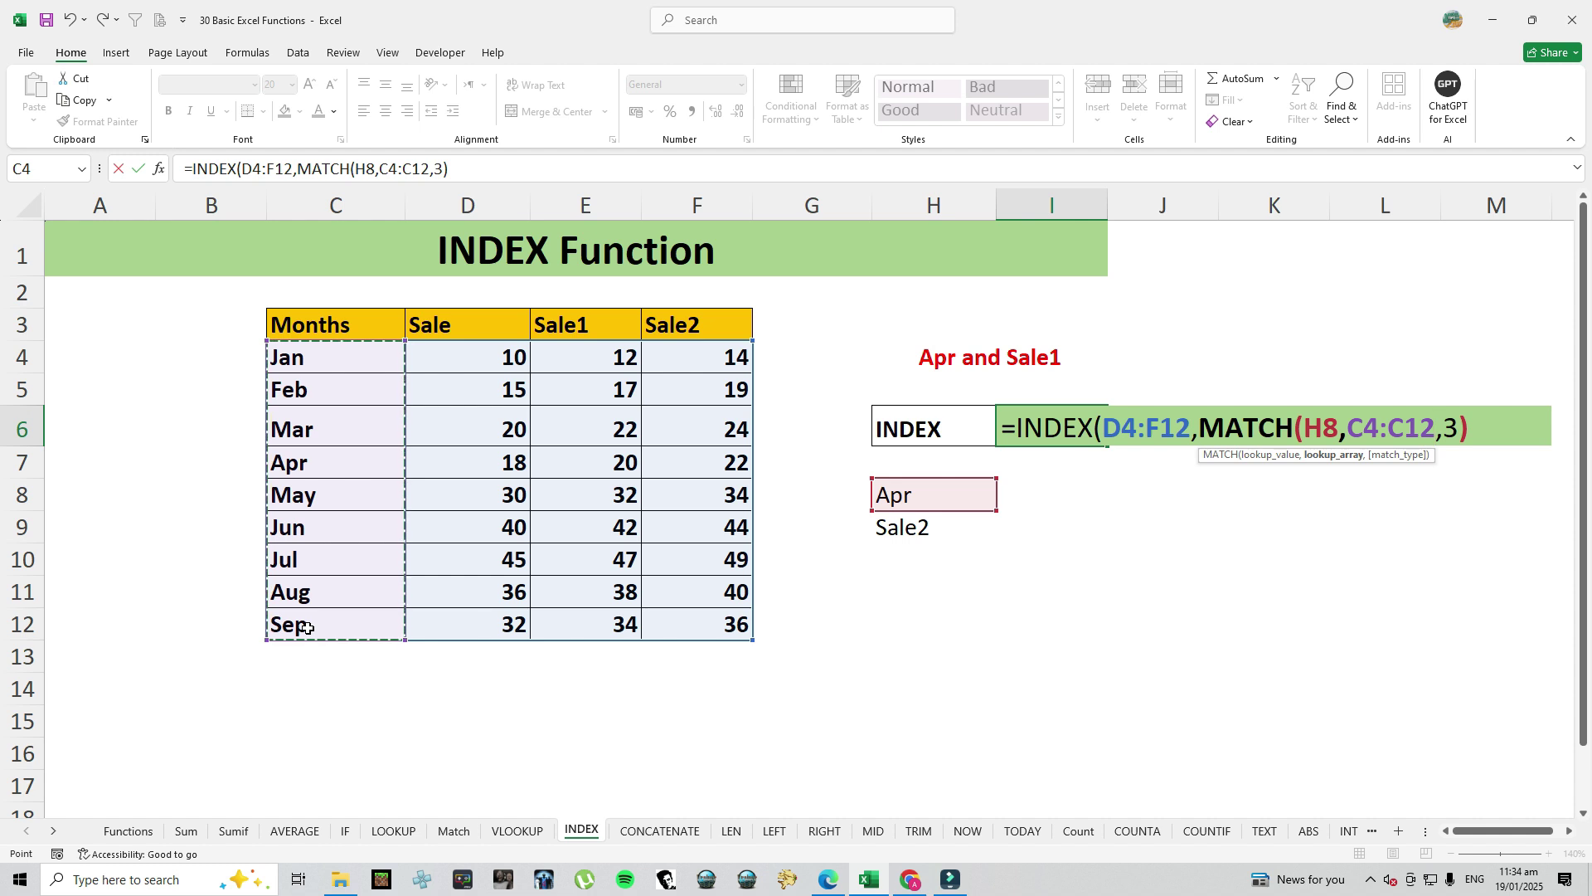
{"action": "type", "text": ",0),"}
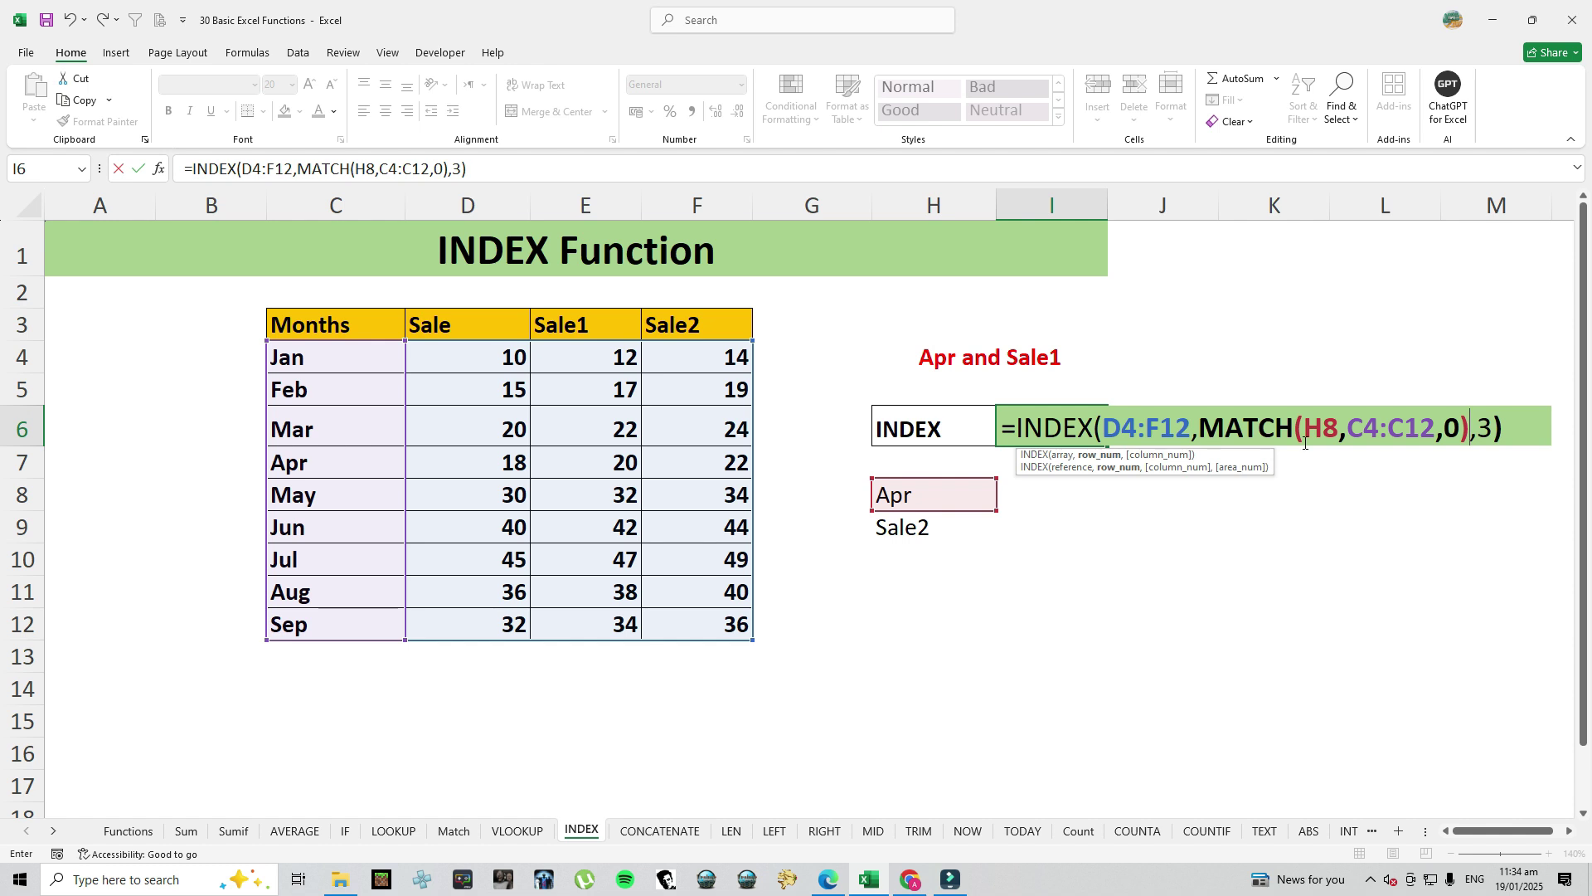
Replace the column number 3 in I6's INDEX formula with MATCH(H9,D3:F3,0) and commit the formula
{"action": "left_click", "coordinate": [1479, 435]}
{"action": "key", "text": "Delete"}
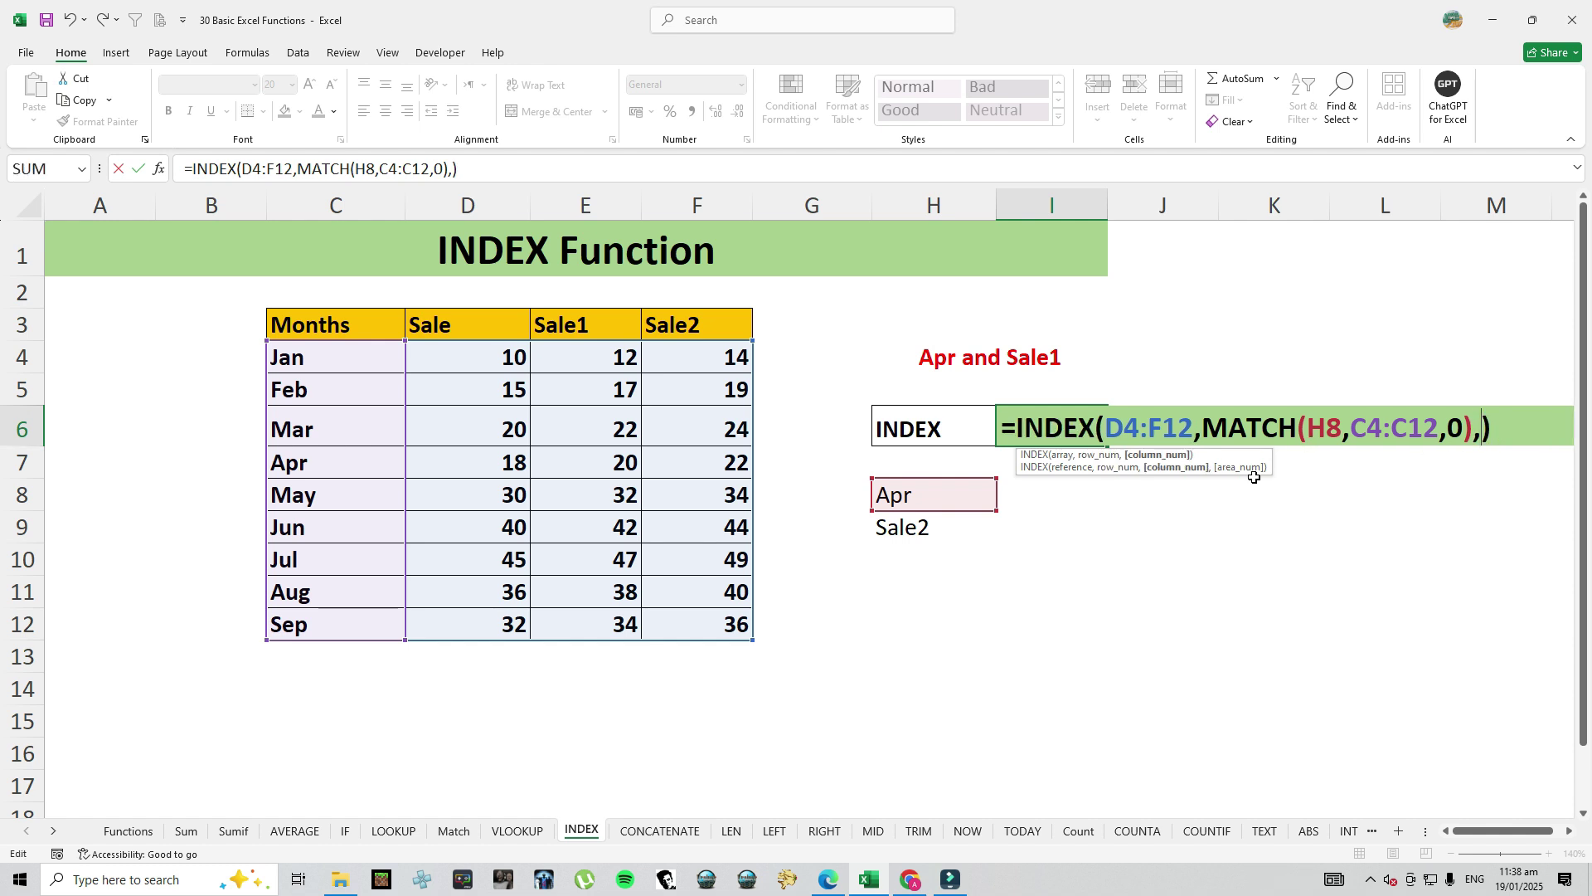
{"action": "type", "text": "ma"}
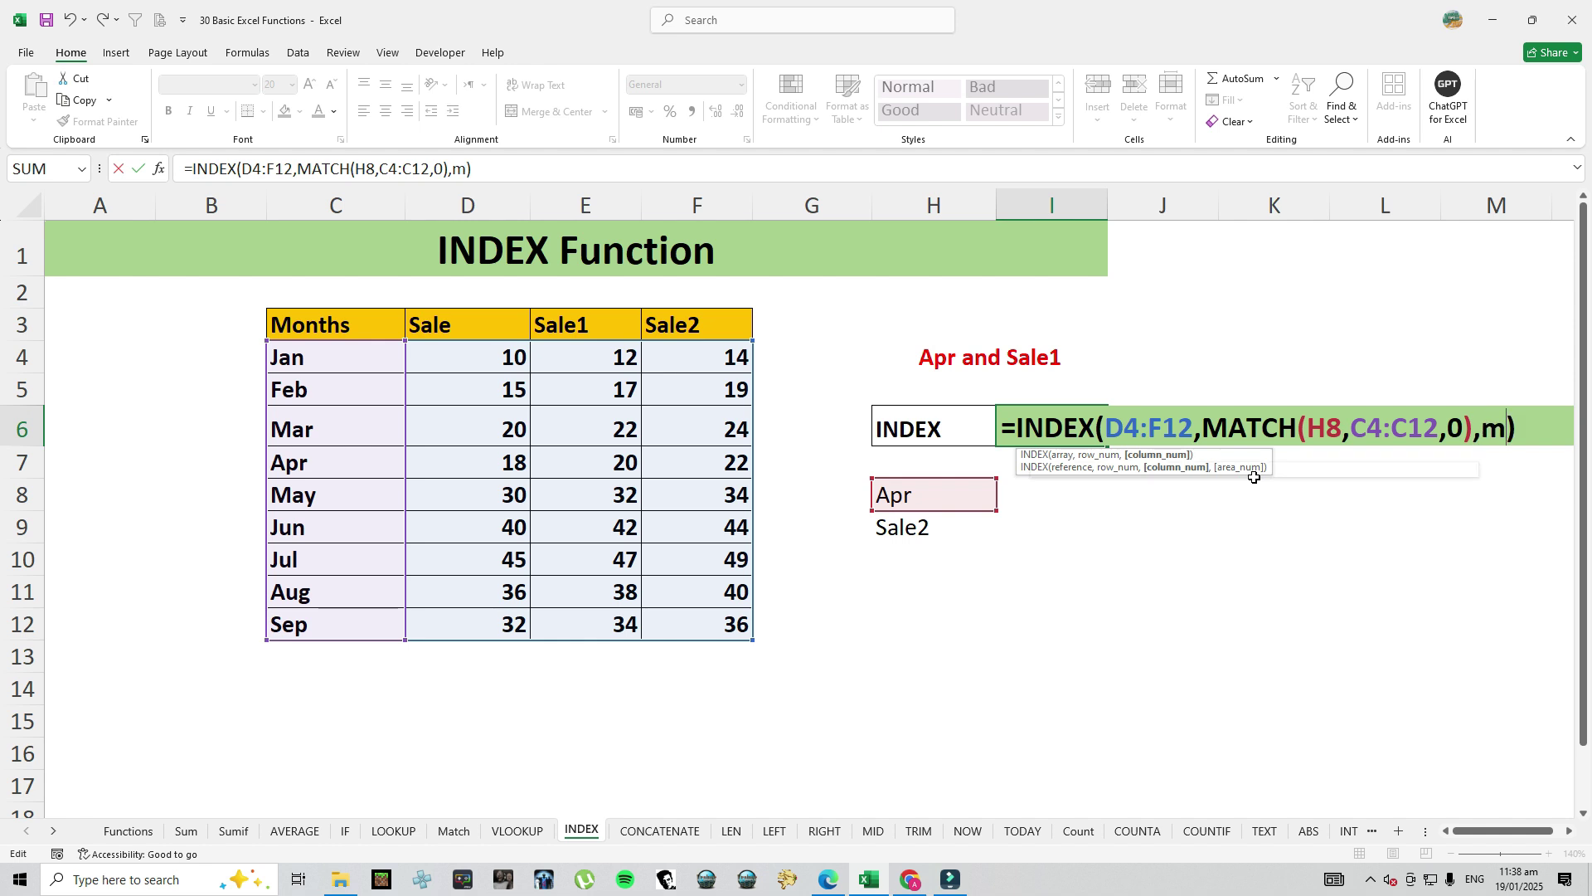
{"action": "type", "text": "tch("}
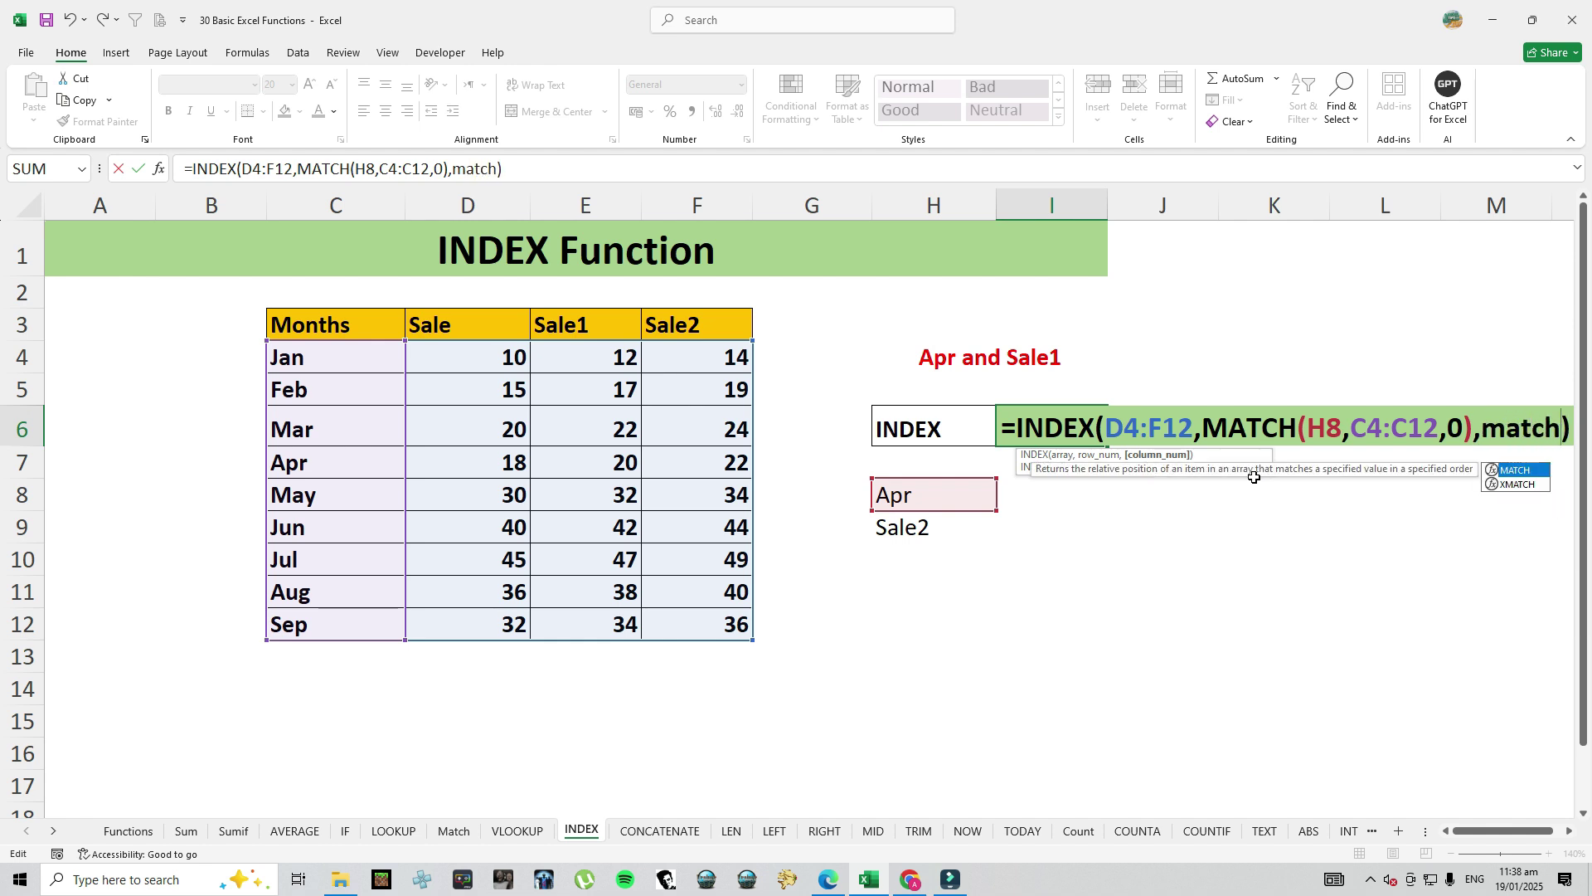
{"action": "left_click", "coordinate": [923, 528]}
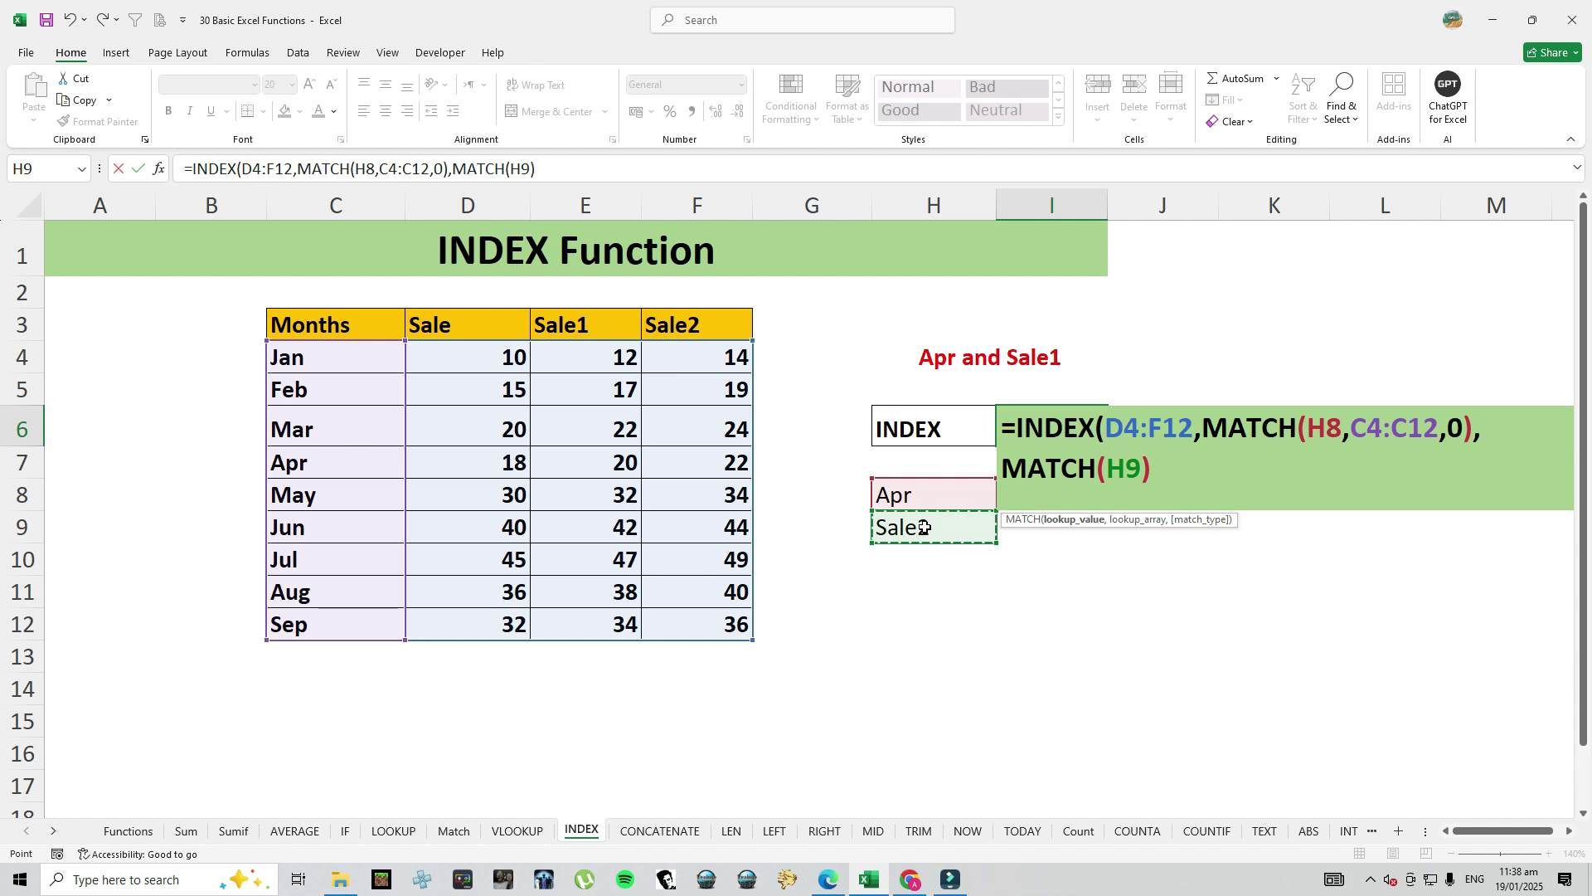
{"action": "type", "text": ","}
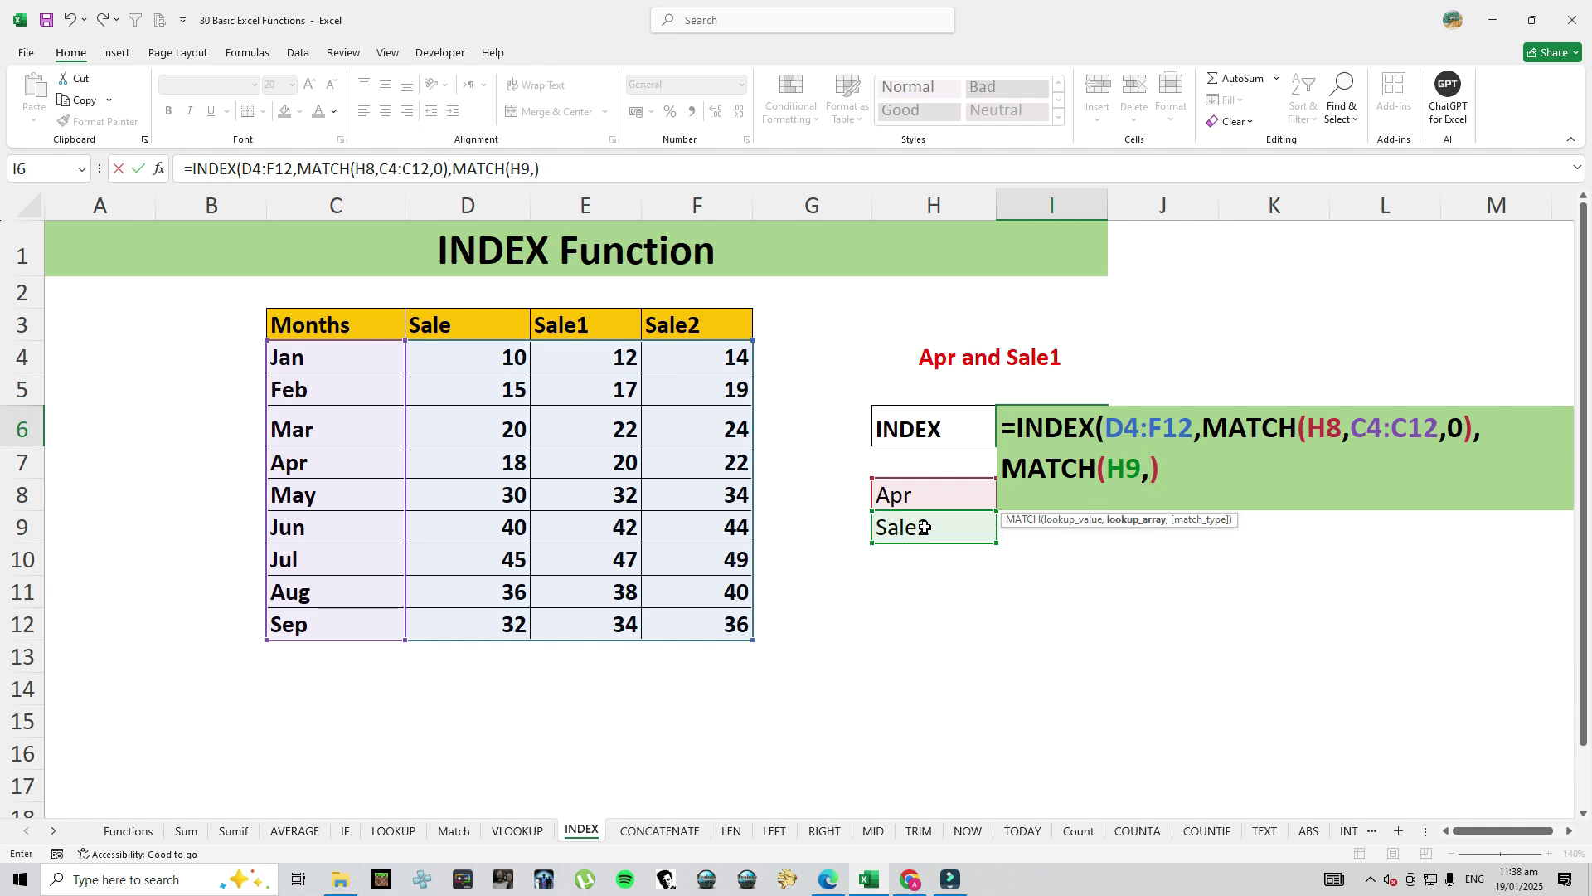
{"action": "left_click_drag", "start_coordinate": [438, 324], "coordinate": [690, 329]}
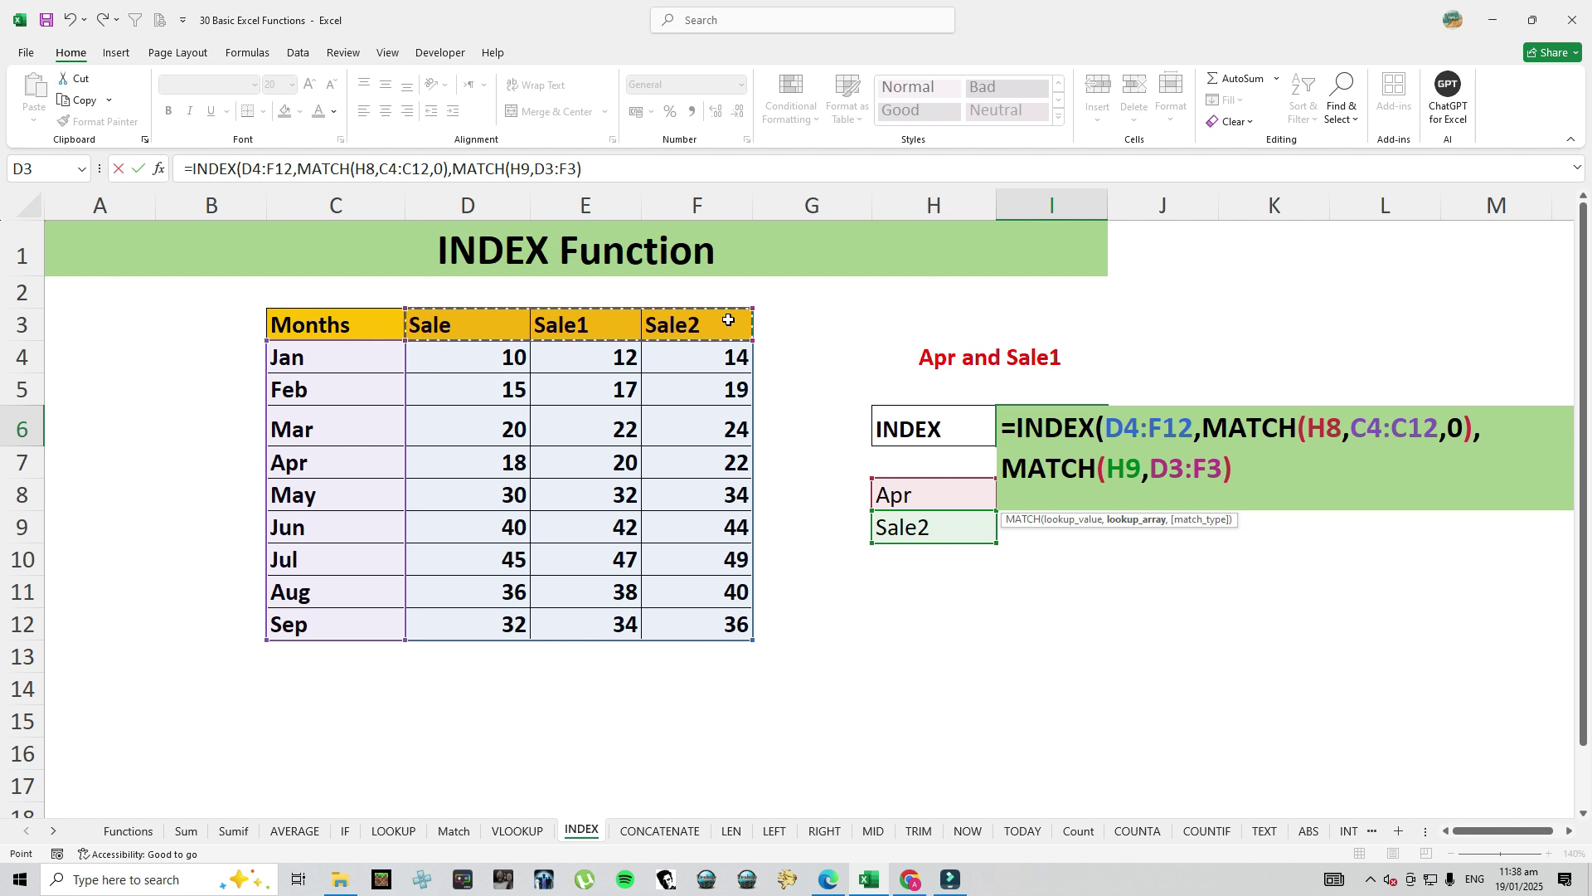
{"action": "type", "text": ",0))"}
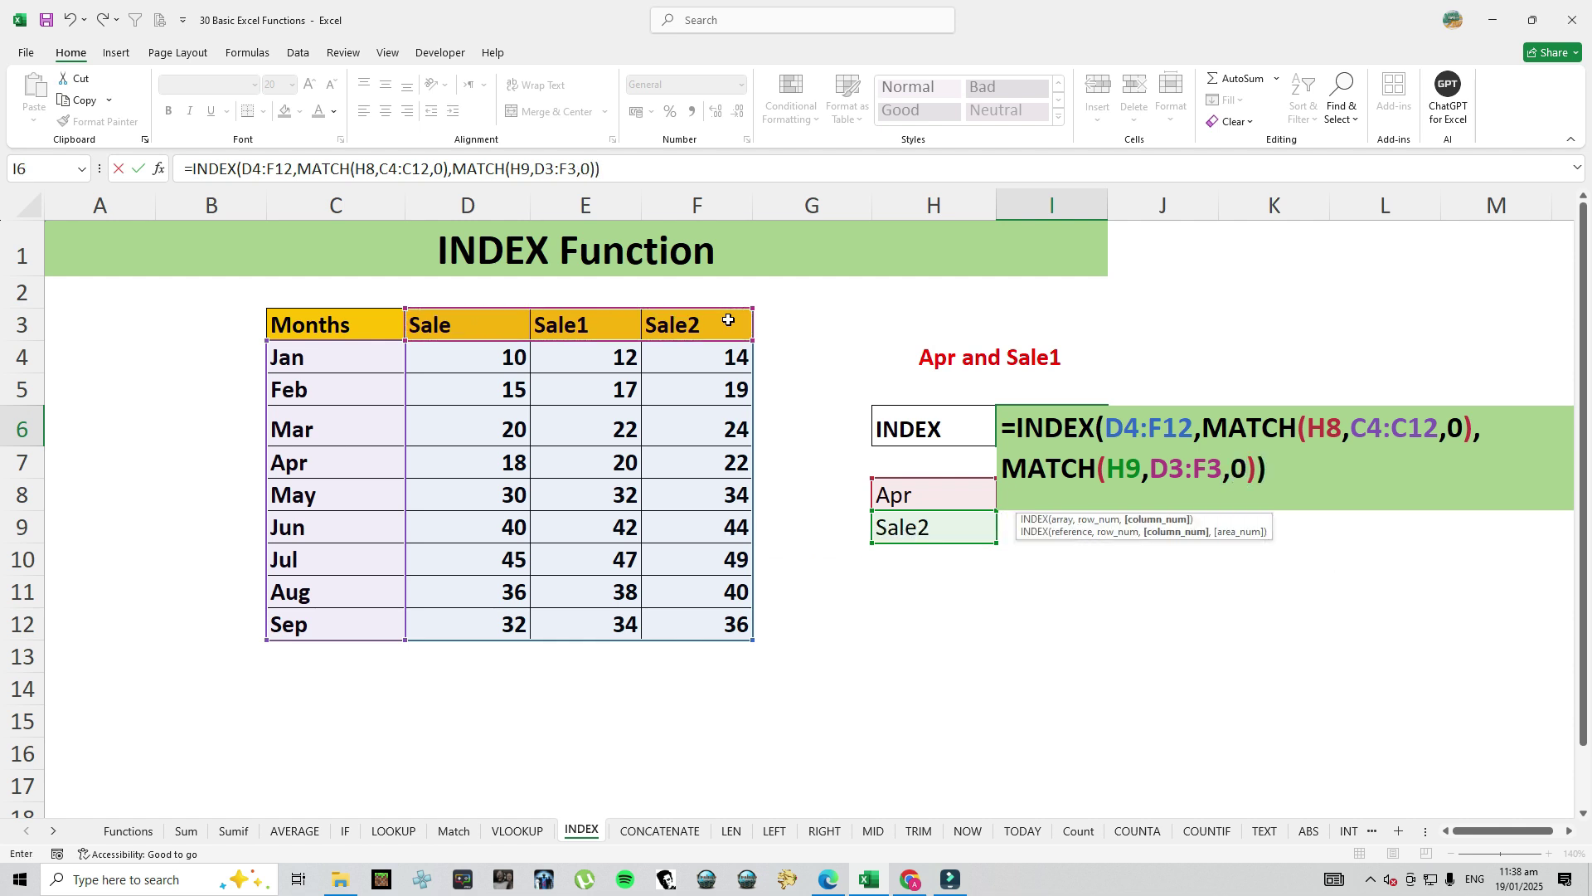
{"action": "key", "text": "Return"}
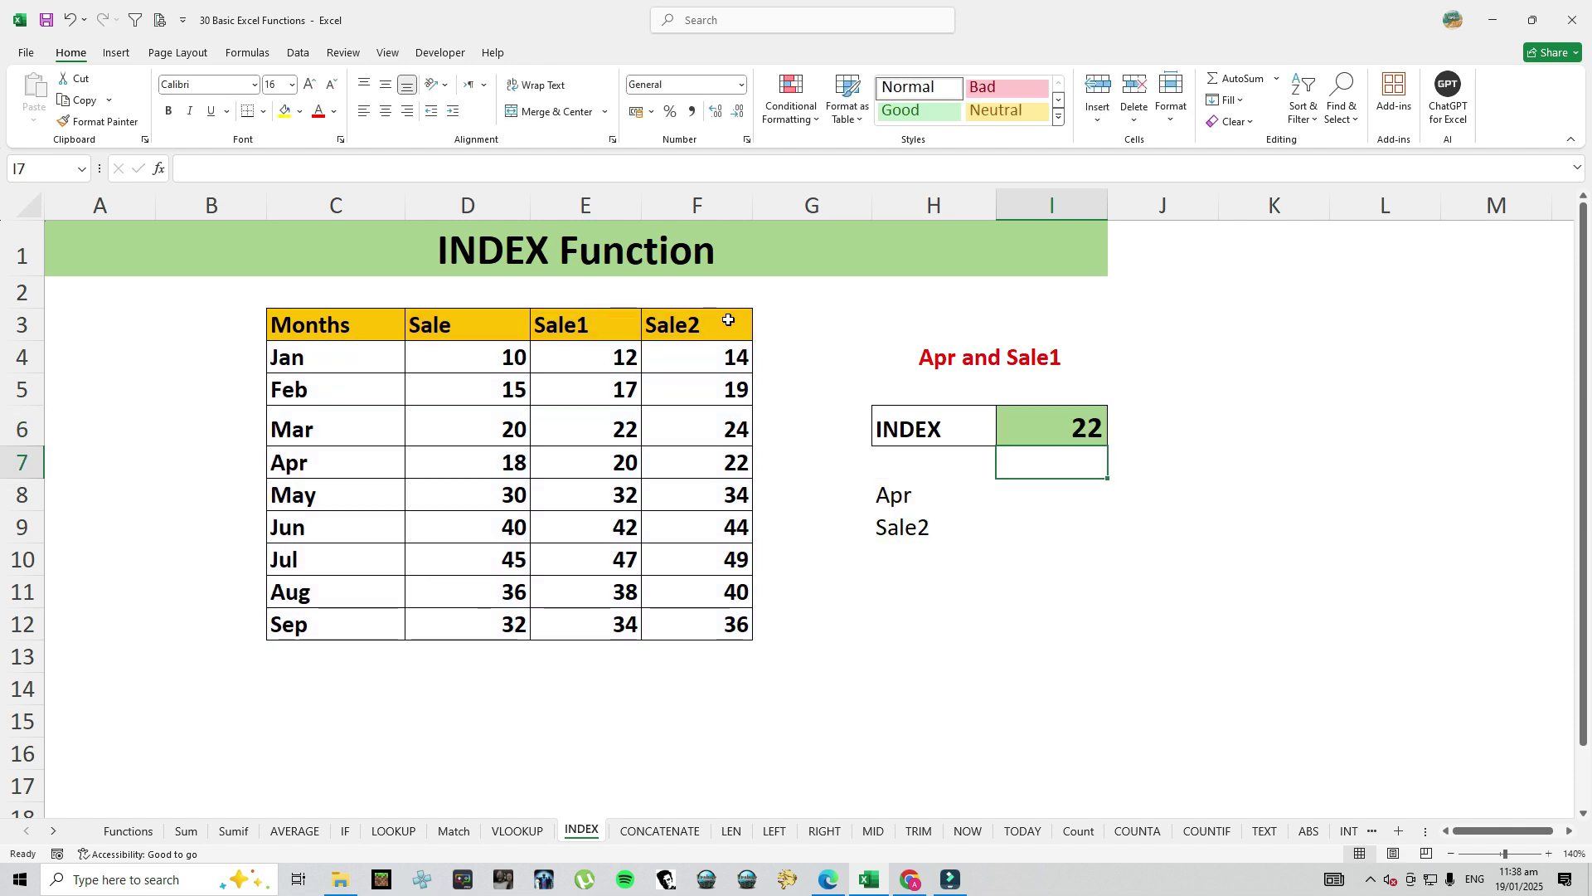
{"action": "left_click", "coordinate": [1072, 425]}
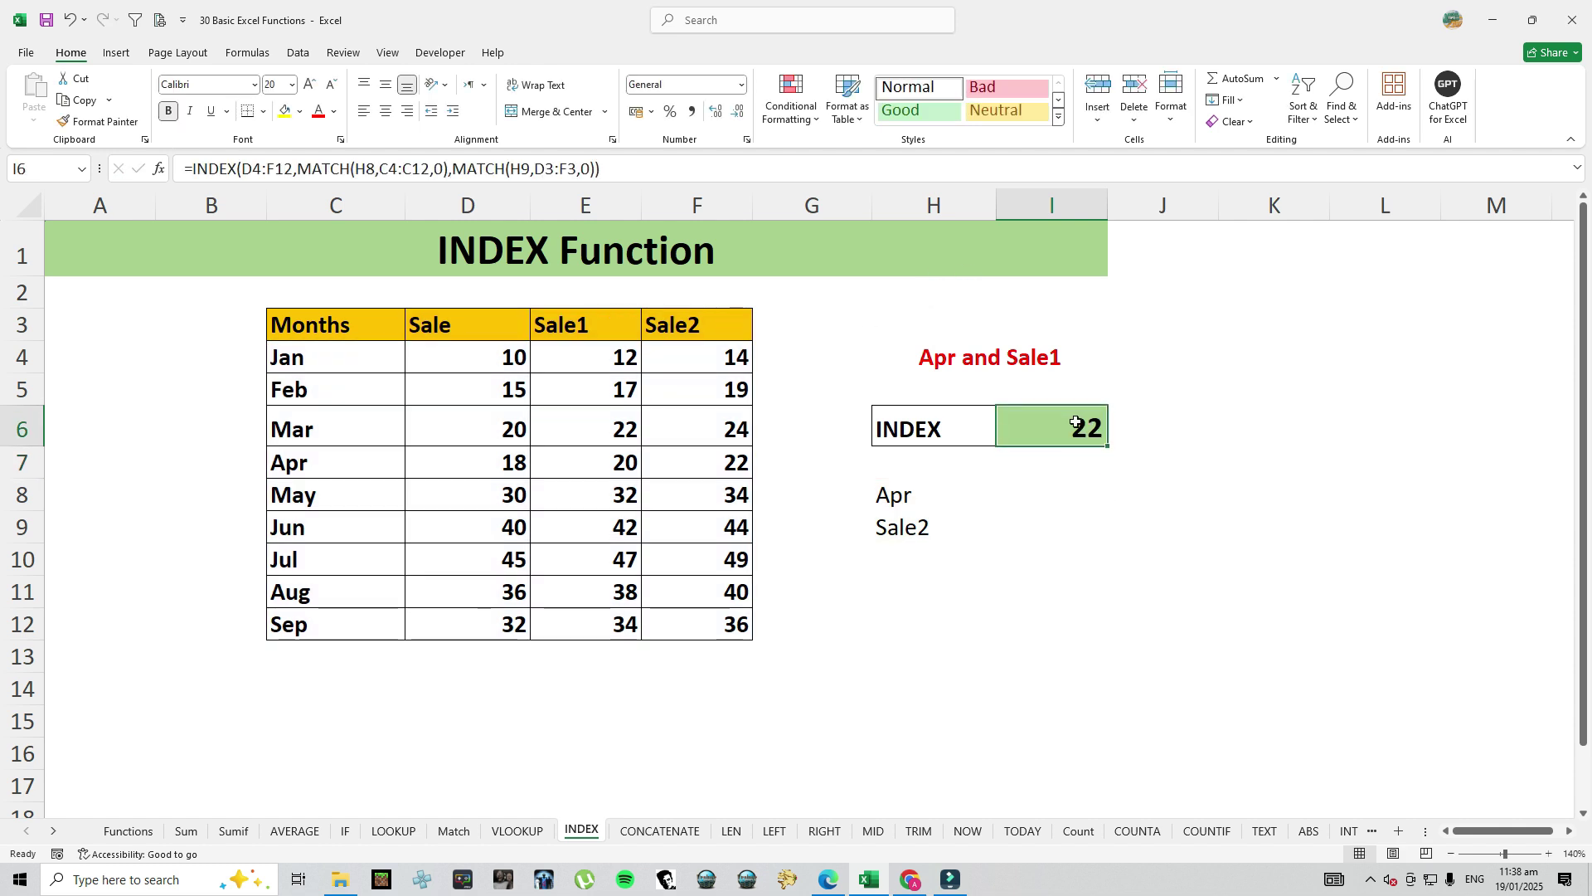
Change the header name in H9 to Sale1 and compare the INDEX result with Apr's Sale1 value
{"action": "double_click", "coordinate": [908, 527]}
{"action": "left_click_drag", "start_coordinate": [929, 535], "coordinate": [917, 532]}
{"action": "type", "text": "1"}
{"action": "key", "text": "Return"}
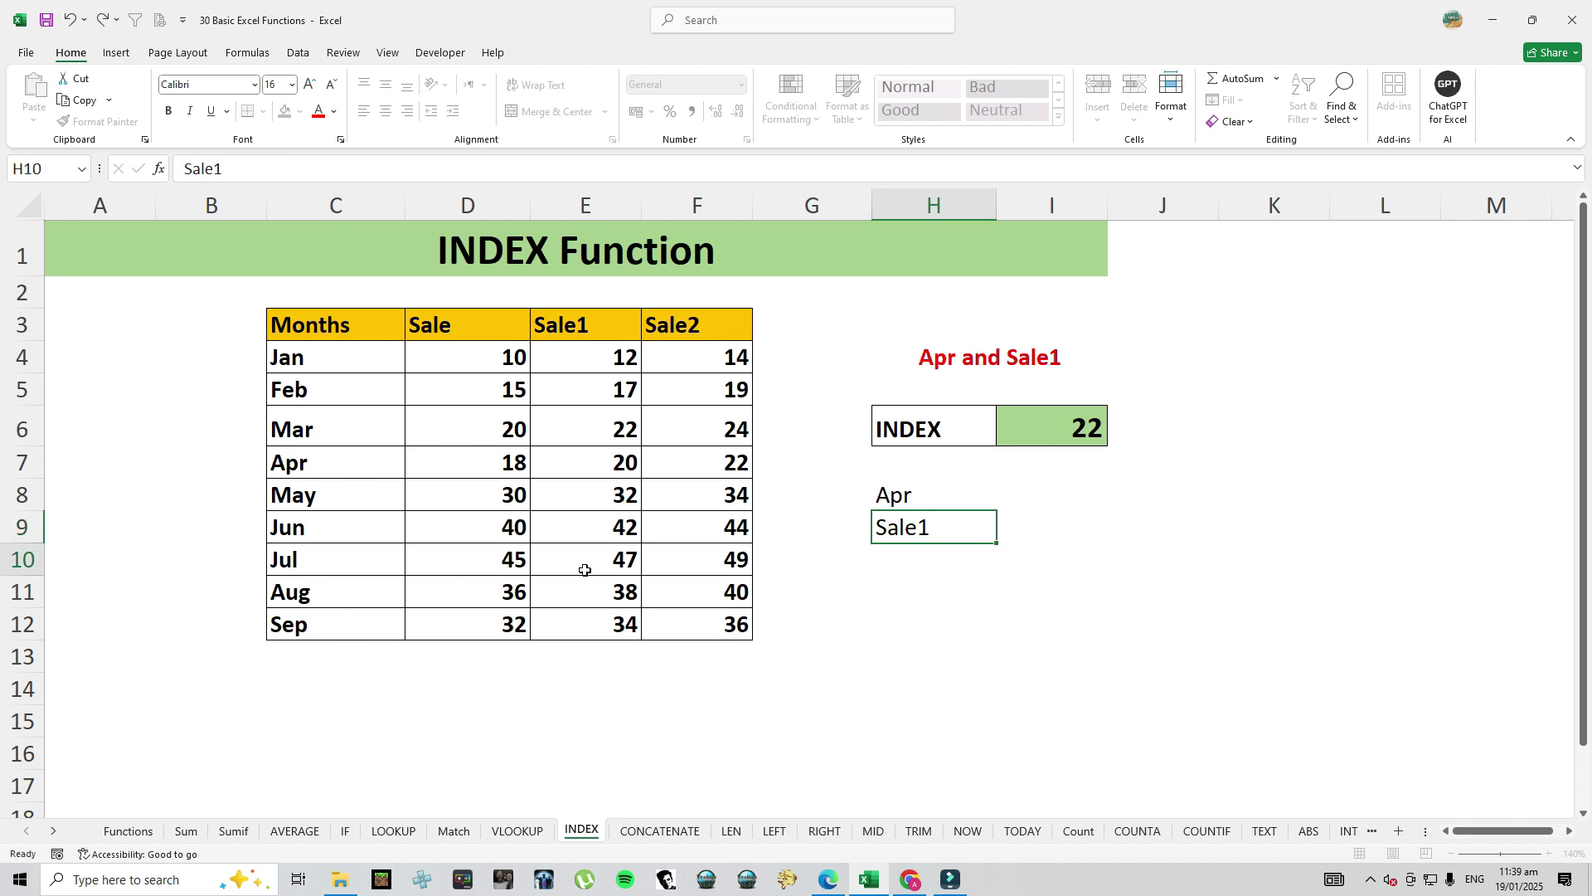
{"action": "left_click", "coordinate": [1053, 428]}
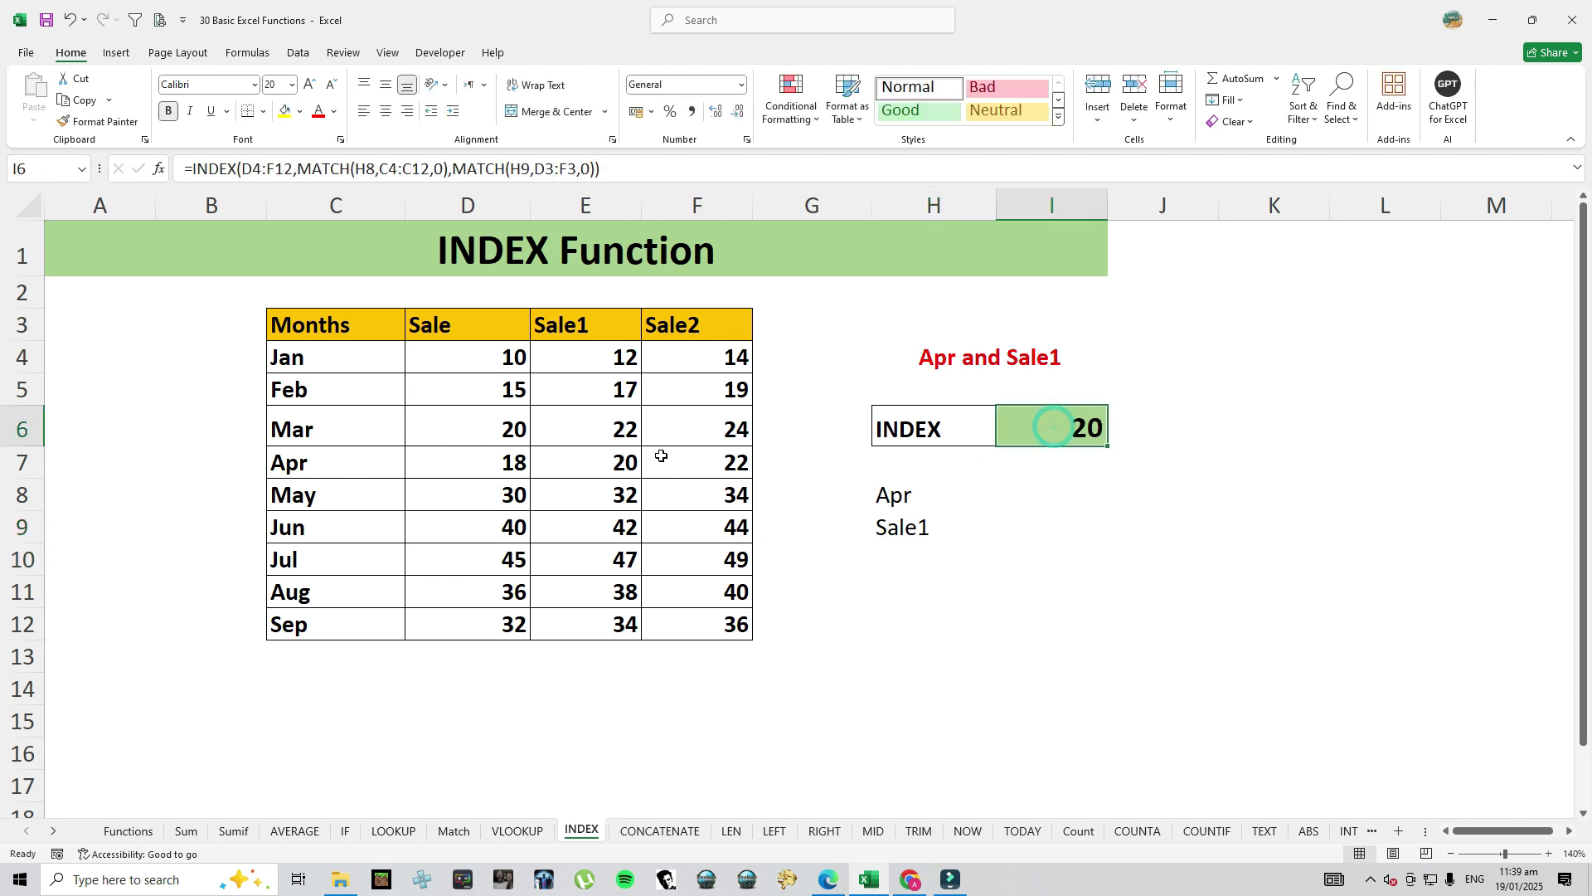
{"action": "left_click", "coordinate": [594, 469]}
{"action": "left_click", "coordinate": [288, 466]}
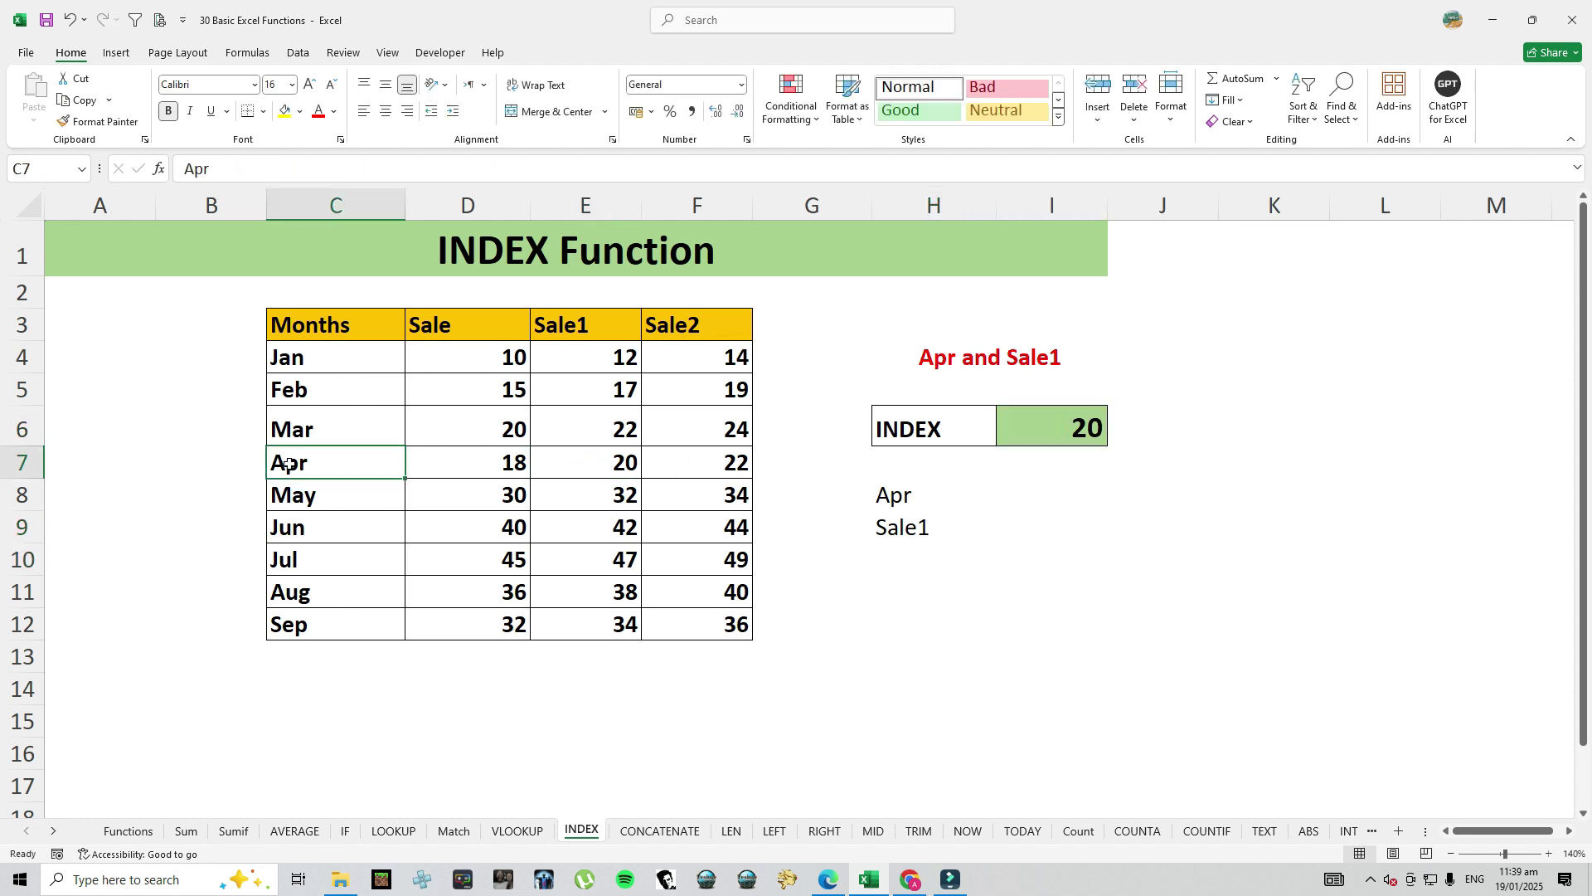
Change the lookup month in H8 to Jul
{"action": "left_click", "coordinate": [312, 561]}
{"action": "left_click", "coordinate": [881, 503]}
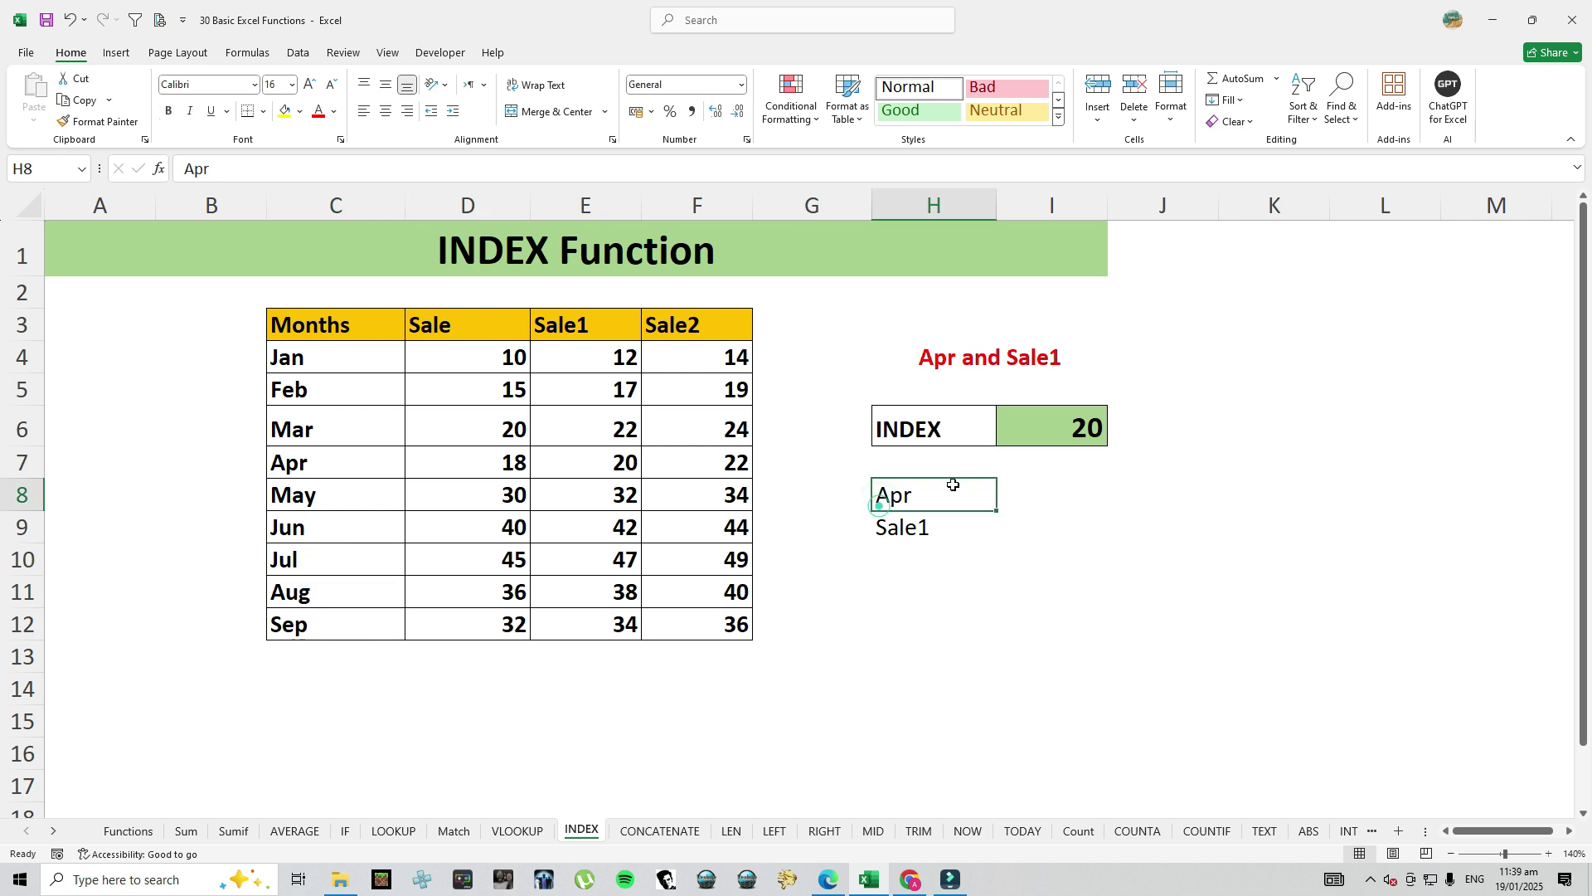
{"action": "type", "text": "Jul"}
{"action": "key", "text": "Return"}
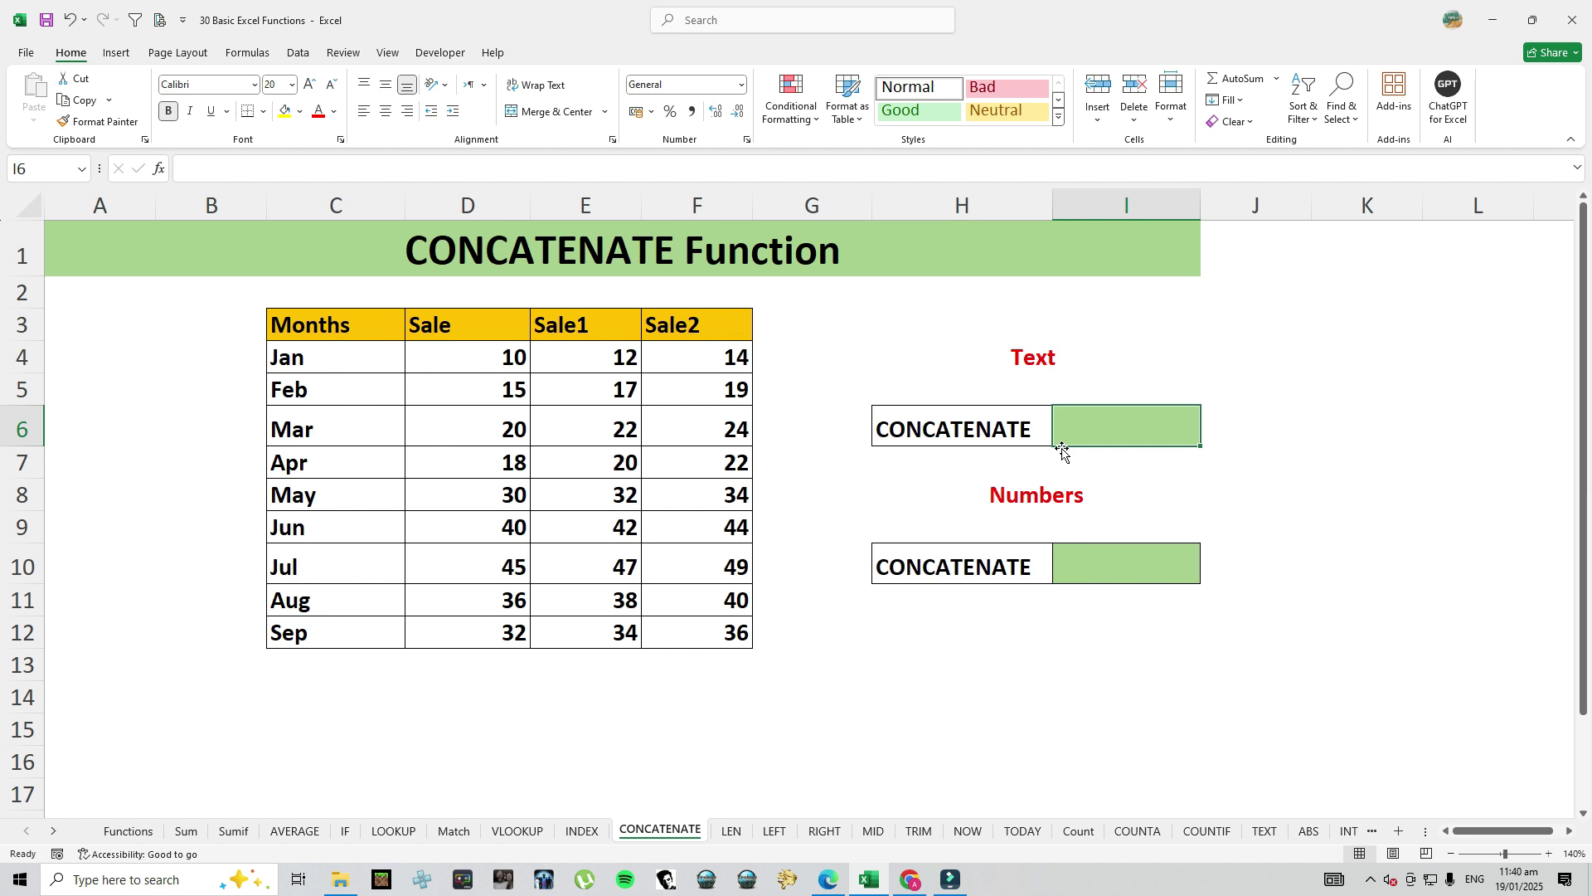
On the CONCATENATE sheet, enter =CONCATENATE(C3," ",D3) in I6 and widen column I to fit the text
{"action": "type", "text": "=c"}
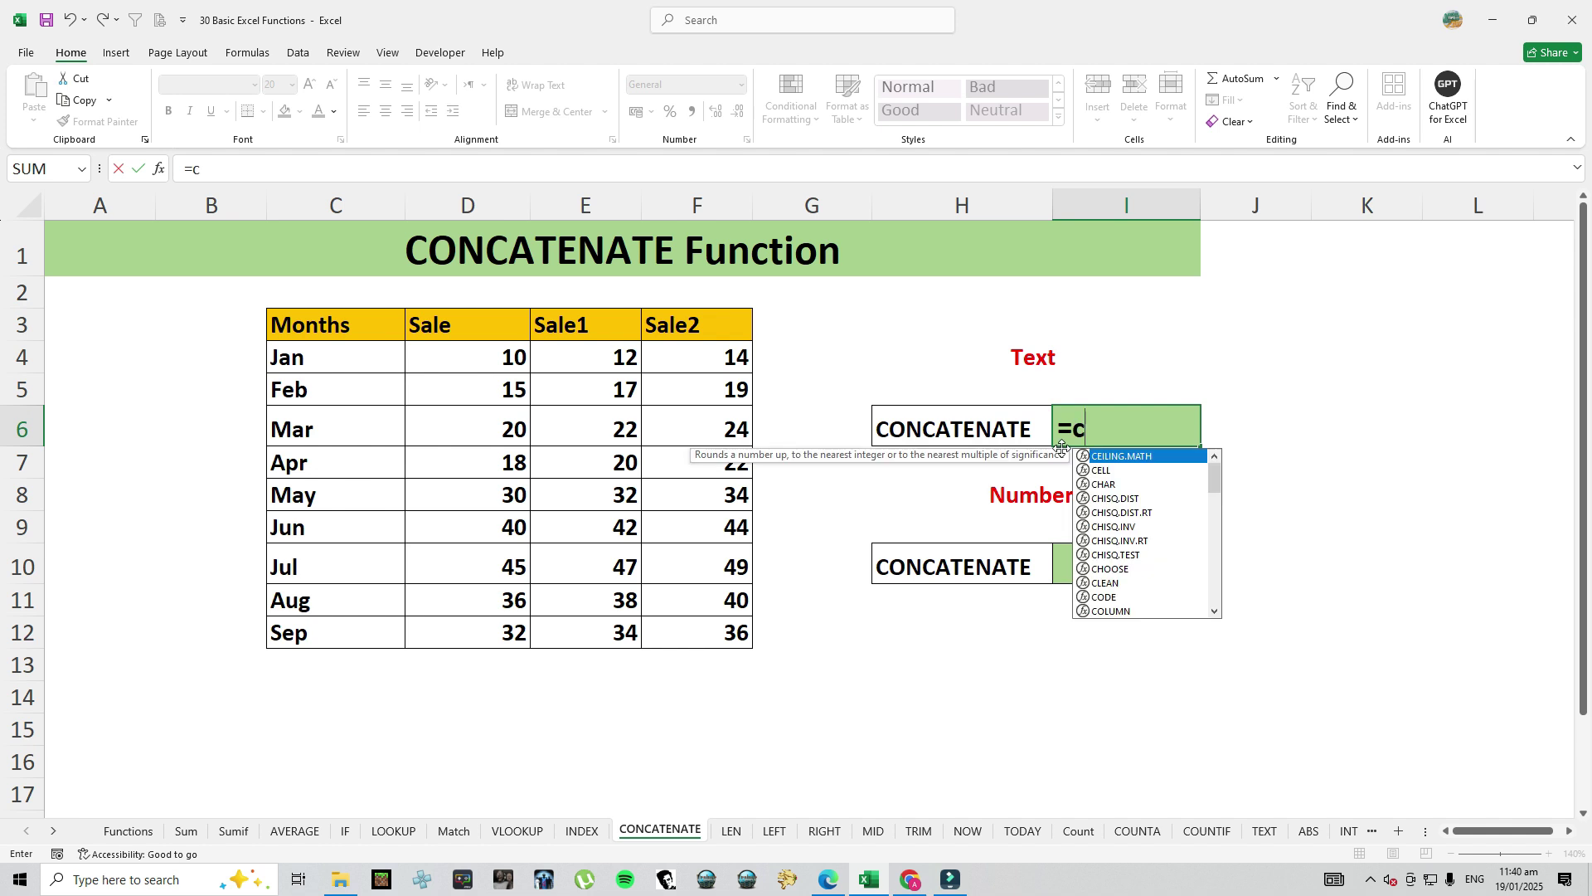
{"action": "type", "text": "onc"}
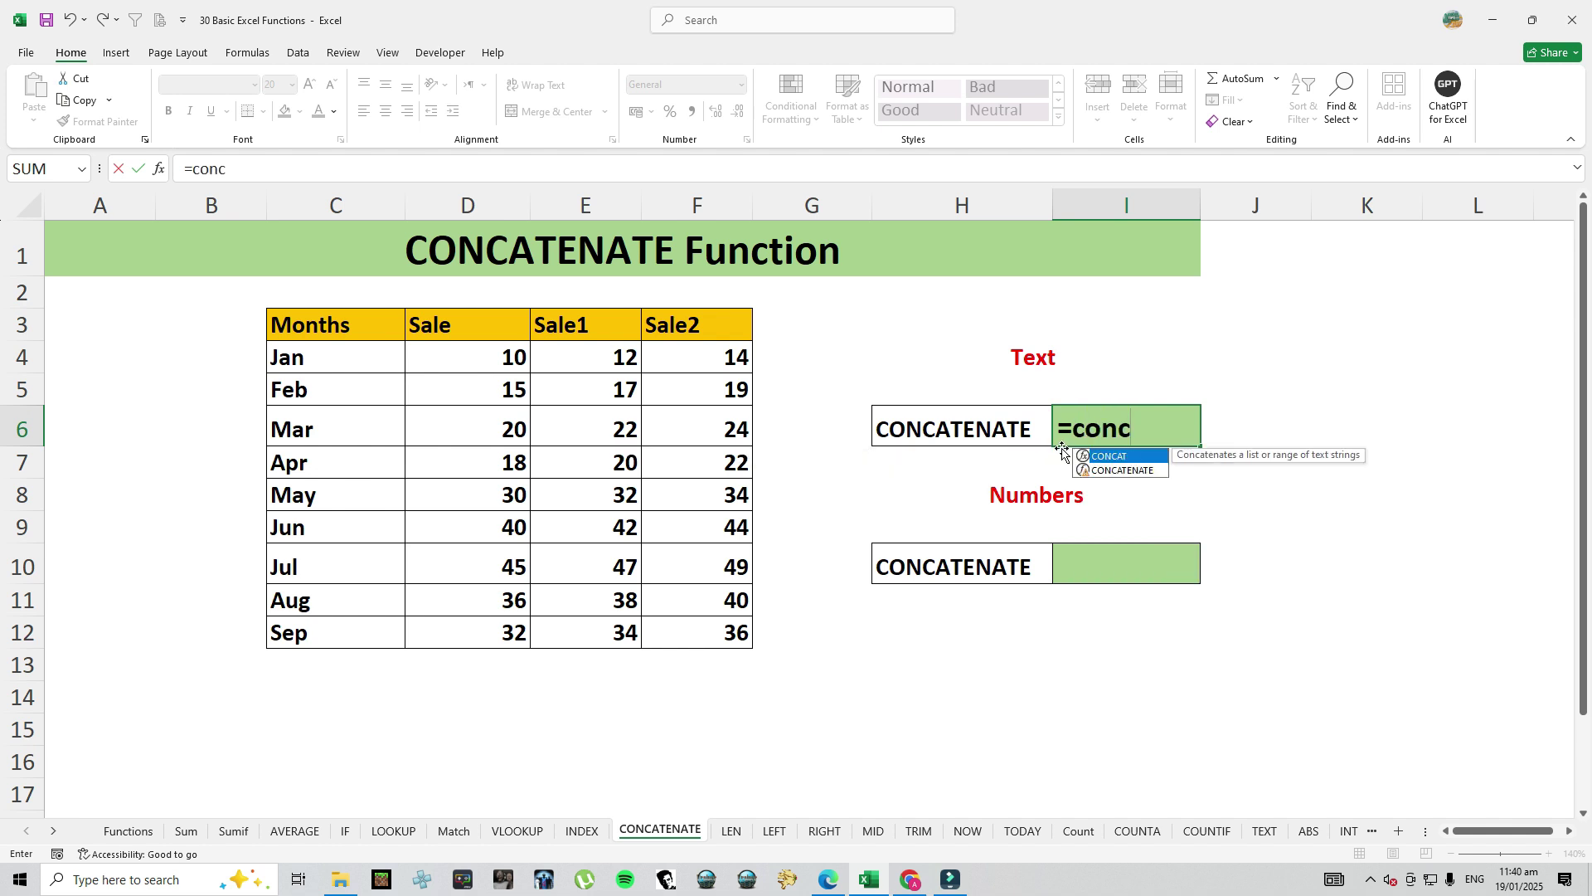
{"action": "key", "text": "Down"}
{"action": "key", "text": "Tab"}
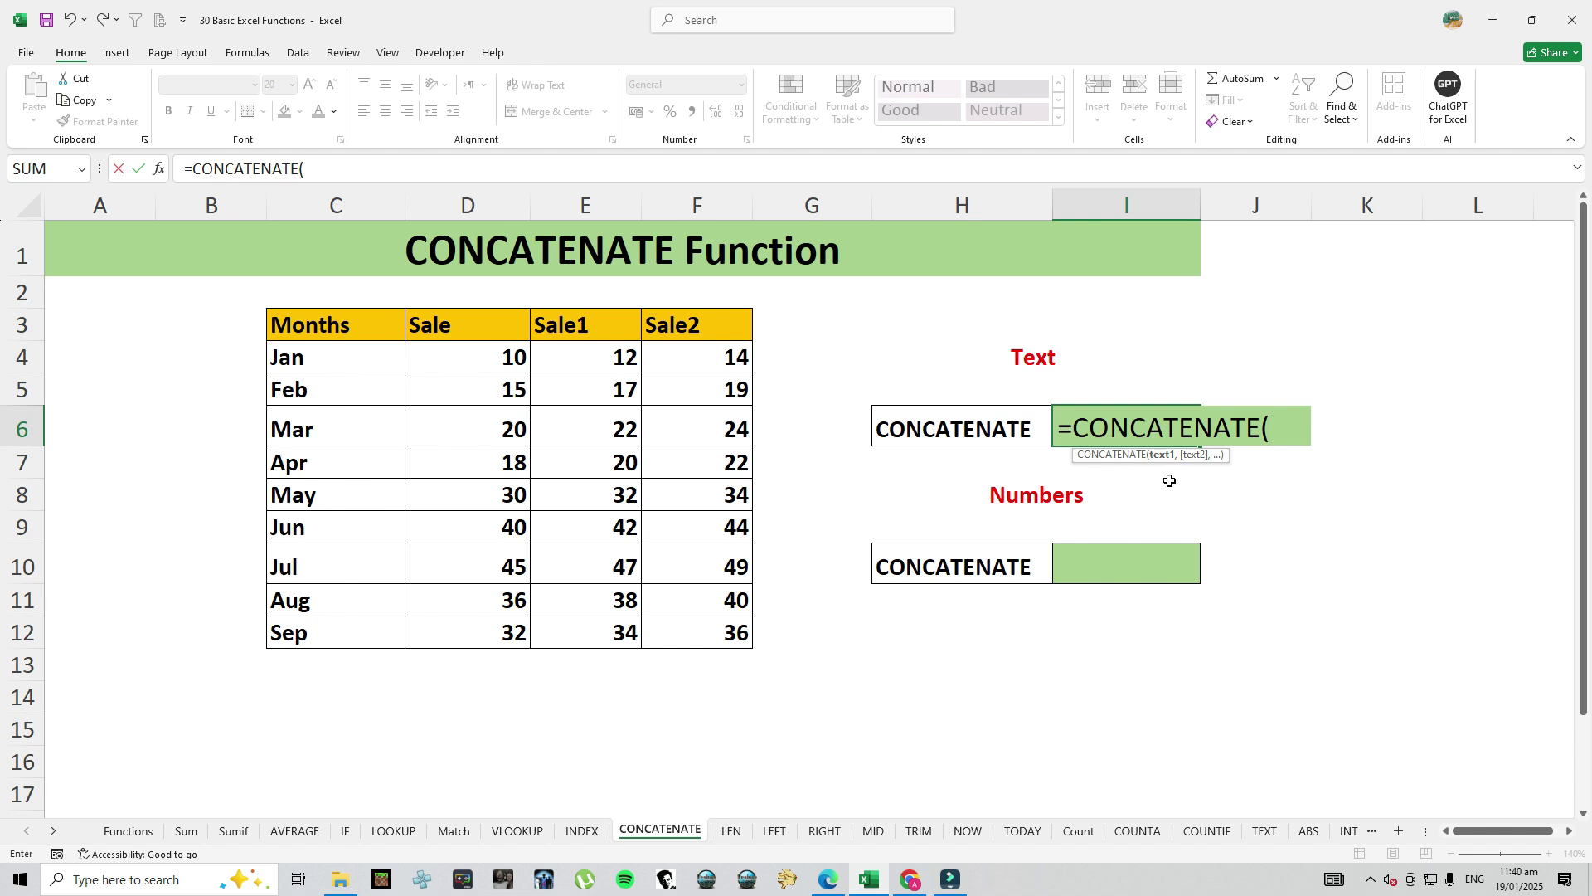
{"action": "left_click", "coordinate": [328, 325]}
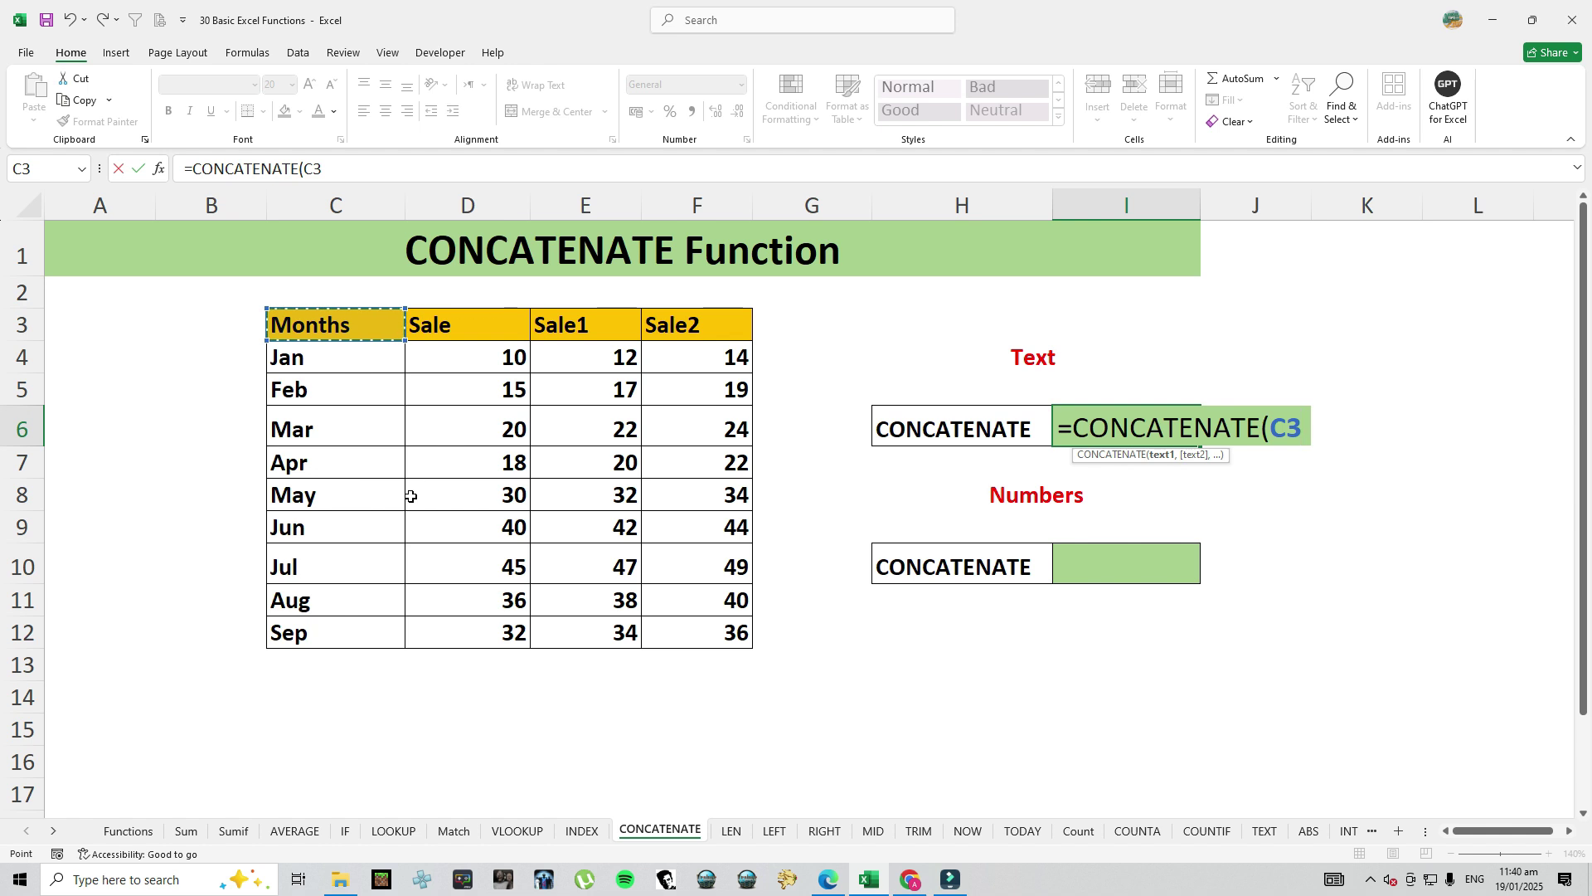
{"action": "type", "text": ","}
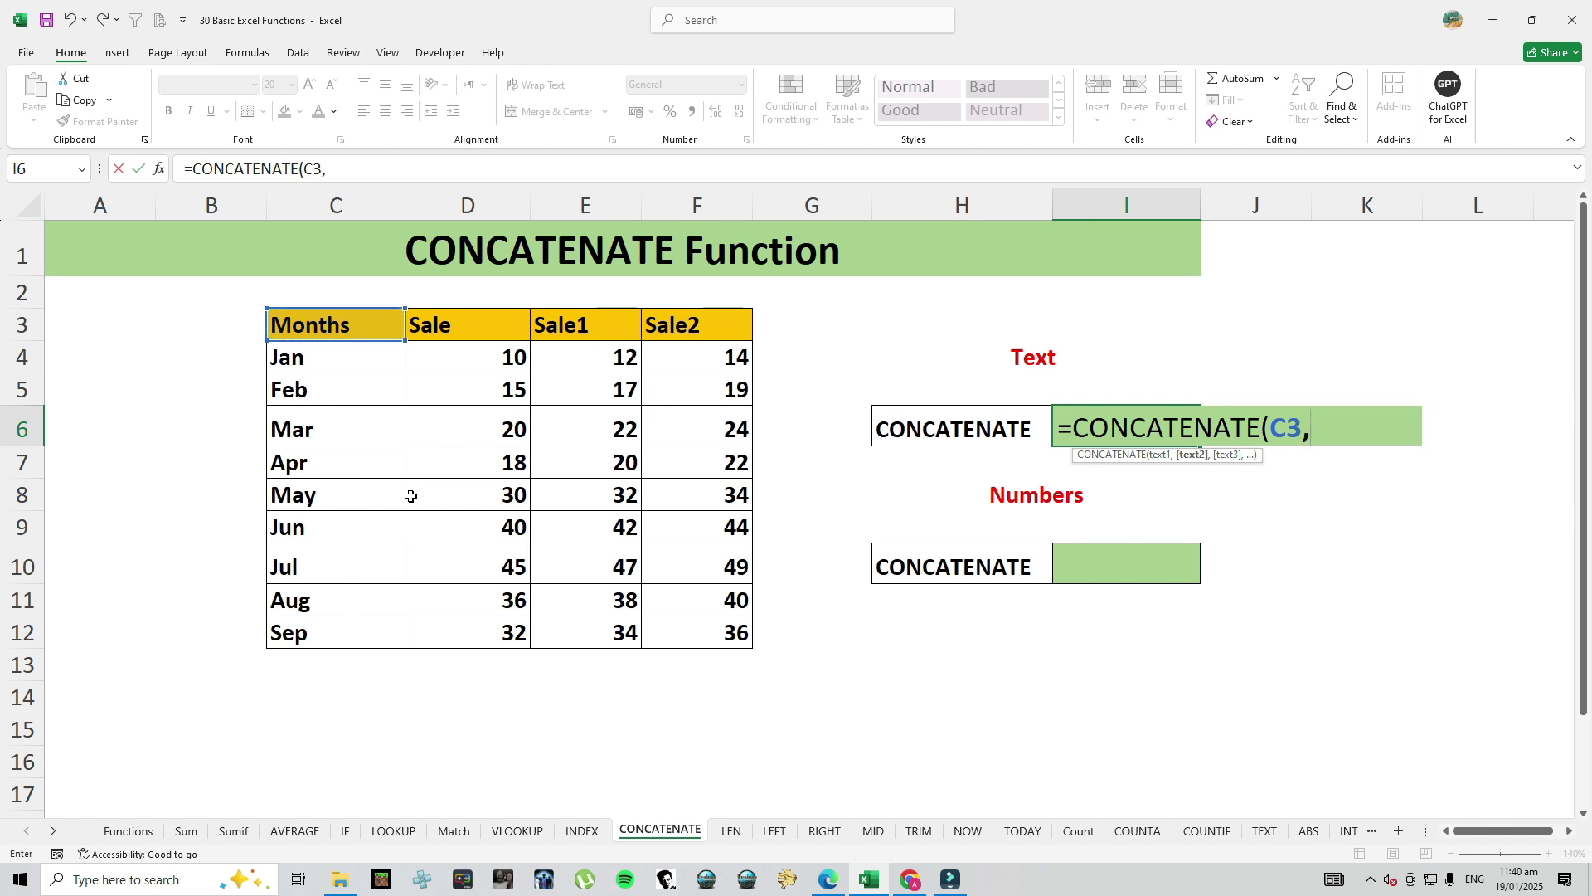
{"action": "type", "text": "\" \","}
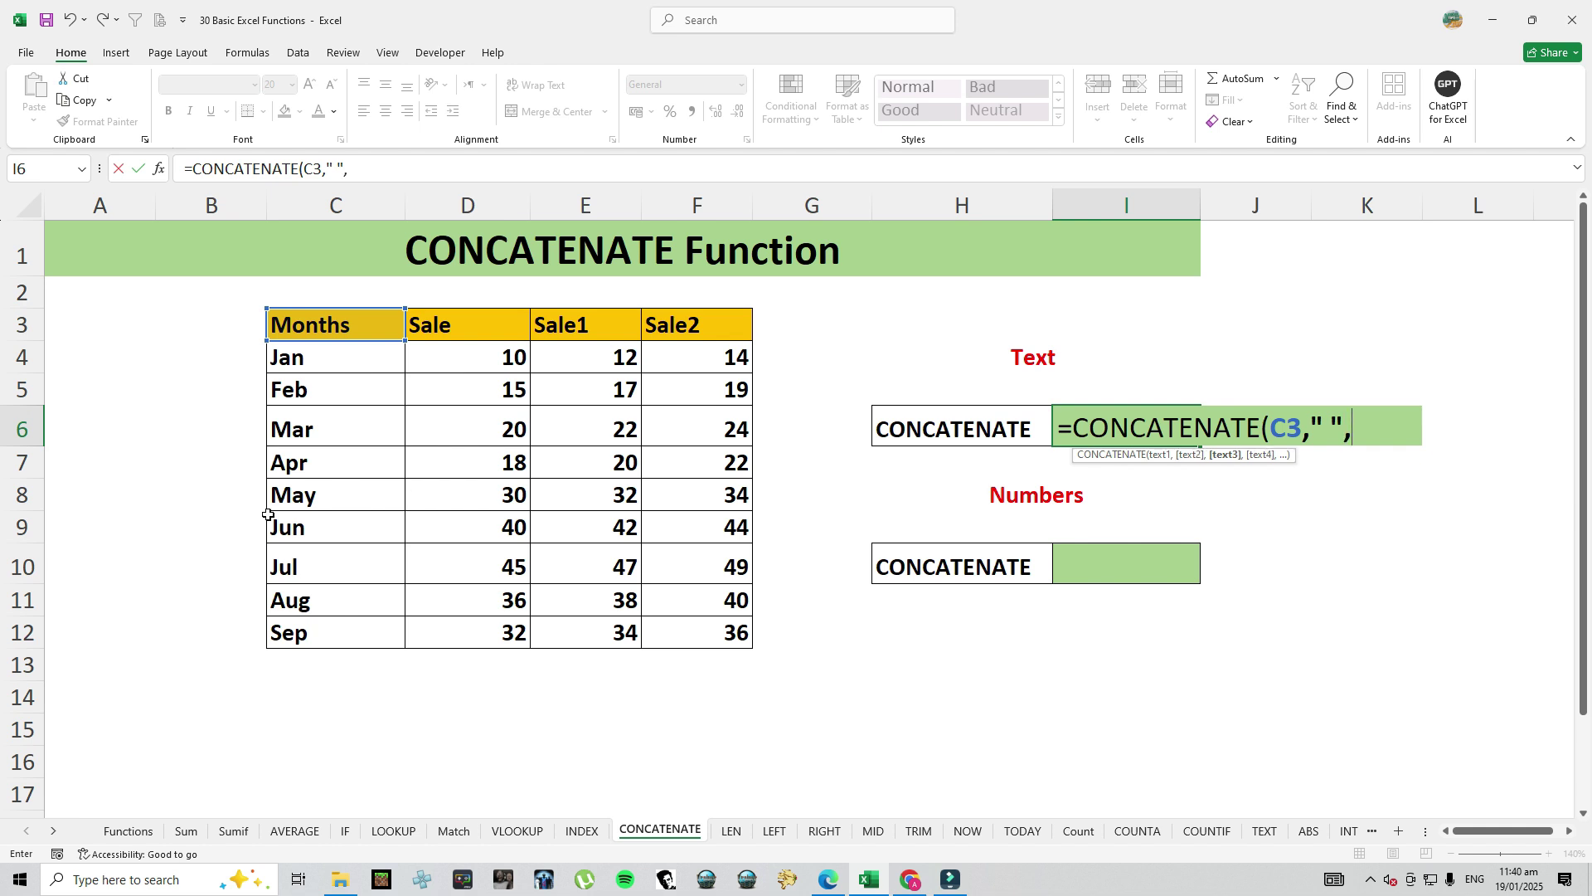
{"action": "left_click", "coordinate": [429, 325]}
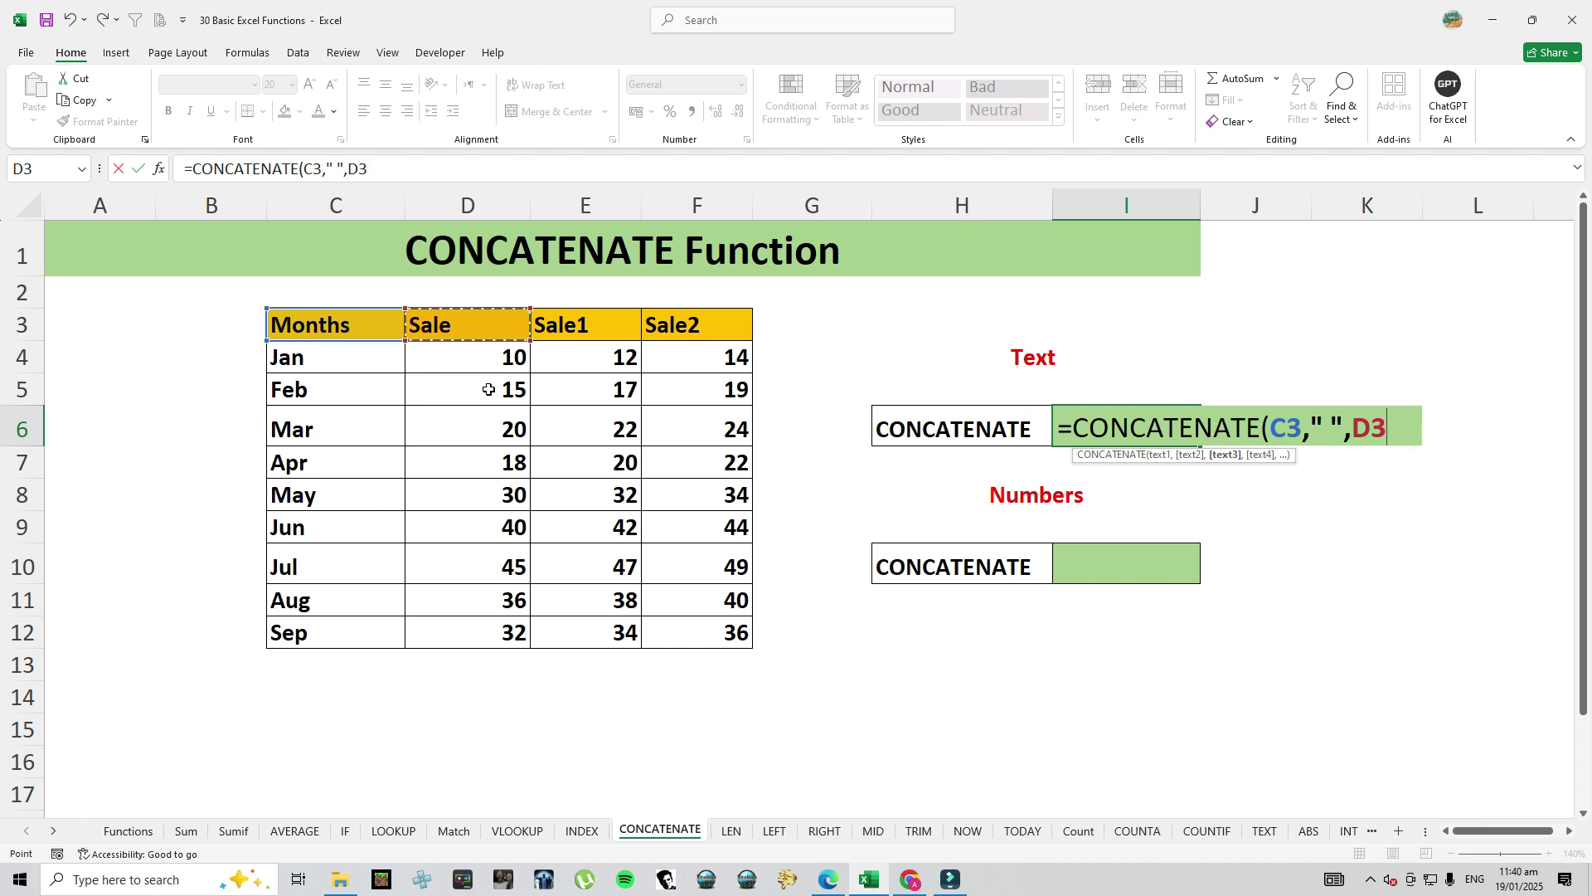
{"action": "key", "text": "ctrl+Return"}
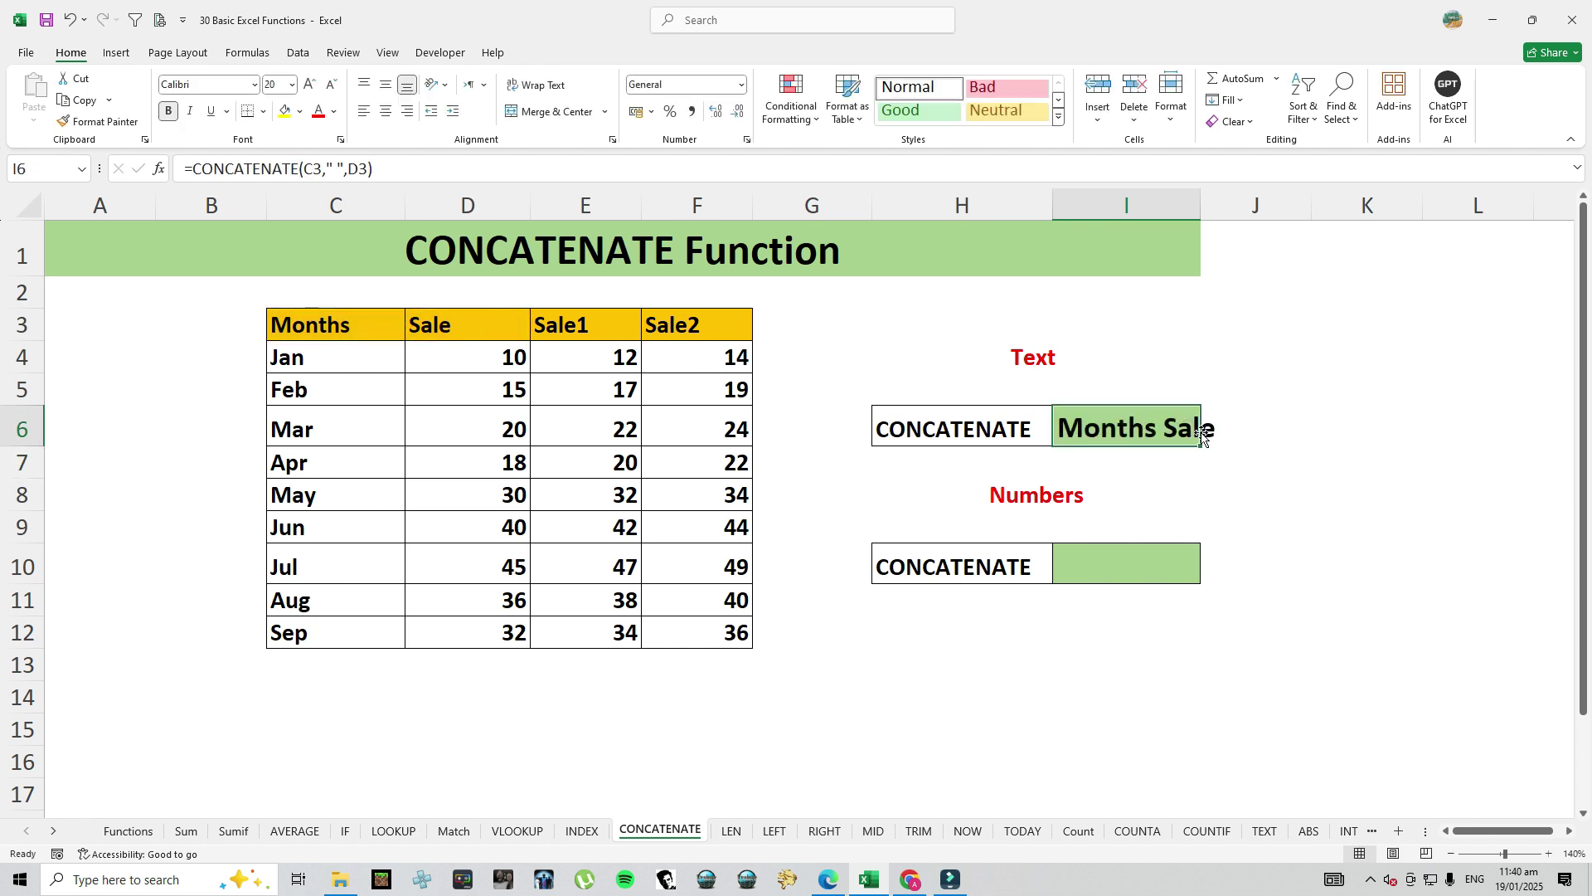
{"action": "left_click_drag", "start_coordinate": [1201, 214], "coordinate": [1234, 213]}
Start a CONCATENATE formula in I10 with D4 and a " " space separator as its first two arguments
{"action": "left_click", "coordinate": [1147, 572]}
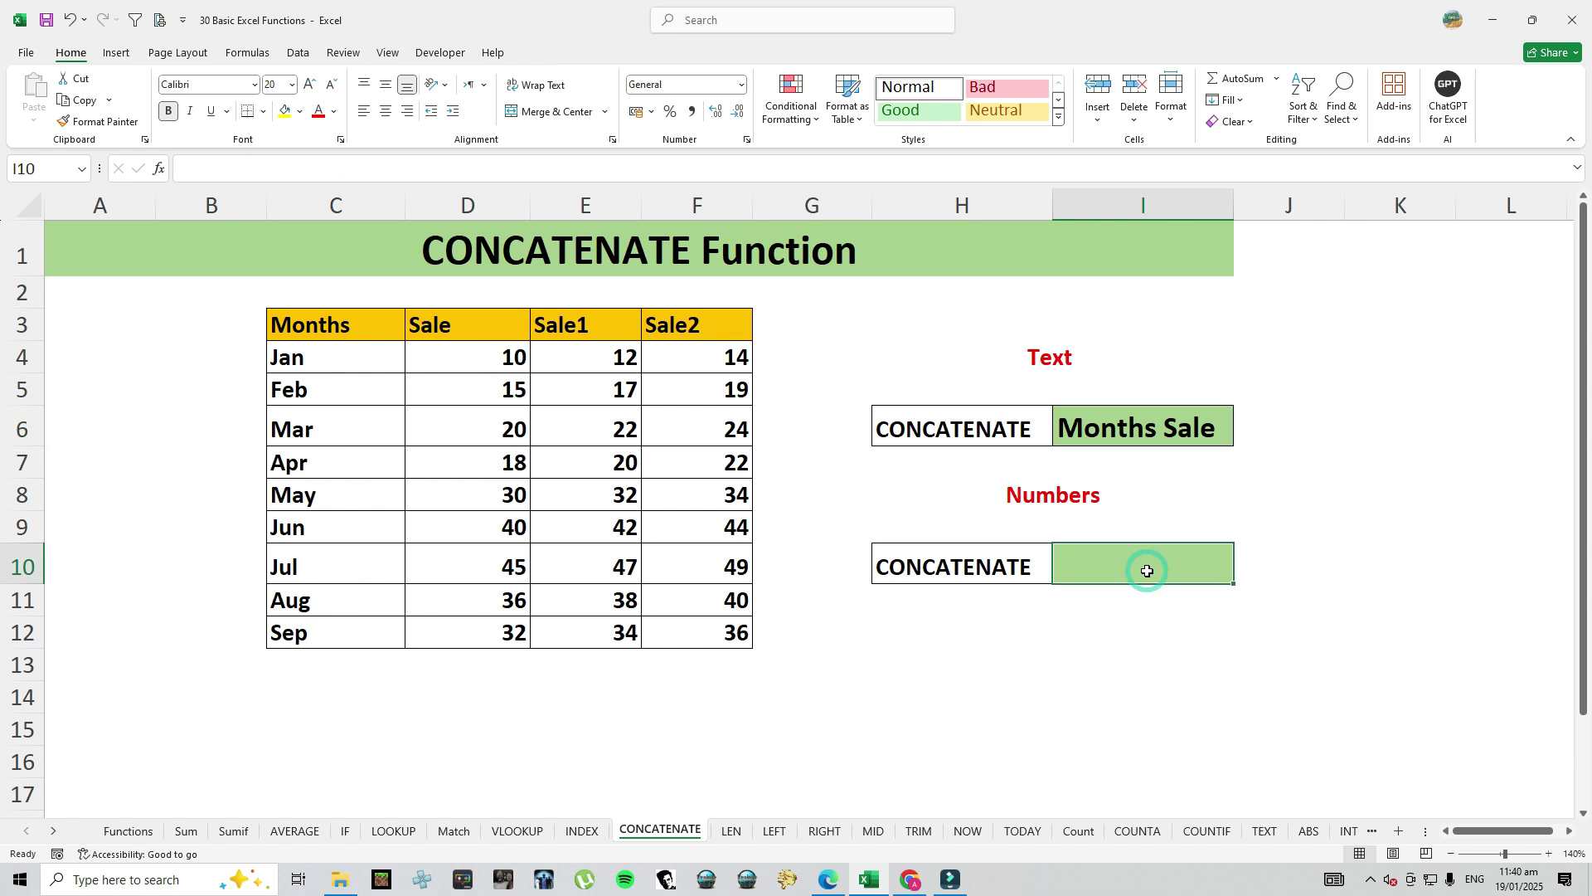
{"action": "type", "text": "="}
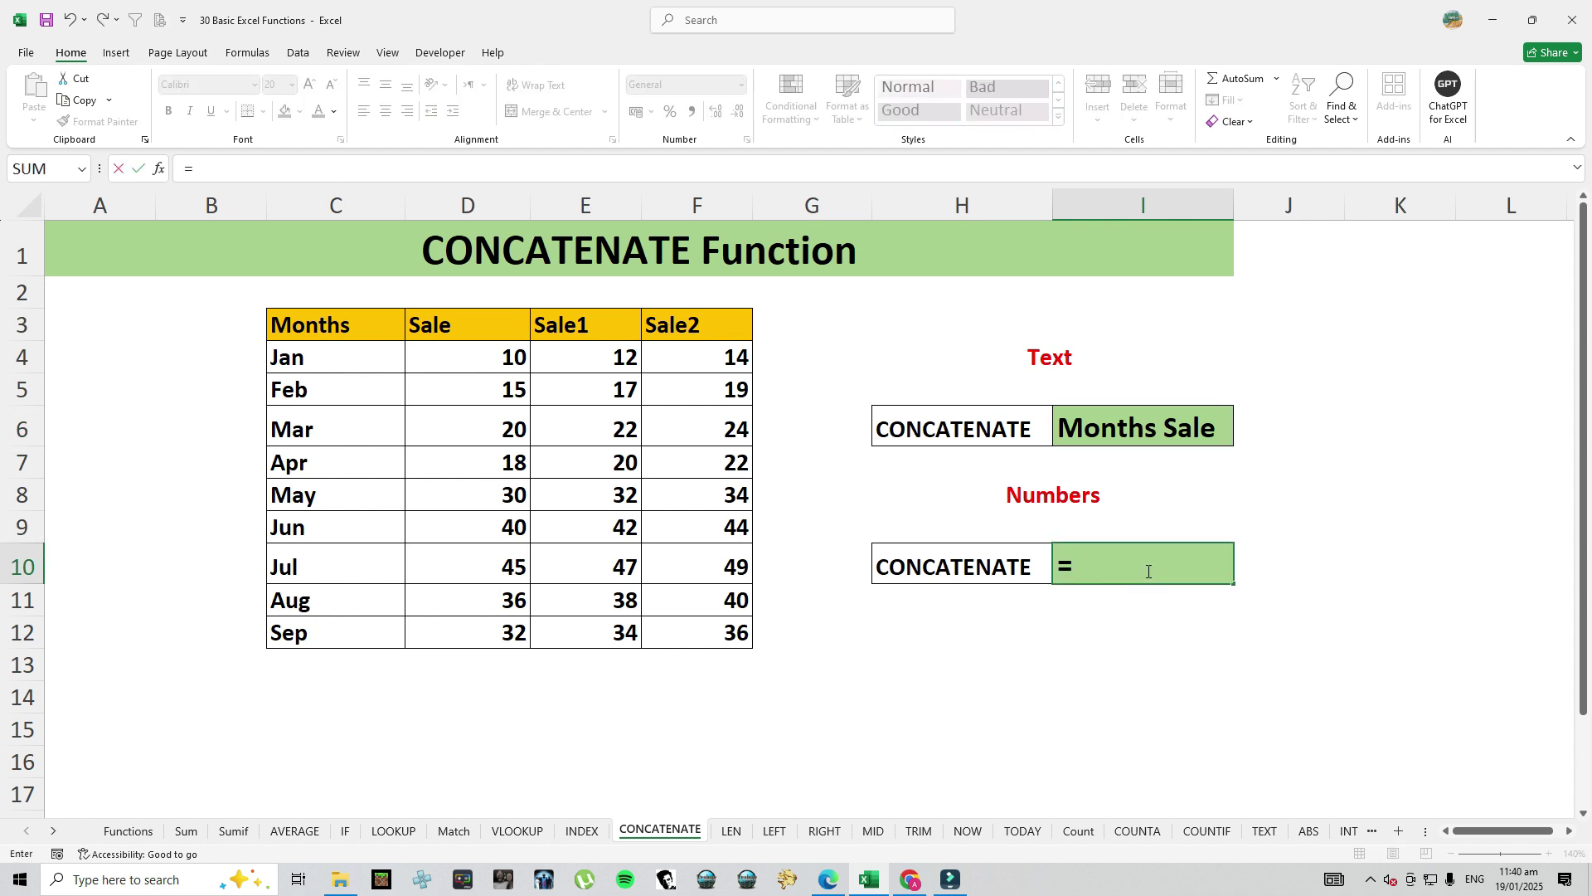
{"action": "type", "text": "com"}
{"action": "key", "text": "BackSpace"}
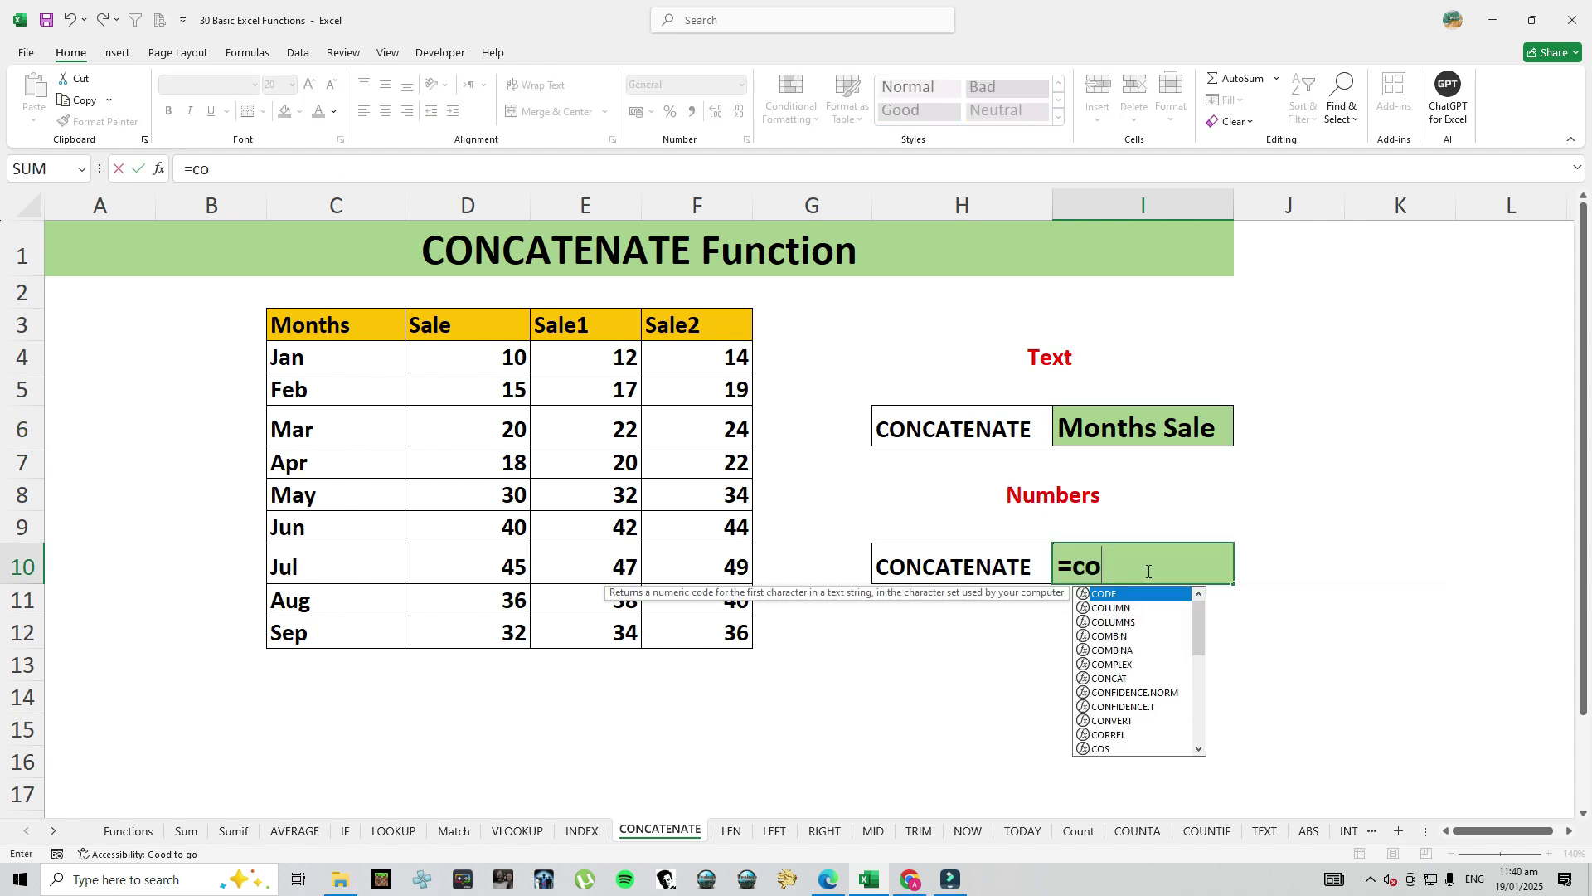
{"action": "type", "text": "n"}
{"action": "double_click", "coordinate": [1122, 651]}
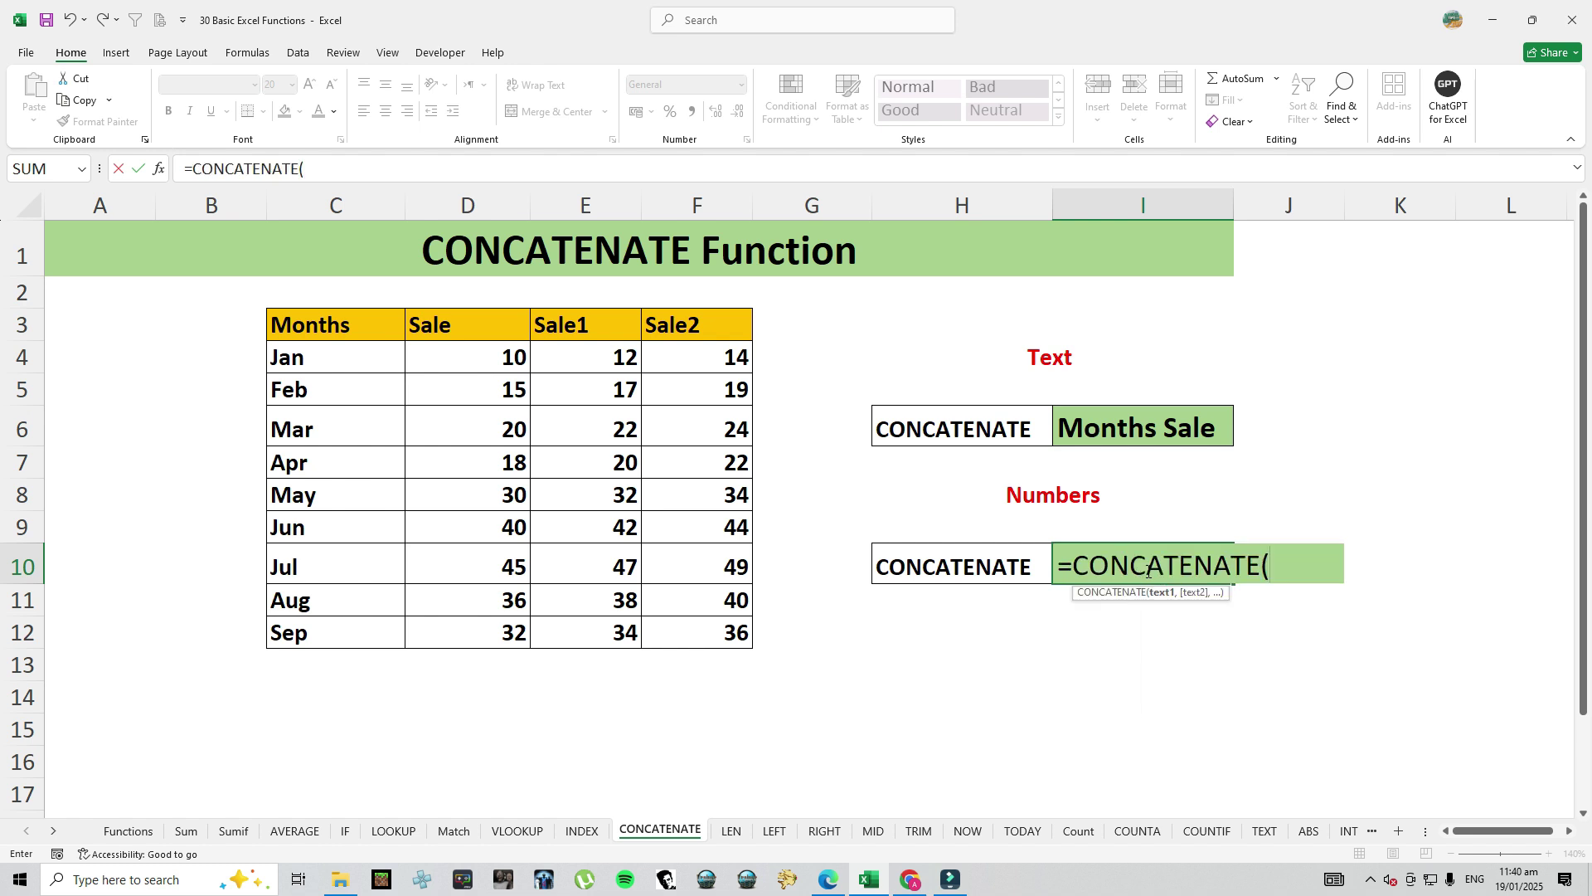
{"action": "left_click", "coordinate": [448, 356]}
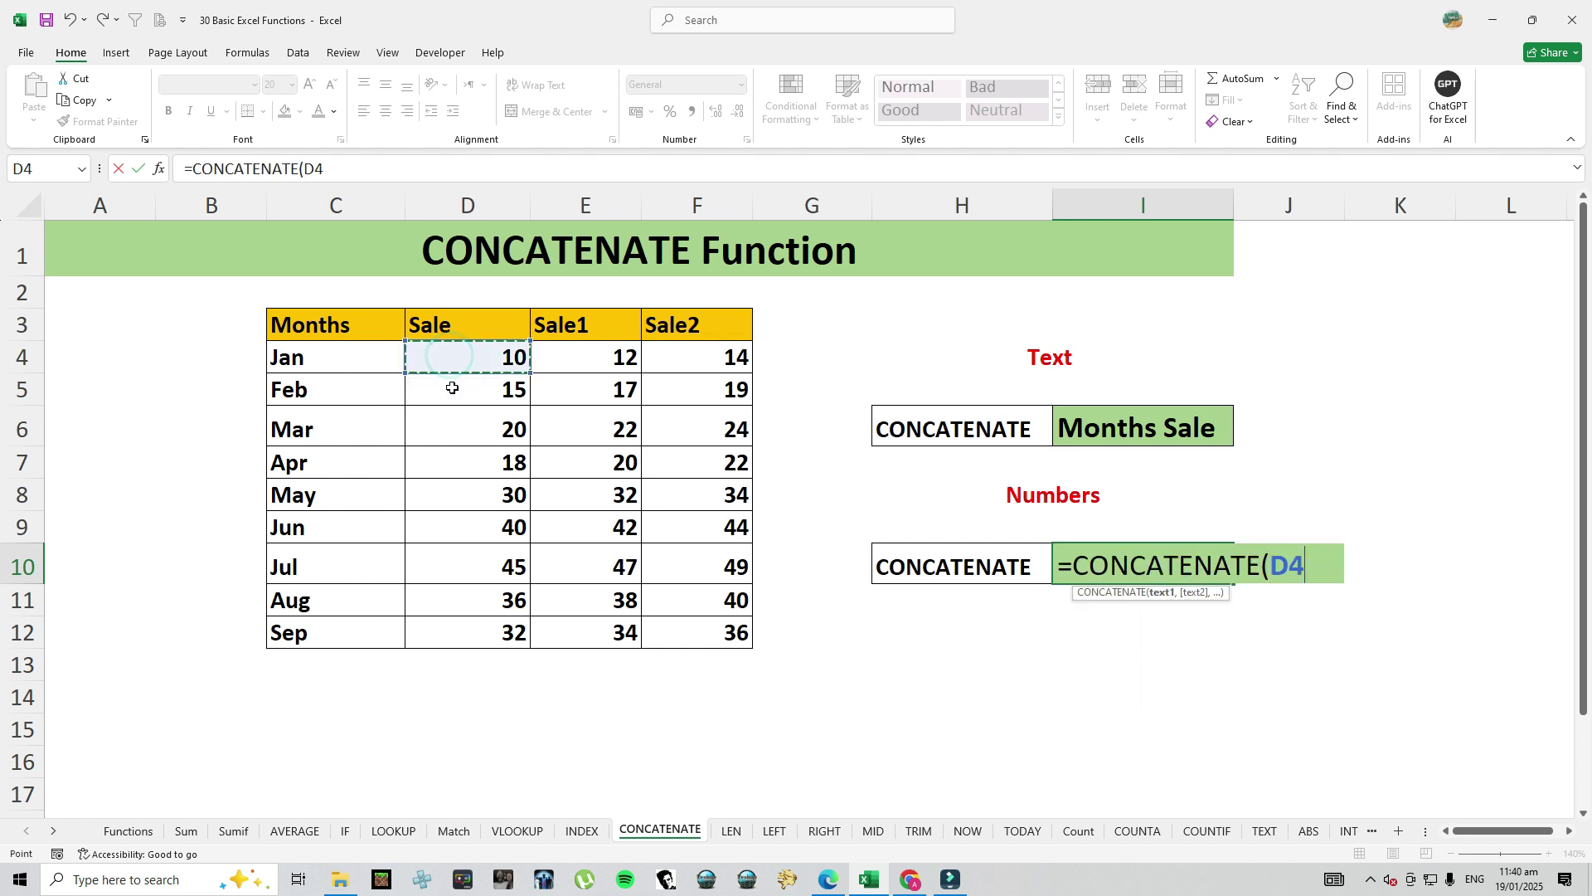
{"action": "type", "text": ","}
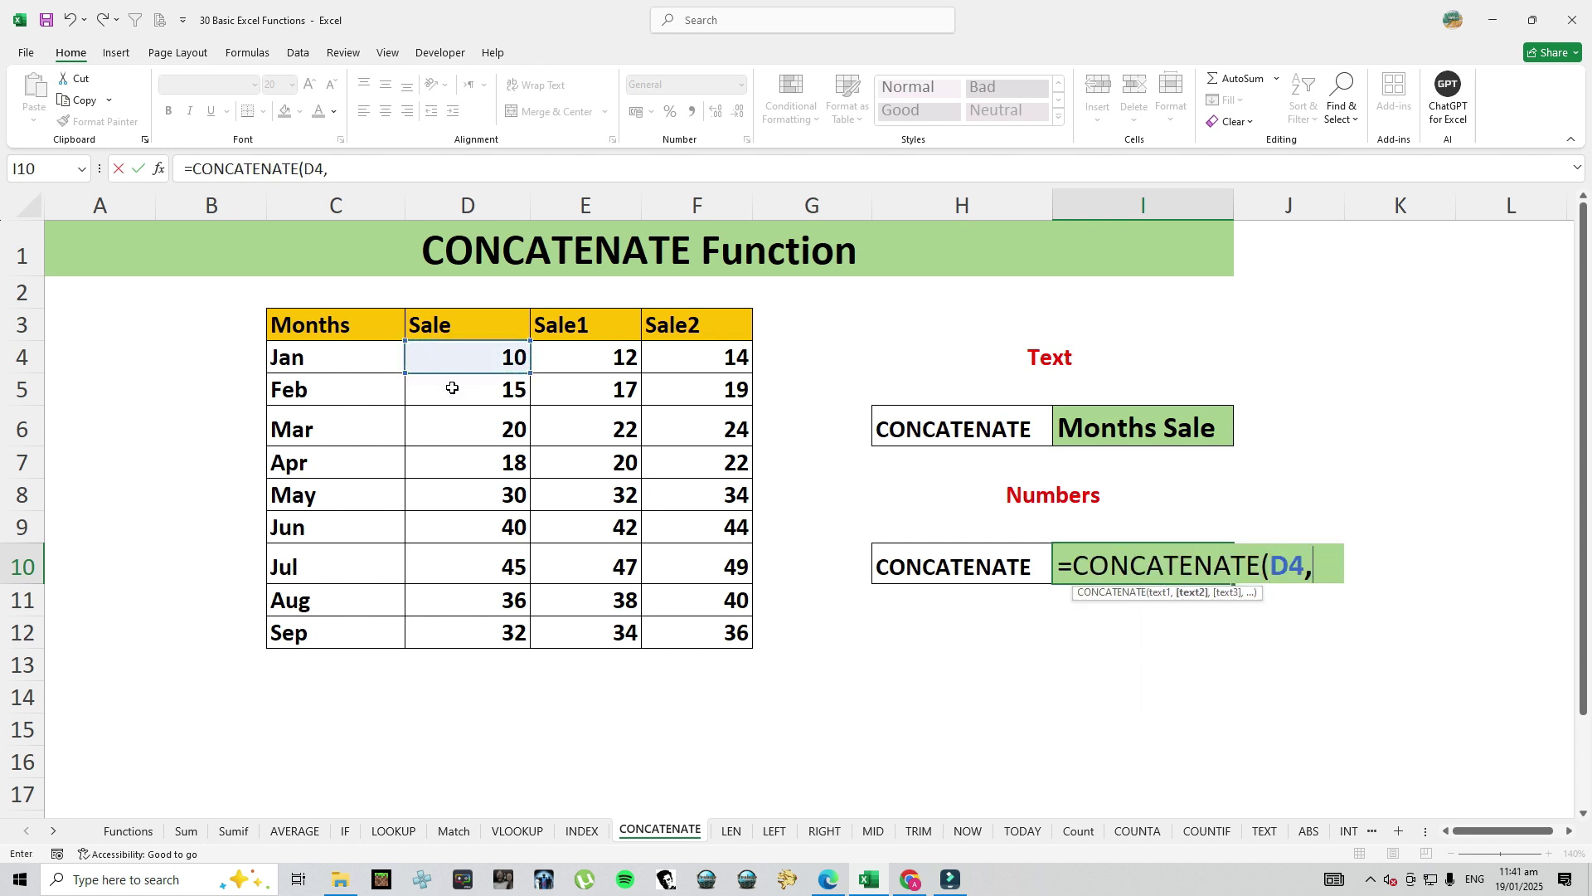
{"action": "type", "text": "\" \""}
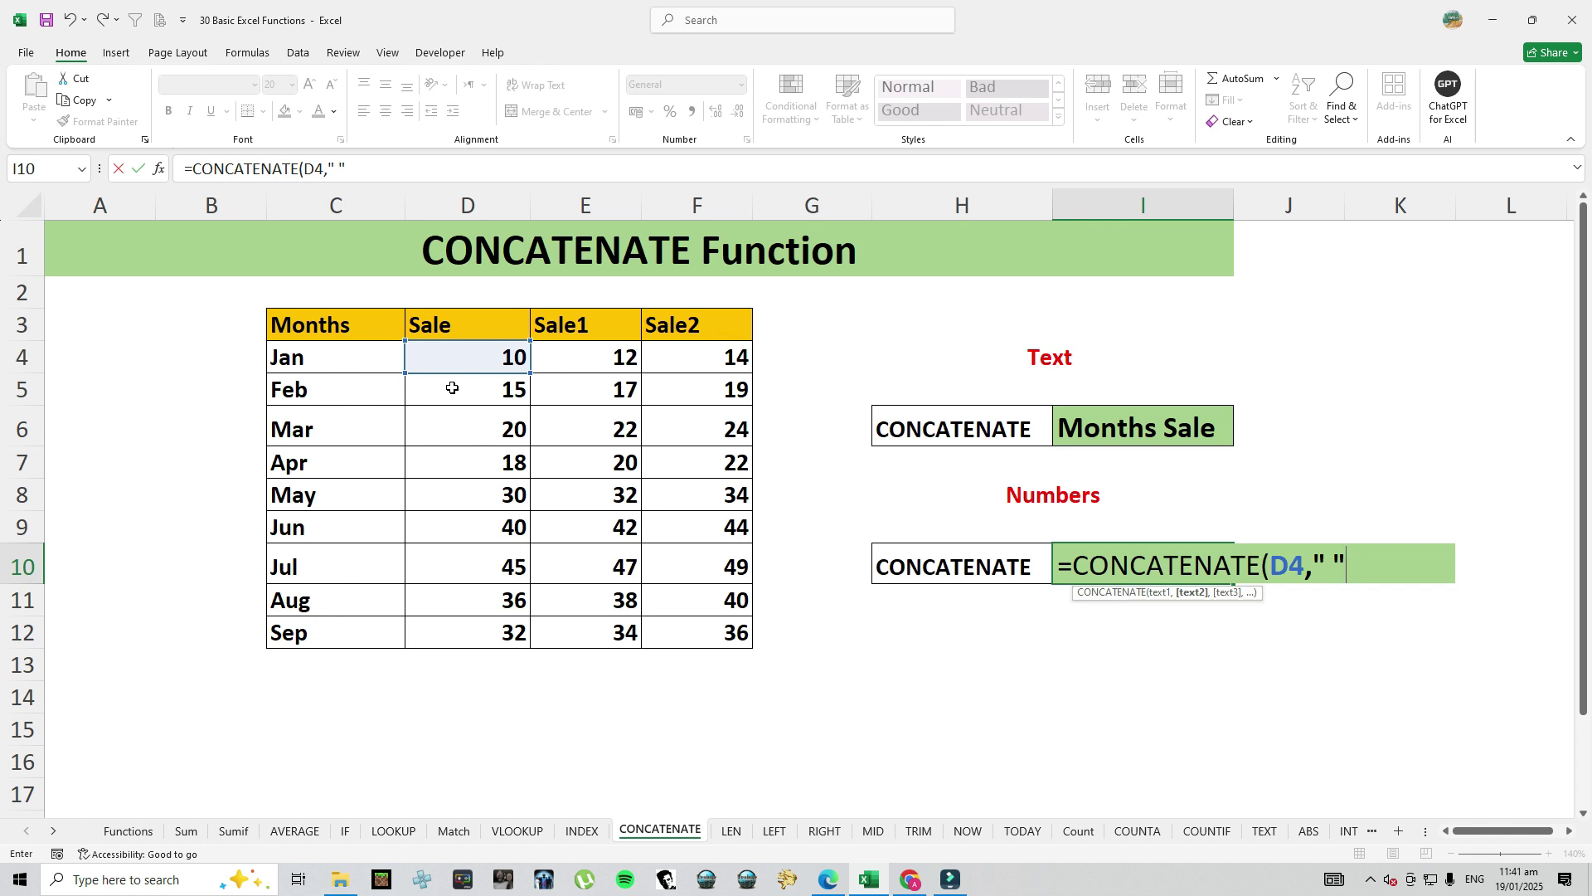
Complete the CONCATENATE formula in I10 so it joins D4, a space and D7
{"action": "type", "text": ","}
{"action": "left_click", "coordinate": [508, 463]}
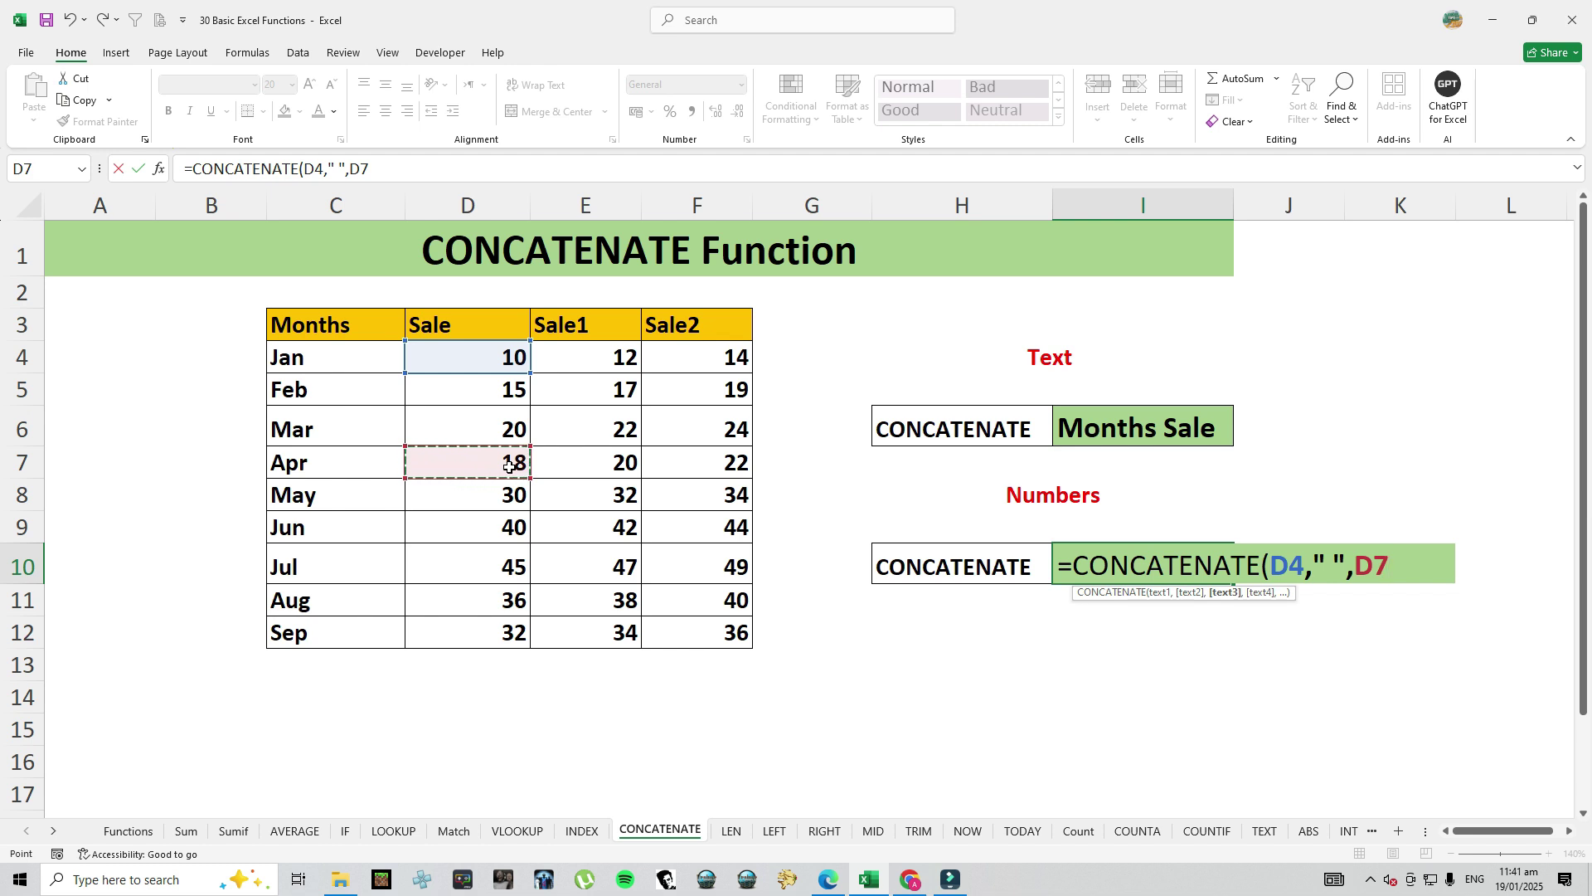
{"action": "key", "text": "Return"}
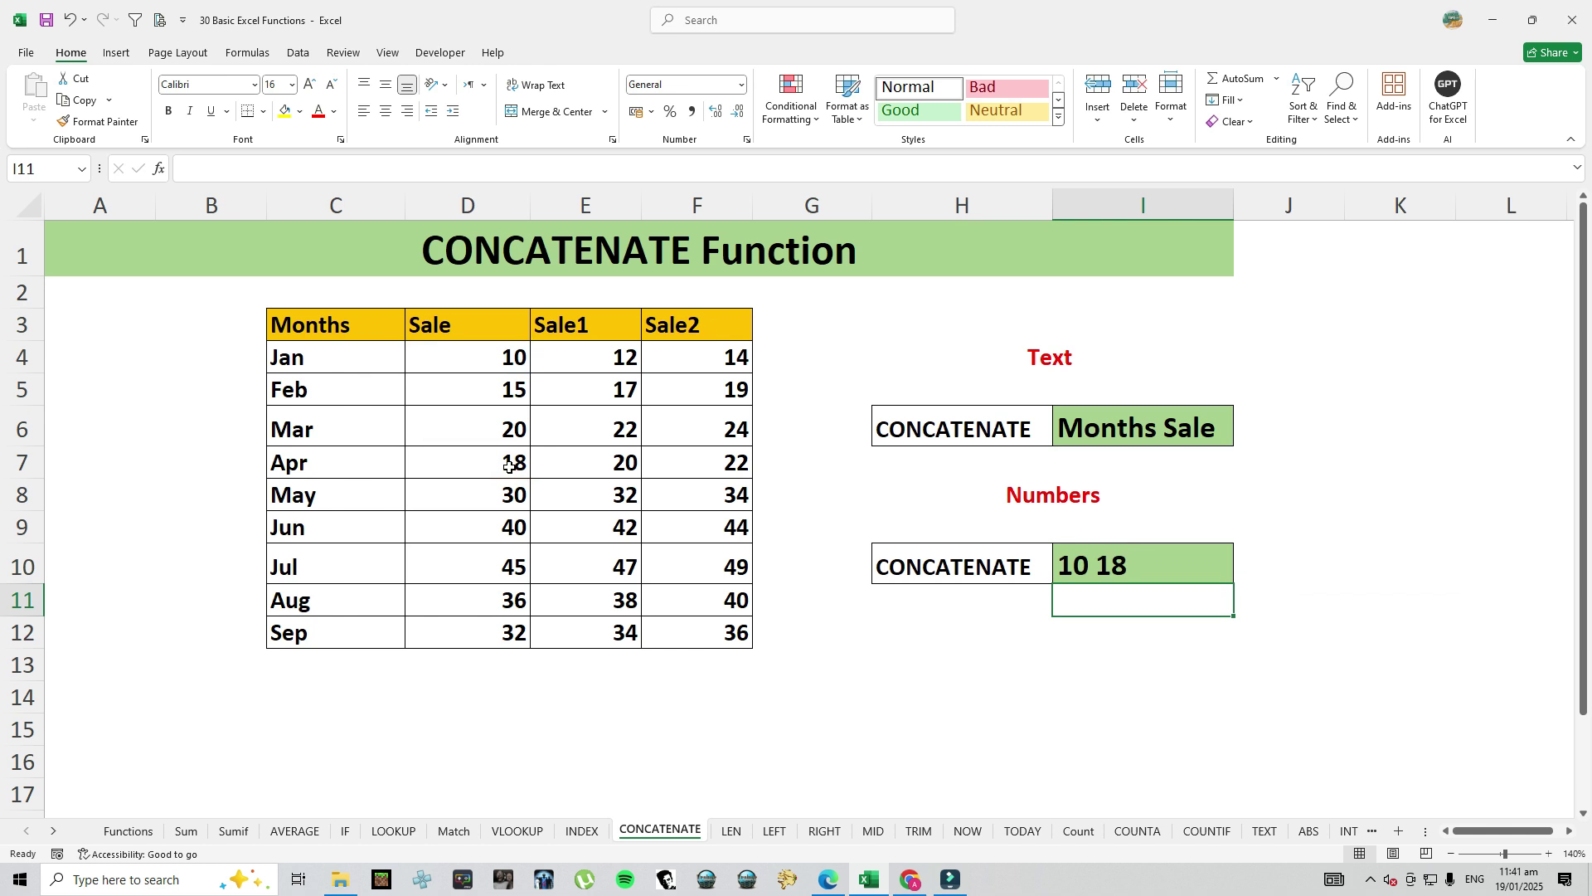
Replace the space separator in the I10 CONCATENATE formula with a comma
{"action": "left_click", "coordinate": [1109, 564]}
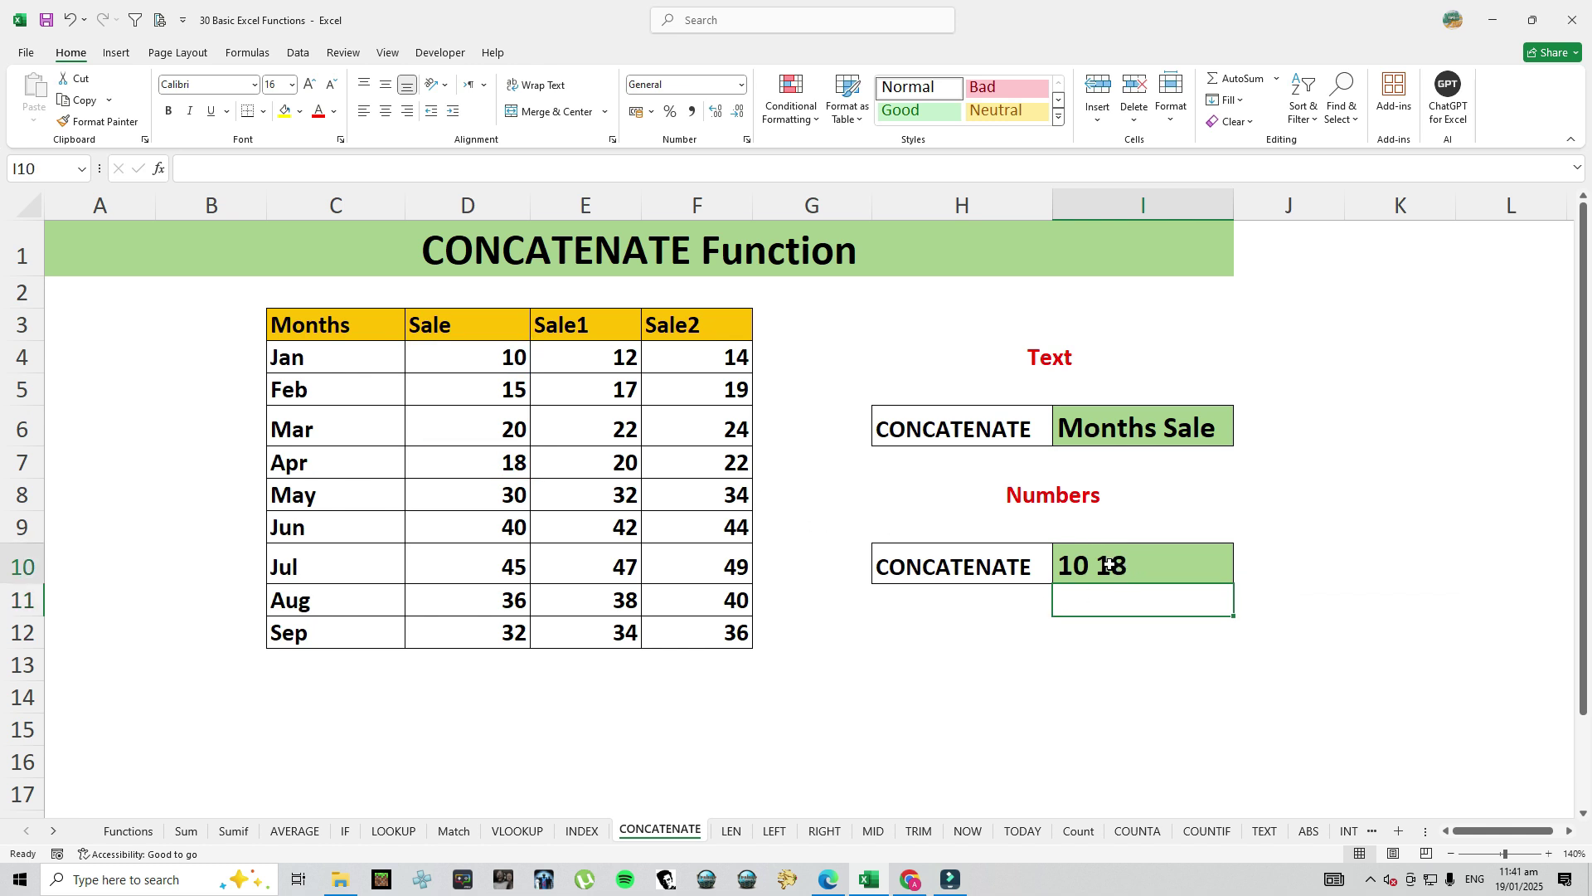
{"action": "double_click", "coordinate": [1110, 564]}
{"action": "left_click", "coordinate": [1334, 564]}
{"action": "key", "text": "BackSpace"}
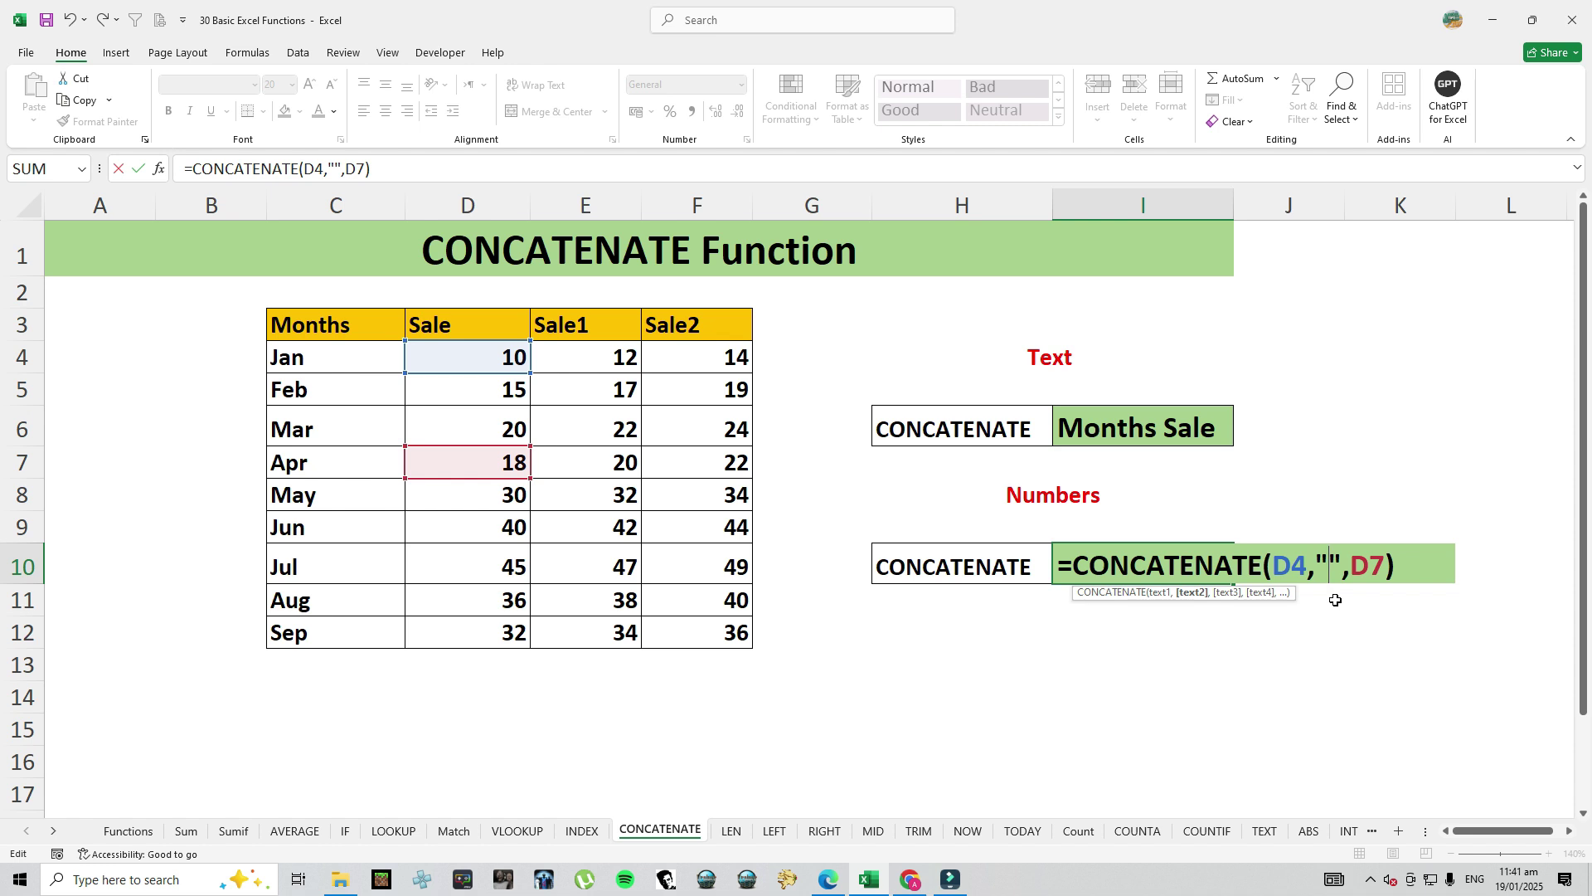
{"action": "type", "text": ","}
{"action": "key", "text": "Return"}
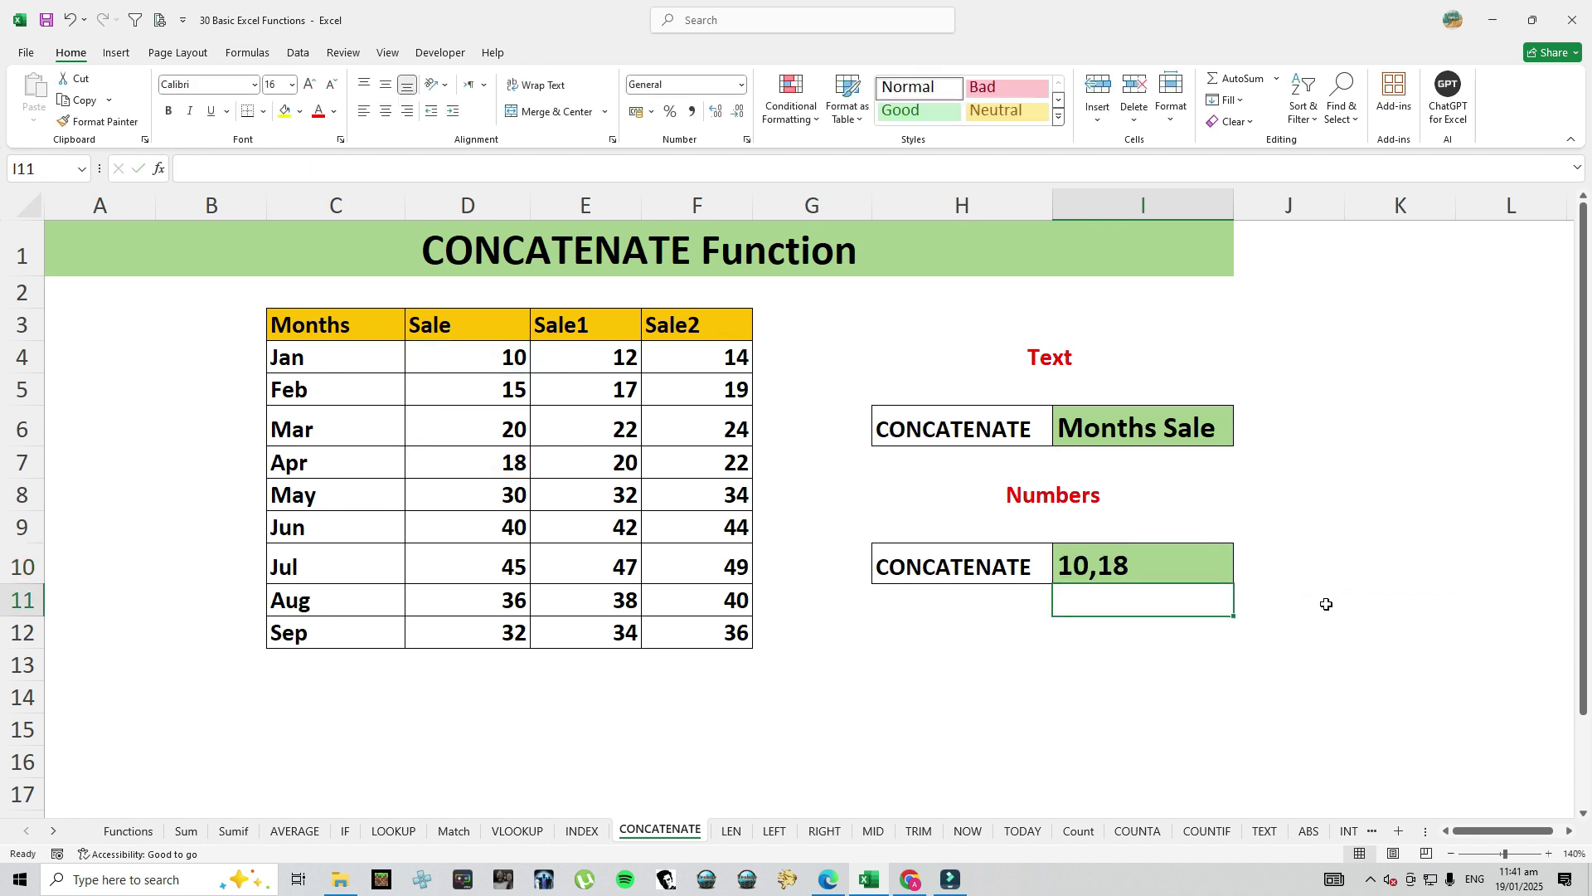
On the LEN sheet, enter =LEN(A1) in cell I6 to count the characters of the title
{"action": "key", "text": "ctrl+Page_Down"}
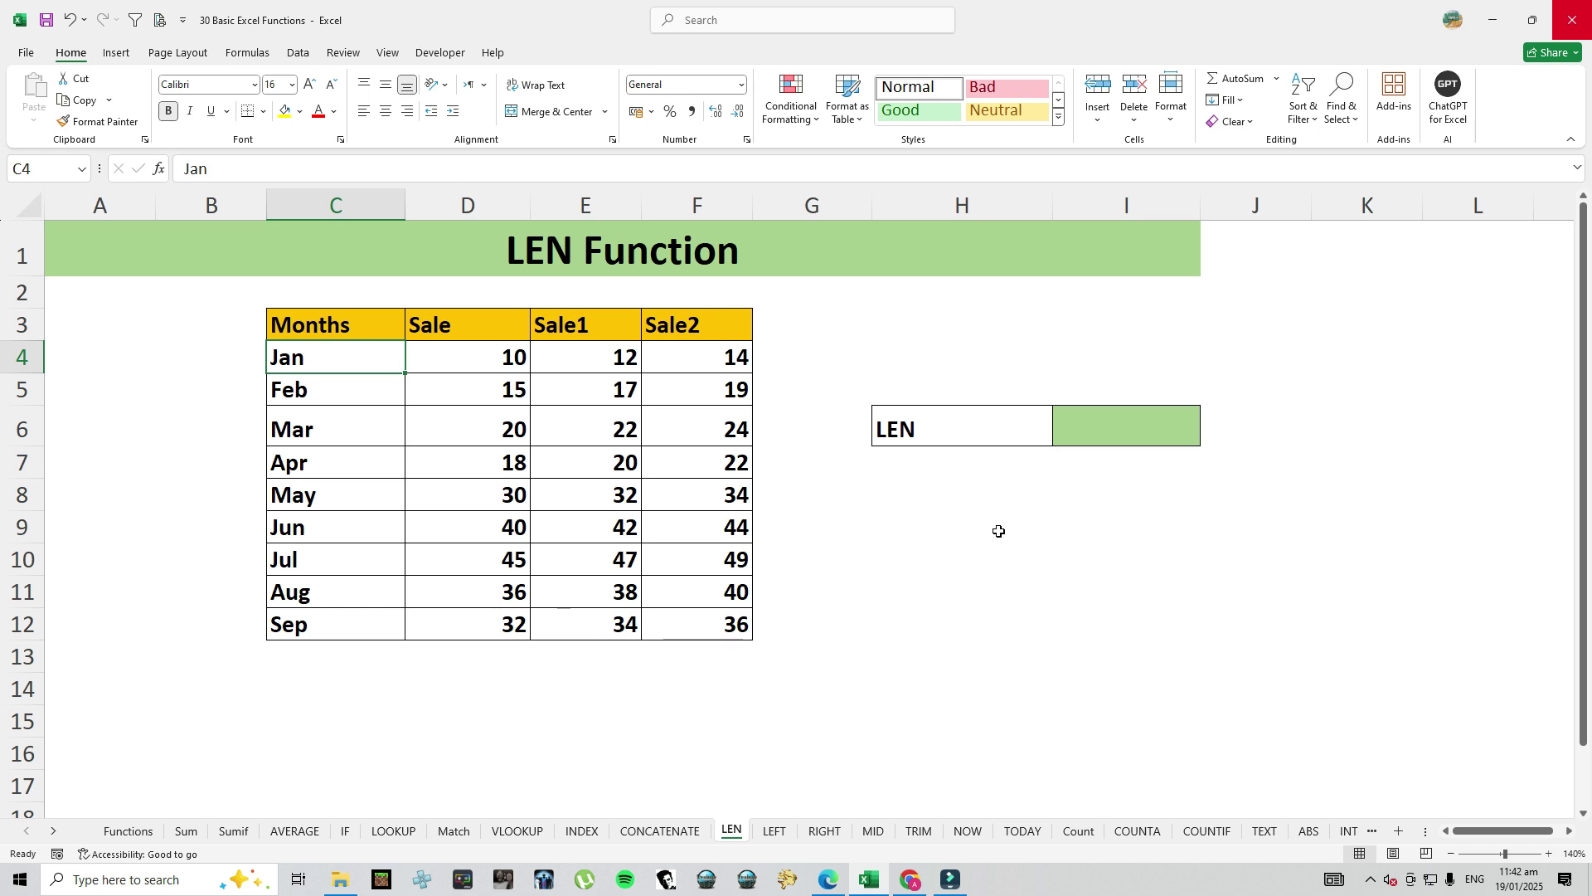
{"action": "left_click", "coordinate": [1156, 426]}
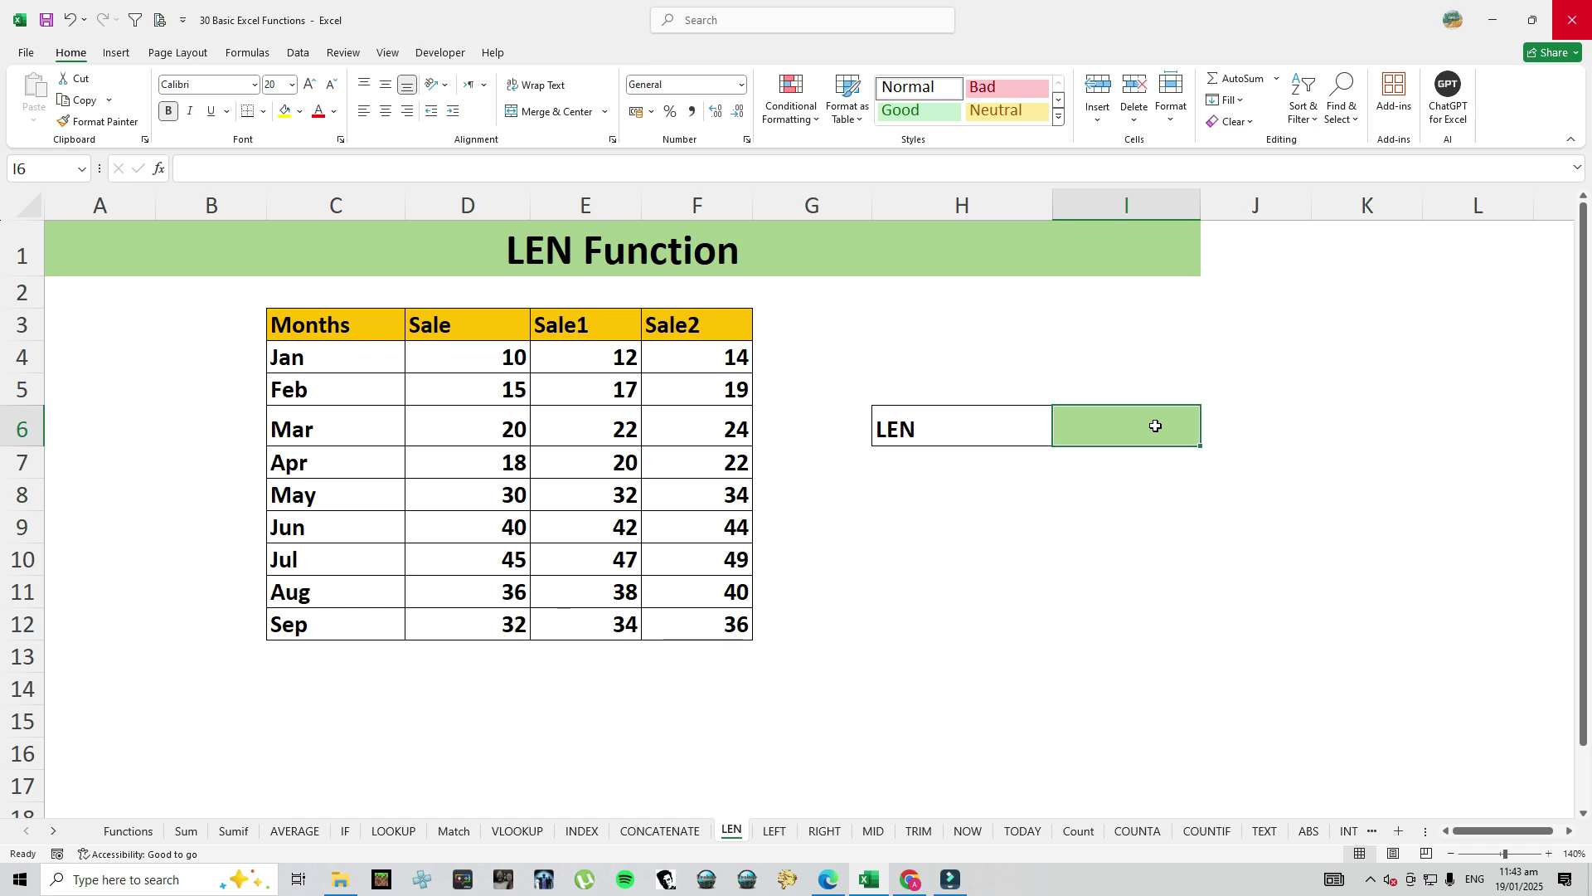
{"action": "type", "text": "="}
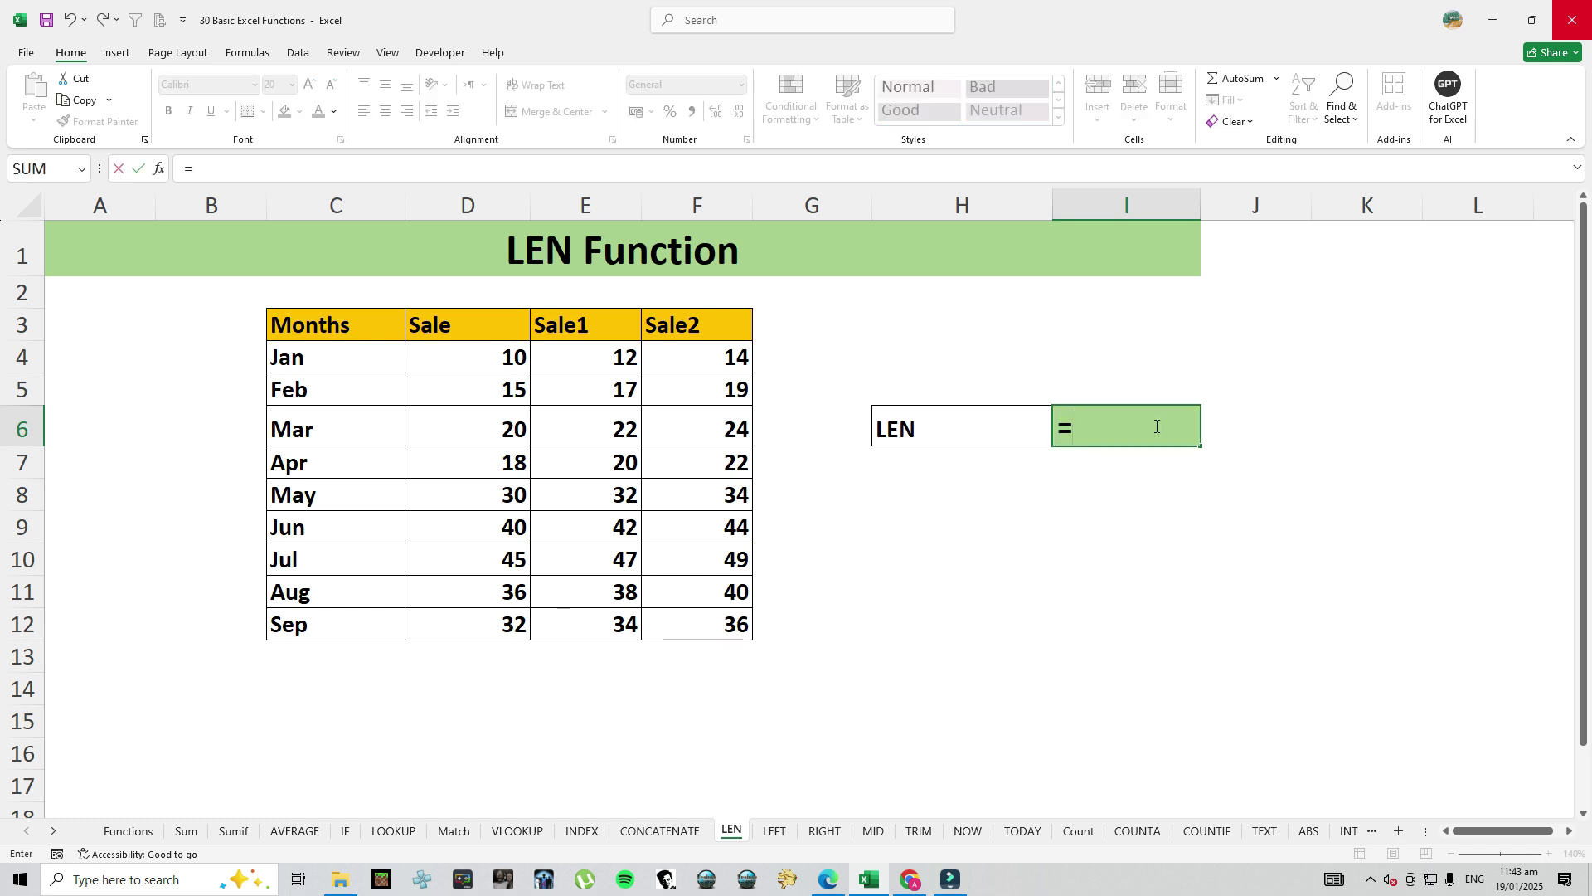
{"action": "type", "text": "l"}
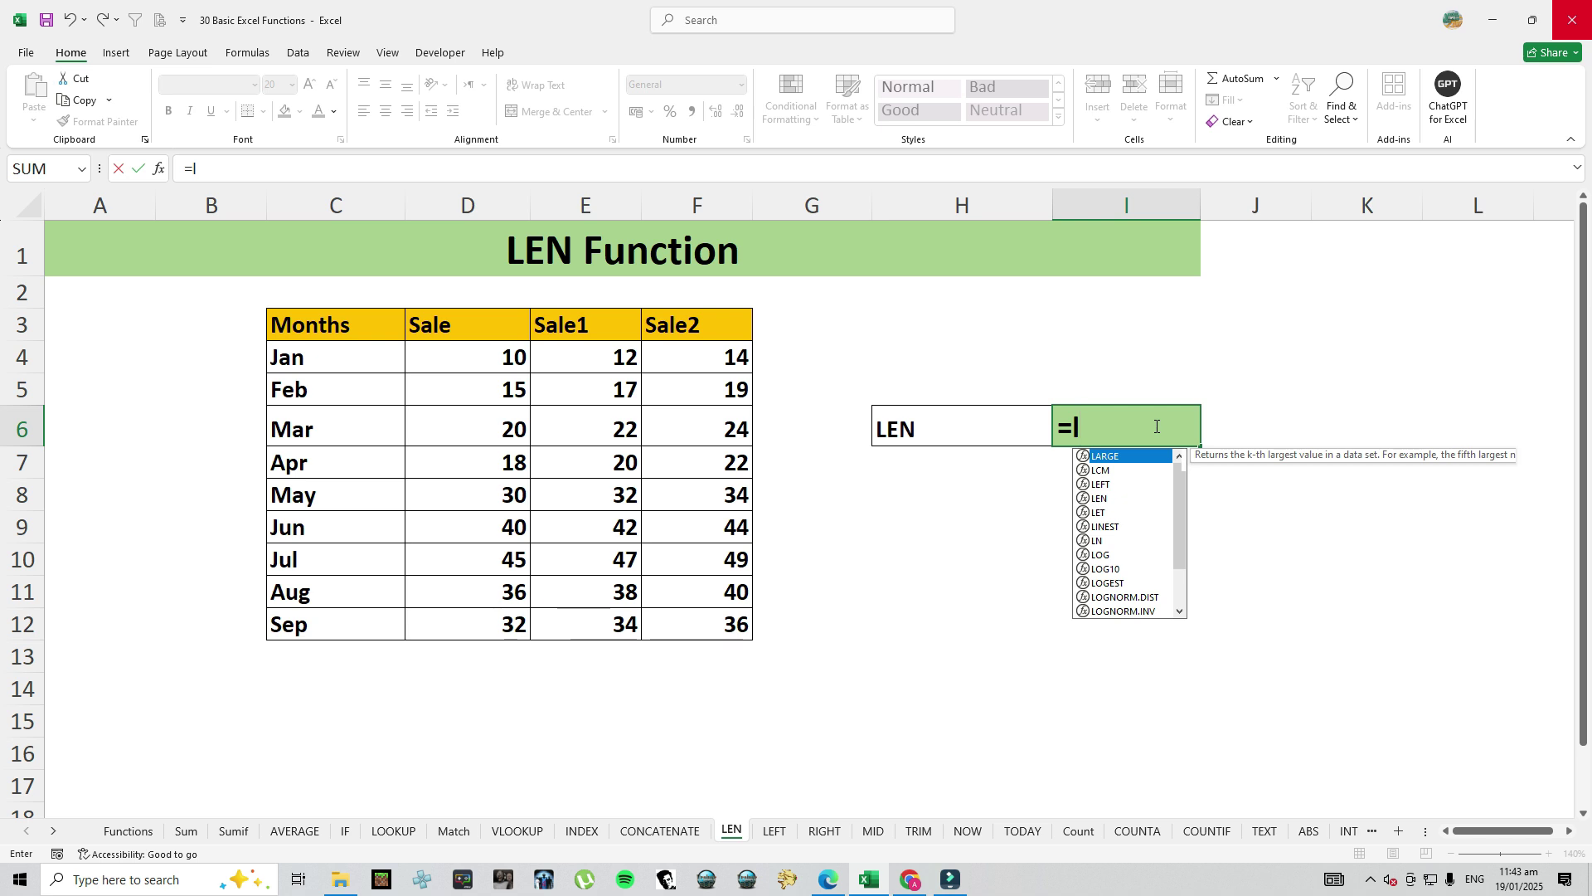
{"action": "type", "text": "en"}
{"action": "key", "text": "Tab"}
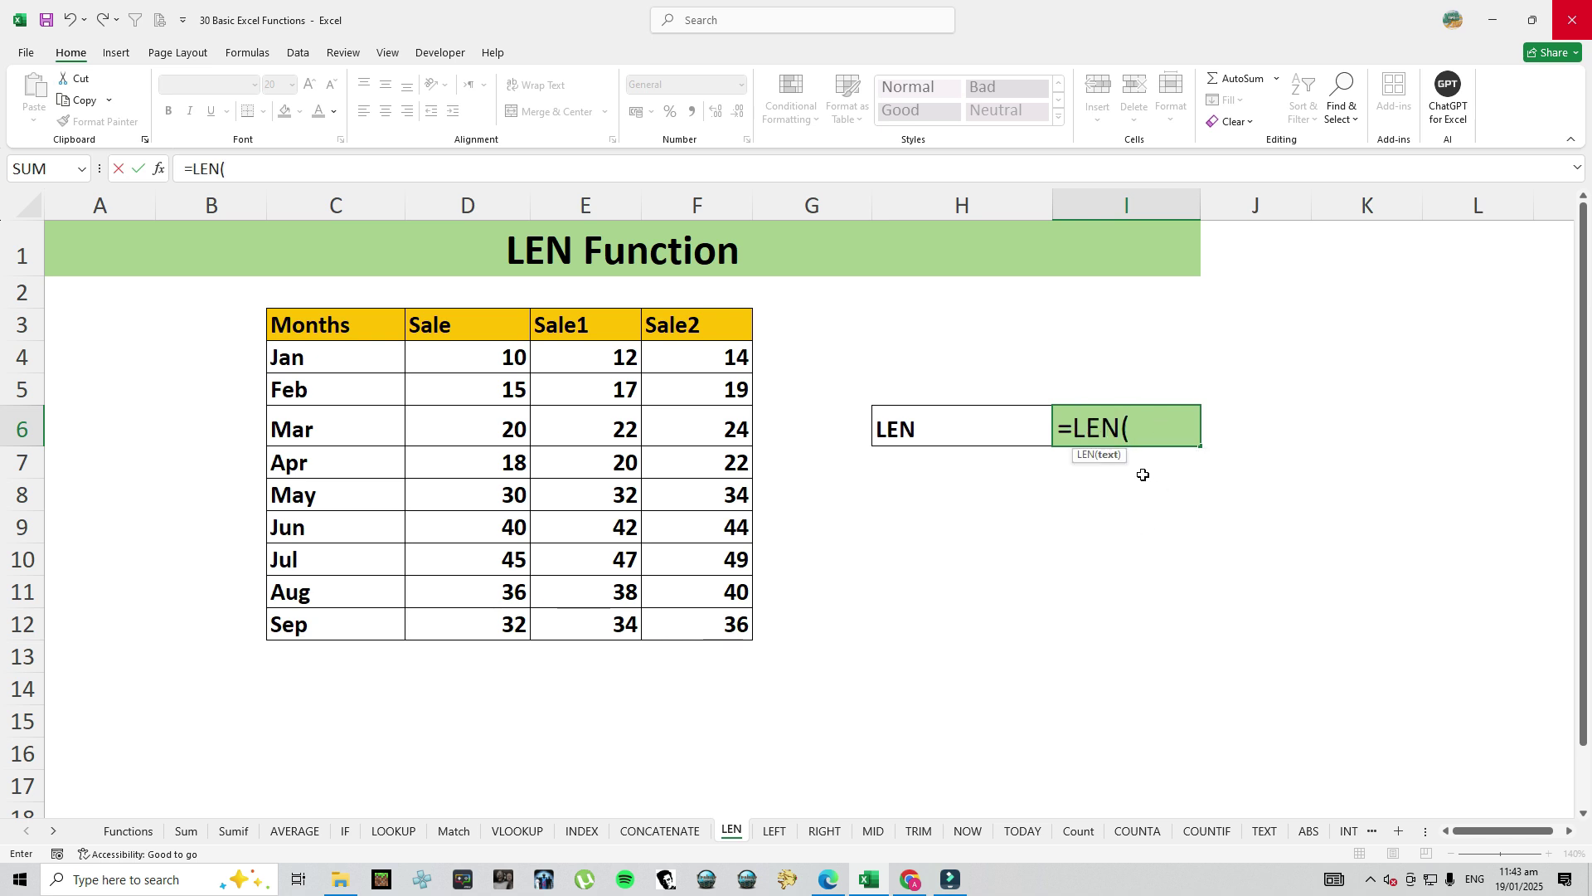
{"action": "left_click", "coordinate": [558, 252]}
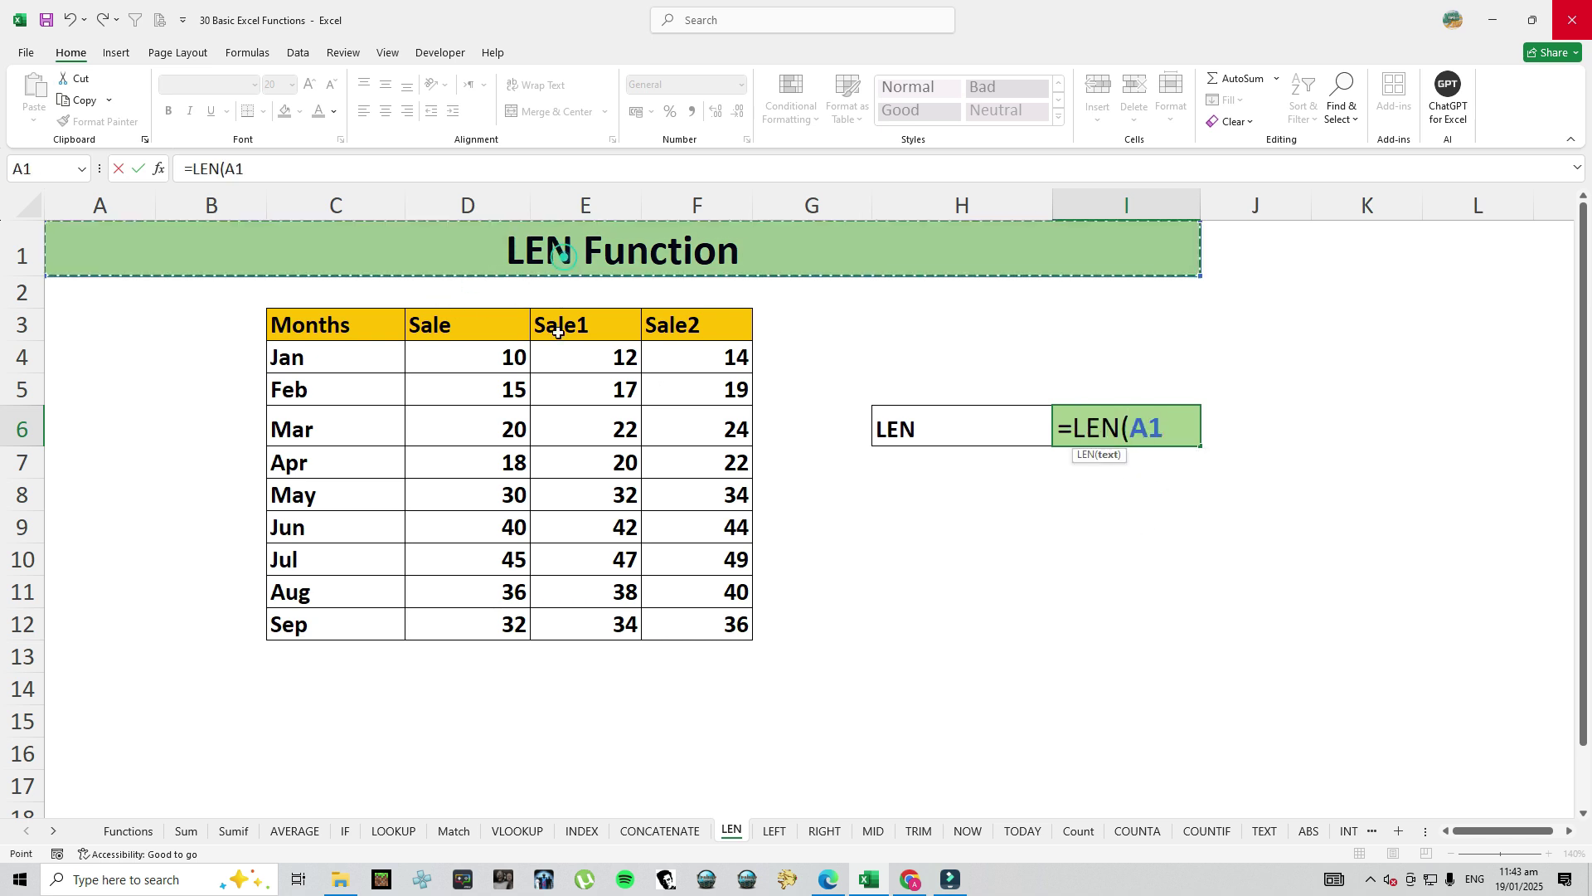
{"action": "type", "text": ")"}
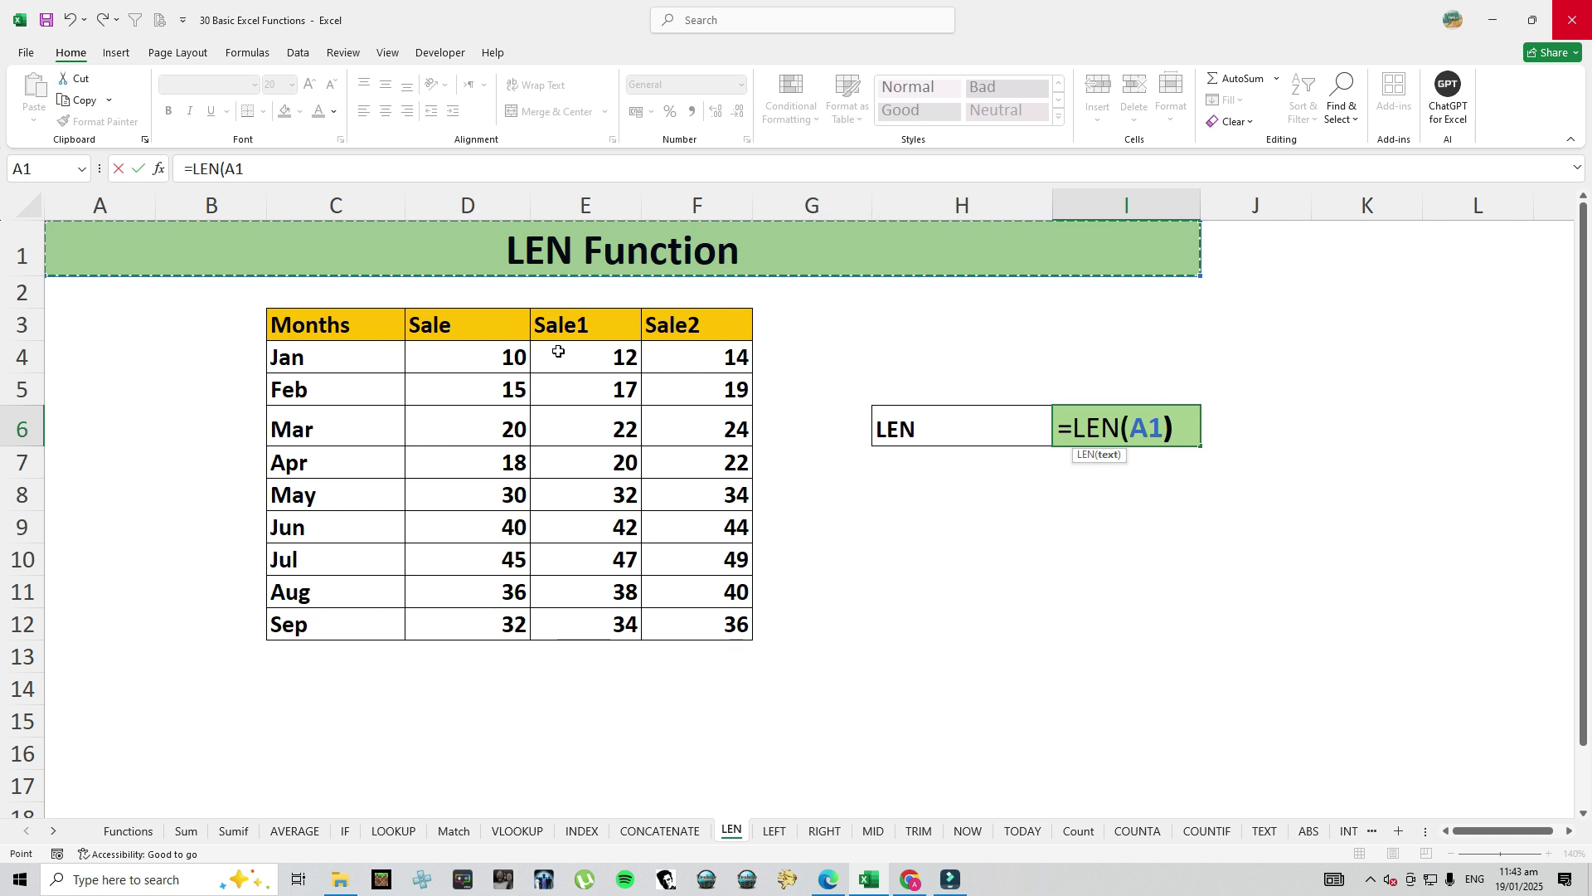
{"action": "key", "text": "Return"}
{"action": "key", "text": "Up"}
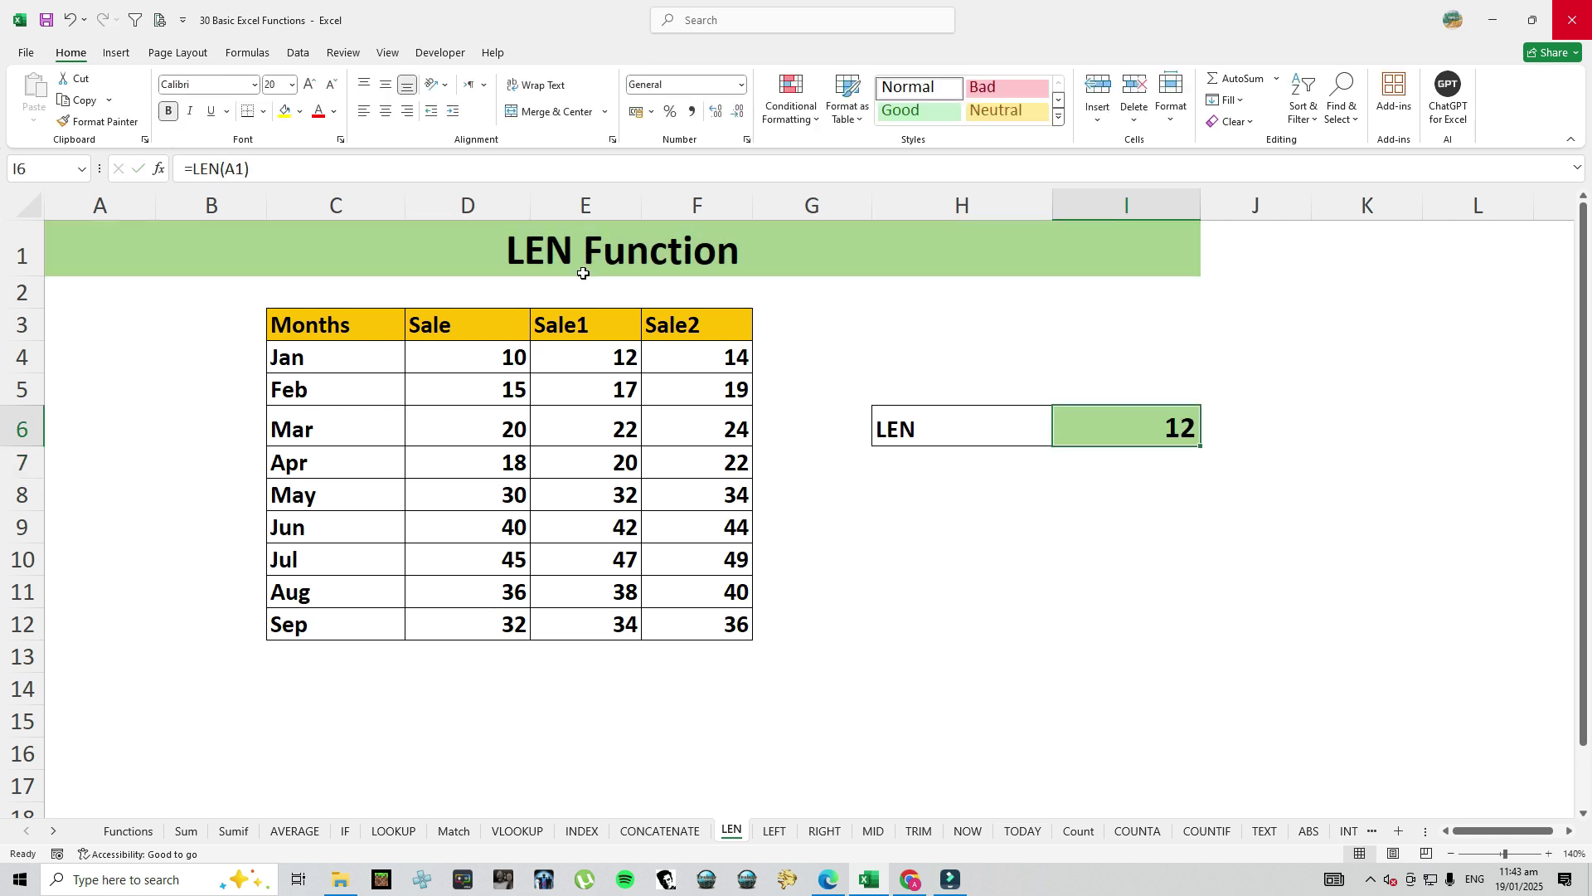
Extend the title in A1 with a trailing space and the letters jjj to test the LEN formula
{"action": "left_click", "coordinate": [745, 256]}
{"action": "double_click", "coordinate": [746, 255]}
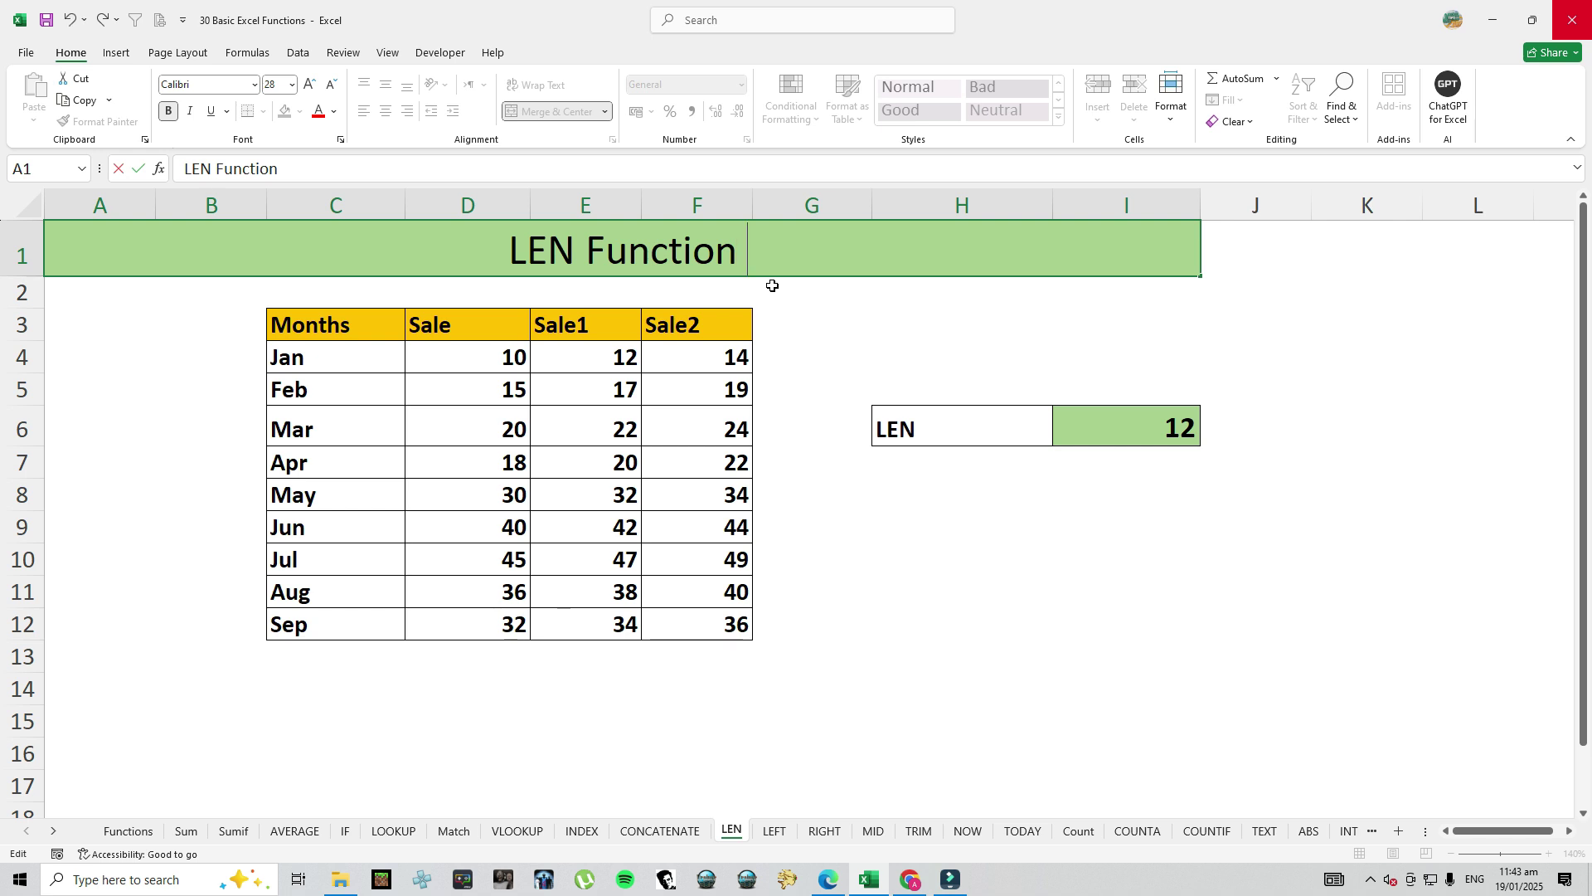
{"action": "key", "text": "Return"}
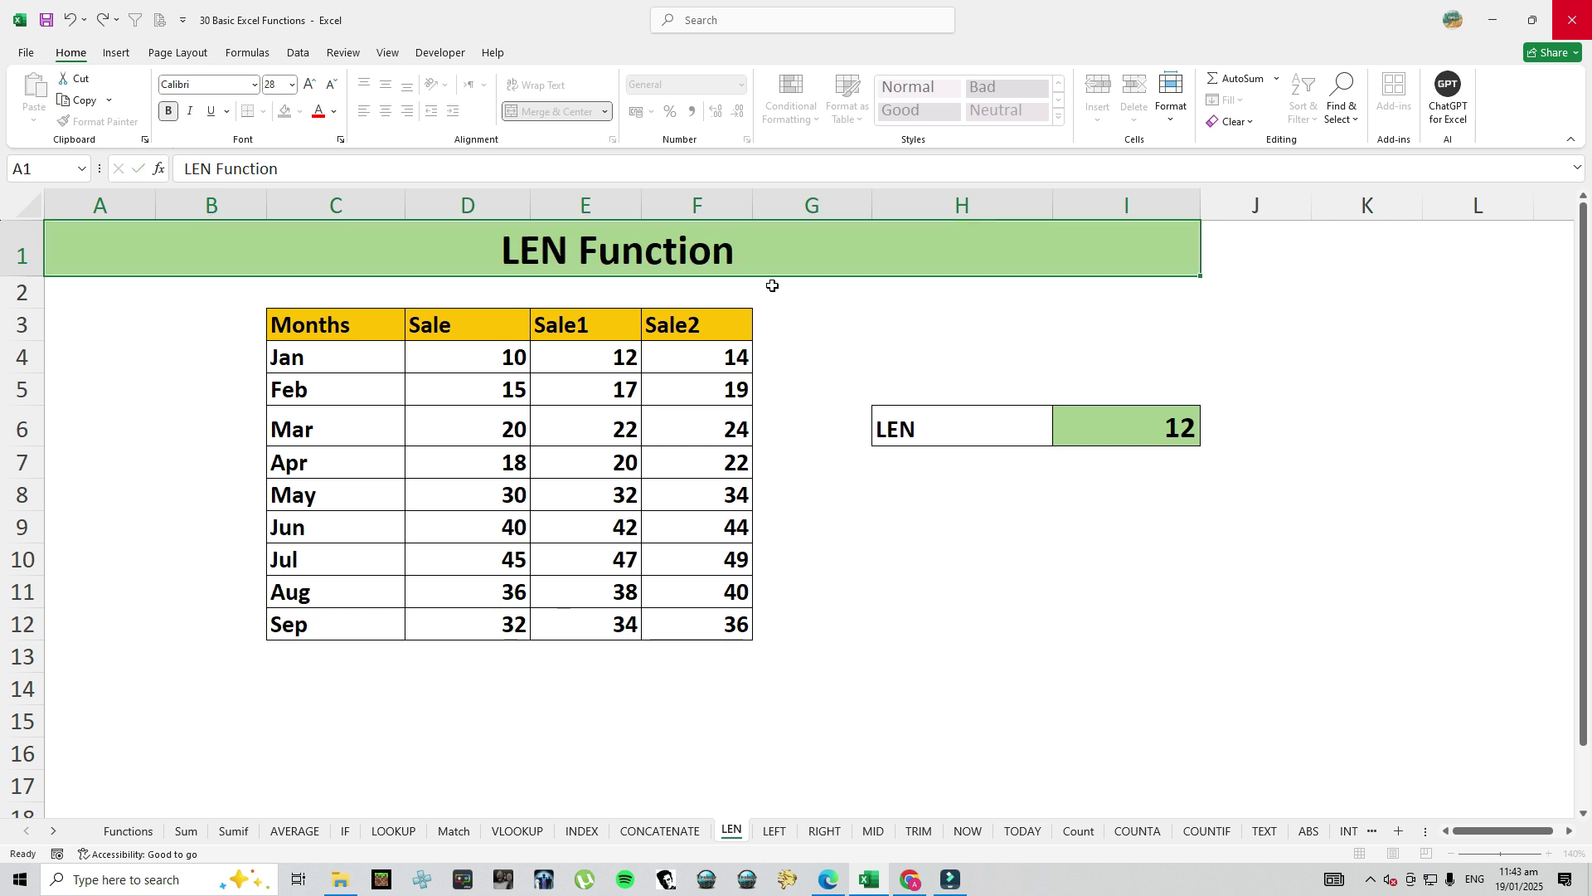
{"action": "key", "text": "Up"}
{"action": "key", "text": "F2"}
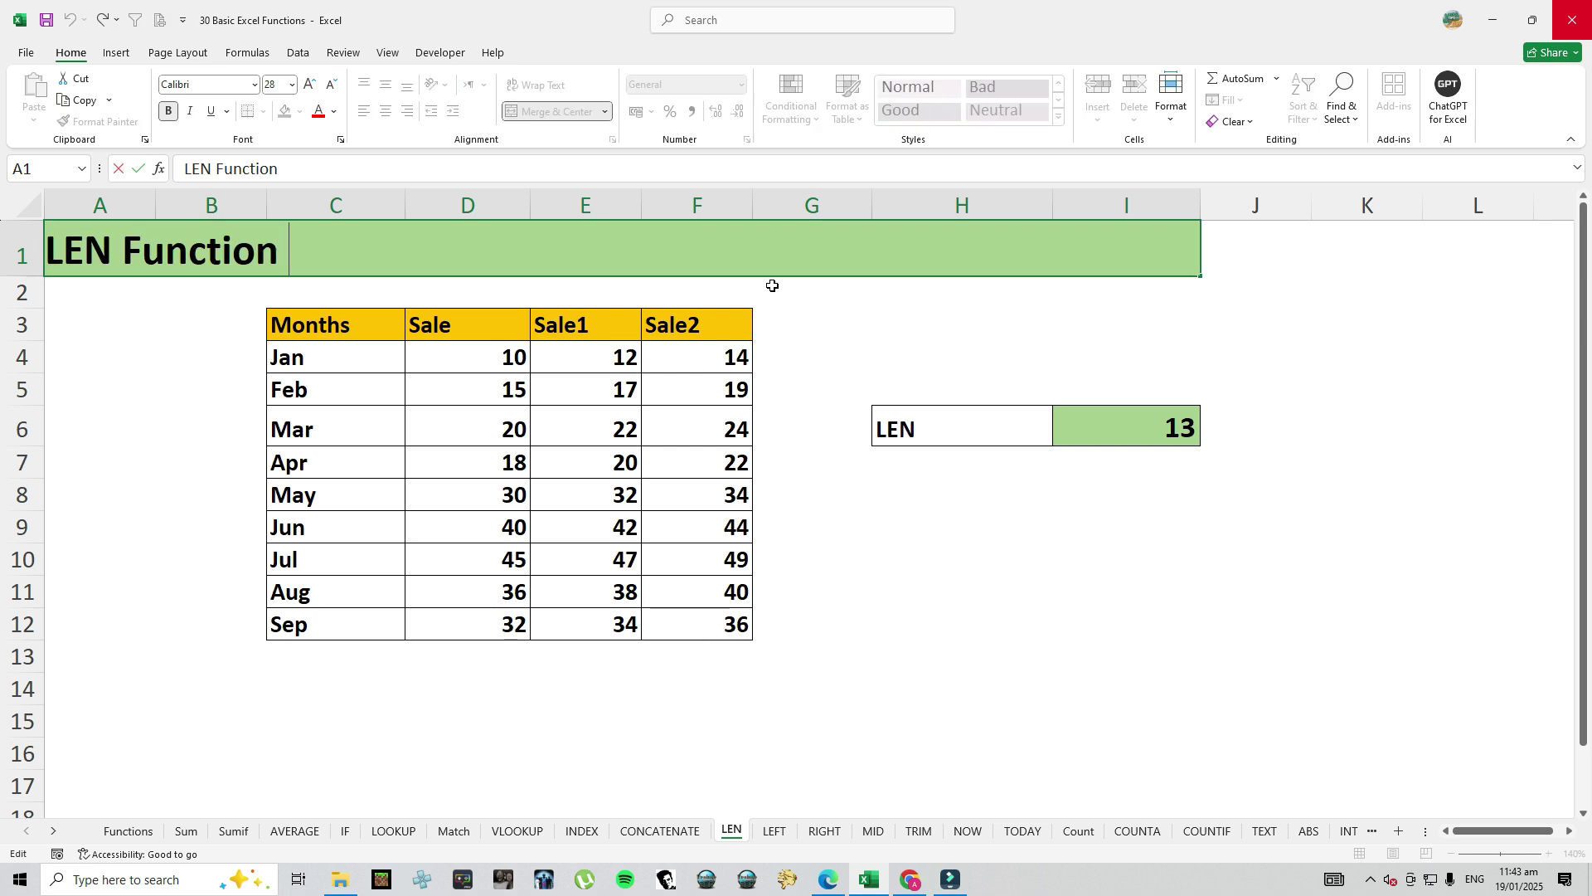
{"action": "type", "text": "jjj"}
{"action": "key", "text": "Return"}
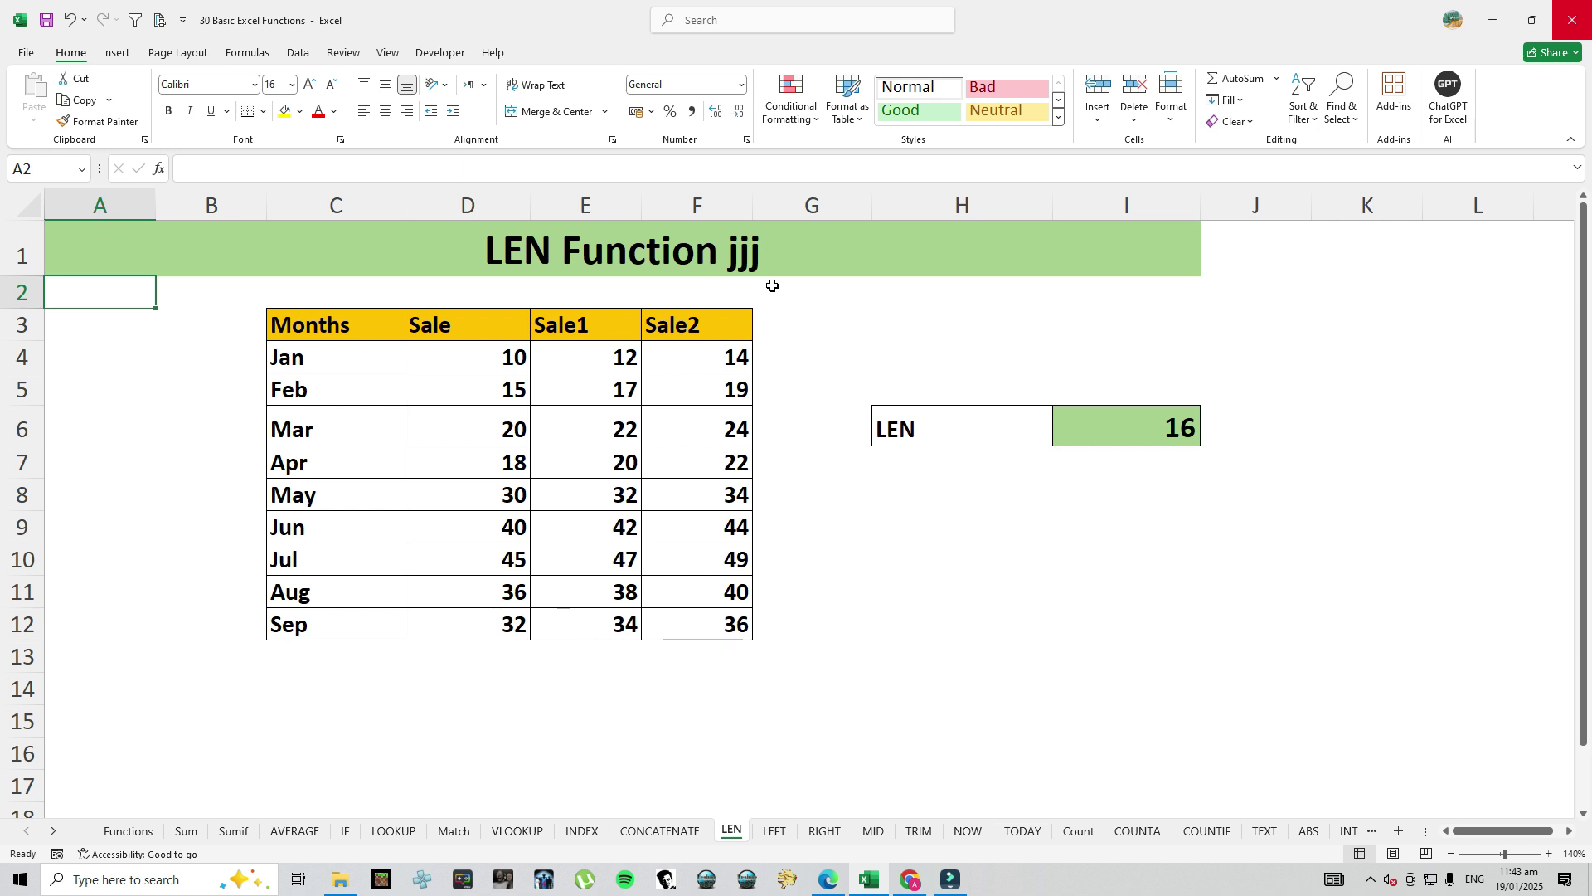
On the LEFT sheet, write a LEFT formula in H5 with C4 as the text and 1 as the number of characters
{"action": "left_click", "coordinate": [774, 830]}
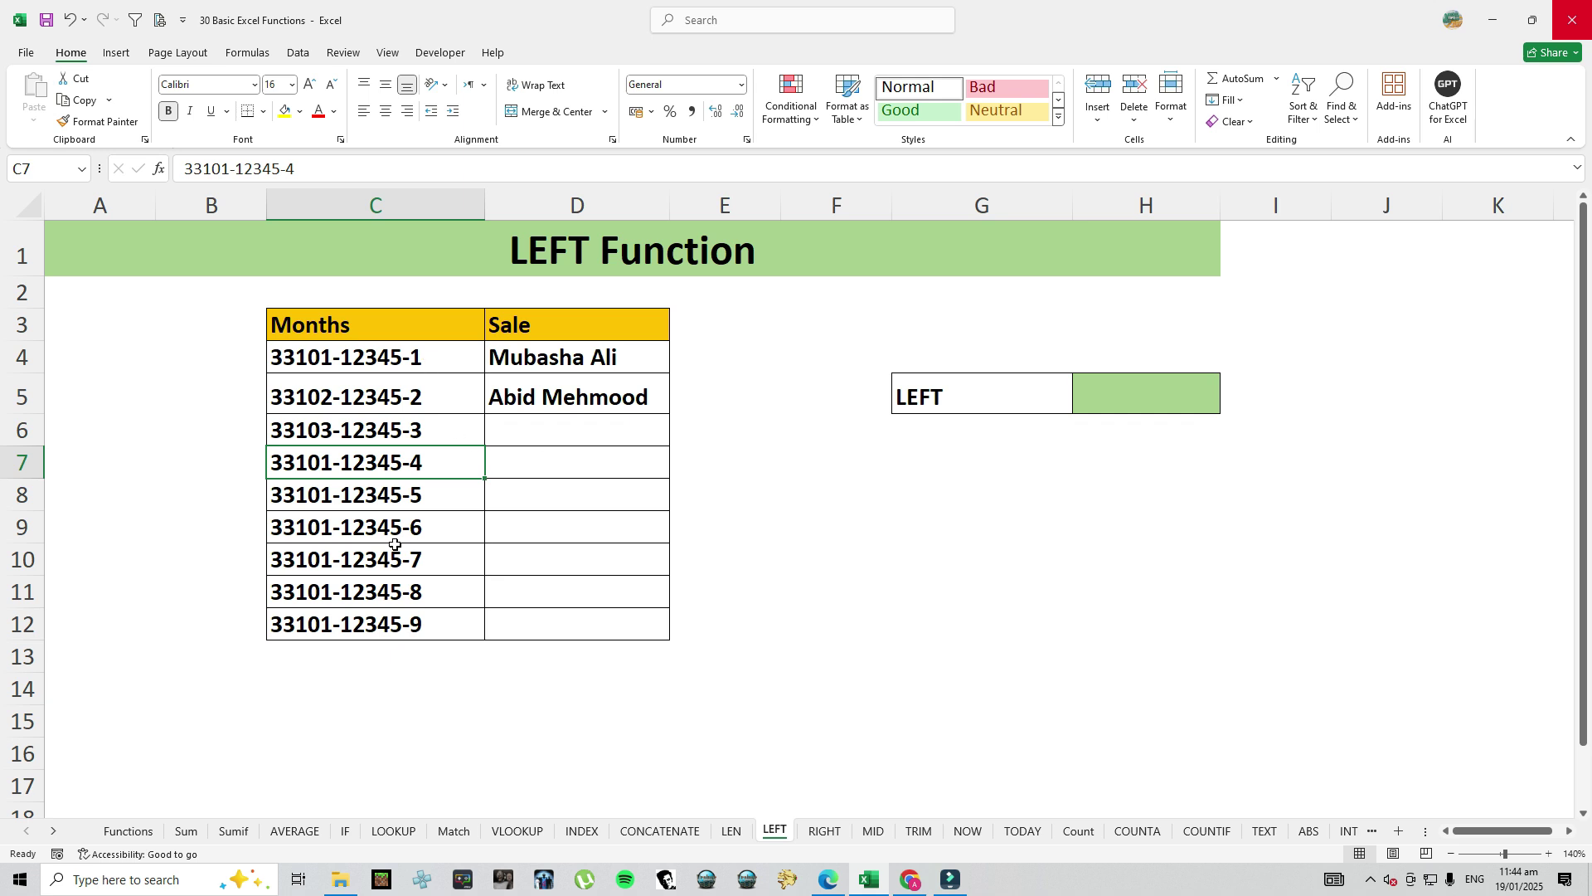
{"action": "left_click", "coordinate": [1096, 389]}
{"action": "type", "text": "="}
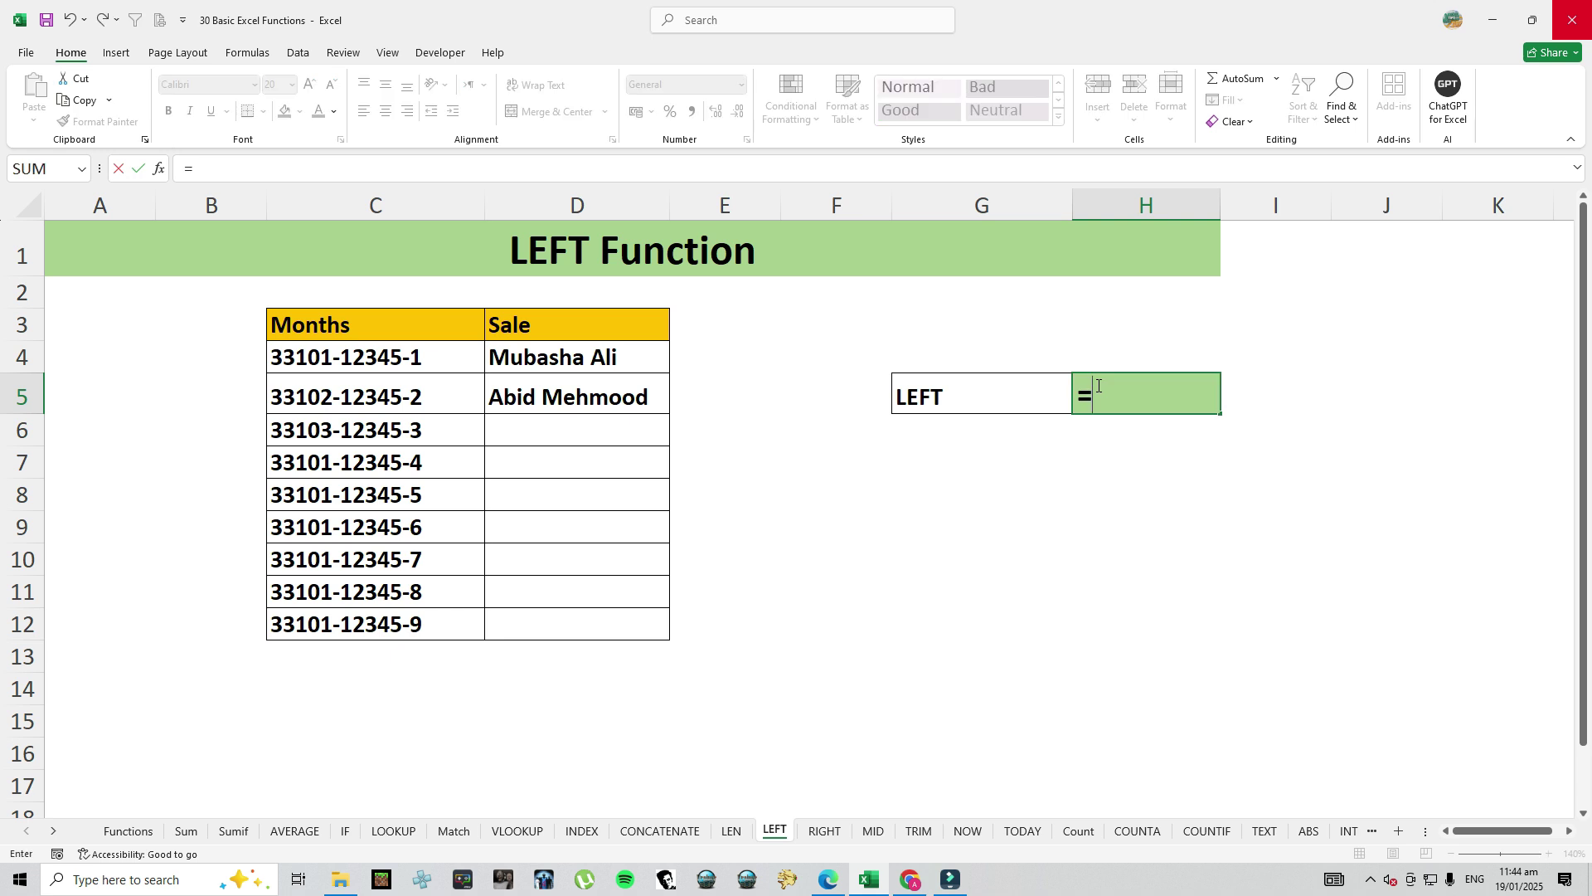
{"action": "type", "text": "left"}
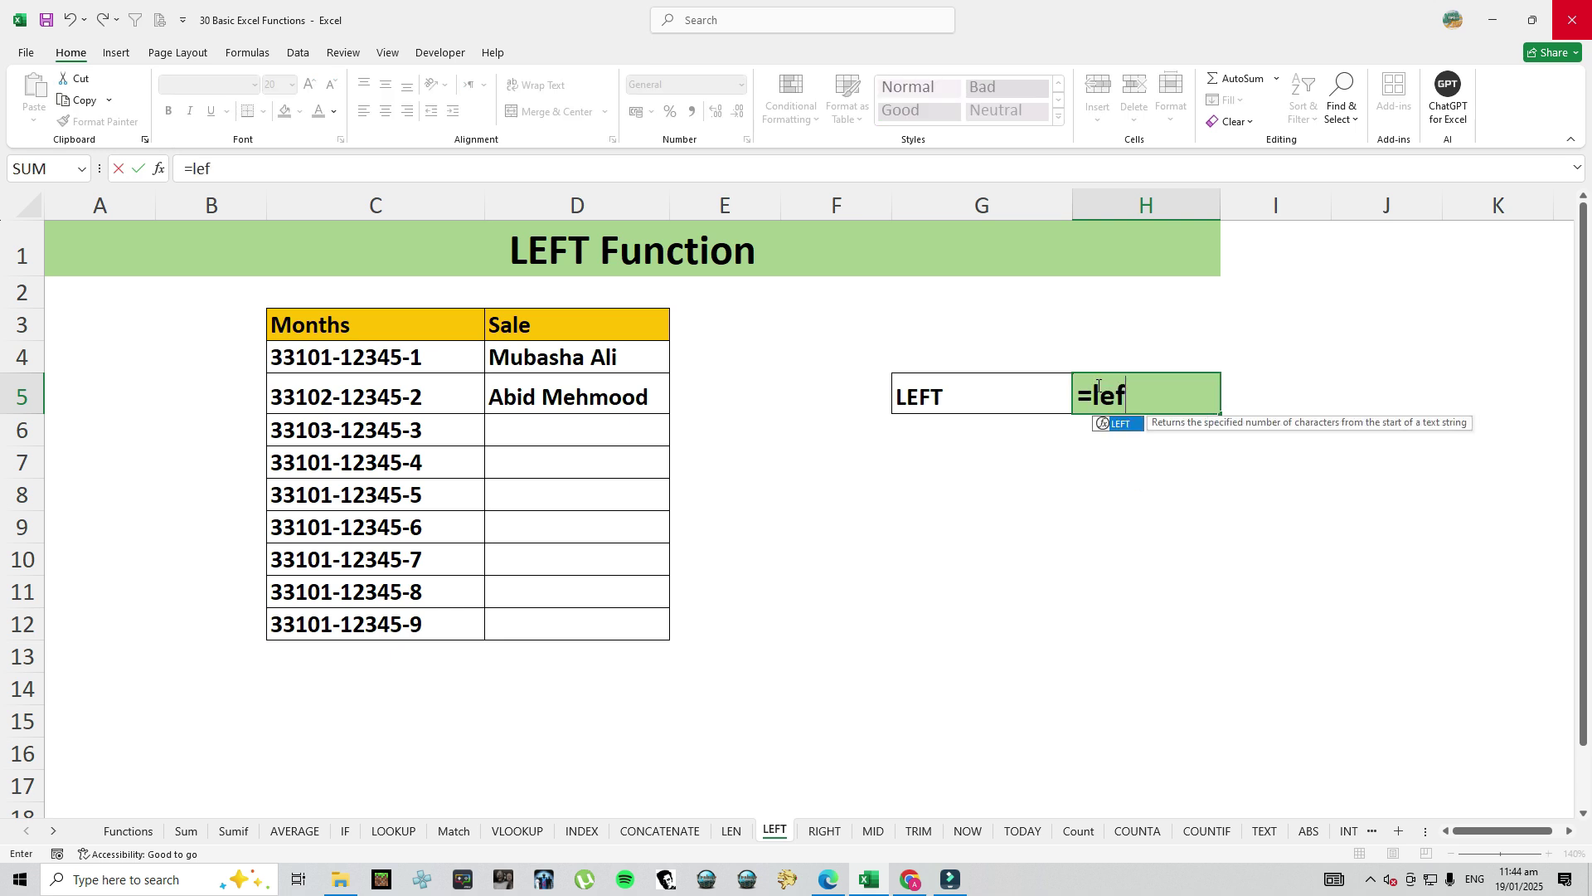
{"action": "key", "text": "Tab"}
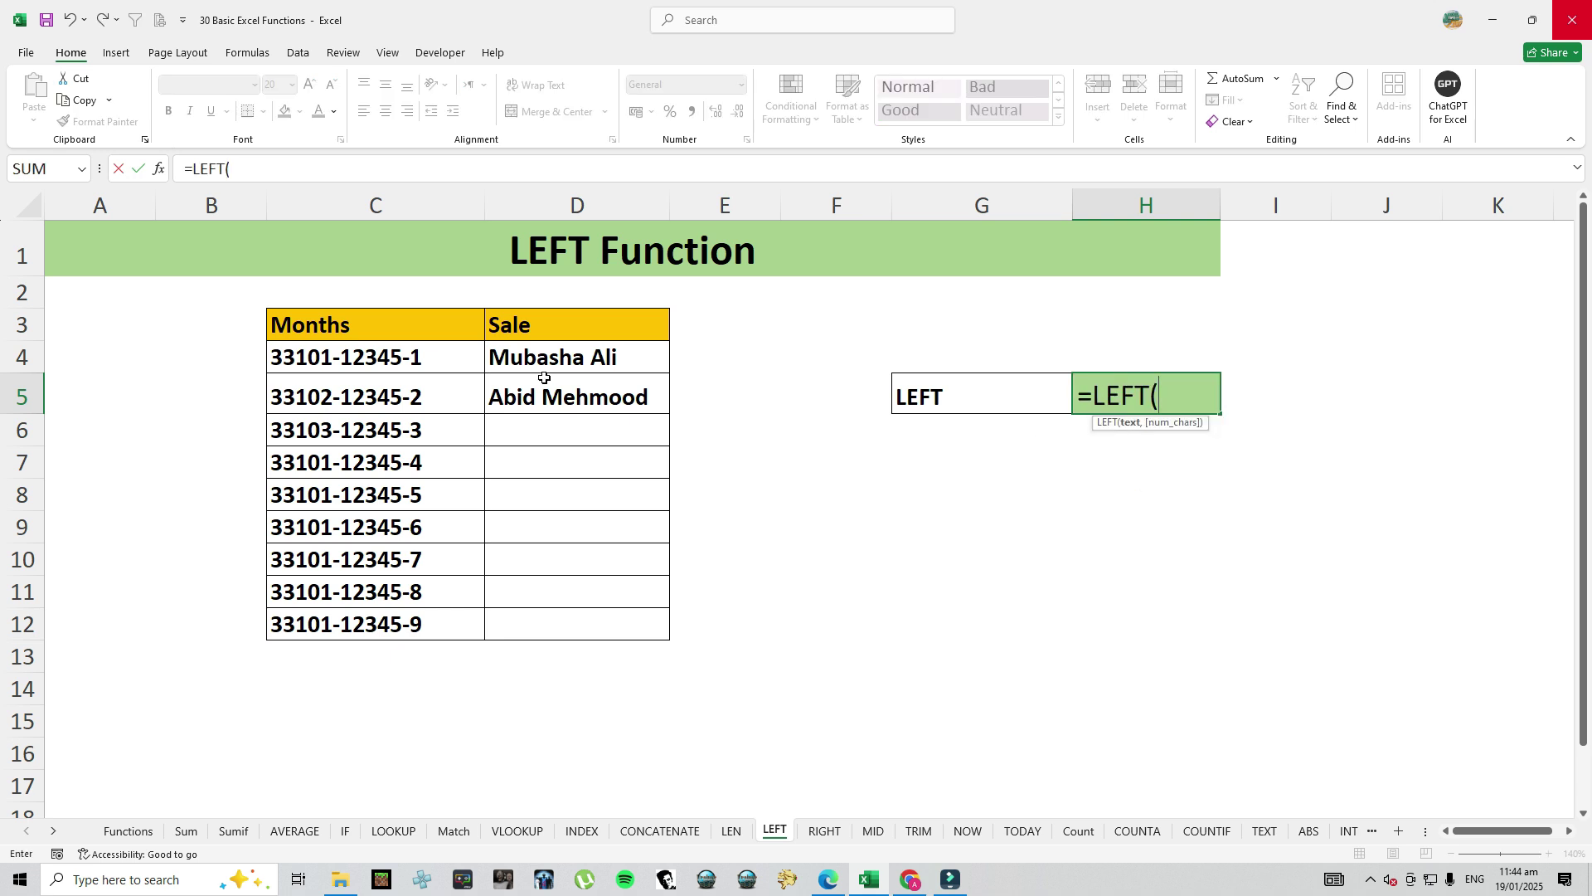
{"action": "left_click", "coordinate": [415, 362]}
{"action": "type", "text": ",1"}
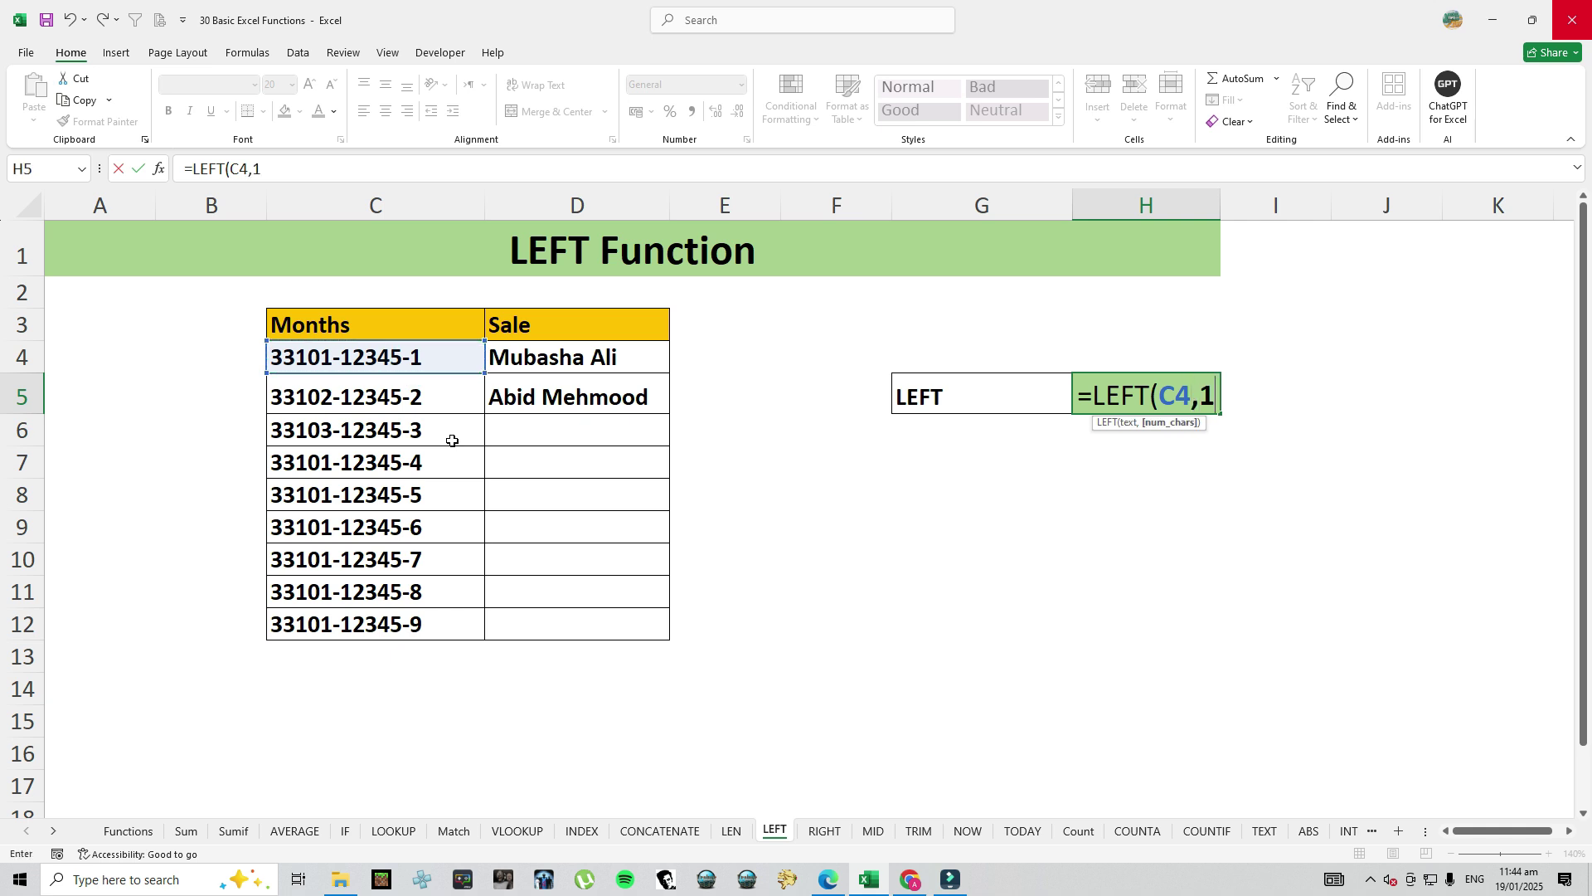
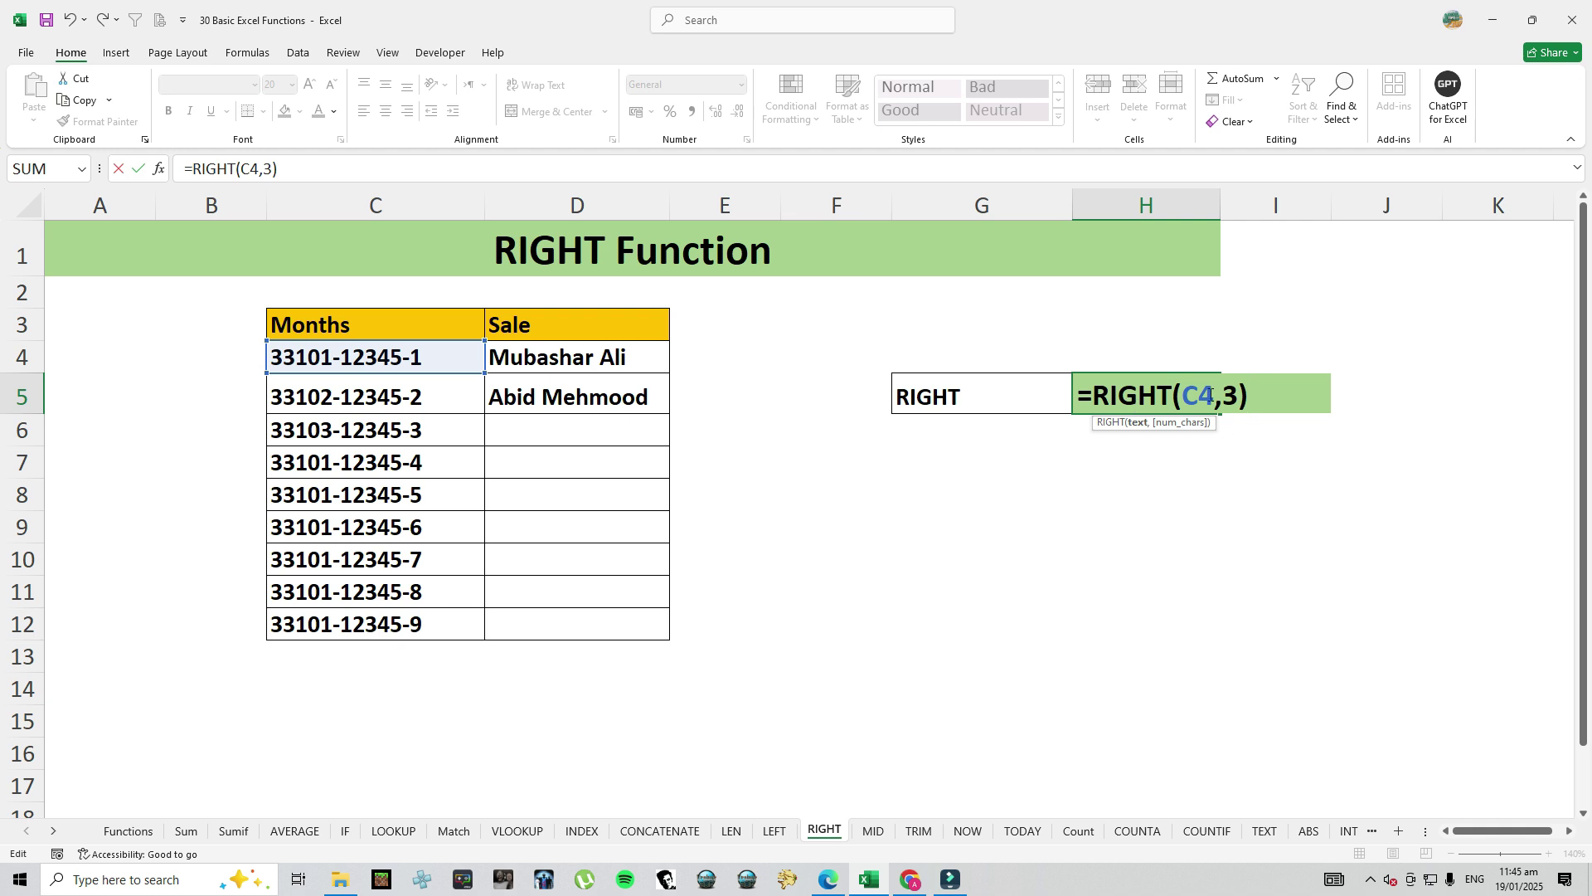
Set the number of characters in the H5 RIGHT formula to 1
{"action": "left_click", "coordinate": [1229, 394]}
{"action": "key", "text": "BackSpace"}
{"action": "type", "text": "1"}
{"action": "key", "text": "Return"}
Point the text reference of the H5 RIGHT formula to C5 instead of C4
{"action": "left_click", "coordinate": [1112, 399]}
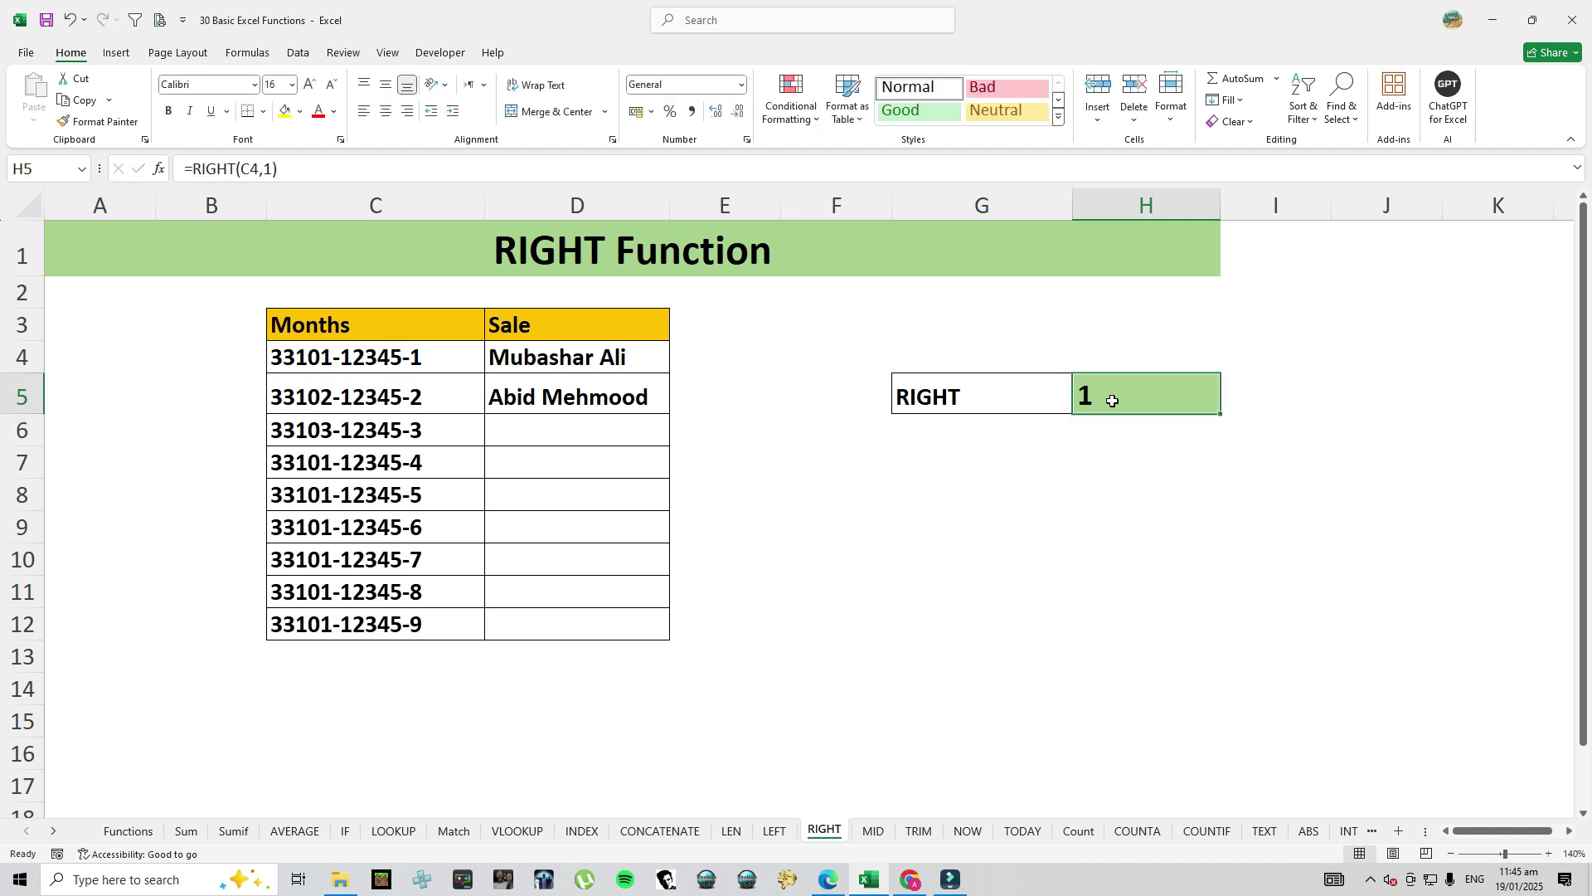
{"action": "double_click", "coordinate": [1155, 398]}
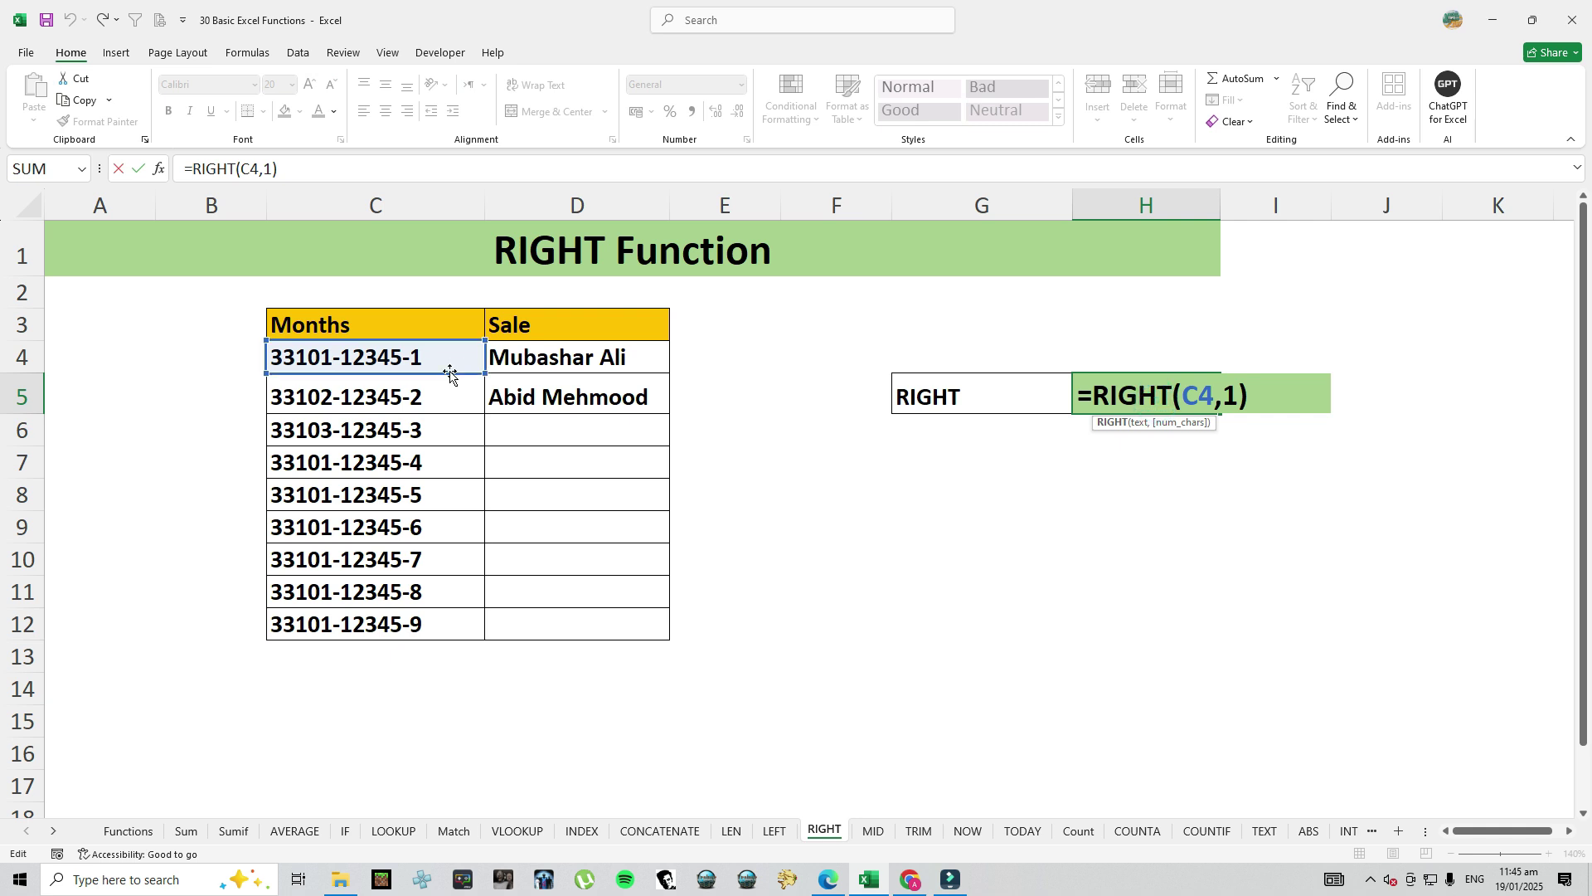
{"action": "left_click_drag", "start_coordinate": [450, 370], "coordinate": [449, 393]}
{"action": "key", "text": "Return"}
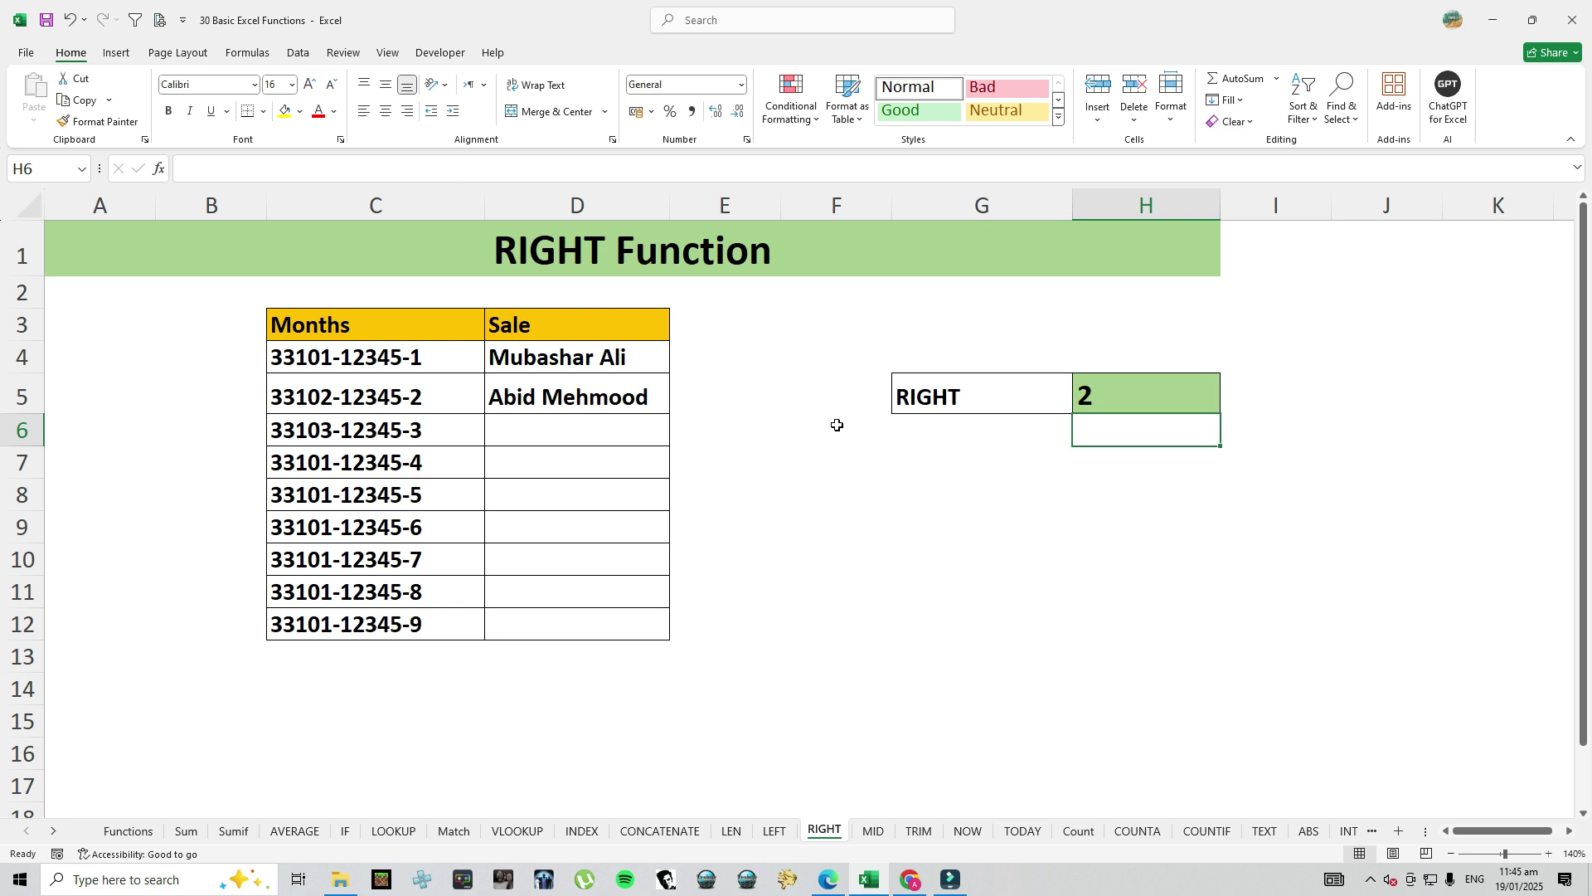
On the MID sheet, write a MID formula in H5 with D5 as the text, start position 6 and 7 characters
{"action": "left_click", "coordinate": [876, 839]}
{"action": "left_click", "coordinate": [1161, 402]}
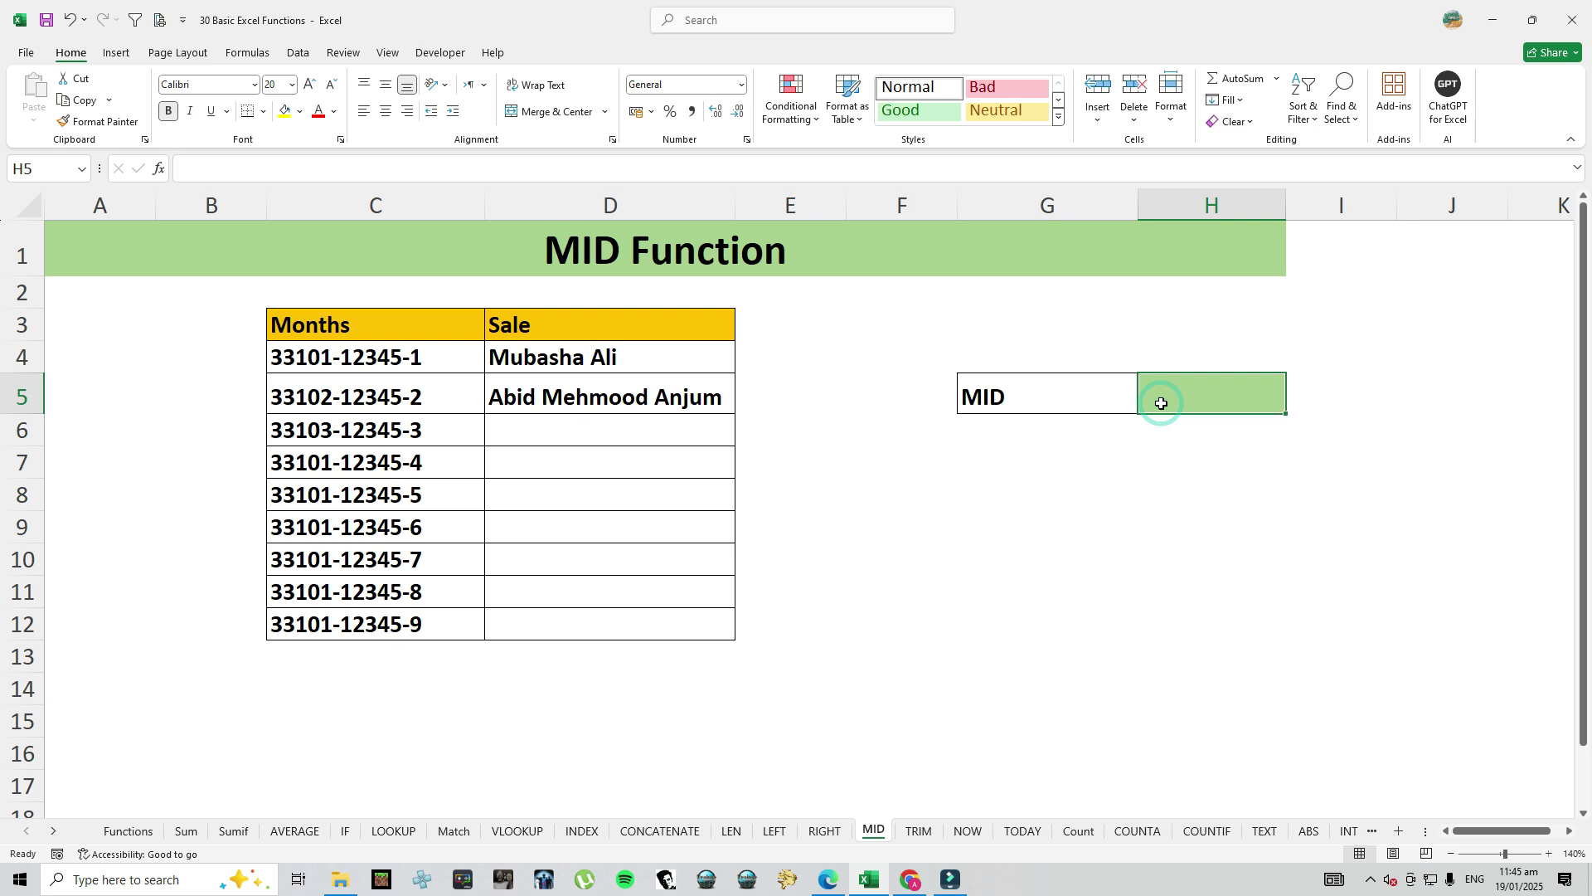
{"action": "left_click", "coordinate": [613, 359]}
{"action": "left_click", "coordinate": [319, 358]}
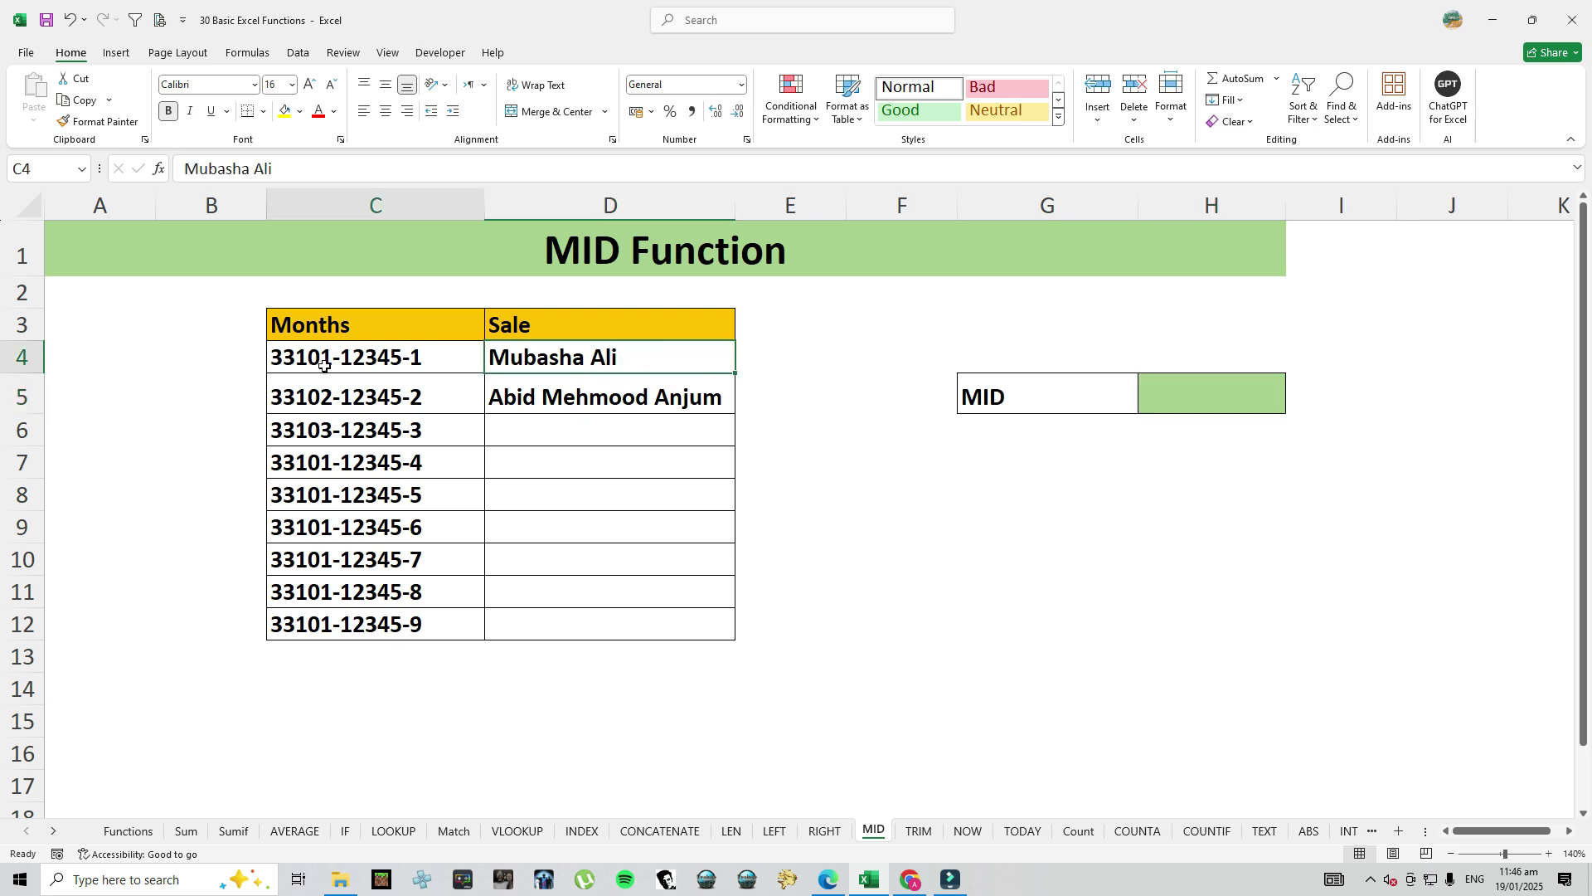
{"action": "left_click", "coordinate": [601, 394]}
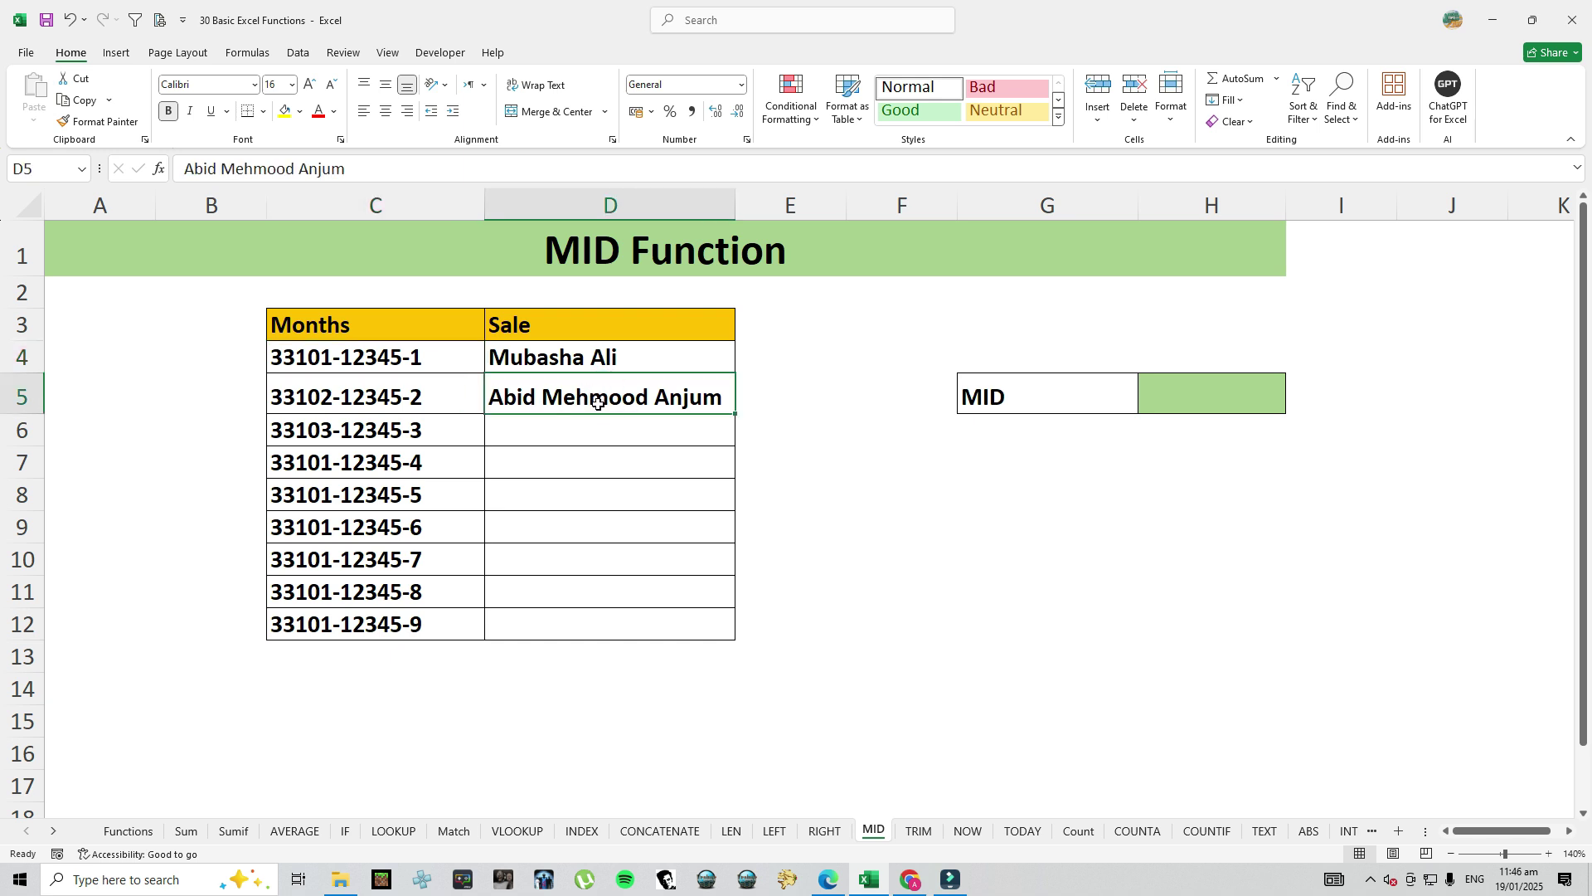
{"action": "left_click", "coordinate": [1227, 399]}
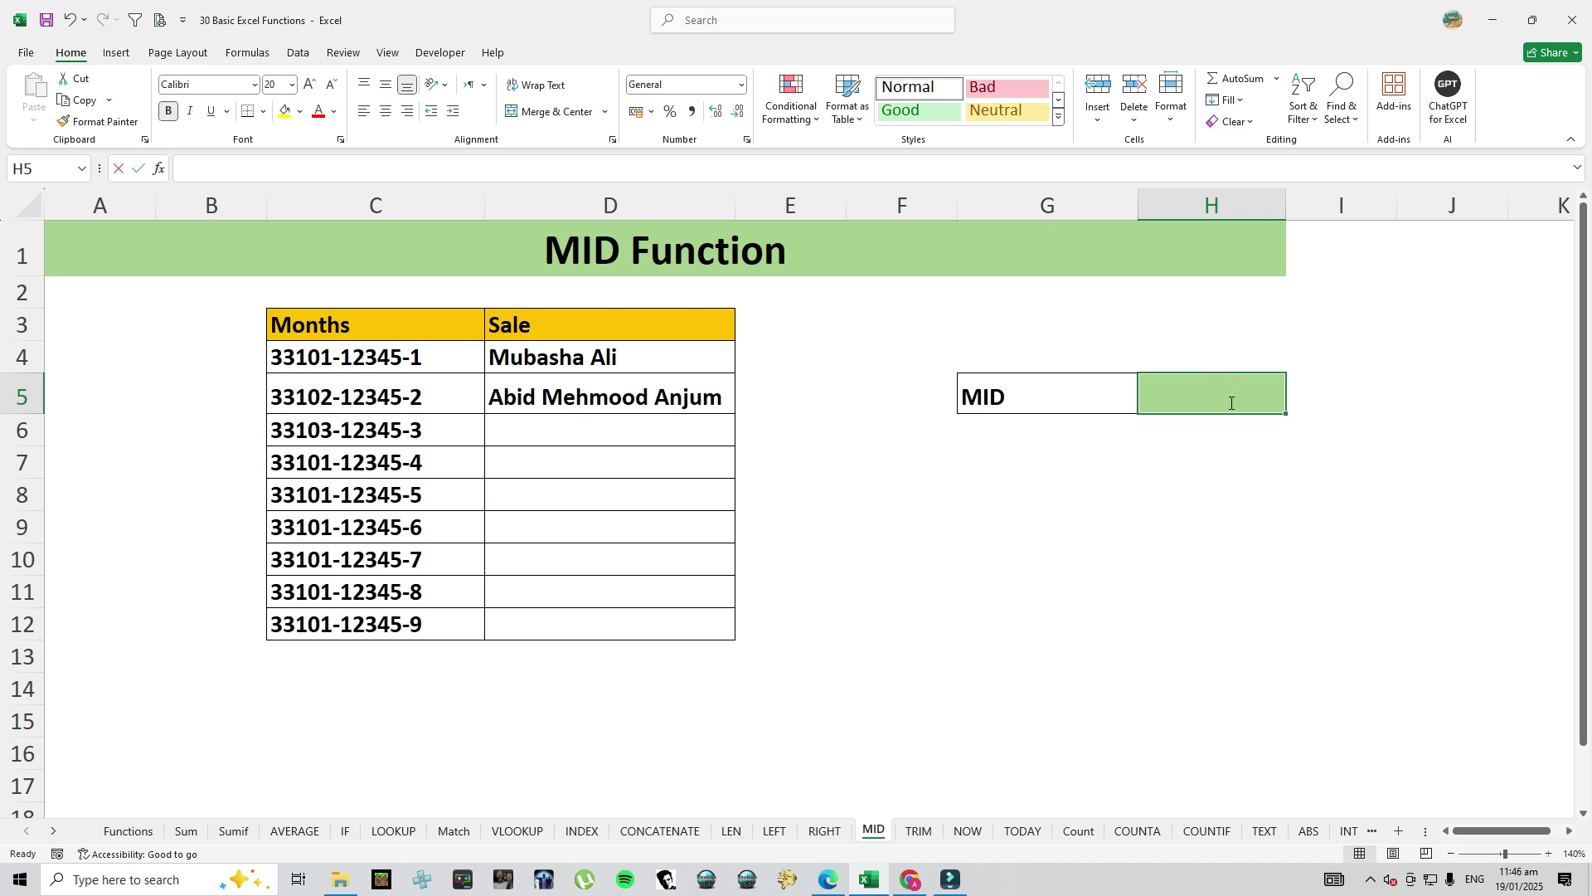
{"action": "type", "text": "=mid"}
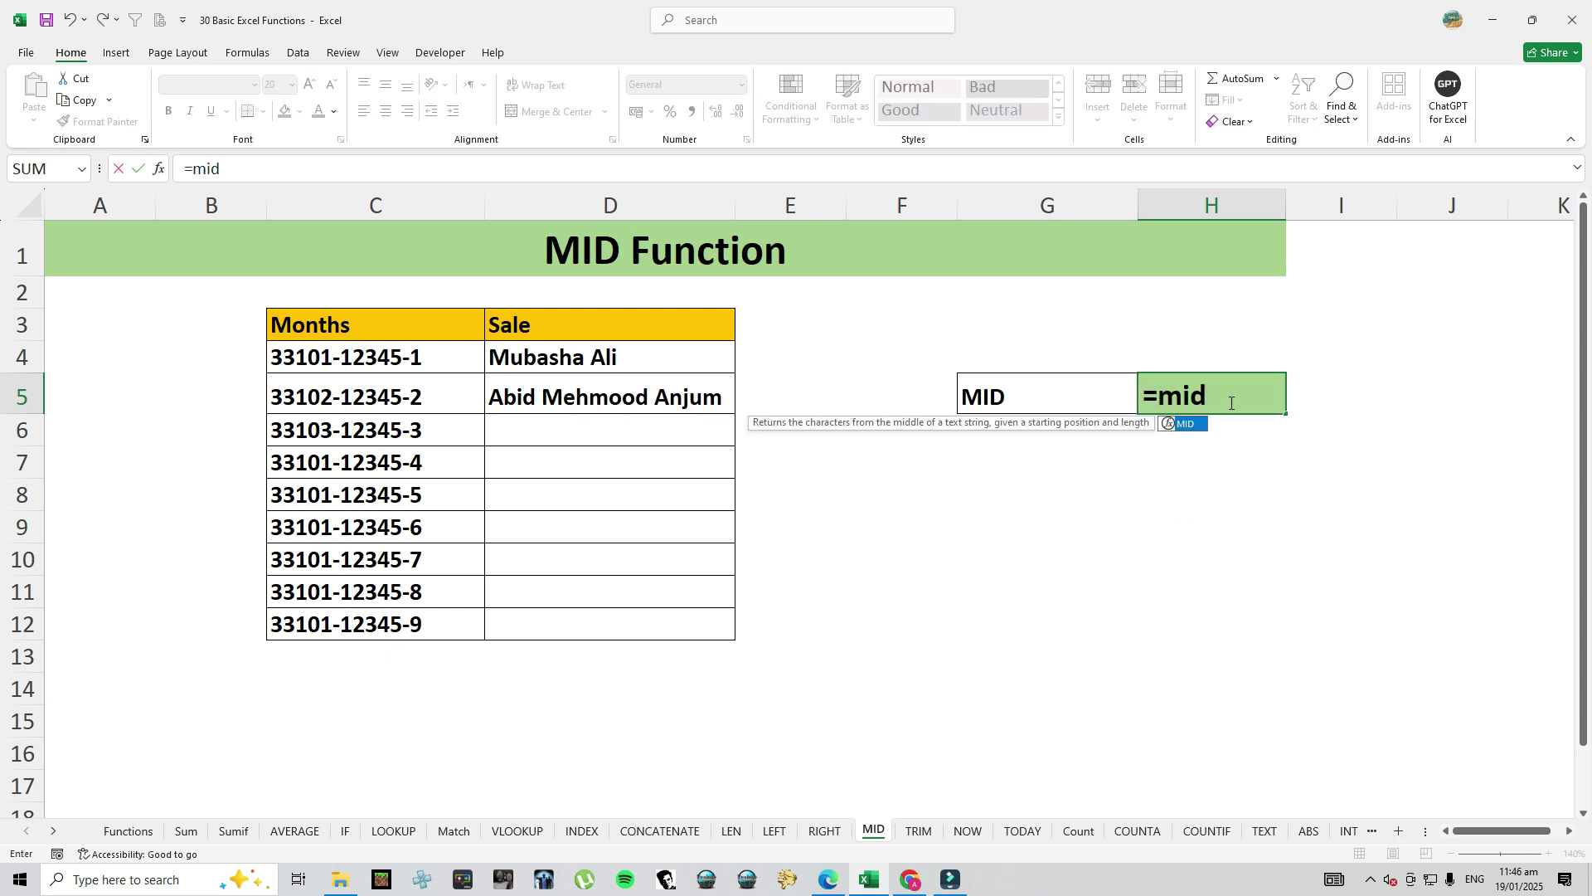
{"action": "key", "text": "Tab"}
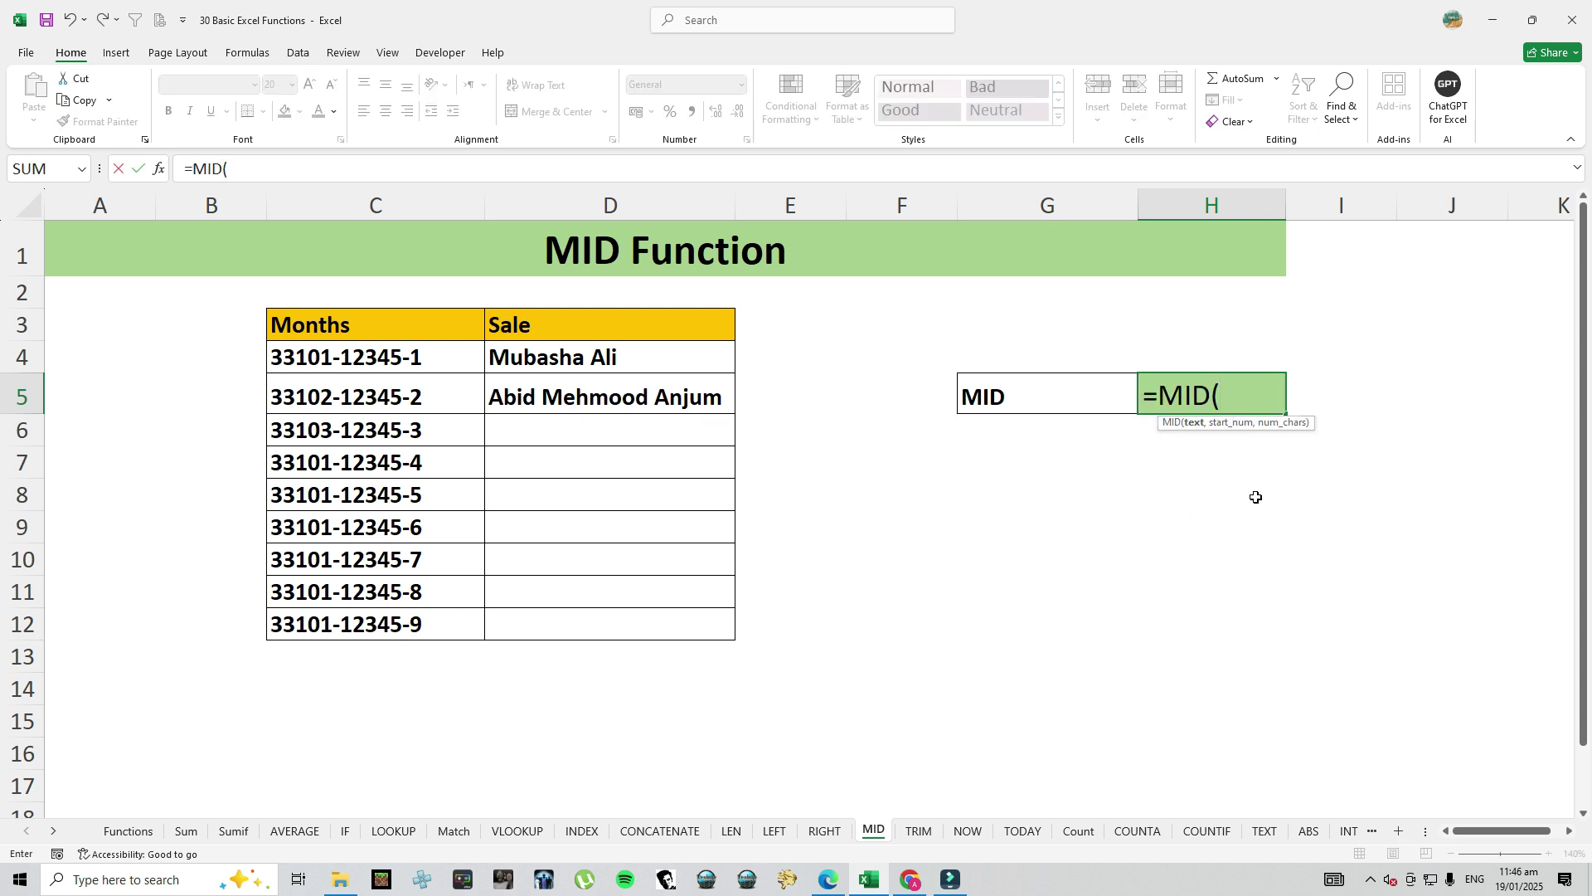
{"action": "left_click", "coordinate": [573, 393]}
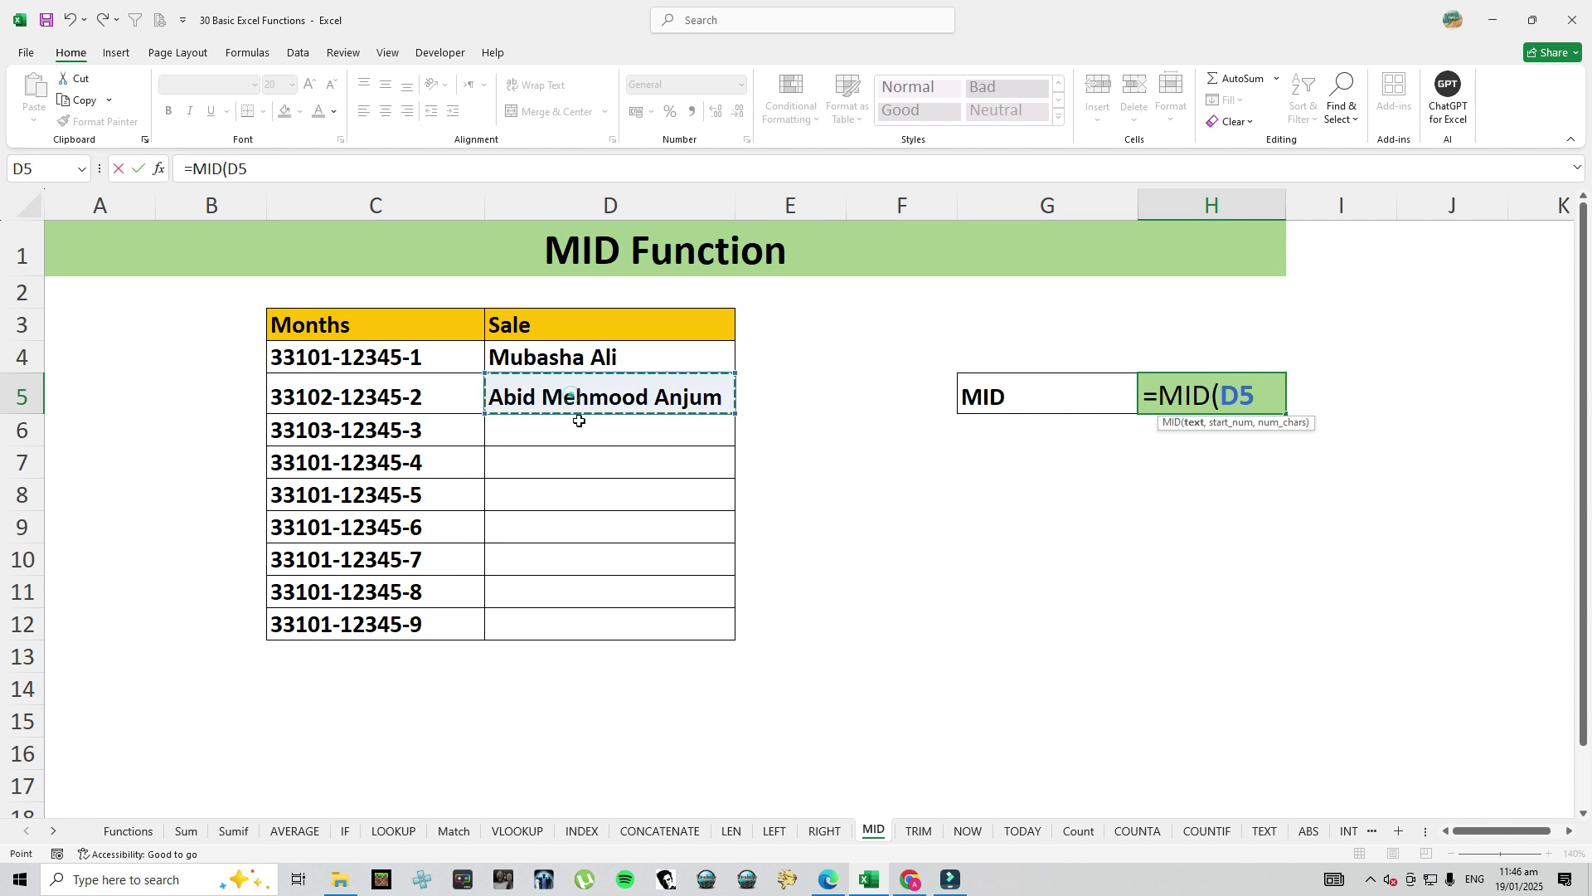
{"action": "type", "text": ","}
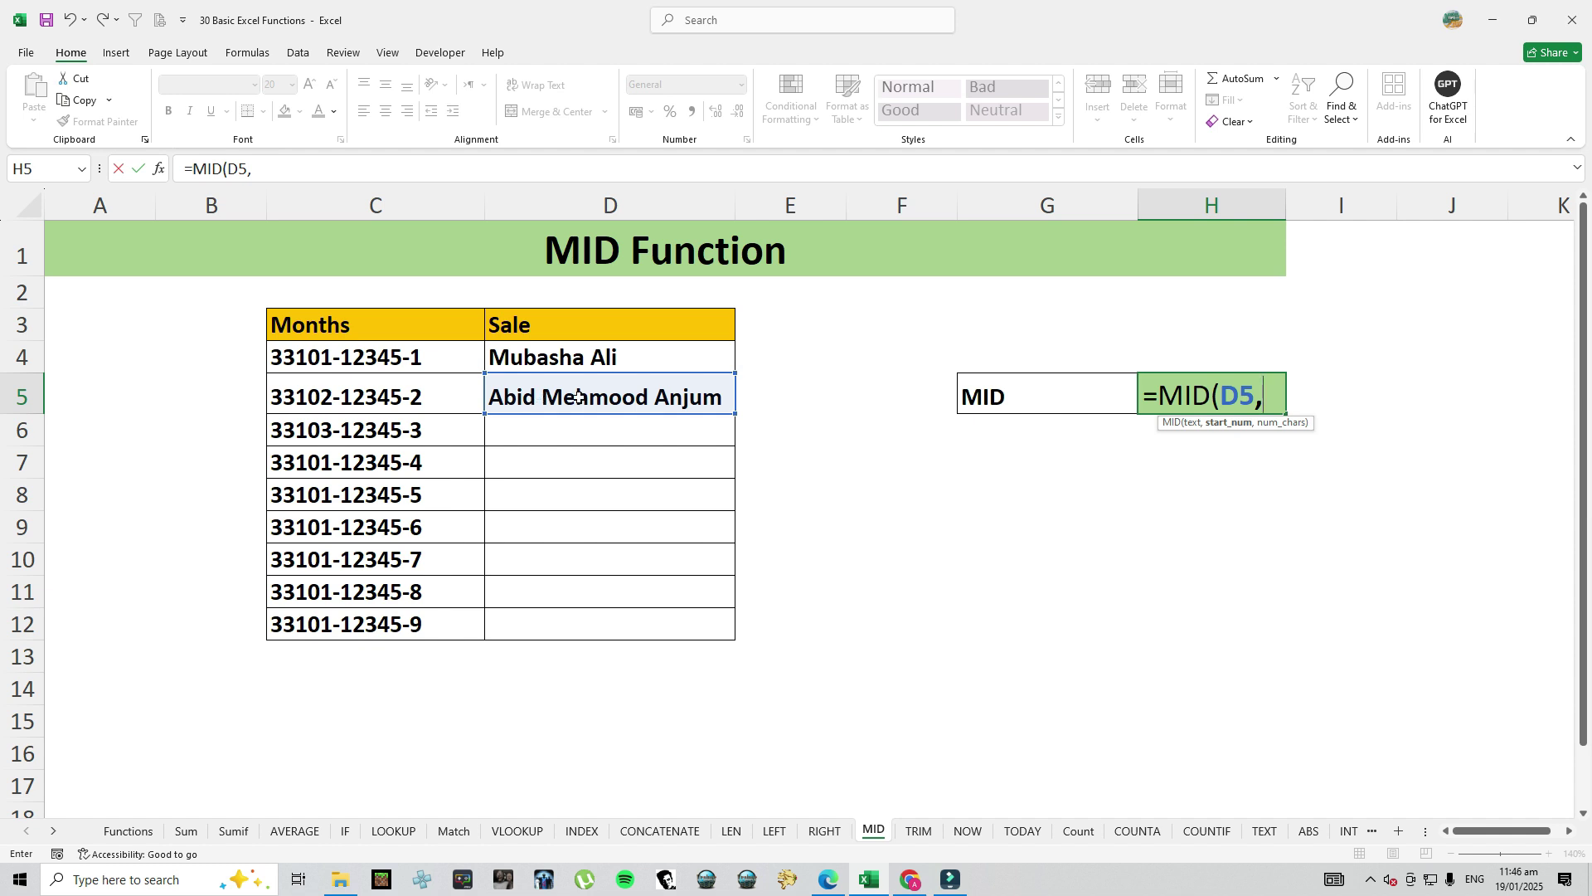
{"action": "type", "text": "6"}
{"action": "type", "text": ",7"}
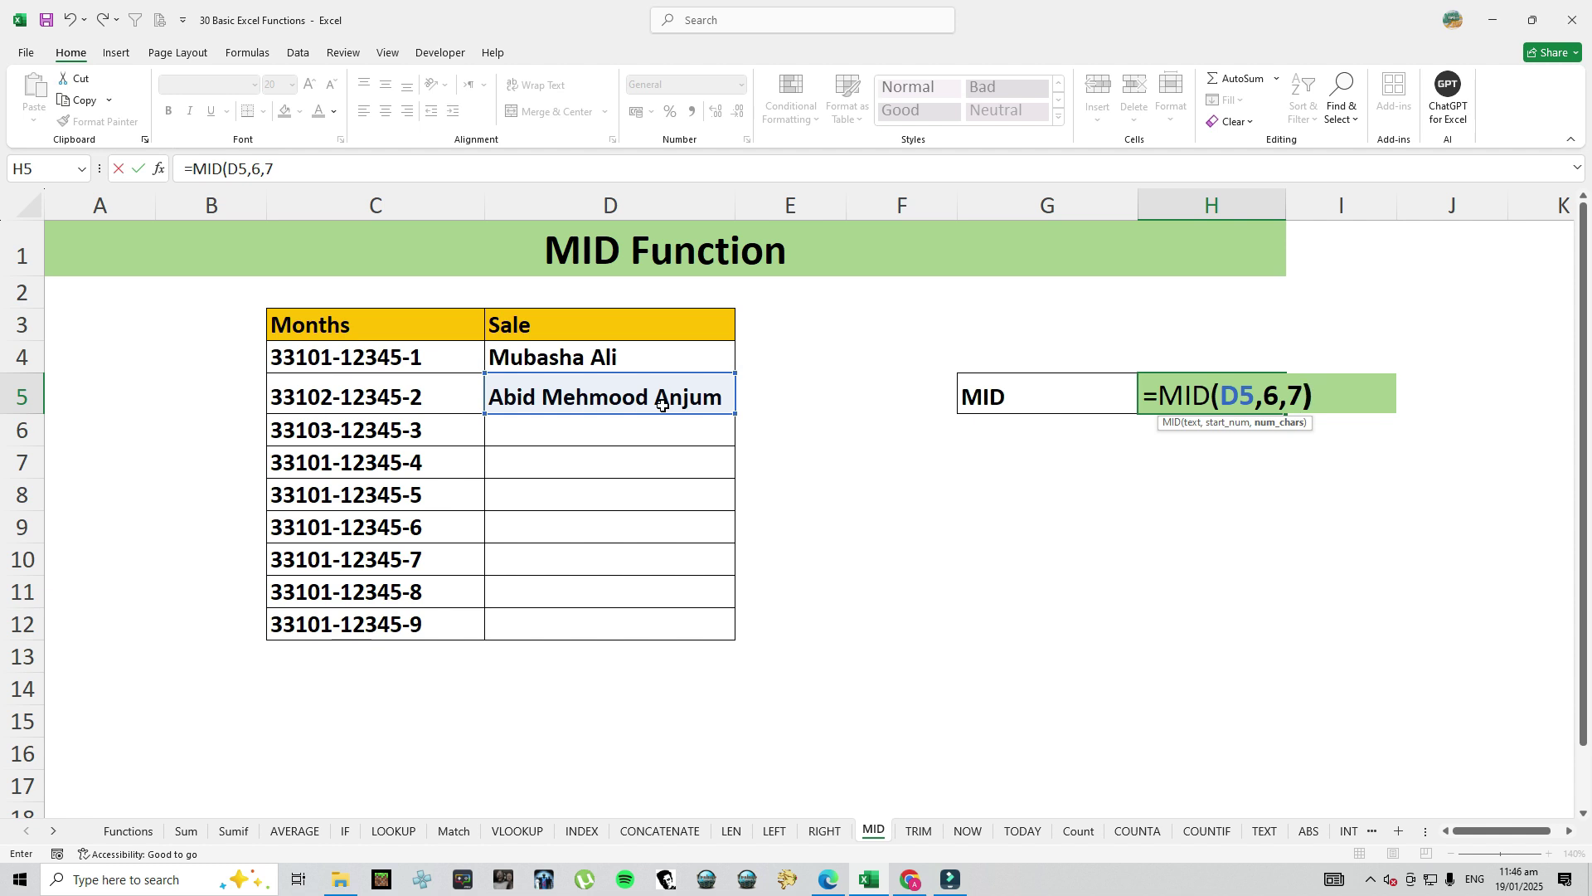
{"action": "type", "text": ")"}
{"action": "key", "text": "Return"}
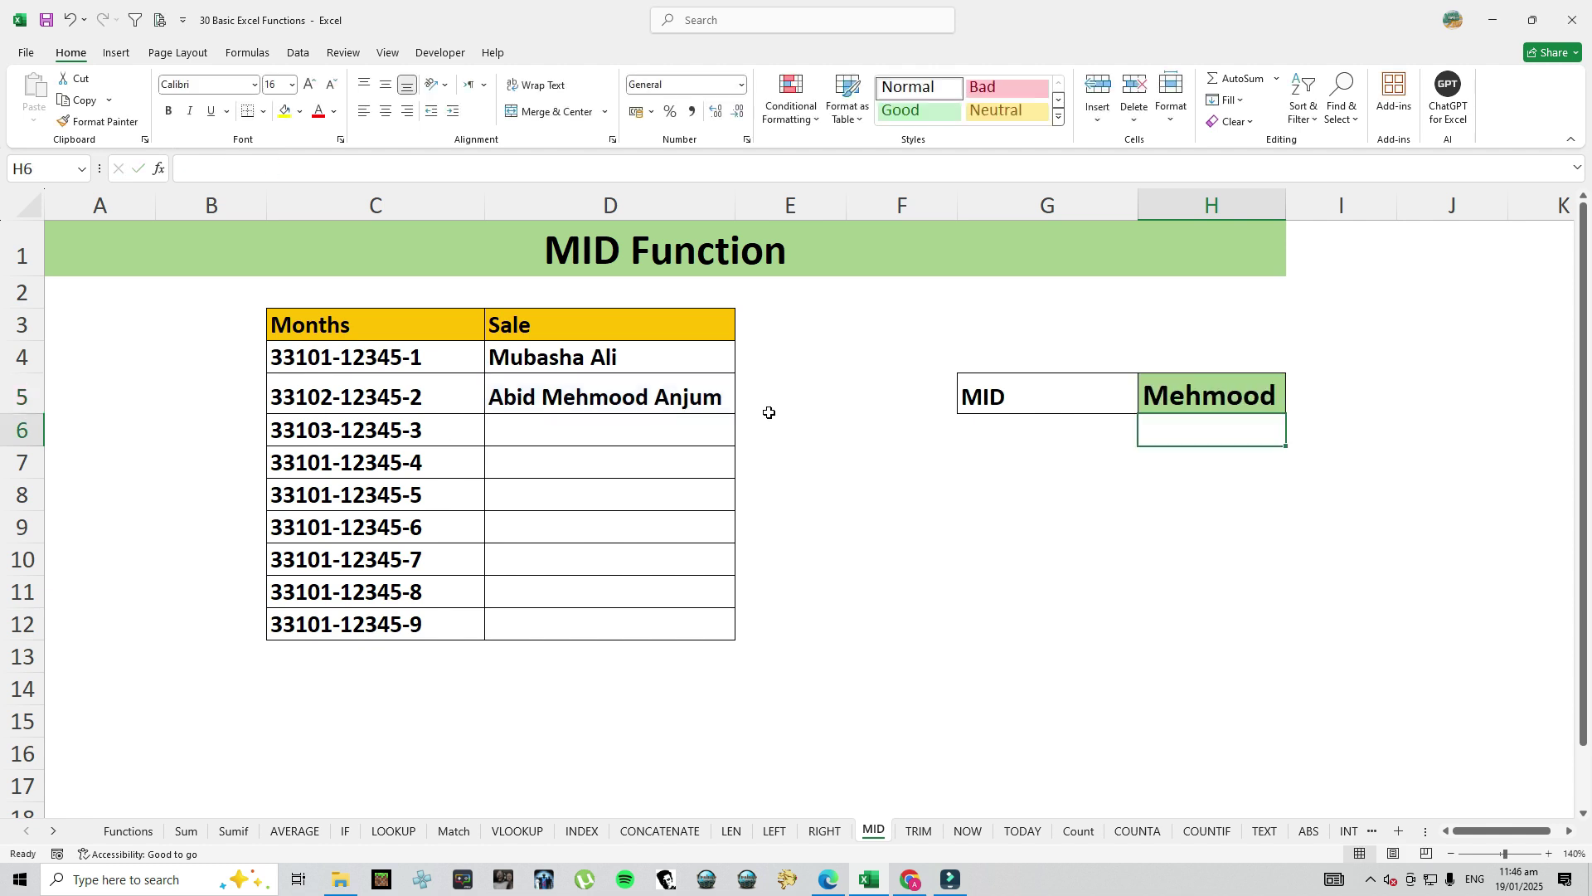
Change the H5 MID formula to use C4 as the text, with start position 7 and 5 characters
{"action": "left_click", "coordinate": [1199, 400]}
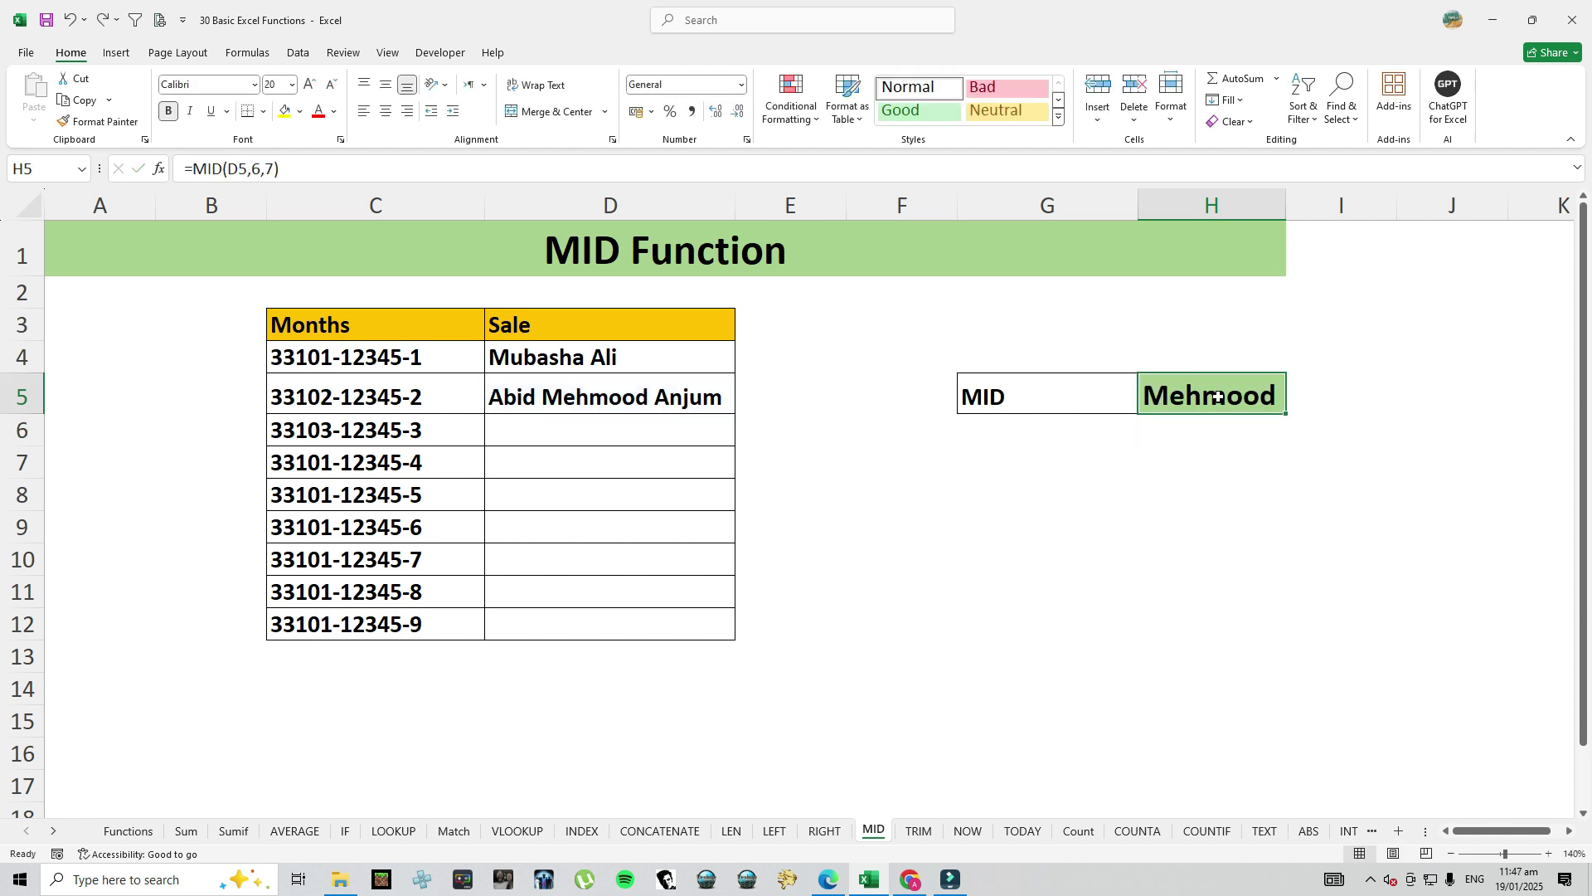
{"action": "double_click", "coordinate": [1216, 396]}
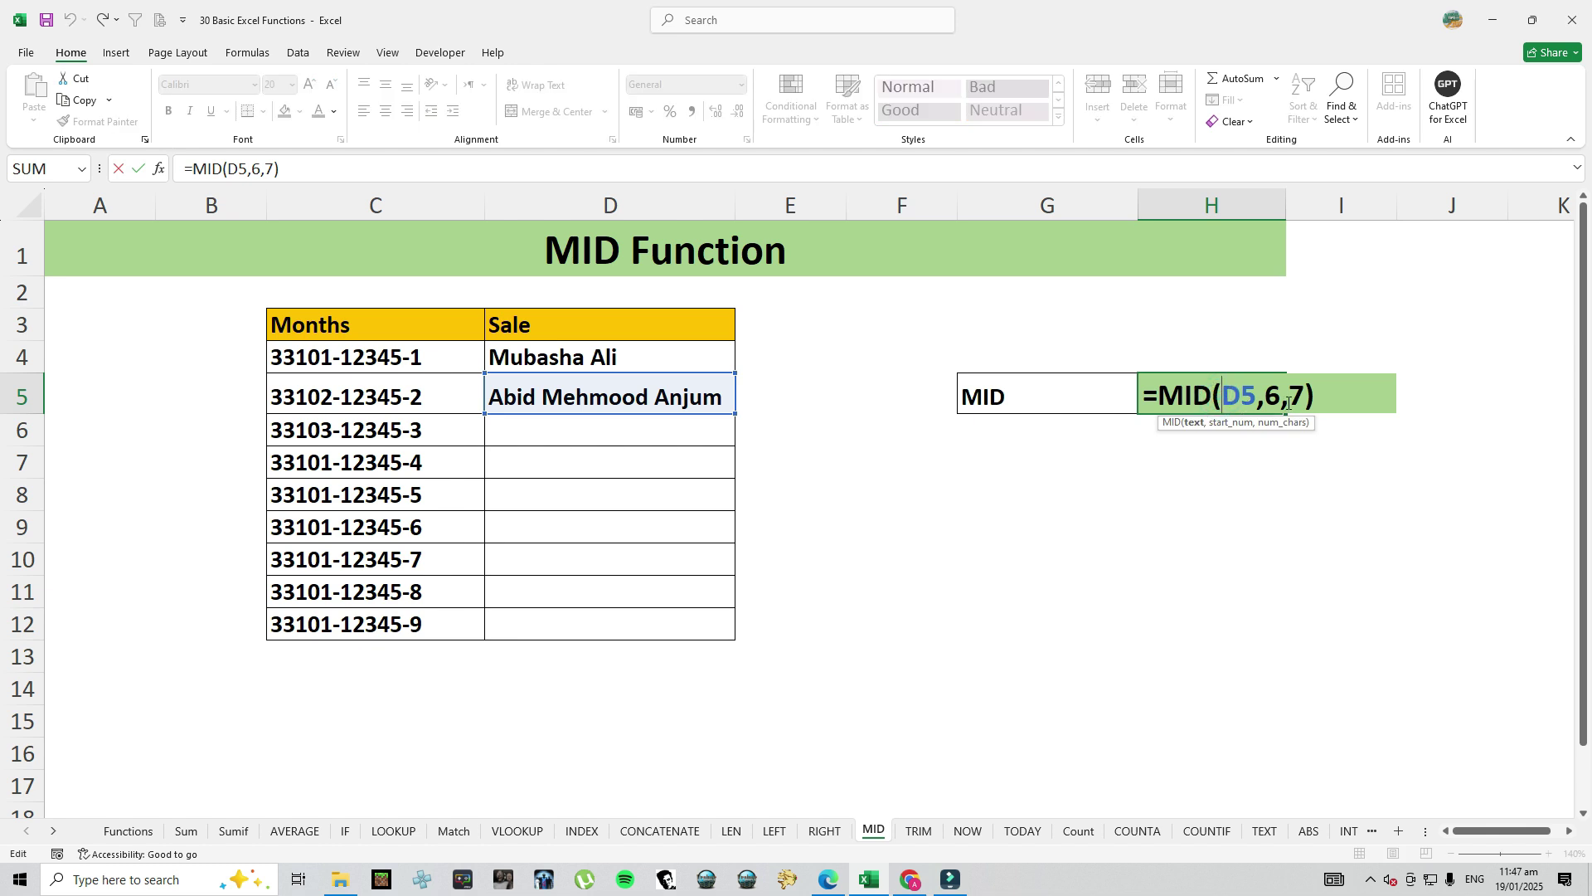
{"action": "left_click", "coordinate": [603, 412]}
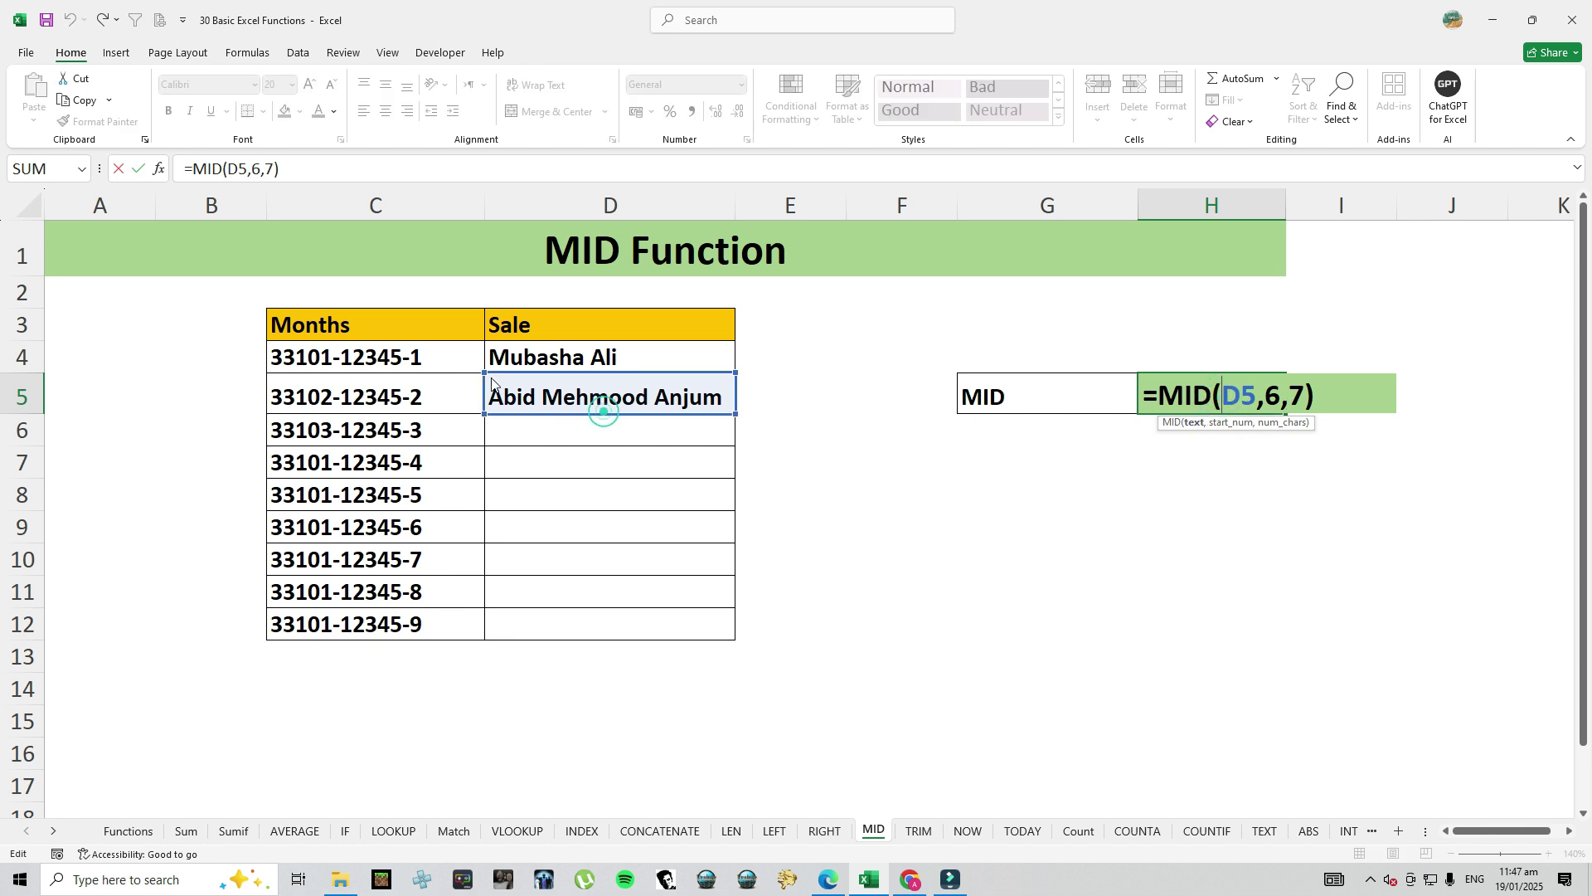
{"action": "left_click", "coordinate": [469, 363]}
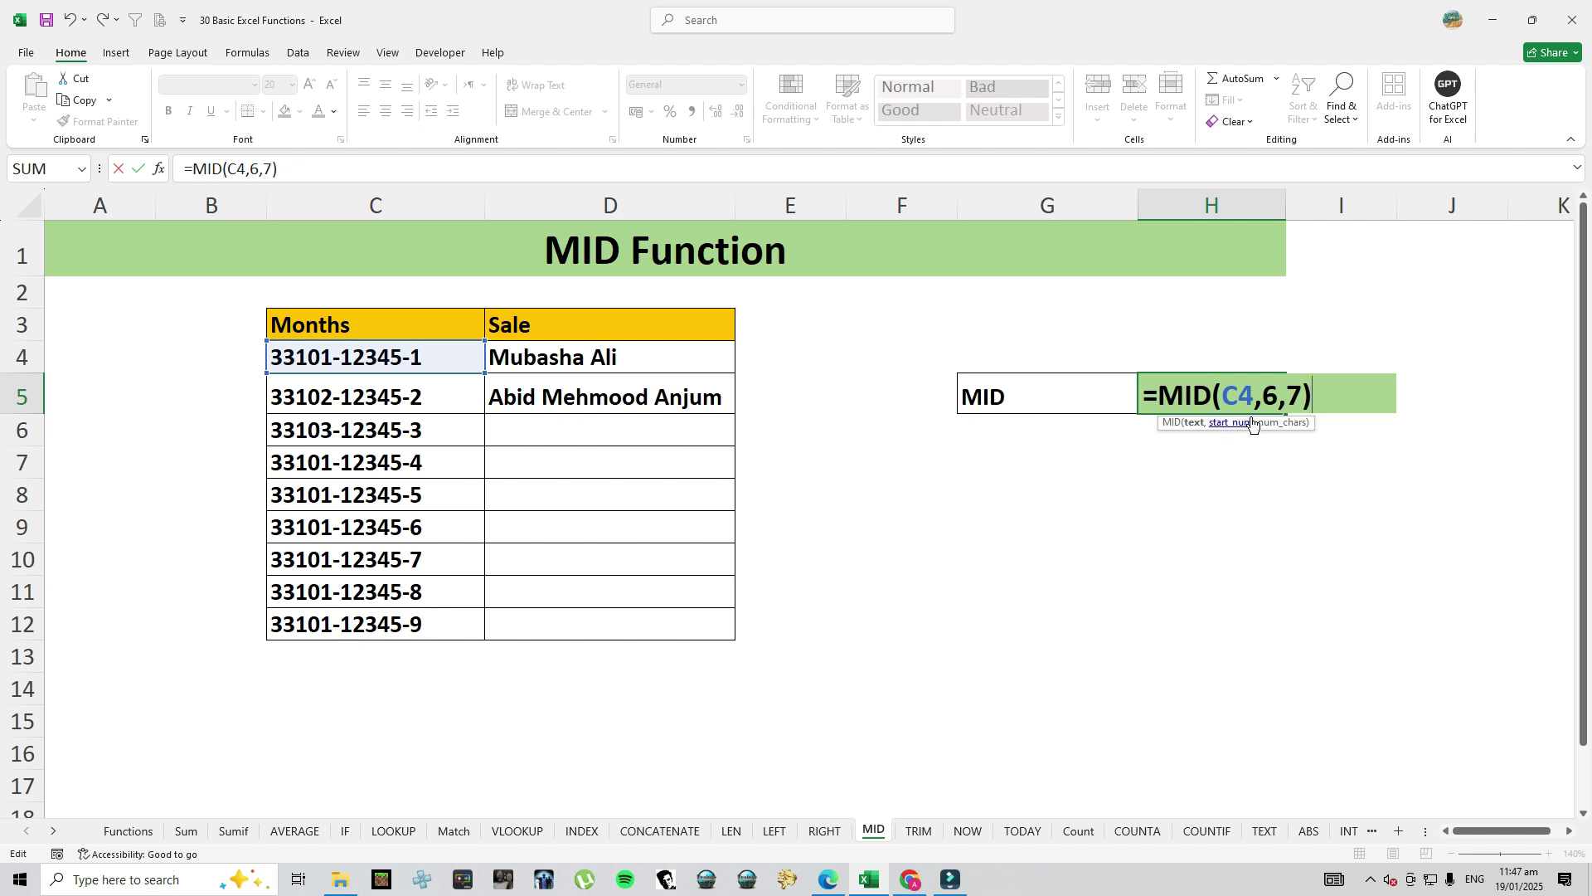
{"action": "left_click", "coordinate": [280, 361]}
{"action": "left_click_drag", "start_coordinate": [1262, 396], "coordinate": [1282, 390]}
{"action": "type", "text": "7,5"}
{"action": "key", "text": "Return"}
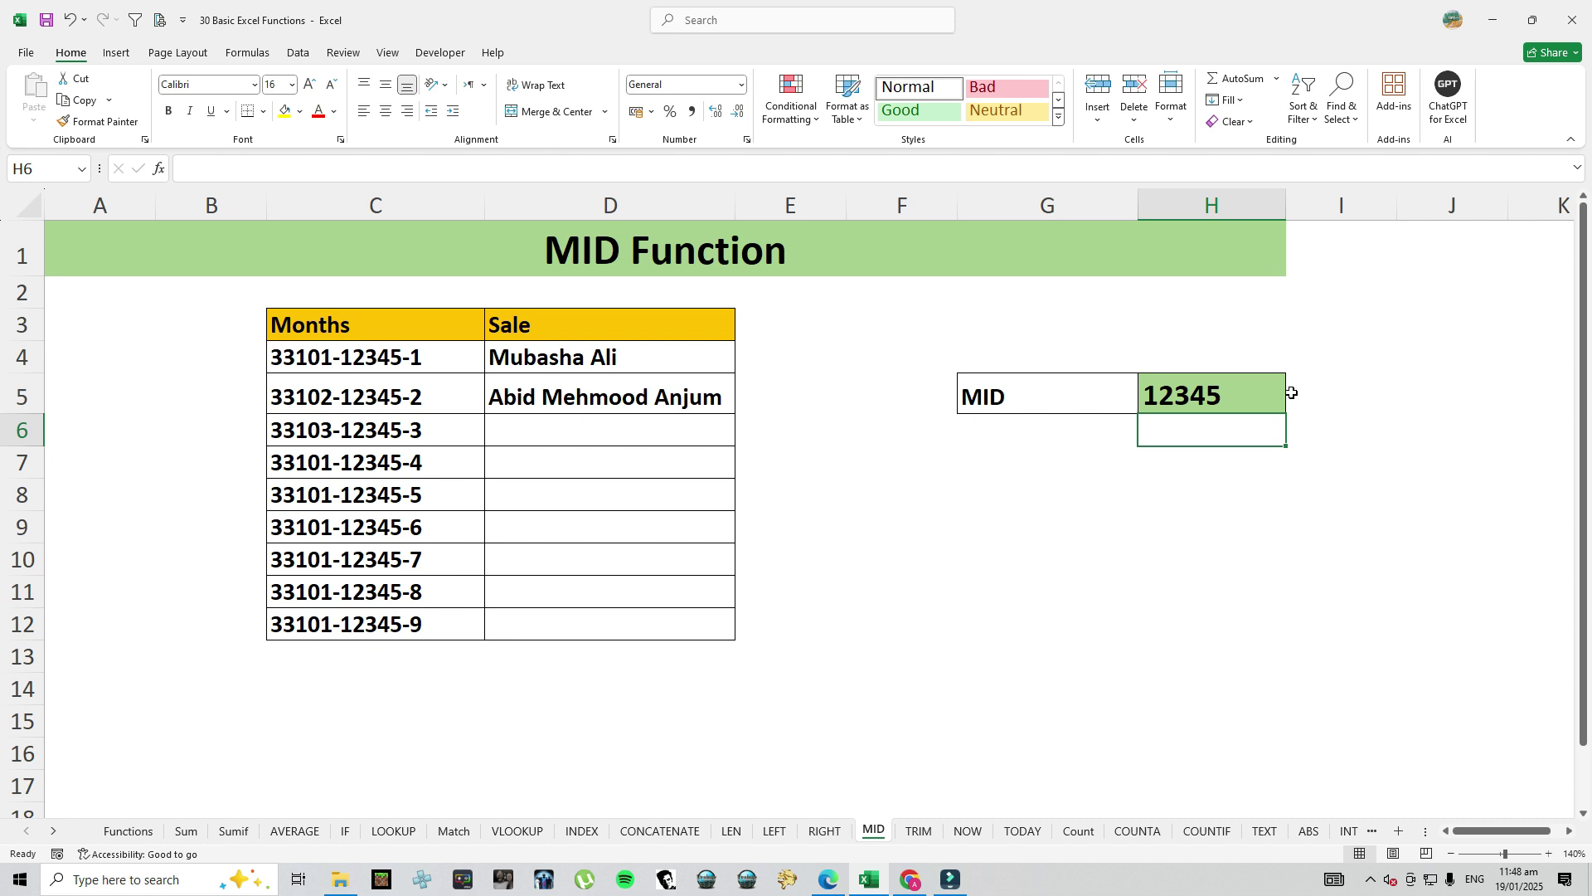
{"action": "left_click", "coordinate": [358, 362]}
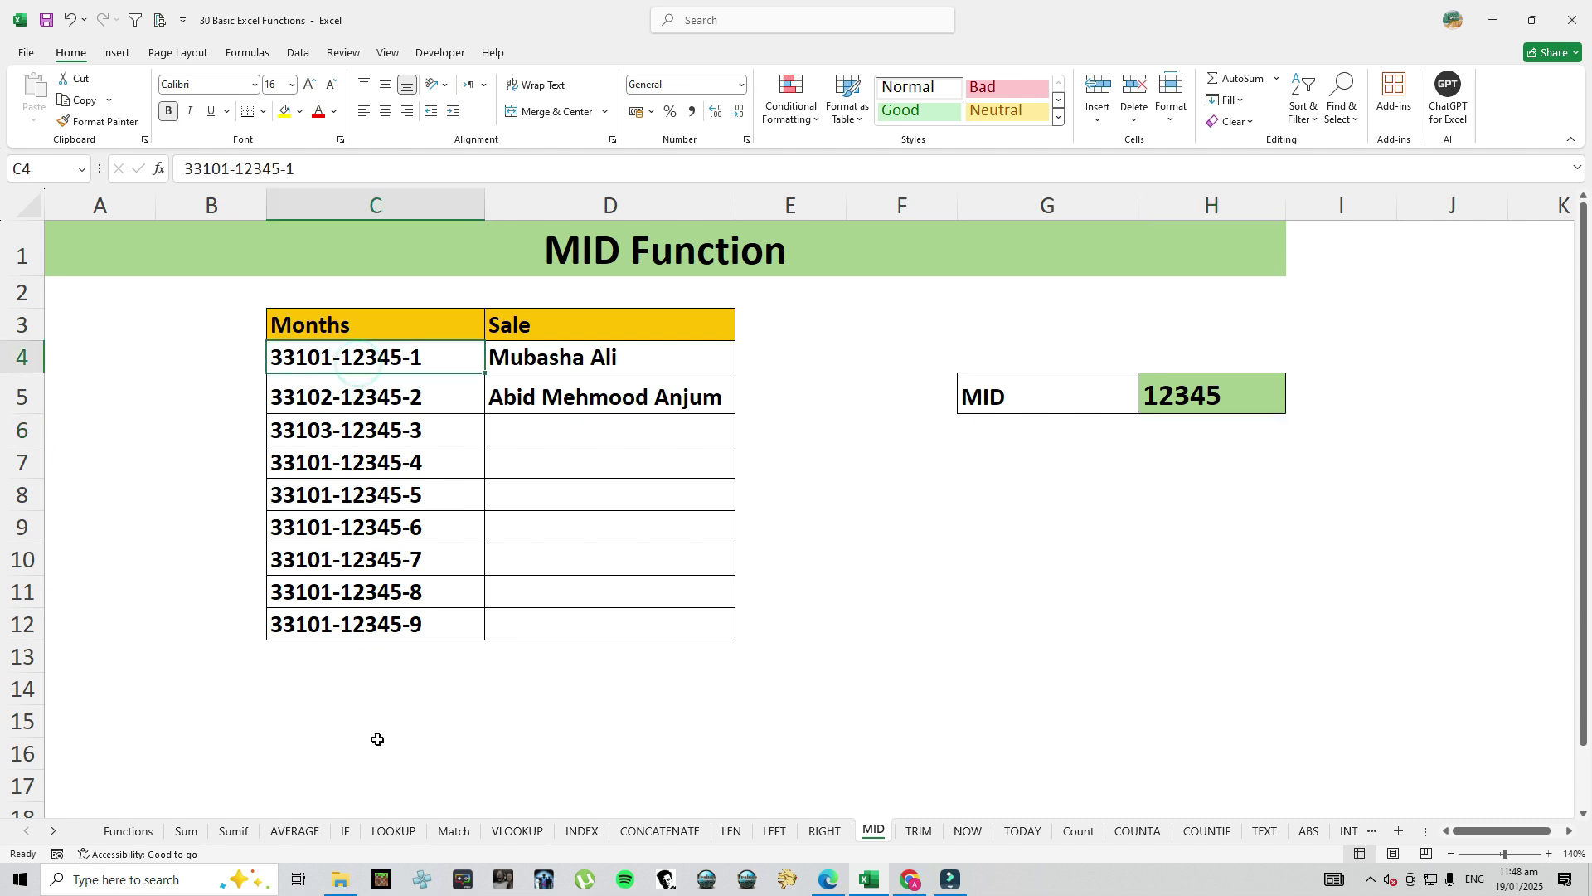
On the TRIM sheet, write a TRIM formula in H5 with D5 as the text
{"action": "left_click", "coordinate": [908, 830]}
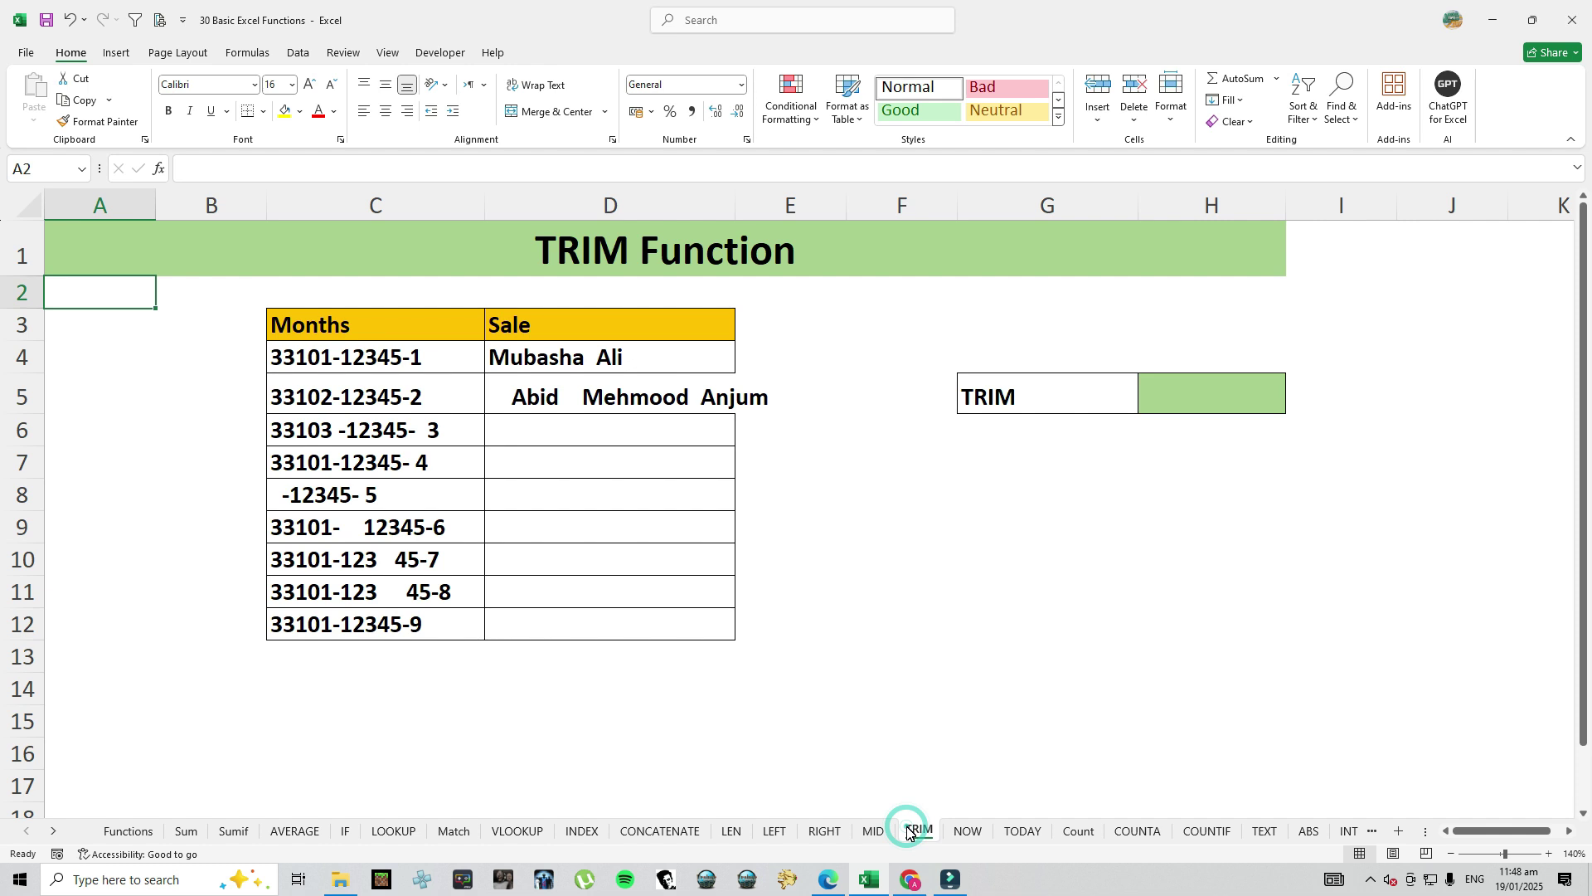
{"action": "left_click", "coordinate": [1212, 392]}
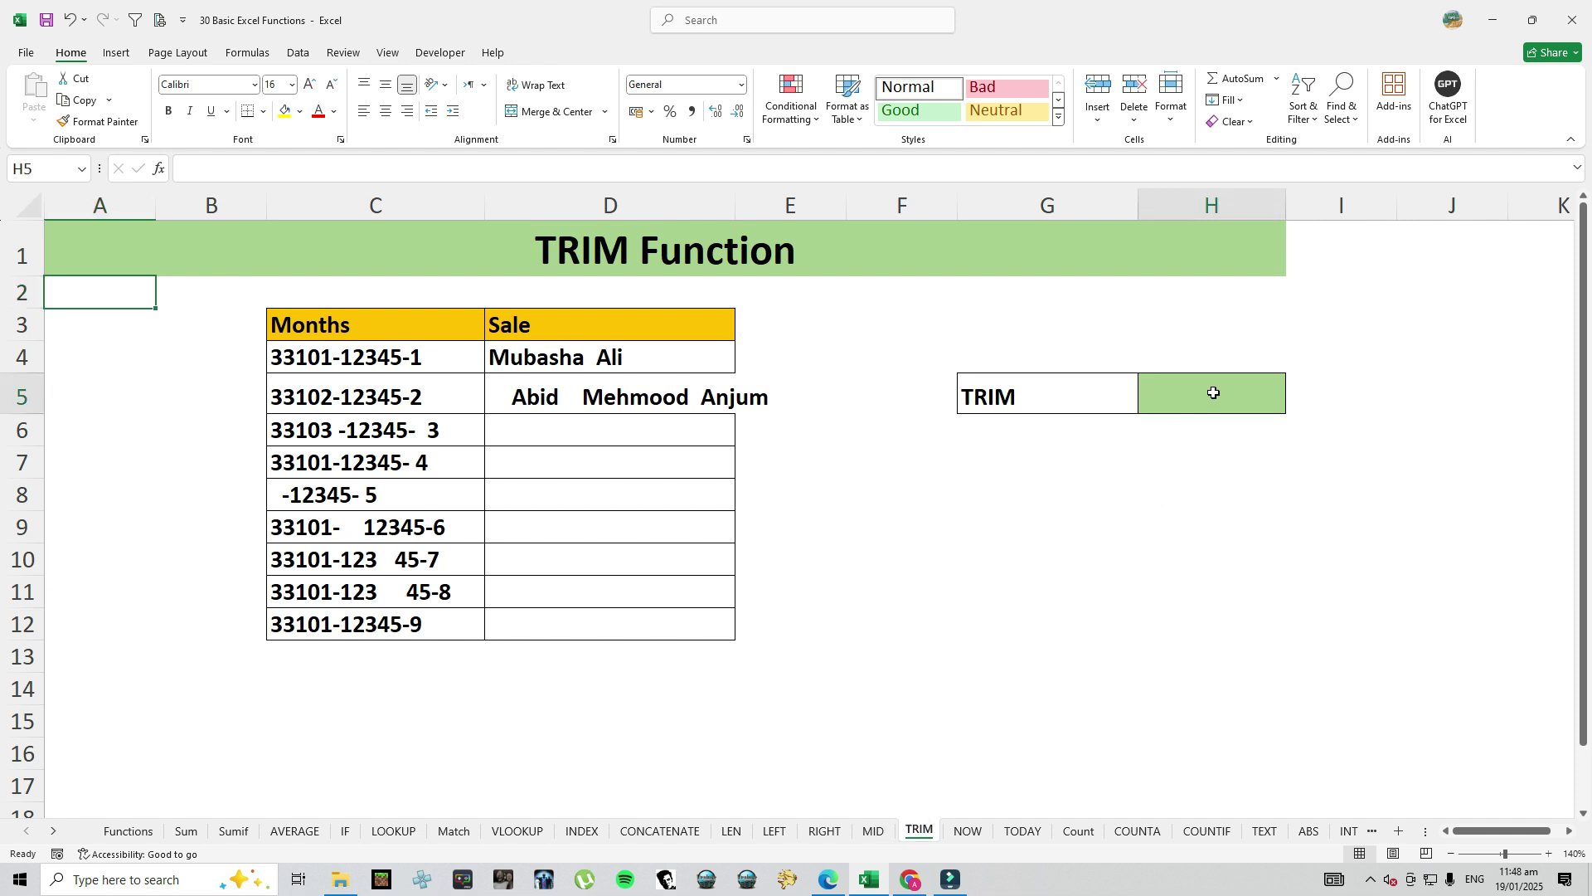
{"action": "type", "text": "=tri"}
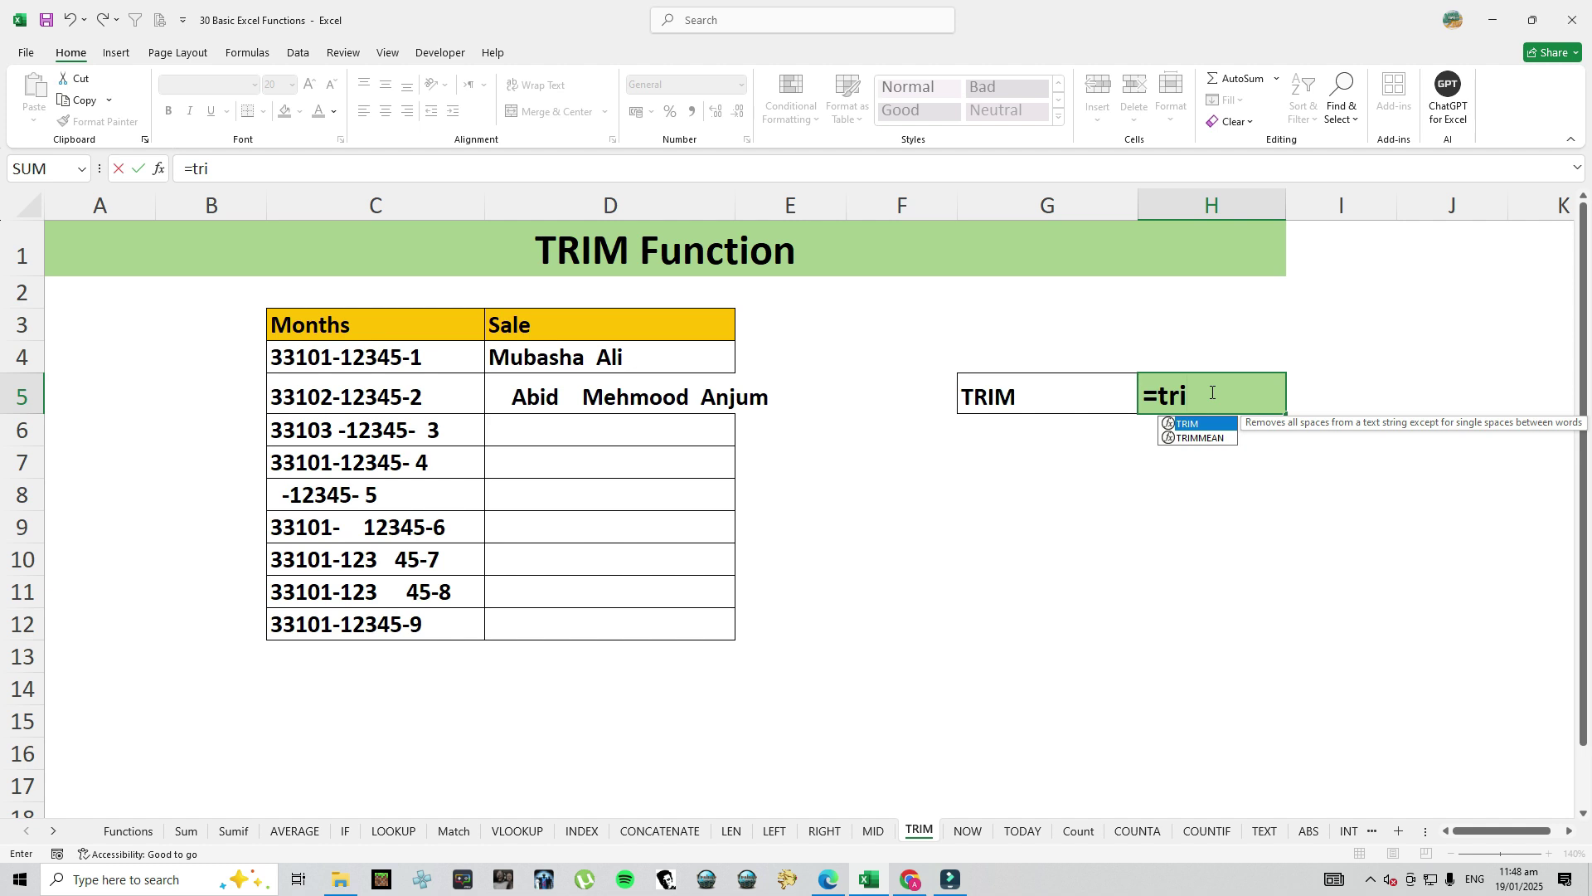
{"action": "key", "text": "Tab"}
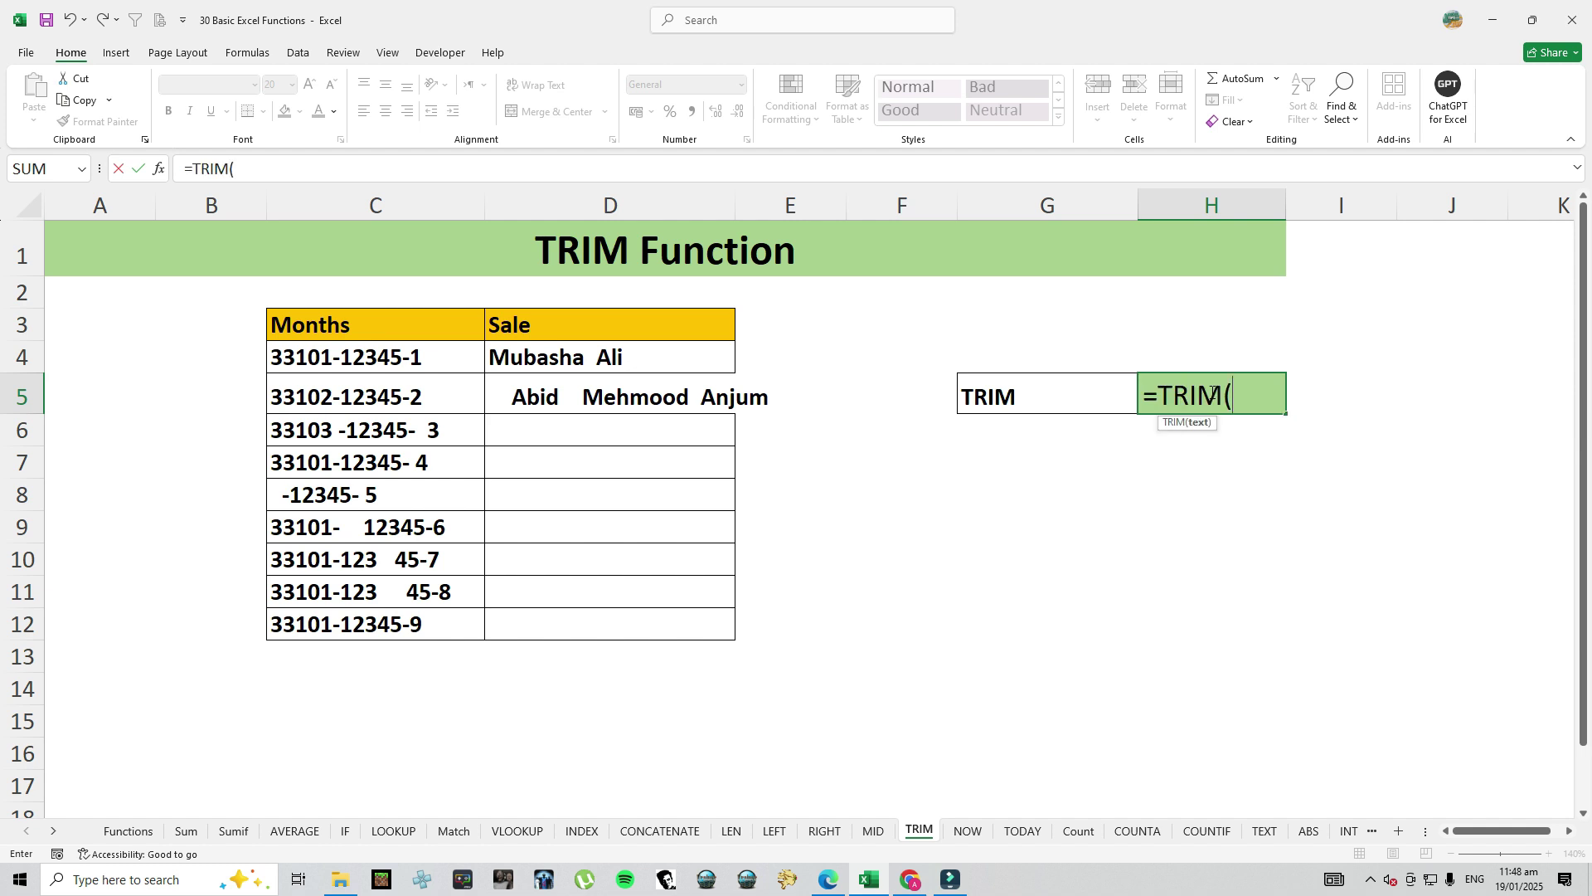
{"action": "left_click", "coordinate": [568, 392]}
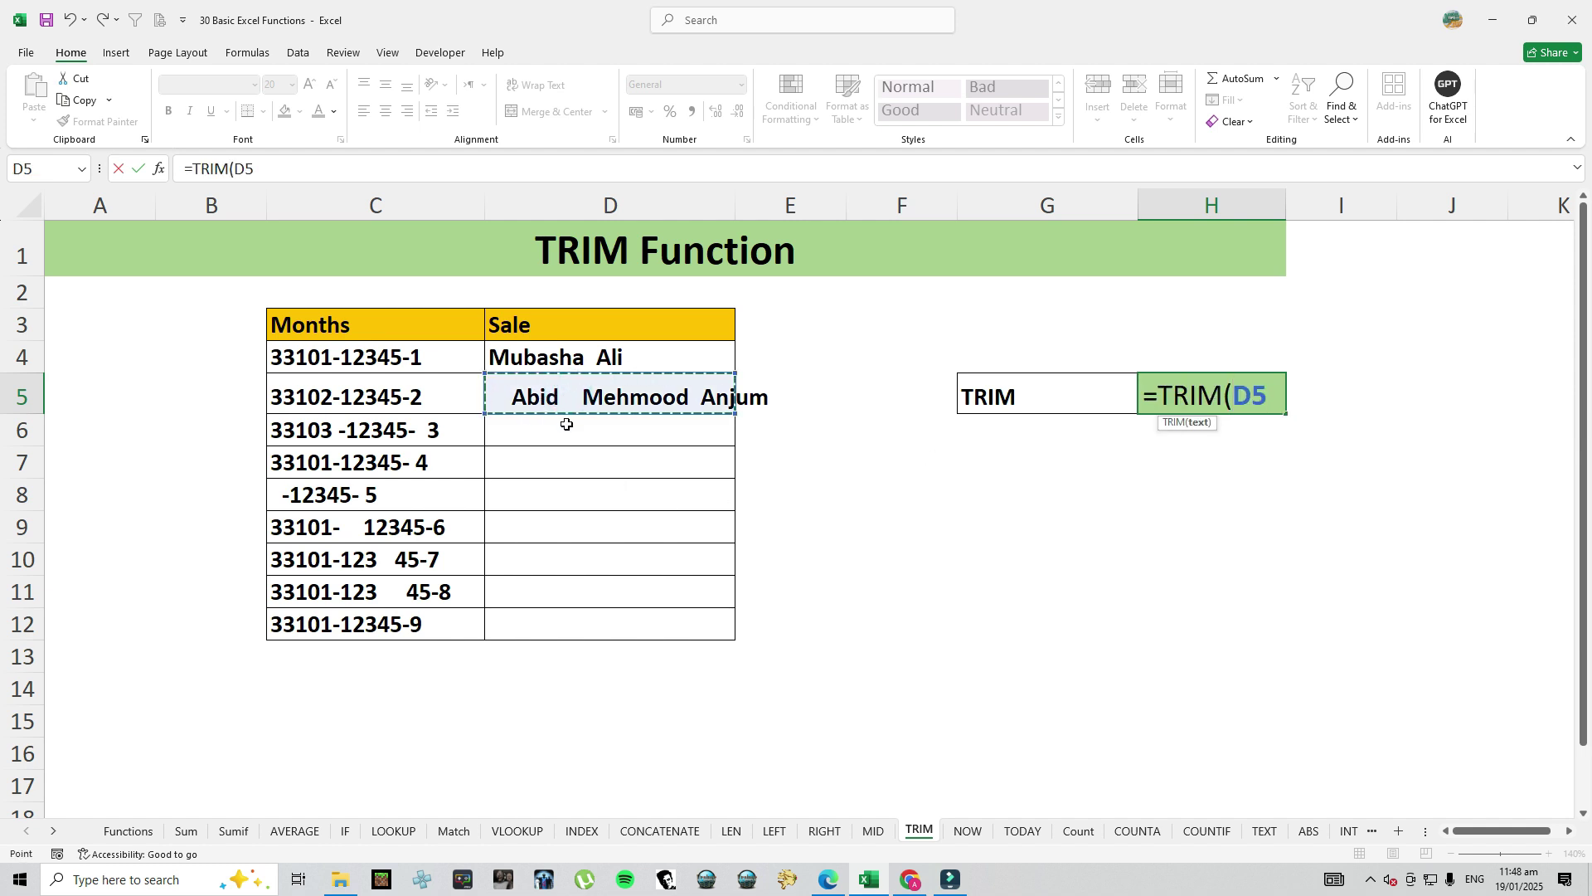
{"action": "type", "text": ")"}
{"action": "key", "text": "Return"}
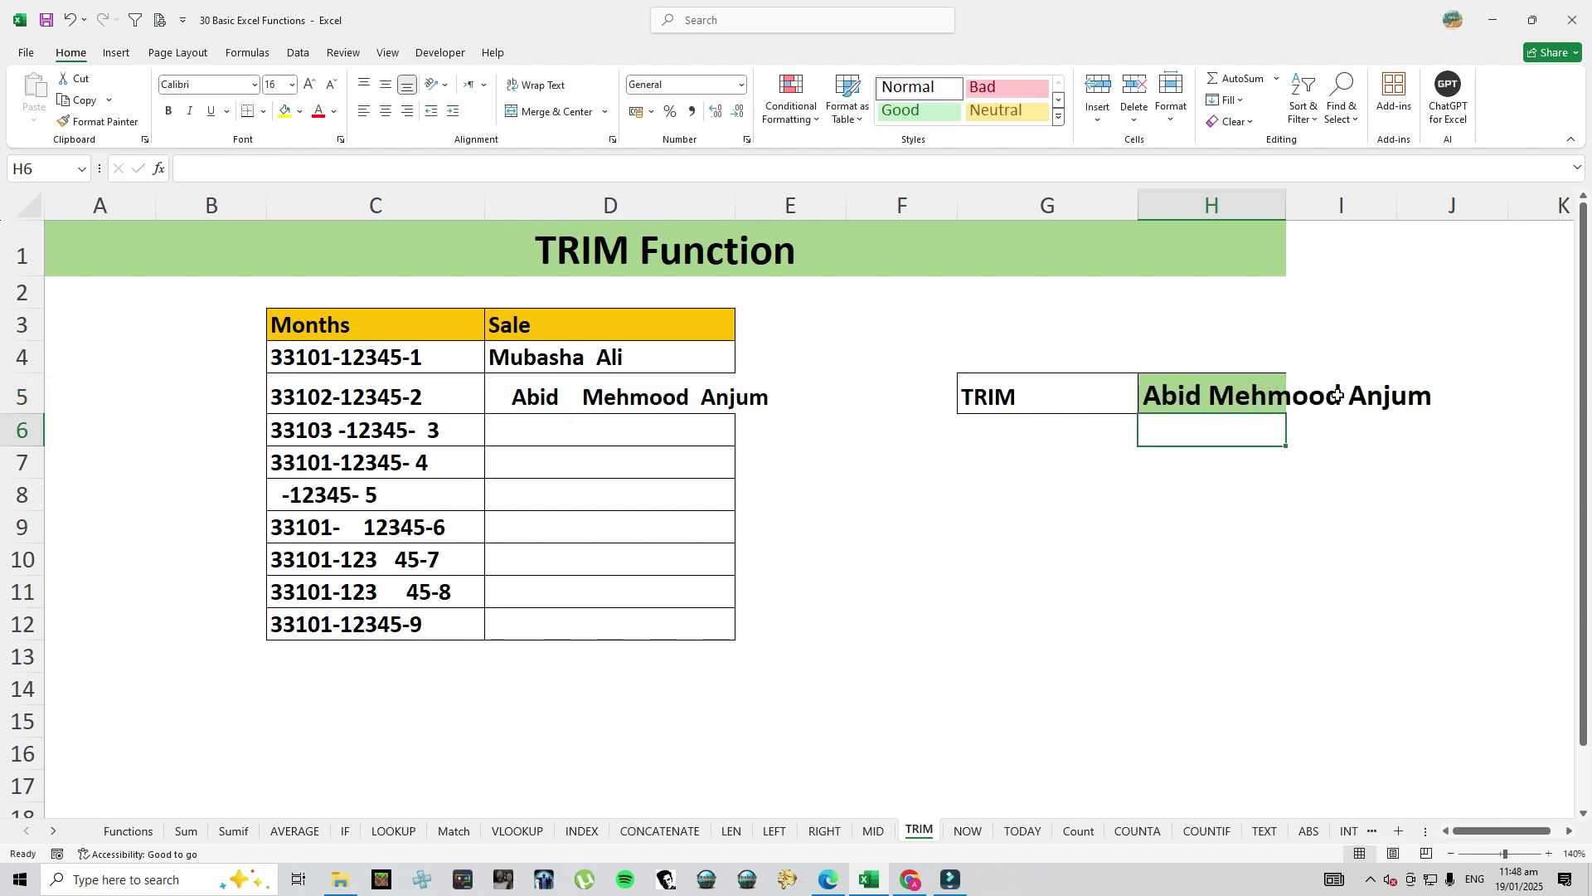
Point the H5 TRIM formula to C10 instead of D5, and autofit the width of column H
{"action": "double_click", "coordinate": [1229, 397]}
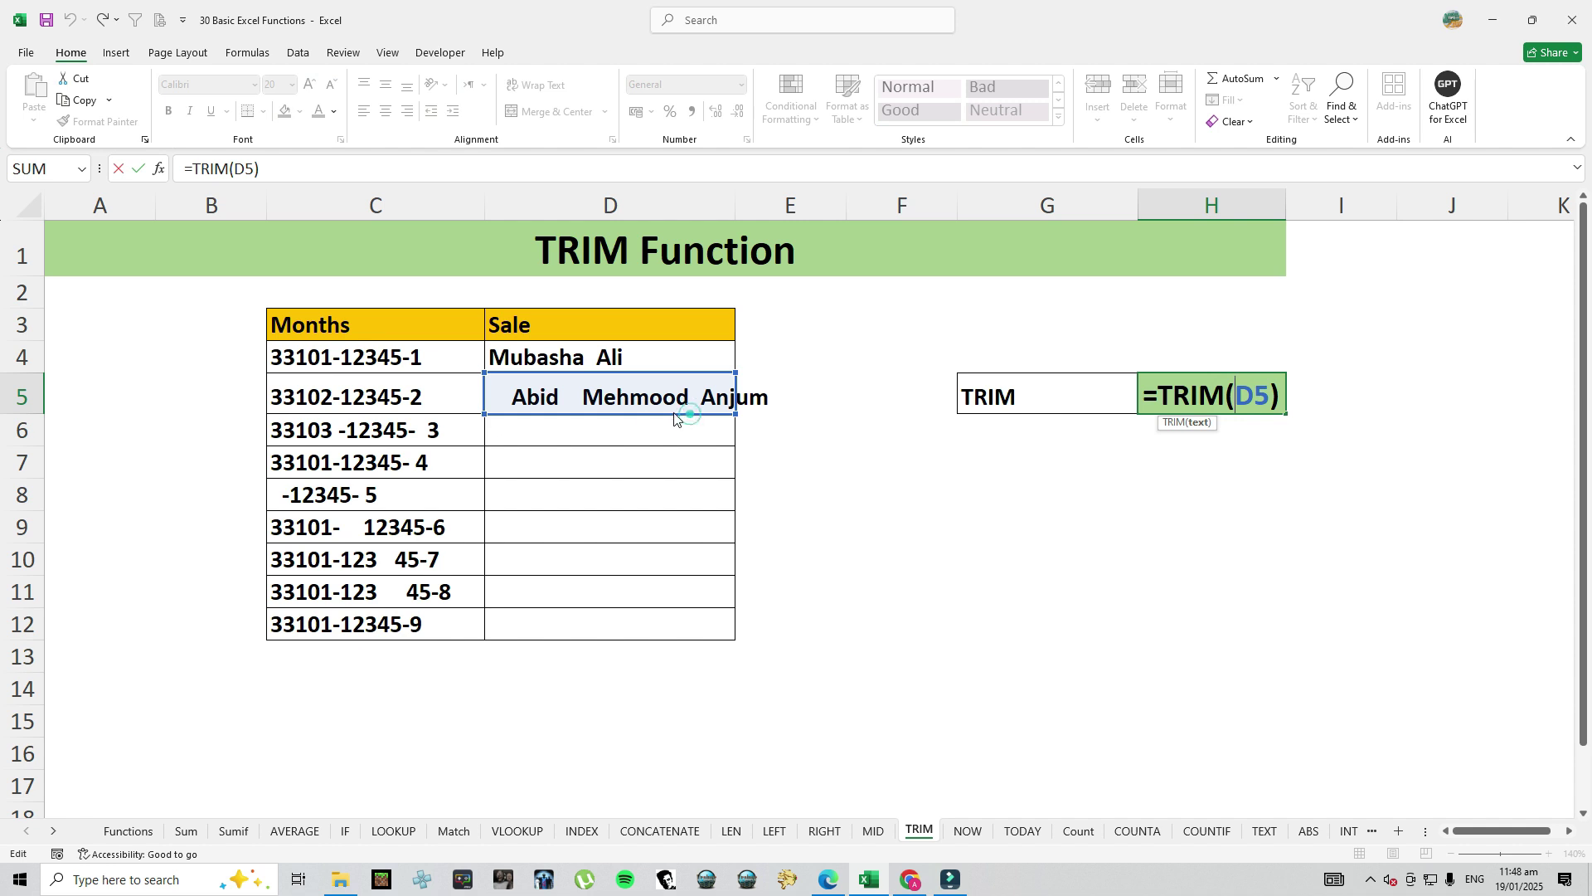
{"action": "left_click", "coordinate": [446, 393]}
{"action": "left_click", "coordinate": [452, 462]}
{"action": "left_click", "coordinate": [448, 558]}
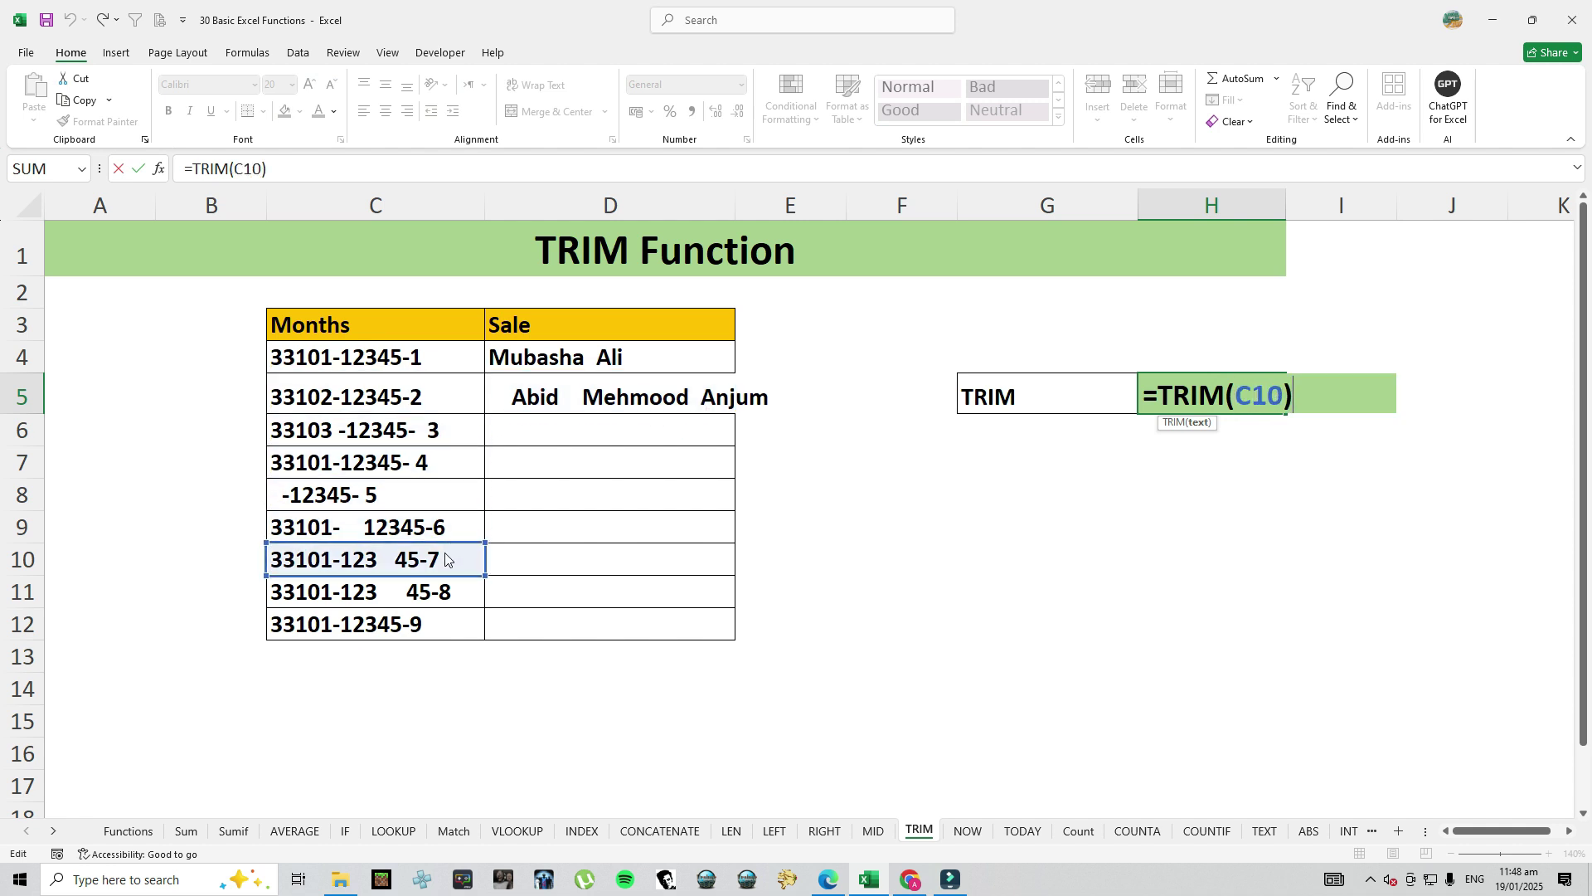
{"action": "key", "text": "Return"}
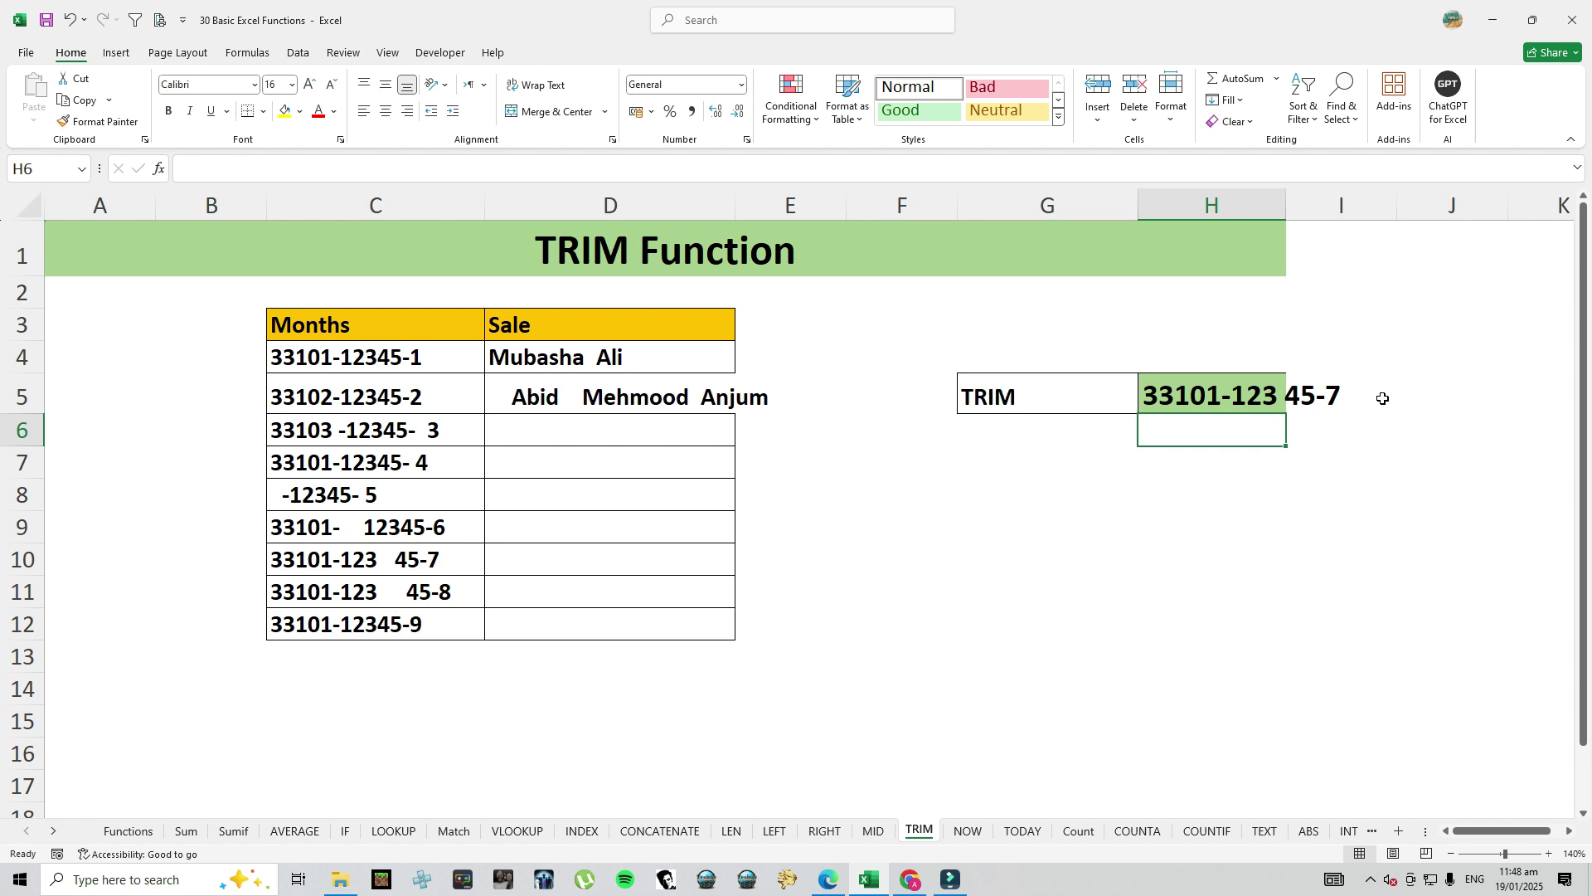
{"action": "left_click", "coordinate": [1276, 403]}
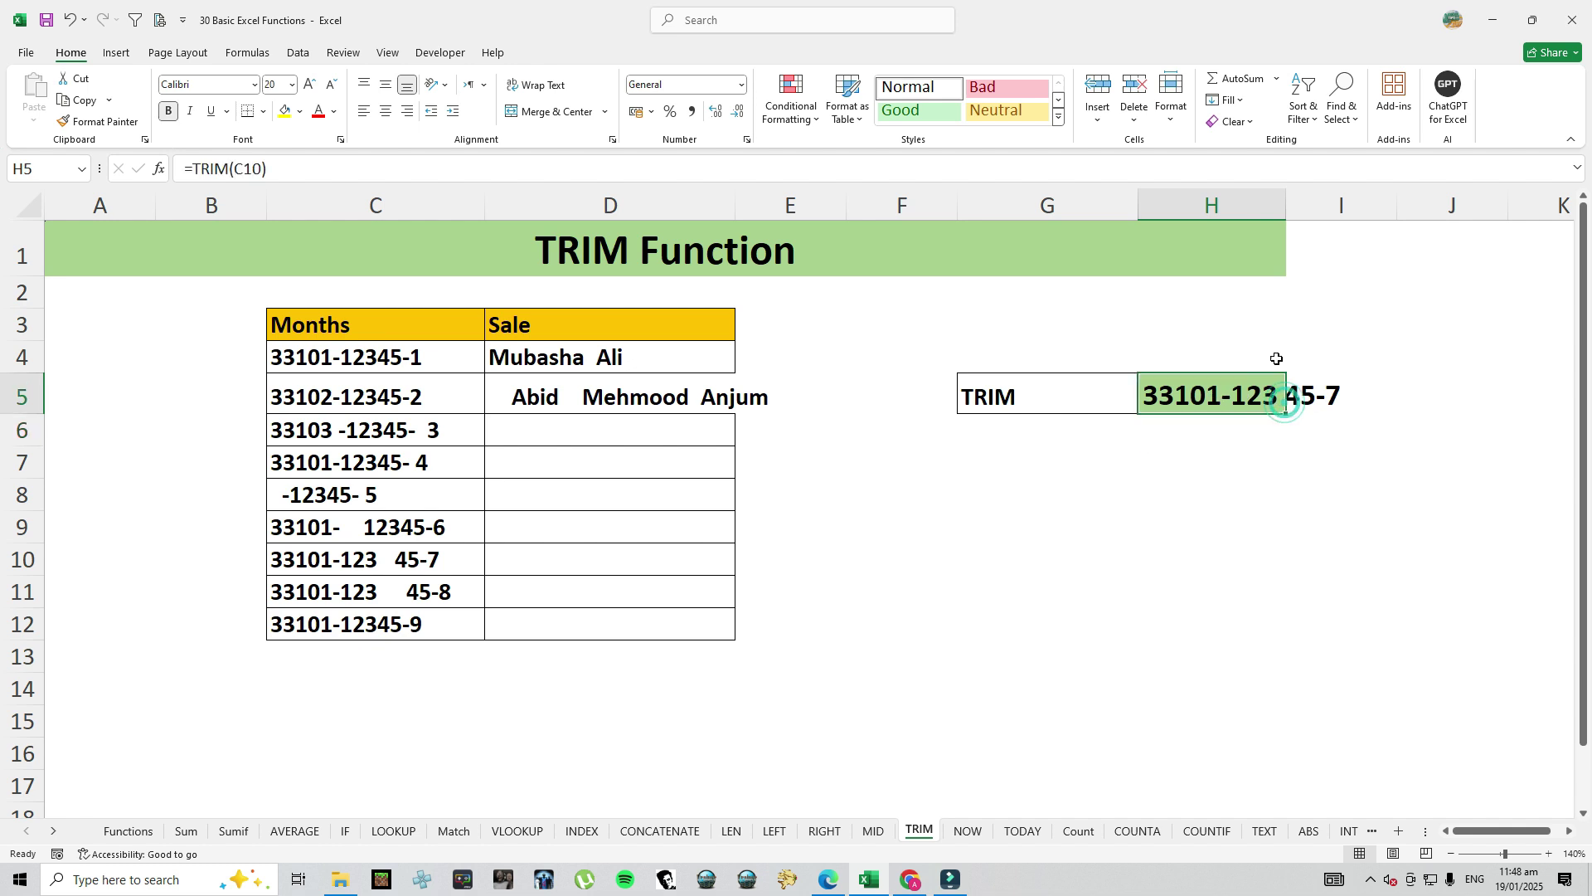
{"action": "double_click", "coordinate": [1286, 205]}
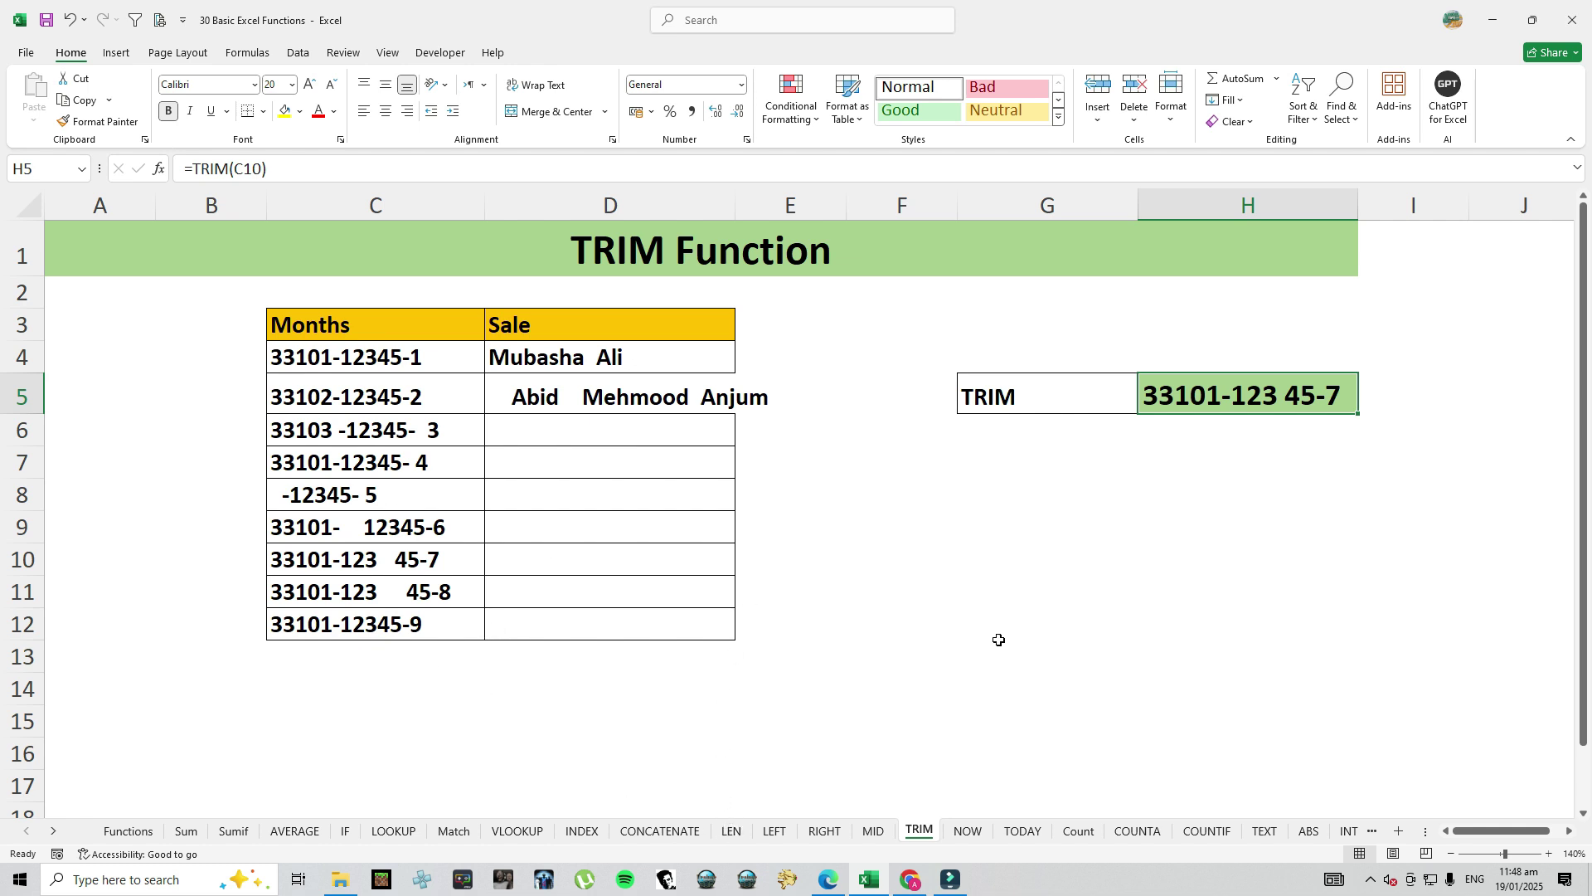
On the NOW sheet, enter the formula =NOW() in E5 and autofit the width of column E
{"action": "left_click", "coordinate": [966, 829]}
{"action": "left_click", "coordinate": [809, 402]}
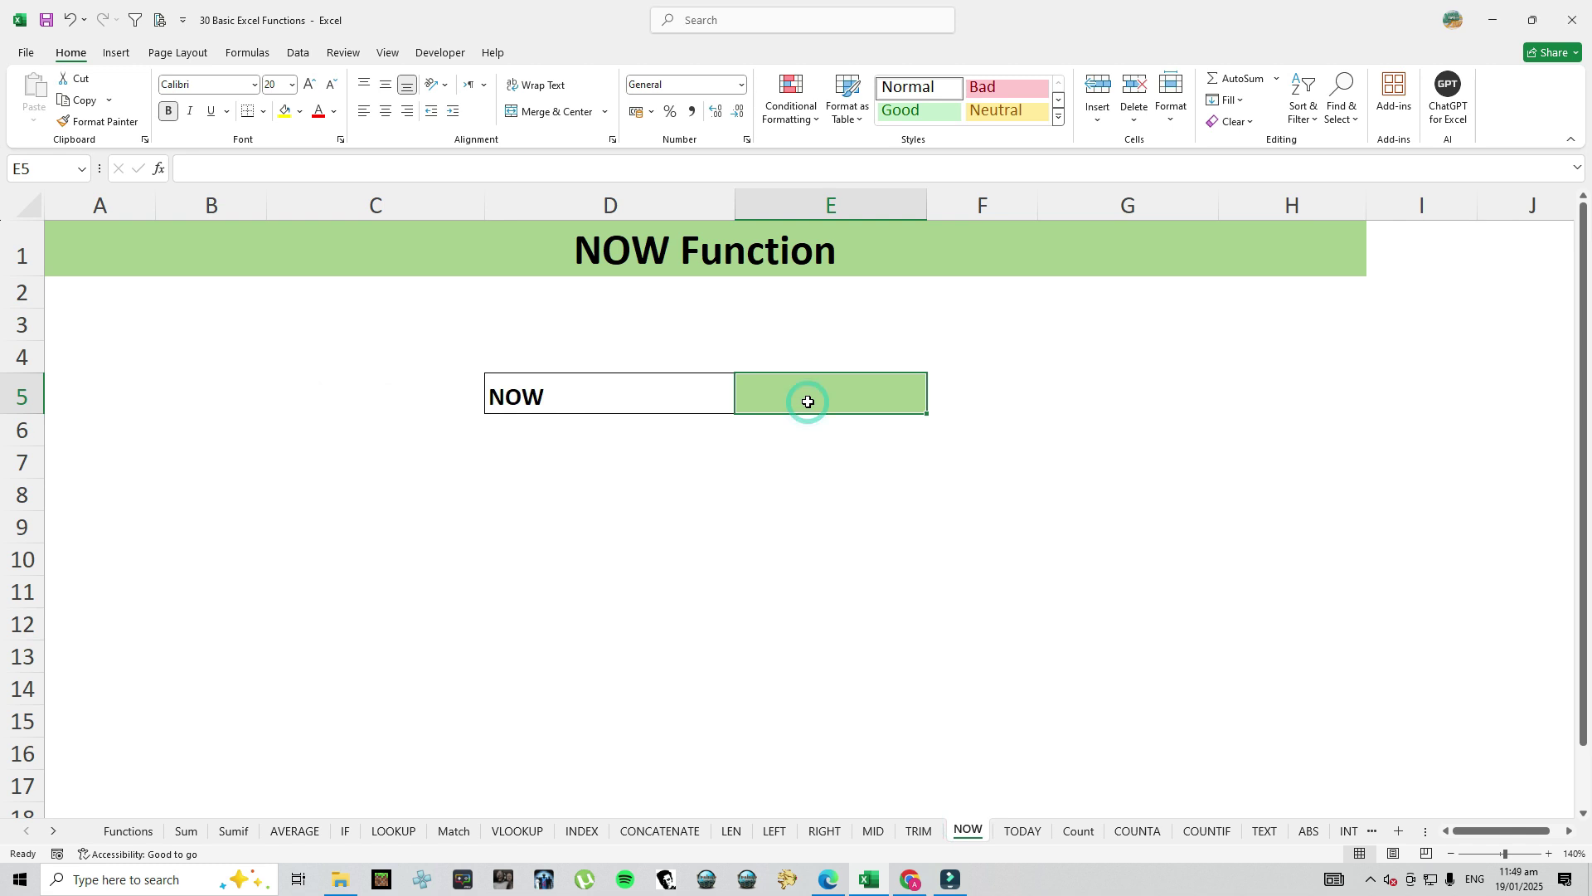
{"action": "type", "text": "=now"}
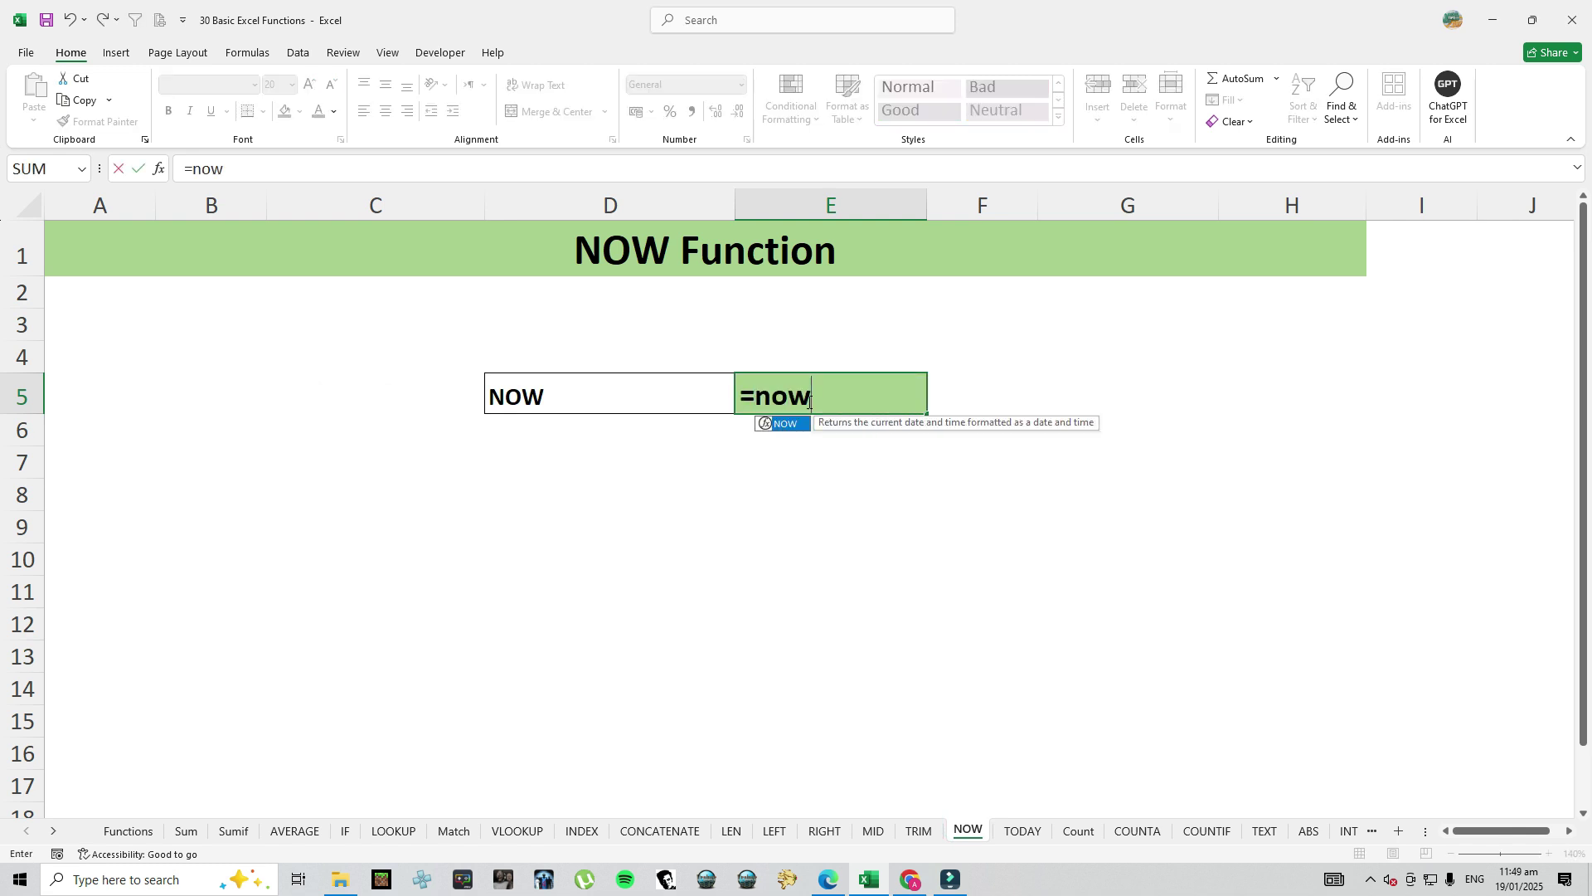
{"action": "type", "text": "()"}
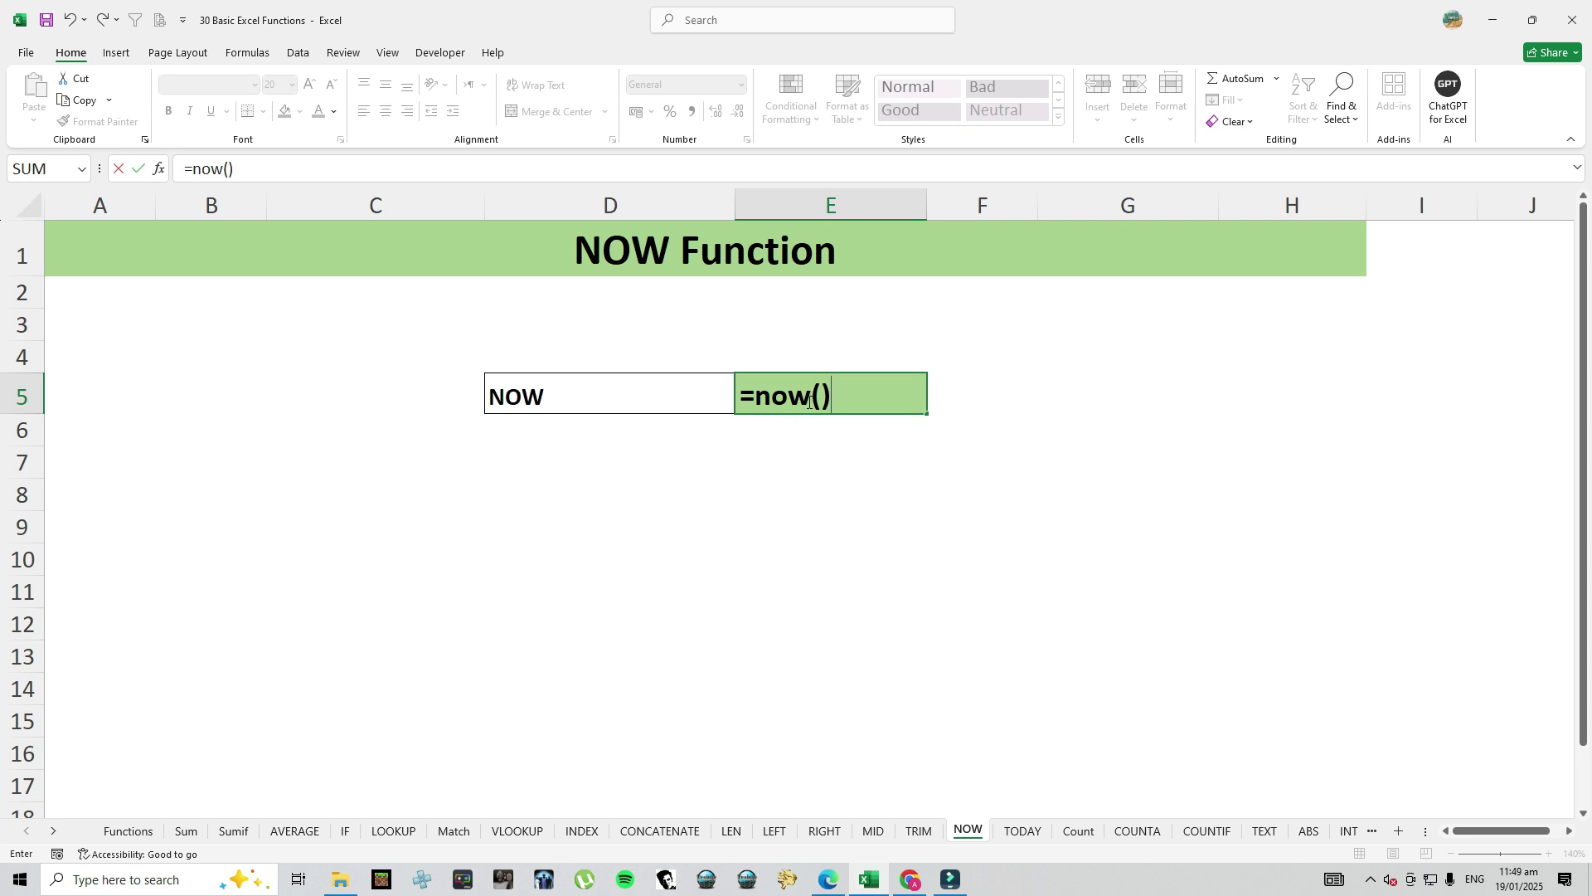
{"action": "key", "text": "Return"}
{"action": "left_click", "coordinate": [807, 401]}
{"action": "key", "text": "Up"}
{"action": "key", "text": "Down"}
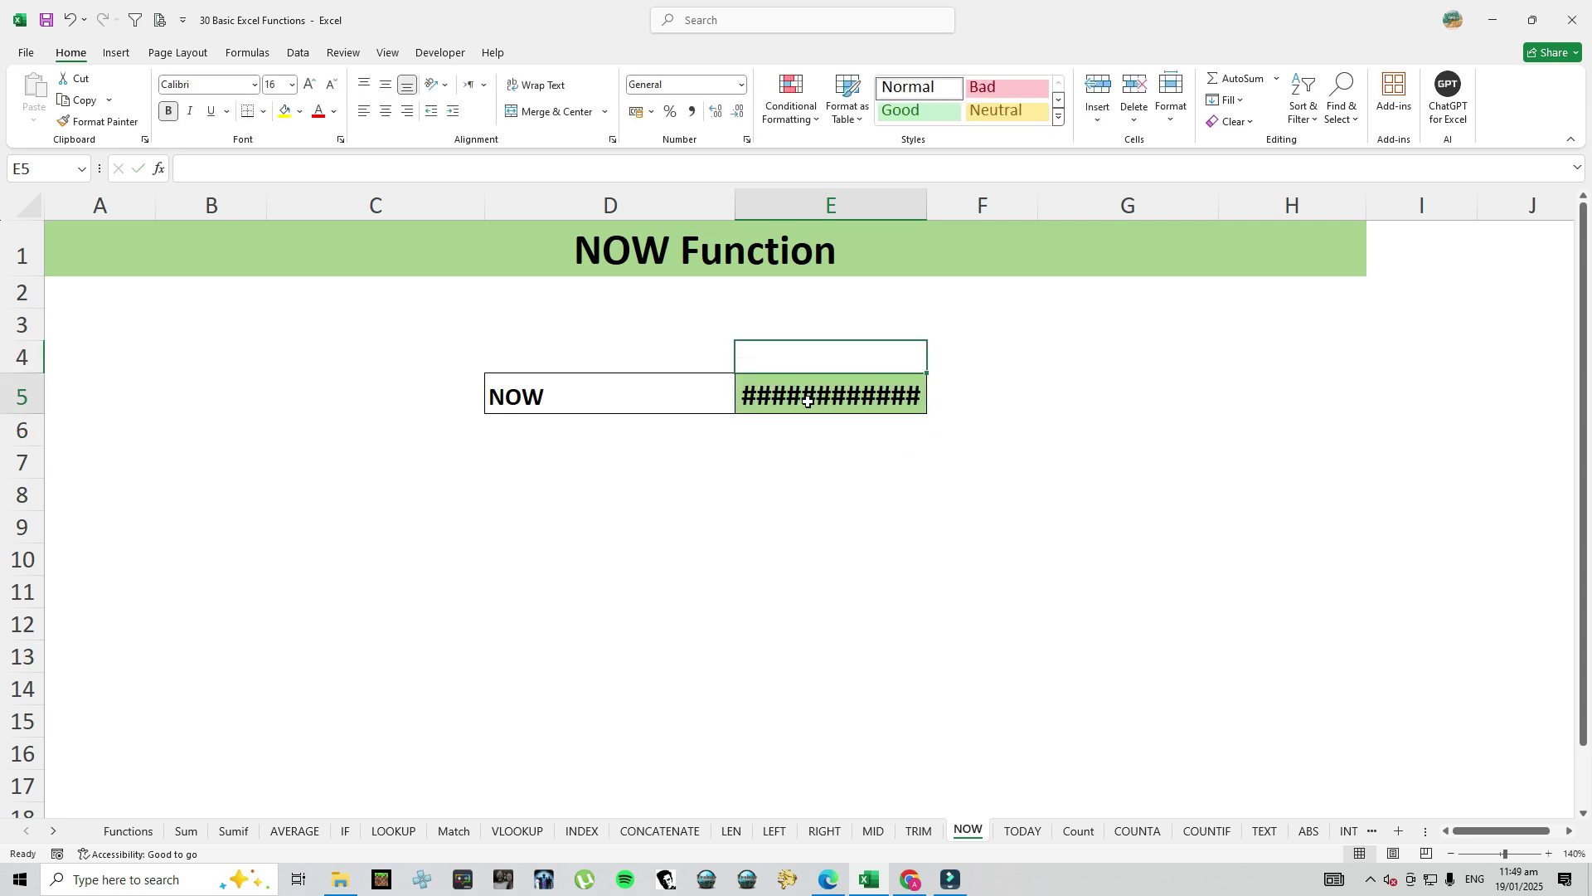
{"action": "double_click", "coordinate": [937, 209]}
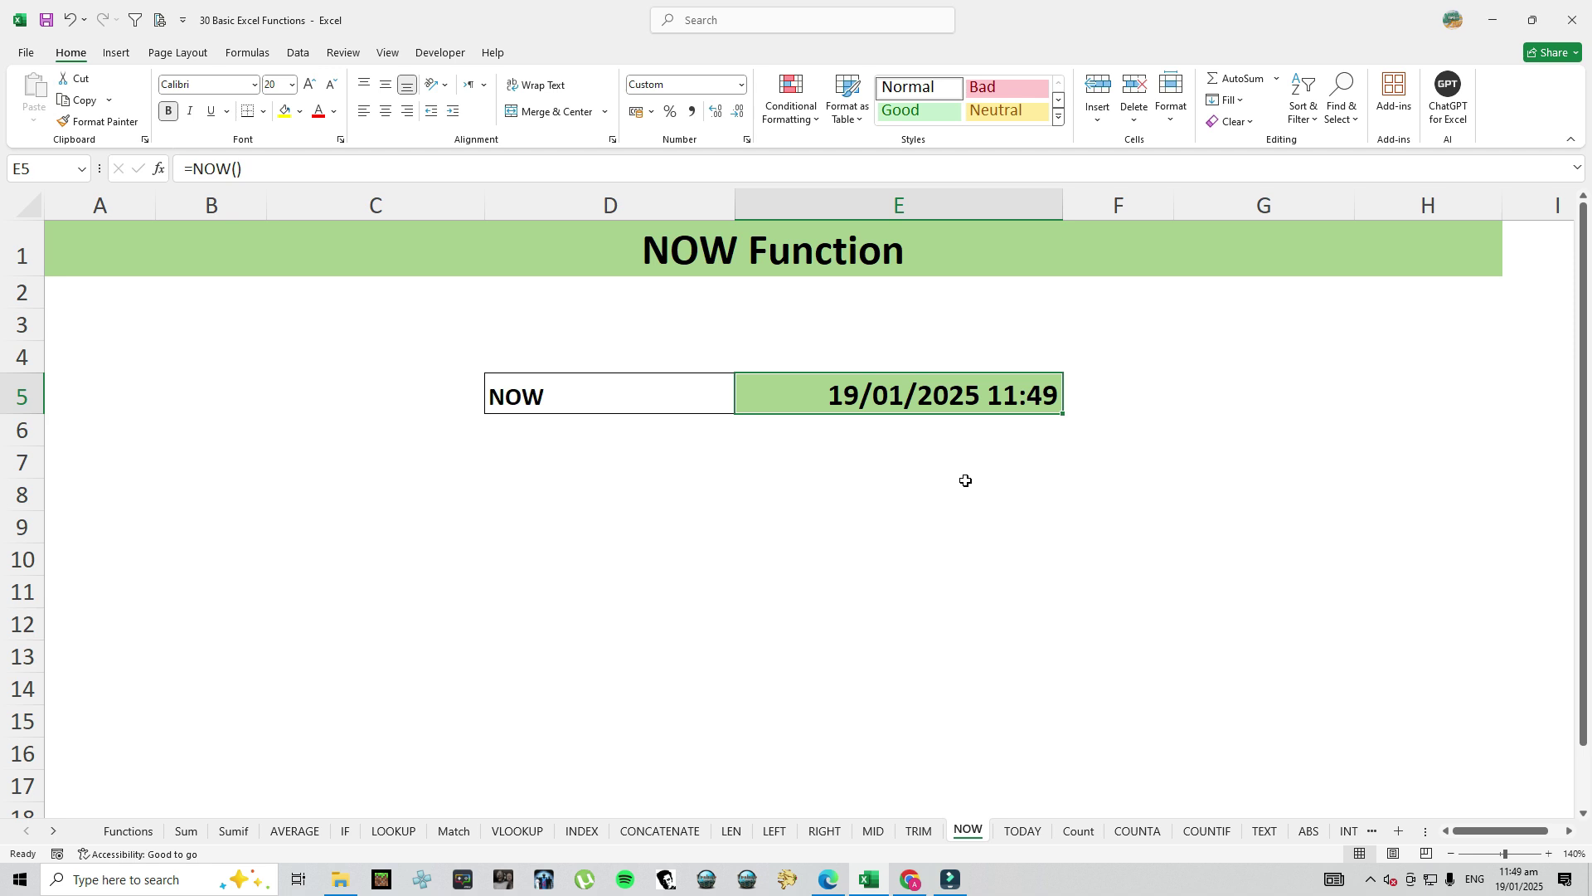
{"action": "left_click", "coordinate": [622, 395]}
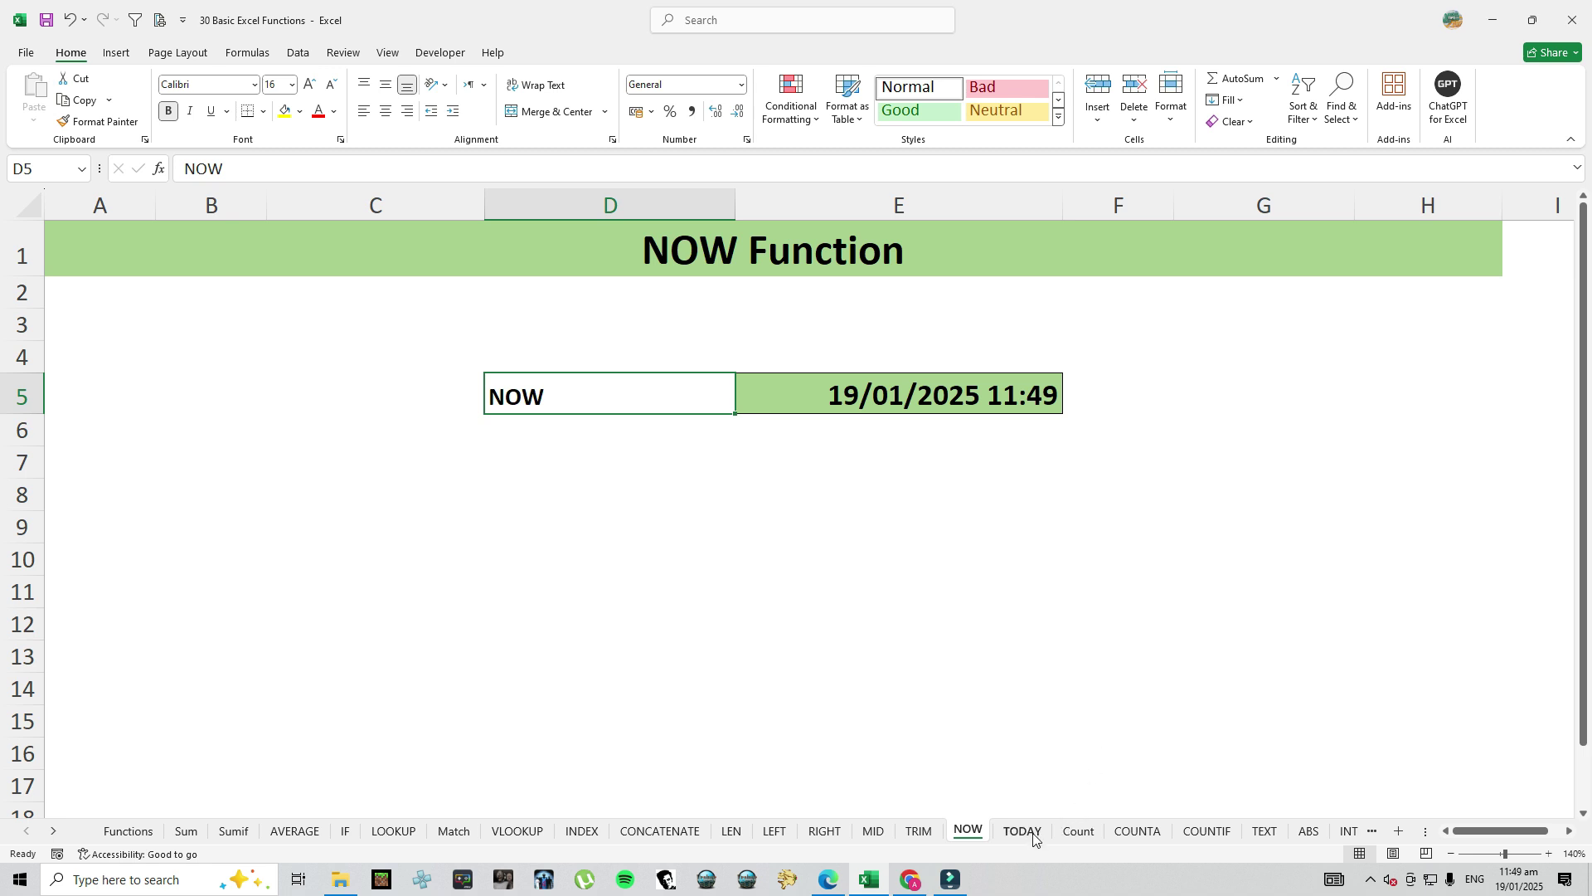
On the TODAY sheet, enter the formula =TODAY() in E5
{"action": "left_click", "coordinate": [1023, 831]}
{"action": "left_click", "coordinate": [790, 385]}
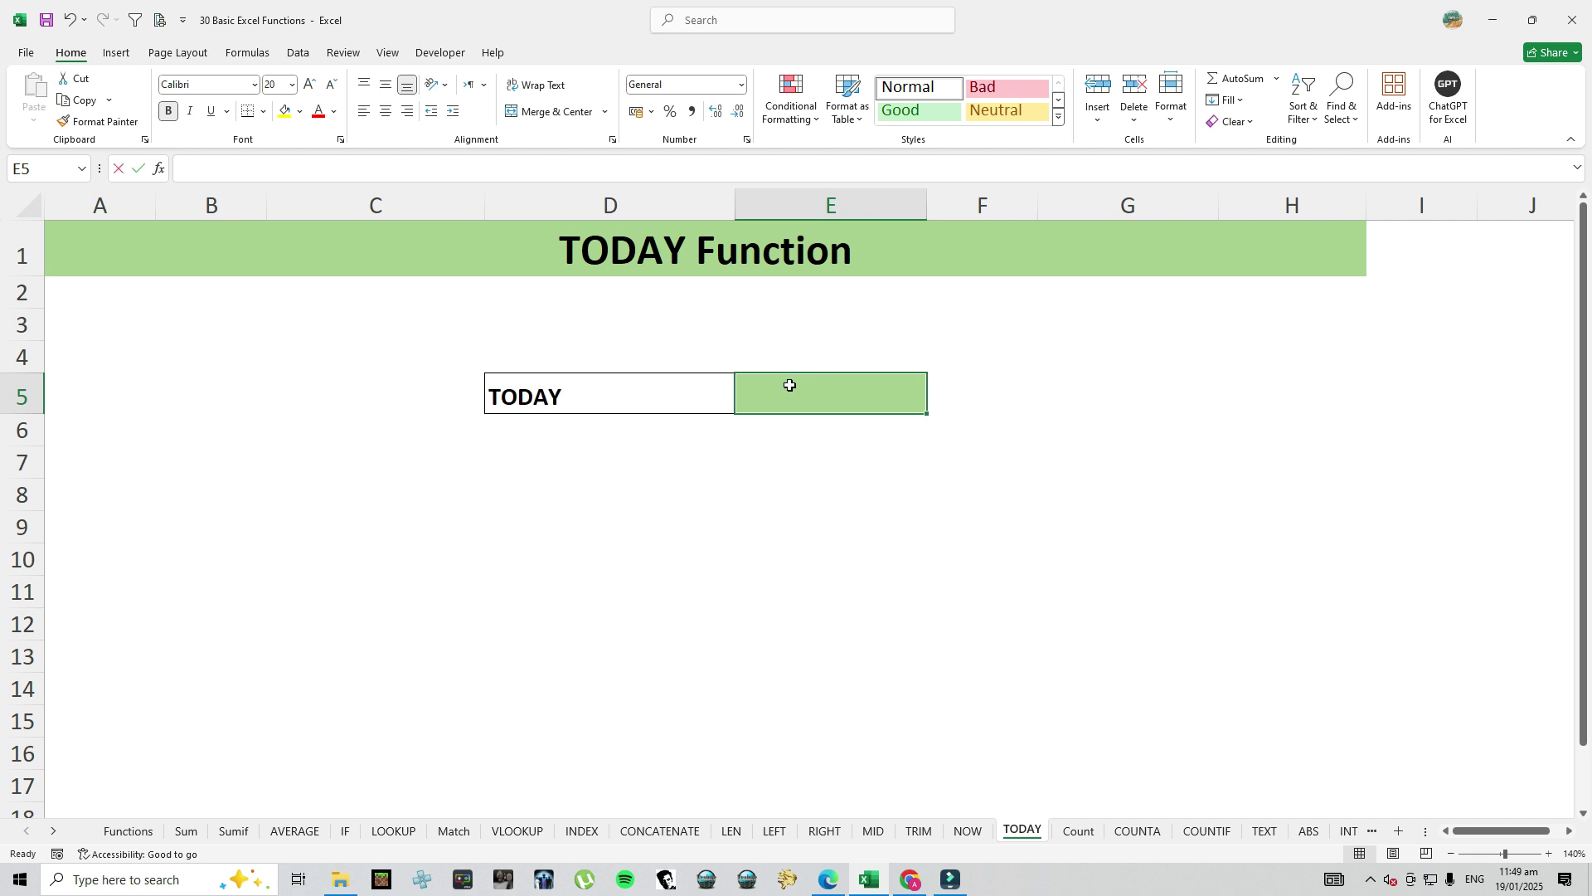
{"action": "type", "text": "="}
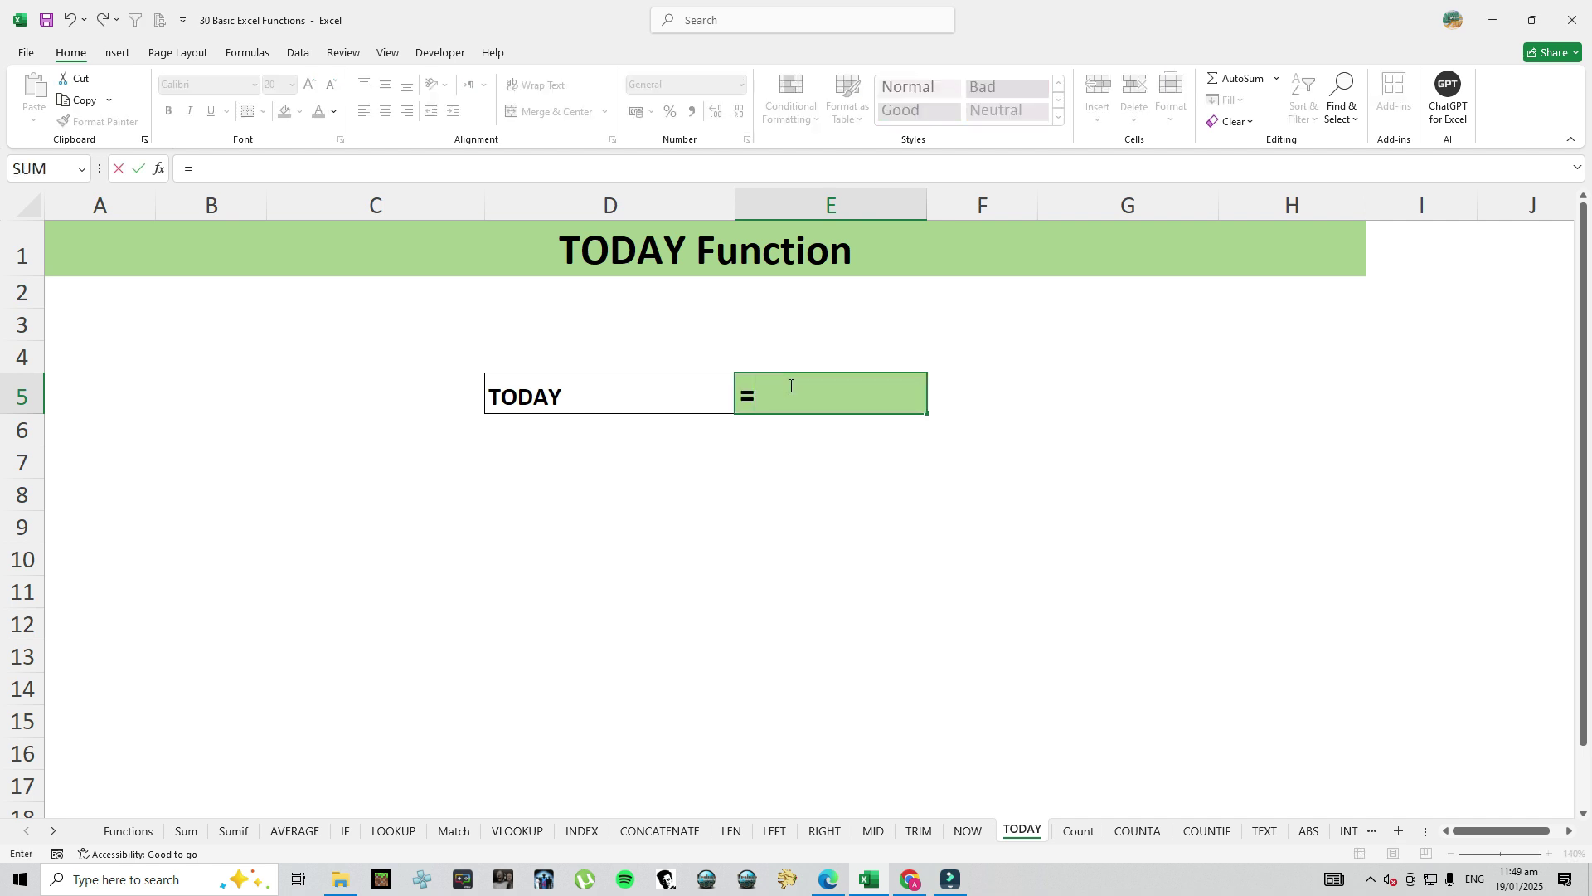
{"action": "type", "text": "To"}
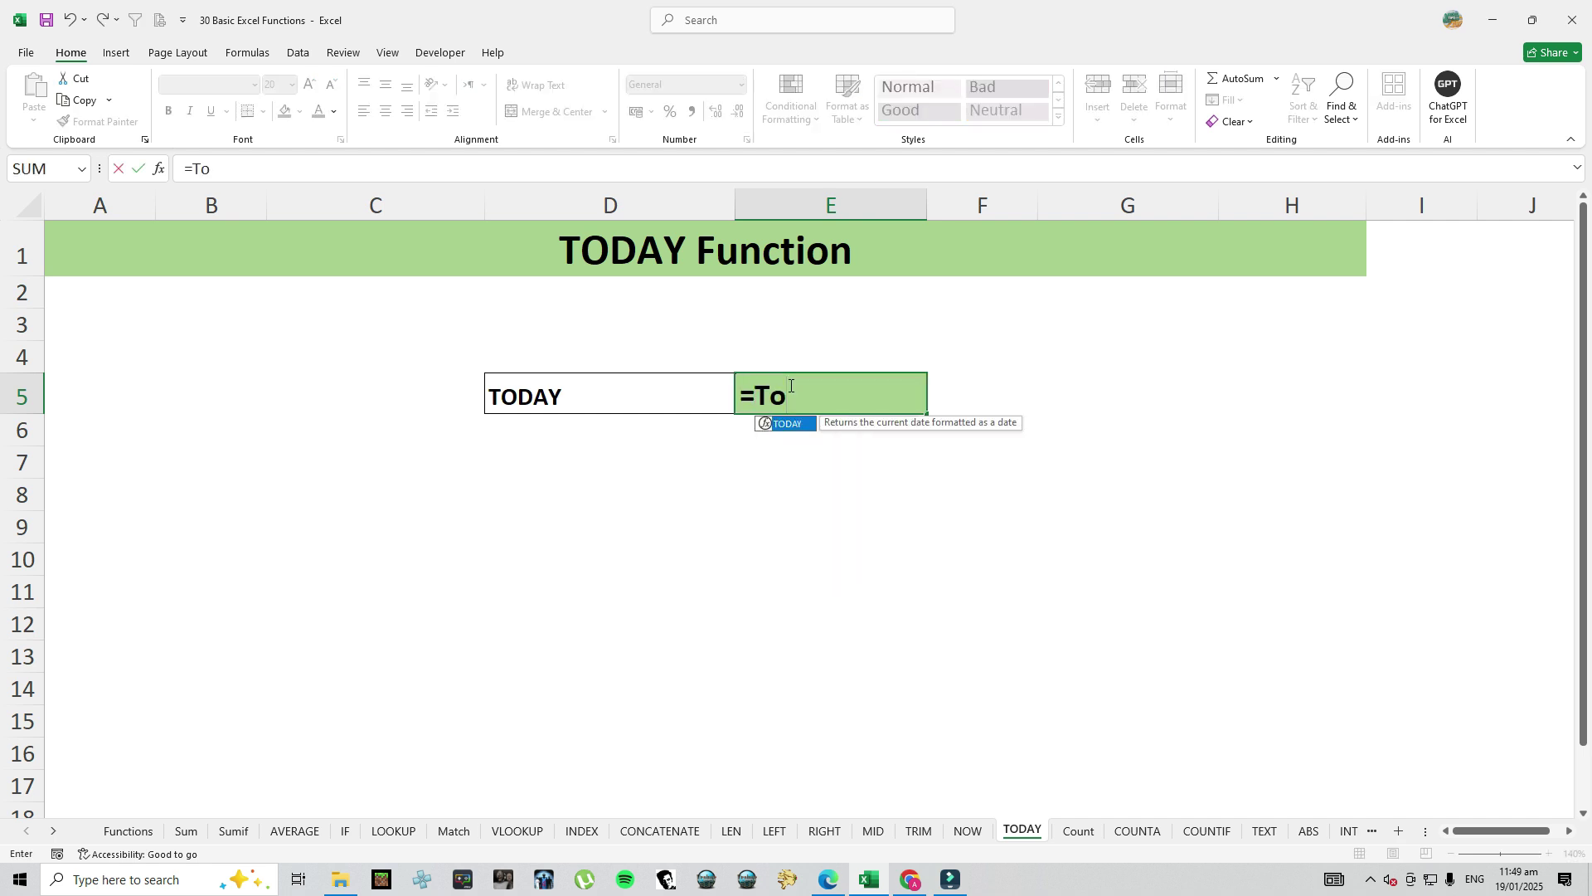
{"action": "key", "text": "Tab"}
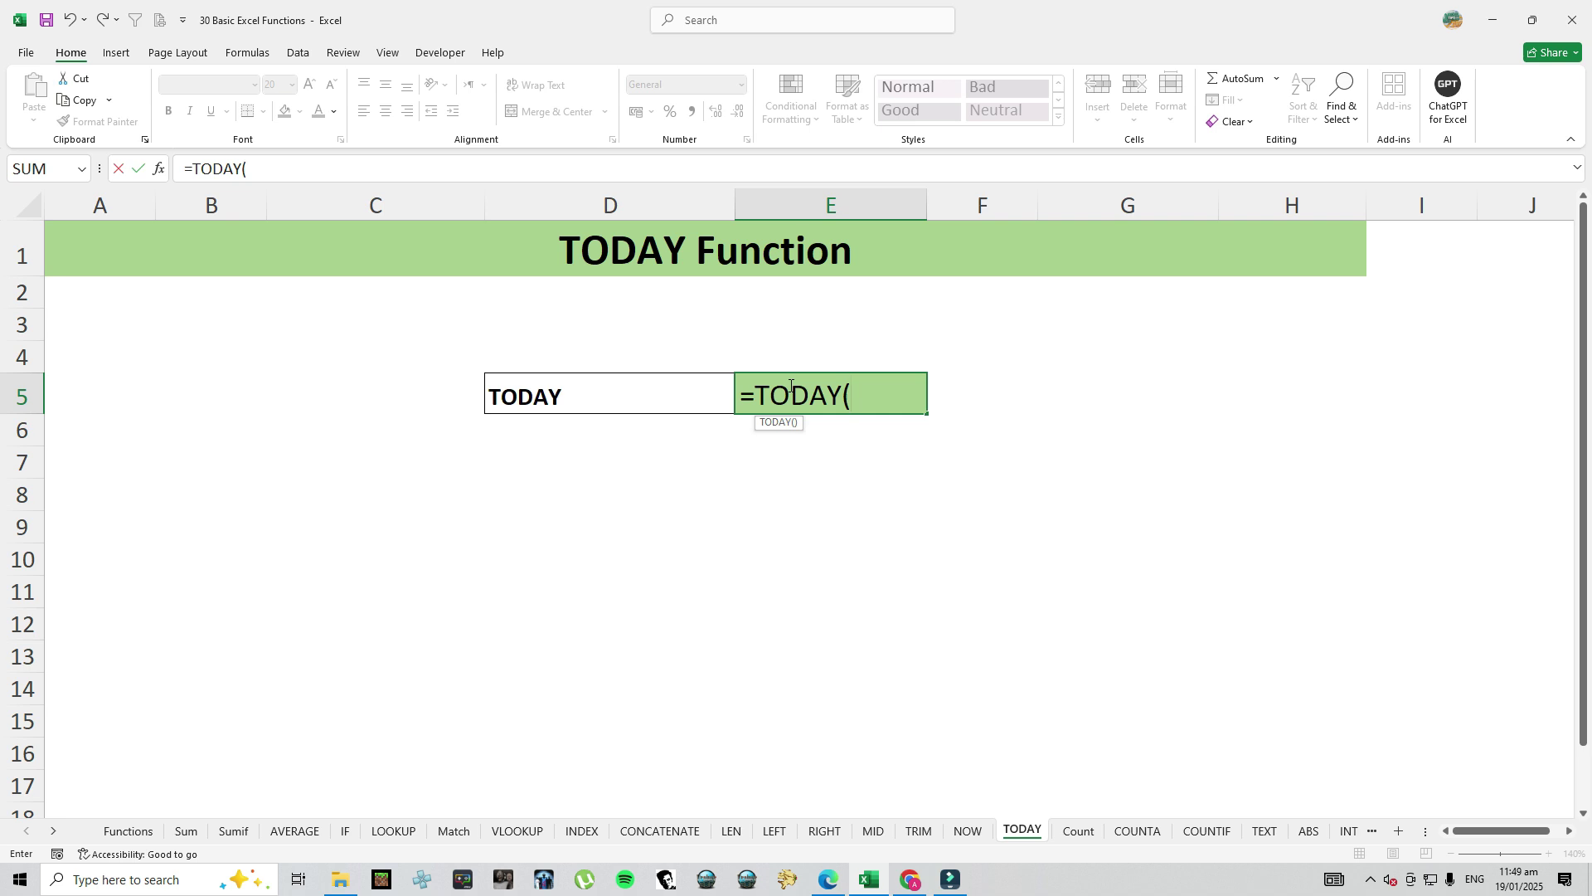
{"action": "type", "text": ")"}
{"action": "key", "text": "Return"}
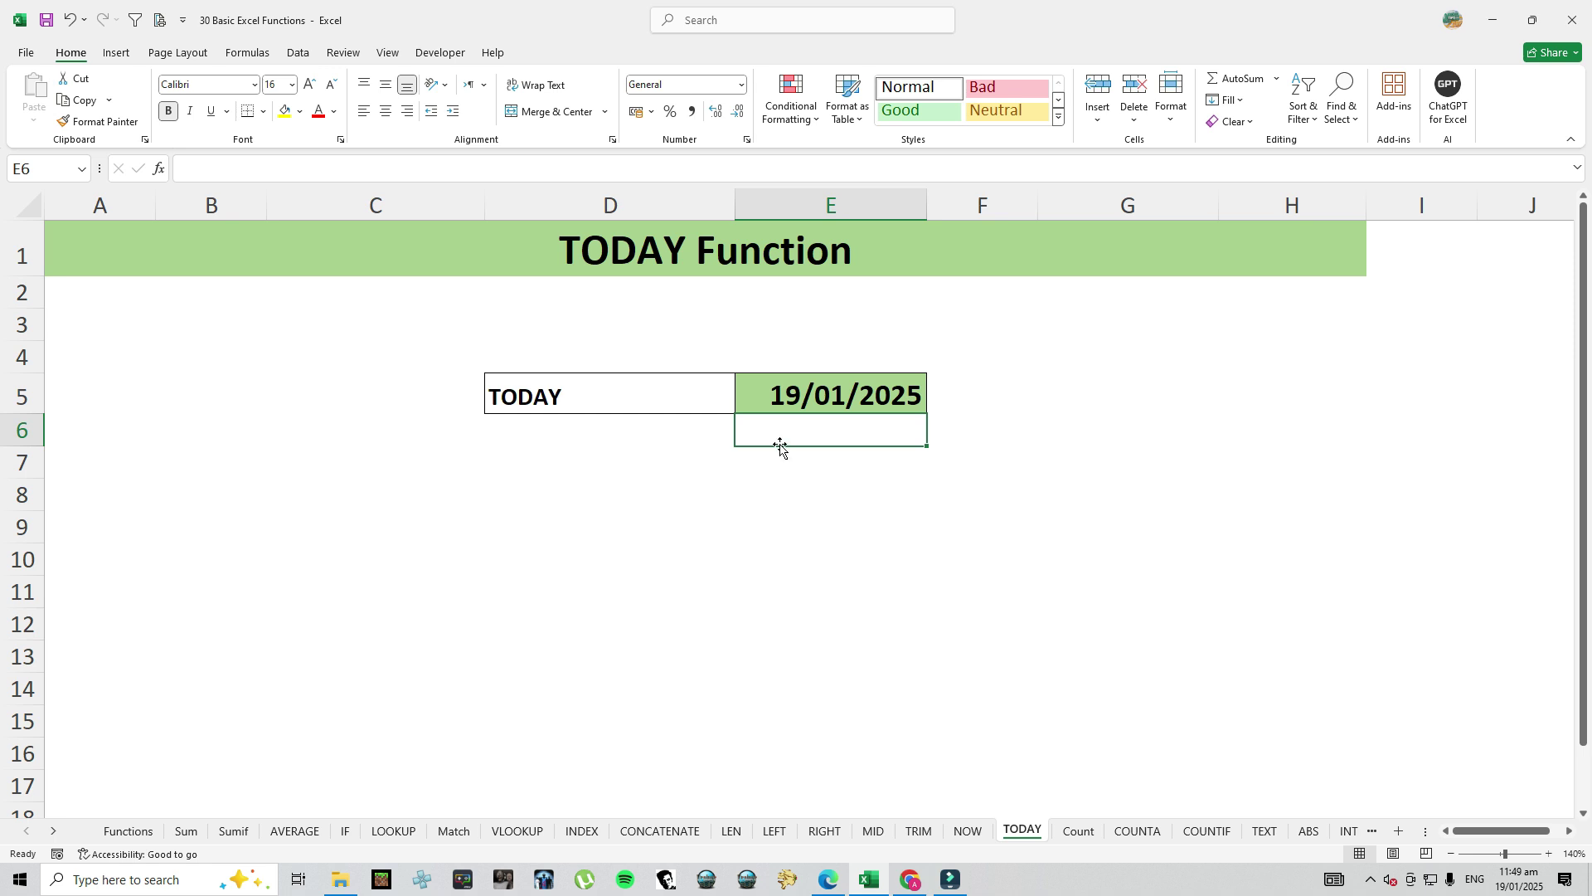
On the Count sheet, compare the existing COUNT formulas in C13 and D13
{"action": "left_click", "coordinate": [1066, 831]}
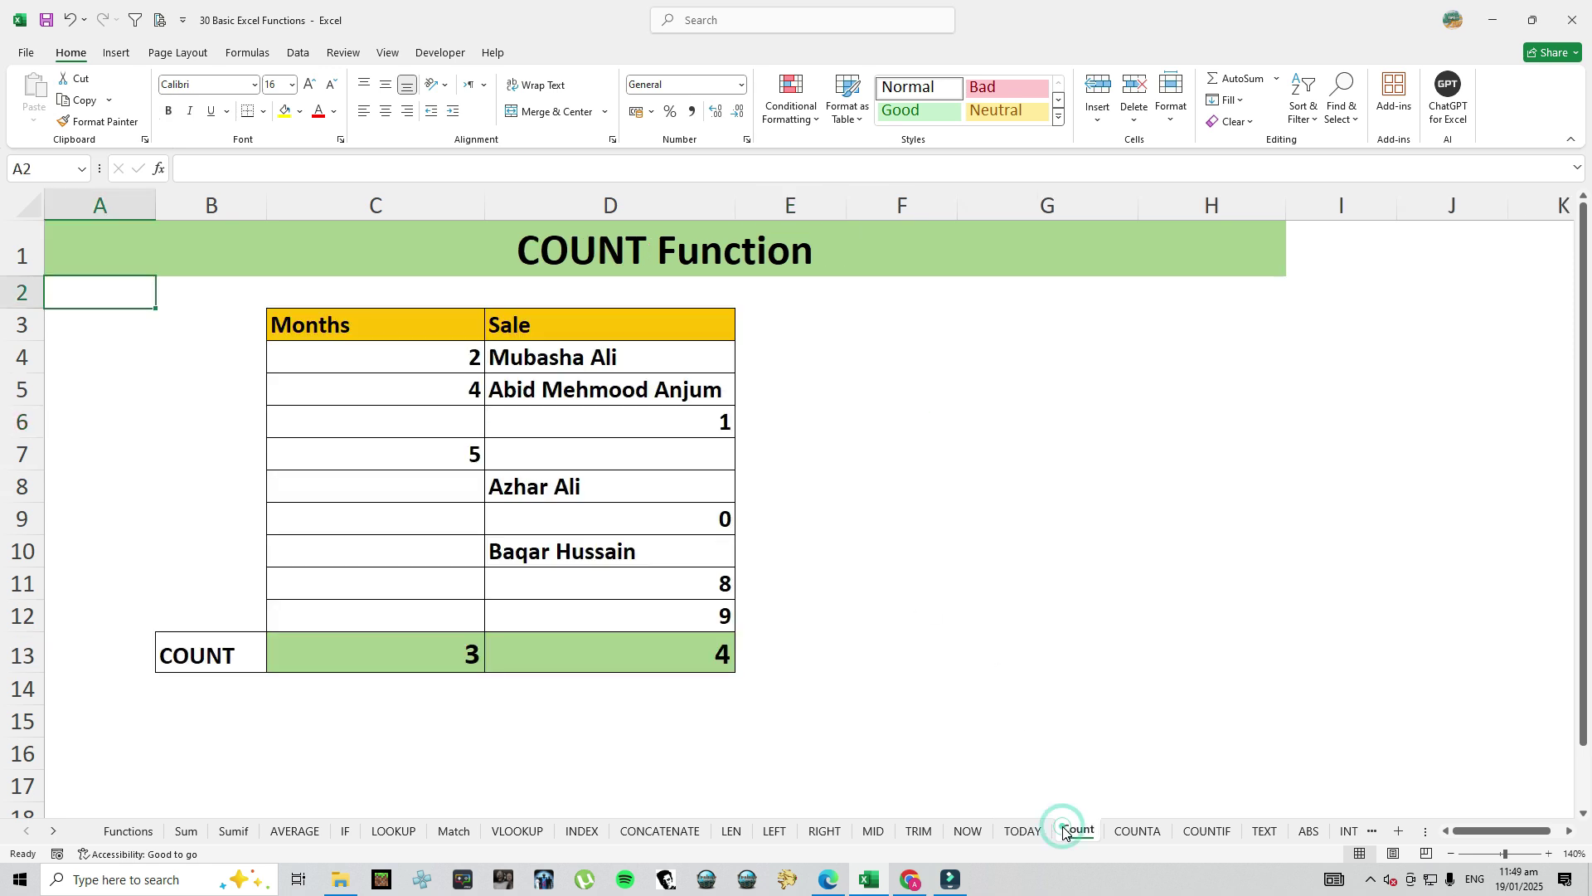
{"action": "left_click", "coordinate": [445, 656]}
{"action": "left_click", "coordinate": [447, 656]}
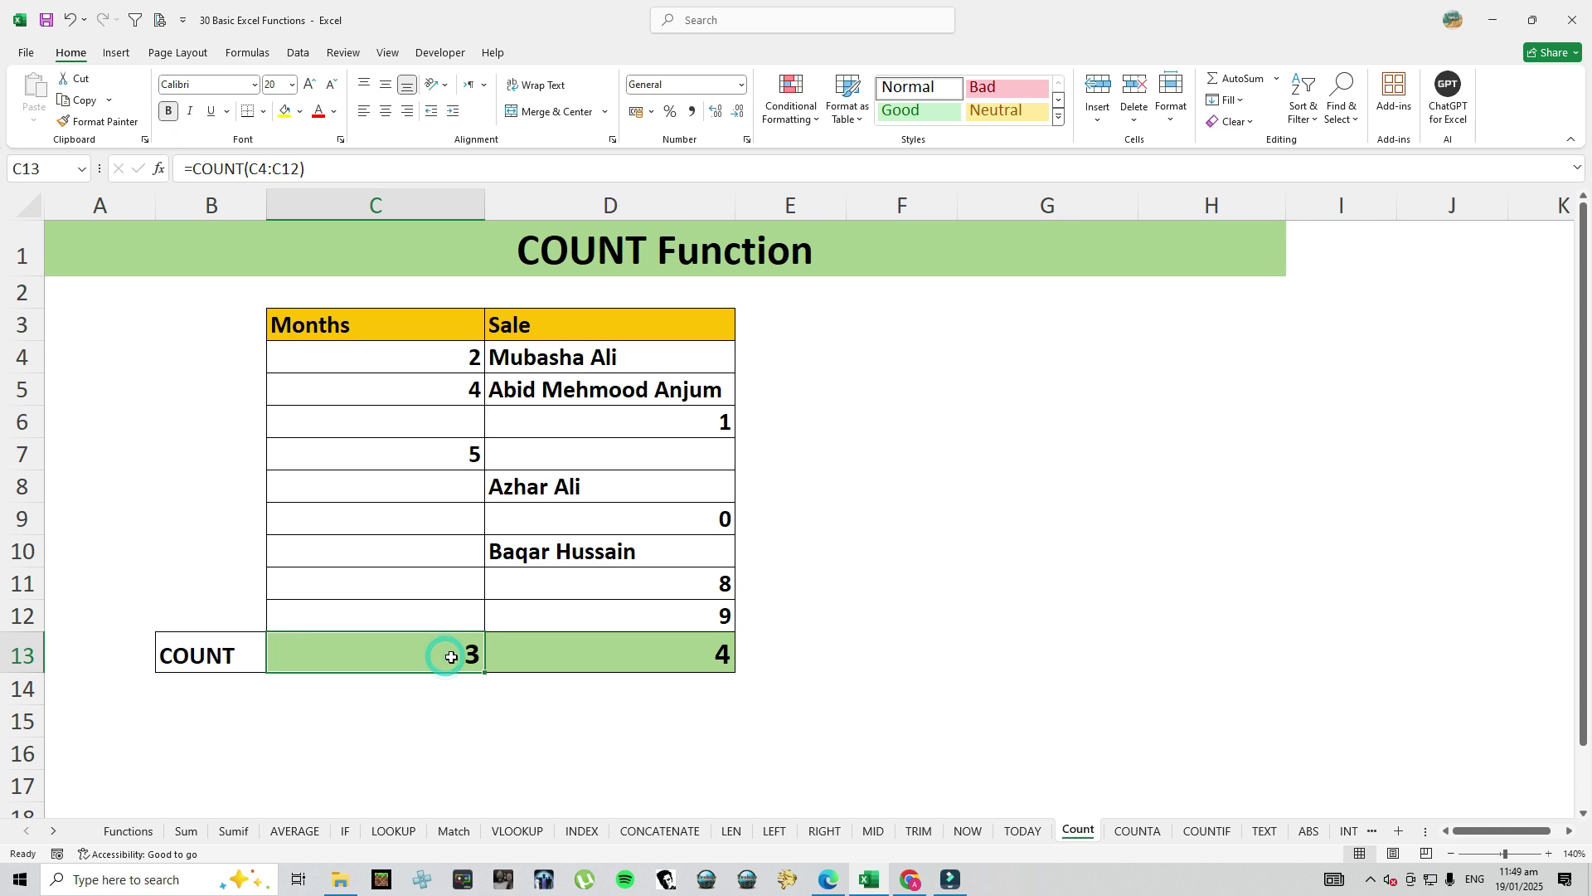
{"action": "left_click", "coordinate": [635, 663]}
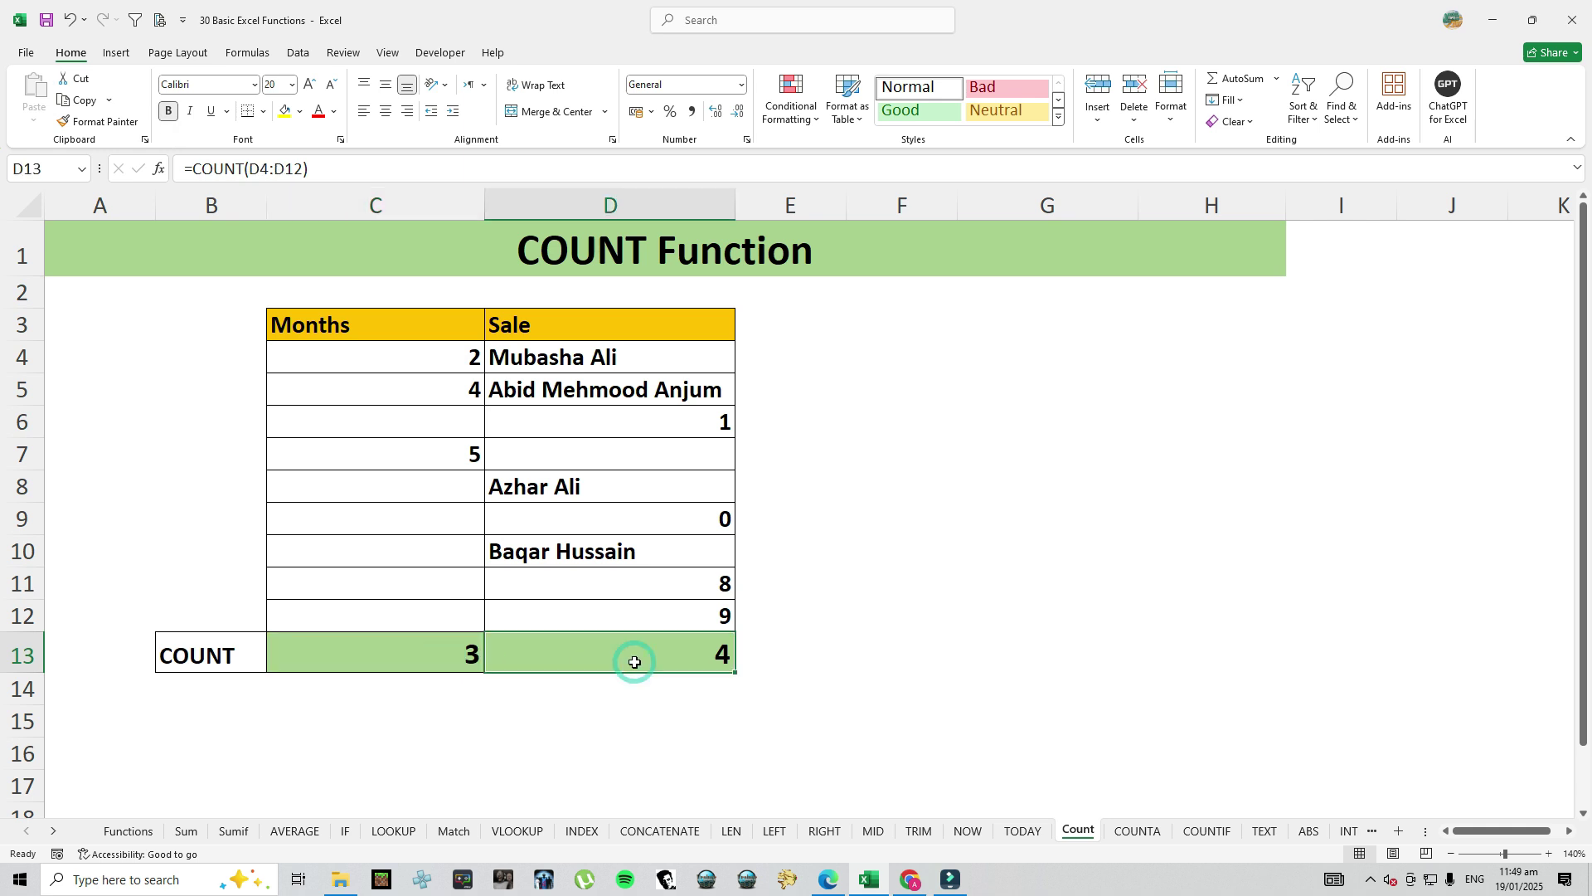
{"action": "left_click", "coordinate": [465, 660]}
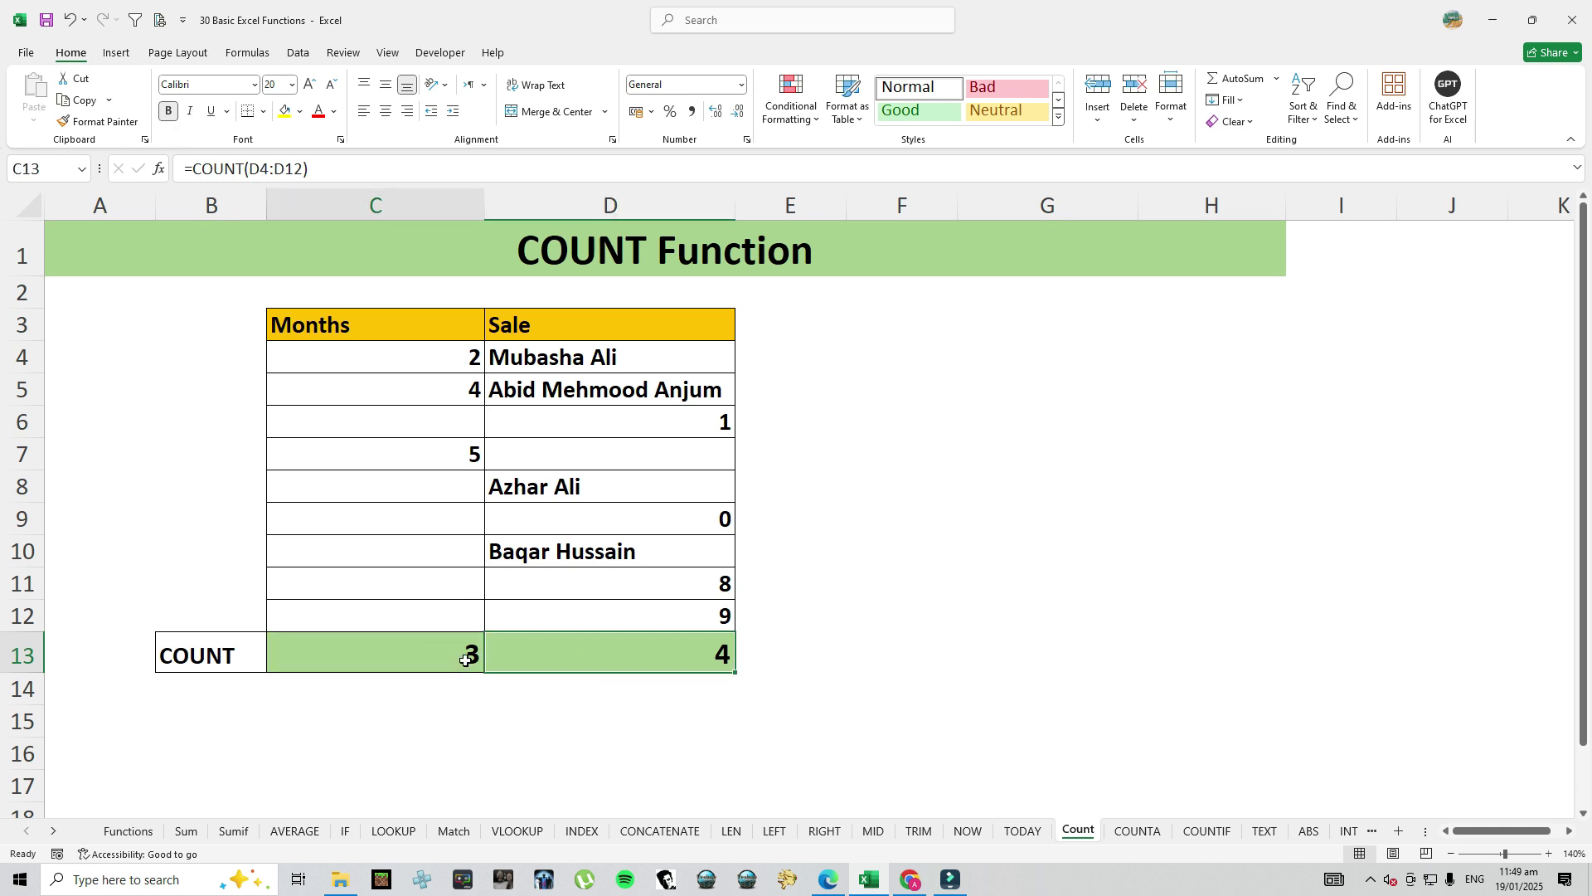
{"action": "left_click", "coordinate": [598, 662]}
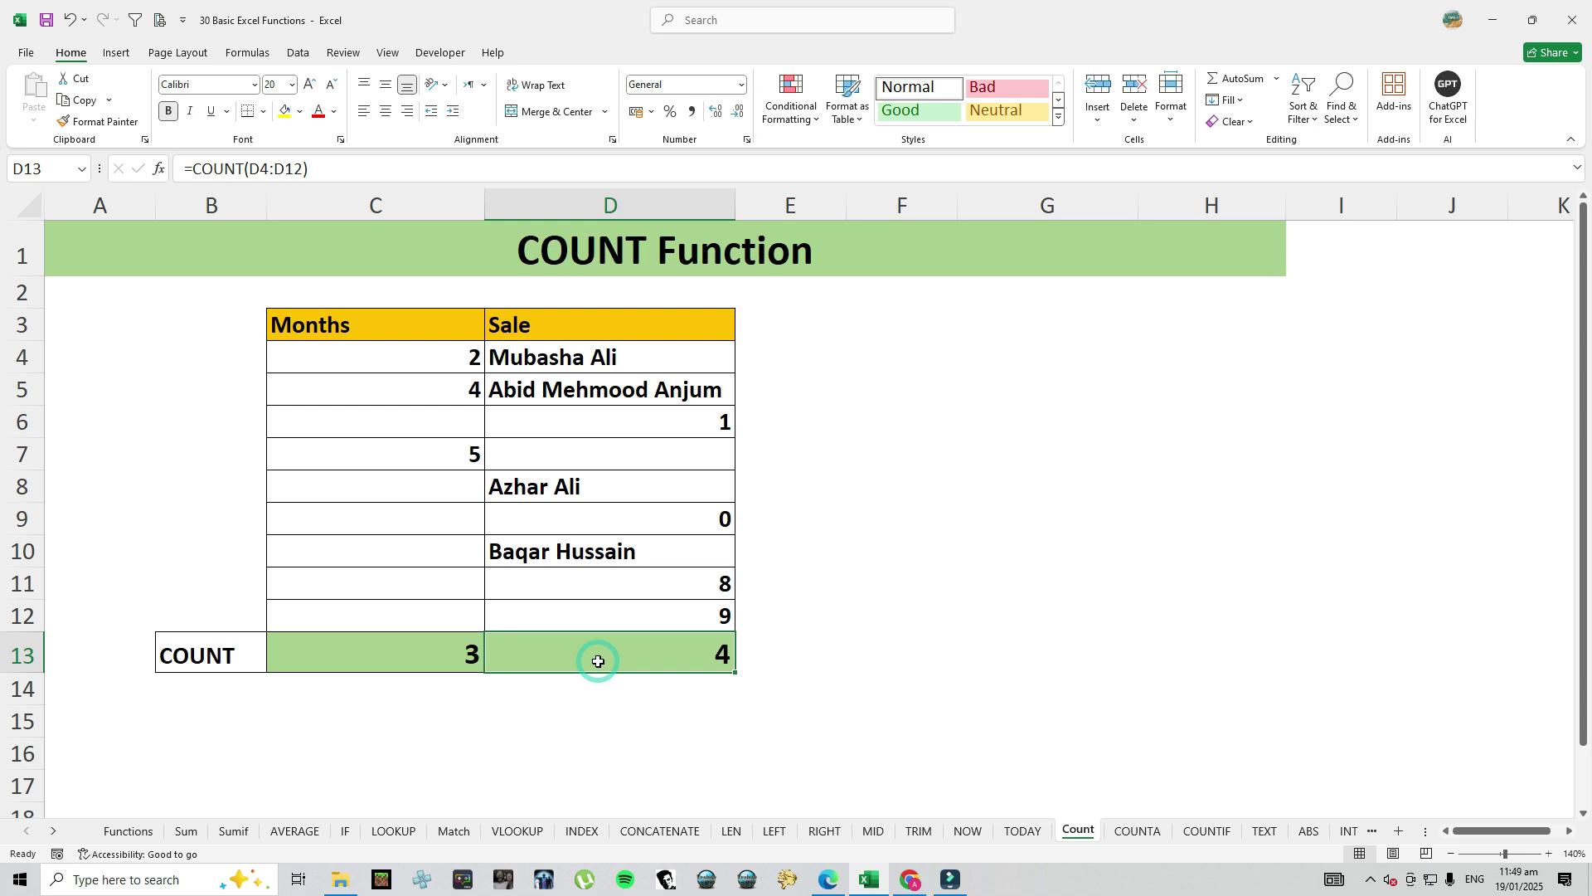
{"action": "left_click", "coordinate": [453, 660]}
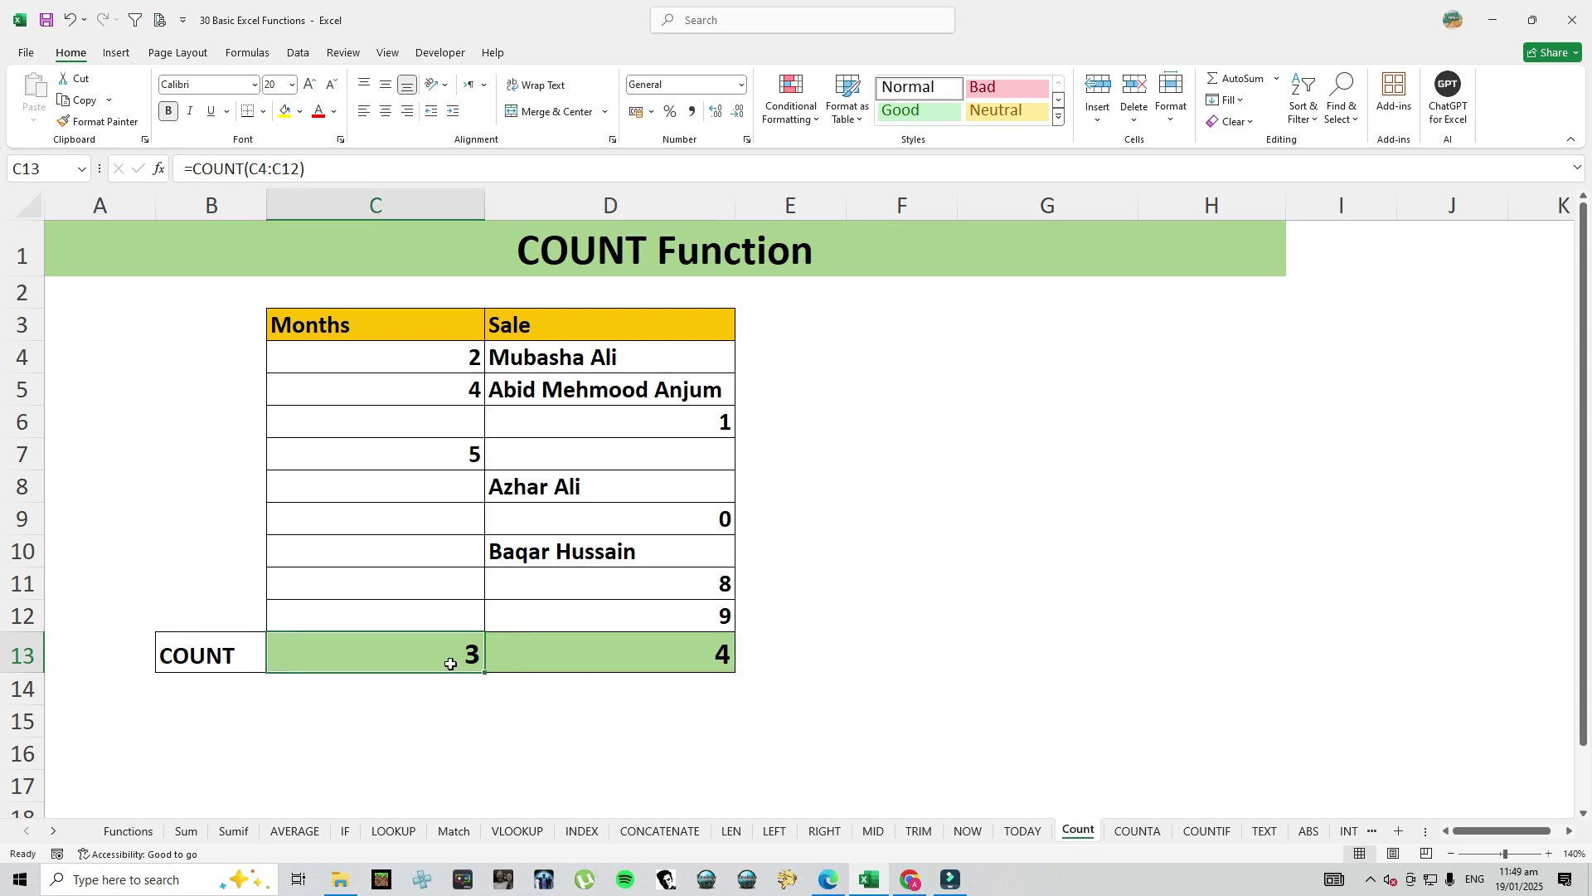
Re-enter the D13 formula as a COUNT of the Sale column range D4:D12
{"action": "left_click", "coordinate": [582, 662]}
{"action": "type", "text": "coun"}
{"action": "key", "text": "BackSpace"}
{"action": "key", "text": "BackSpace"}
{"action": "key", "text": "BackSpace"}
{"action": "key", "text": "BackSpace"}
{"action": "type", "text": "="}
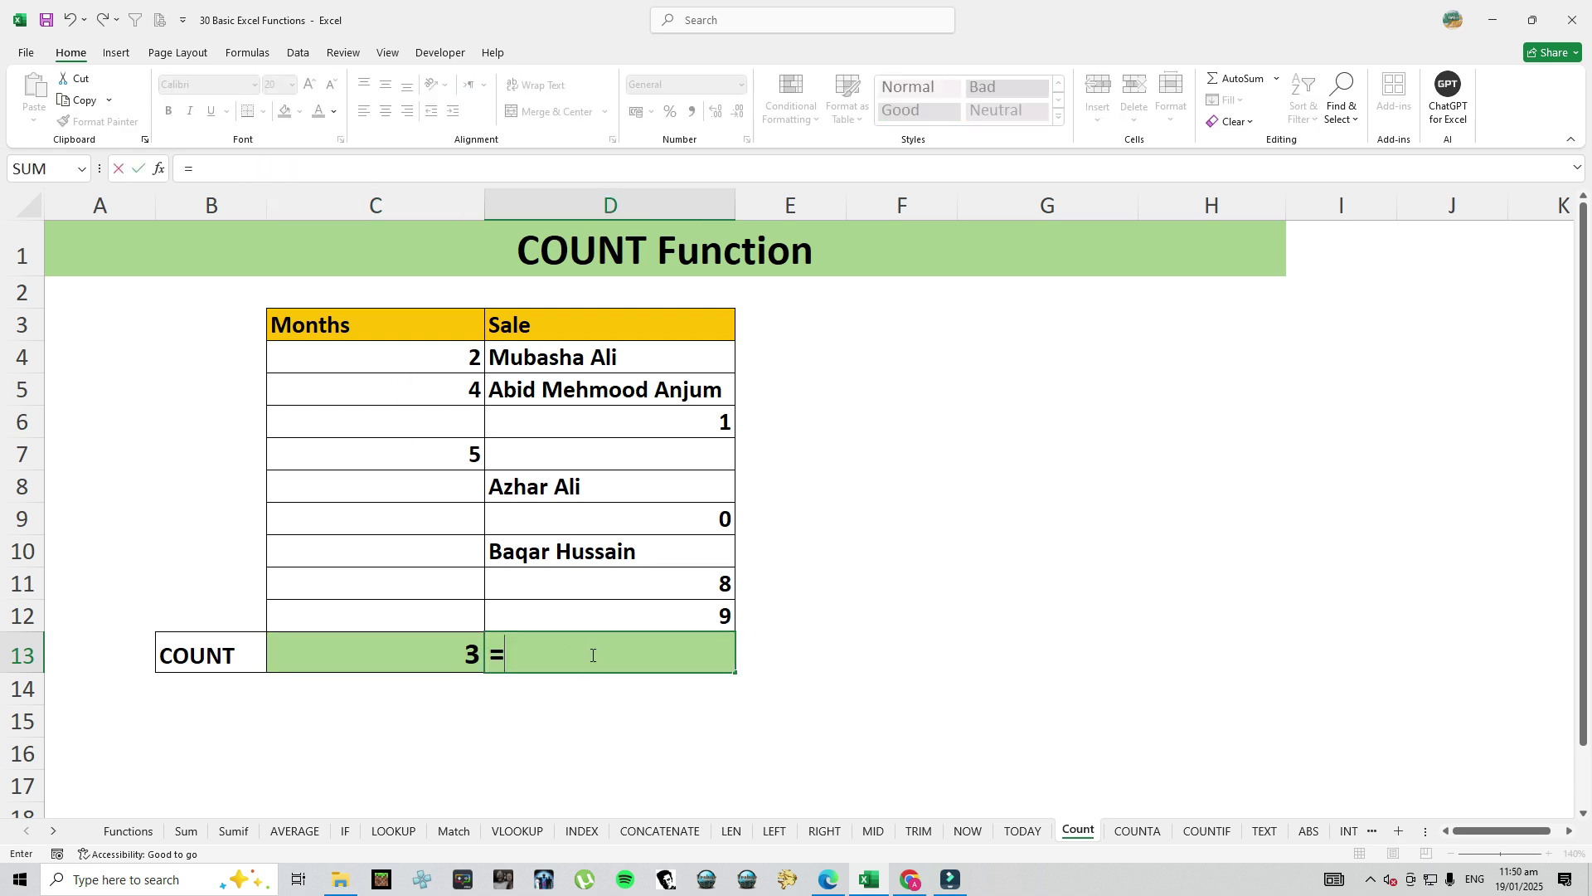
{"action": "type", "text": "cou"}
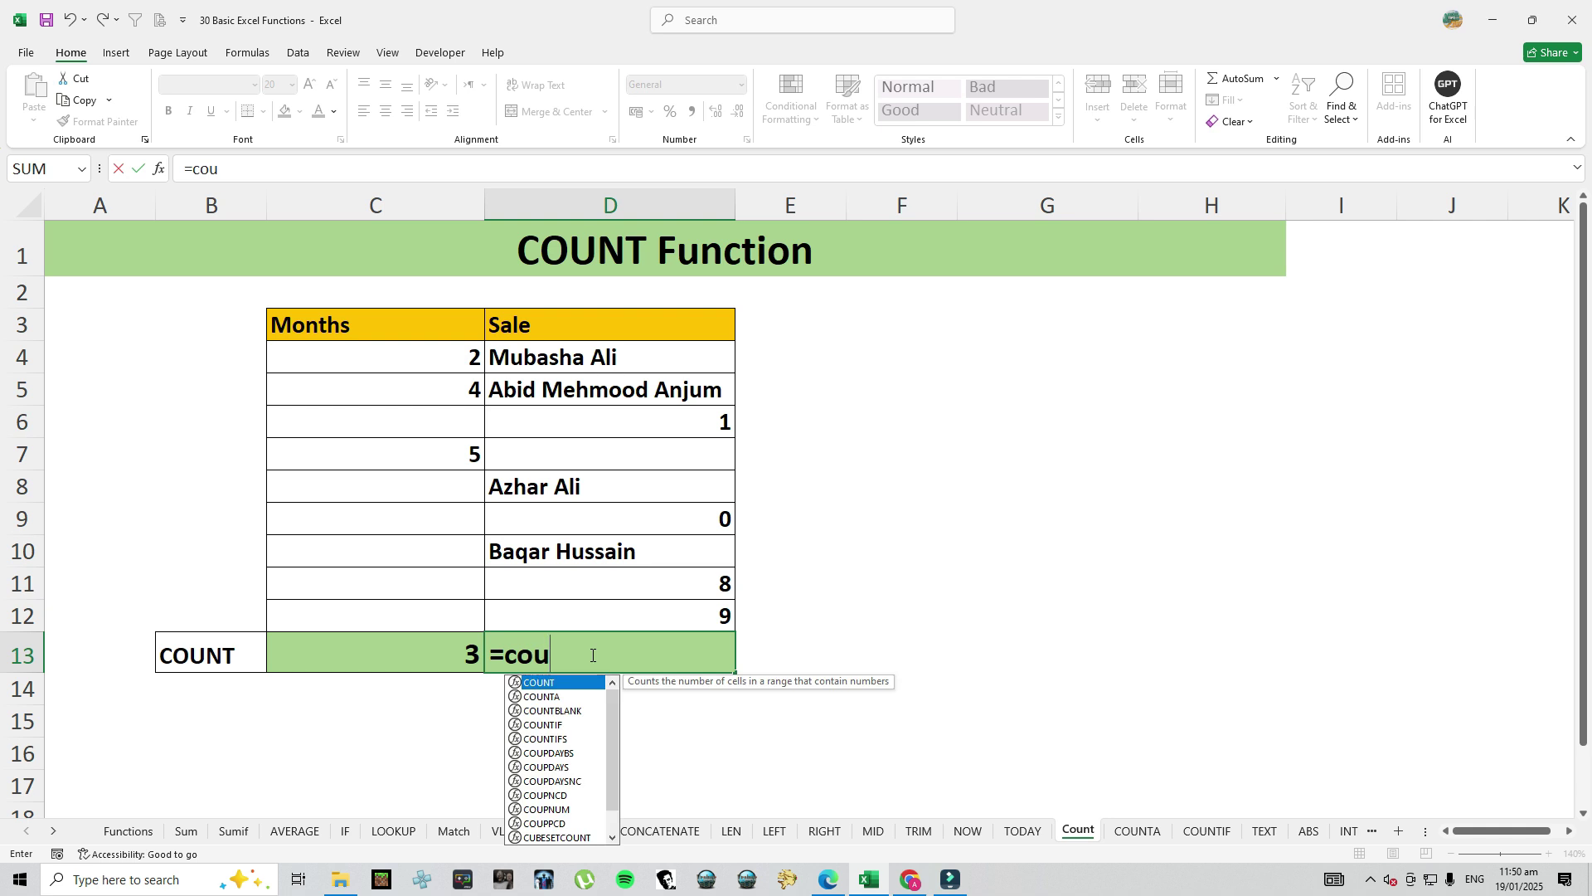
{"action": "key", "text": "Tab"}
{"action": "left_click_drag", "start_coordinate": [585, 356], "coordinate": [597, 618]}
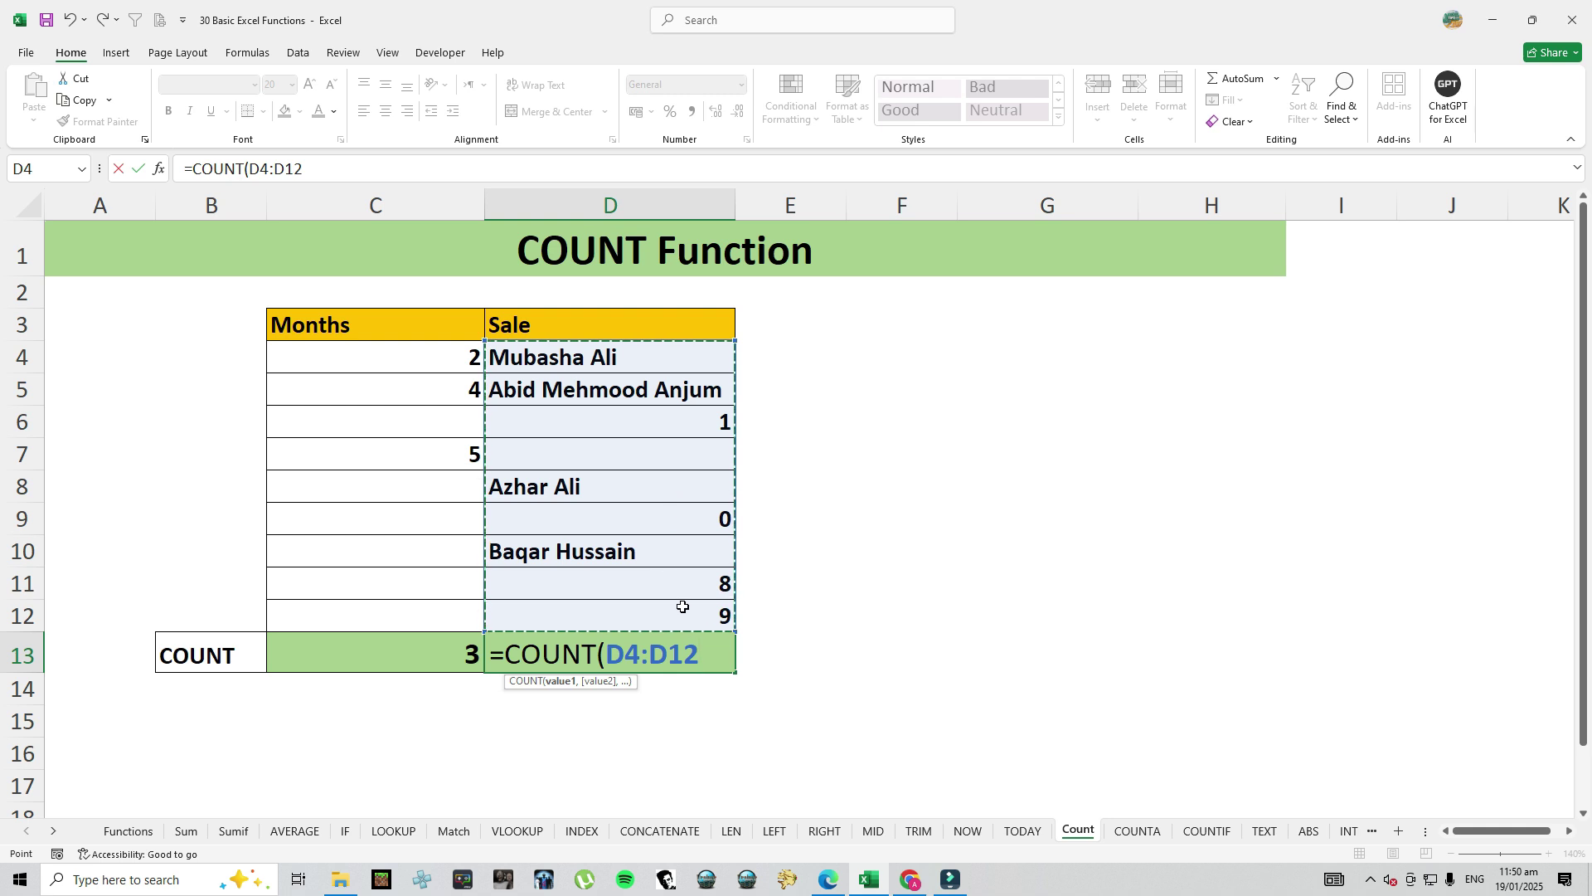
{"action": "key", "text": "Return"}
{"action": "key", "text": "Up"}
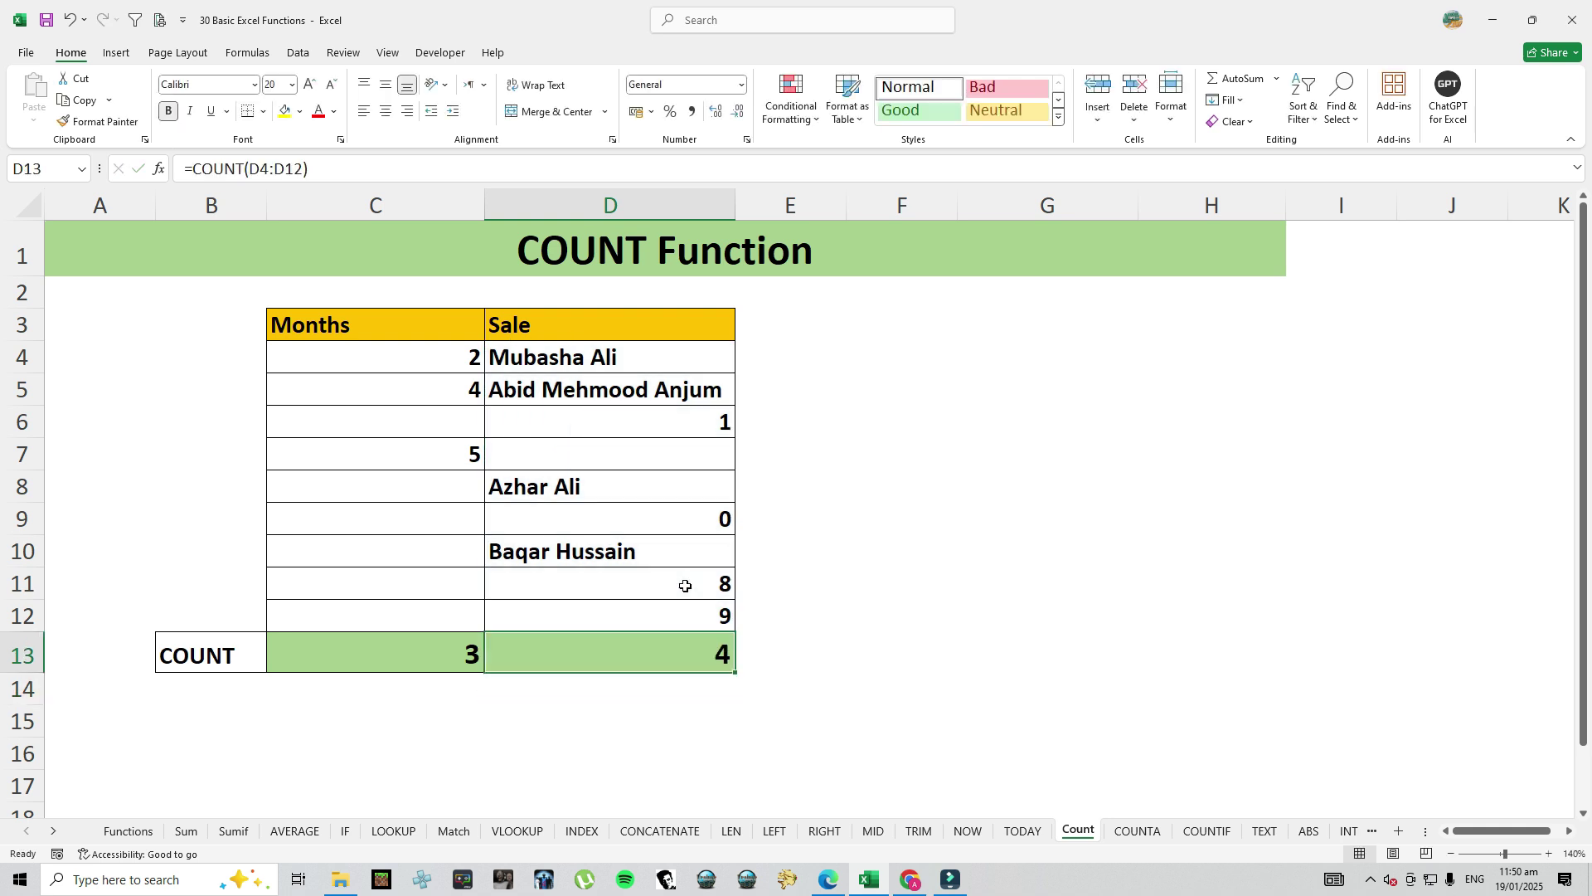
Examine the range used by the C13 COUNT formula and the blank cells in the Months column
{"action": "double_click", "coordinate": [452, 656]}
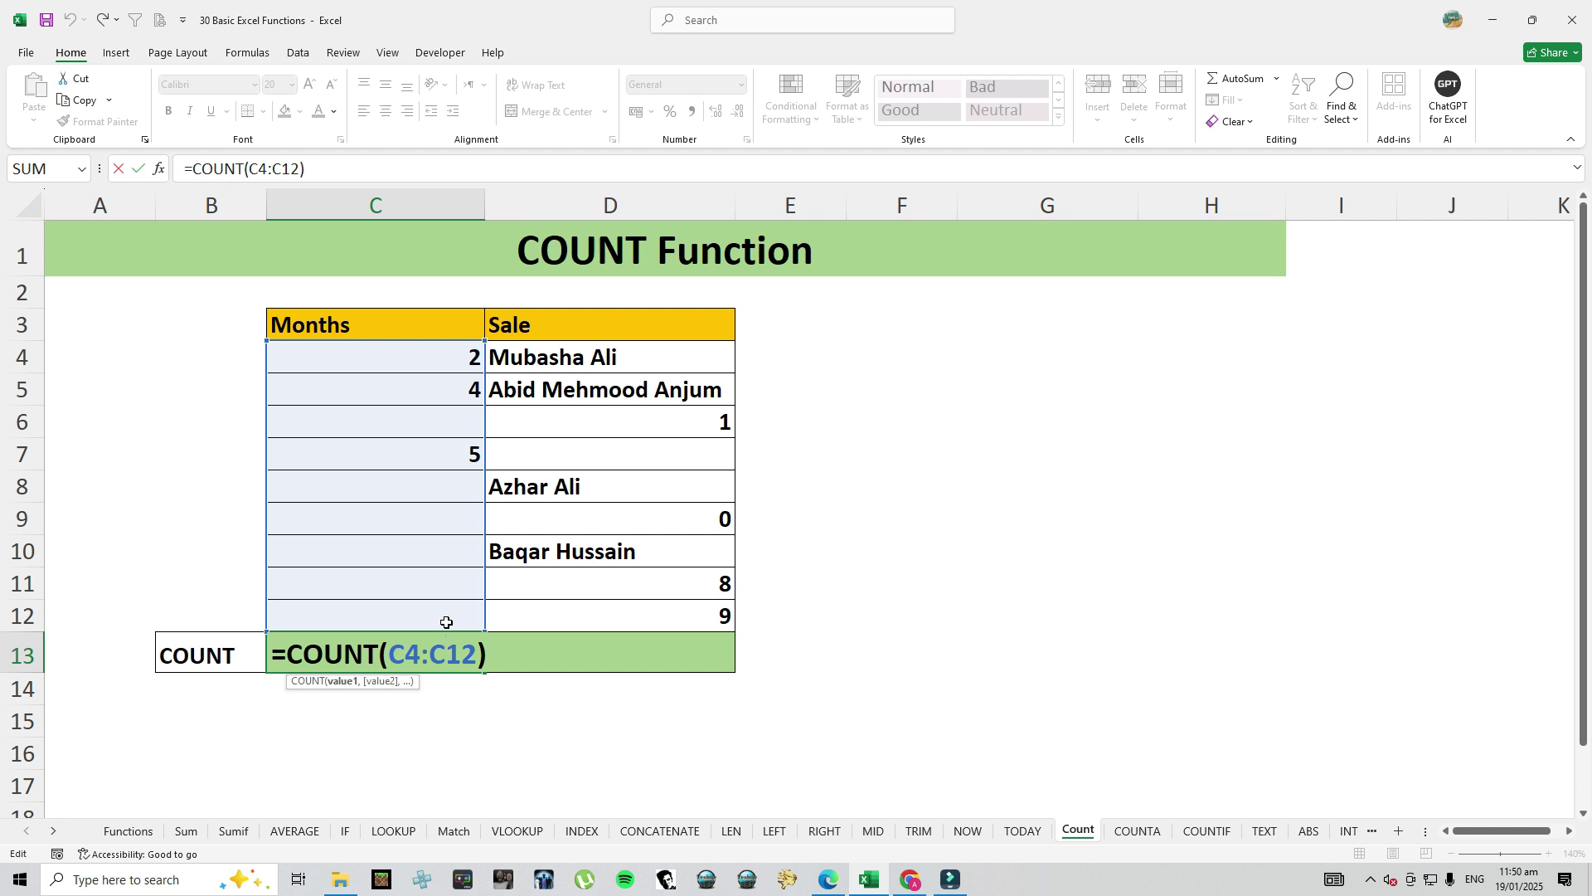
{"action": "key", "text": "Return"}
{"action": "left_click", "coordinate": [465, 558]}
{"action": "left_click", "coordinate": [452, 487]}
{"action": "left_click", "coordinate": [447, 514]}
{"action": "left_click", "coordinate": [436, 563]}
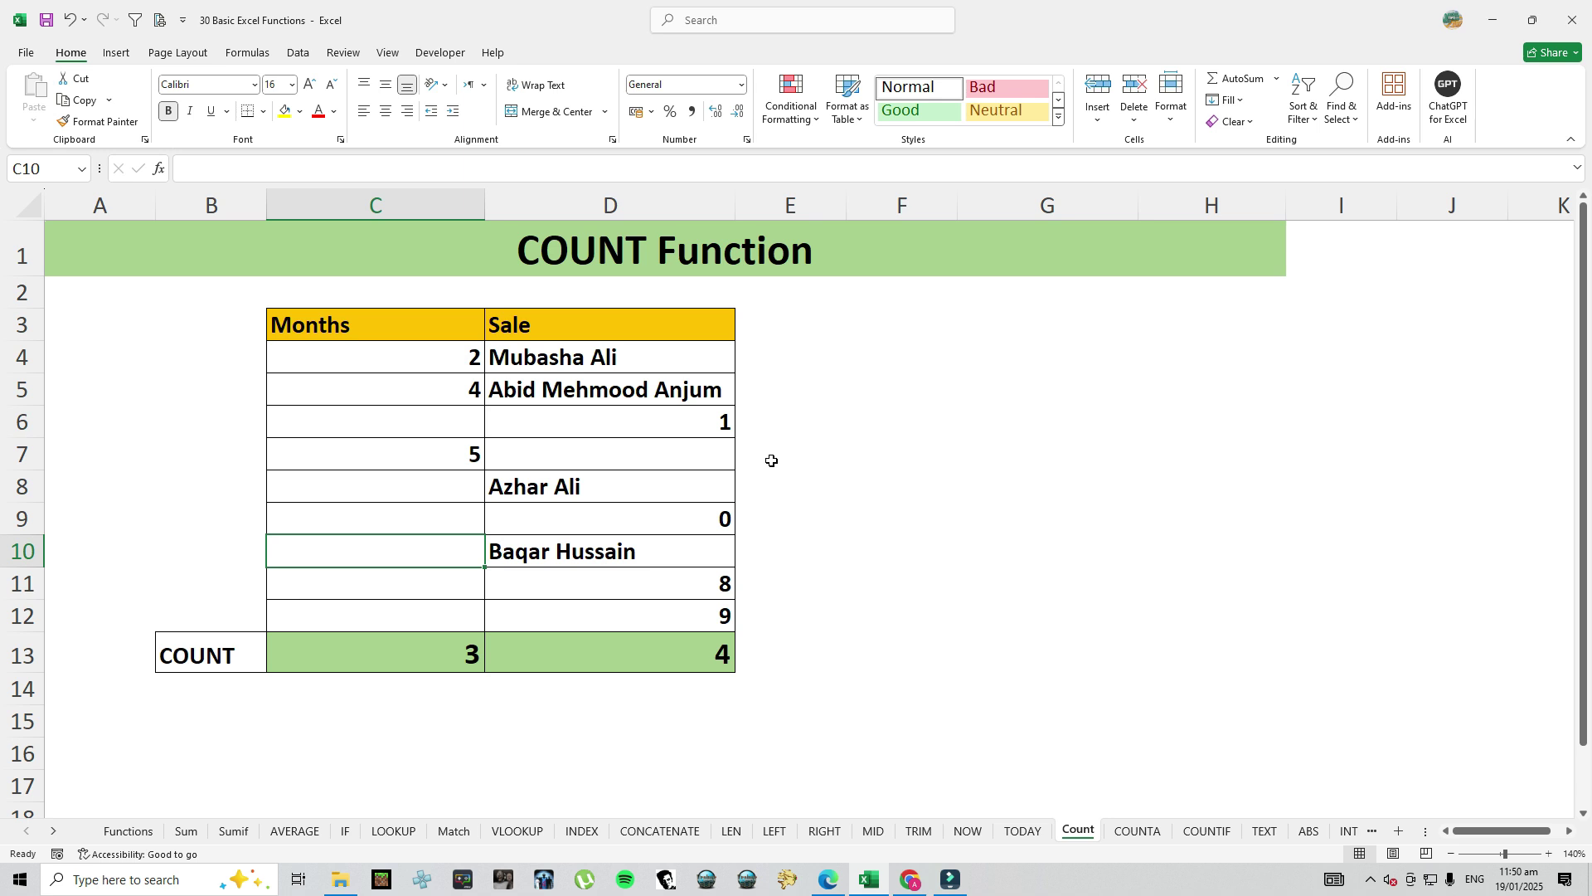
On the COUNTA sheet, check the C13 formula and re-enter it as a COUNTA of the Months range C4:C12
{"action": "left_click", "coordinate": [1137, 829]}
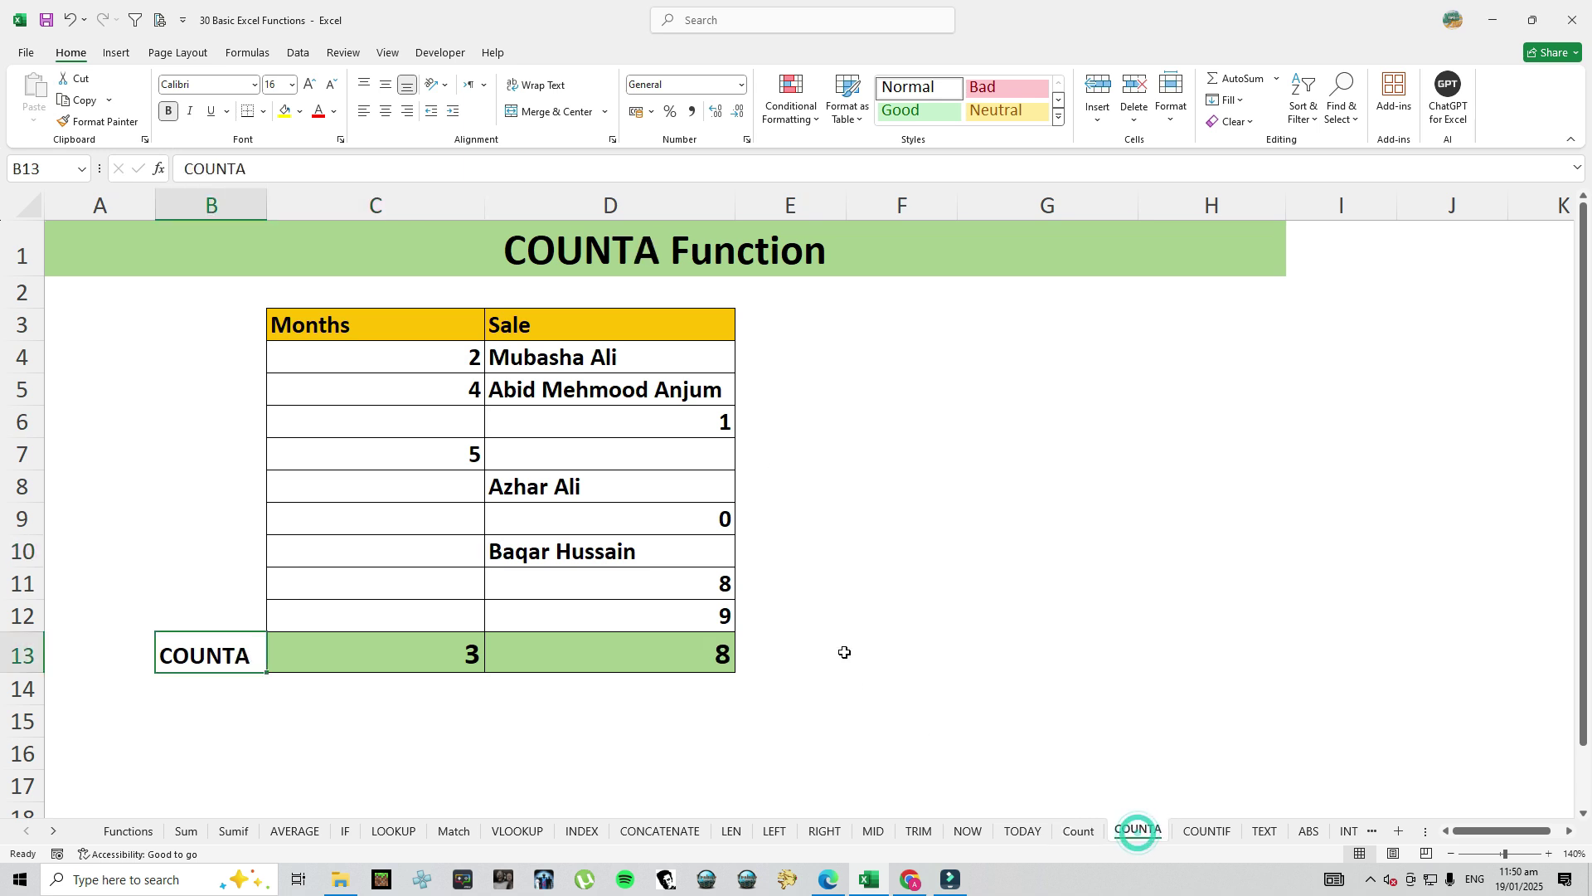
{"action": "left_click", "coordinate": [406, 660]}
{"action": "key", "text": "F2"}
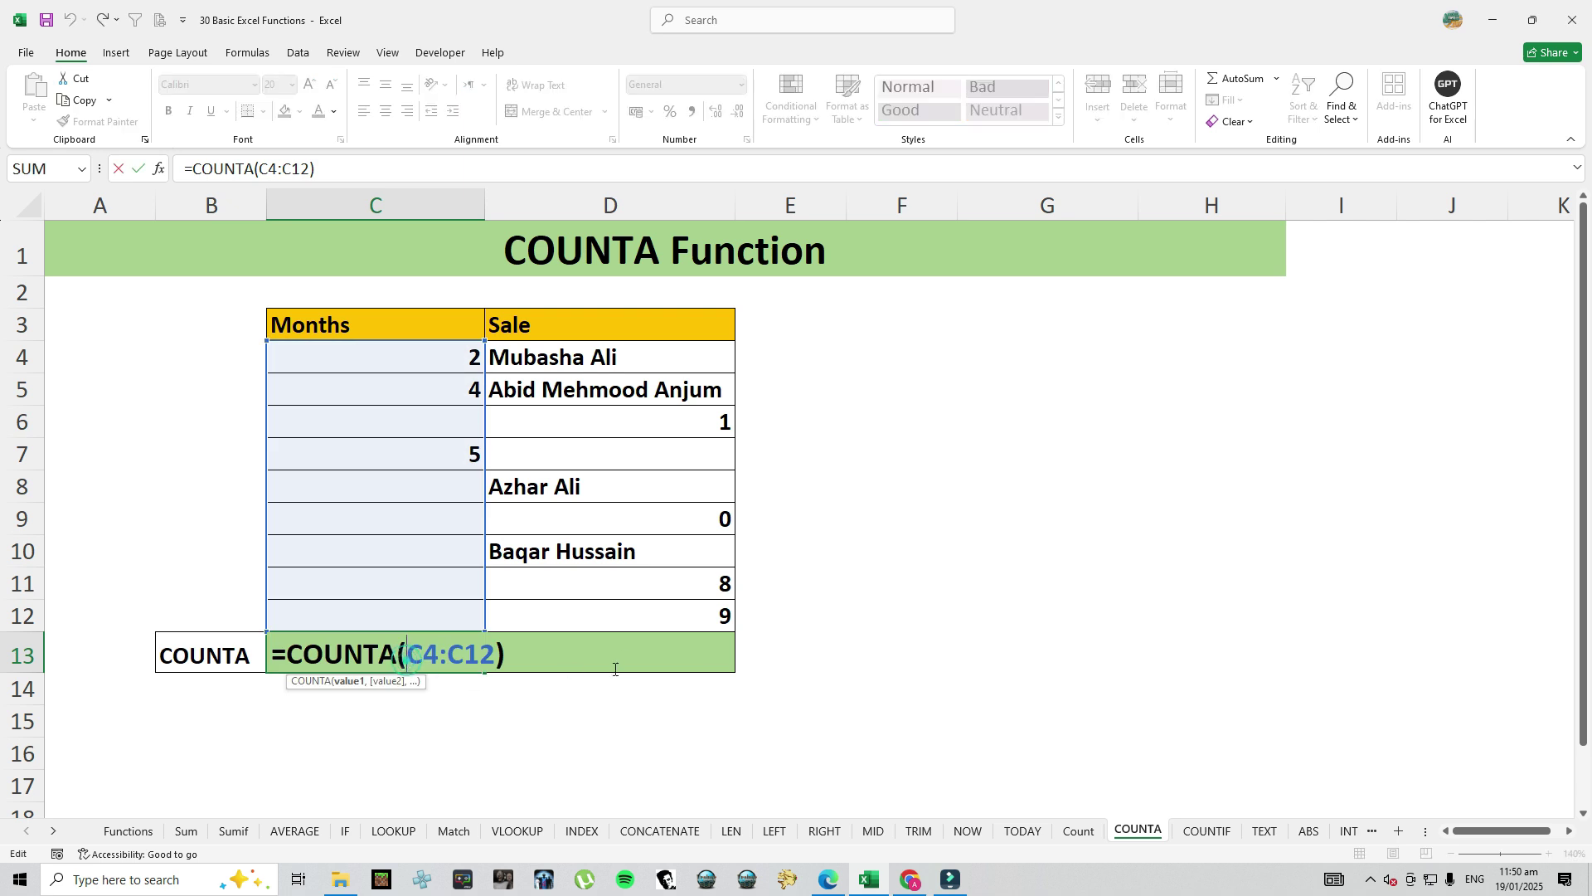
{"action": "key", "text": "ctrl+Return"}
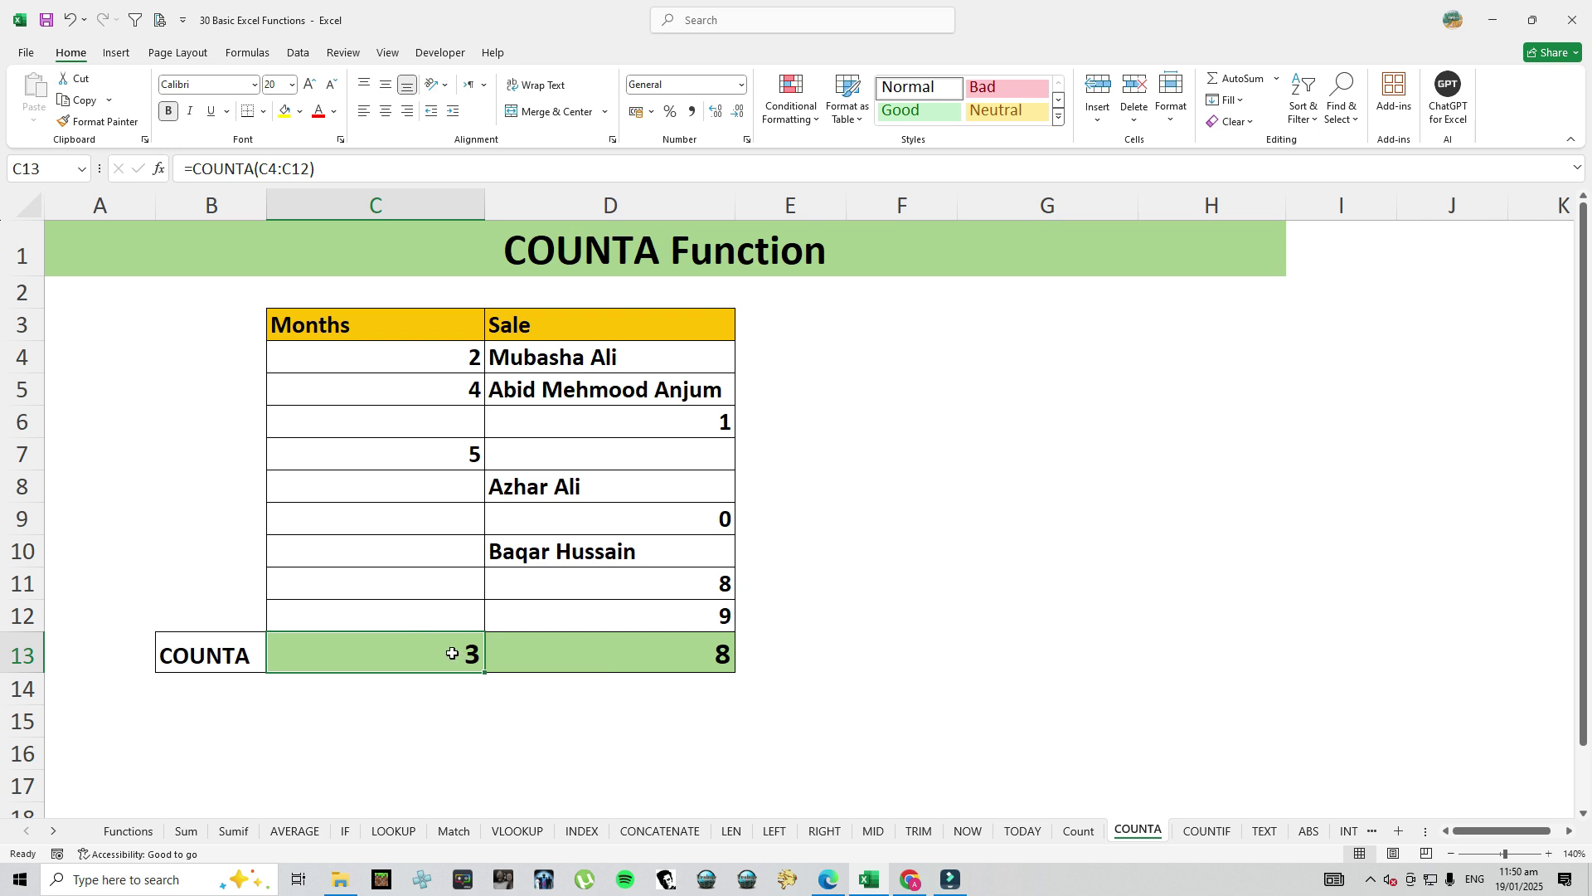
{"action": "type", "text": "=counta"}
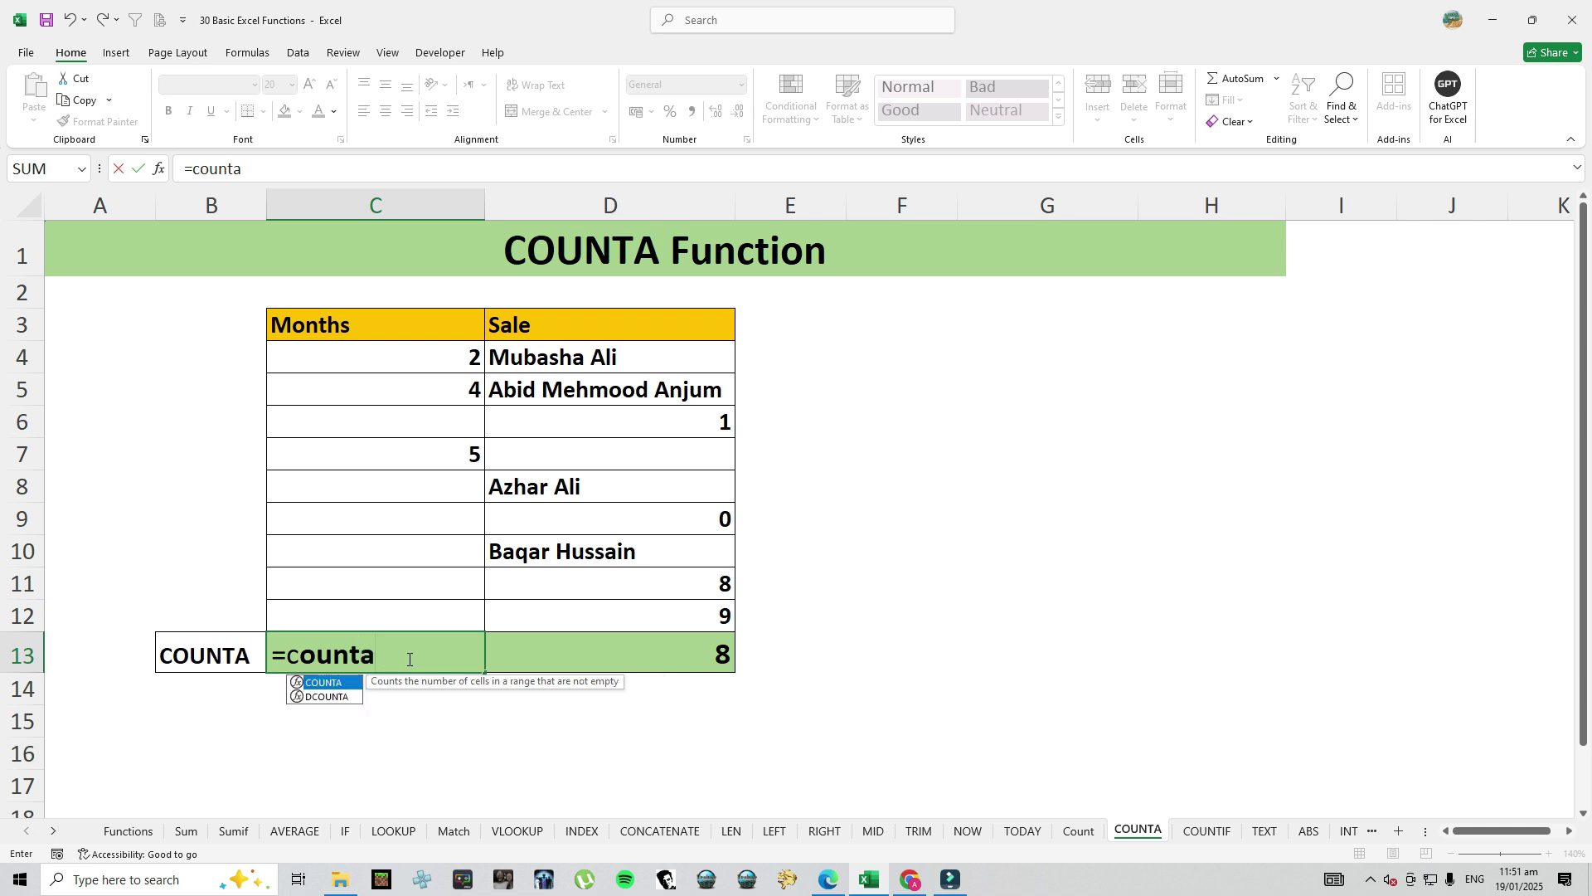
{"action": "key", "text": "Tab"}
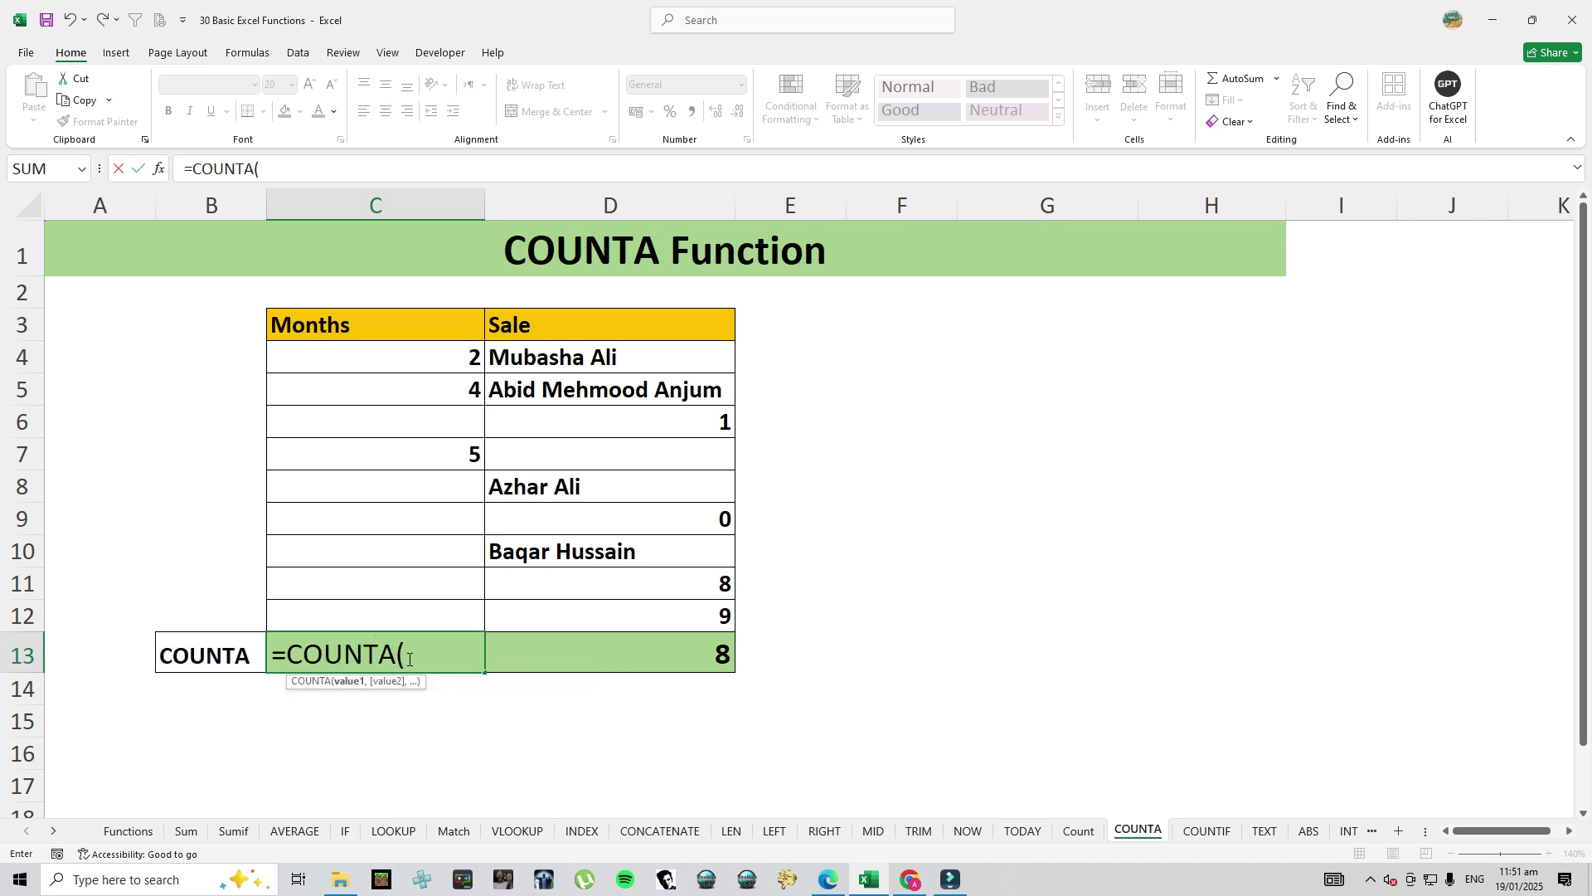
{"action": "left_click_drag", "start_coordinate": [419, 357], "coordinate": [428, 619]}
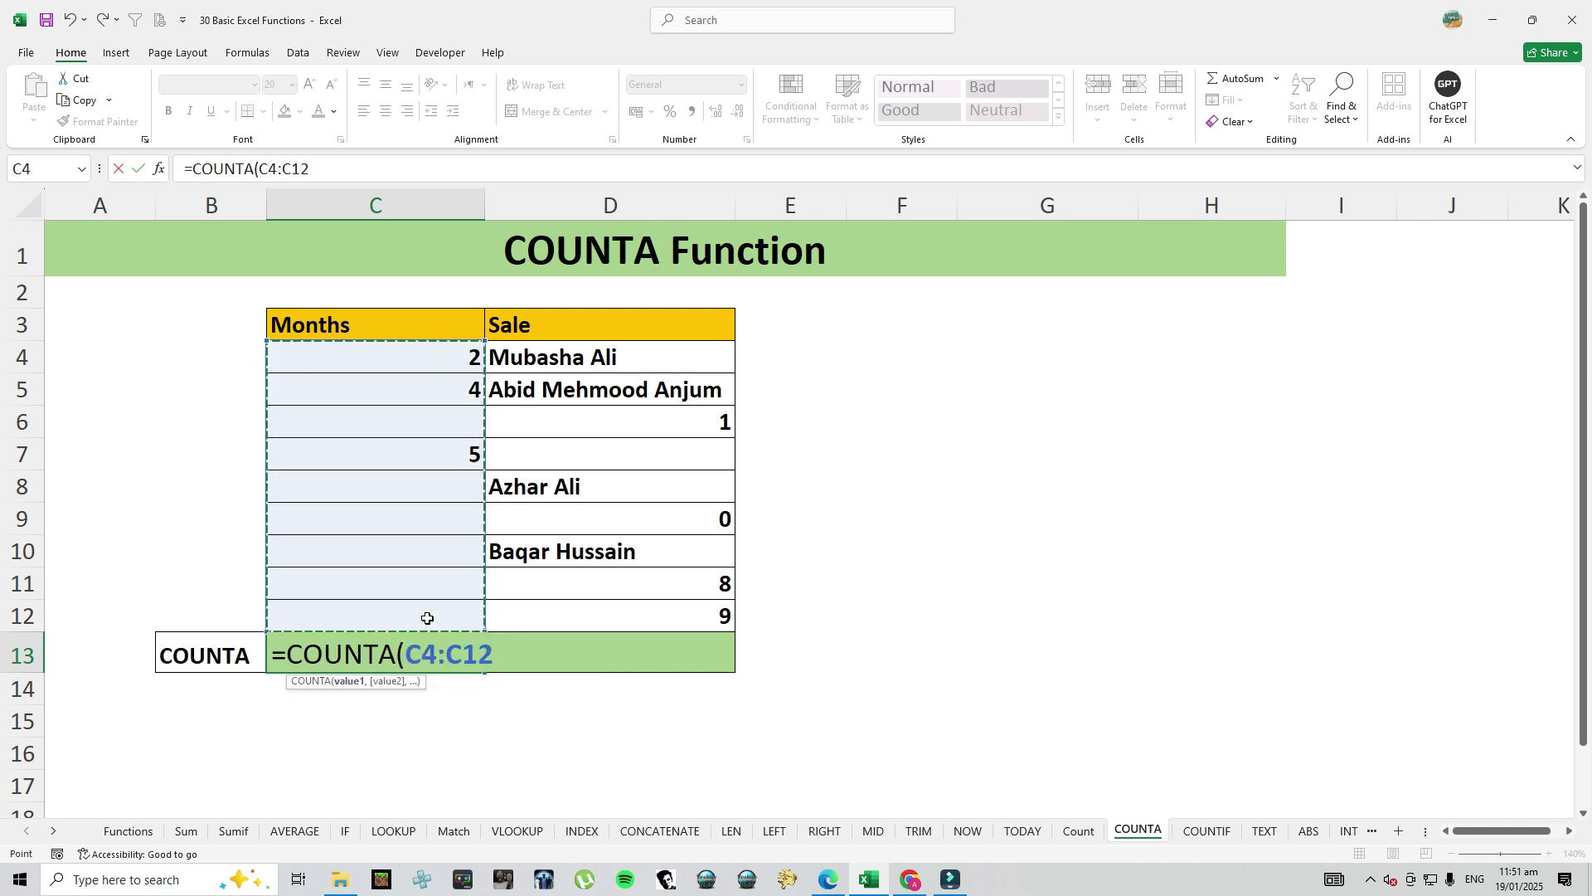
{"action": "key", "text": "Return"}
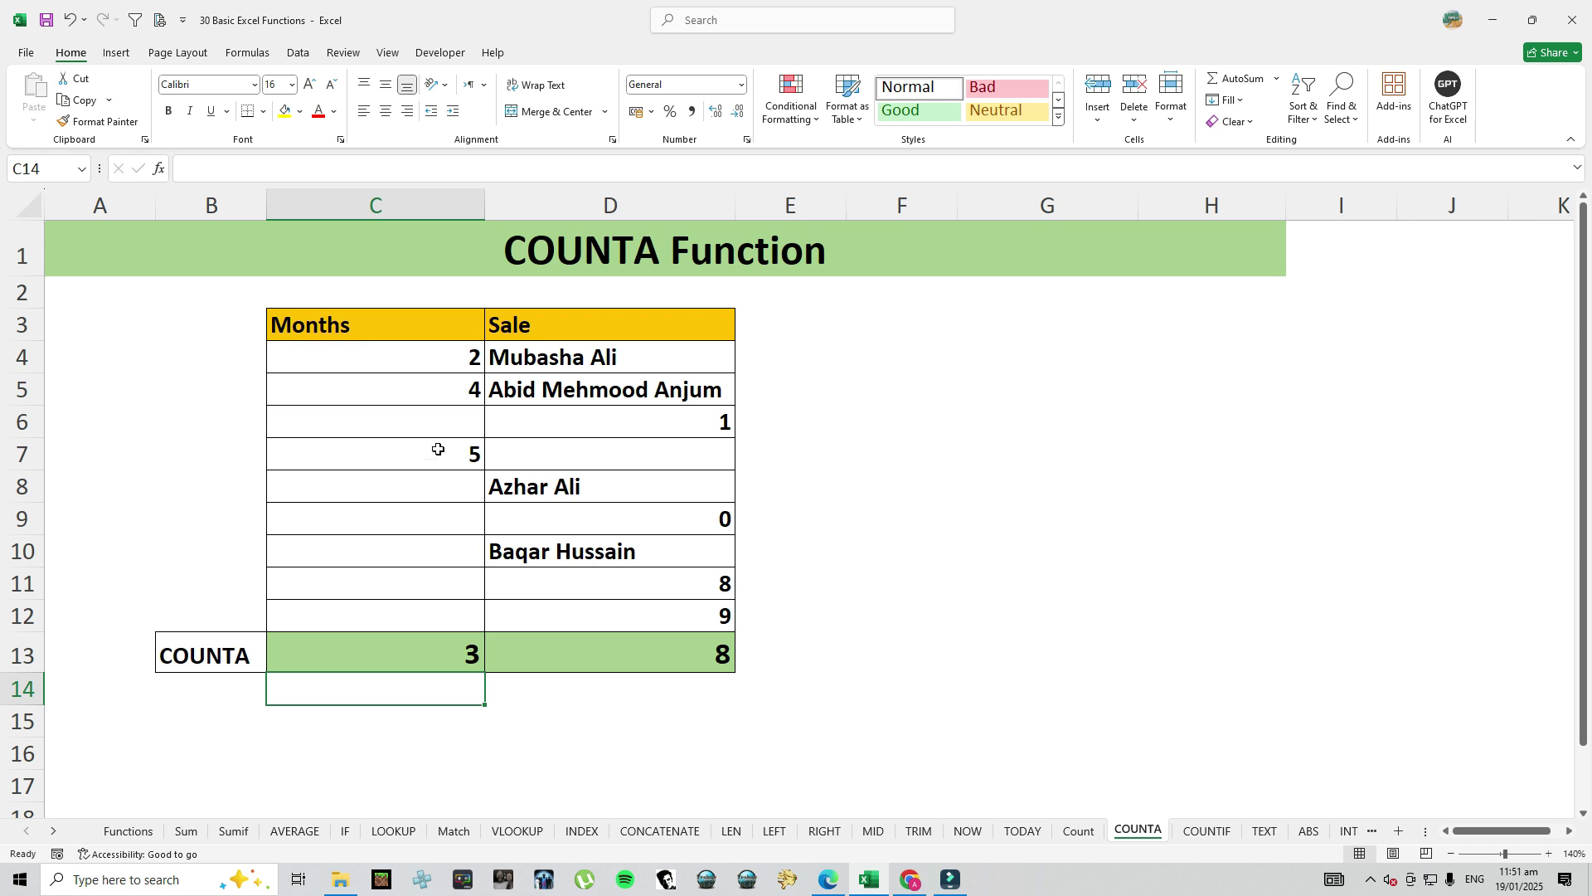
Fill two blank Months cells with symbols: a period in C8 and @ in C9
{"action": "left_click", "coordinate": [431, 493]}
{"action": "type", "text": "."}
{"action": "key", "text": "Return"}
{"action": "left_click", "coordinate": [431, 491]}
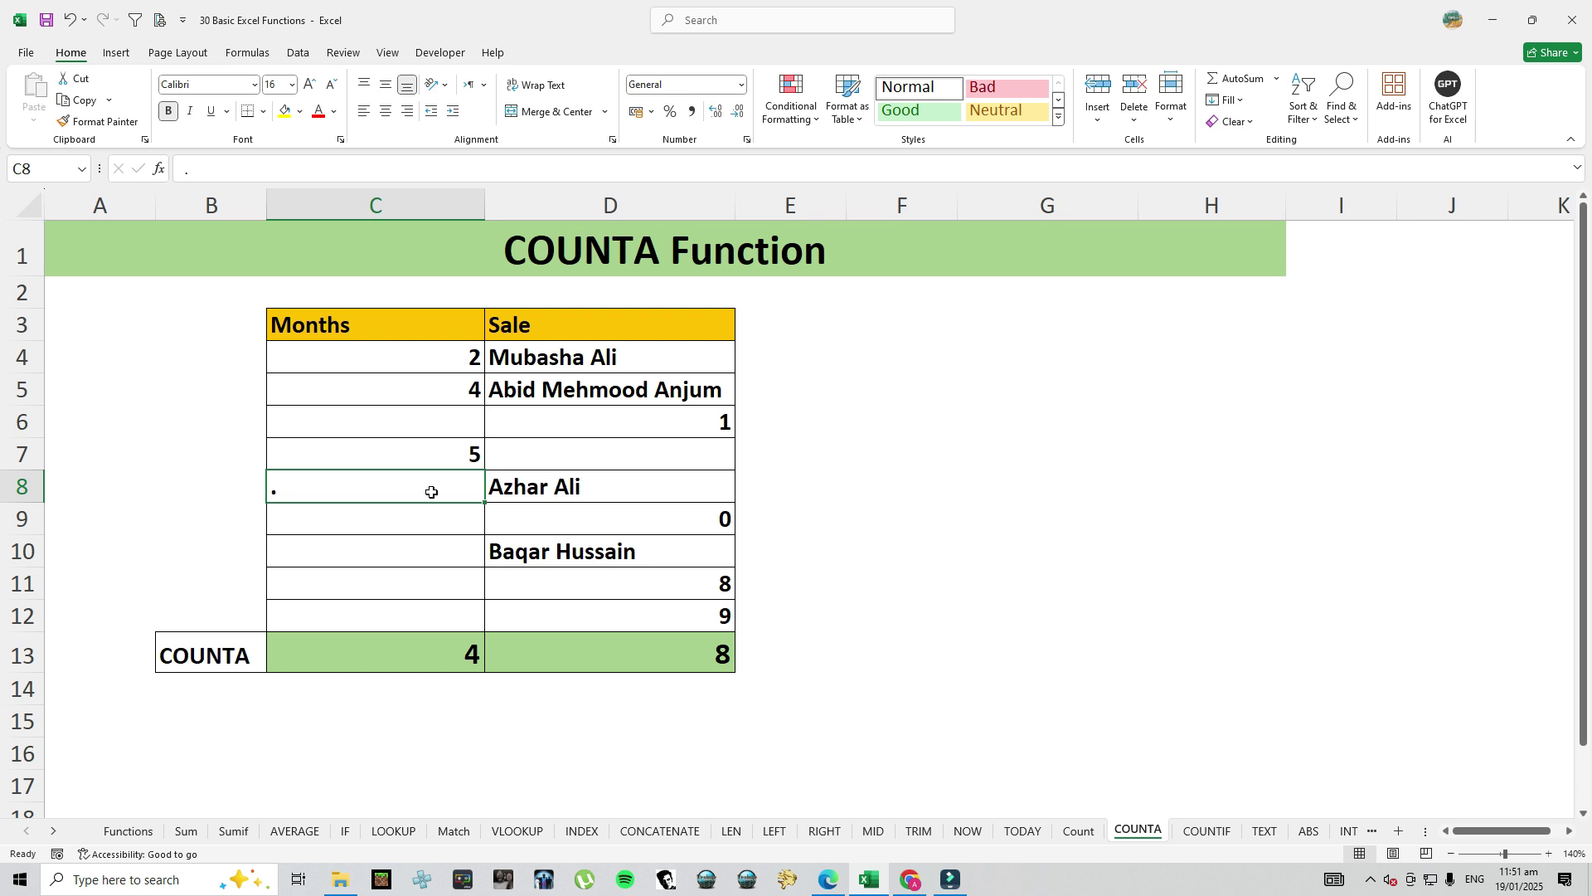
{"action": "key", "text": "Return"}
{"action": "type", "text": "@"}
{"action": "key", "text": "Return"}
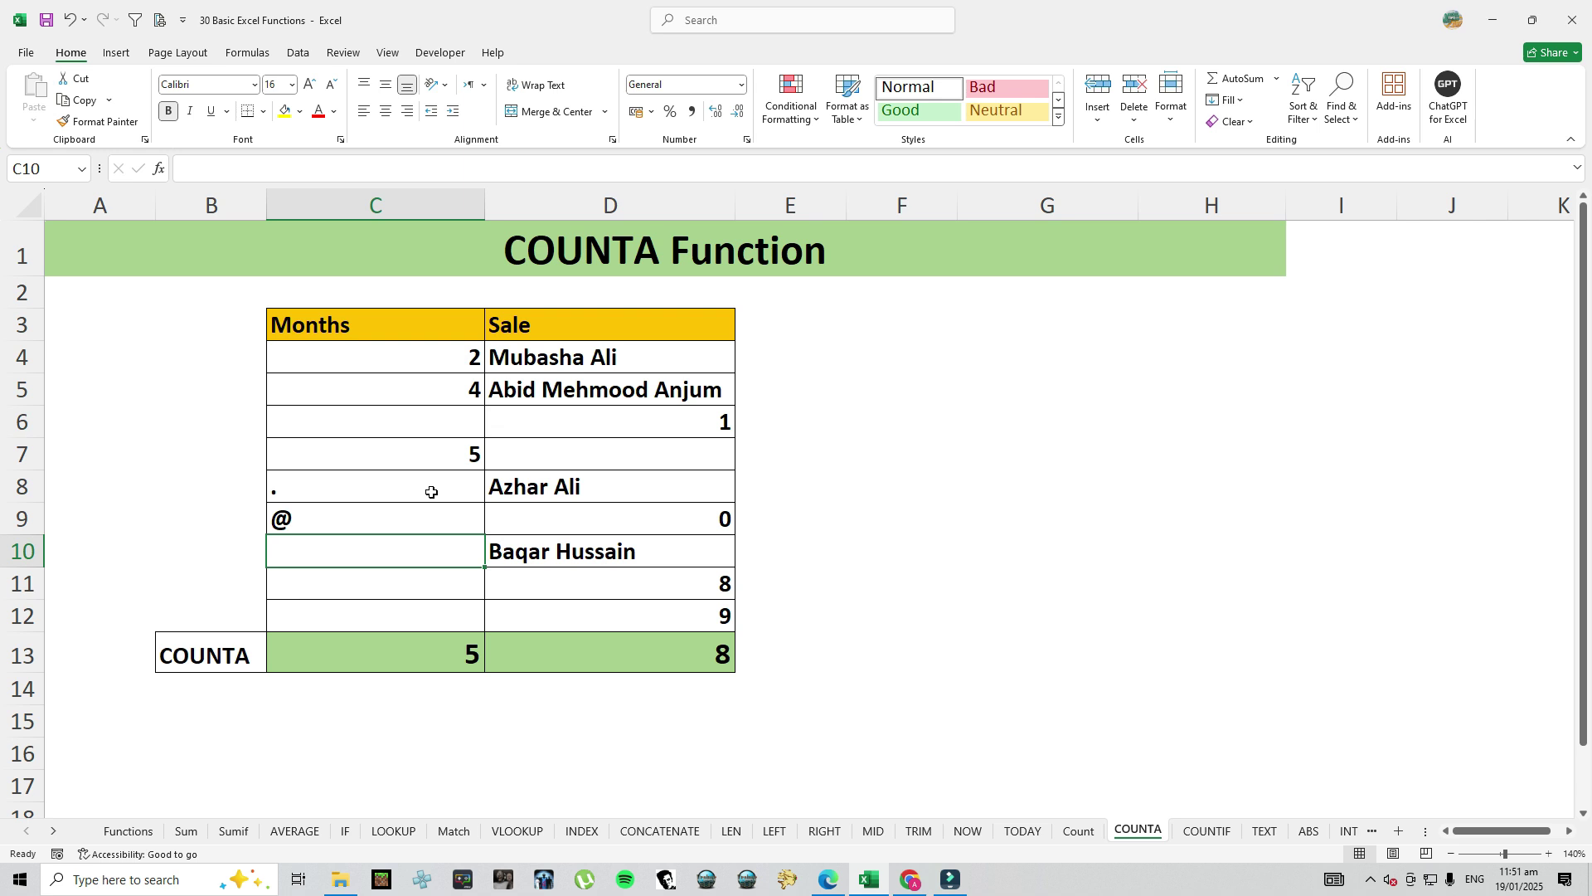
Examine the range of the D13 COUNTA formula and the text and number entries in the Sale column
{"action": "left_click", "coordinate": [675, 649]}
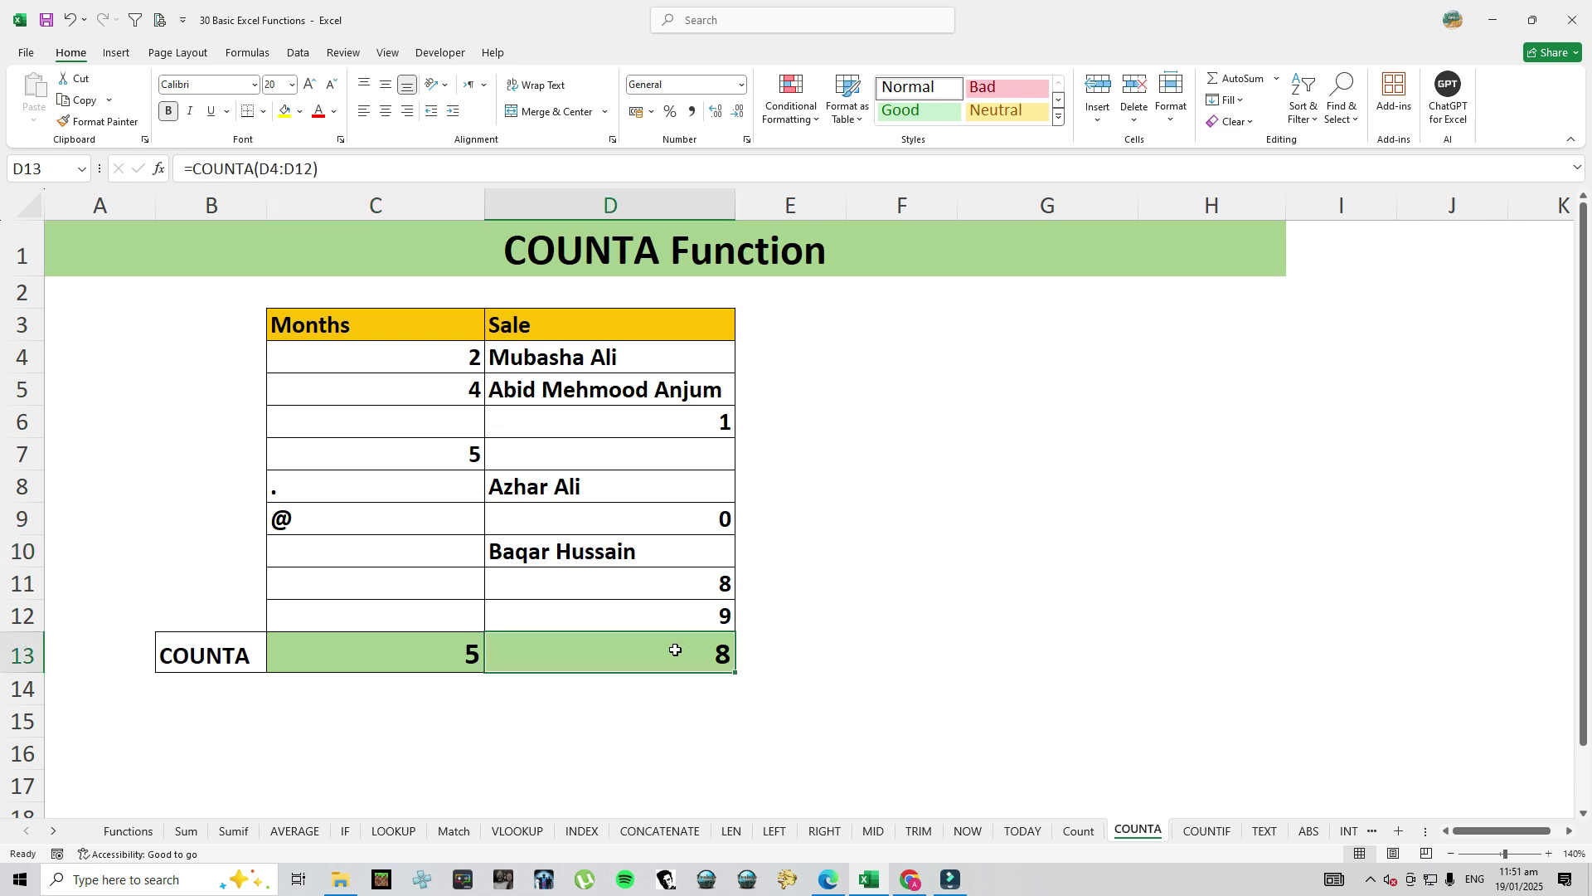
{"action": "double_click", "coordinate": [675, 650]}
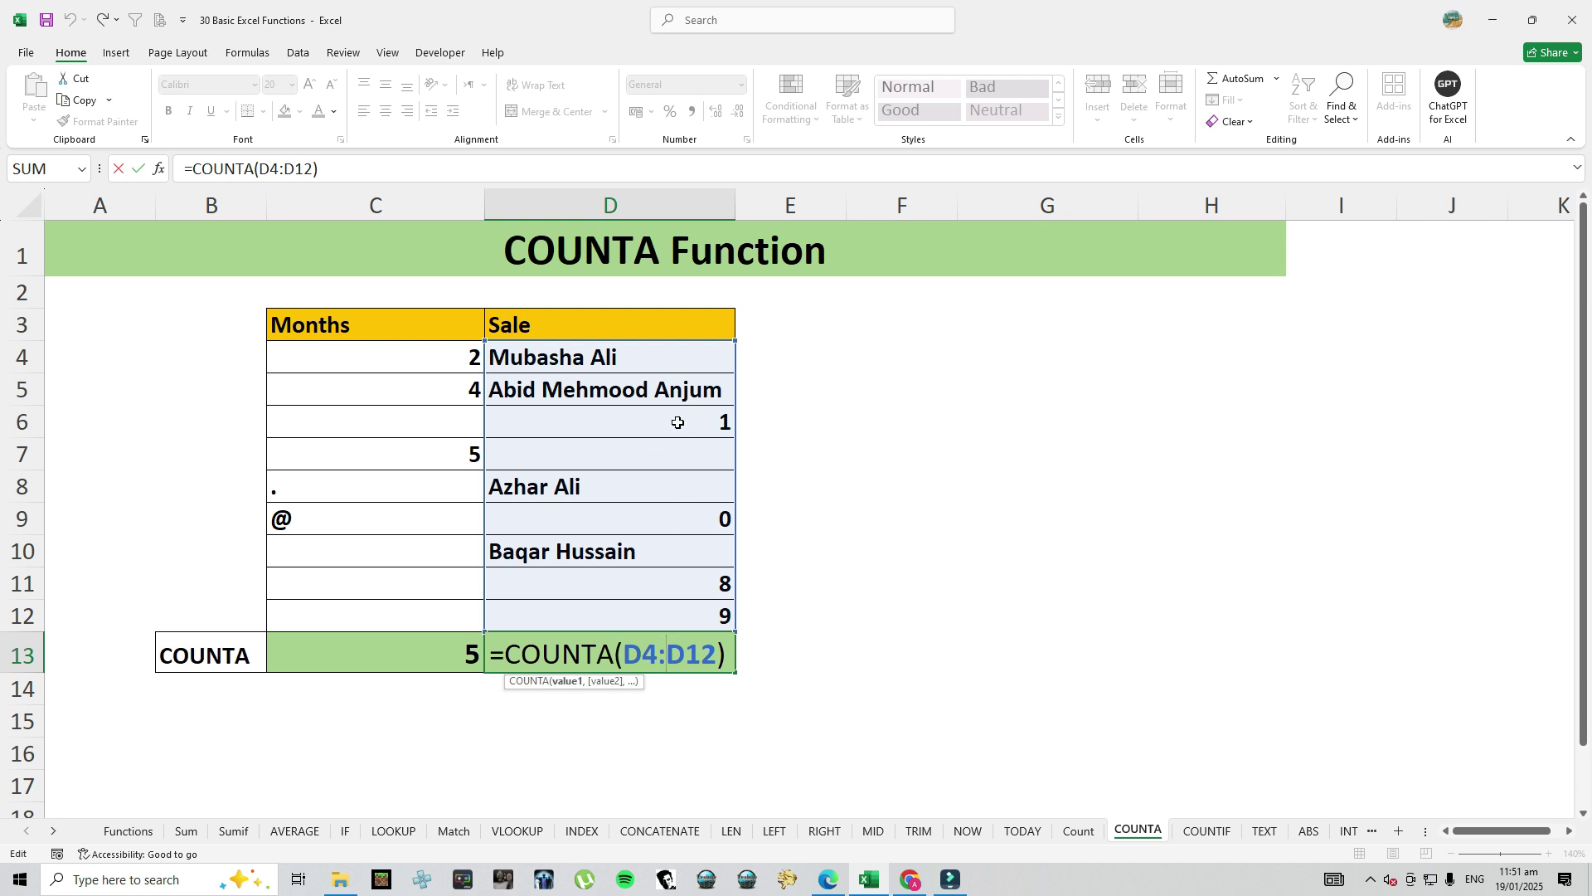
{"action": "key", "text": "ctrl+Return"}
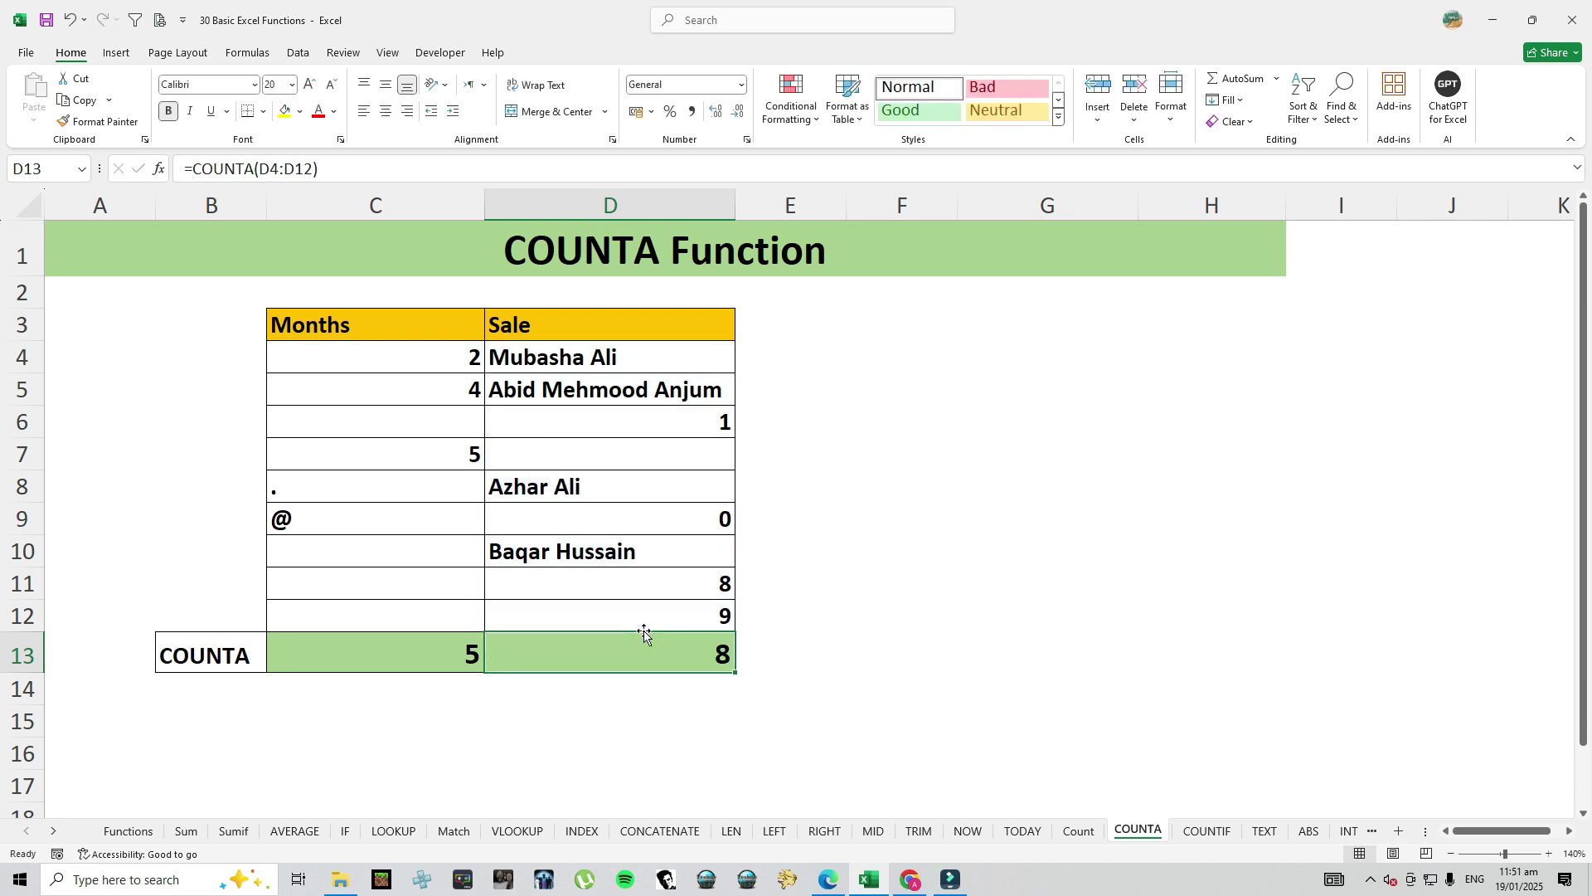
{"action": "left_click", "coordinate": [633, 356]}
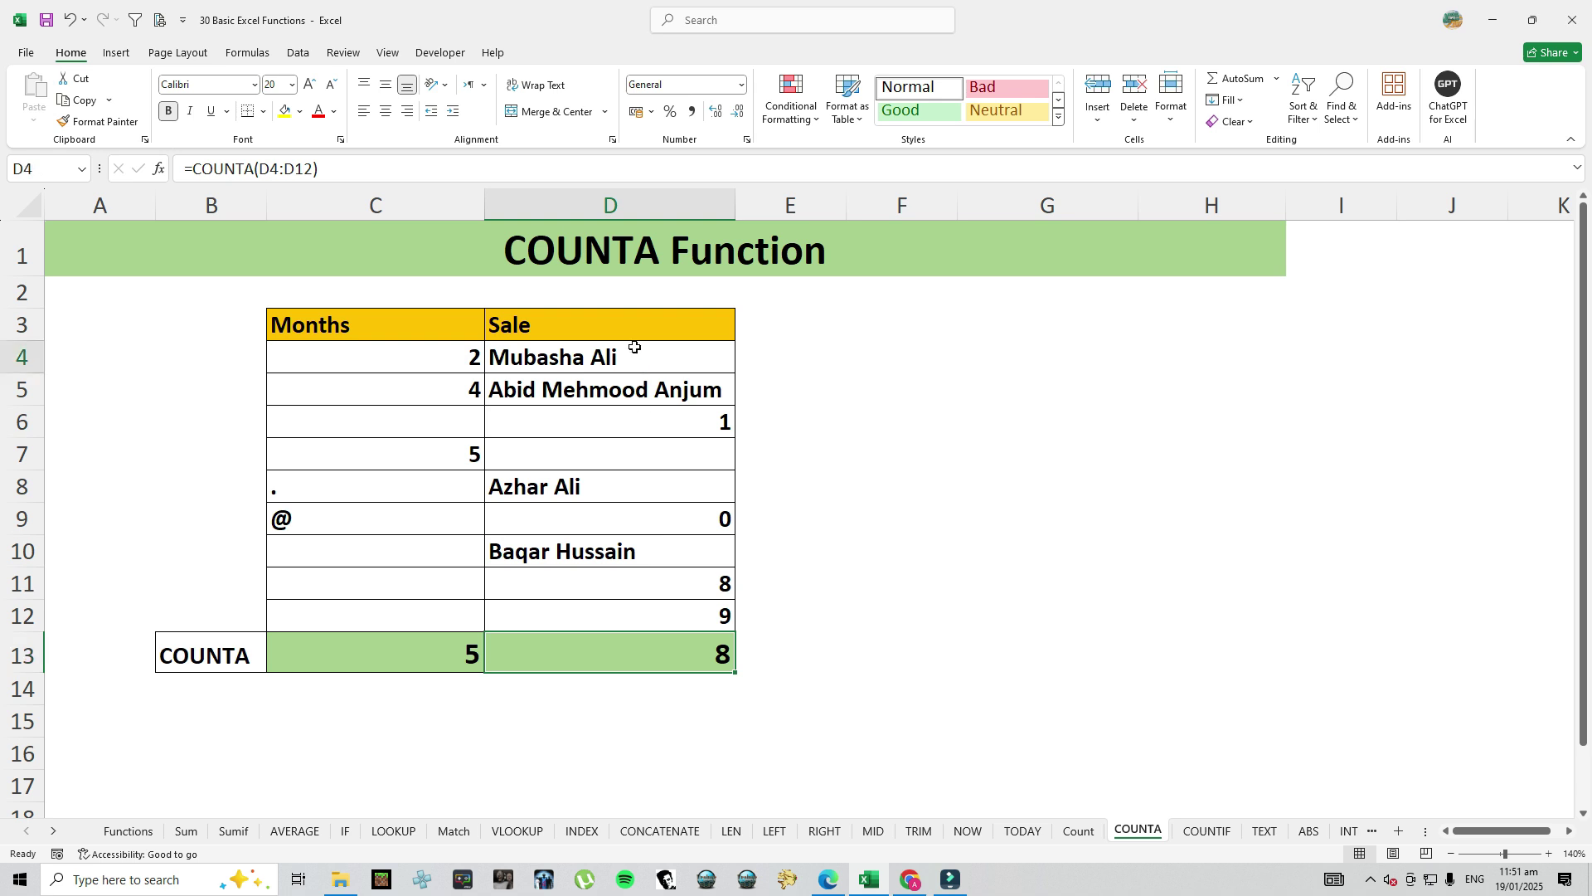
{"action": "left_click", "coordinate": [636, 421]}
{"action": "left_click", "coordinate": [636, 497]}
{"action": "left_click", "coordinate": [636, 593]}
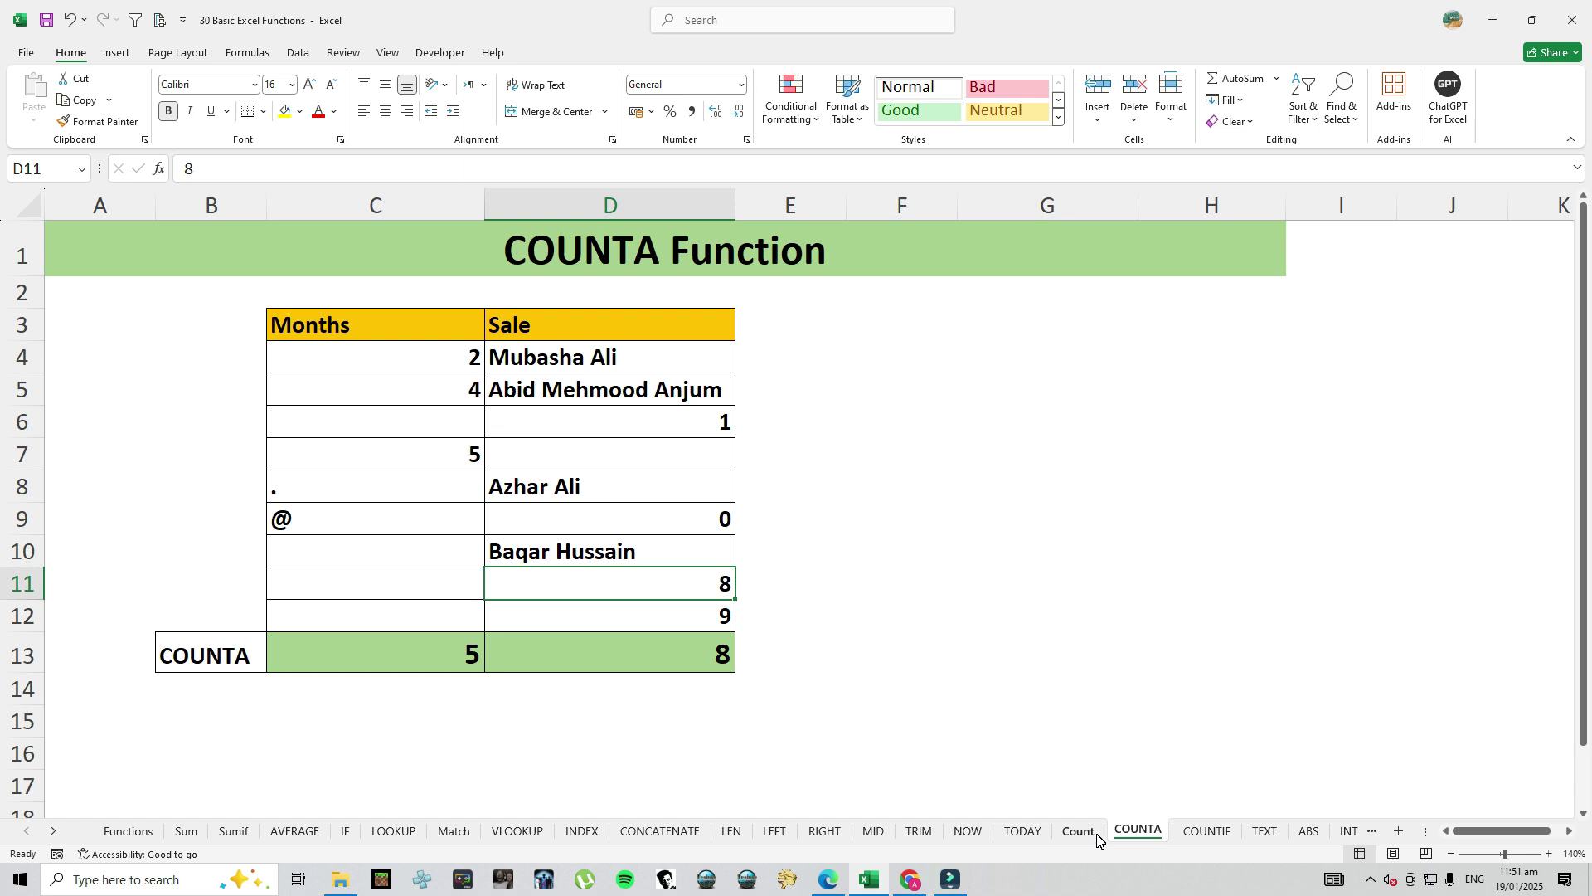
On the COUNTIF sheet, review the ranges and criteria of the COUNTIF formulas in C13 and D13
{"action": "left_click", "coordinate": [1195, 831]}
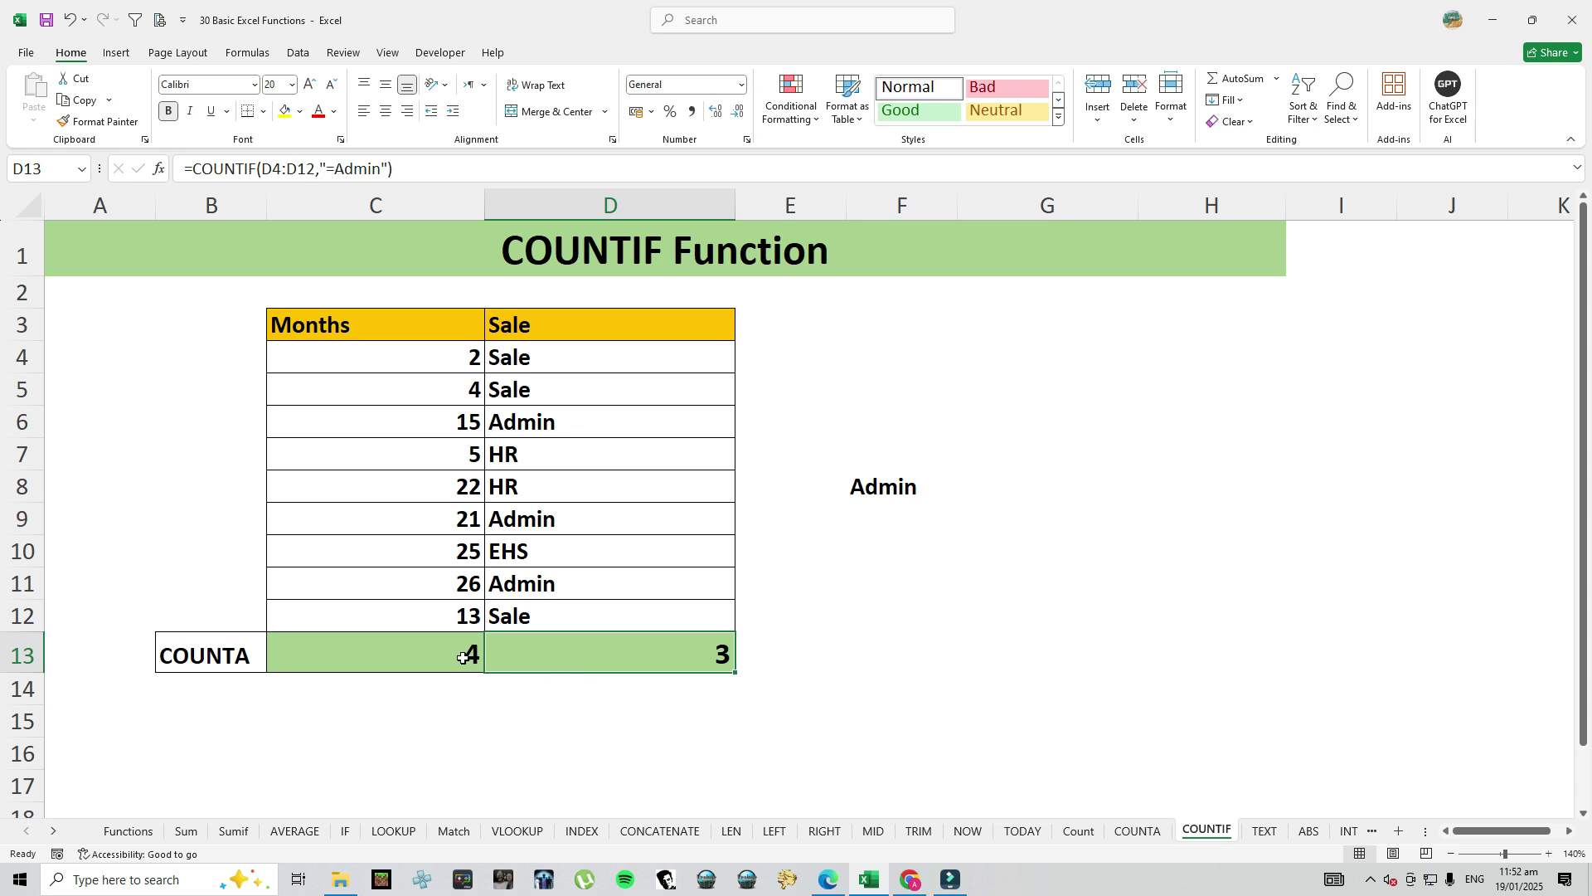
{"action": "left_click", "coordinate": [463, 657]}
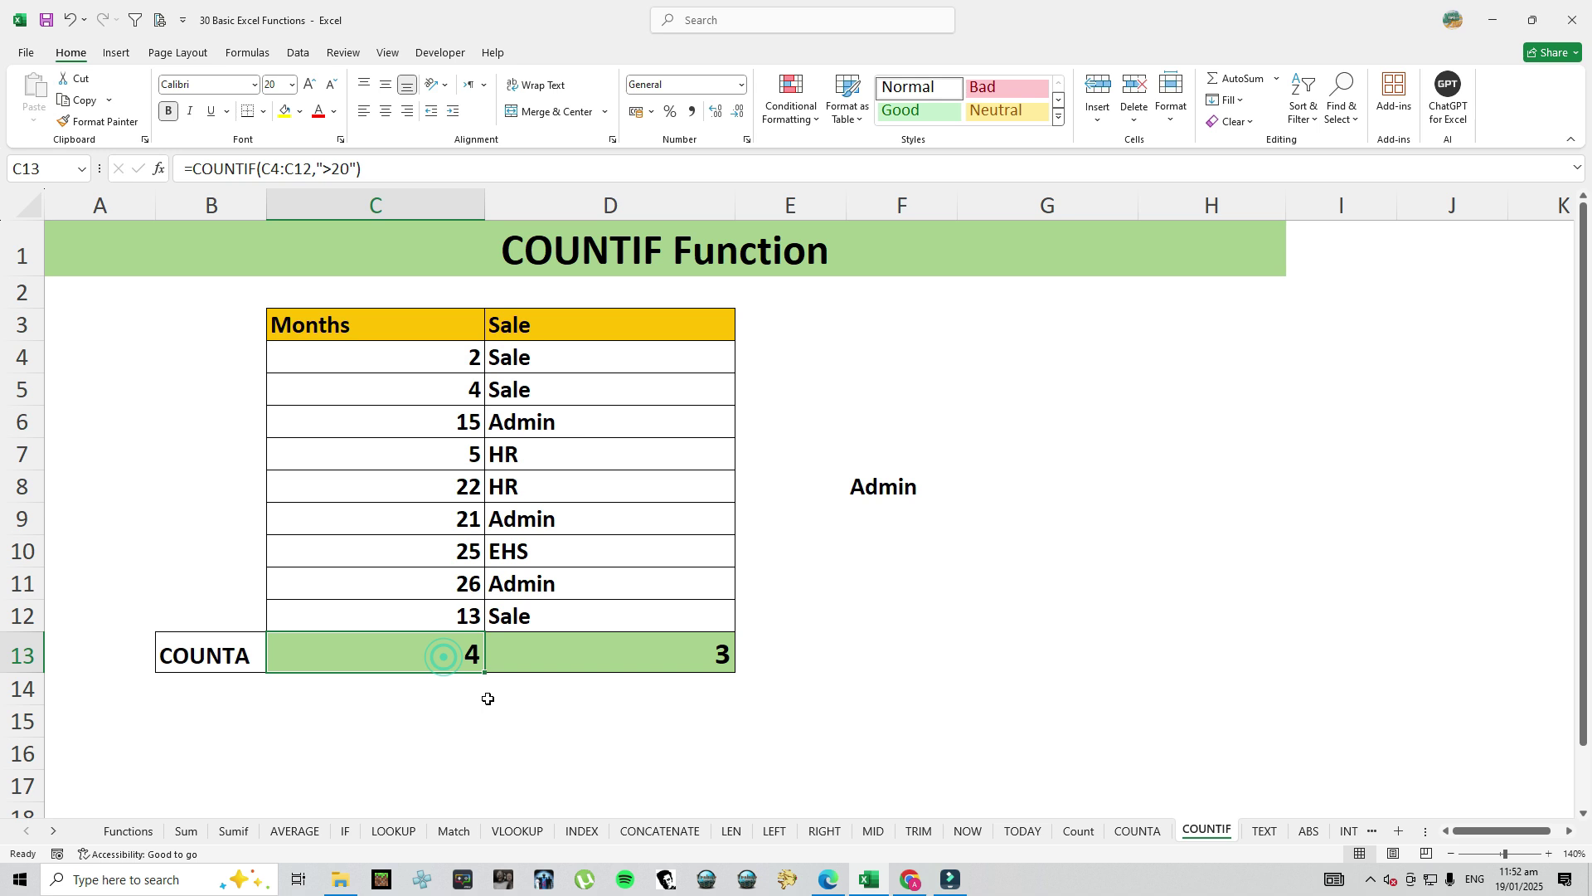
{"action": "double_click", "coordinate": [640, 658]}
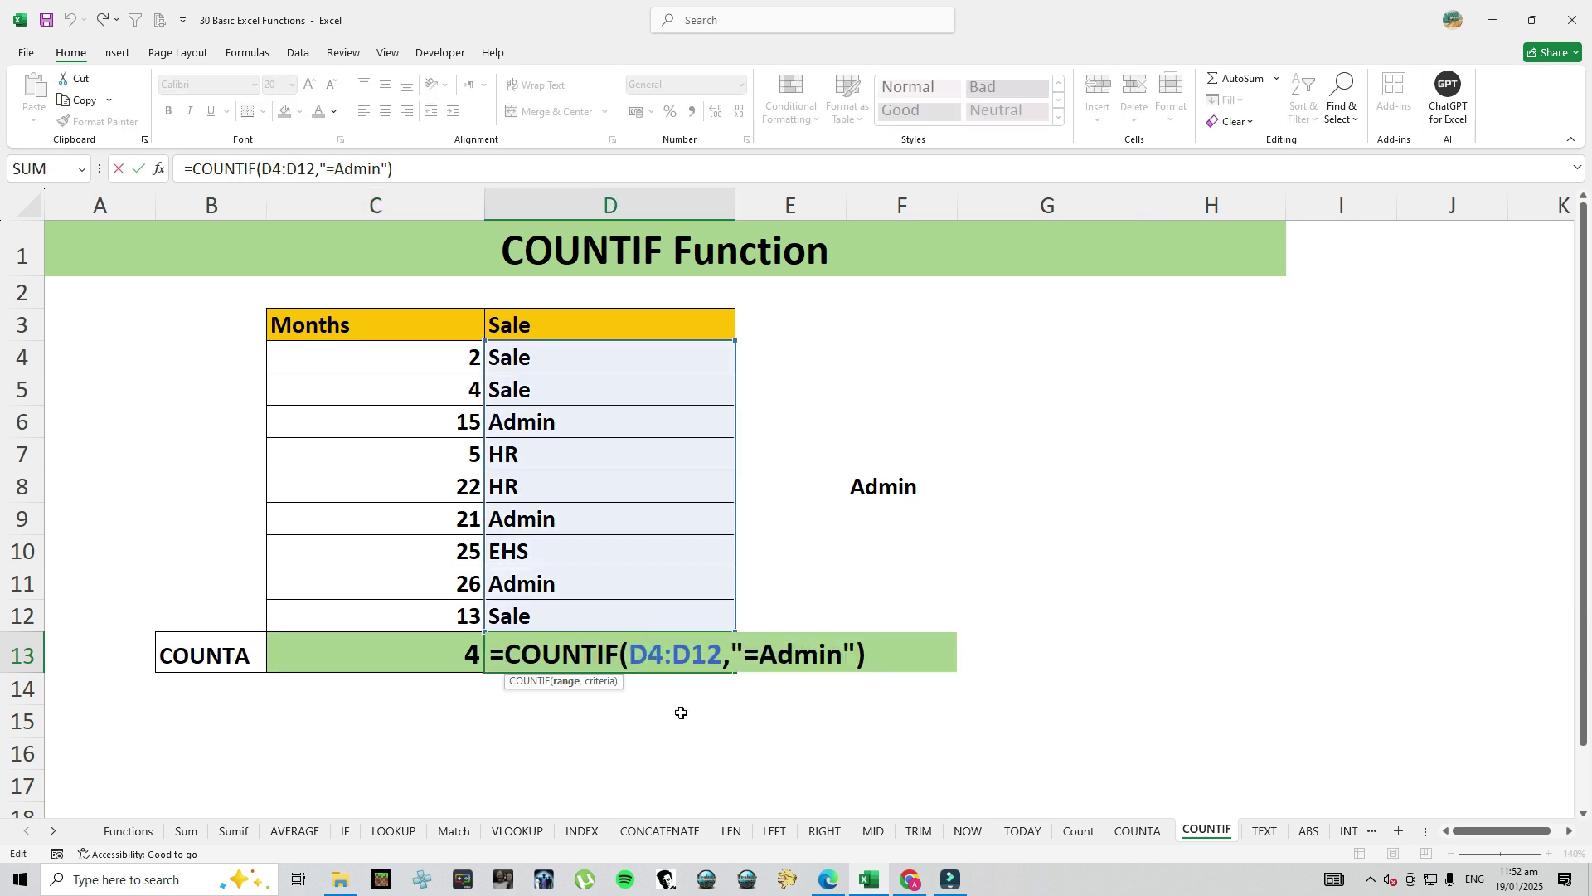
{"action": "key", "text": "Escape"}
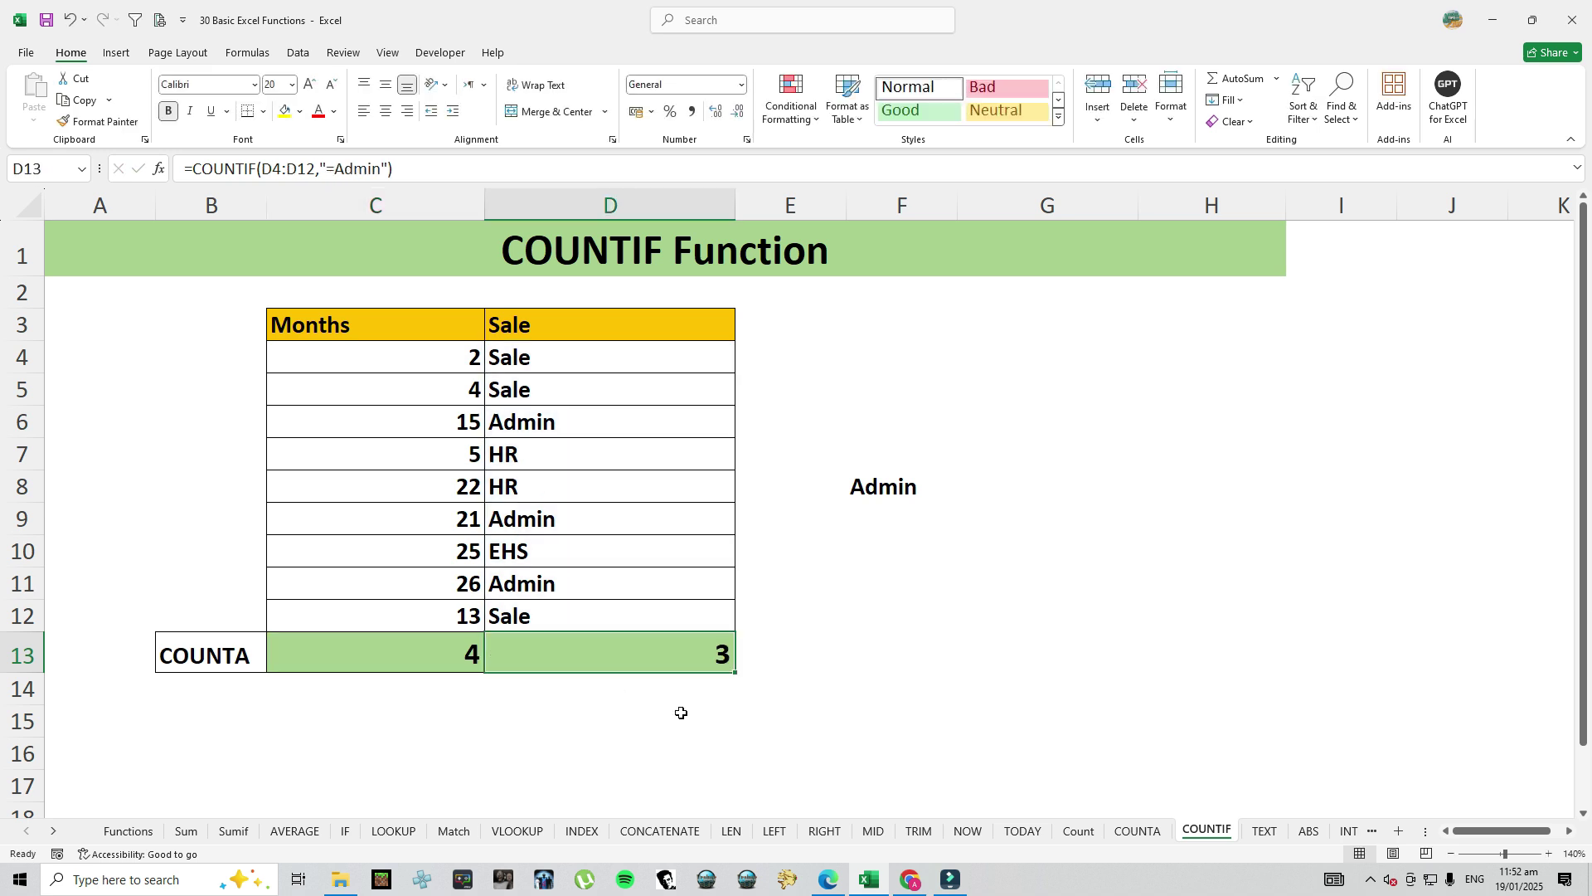
Replace the D13 formula with a COUNTIF of the Sale range D4:D12, using cell F8 as the criterion
{"action": "left_click", "coordinate": [905, 497]}
{"action": "left_click", "coordinate": [680, 657]}
{"action": "type", "text": "=cou"}
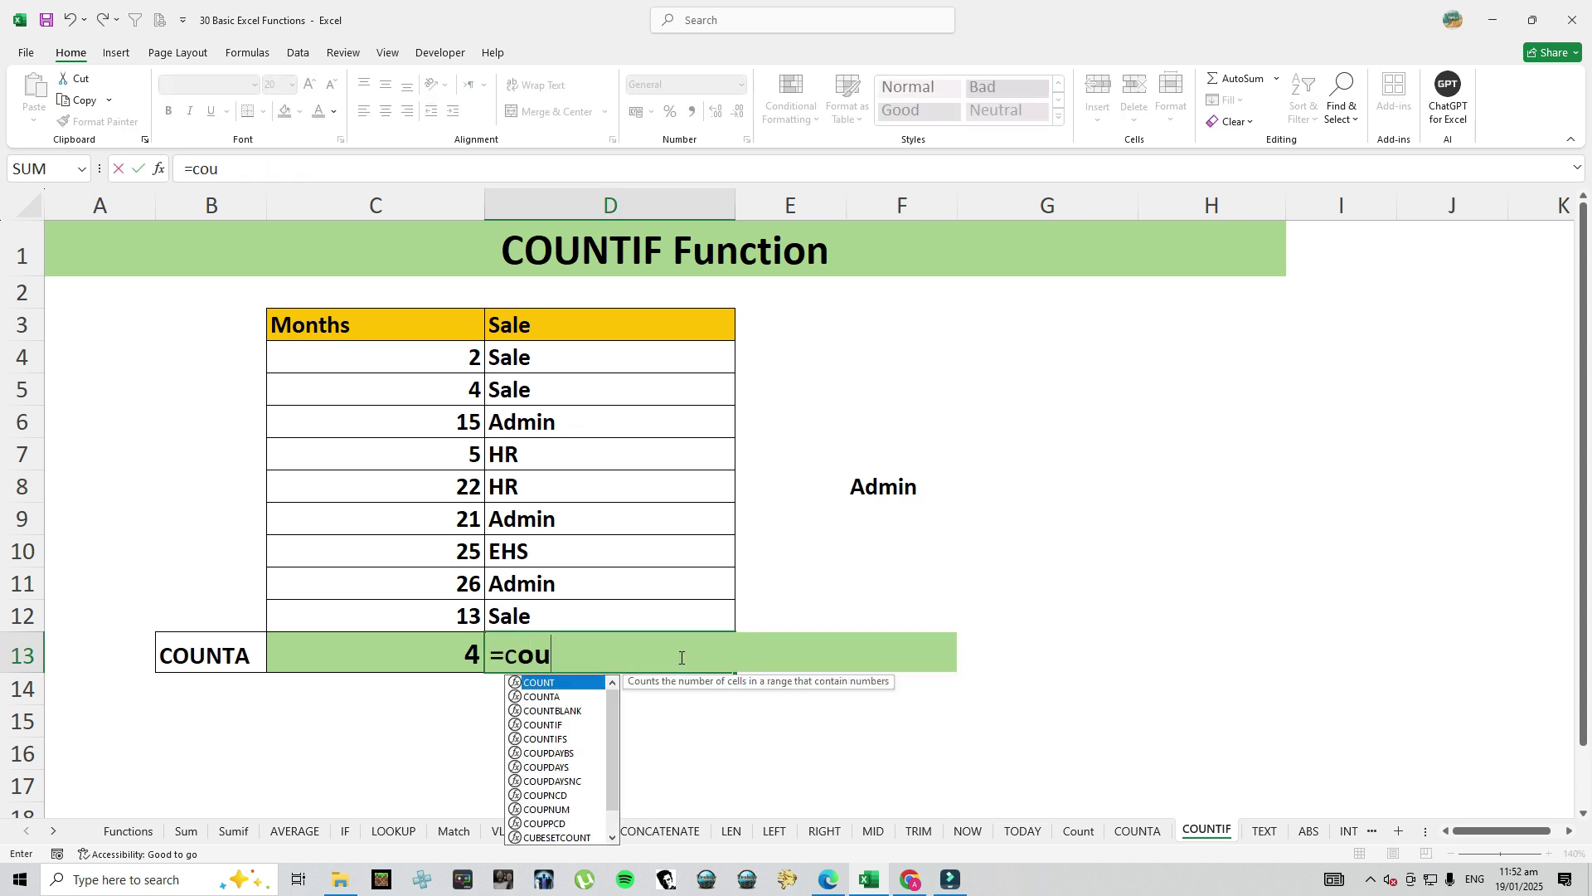
{"action": "type", "text": "ntif"}
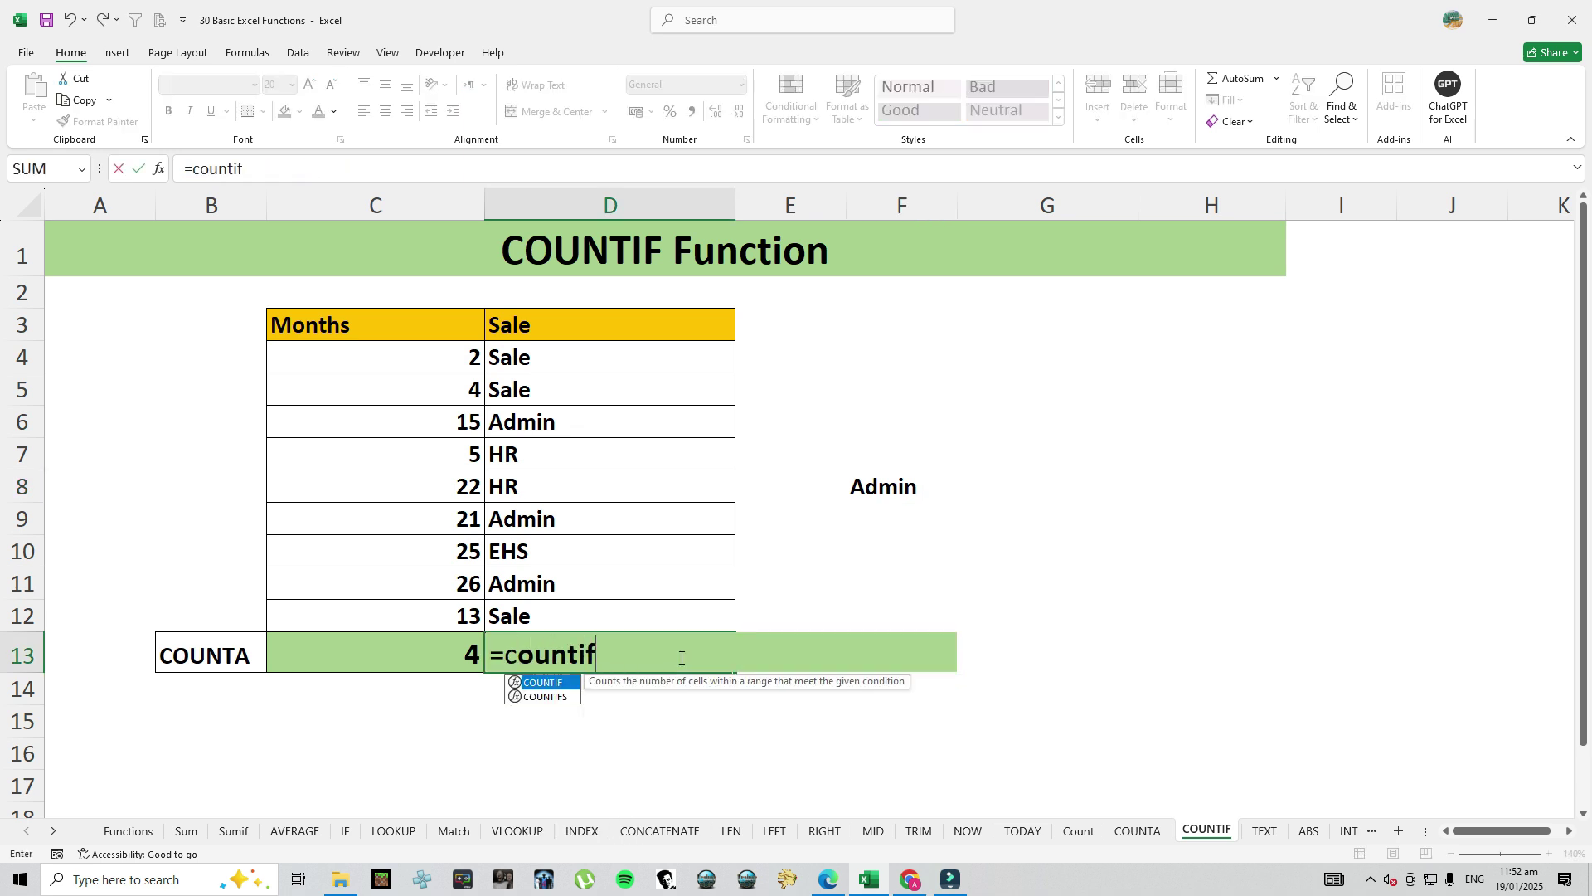
{"action": "key", "text": "Tab"}
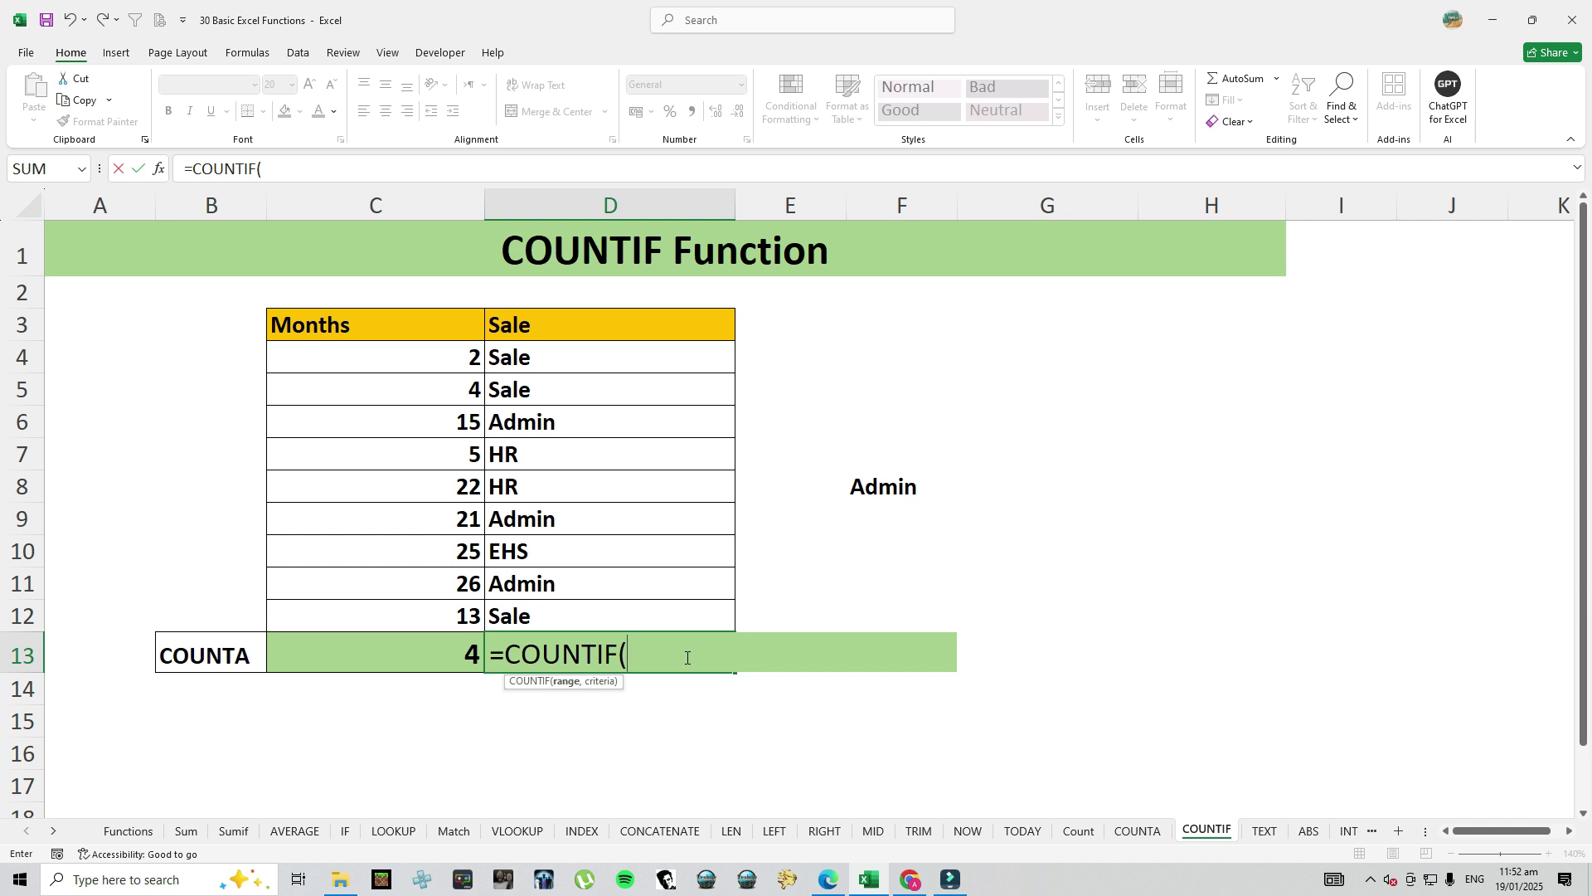
{"action": "left_click_drag", "start_coordinate": [526, 356], "coordinate": [580, 629]}
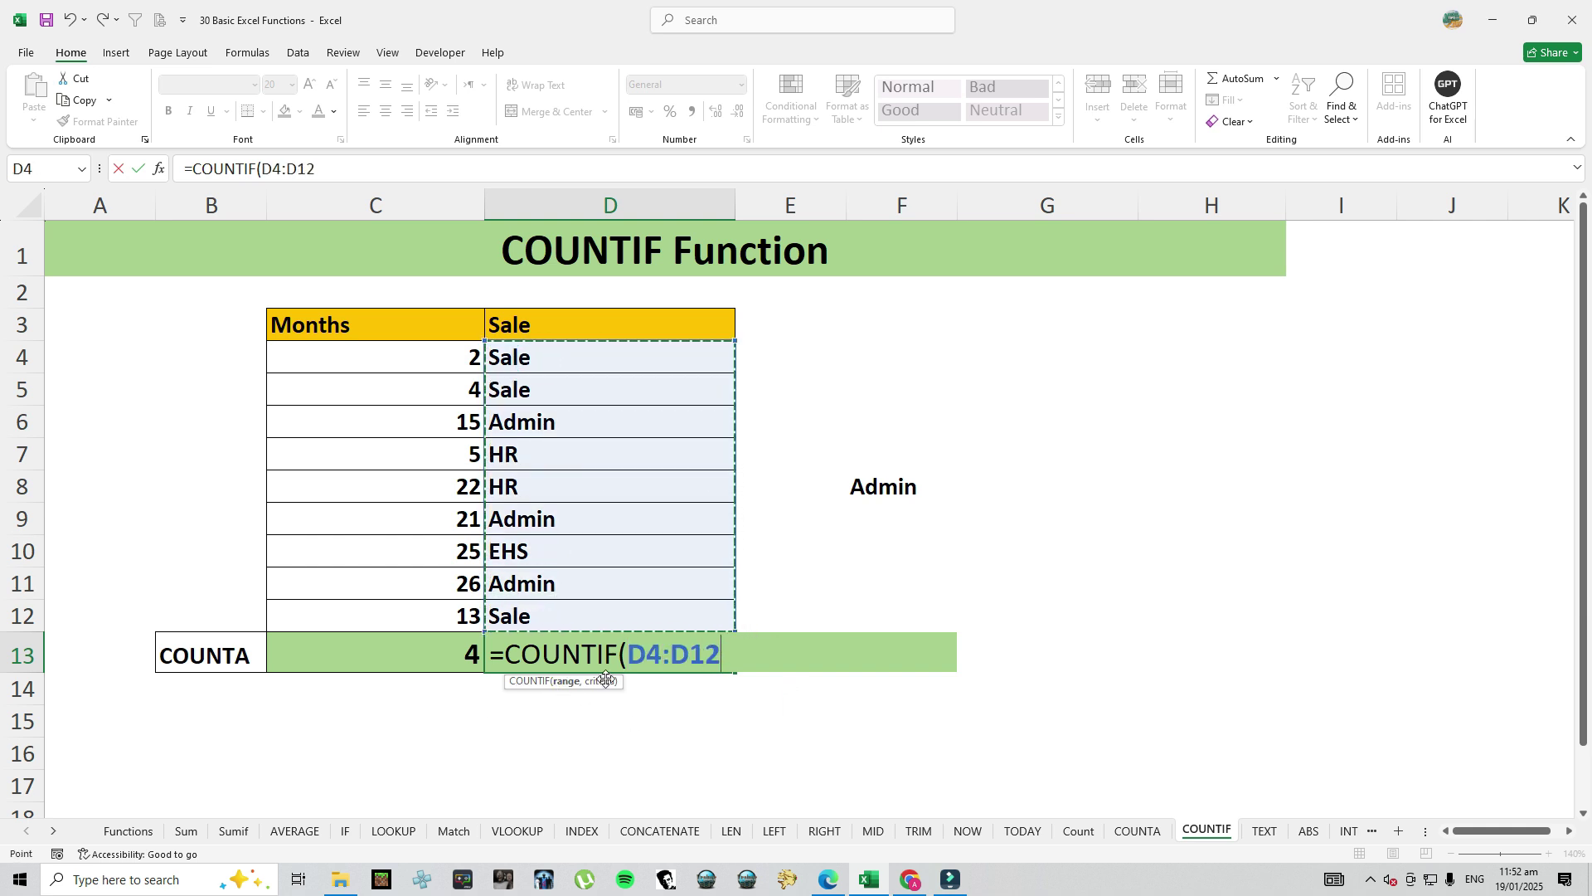
{"action": "type", "text": ","}
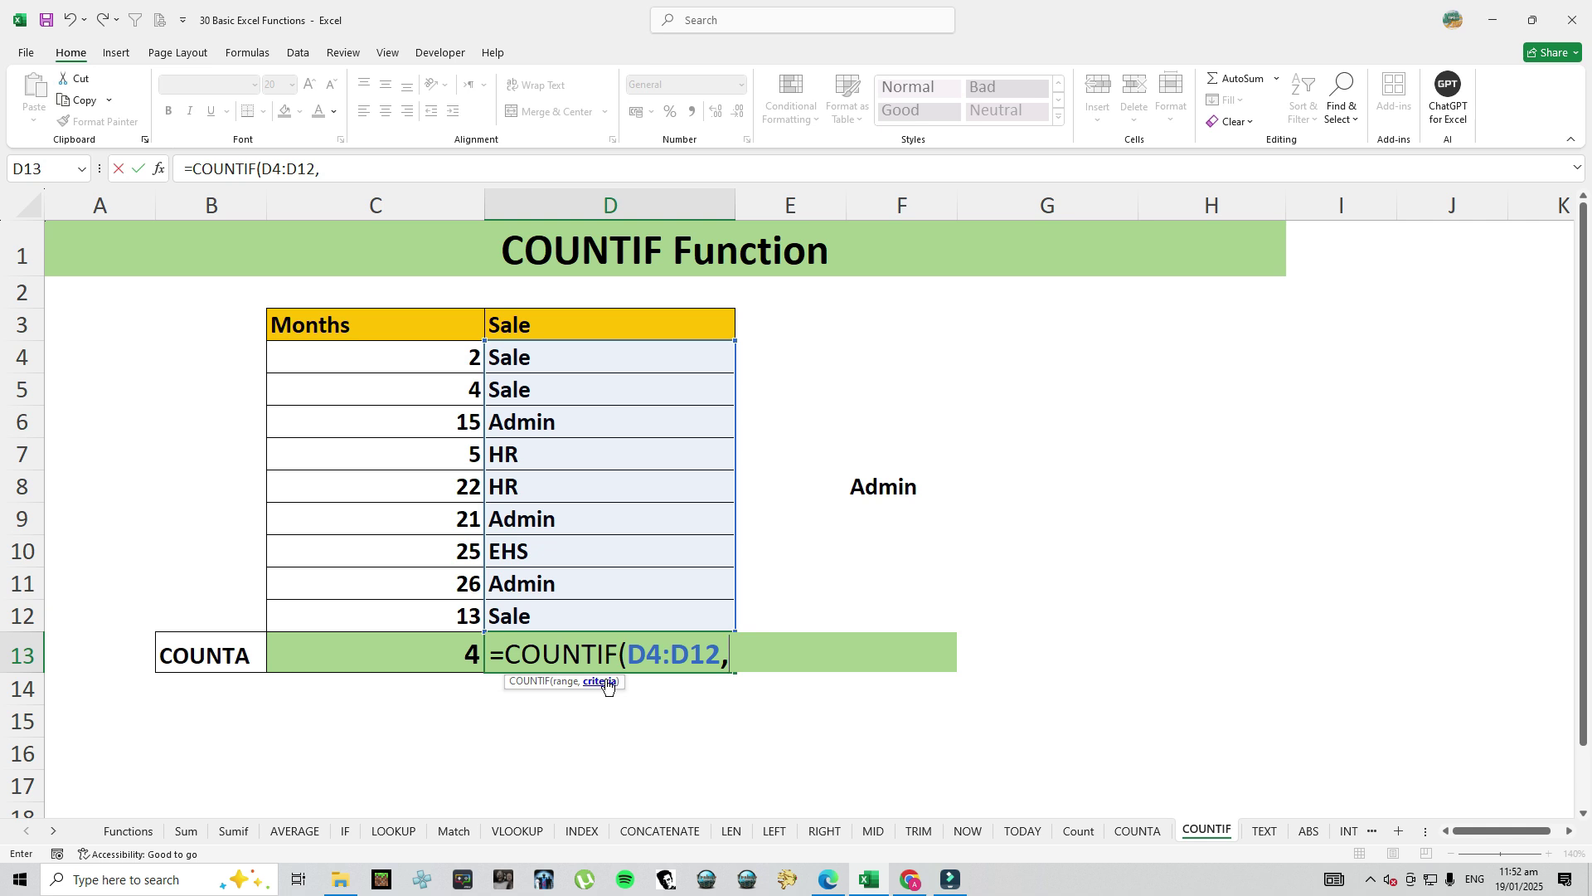
{"action": "left_click", "coordinate": [883, 491]}
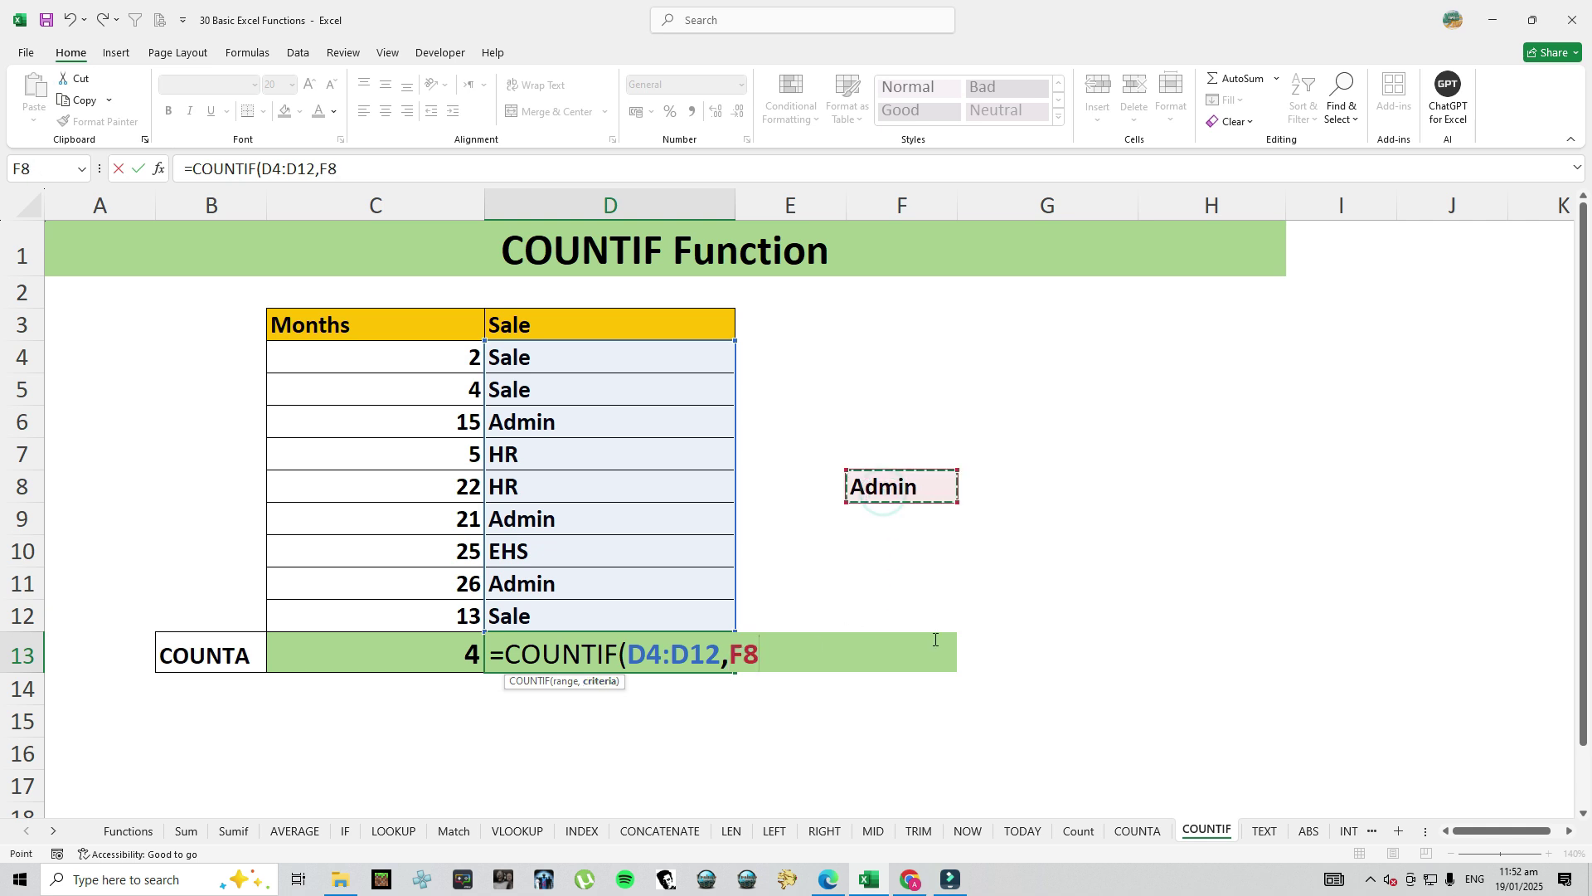
{"action": "key", "text": "Return"}
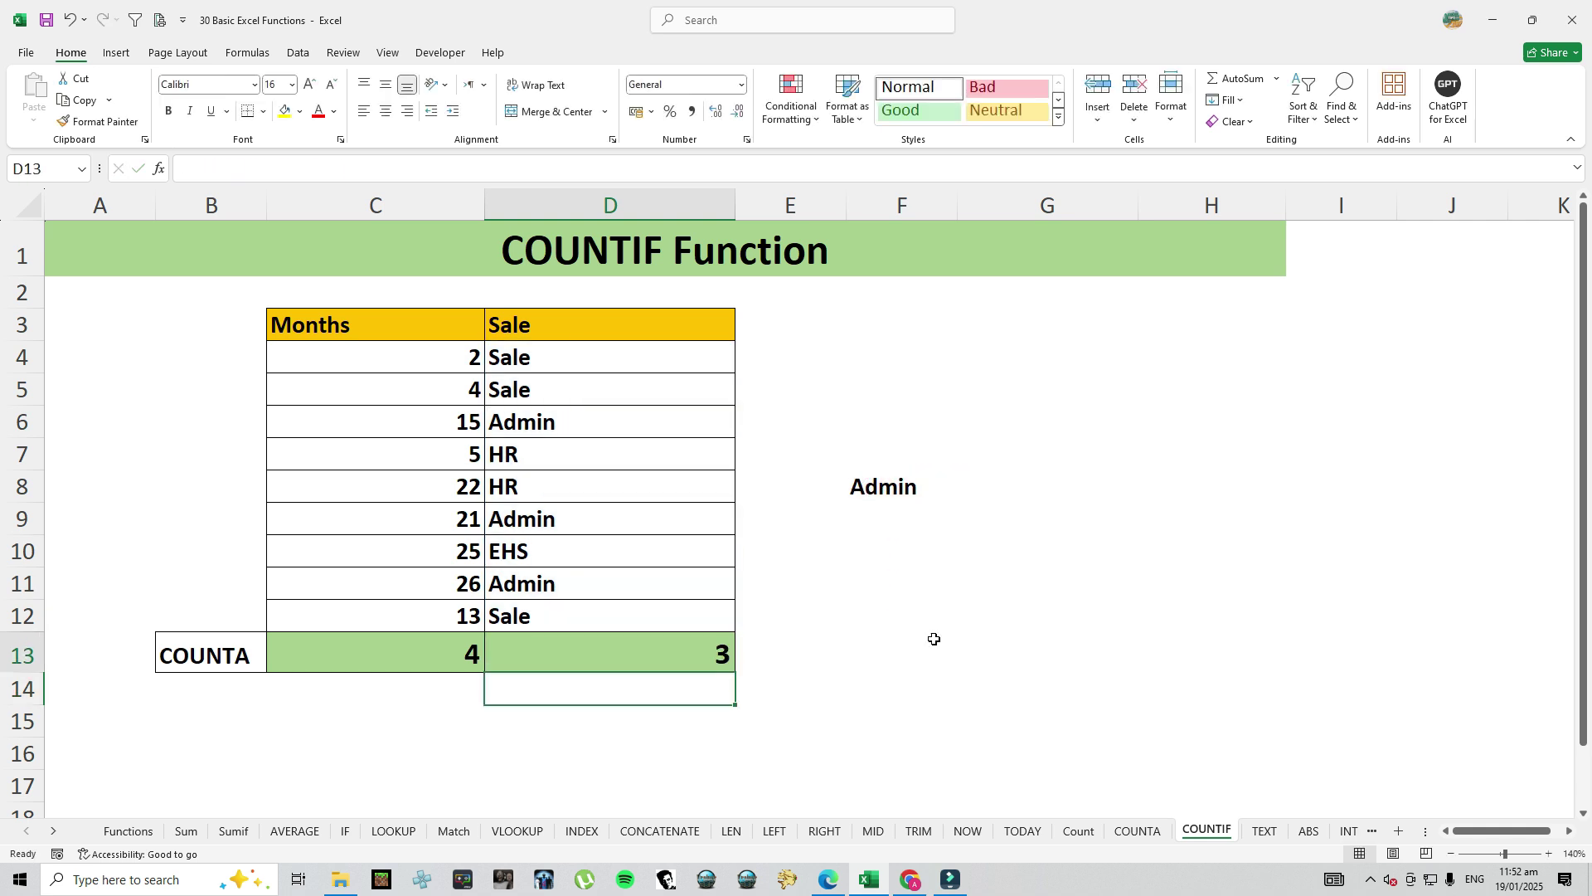
Examine the range and the greater-than criterion in the C13 COUNTIF formula under Months
{"action": "key", "text": "Up"}
{"action": "key", "text": "Left"}
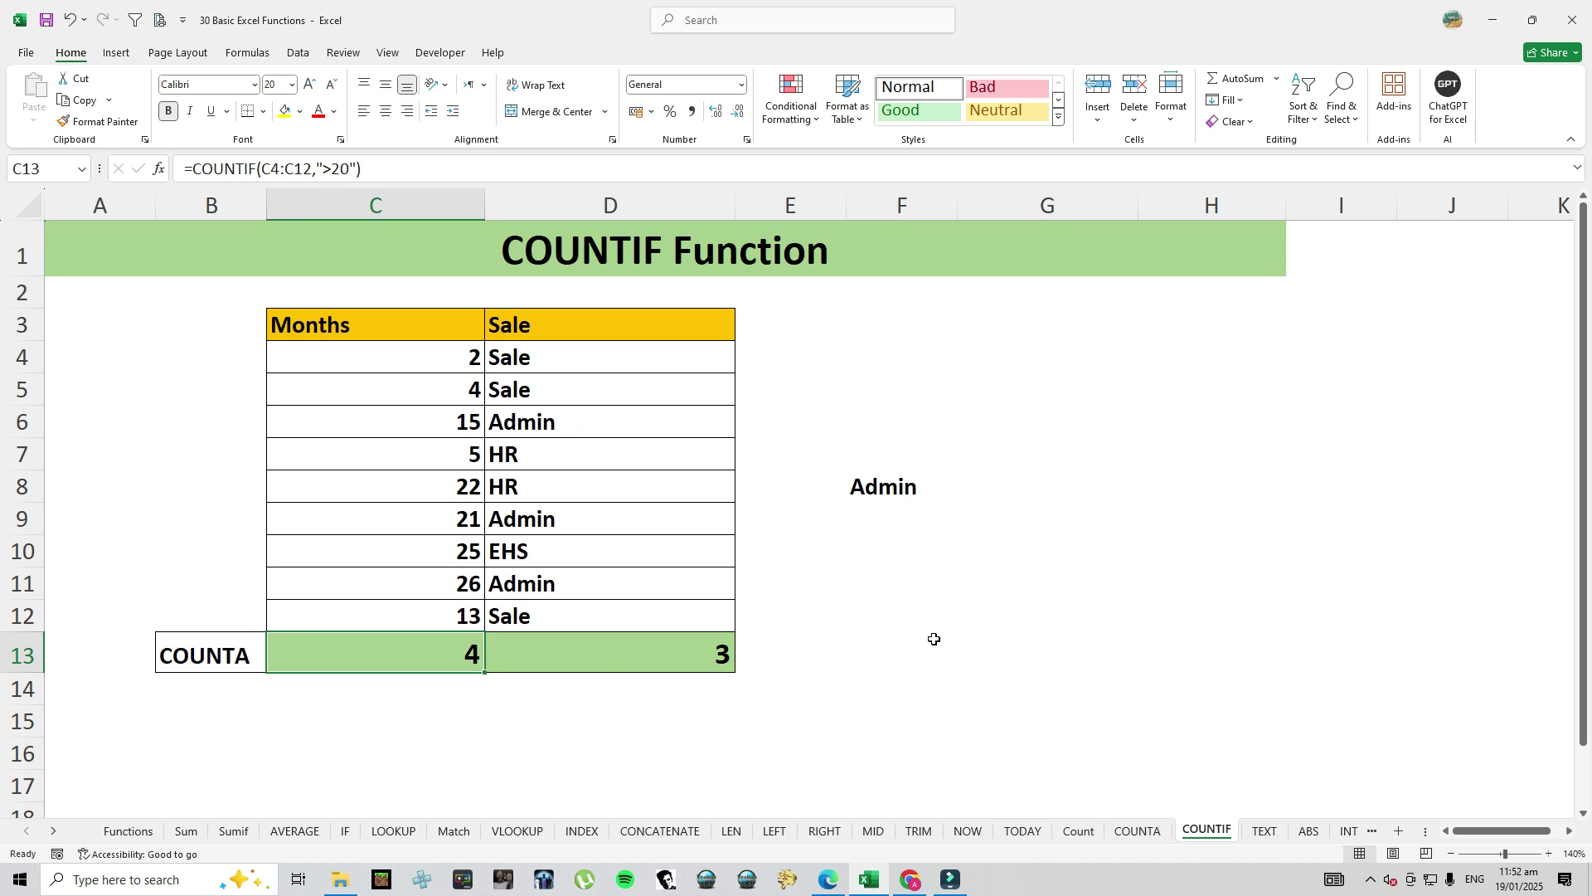
{"action": "double_click", "coordinate": [309, 656]}
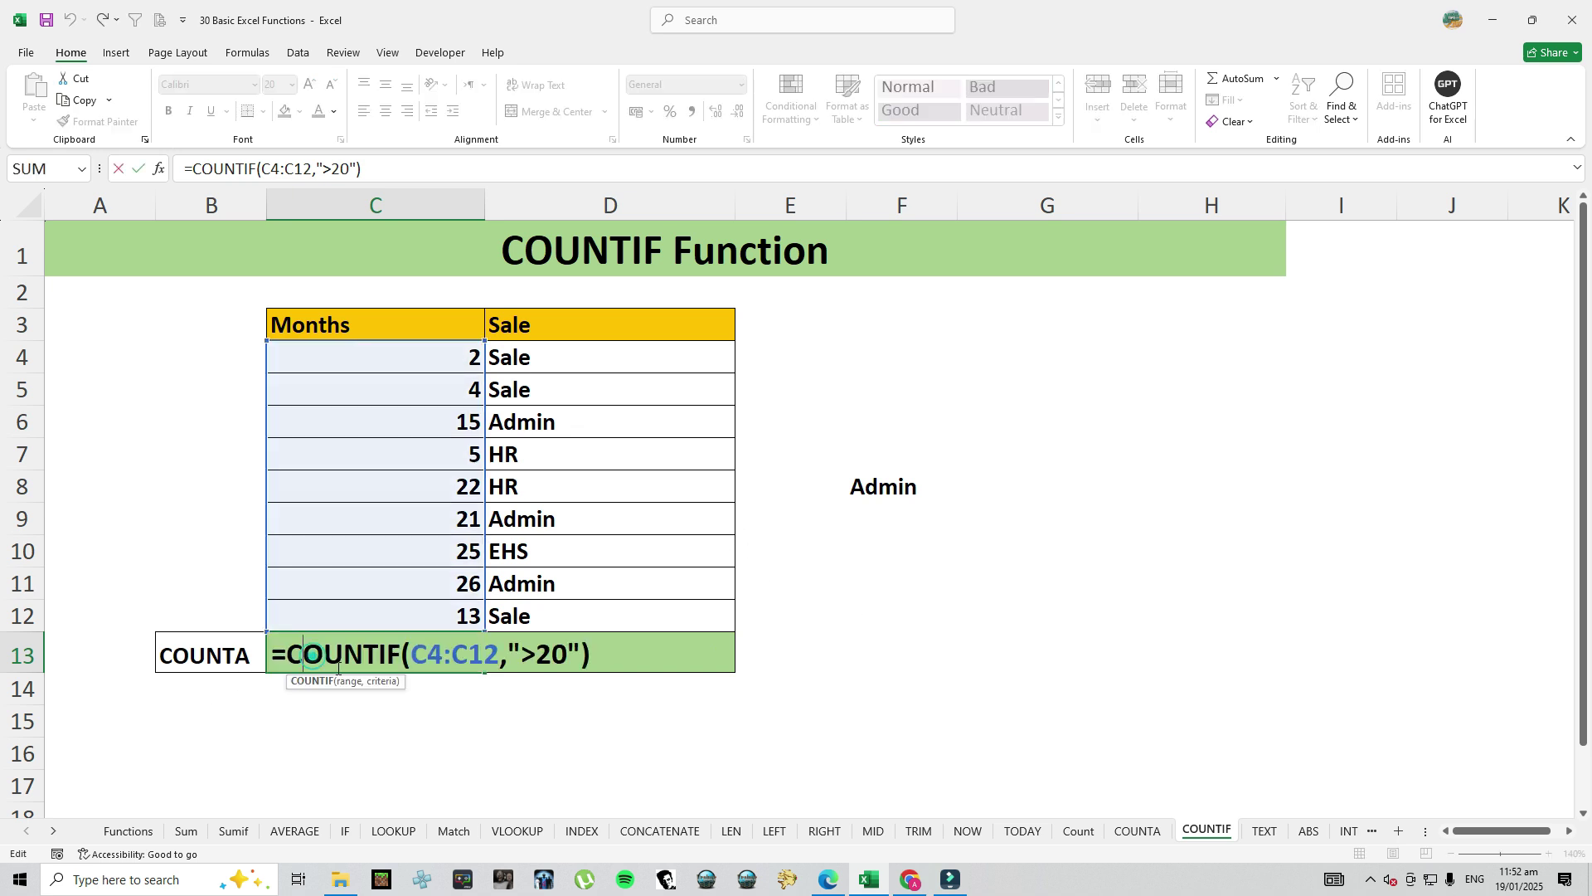
{"action": "double_click", "coordinate": [514, 651]}
{"action": "left_click", "coordinate": [522, 655]}
{"action": "key", "text": "shift+Right"}
{"action": "key", "text": "shift+Right"}
{"action": "key", "text": "shift+Right"}
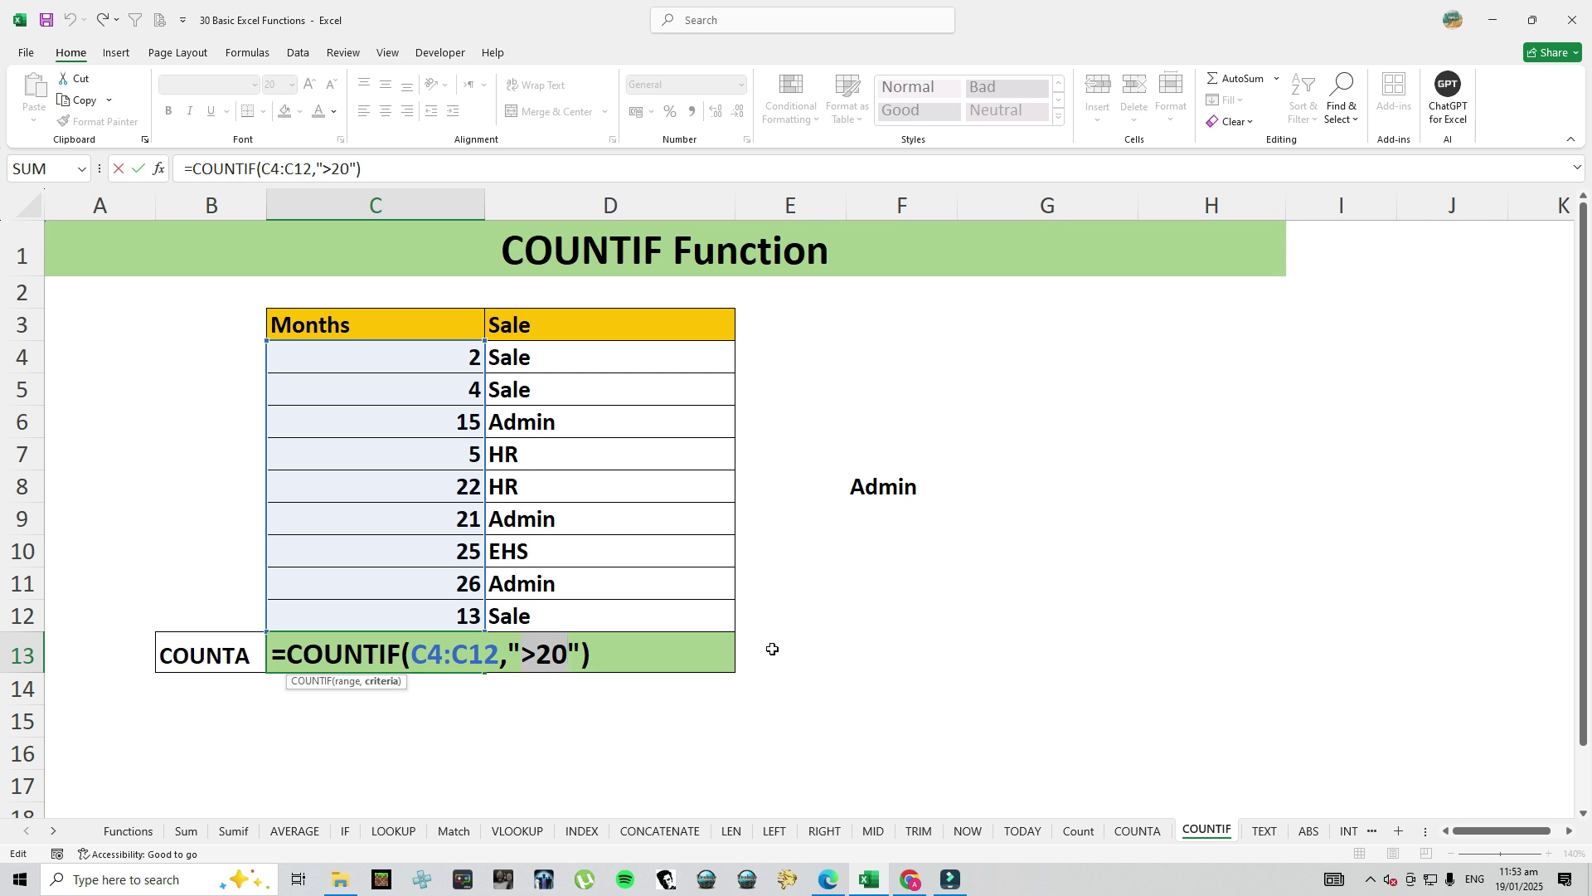
{"action": "key", "text": "ctrl+Return"}
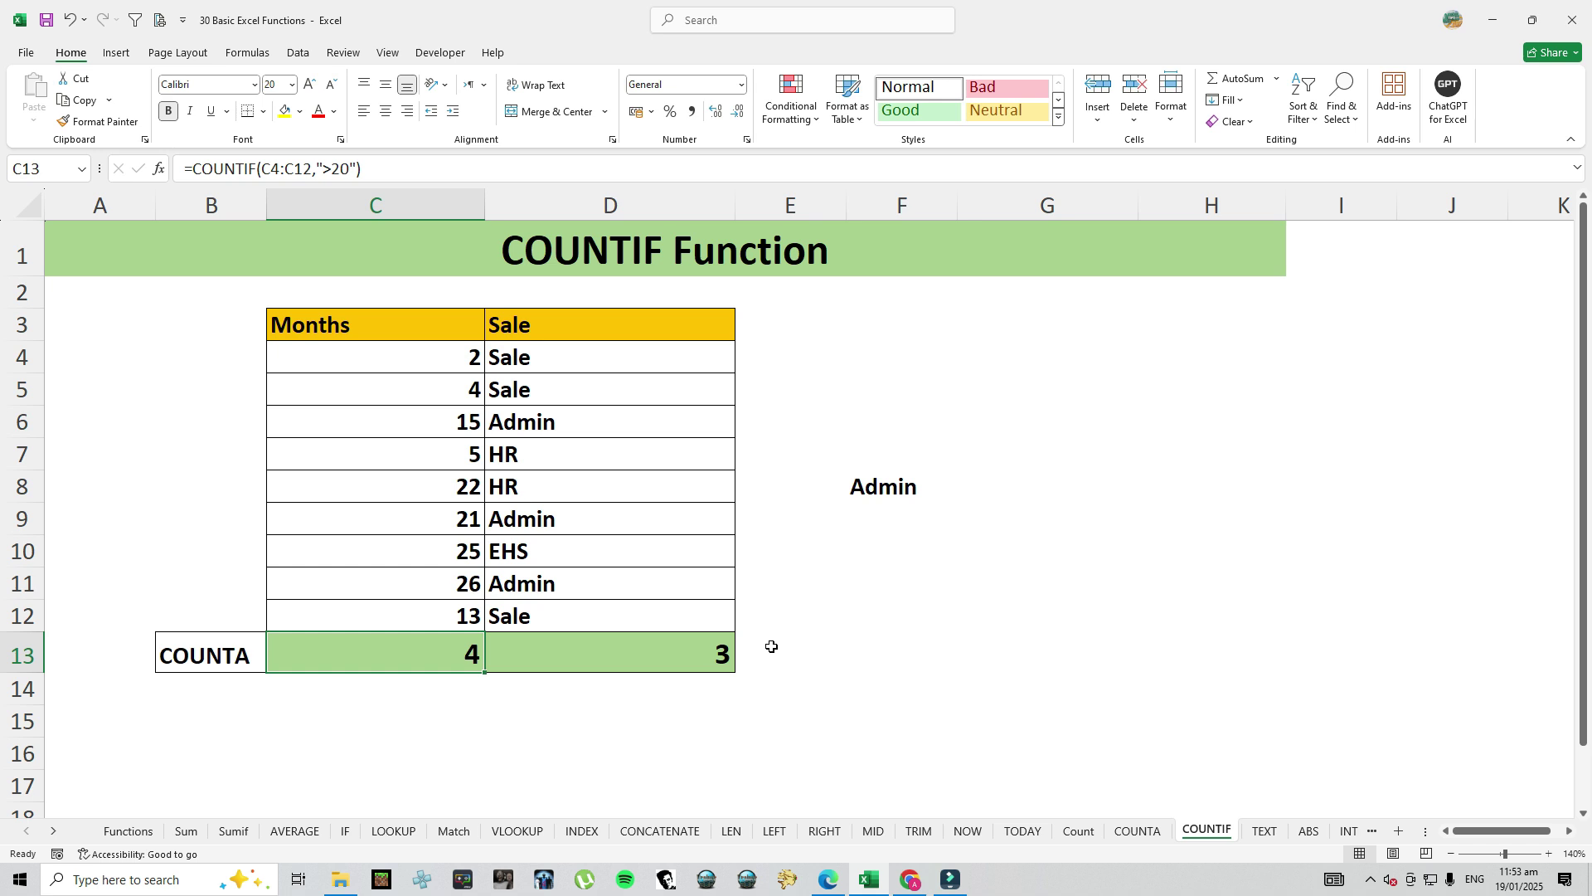
On the TEXT sheet, enter a TEXT formula in H5 that formats the C4 date with the code "d"
{"action": "left_click", "coordinate": [1264, 830]}
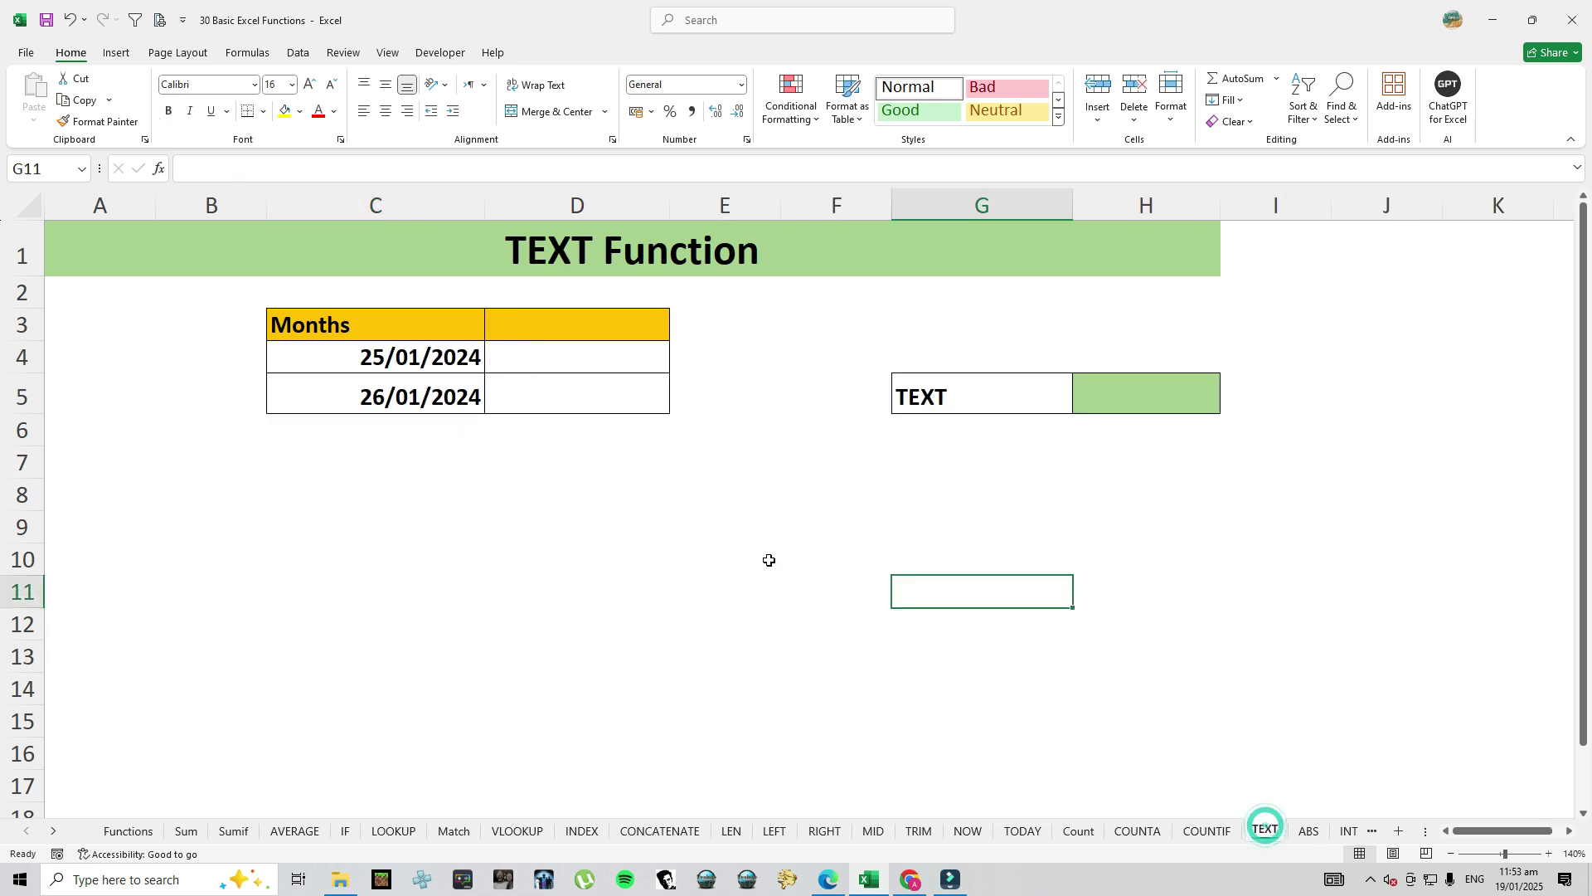
{"action": "left_click", "coordinate": [1125, 403]}
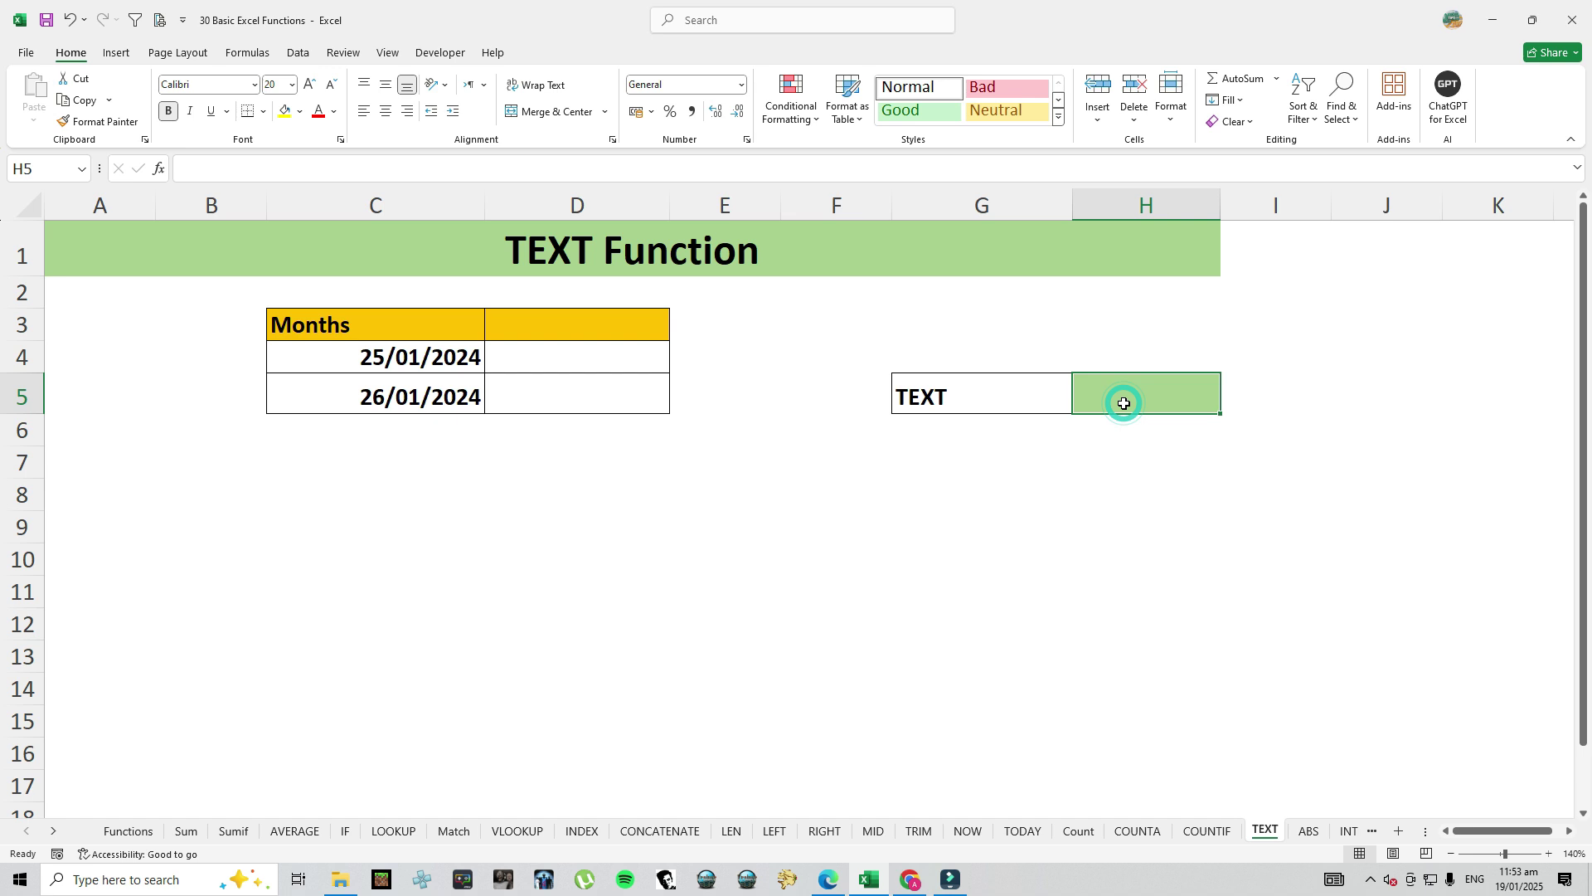
{"action": "type", "text": "="}
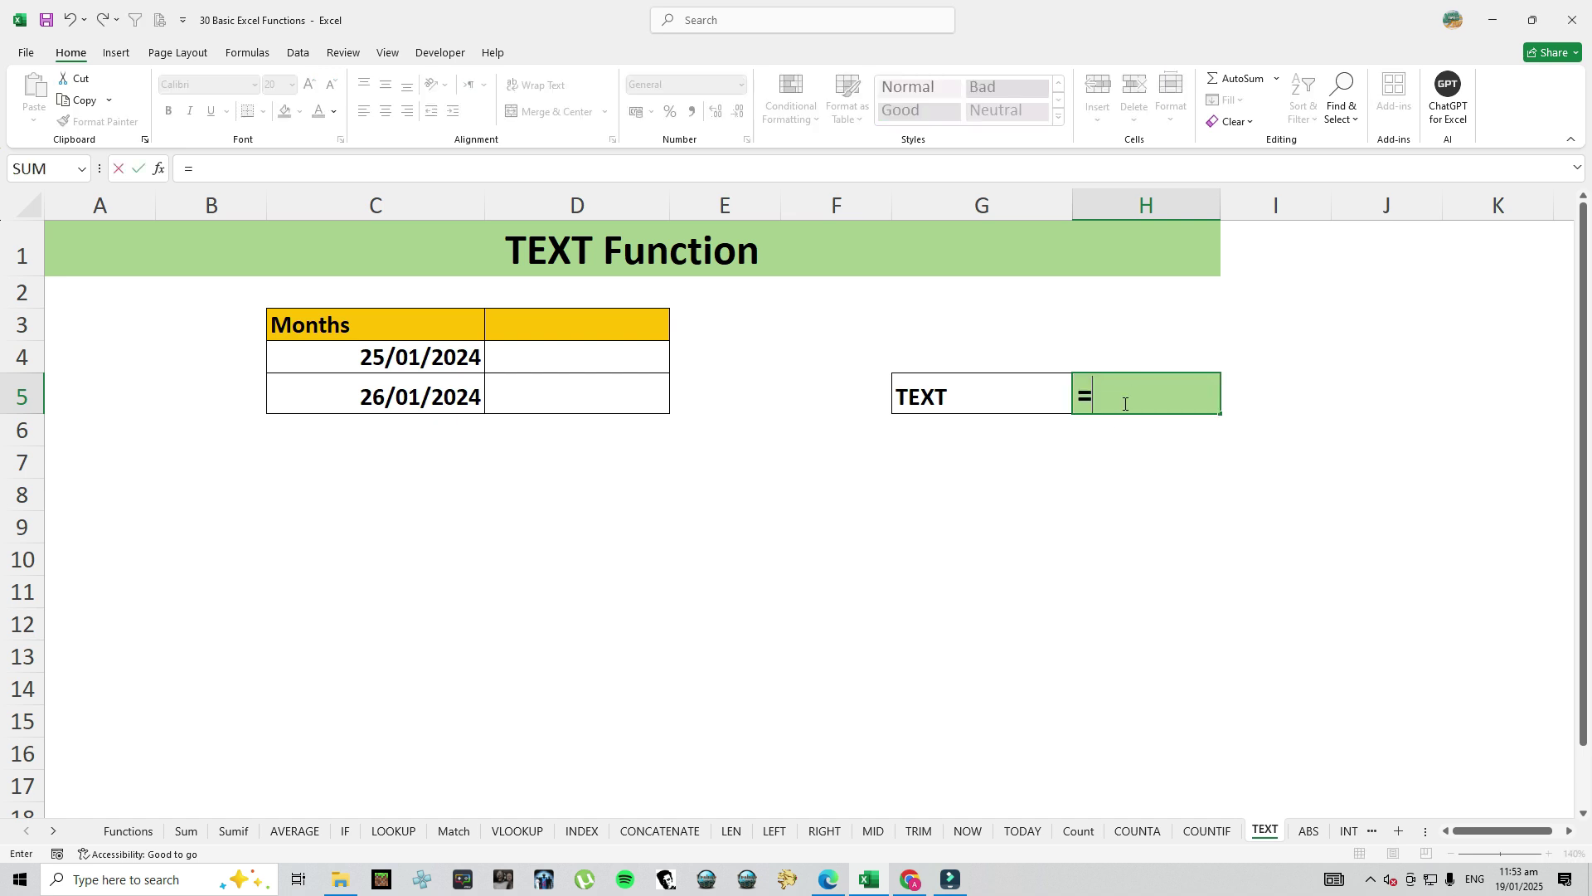
{"action": "type", "text": "tex"}
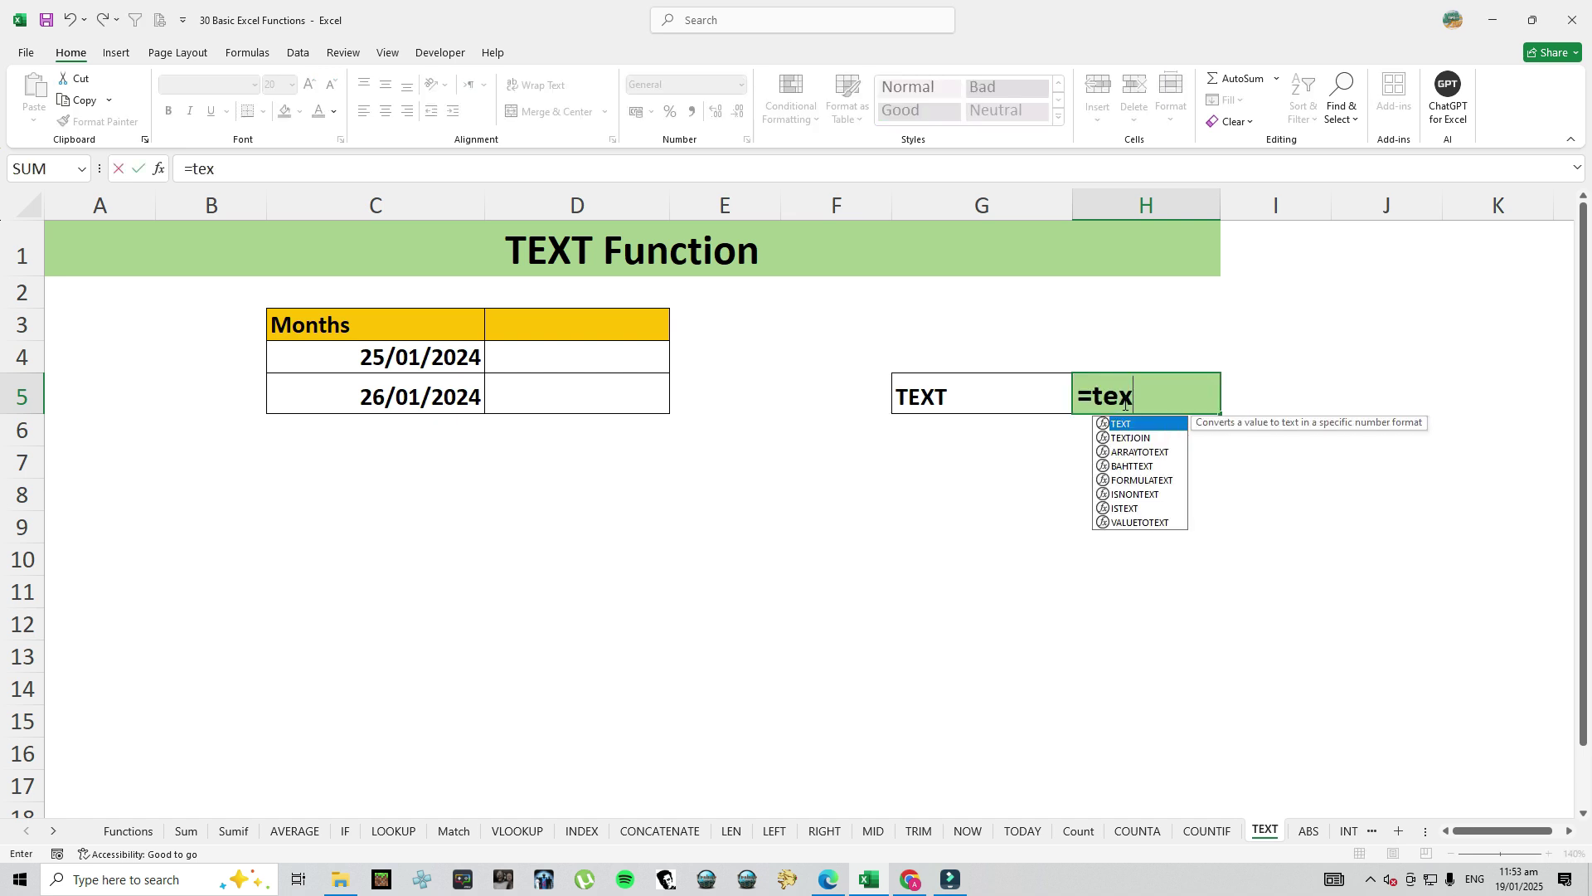
{"action": "key", "text": "Tab"}
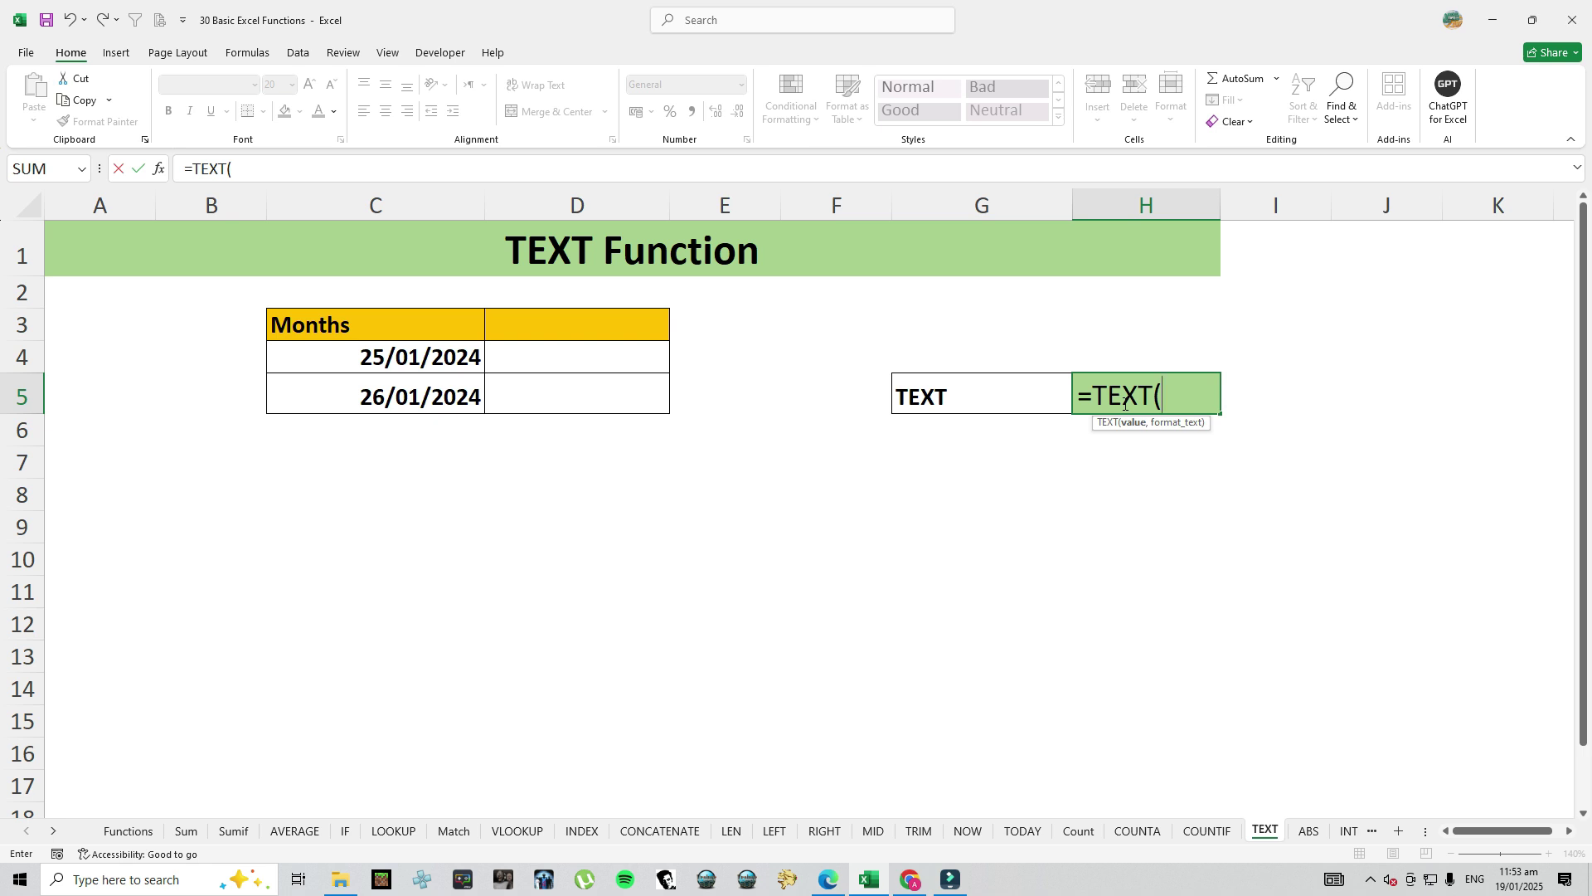
{"action": "left_click", "coordinate": [434, 355]}
{"action": "type", "text": ","}
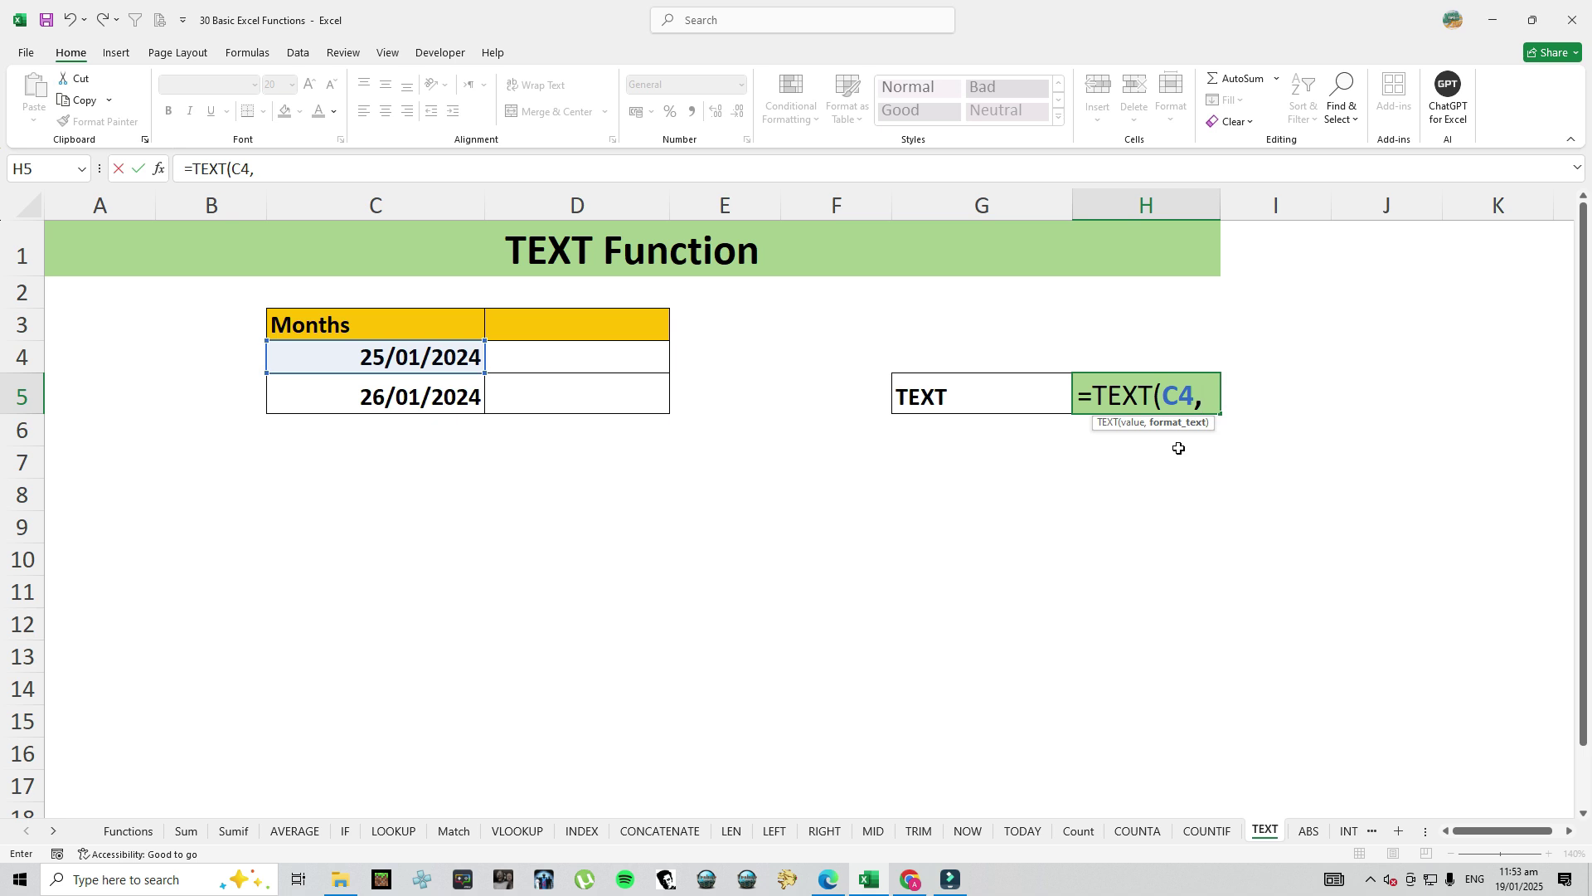
{"action": "type", "text": "\"dd"}
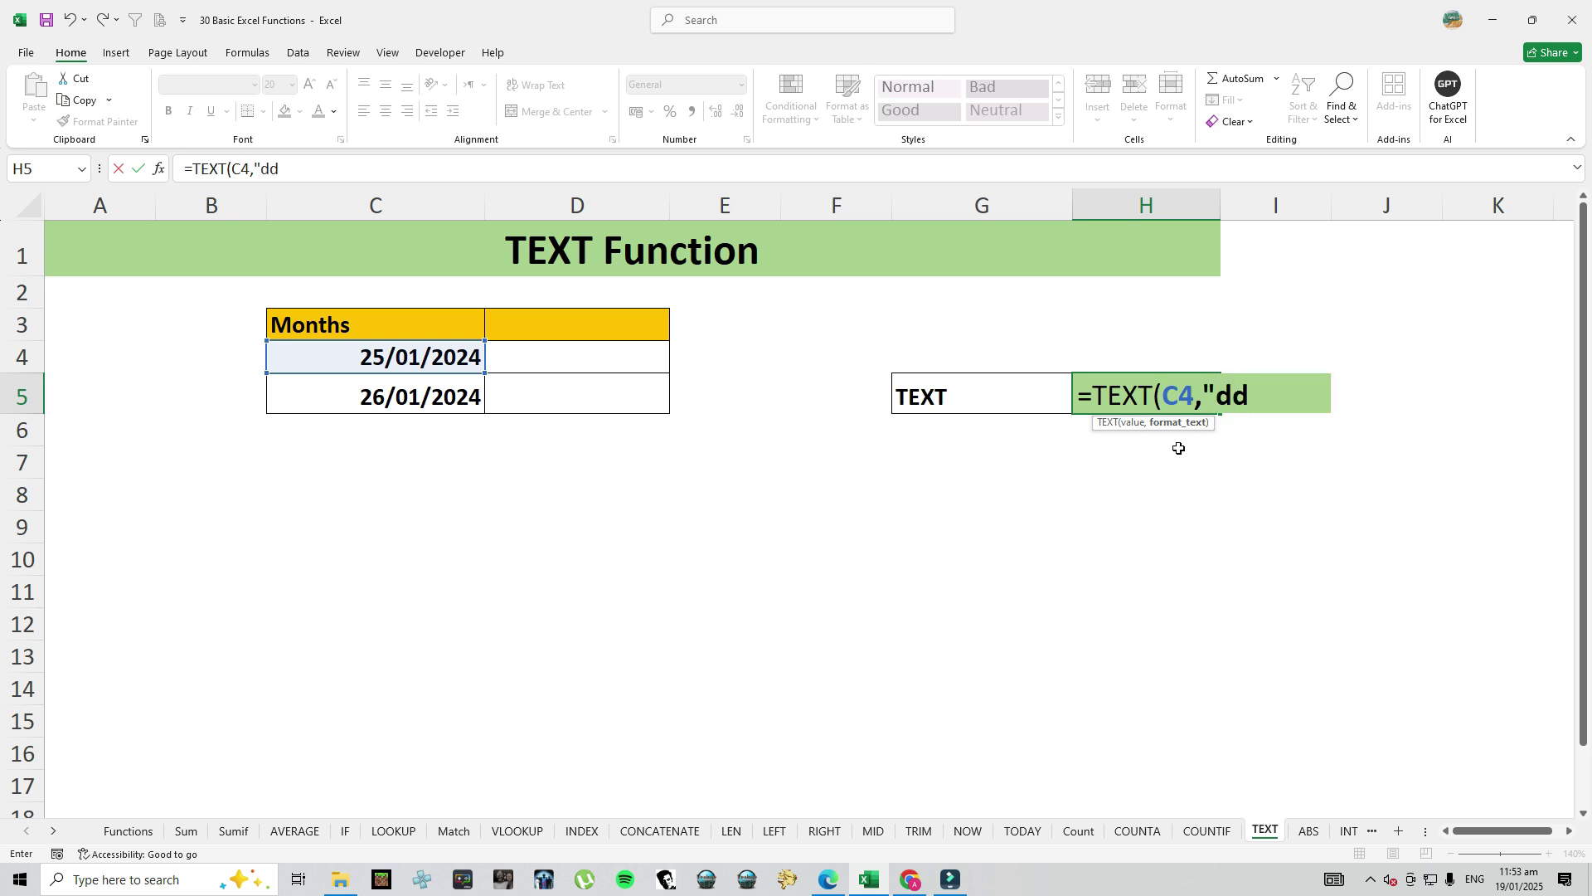
{"action": "key", "text": "BackSpace"}
{"action": "type", "text": "\")"}
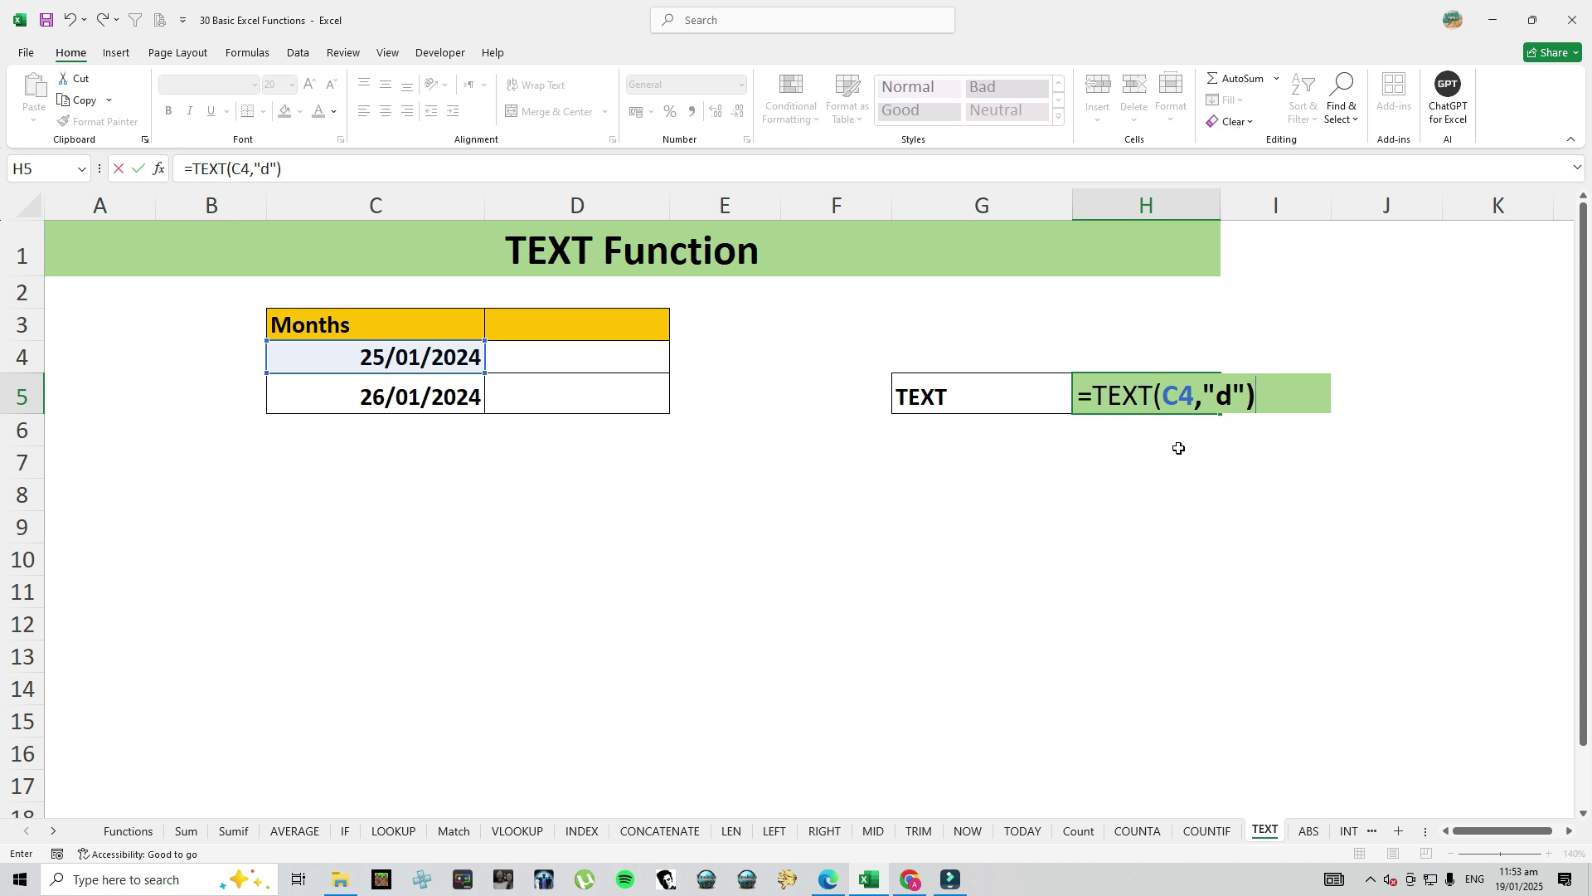
{"action": "key", "text": "Return"}
{"action": "key", "text": "Up"}
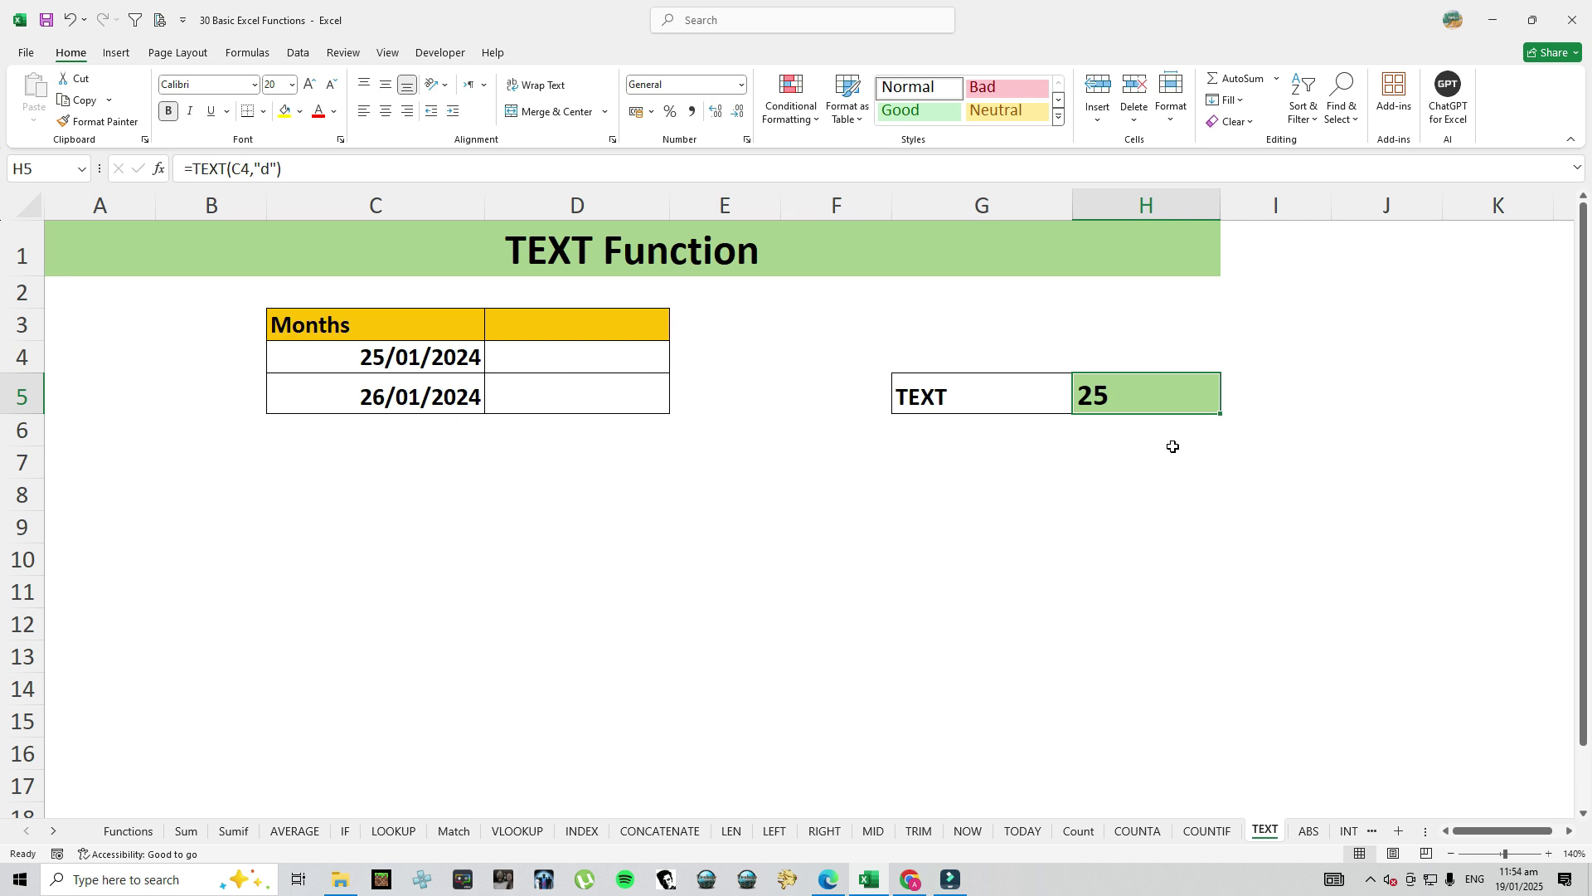
Change the date in C4 to 05/01/2024
{"action": "left_click", "coordinate": [312, 357]}
{"action": "double_click", "coordinate": [352, 358]}
{"action": "left_click_drag", "start_coordinate": [374, 359], "coordinate": [366, 365]}
{"action": "type", "text": "0"}
{"action": "key", "text": "Return"}
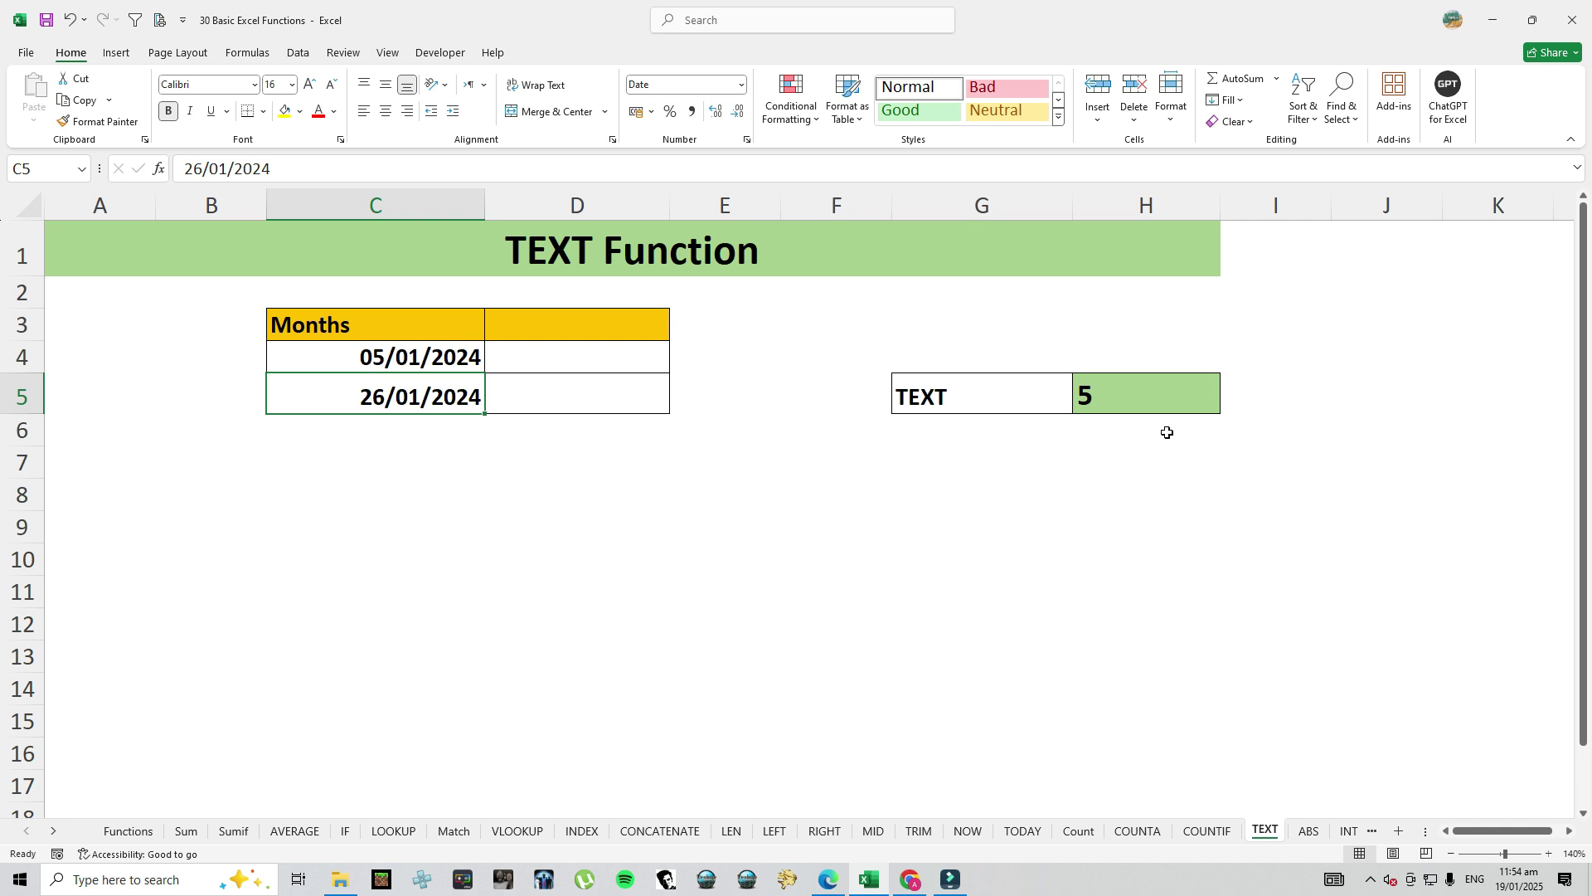
Change the format code in the H5 TEXT formula to "dd"
{"action": "left_click", "coordinate": [1113, 407]}
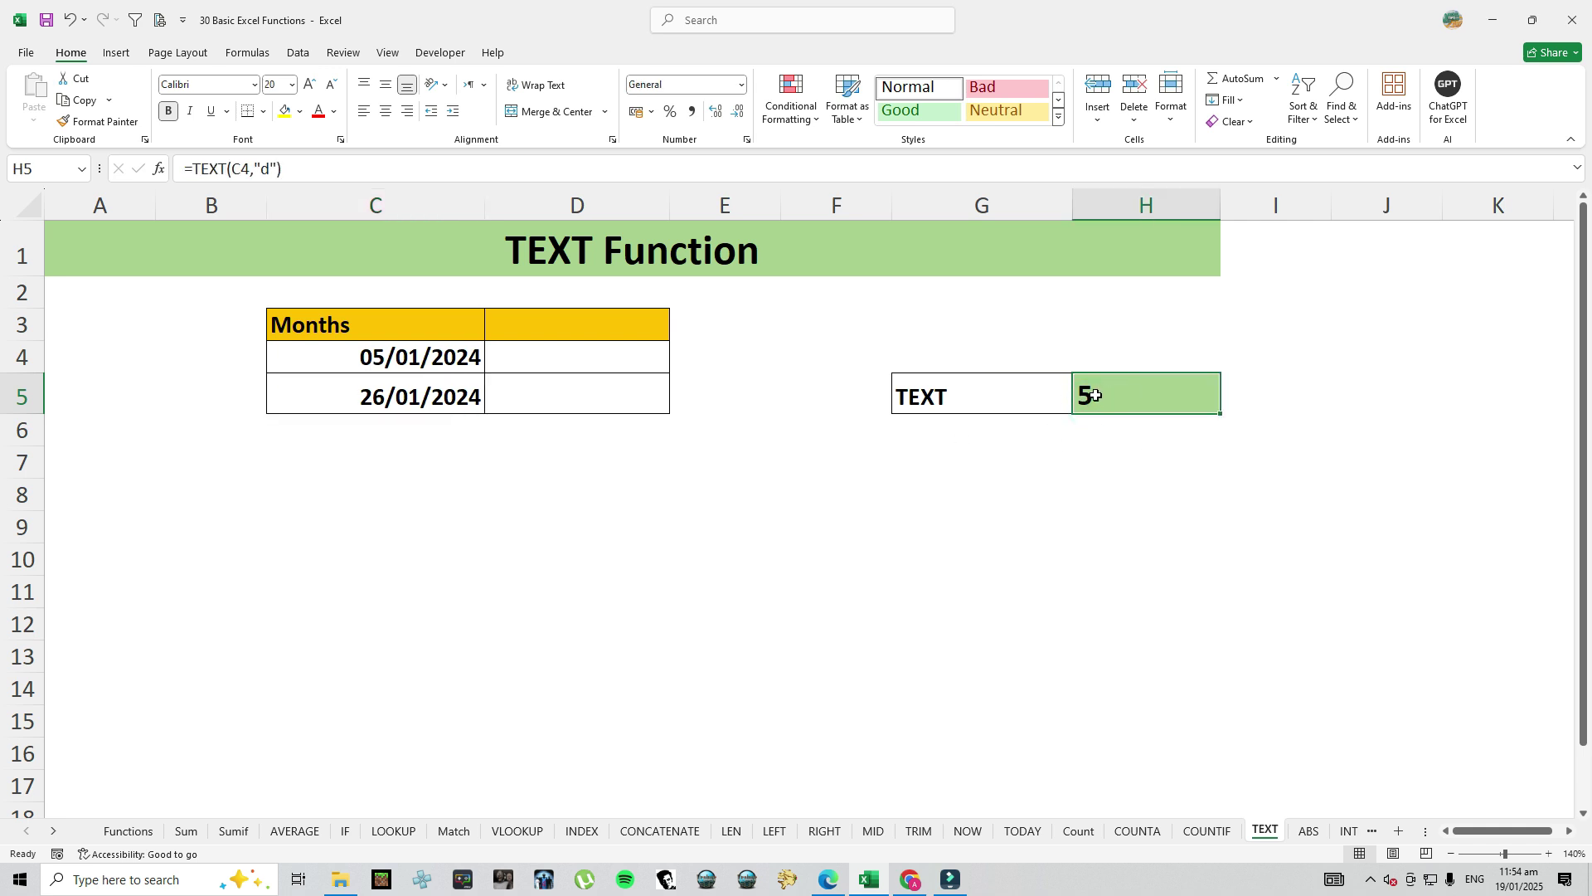
{"action": "double_click", "coordinate": [1157, 397]}
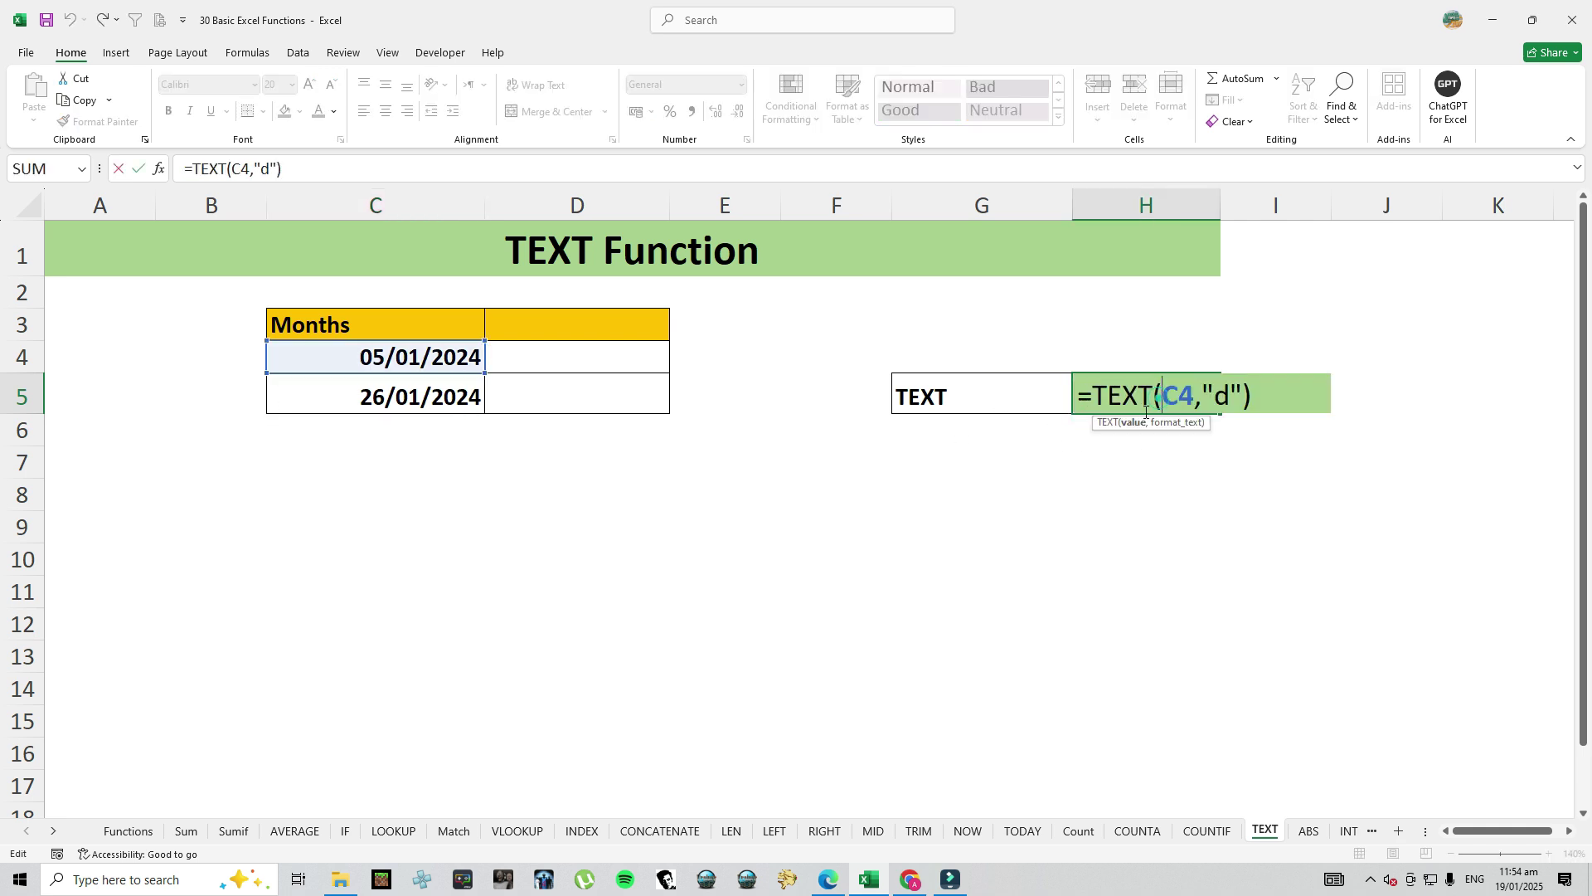
{"action": "left_click", "coordinate": [1216, 396]}
{"action": "type", "text": "d"}
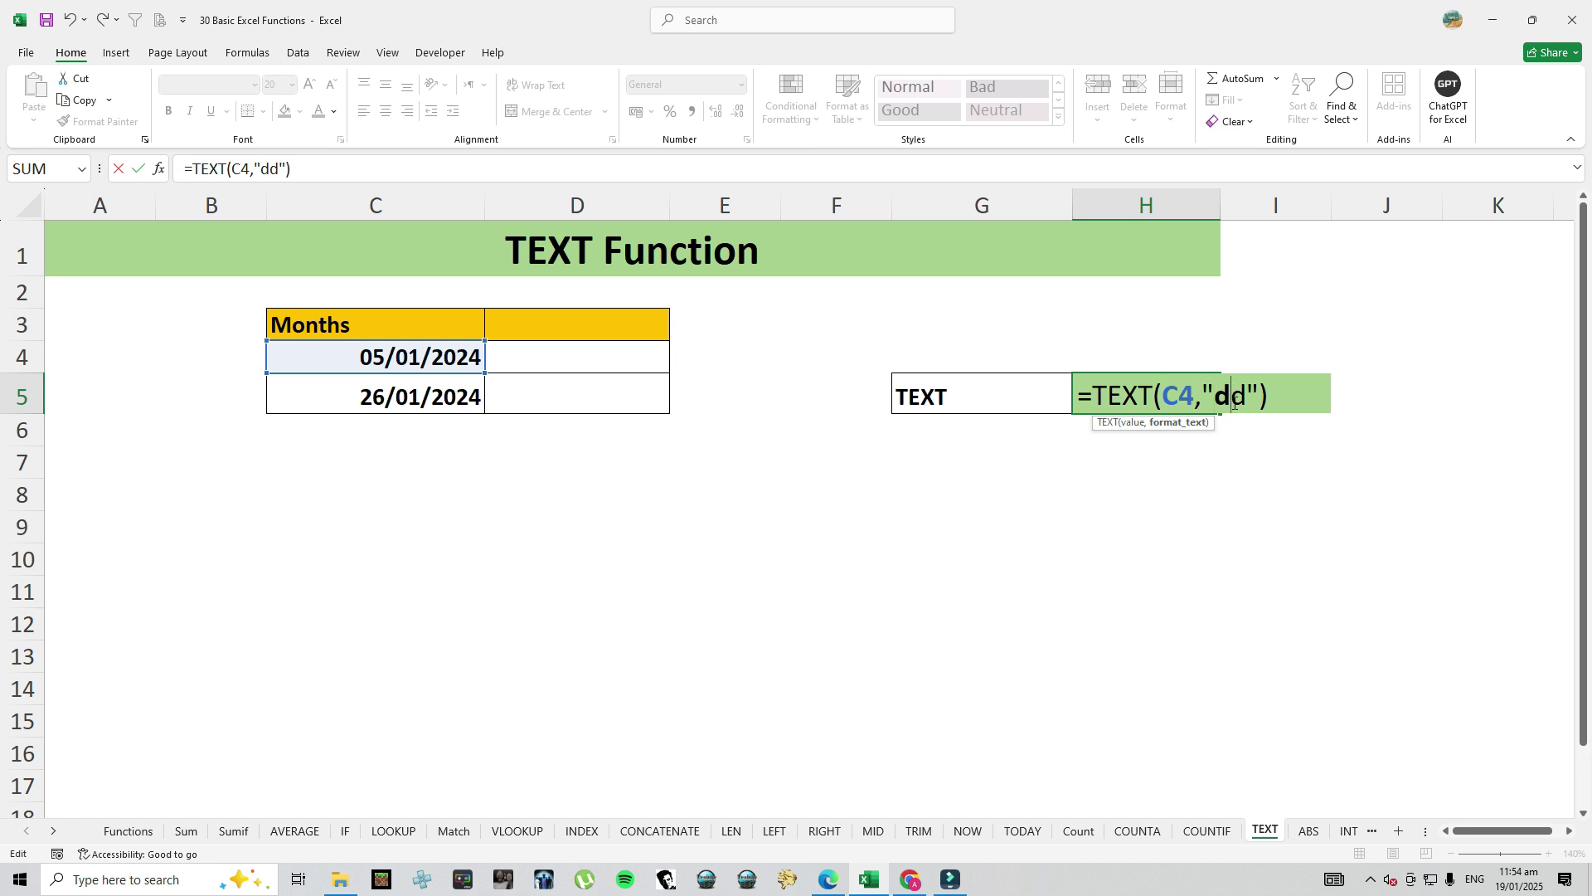
{"action": "key", "text": "Return"}
Extend the format code in the H5 TEXT formula to "ddd" for the short weekday name
{"action": "left_click", "coordinate": [1103, 407]}
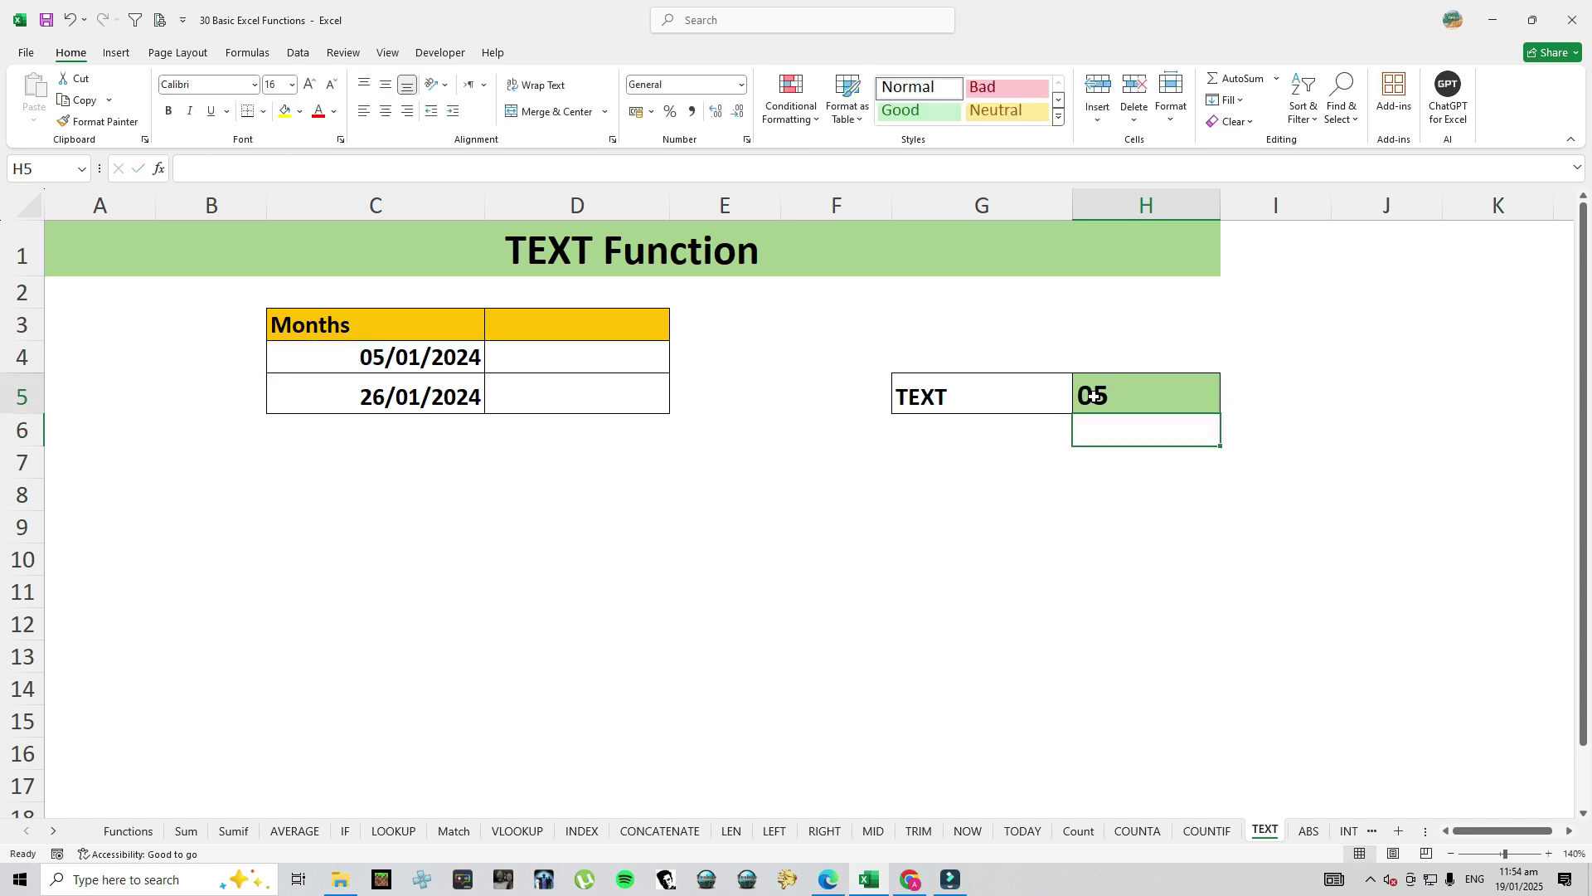
{"action": "double_click", "coordinate": [1110, 410]}
{"action": "left_click", "coordinate": [1234, 397]}
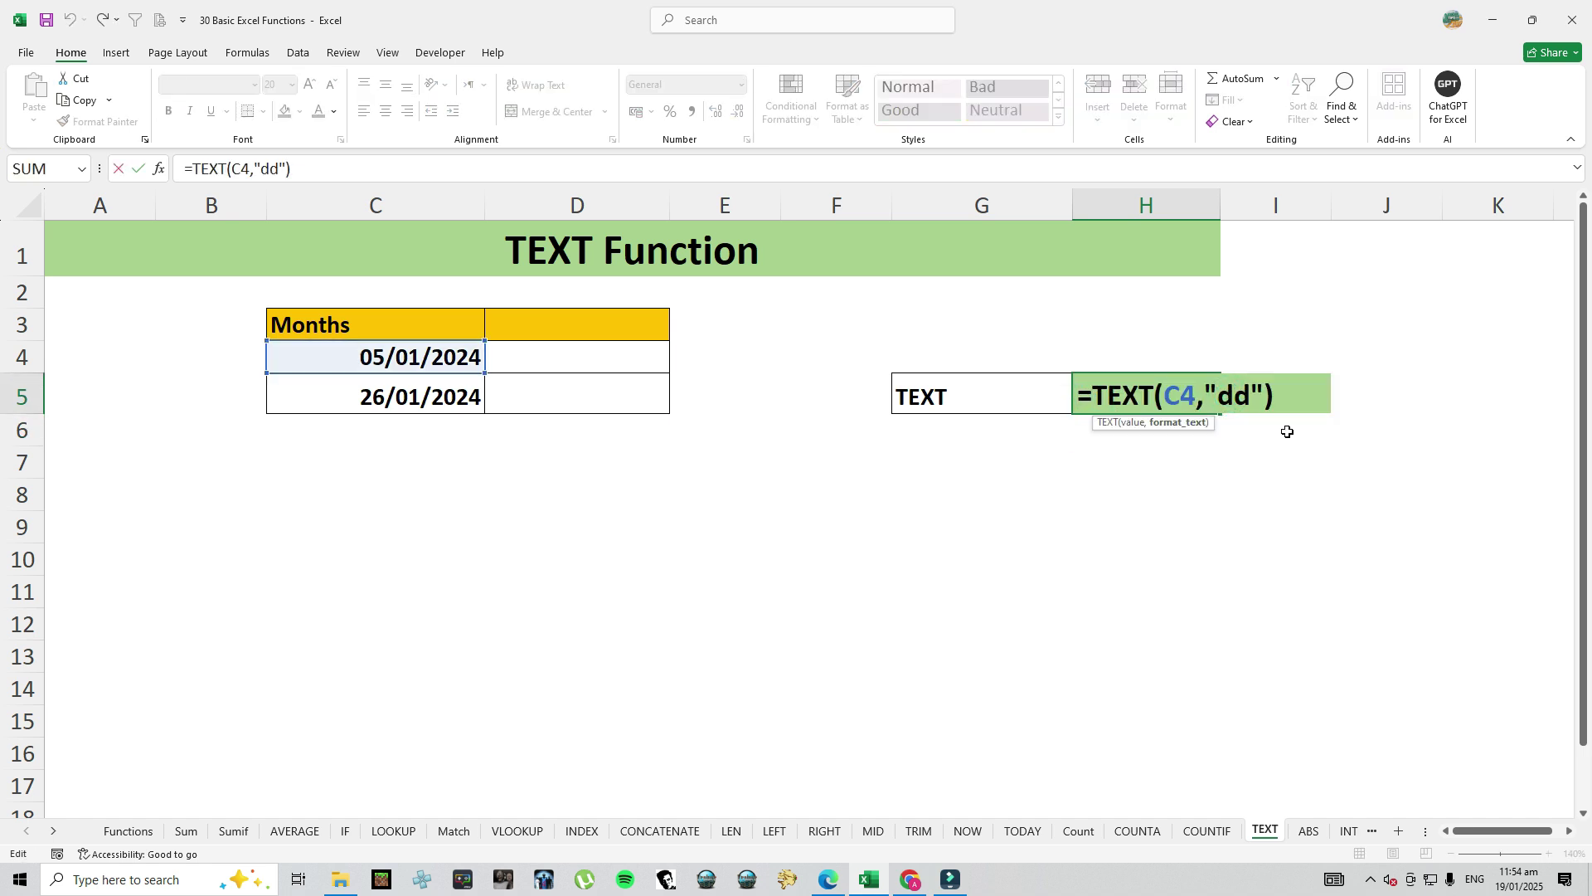
{"action": "type", "text": "d"}
{"action": "key", "text": "Return"}
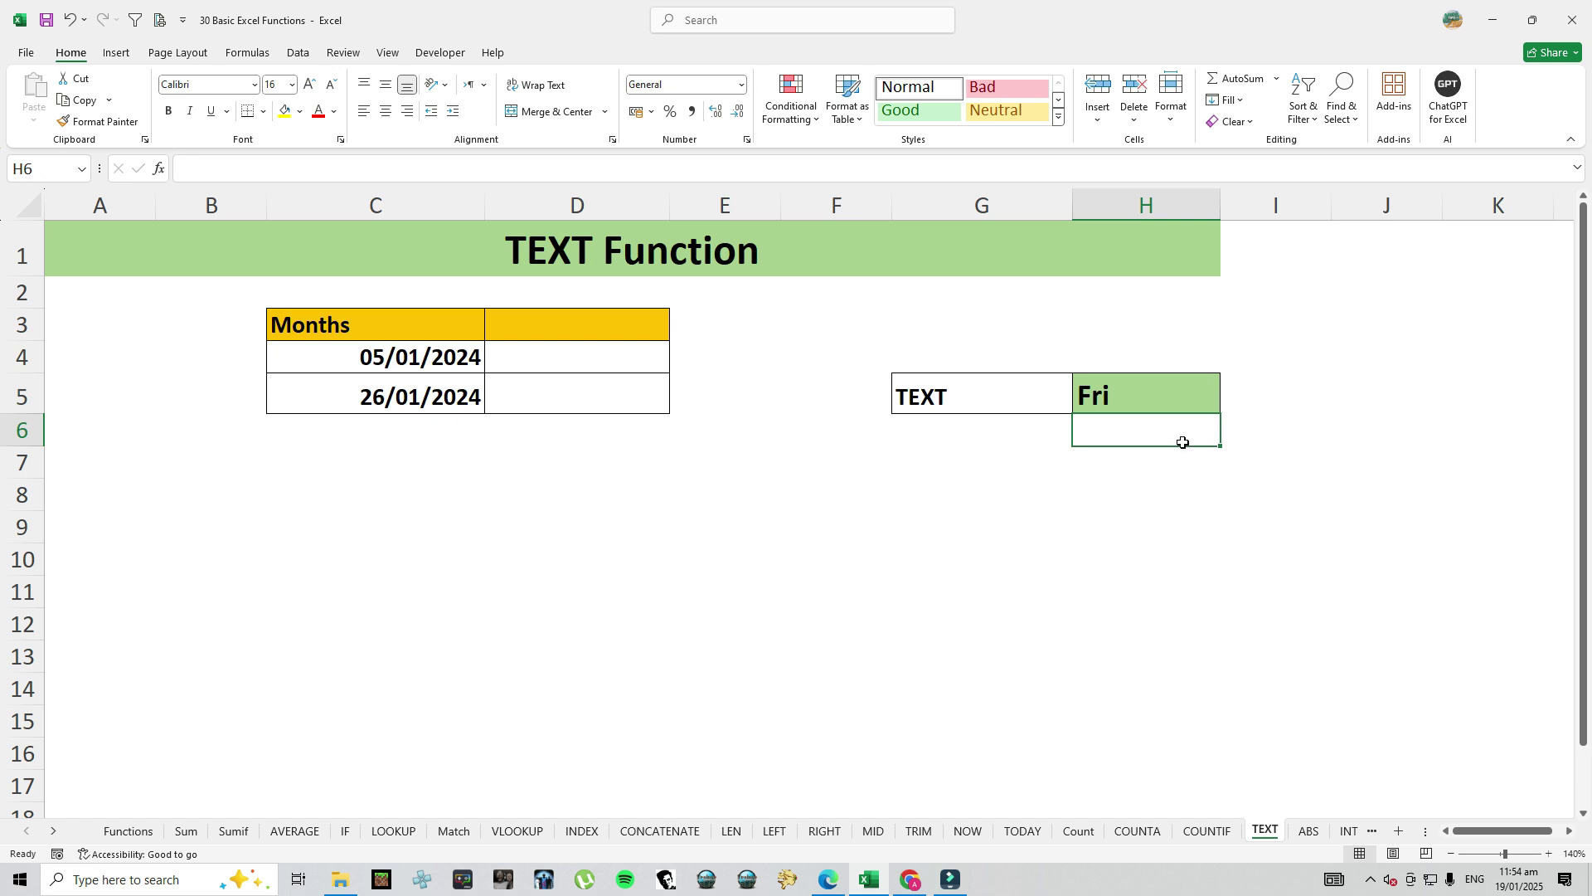
Extend the format code in the H5 TEXT formula to "dddd" for the full weekday name
{"action": "double_click", "coordinate": [1114, 409]}
{"action": "left_click", "coordinate": [1244, 398]}
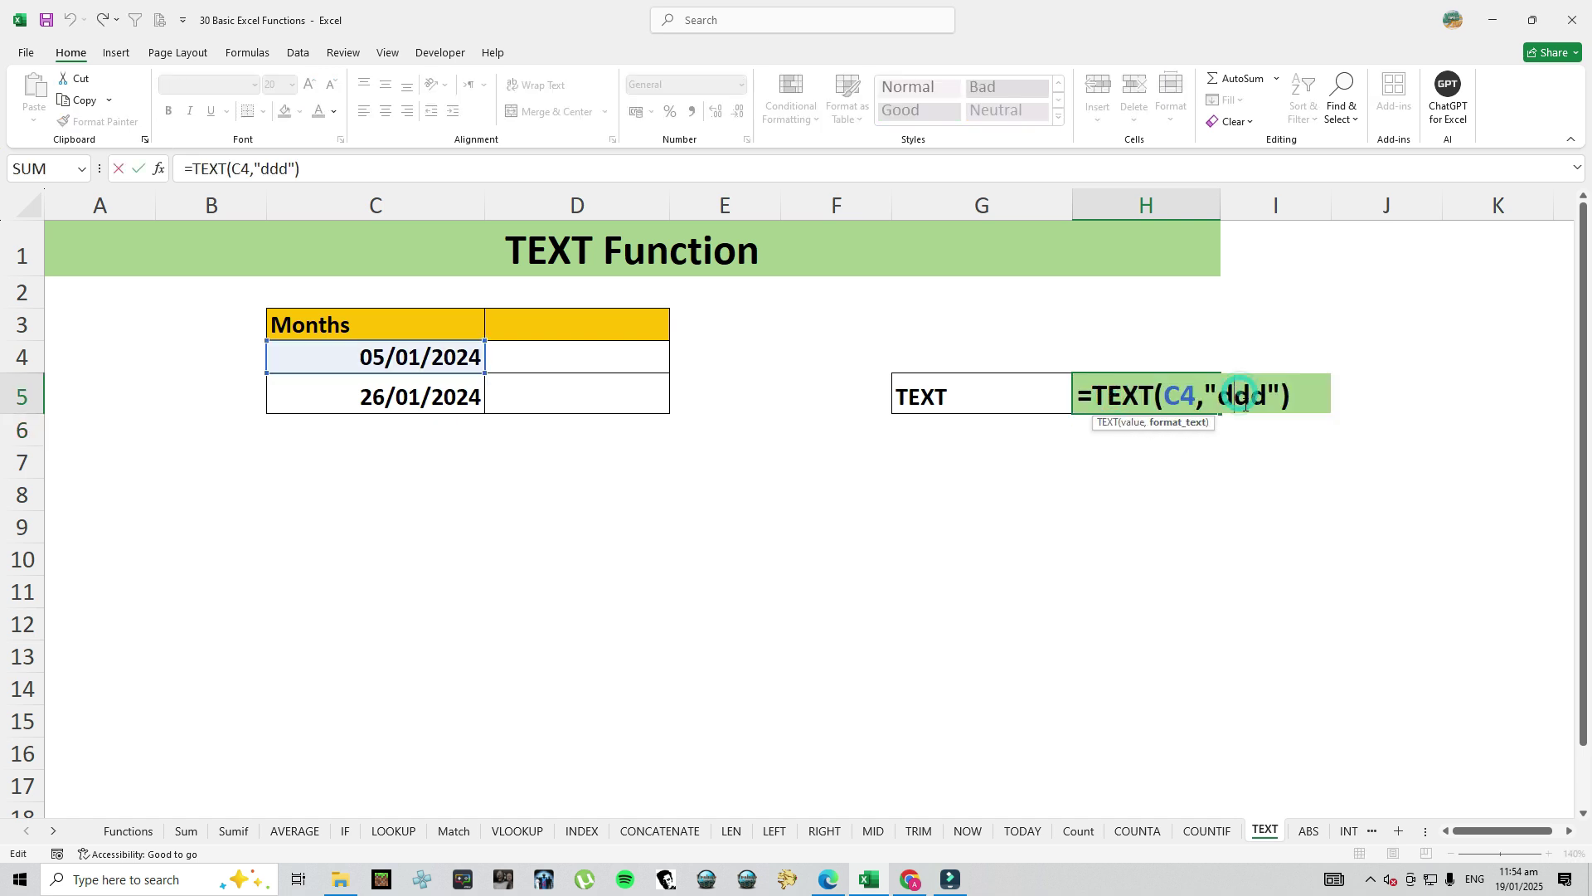
{"action": "type", "text": "d"}
{"action": "key", "text": "Return"}
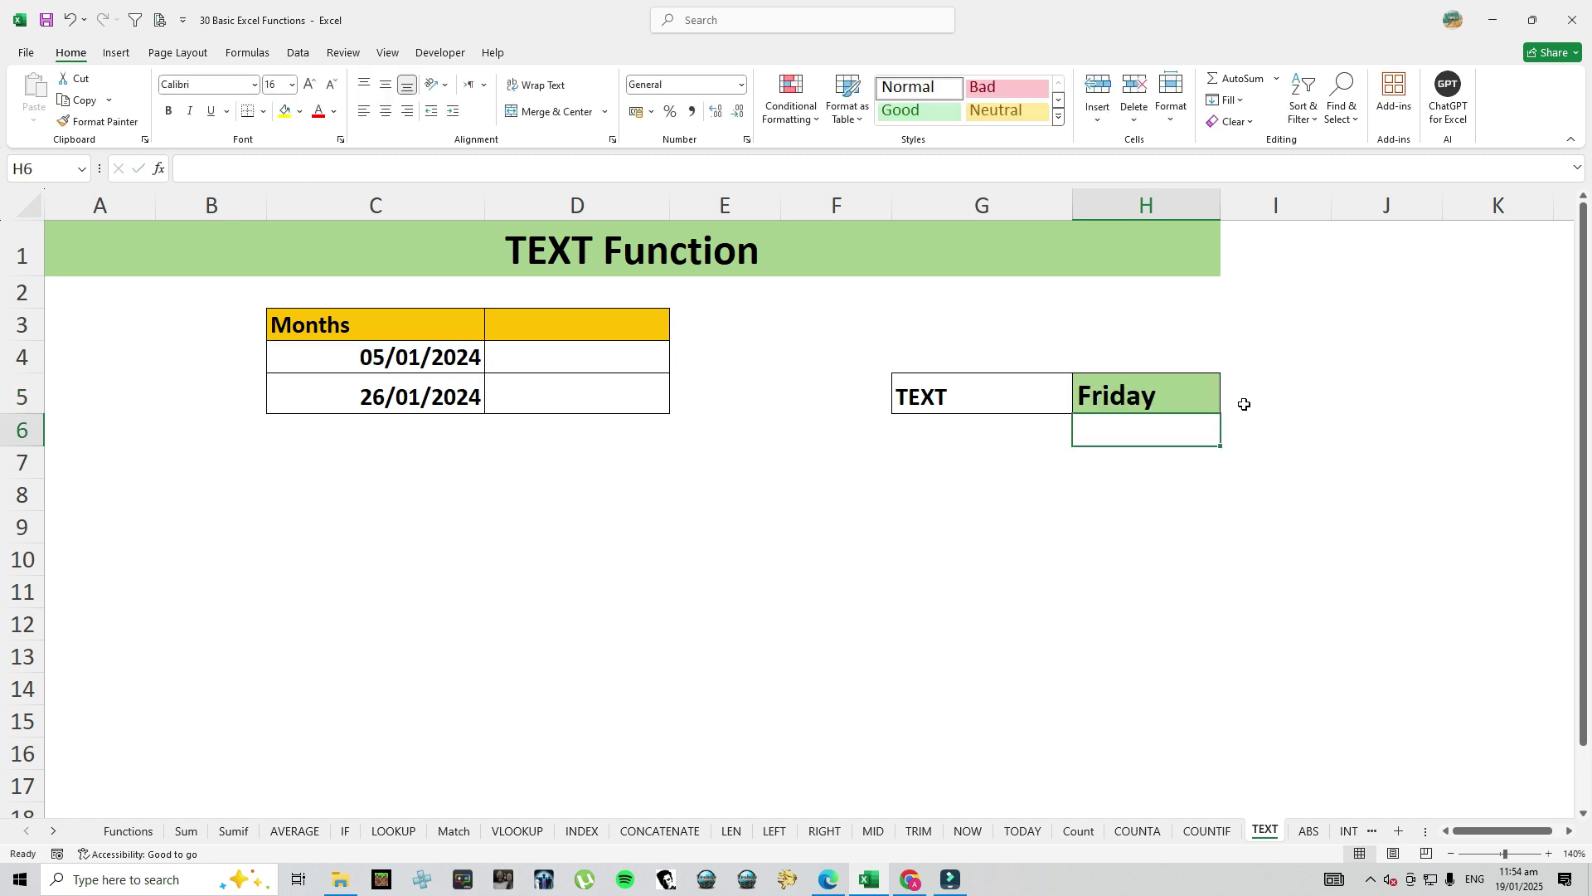
Replace the day format code in the H5 TEXT formula with the month code "m"
{"action": "double_click", "coordinate": [1172, 409]}
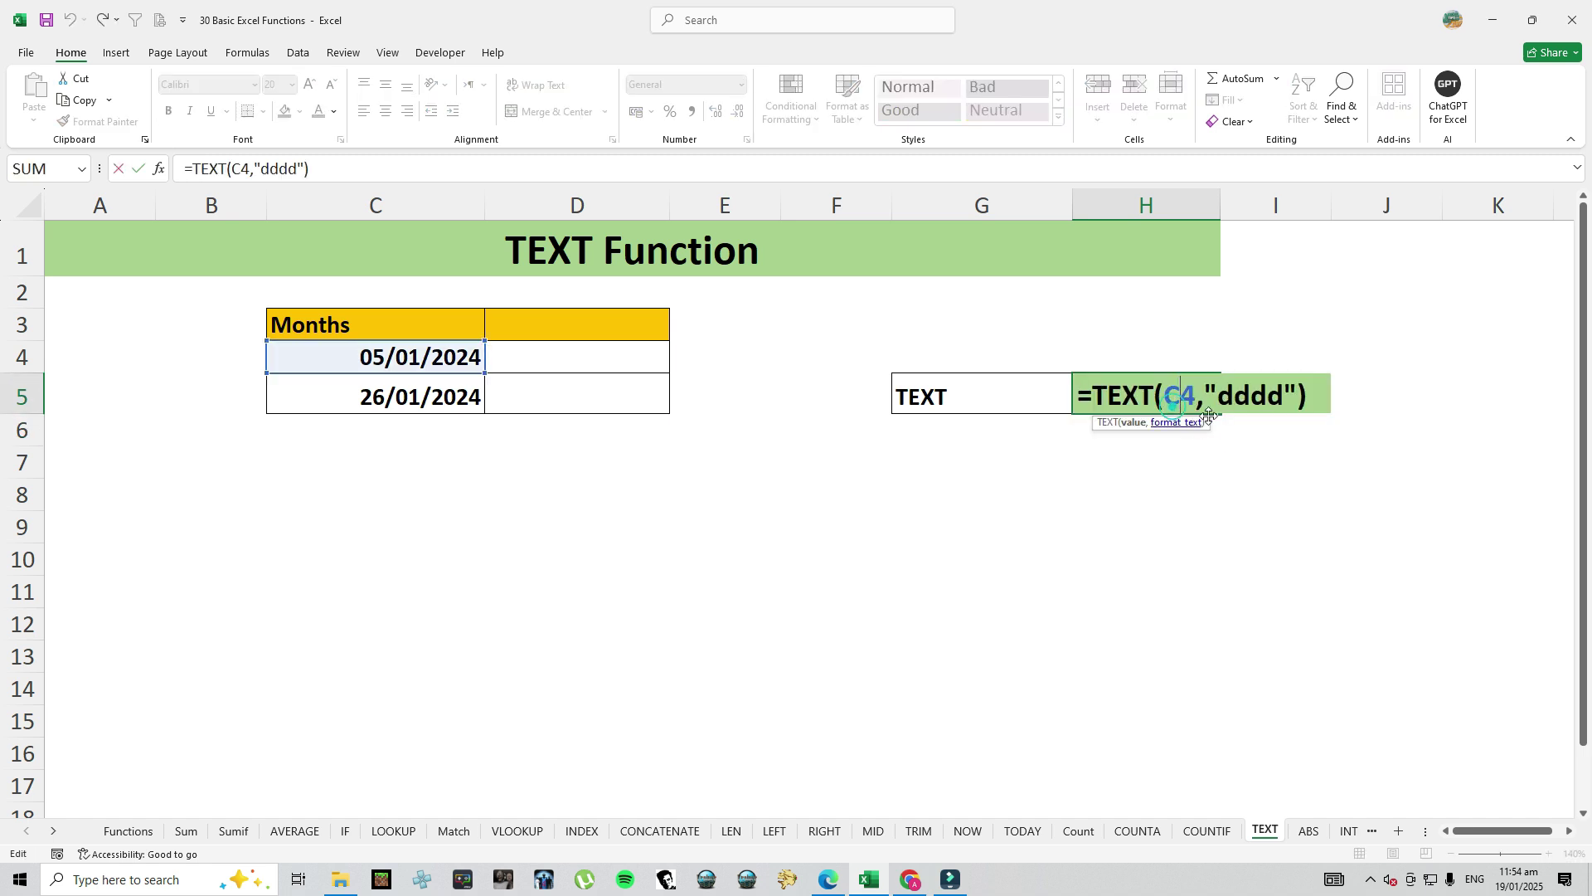
{"action": "left_click_drag", "start_coordinate": [1217, 397], "coordinate": [1283, 396]}
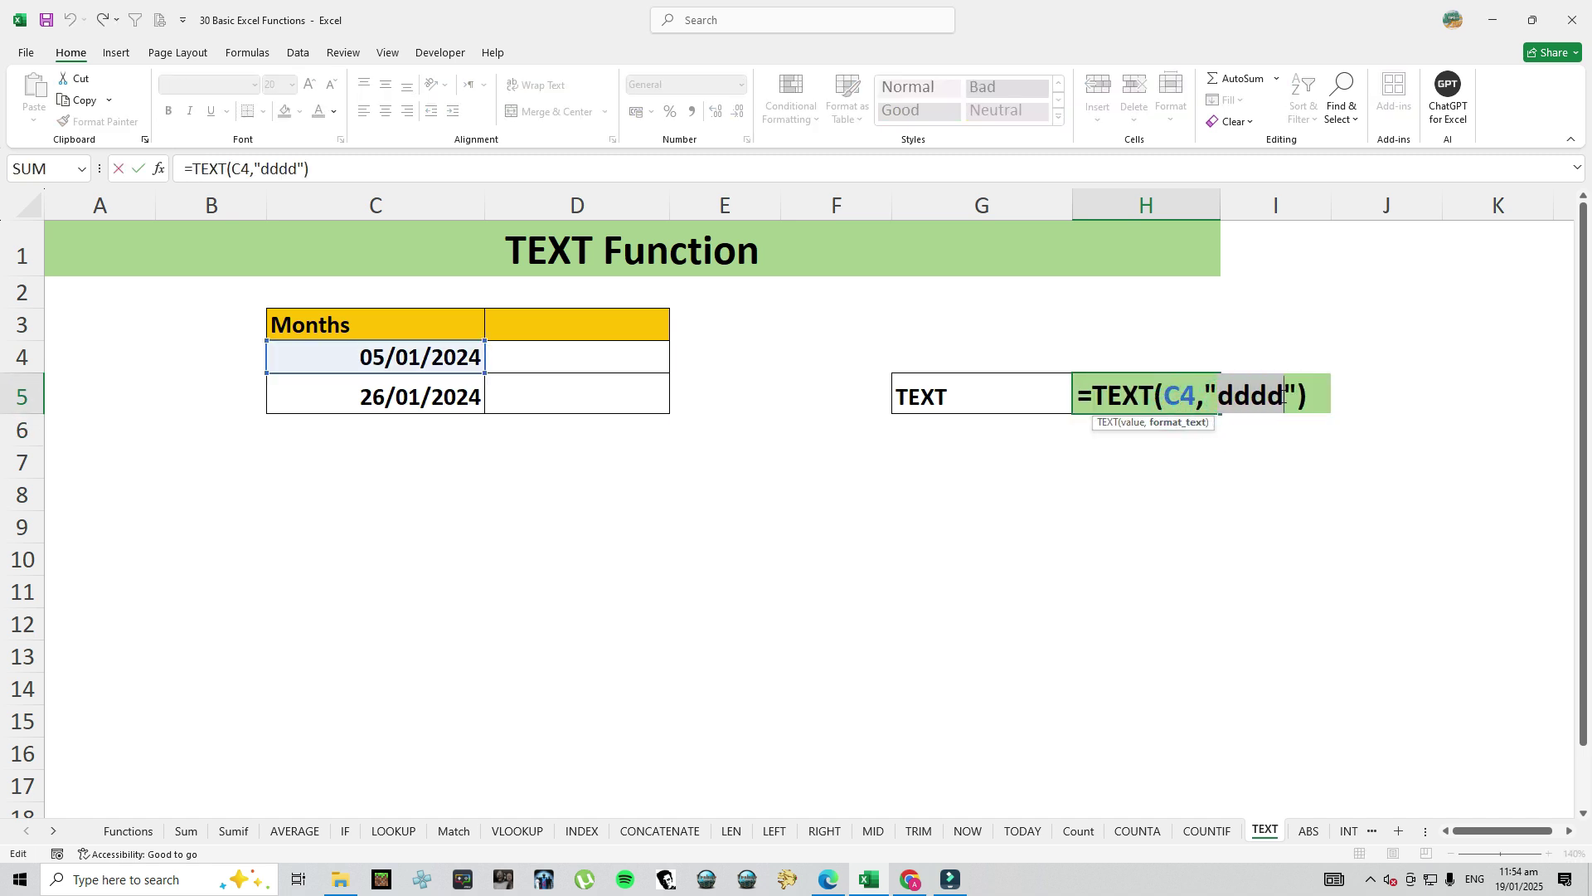
{"action": "type", "text": "m"}
{"action": "key", "text": "Return"}
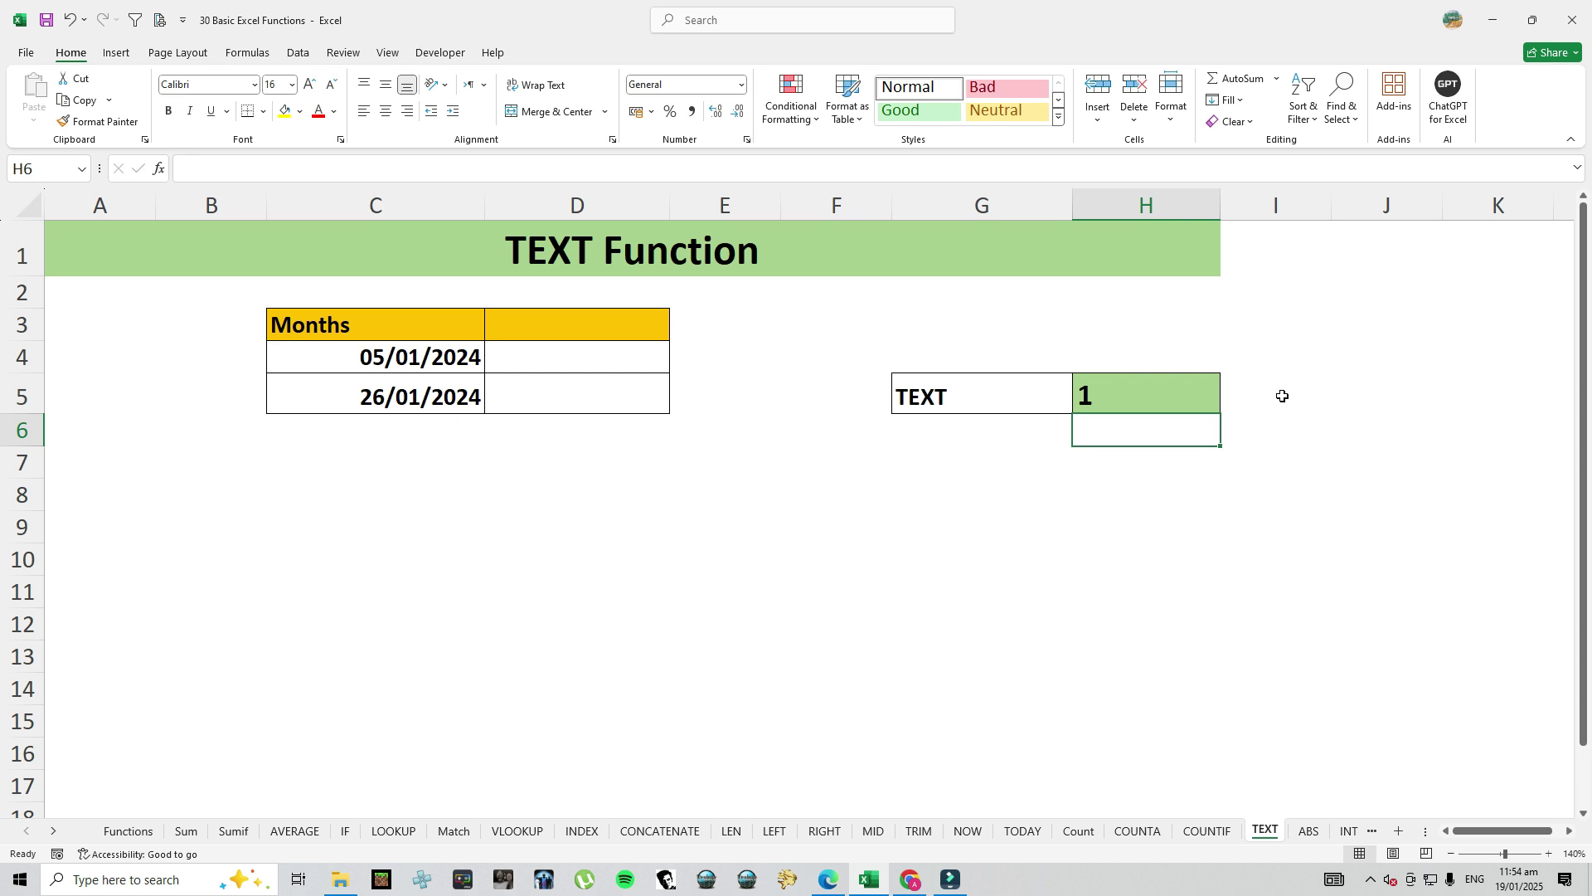
Change the month code in the H5 TEXT formula to "mm" for a two-digit month
{"action": "double_click", "coordinate": [1085, 401]}
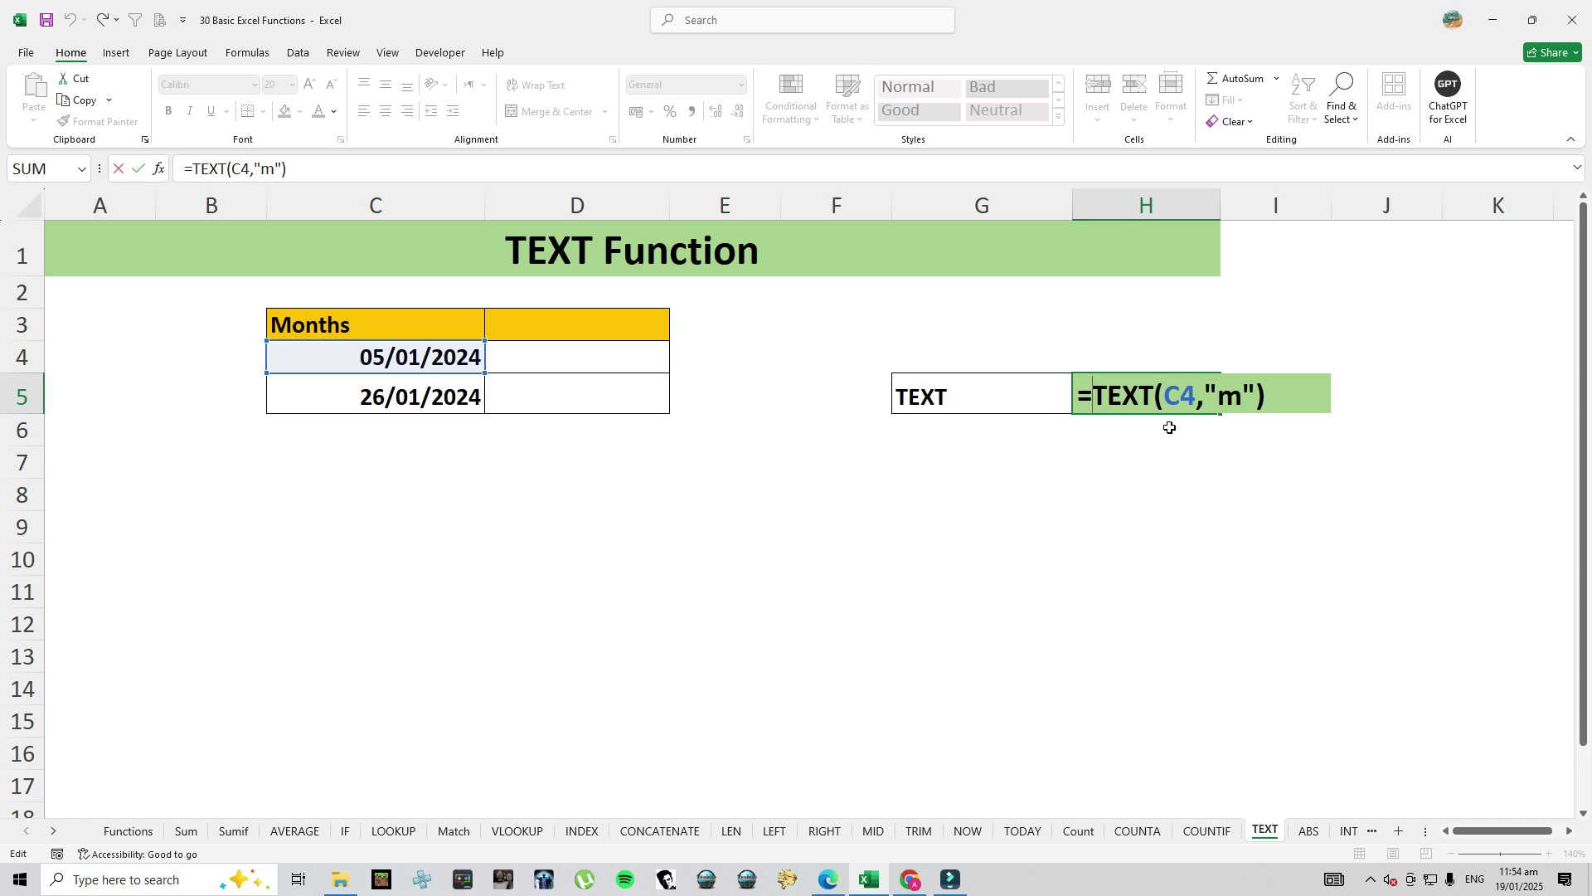
{"action": "left_click", "coordinate": [1241, 399]}
{"action": "type", "text": "m"}
{"action": "key", "text": "Return"}
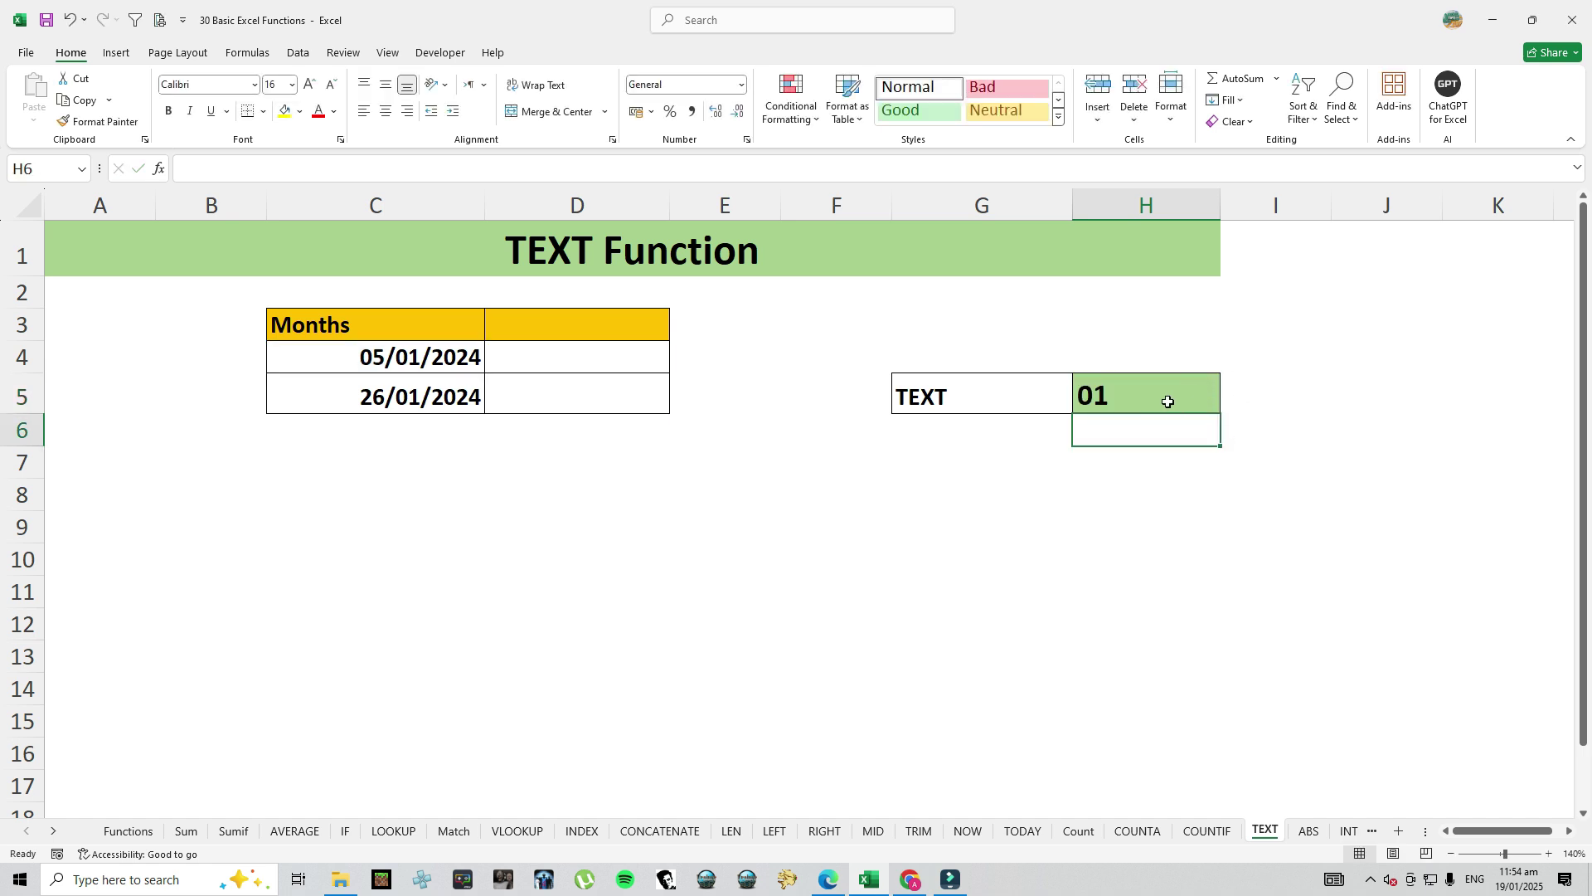
Extend the month code in the H5 TEXT formula to "mmm" for the short month name
{"action": "double_click", "coordinate": [1164, 398]}
{"action": "left_click", "coordinate": [1243, 400]}
{"action": "type", "text": "m"}
{"action": "key", "text": "Return"}
Extend the month code in the H5 TEXT formula to "mmmm" for the full month name
{"action": "double_click", "coordinate": [1112, 397]}
{"action": "left_click", "coordinate": [1261, 397]}
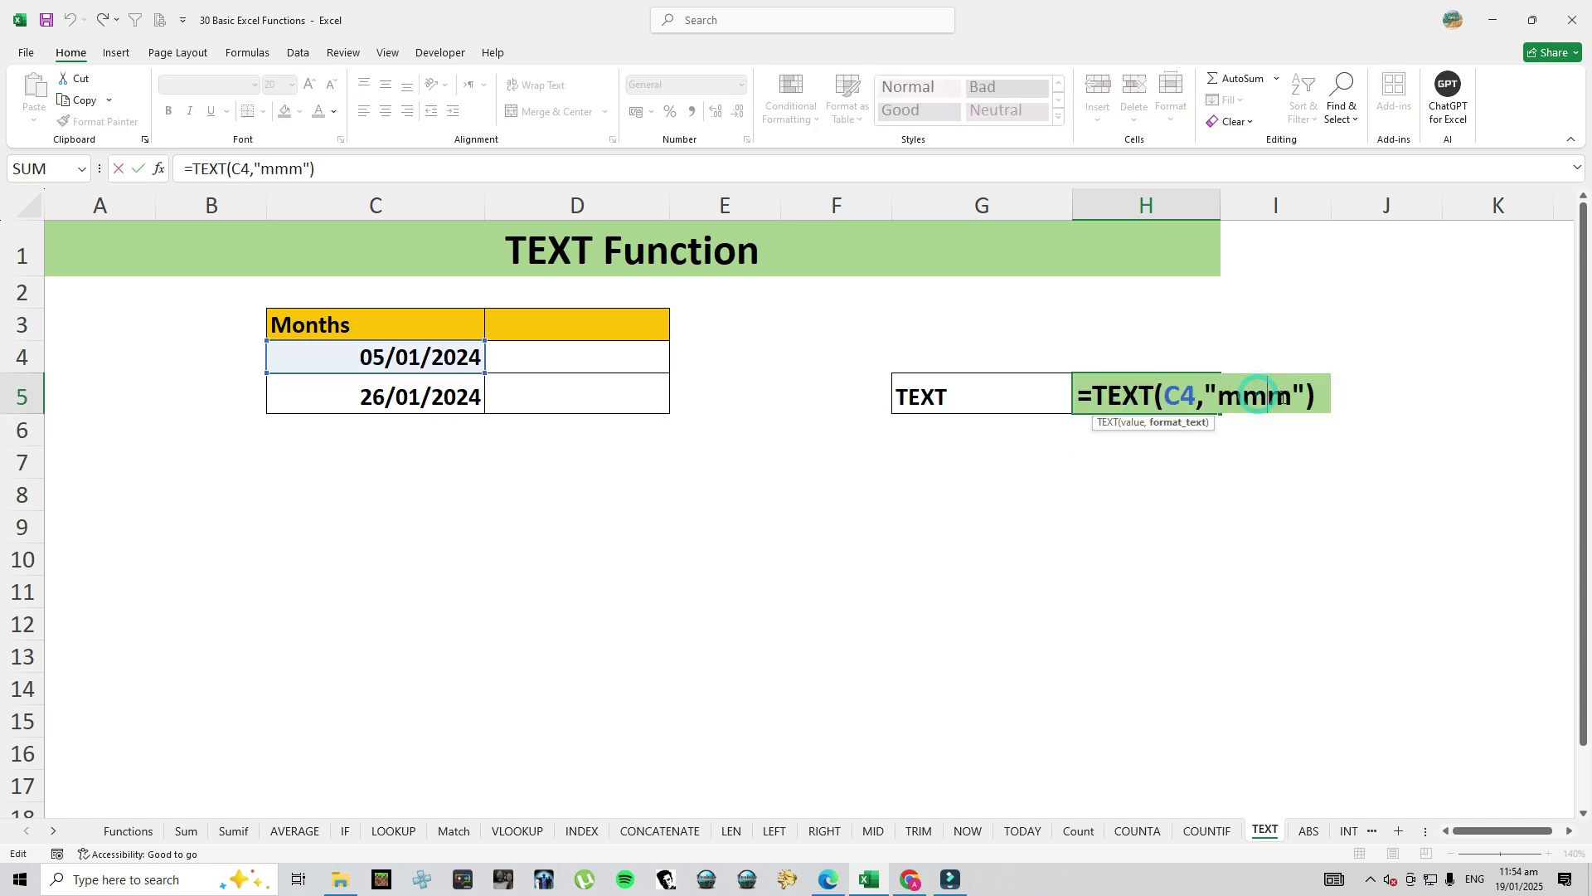
{"action": "type", "text": "m"}
{"action": "key", "text": "Return"}
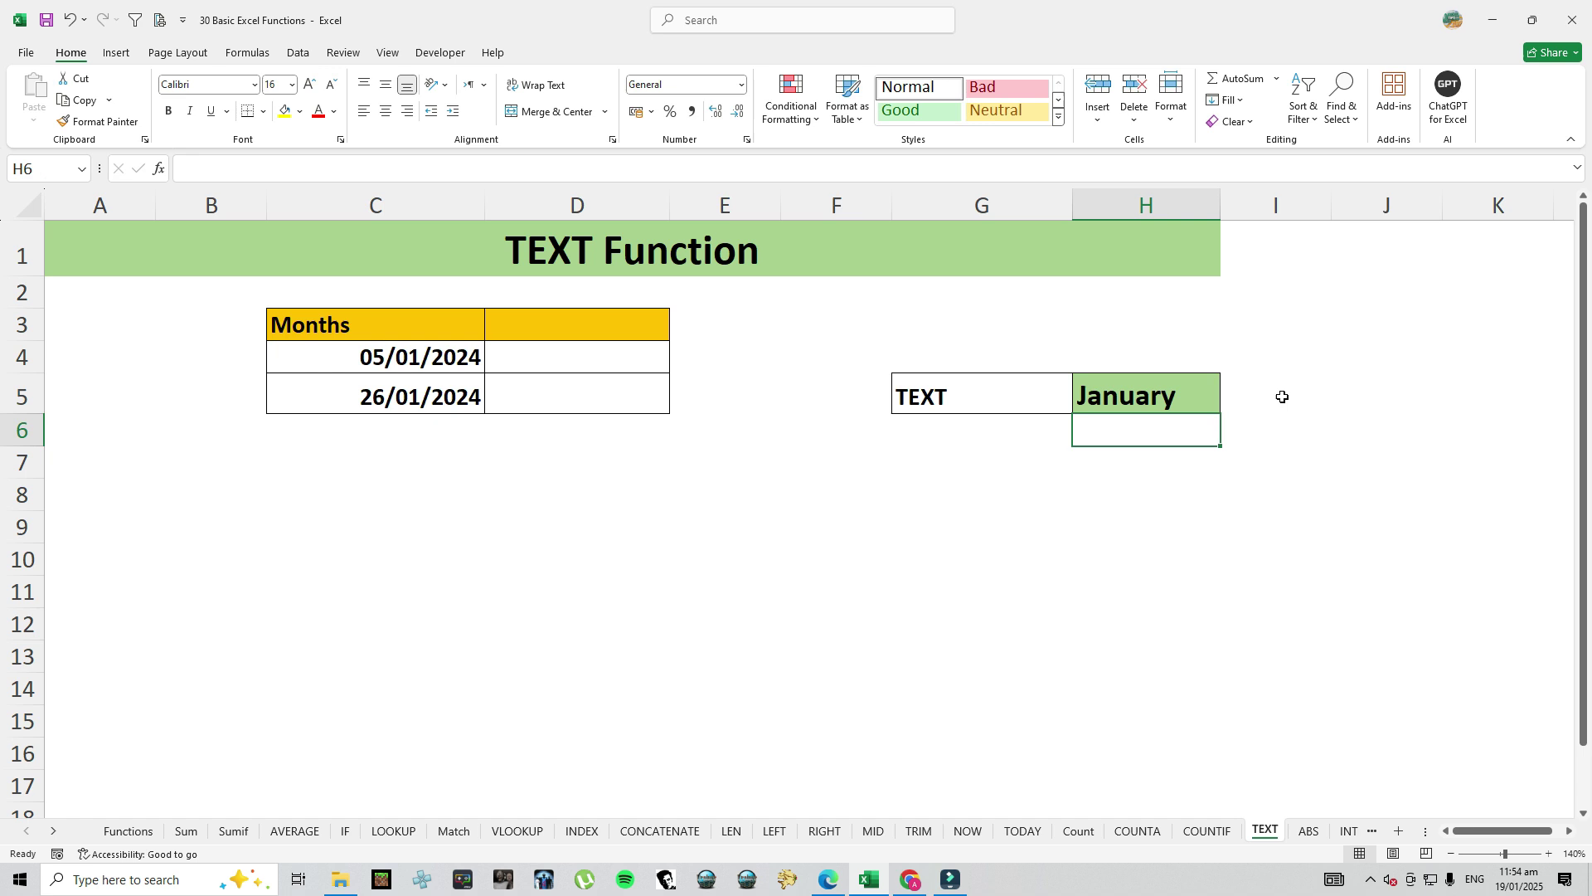
Replace the month format code in the H5 TEXT formula with the year code "y"
{"action": "double_click", "coordinate": [1194, 396]}
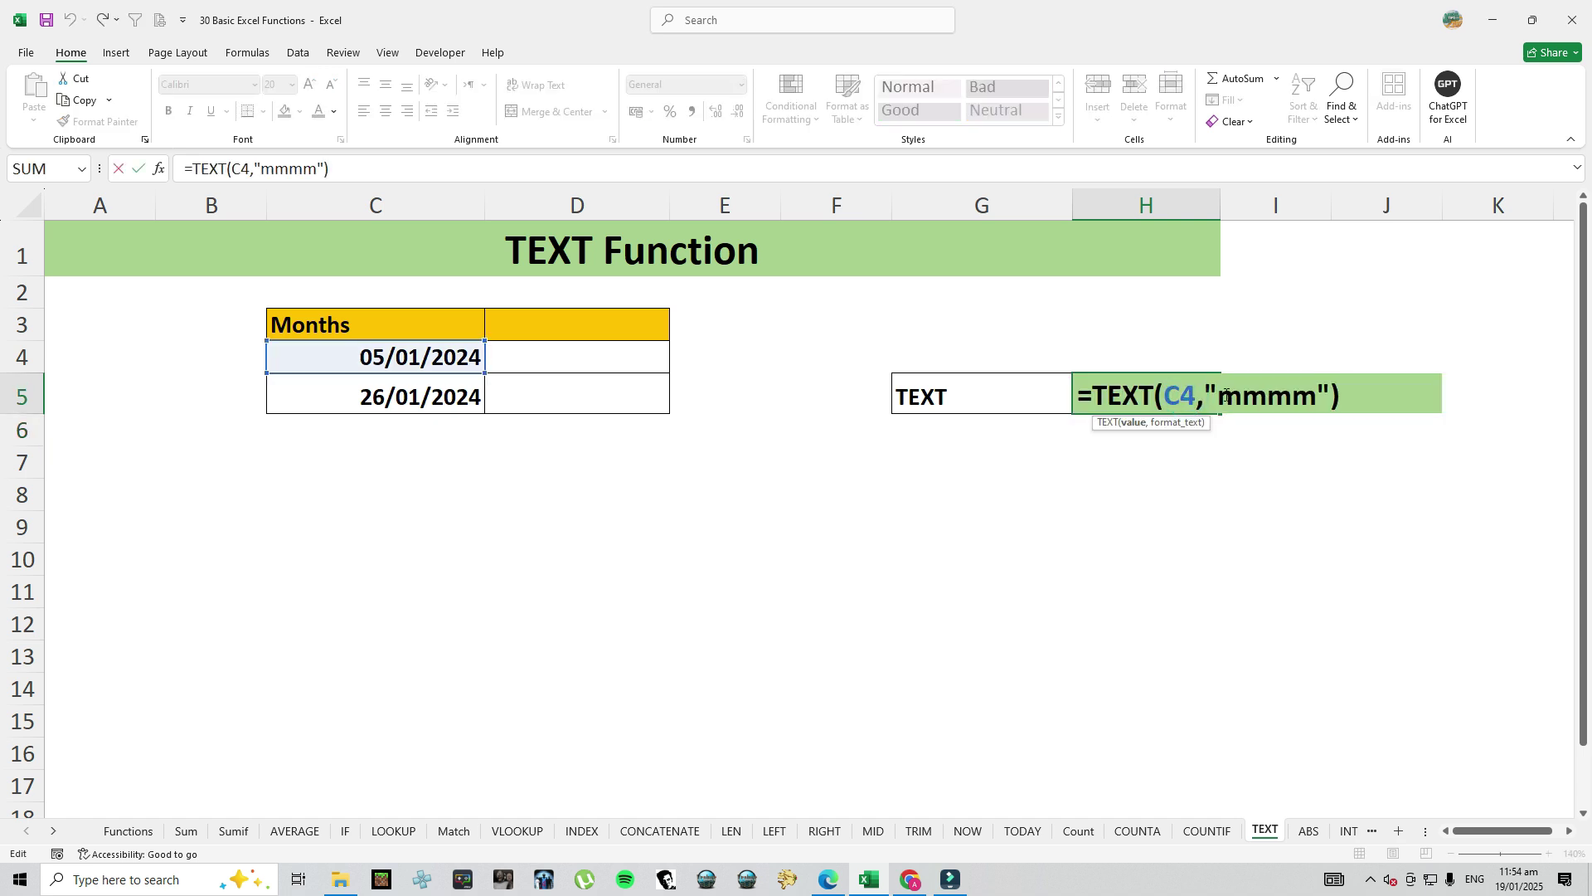
{"action": "left_click_drag", "start_coordinate": [1219, 395], "coordinate": [1317, 398]}
{"action": "type", "text": "y"}
{"action": "key", "text": "Return"}
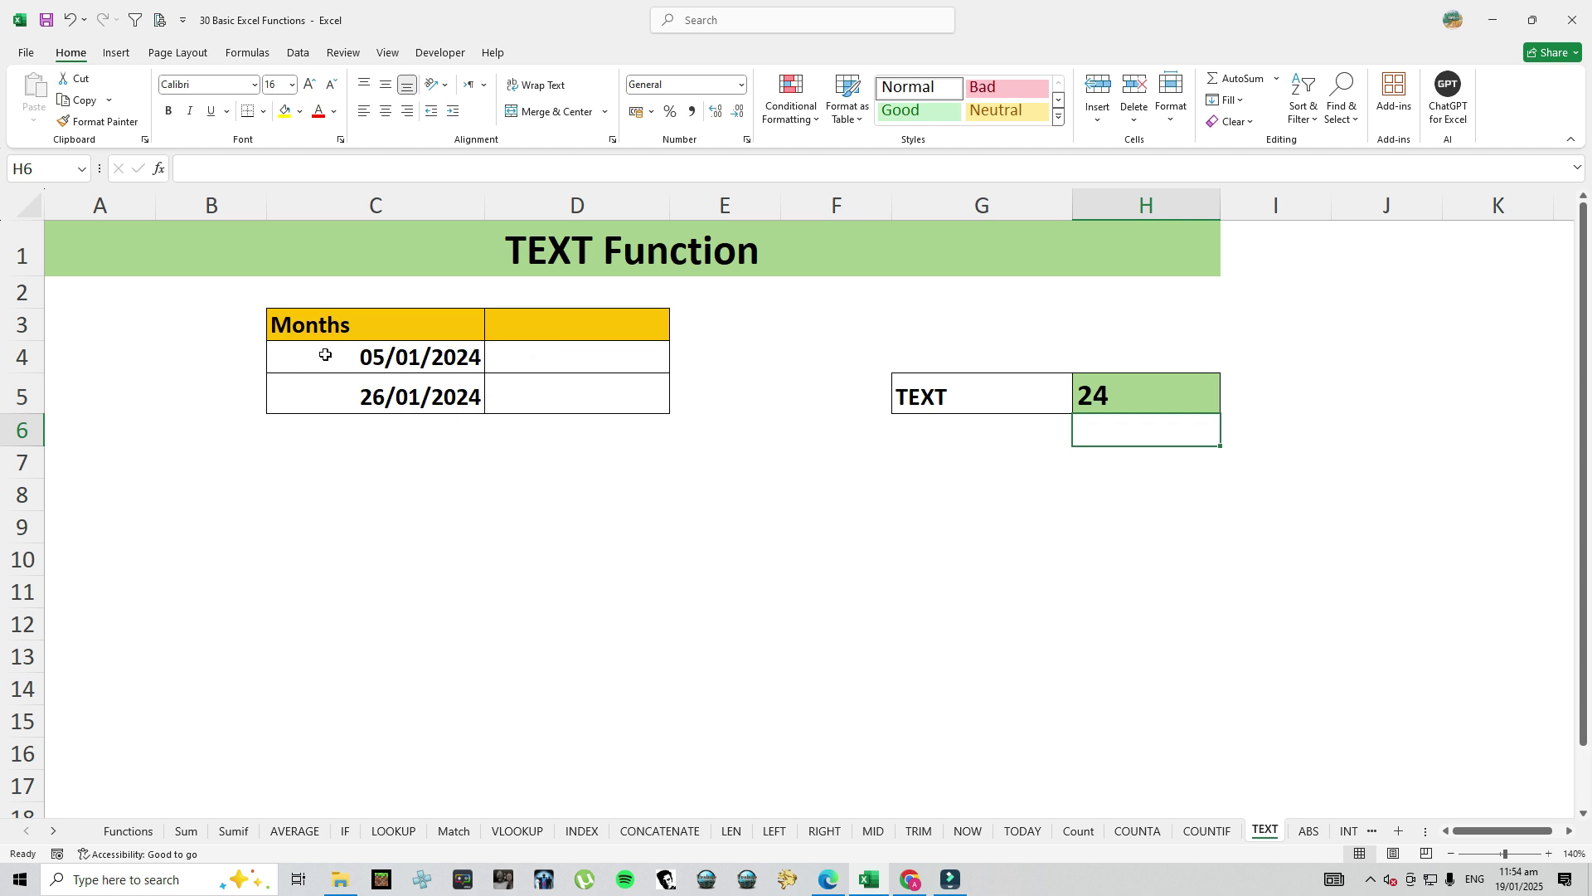
Extend the year code in the H5 TEXT formula to "yyy" for a four-digit year
{"action": "double_click", "coordinate": [1103, 393]}
{"action": "left_click", "coordinate": [1236, 398]}
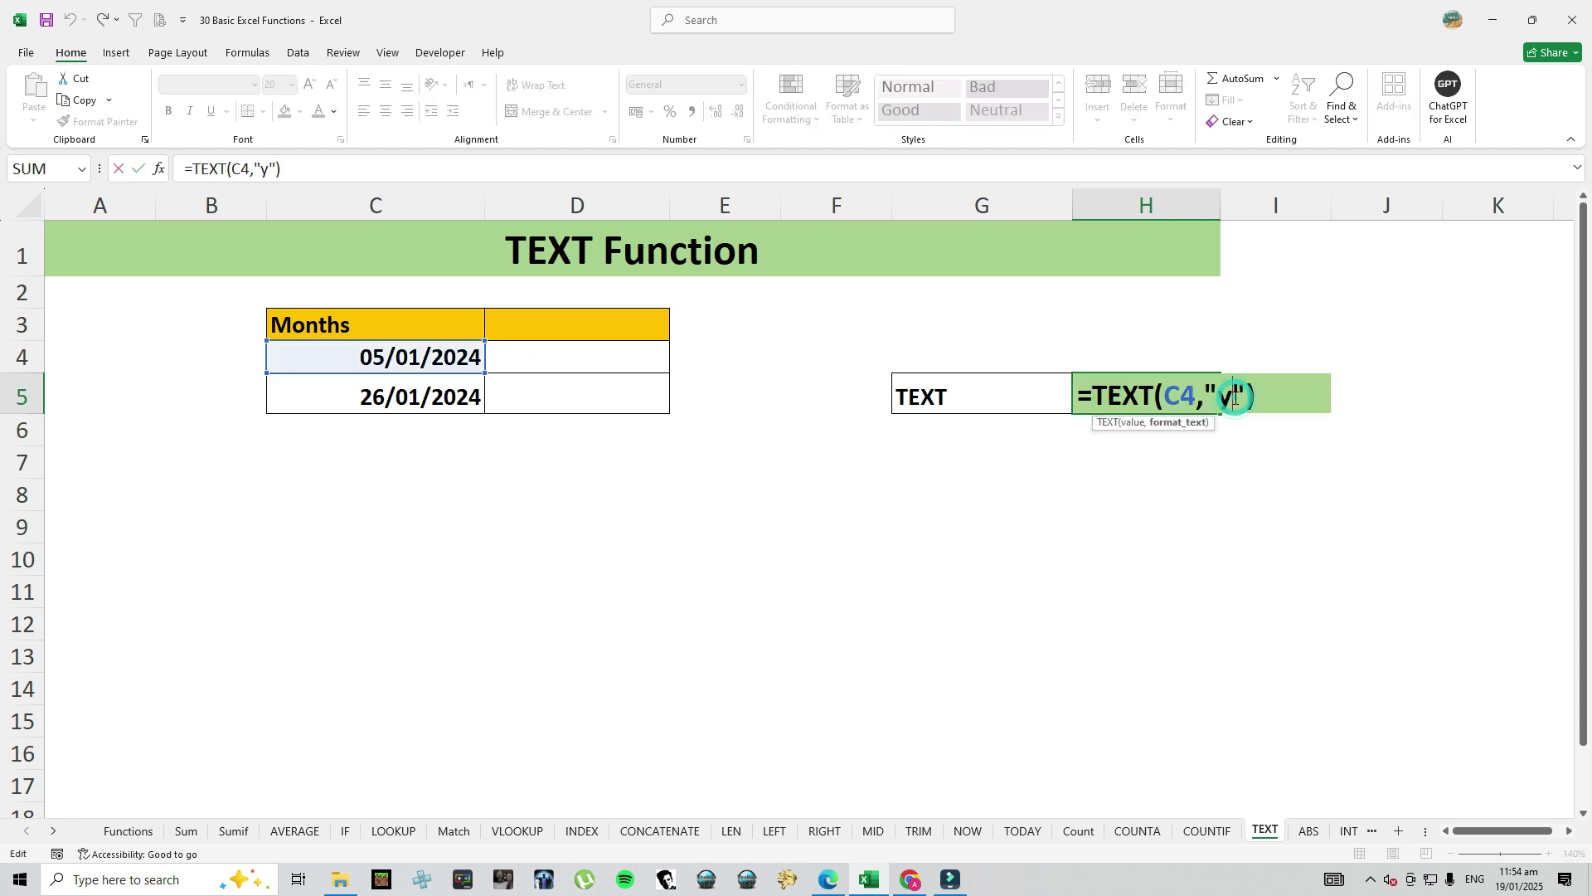
{"action": "type", "text": "yyy"}
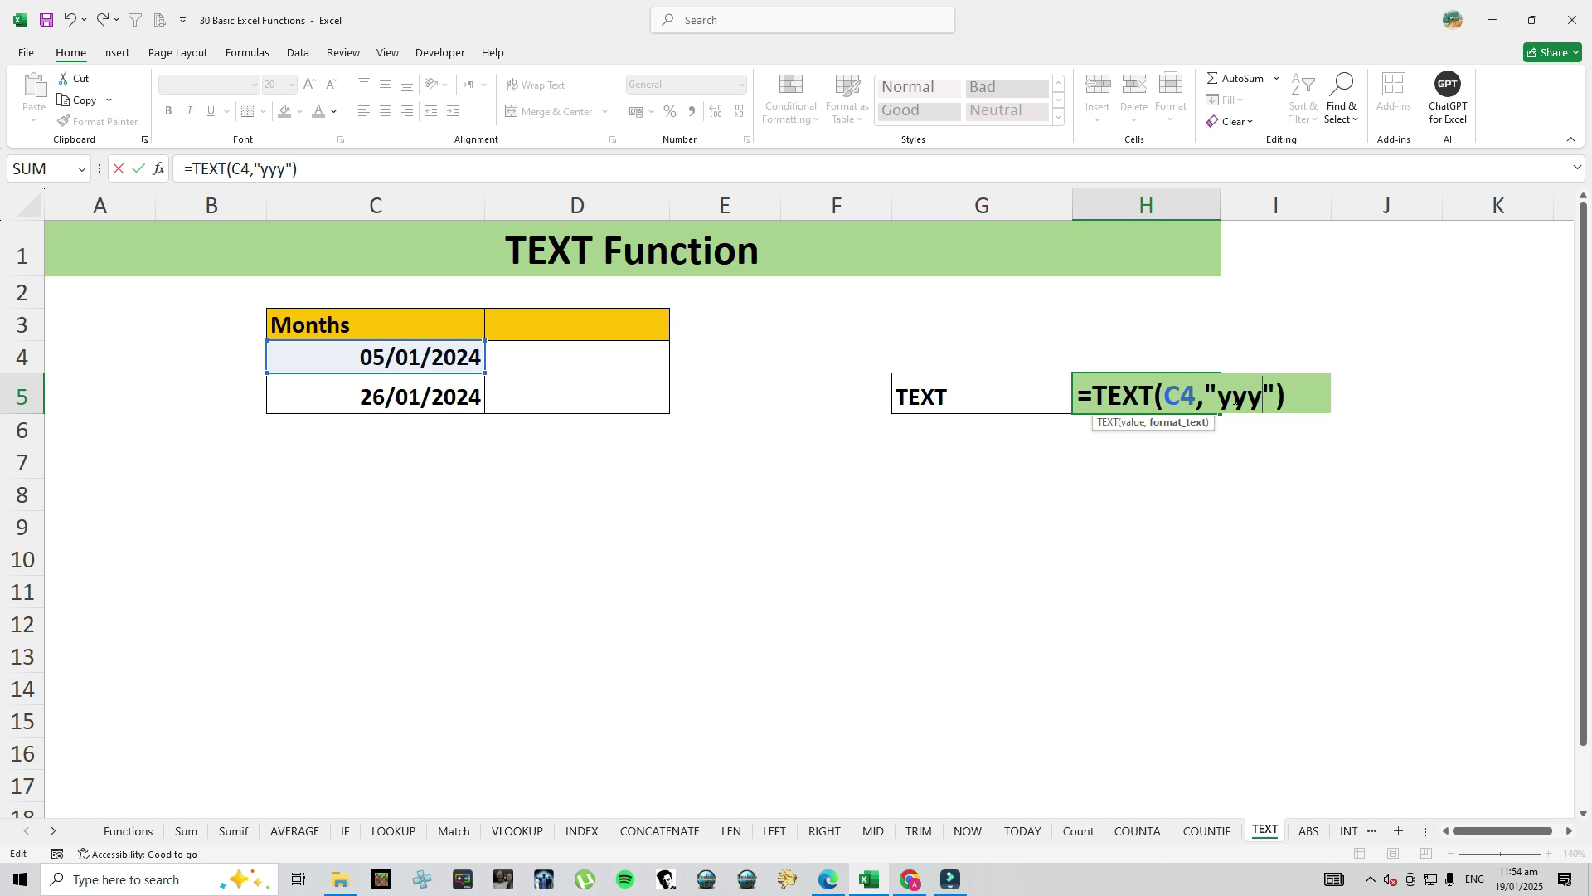
{"action": "key", "text": "Return"}
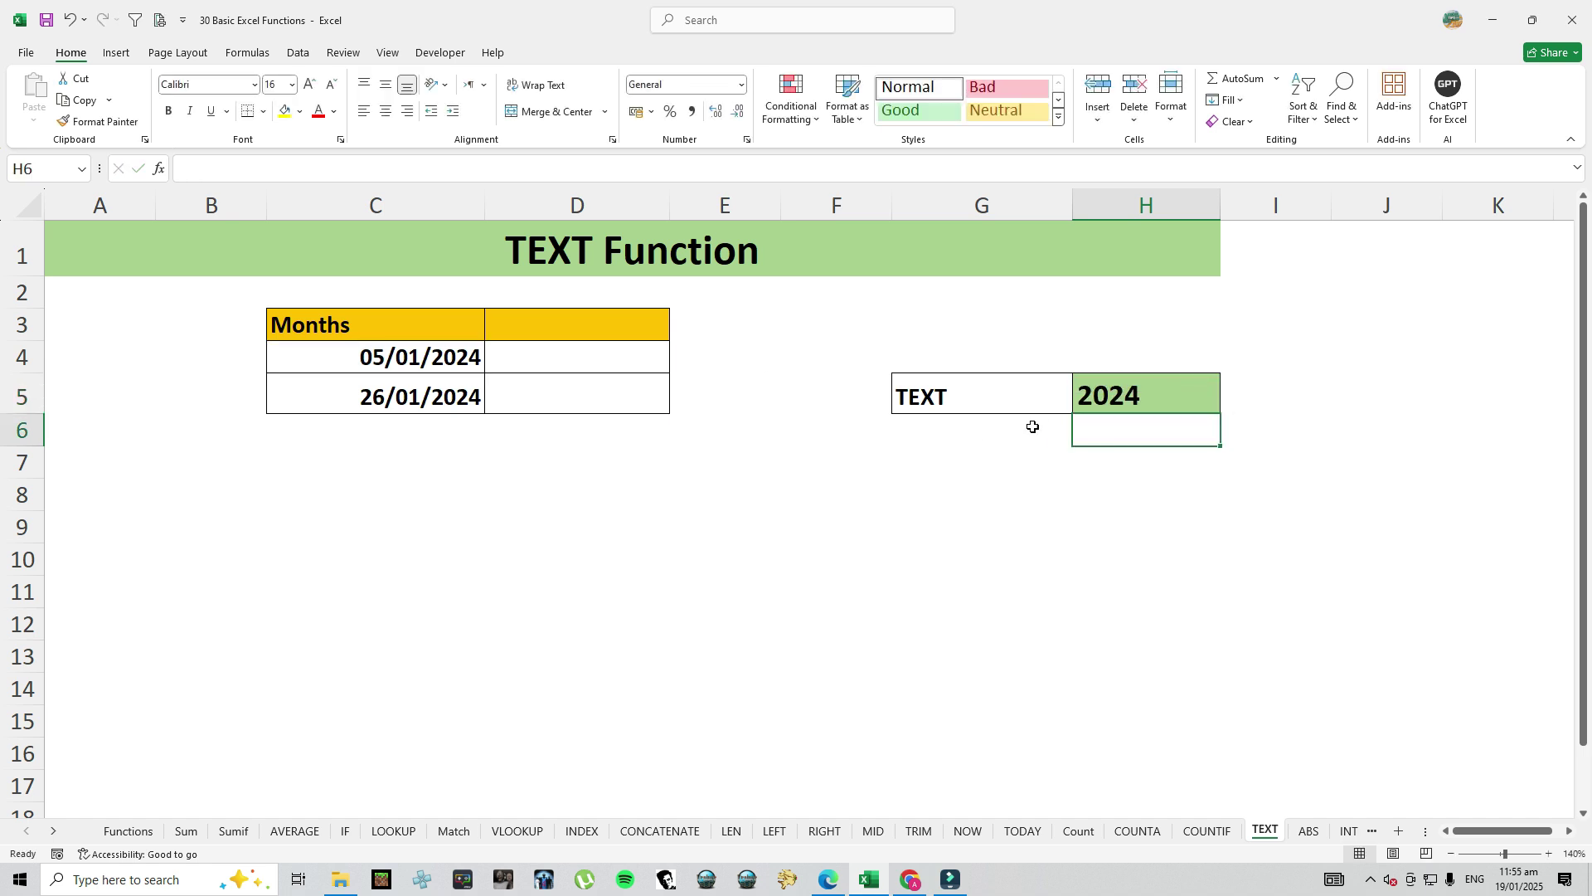
{"action": "left_click", "coordinate": [1111, 396]}
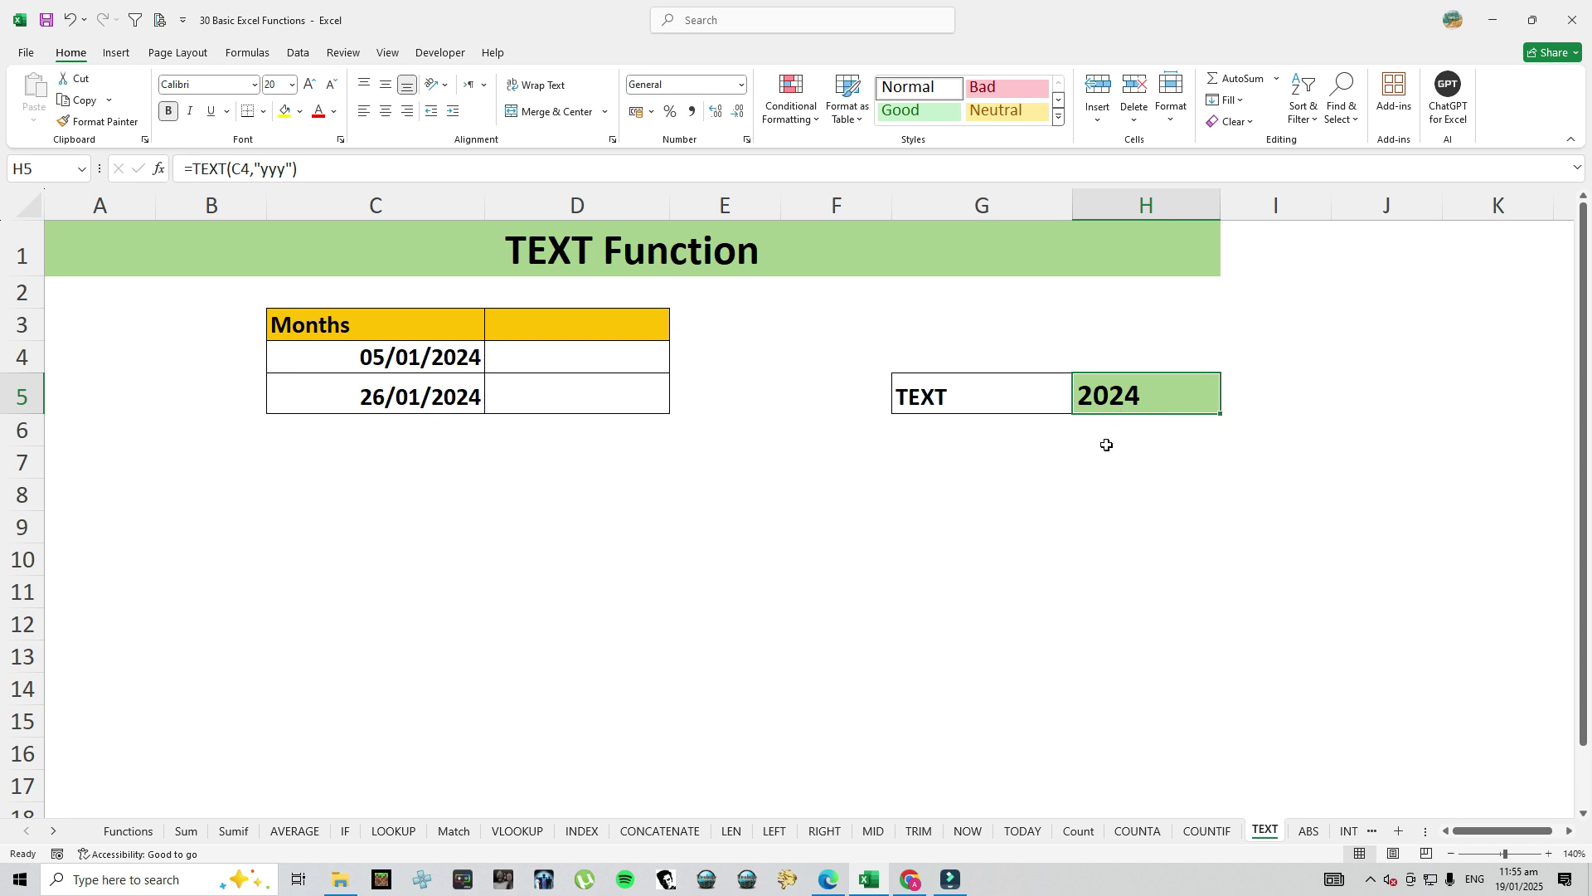
Enter =A1&" "&C4 in cell H7 to join the sheet title and the first date with a space
{"action": "left_click", "coordinate": [1091, 469]}
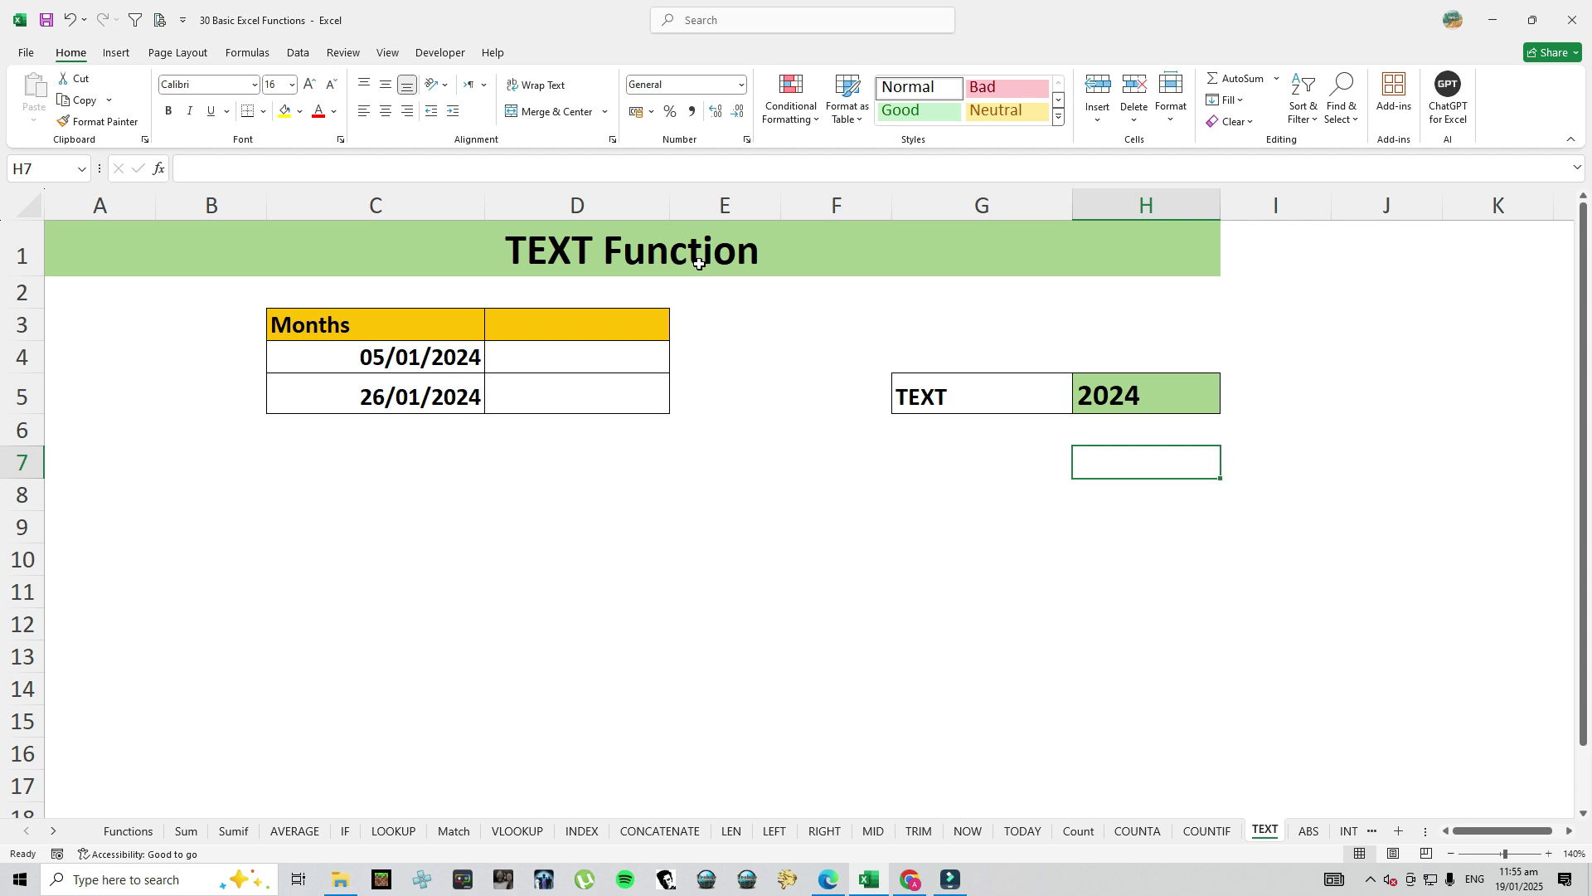
{"action": "type", "text": "="}
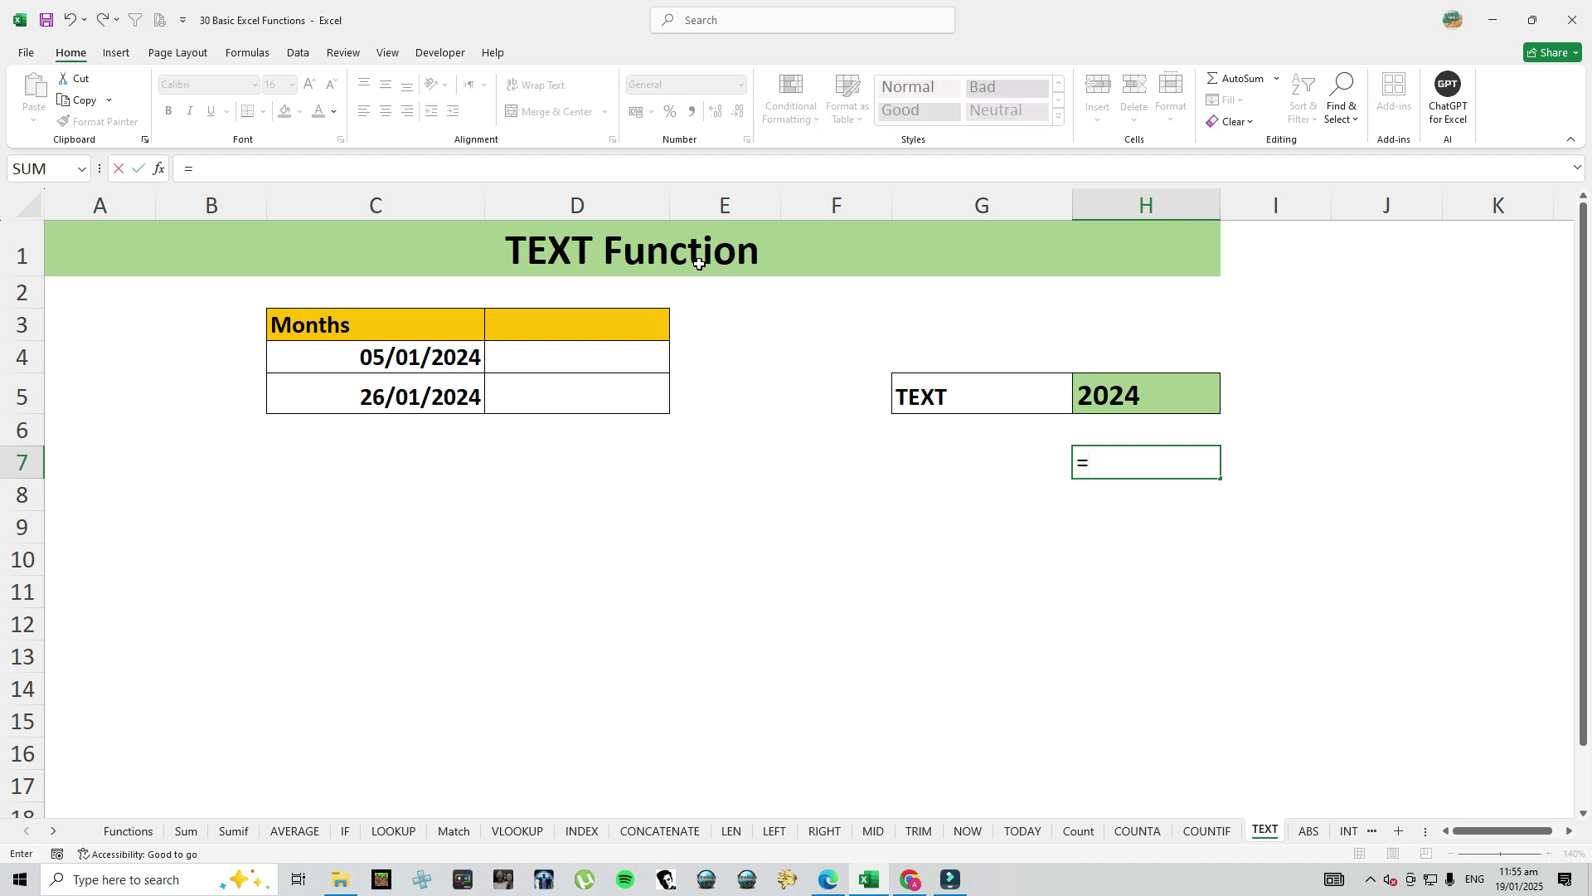
{"action": "left_click", "coordinate": [657, 239]}
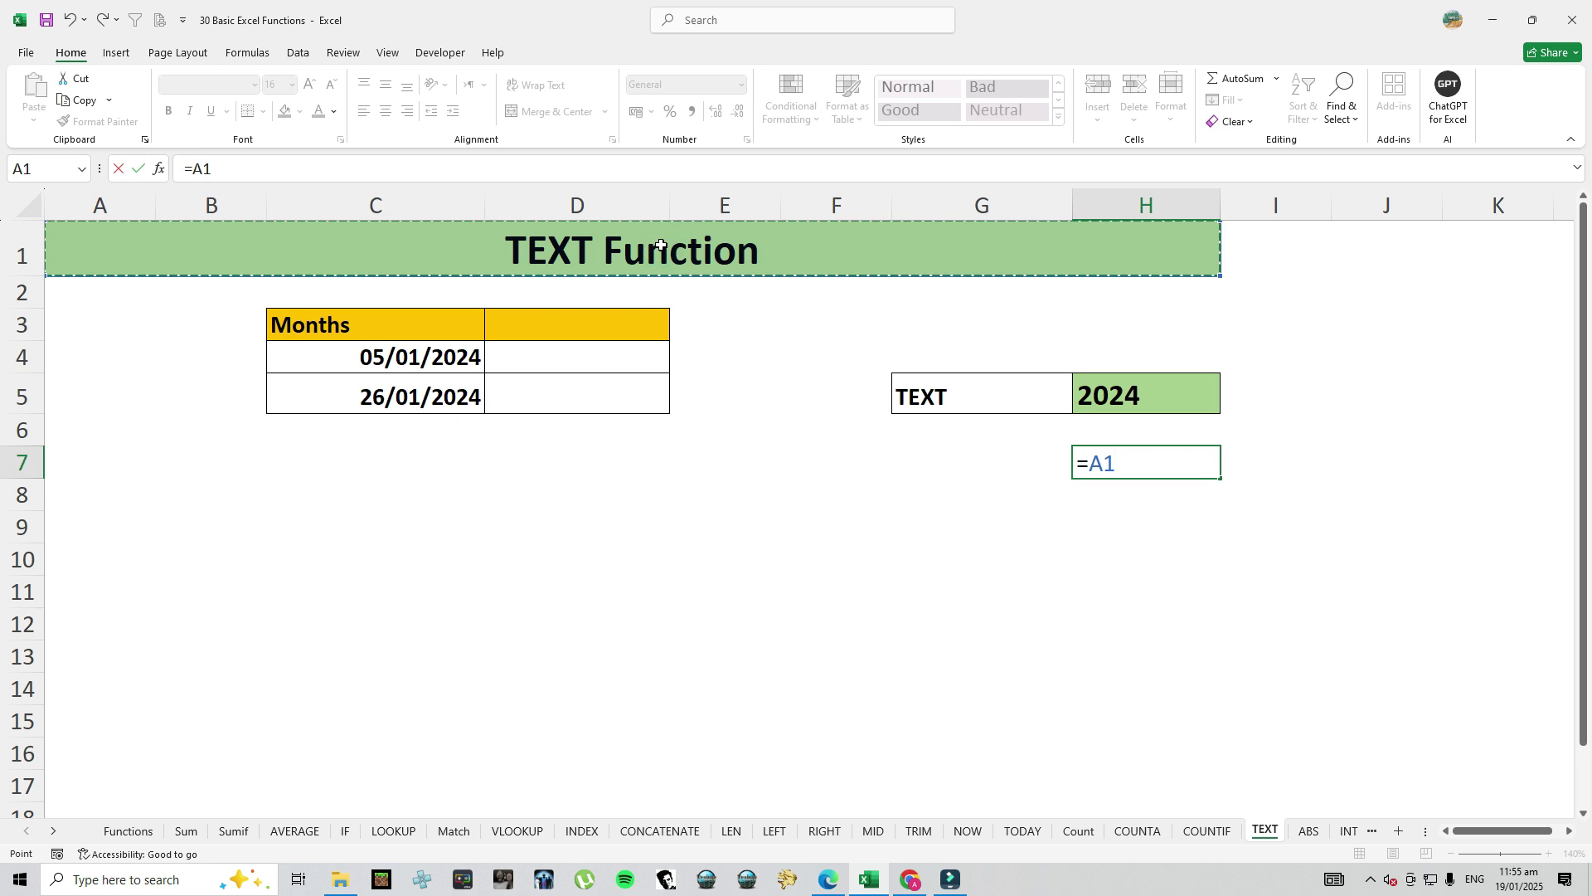
{"action": "type", "text": "&"}
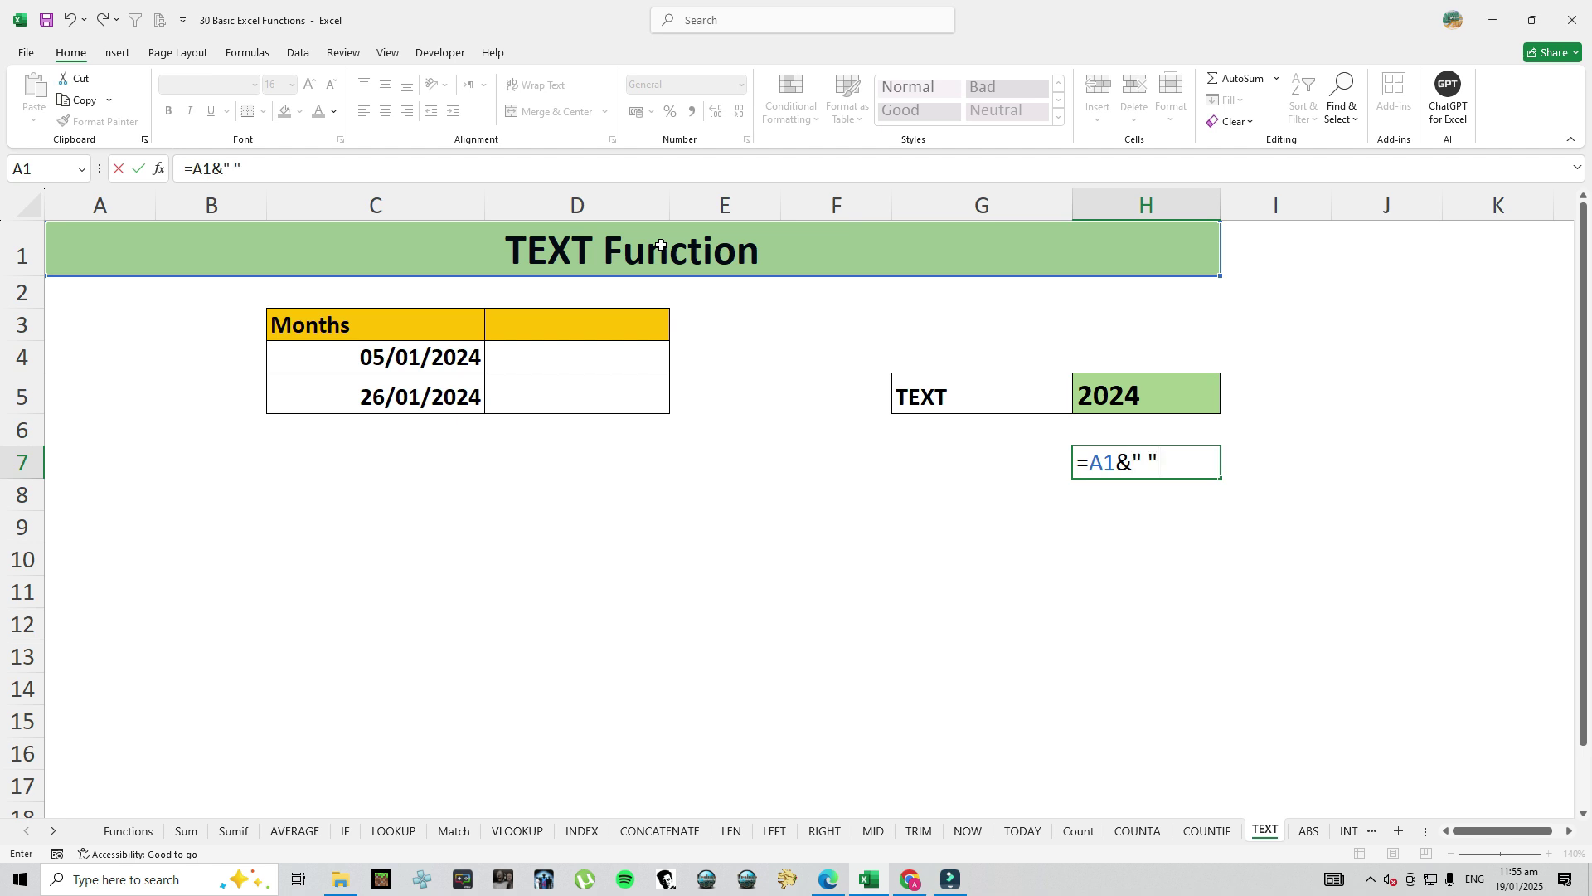
{"action": "type", "text": "\" \"&"}
{"action": "left_click", "coordinate": [372, 358]}
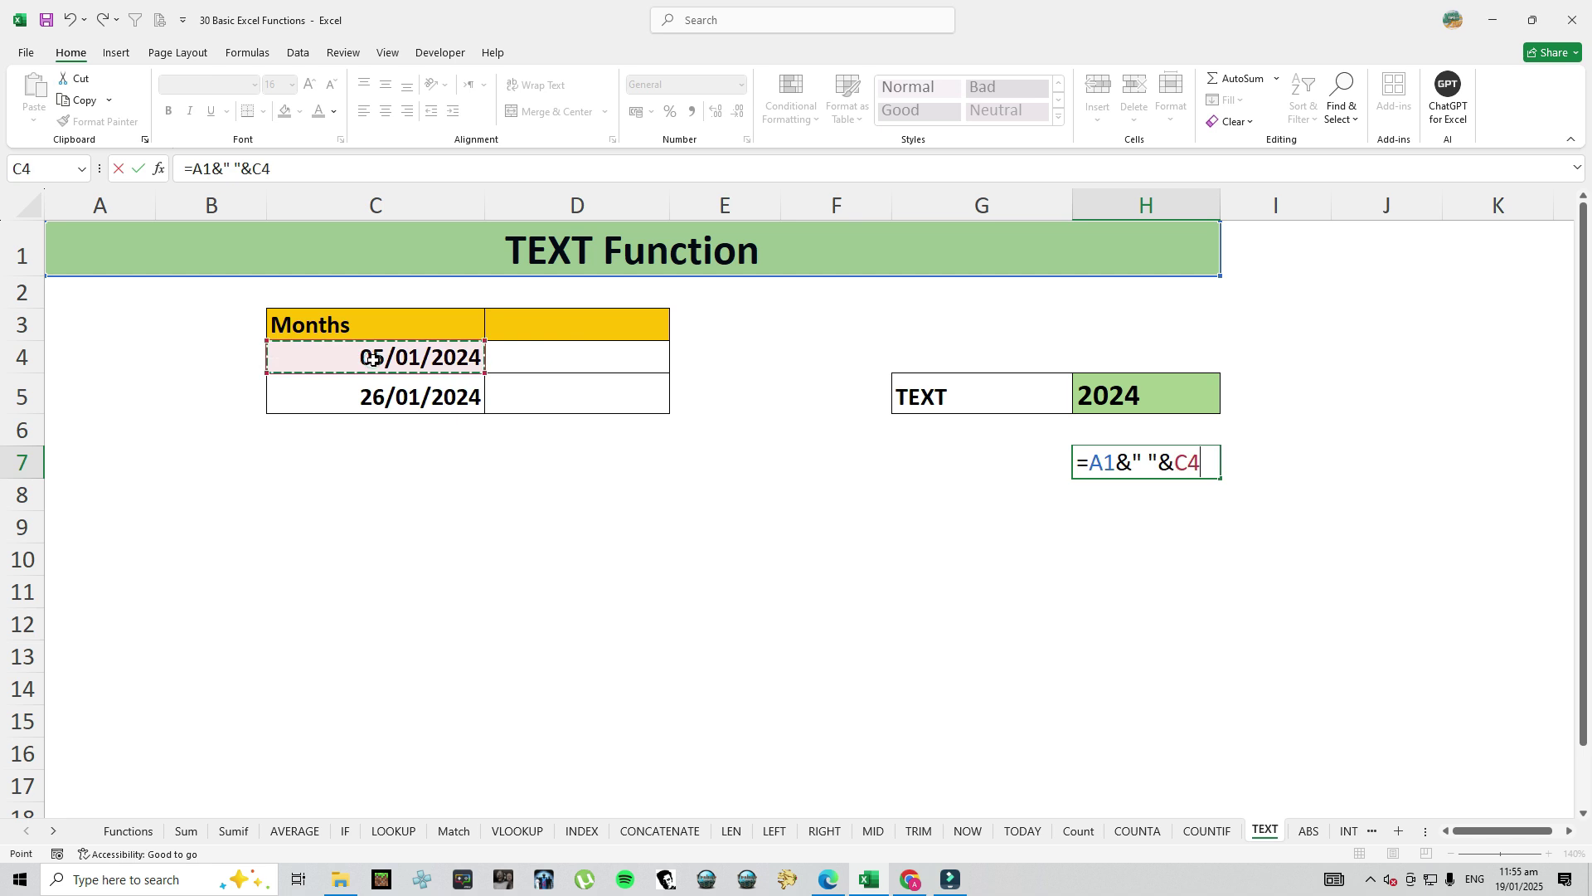
{"action": "key", "text": "Return"}
{"action": "key", "text": "Up"}
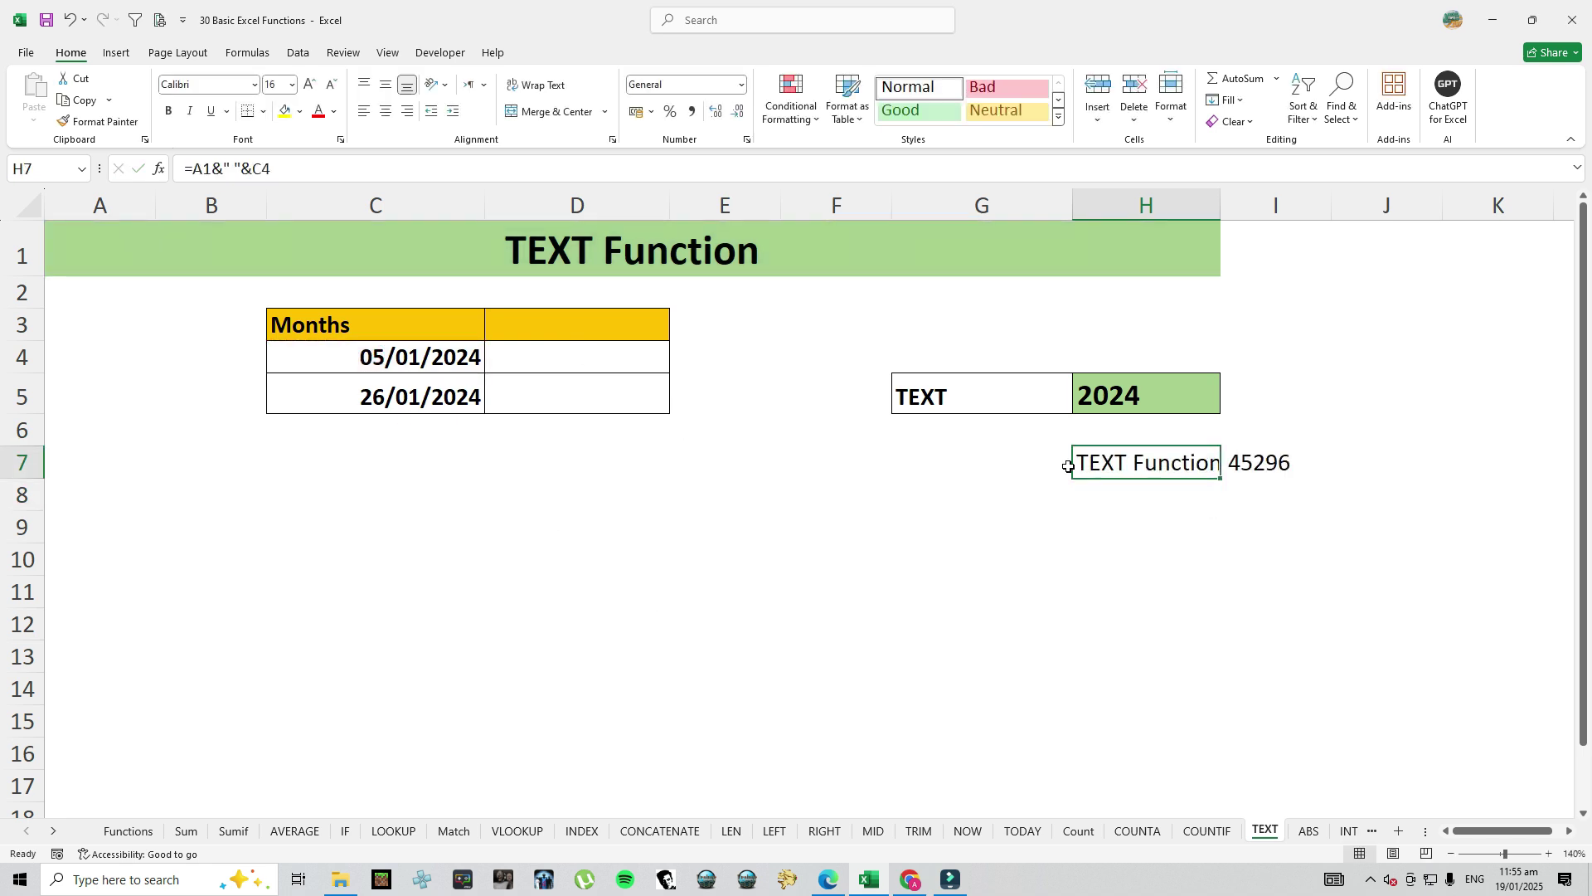
Move the joined-text formula from H7 to G7 and format it bold at font size 22
{"action": "left_click_drag", "start_coordinate": [1069, 469], "coordinate": [936, 464]}
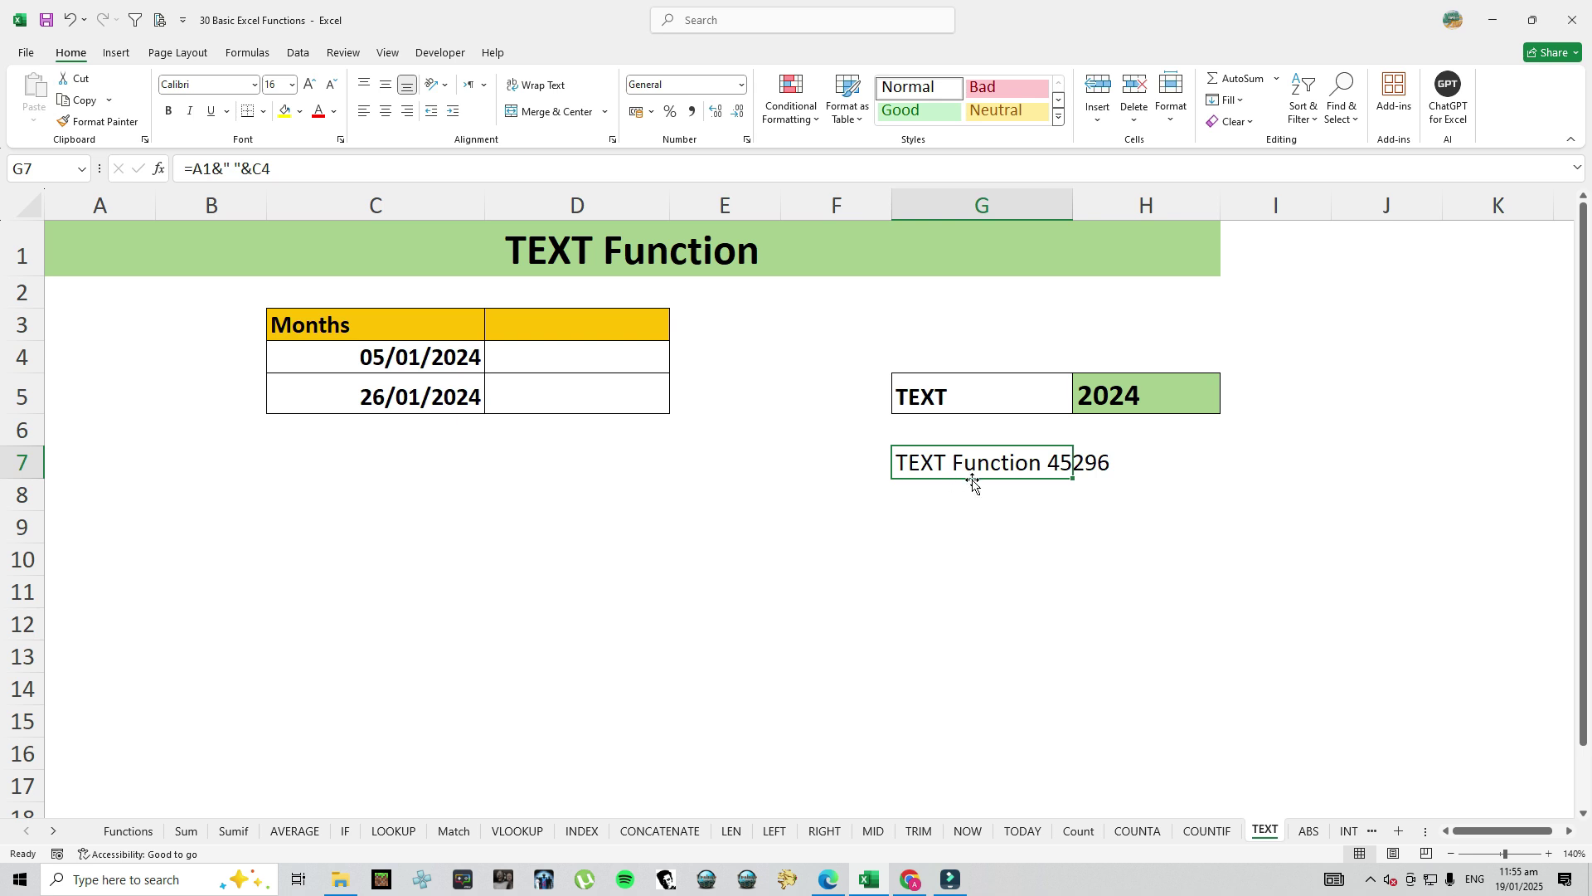
{"action": "left_click", "coordinate": [963, 483]}
{"action": "left_click", "coordinate": [956, 464]}
{"action": "left_click", "coordinate": [169, 112]}
{"action": "left_click", "coordinate": [310, 84]}
{"action": "left_click", "coordinate": [310, 83]}
{"action": "left_click", "coordinate": [310, 83]}
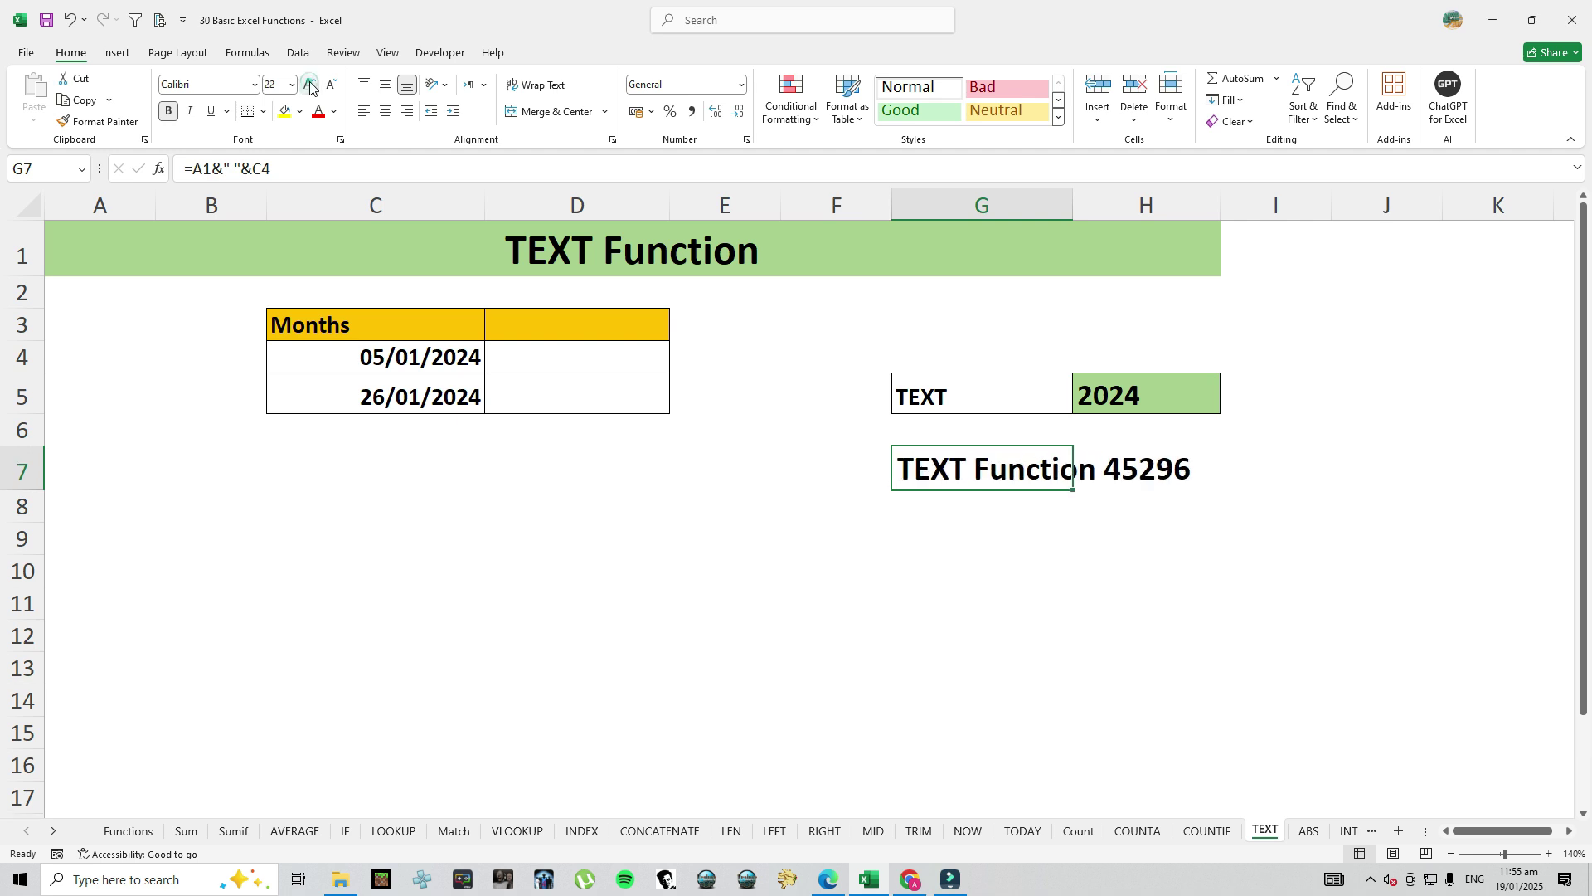
{"action": "left_click", "coordinate": [771, 484]}
Replace the C4 reference in the G7 formula with TEXT(C4,"dd-mm-yy") so the date is formatted
{"action": "left_click", "coordinate": [956, 487]}
{"action": "double_click", "coordinate": [953, 474]}
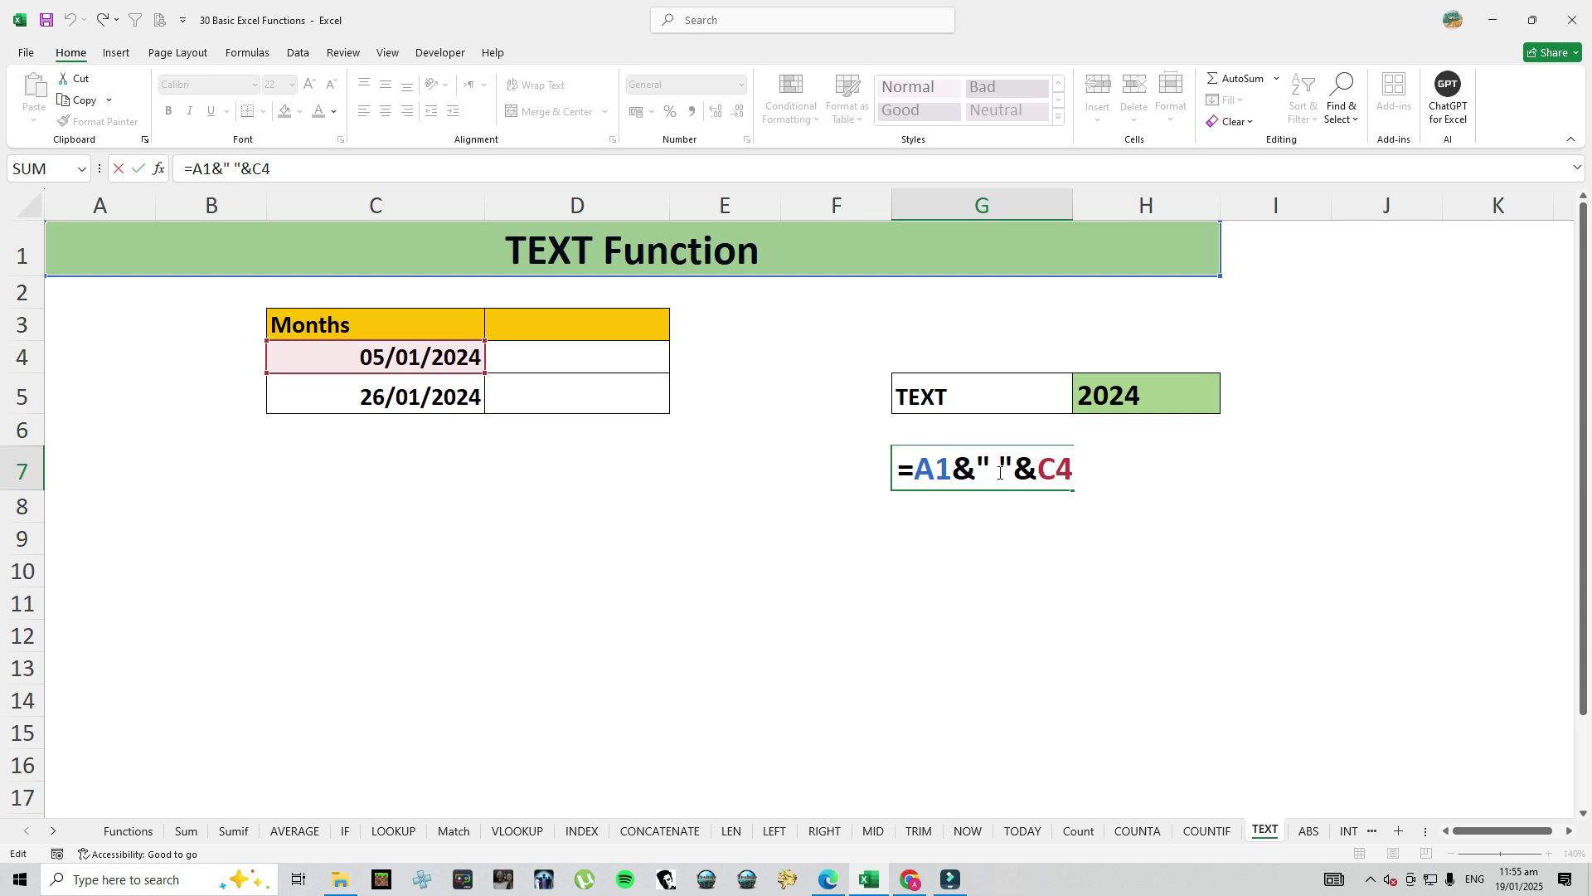
{"action": "left_click_drag", "start_coordinate": [1015, 470], "coordinate": [1085, 463]}
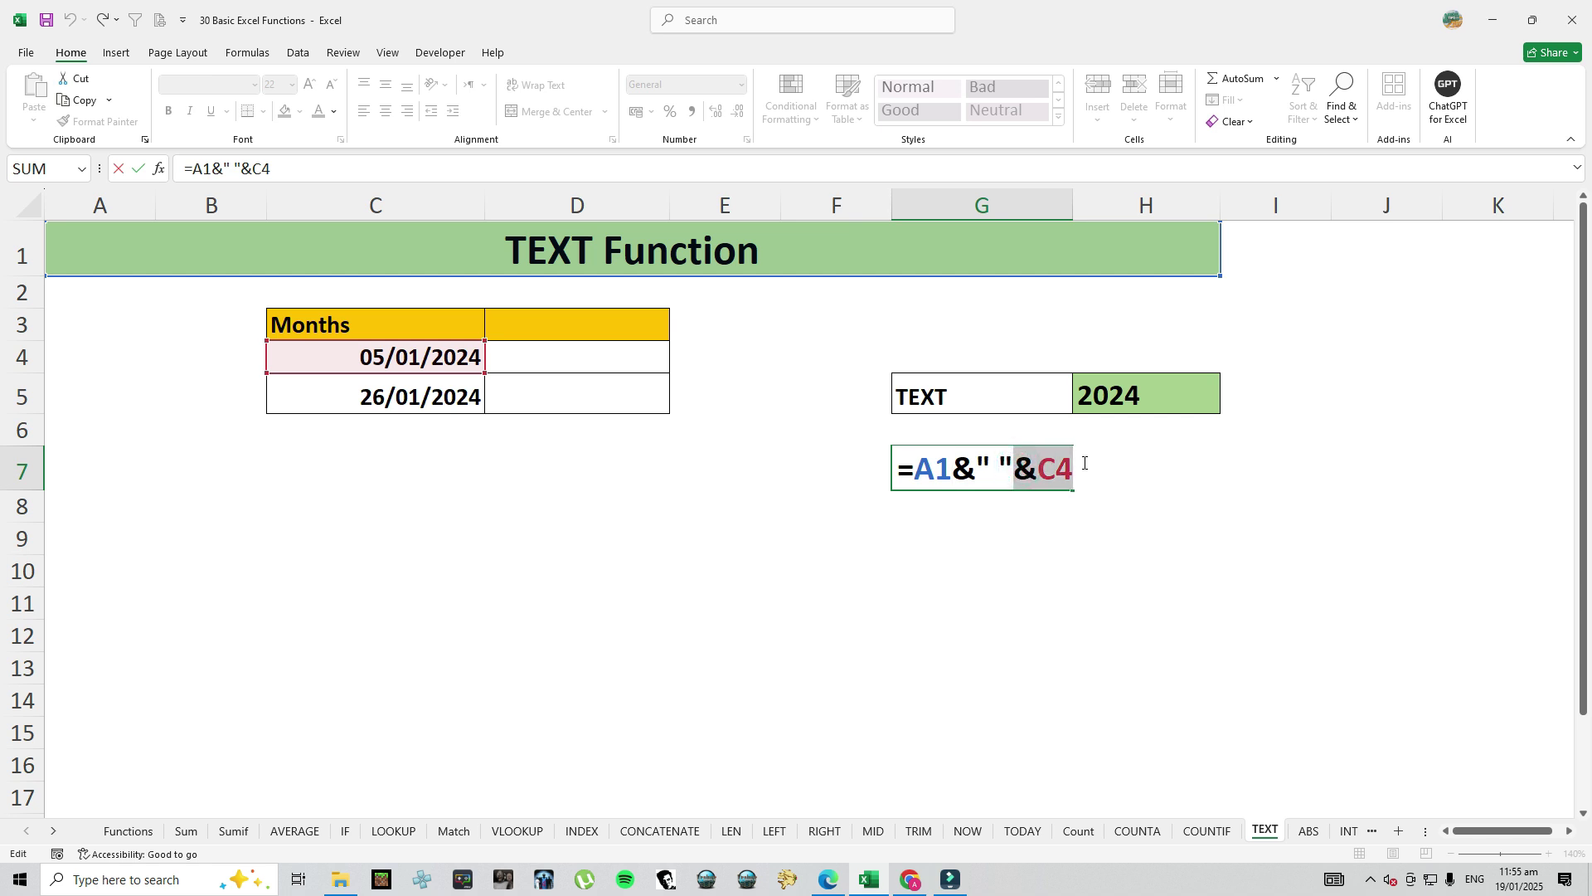
{"action": "double_click", "coordinate": [1045, 468]}
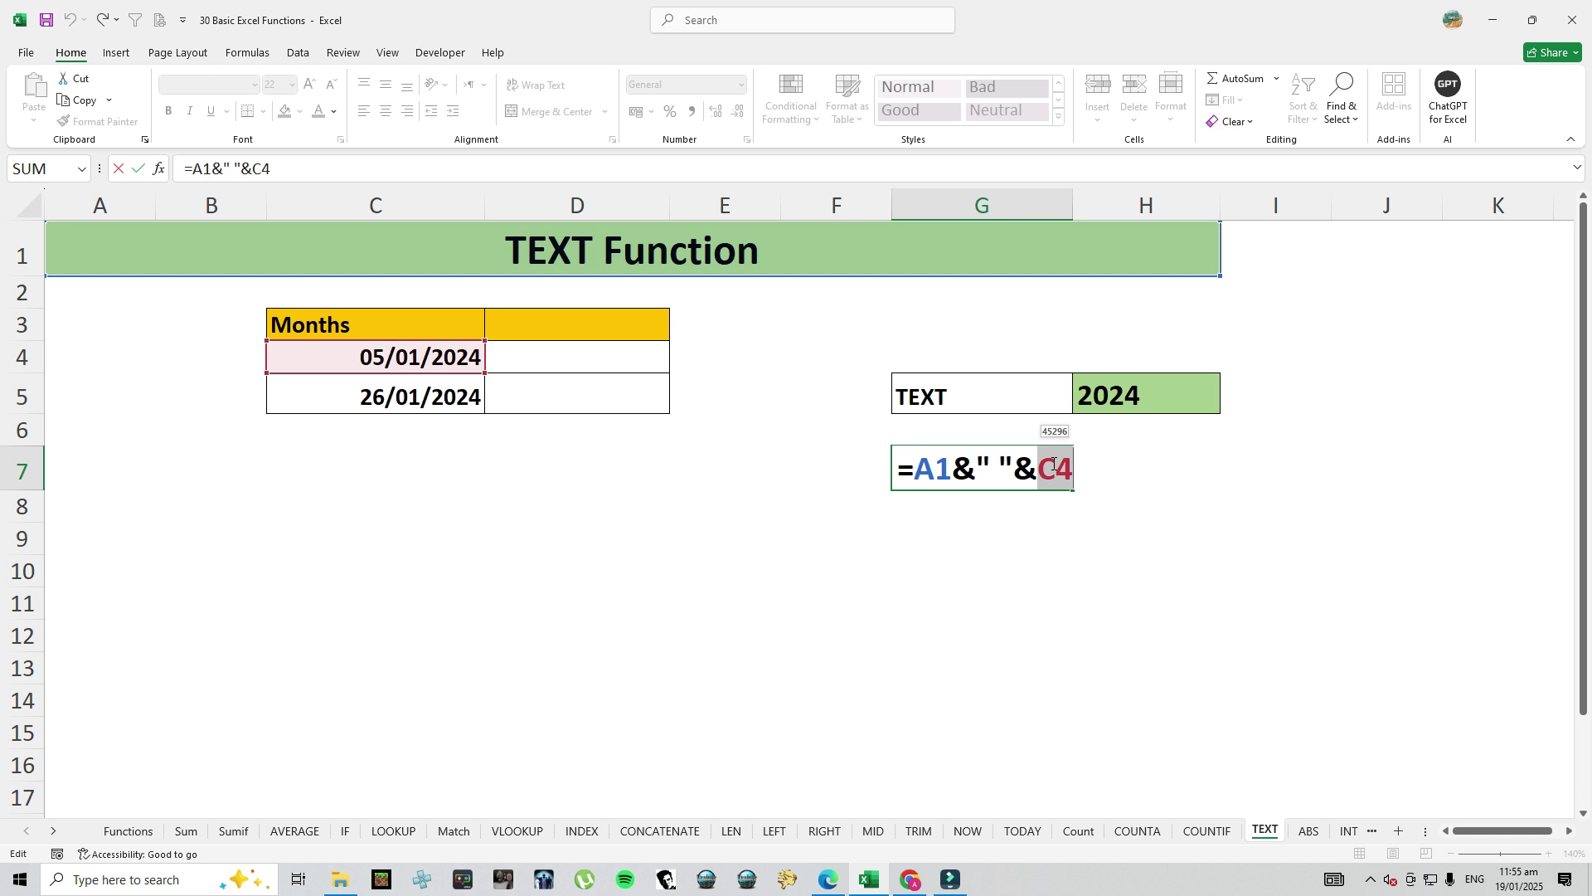
{"action": "type", "text": "tex"}
{"action": "key", "text": "Tab"}
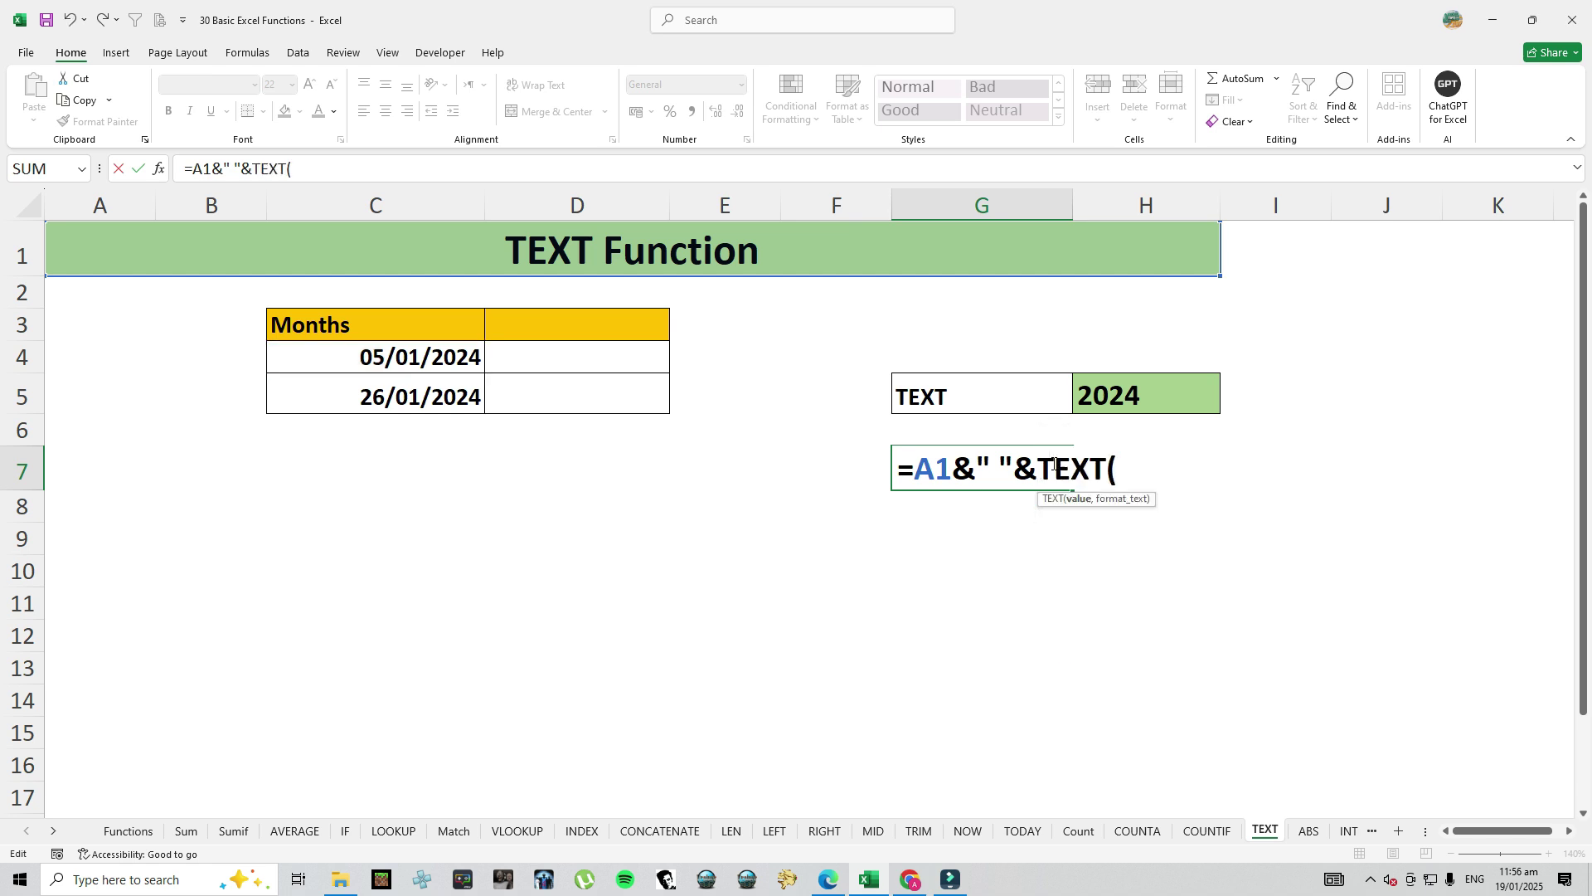
{"action": "left_click", "coordinate": [416, 363]}
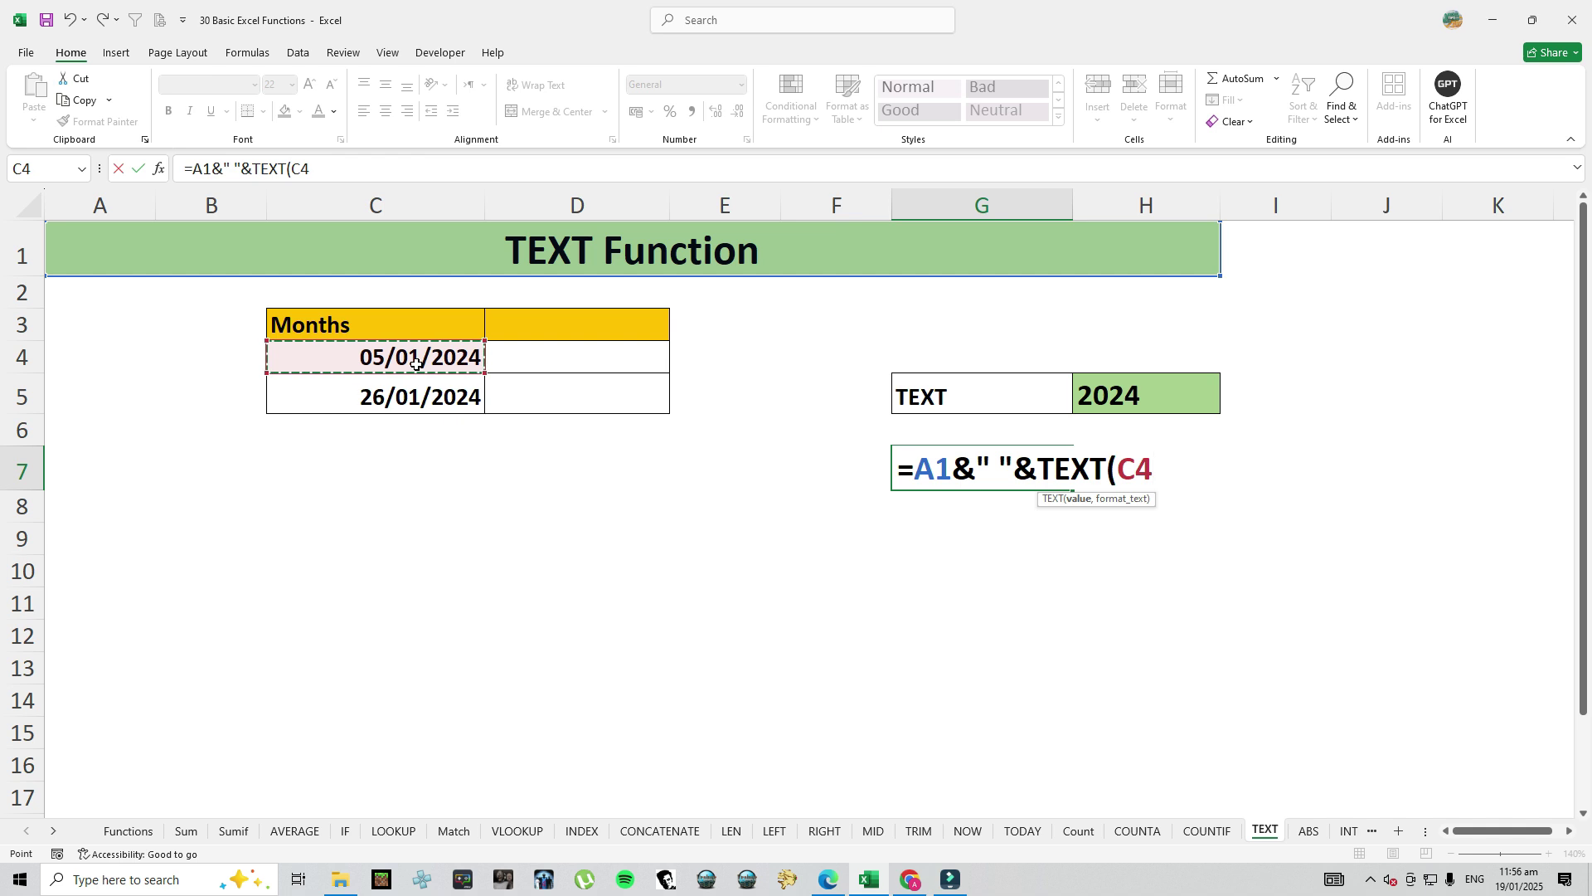
{"action": "type", "text": ",\""}
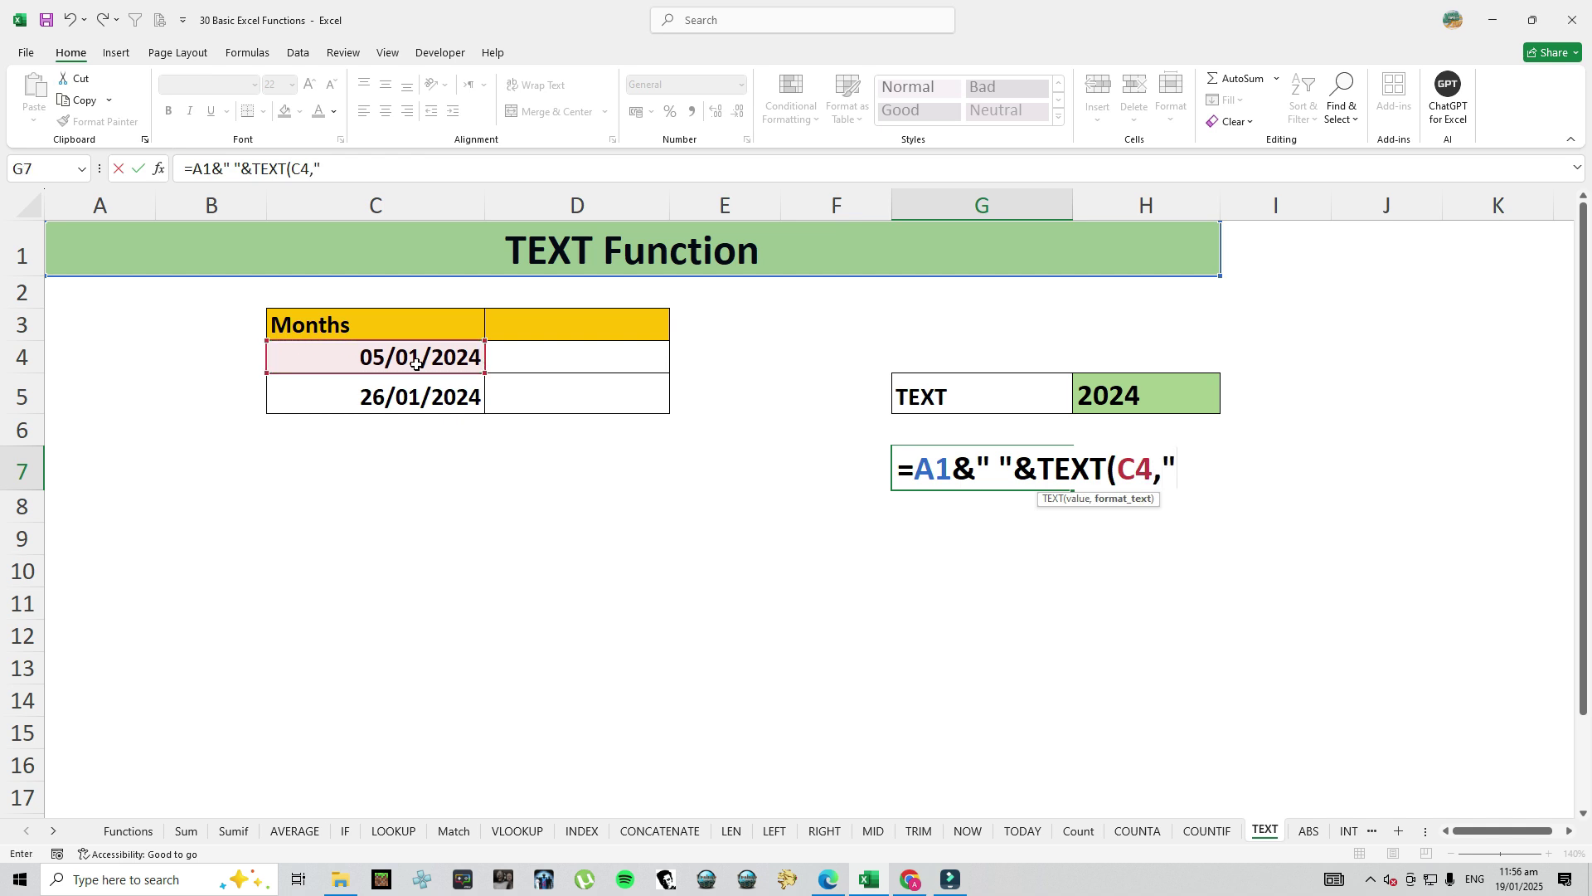
{"action": "type", "text": "dd-mm"}
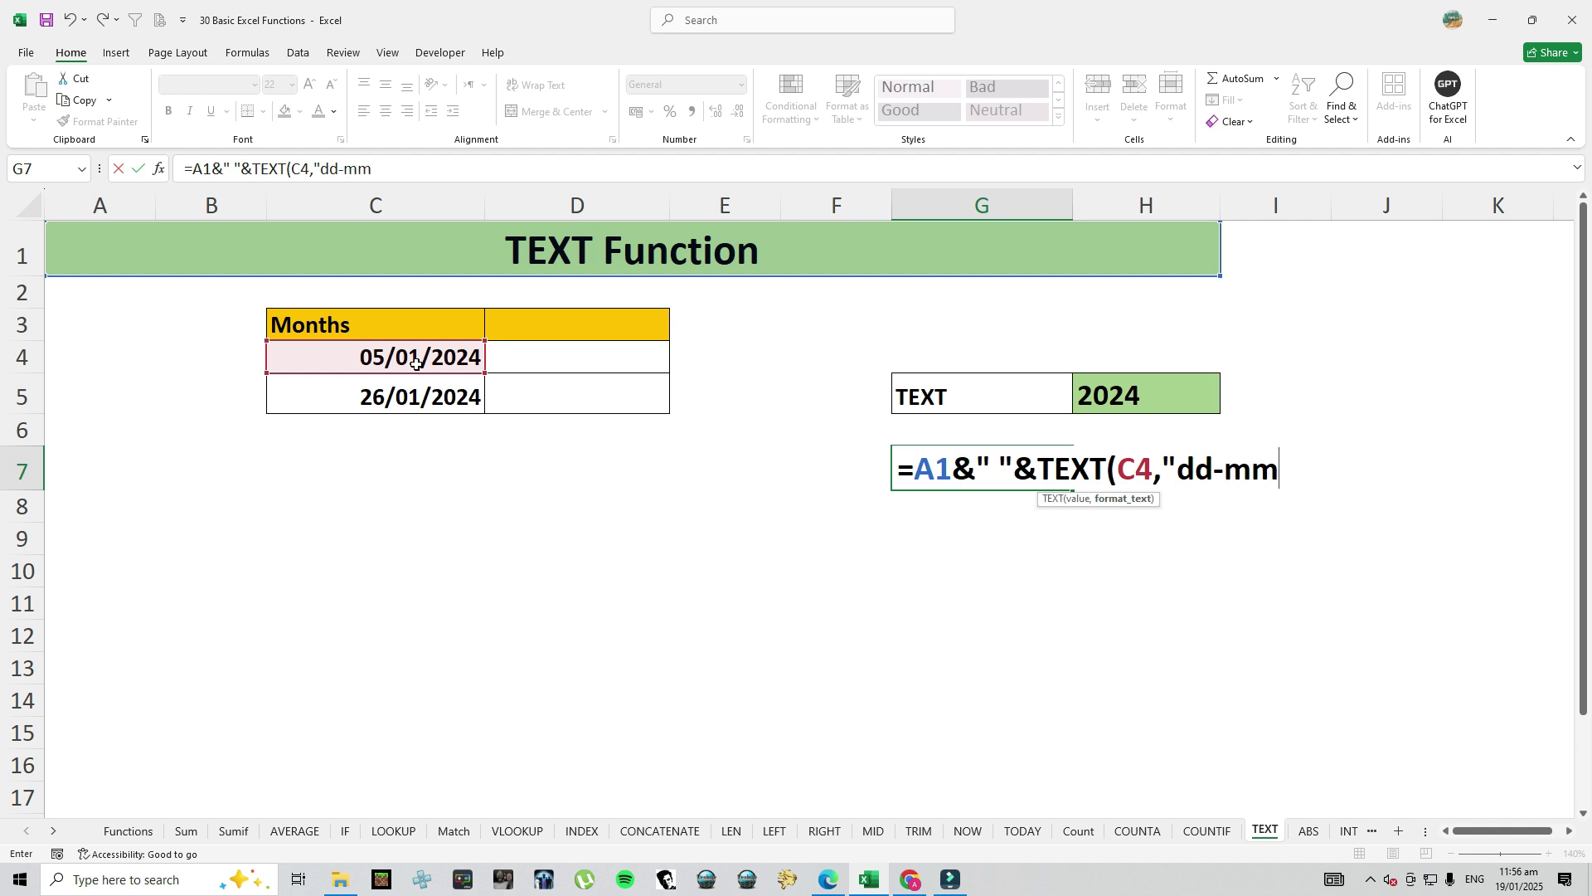
{"action": "type", "text": "-yy\")"}
{"action": "key", "text": "Return"}
{"action": "key", "text": "Up"}
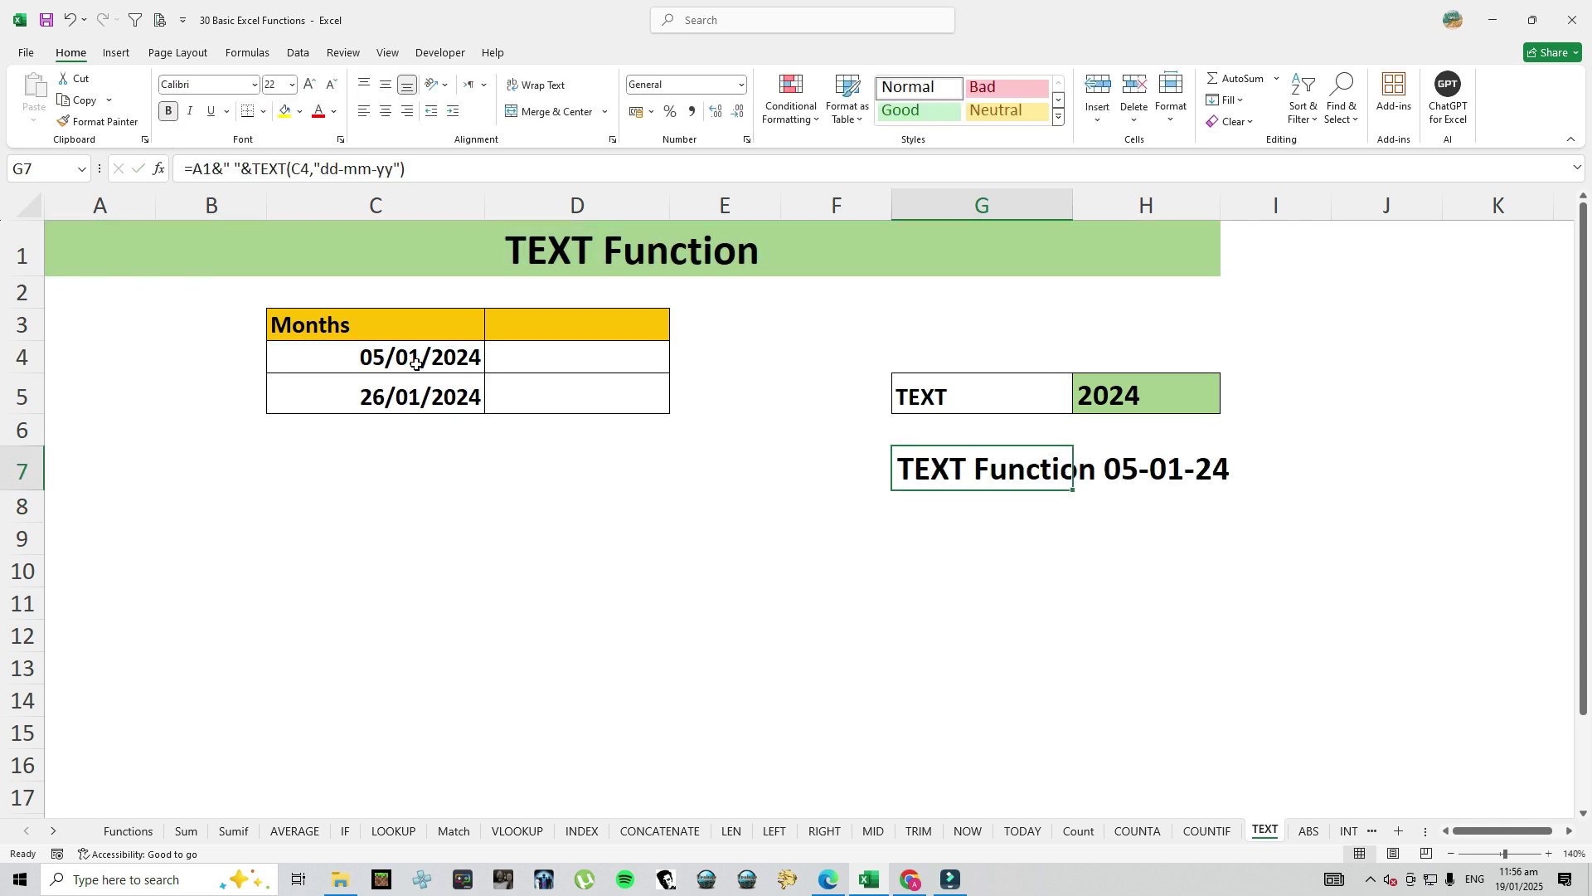
{"action": "left_click", "coordinate": [1163, 499]}
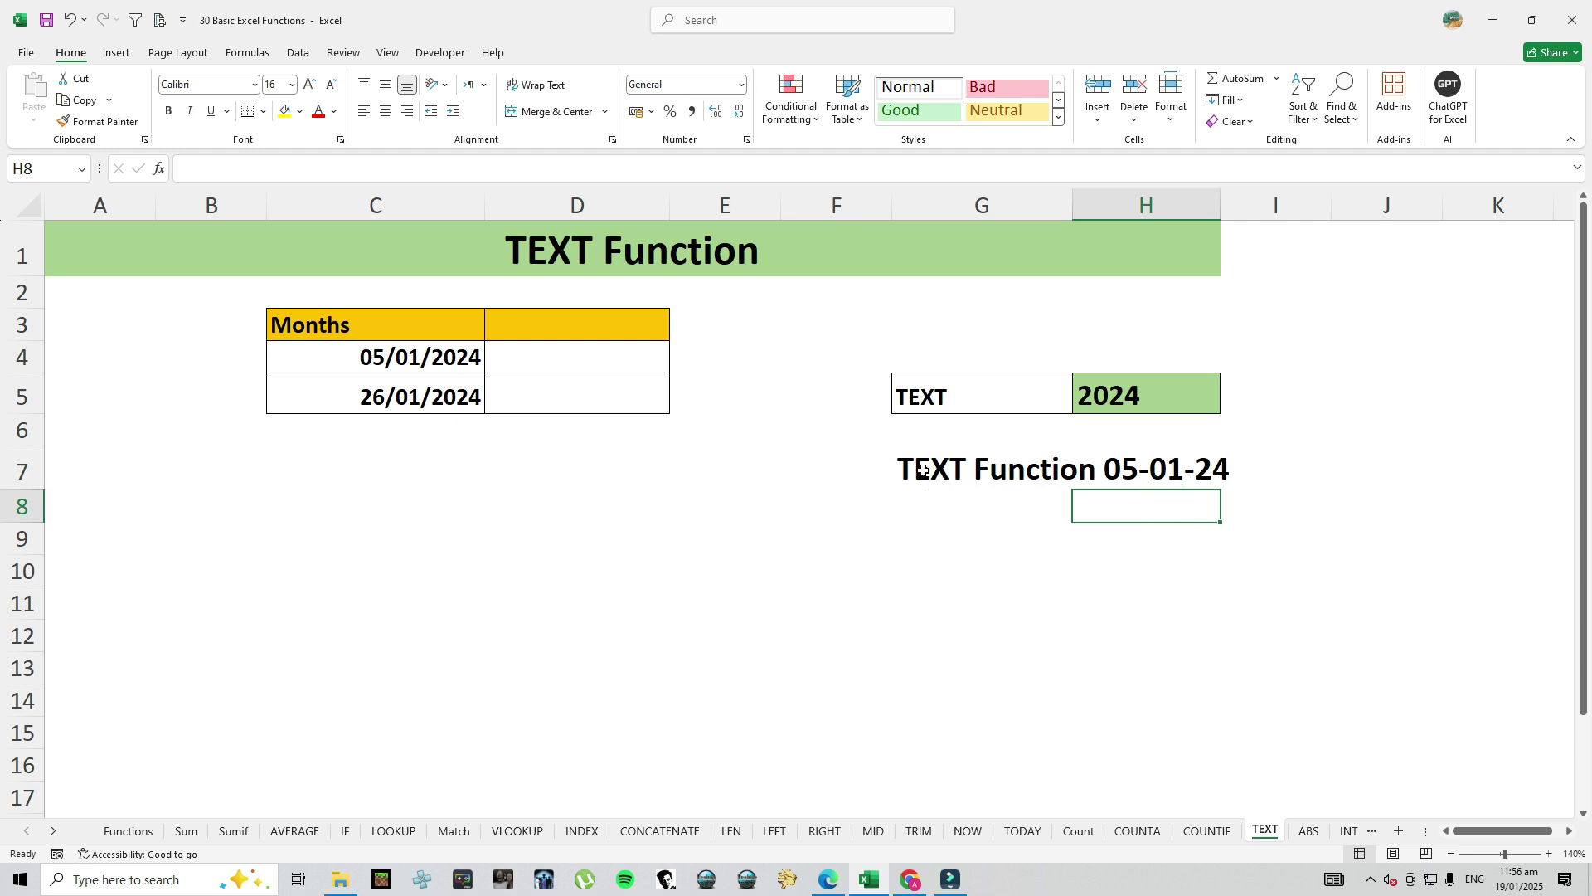
{"action": "left_click", "coordinate": [1130, 403]}
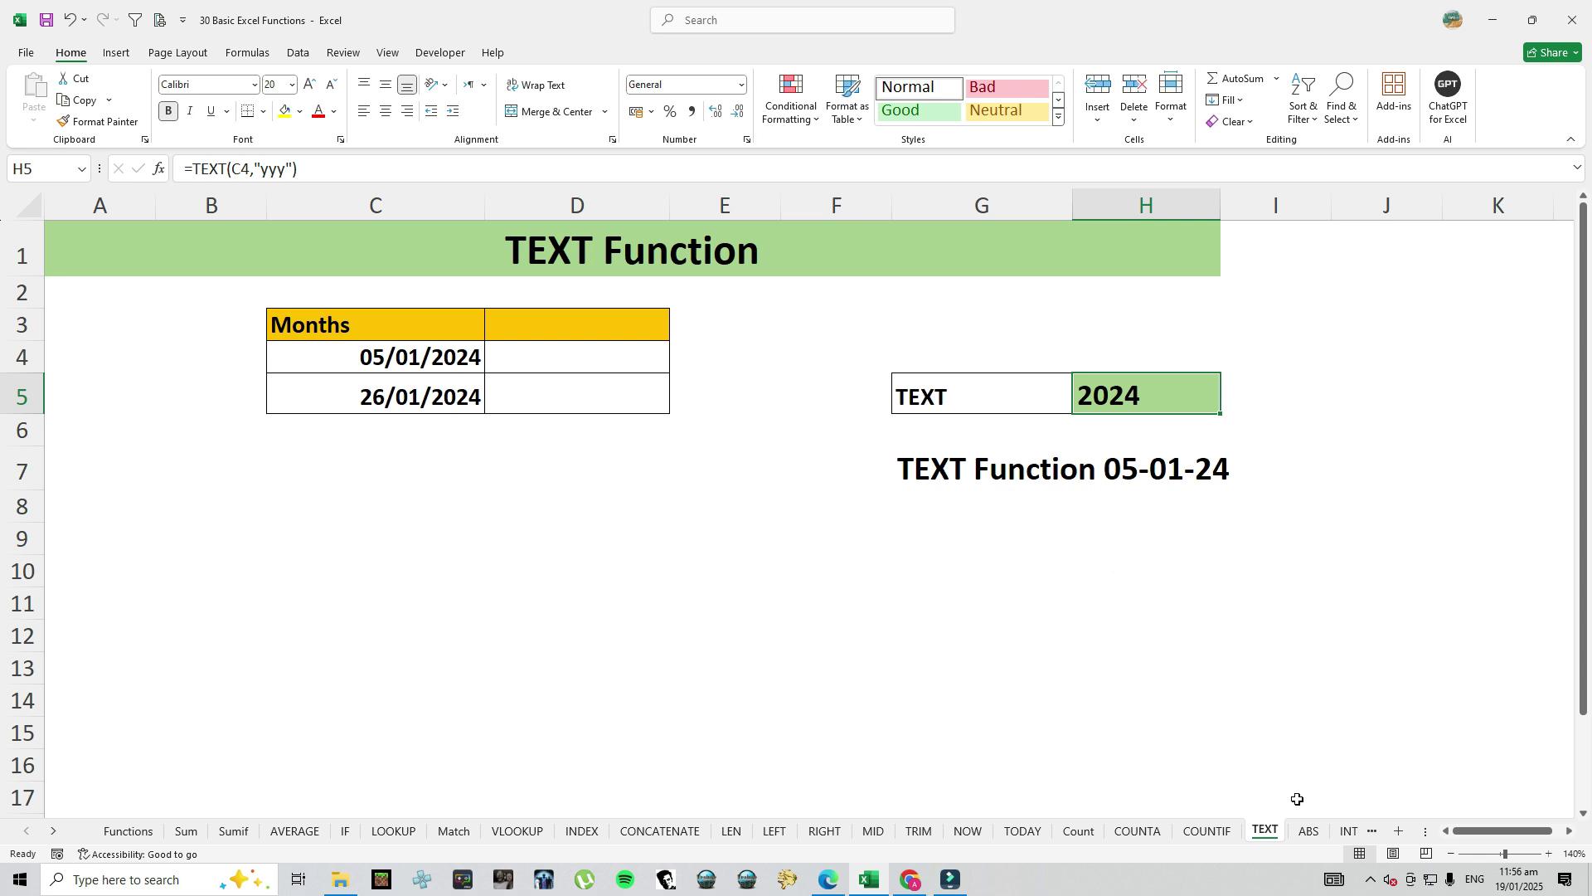
On the ABS sheet, enter =ABS(D4) in E4 beside the January sale and fill it down to E9
{"action": "left_click", "coordinate": [1309, 831]}
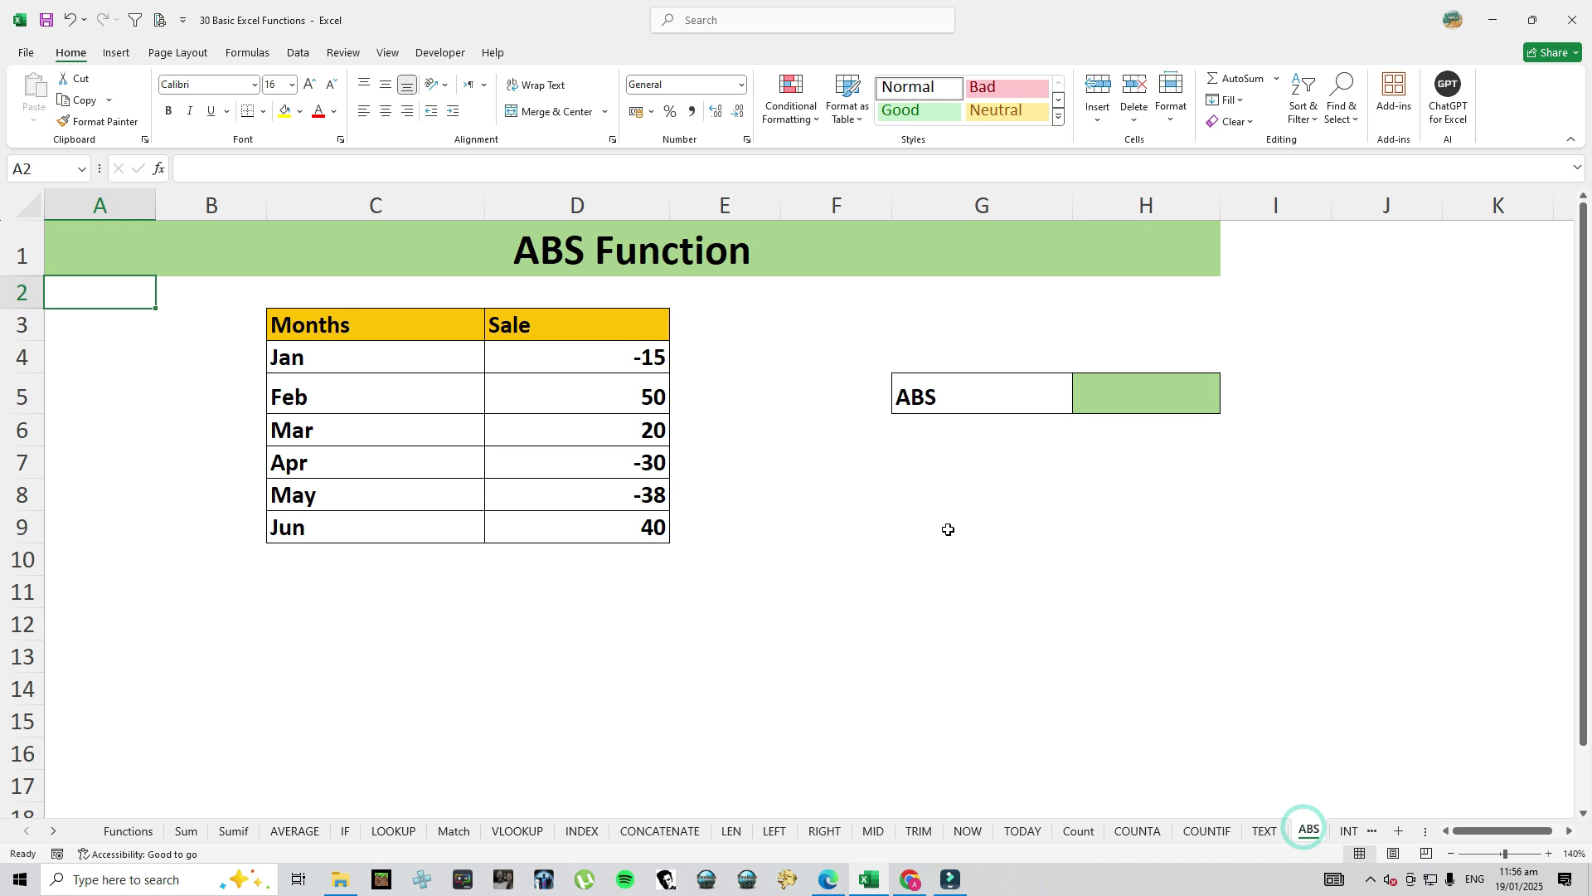
{"action": "left_click", "coordinate": [1123, 403]}
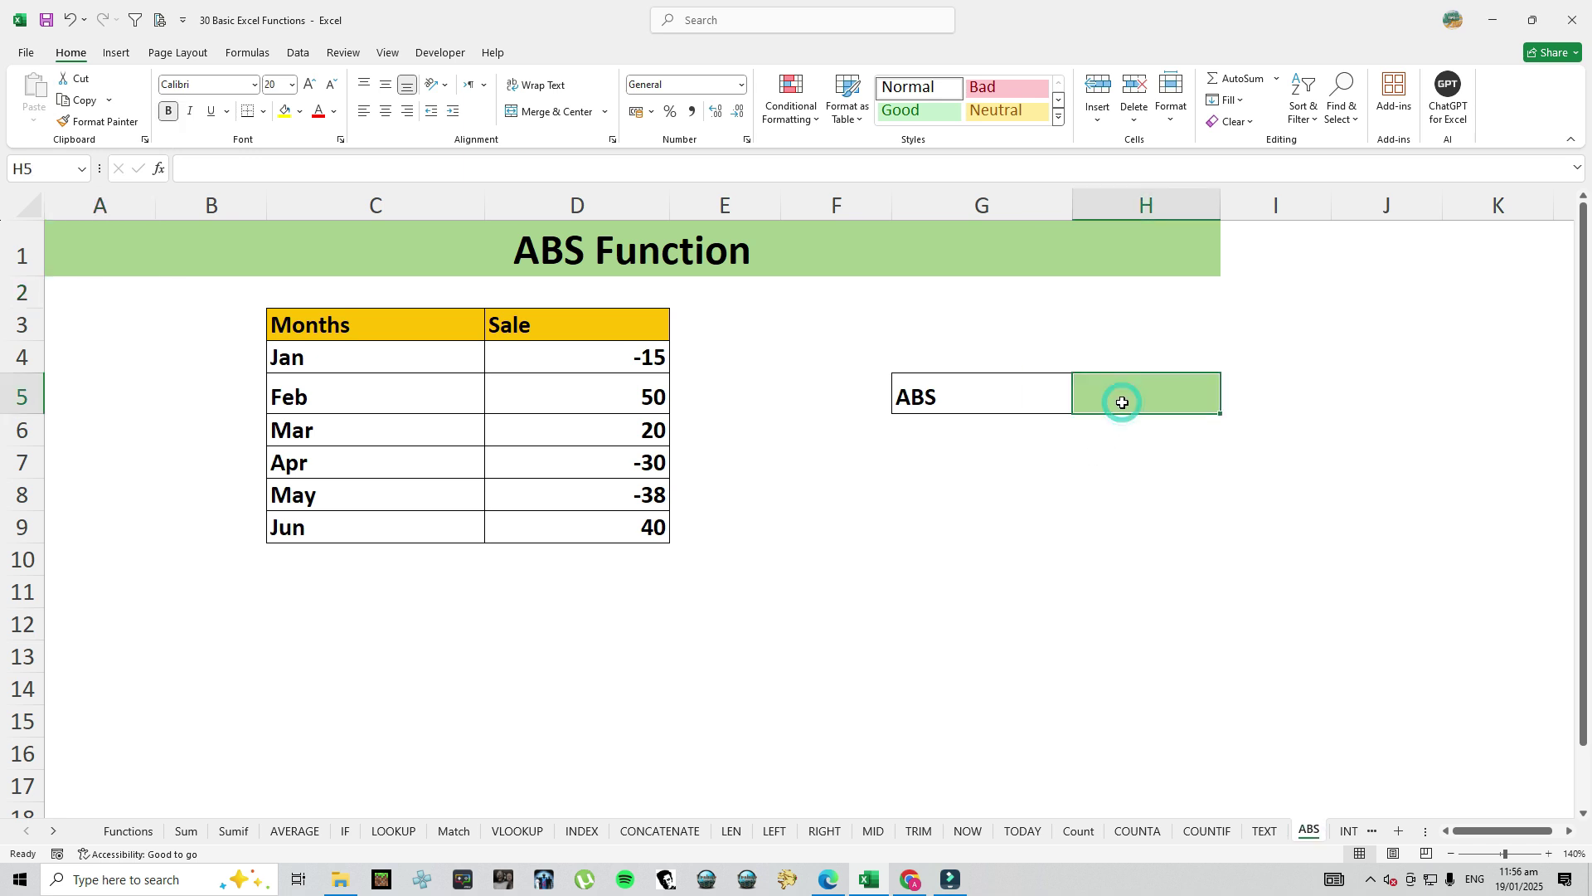
{"action": "left_click", "coordinate": [630, 355]}
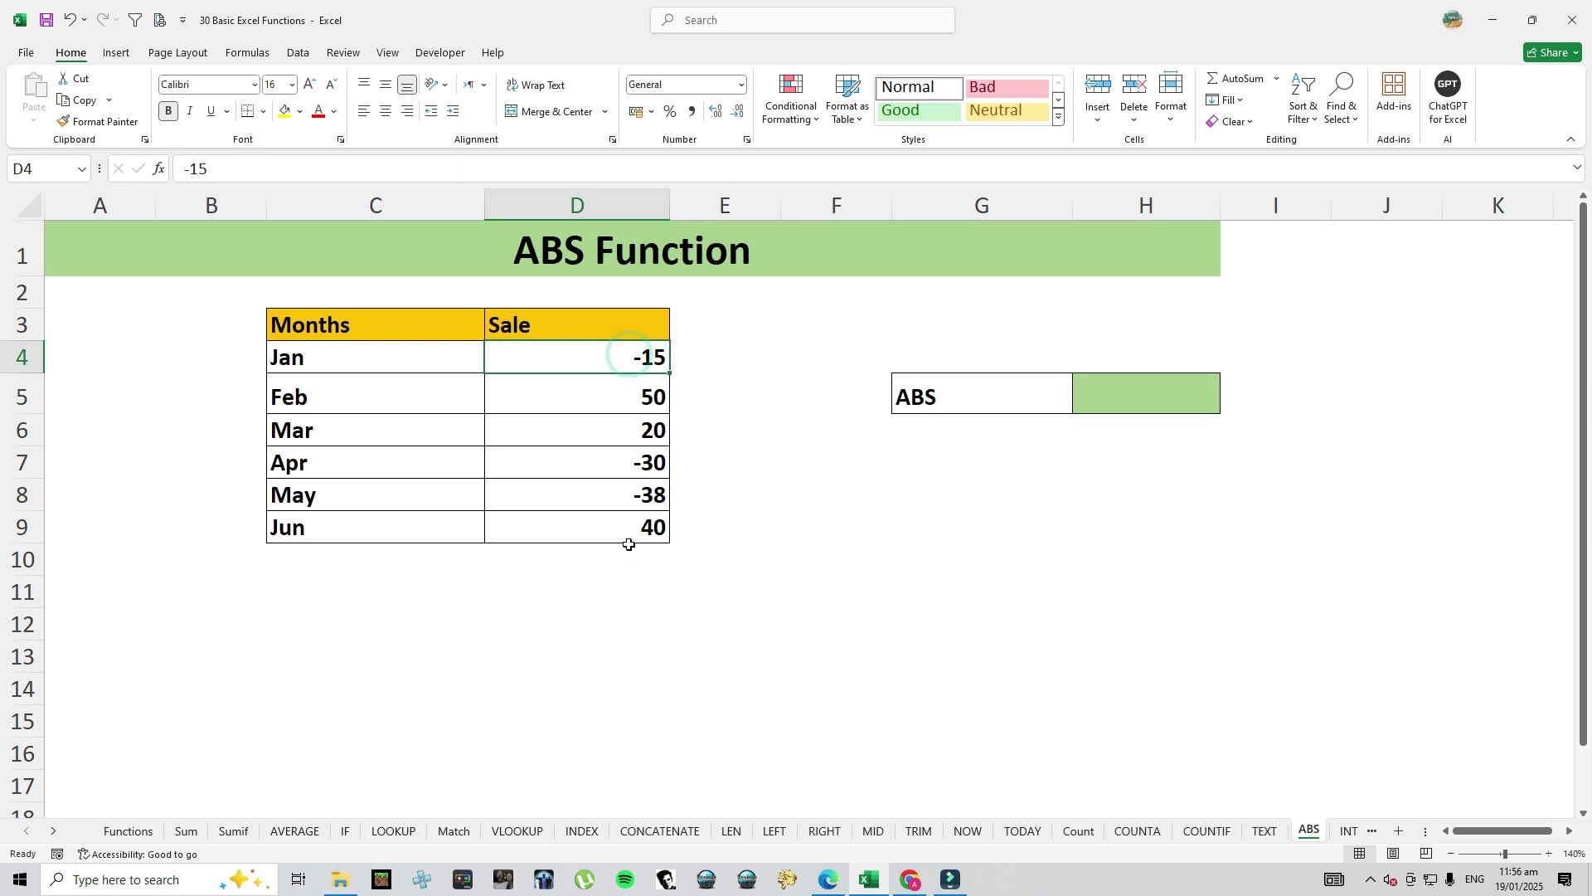
{"action": "left_click", "coordinate": [731, 345]}
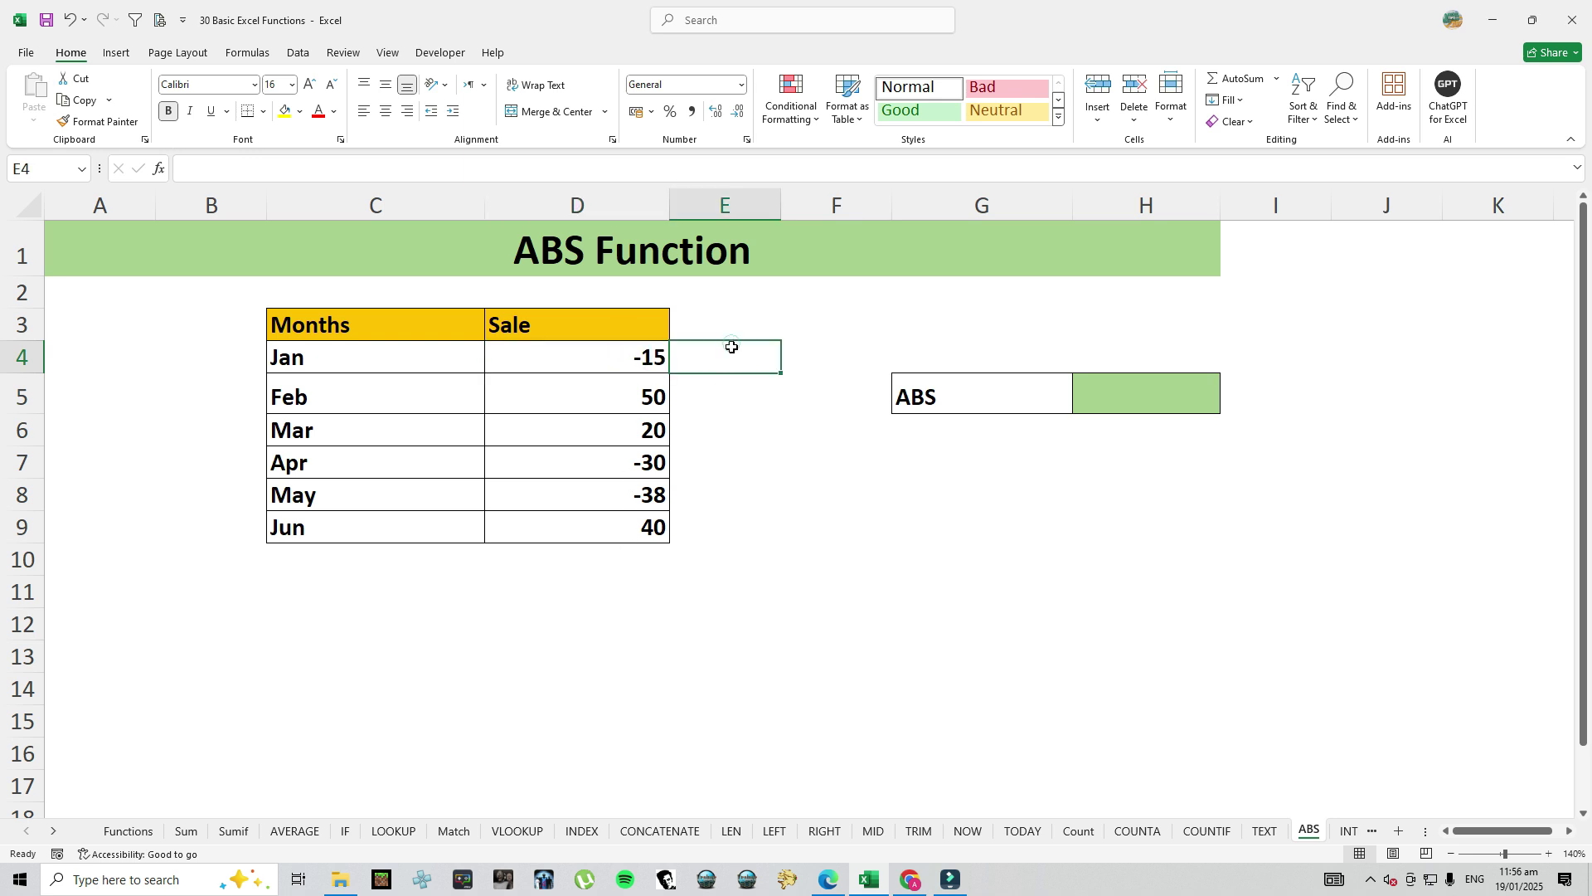
{"action": "type", "text": "=abs"}
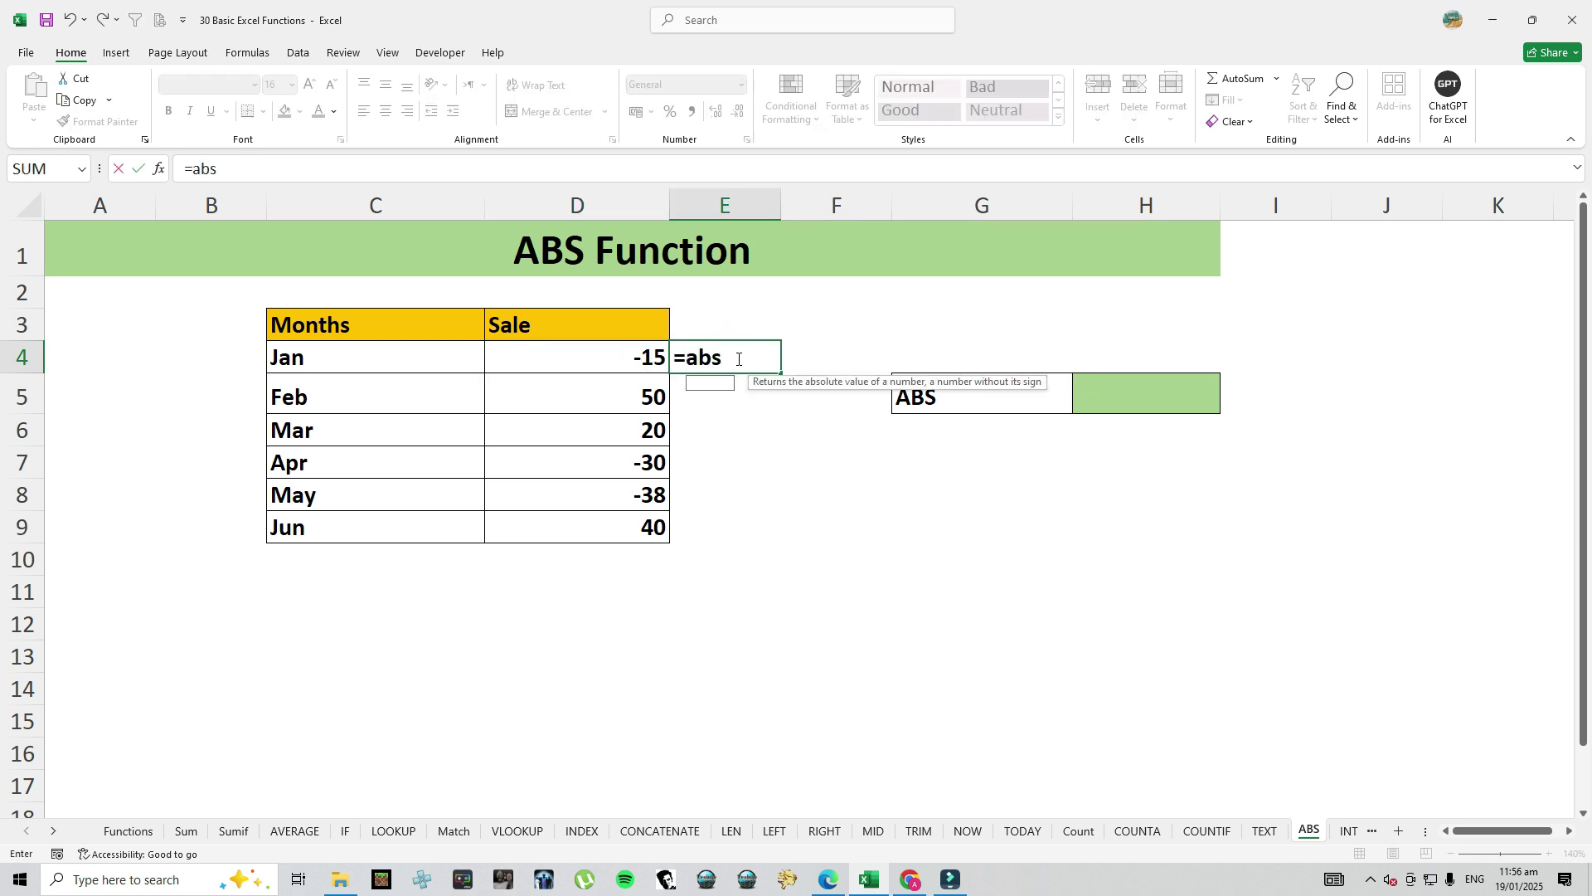
{"action": "key", "text": "Tab"}
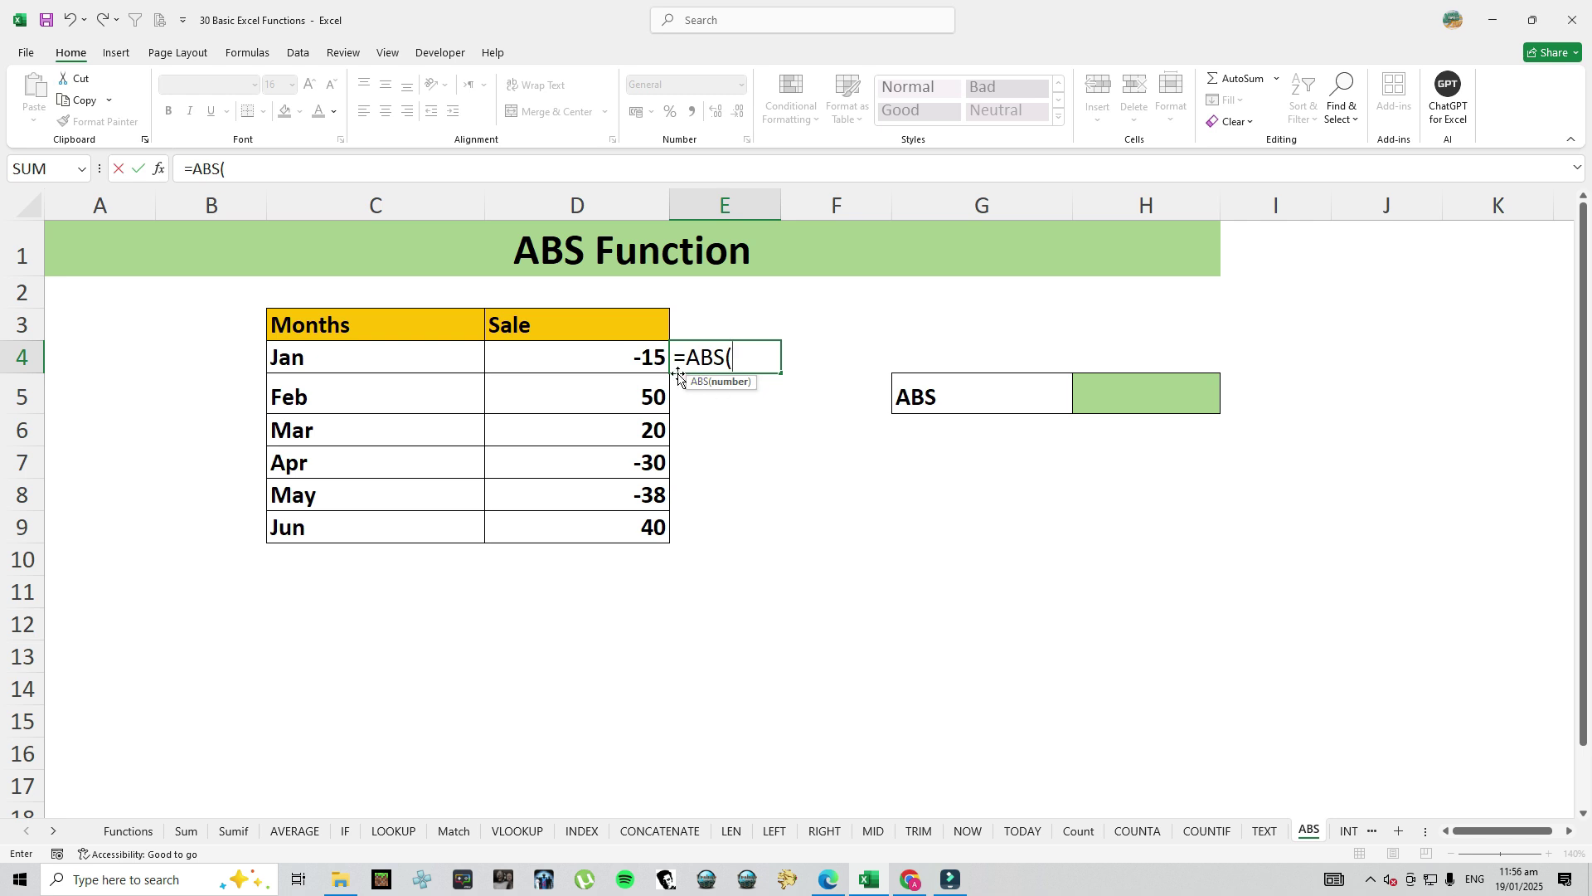
{"action": "left_click", "coordinate": [642, 357]}
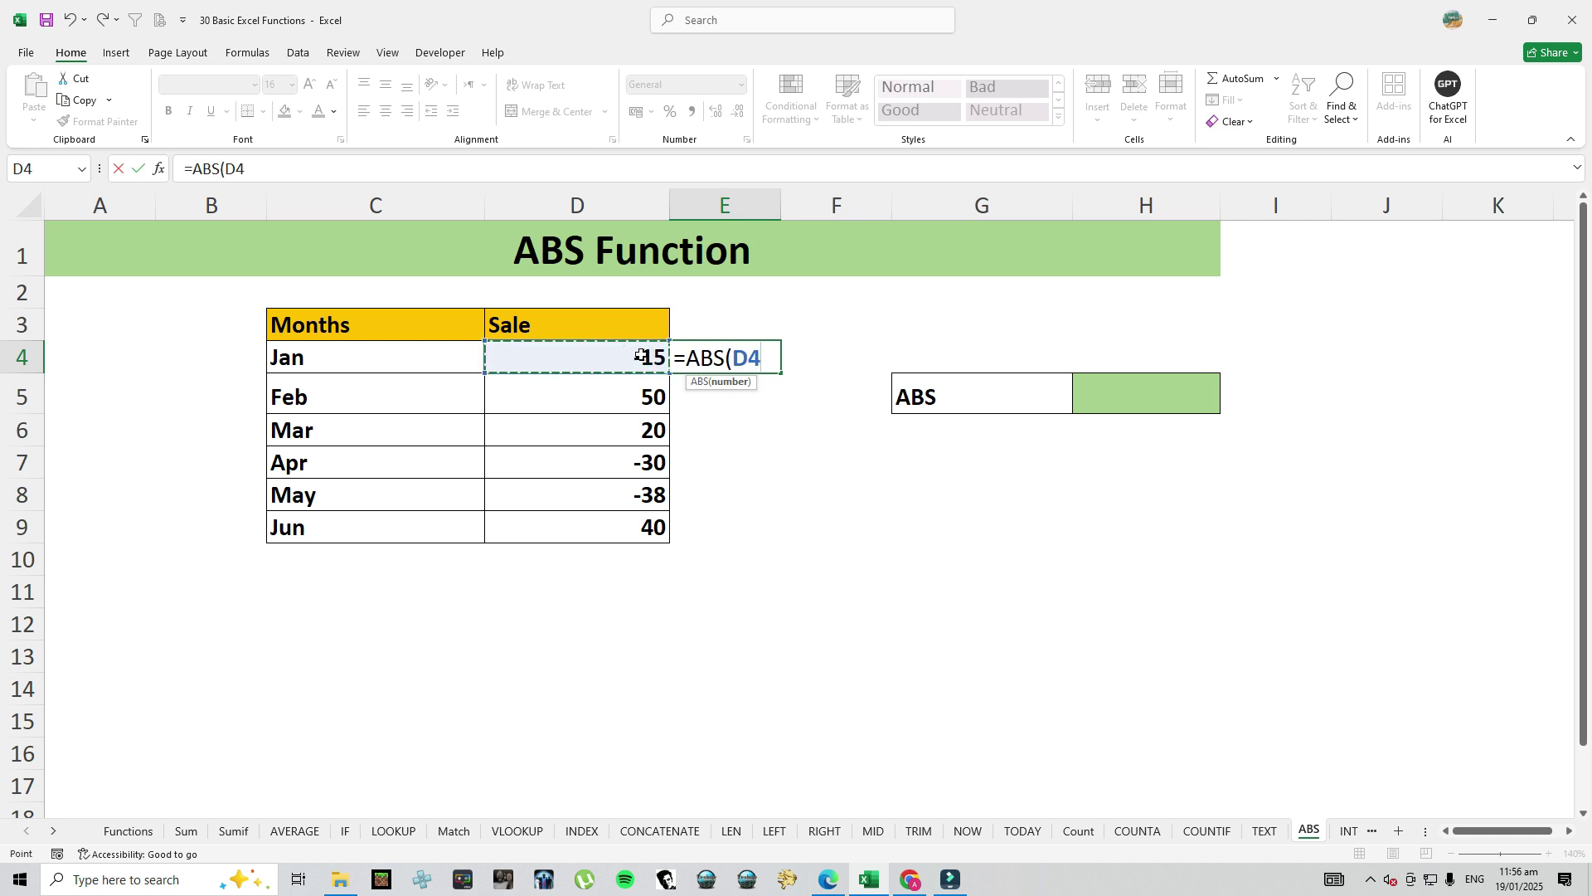
{"action": "key", "text": "ctrl+Return"}
{"action": "left_click_drag", "start_coordinate": [780, 373], "coordinate": [782, 535]}
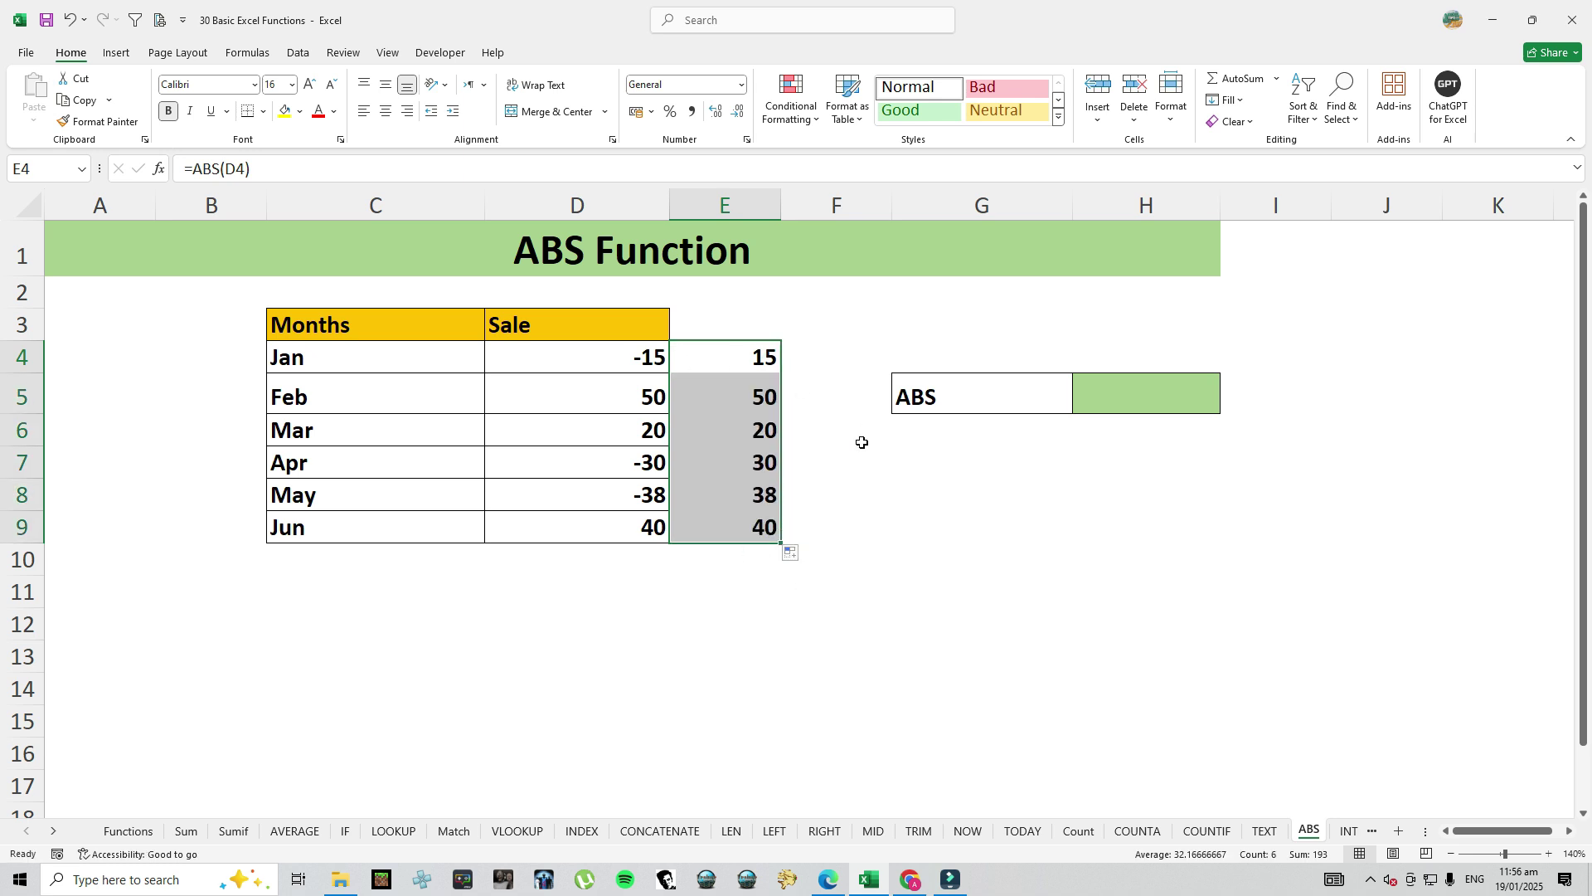
{"action": "left_click", "coordinate": [1098, 384]}
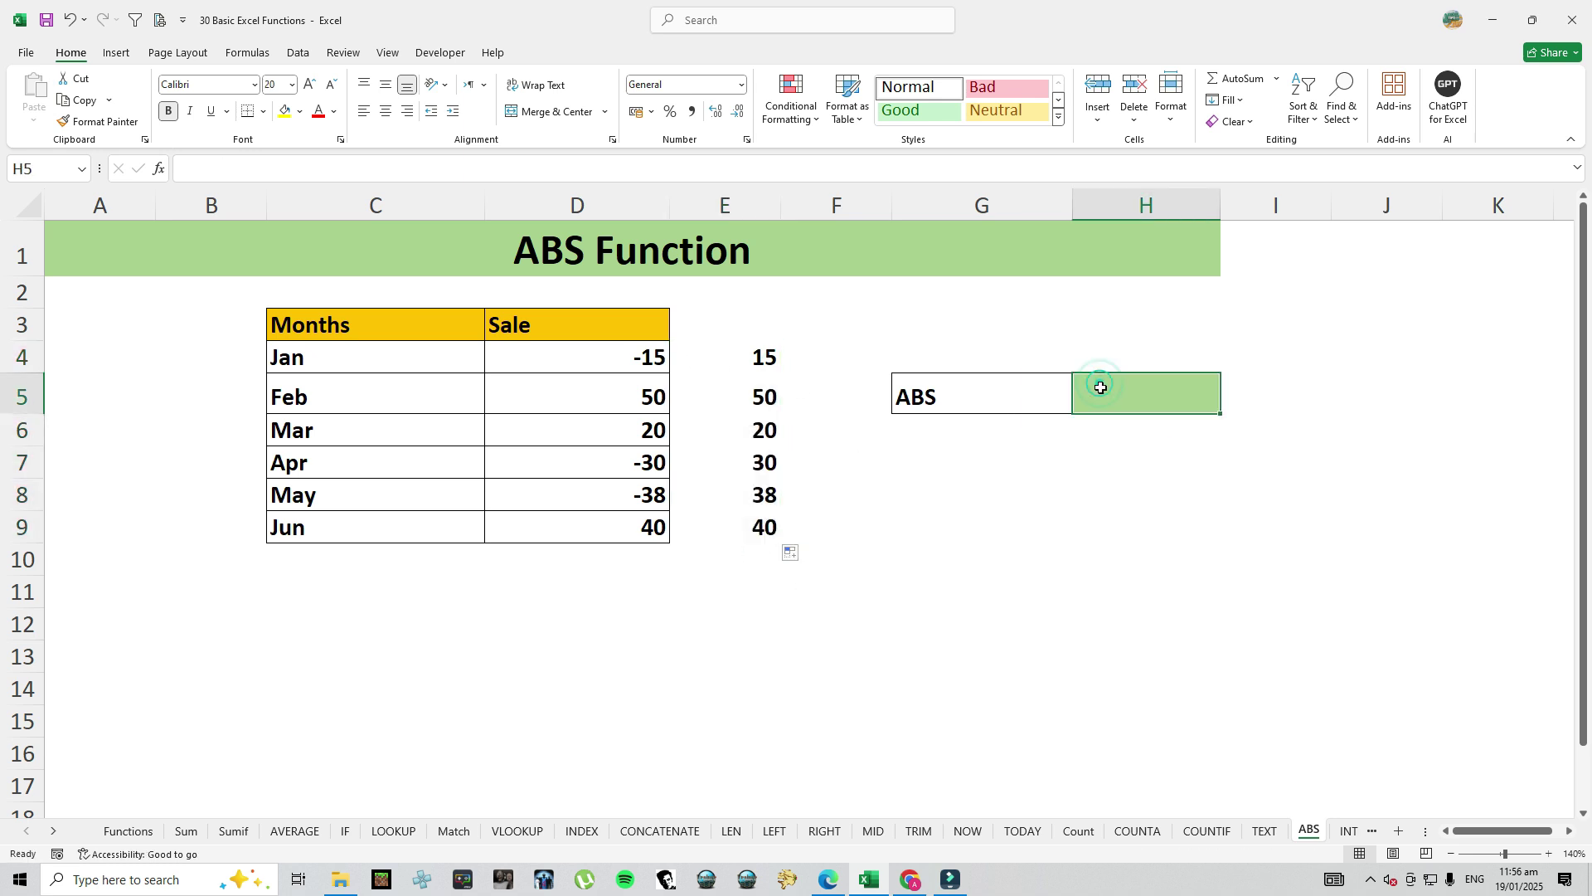
On the INT sheet, enter =INT(D4) in H5 to round the January sale down to an integer
{"action": "left_click", "coordinate": [1006, 483]}
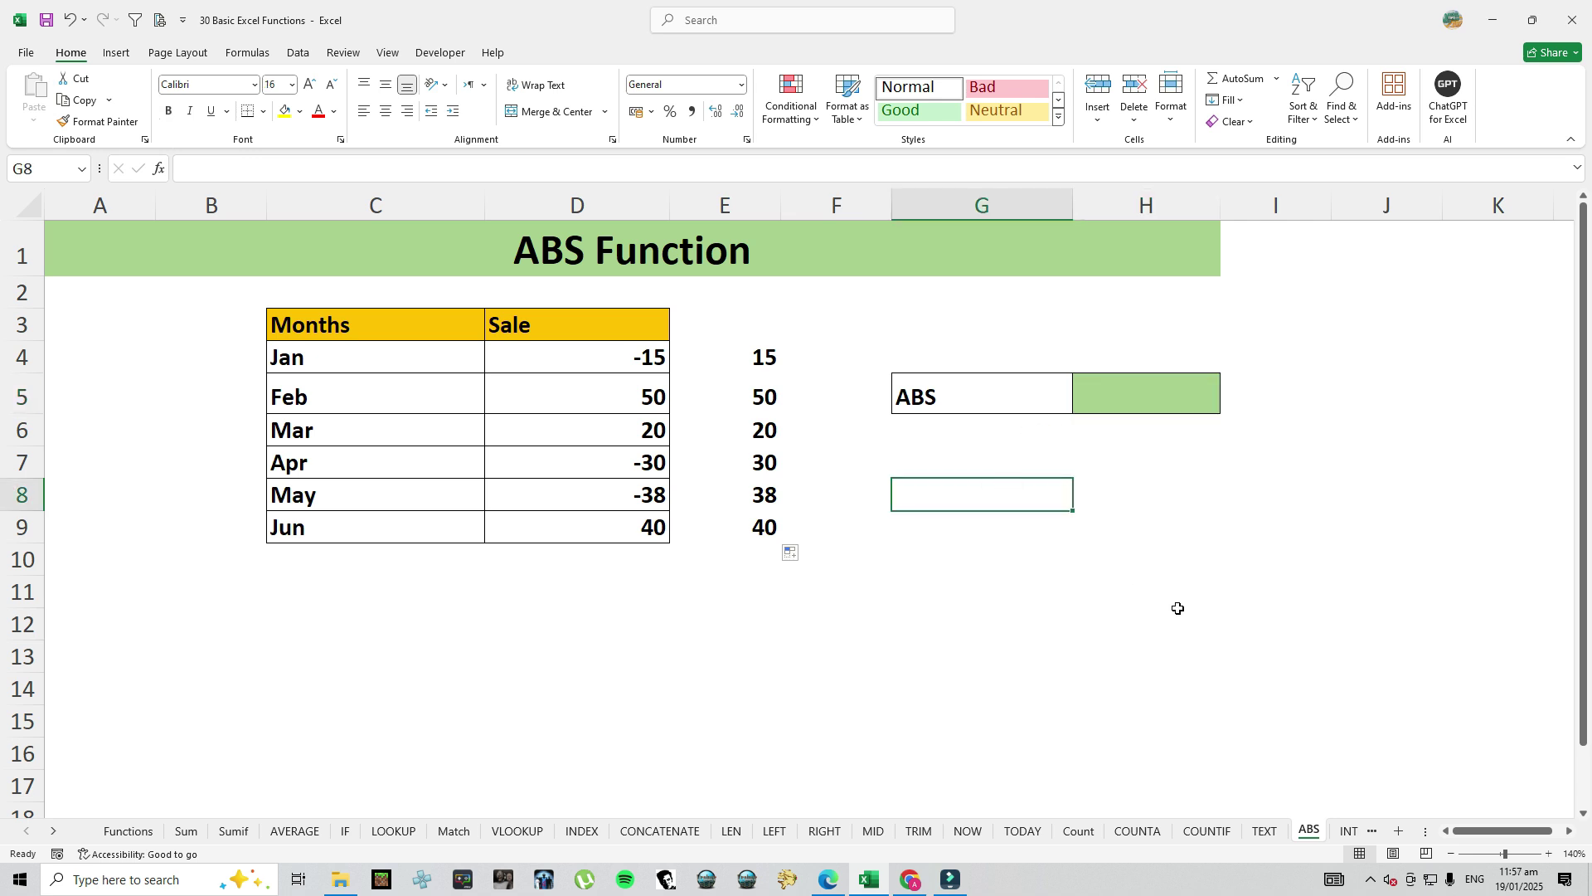
{"action": "left_click", "coordinate": [1347, 829]}
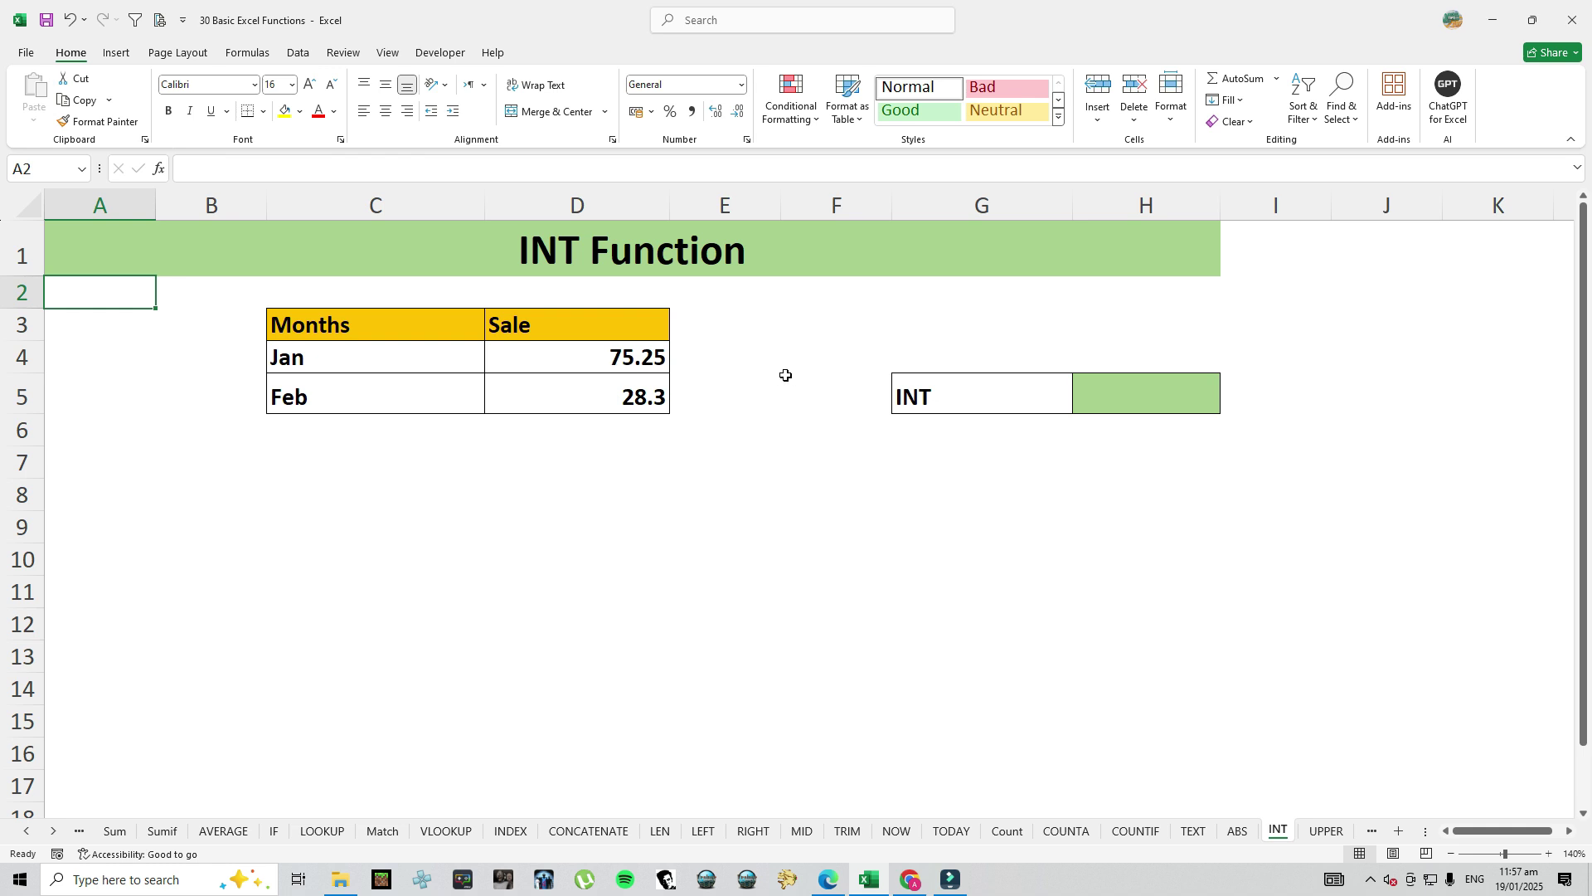
{"action": "left_click", "coordinate": [1098, 395]}
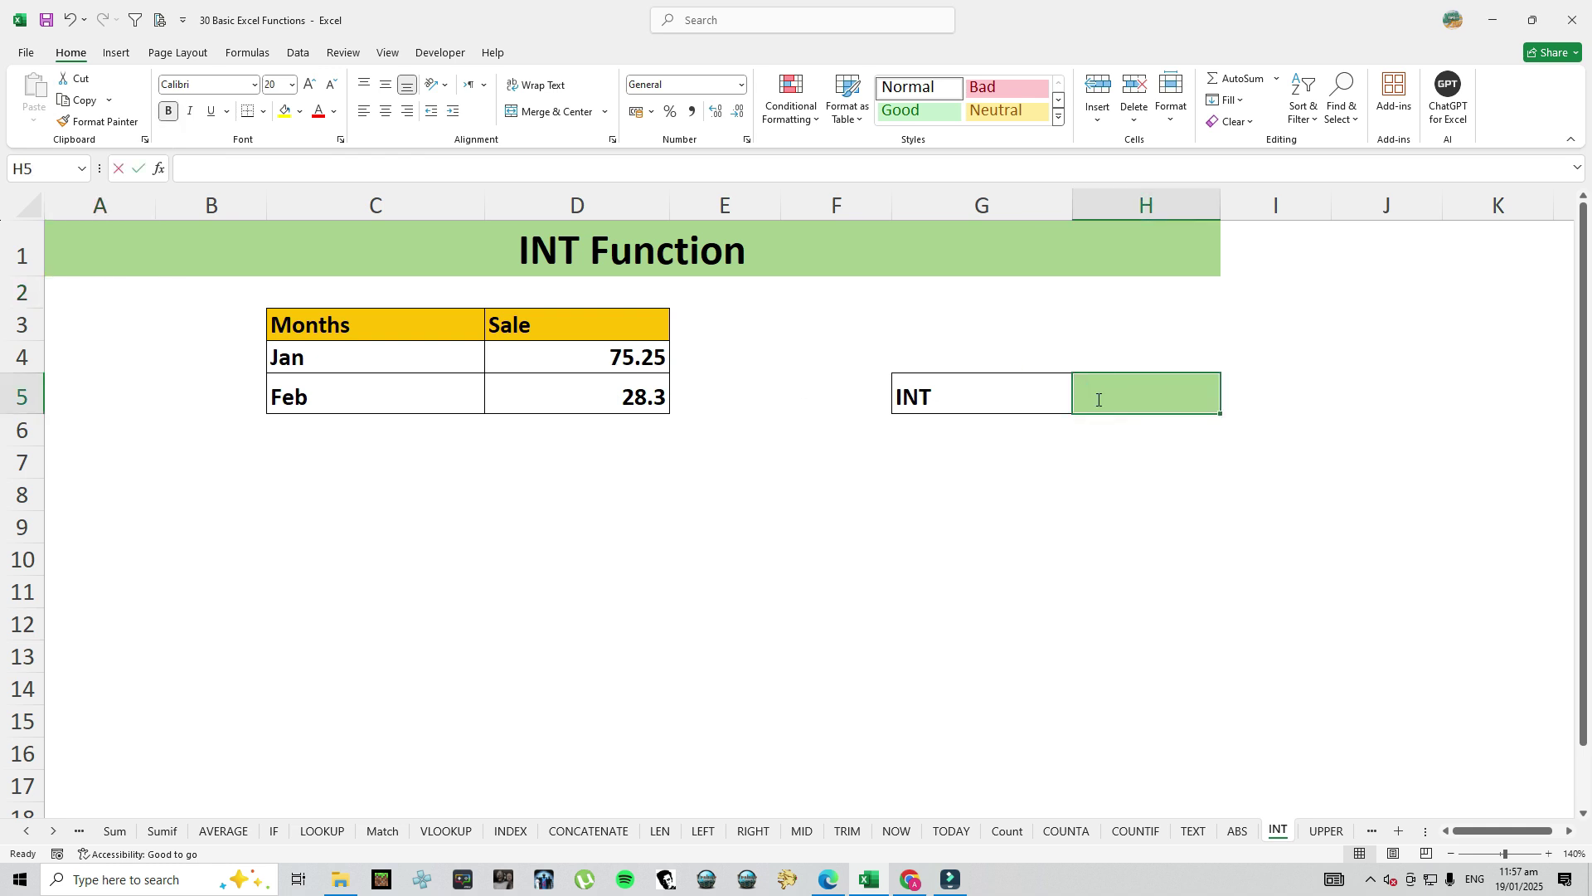
{"action": "type", "text": "=int"}
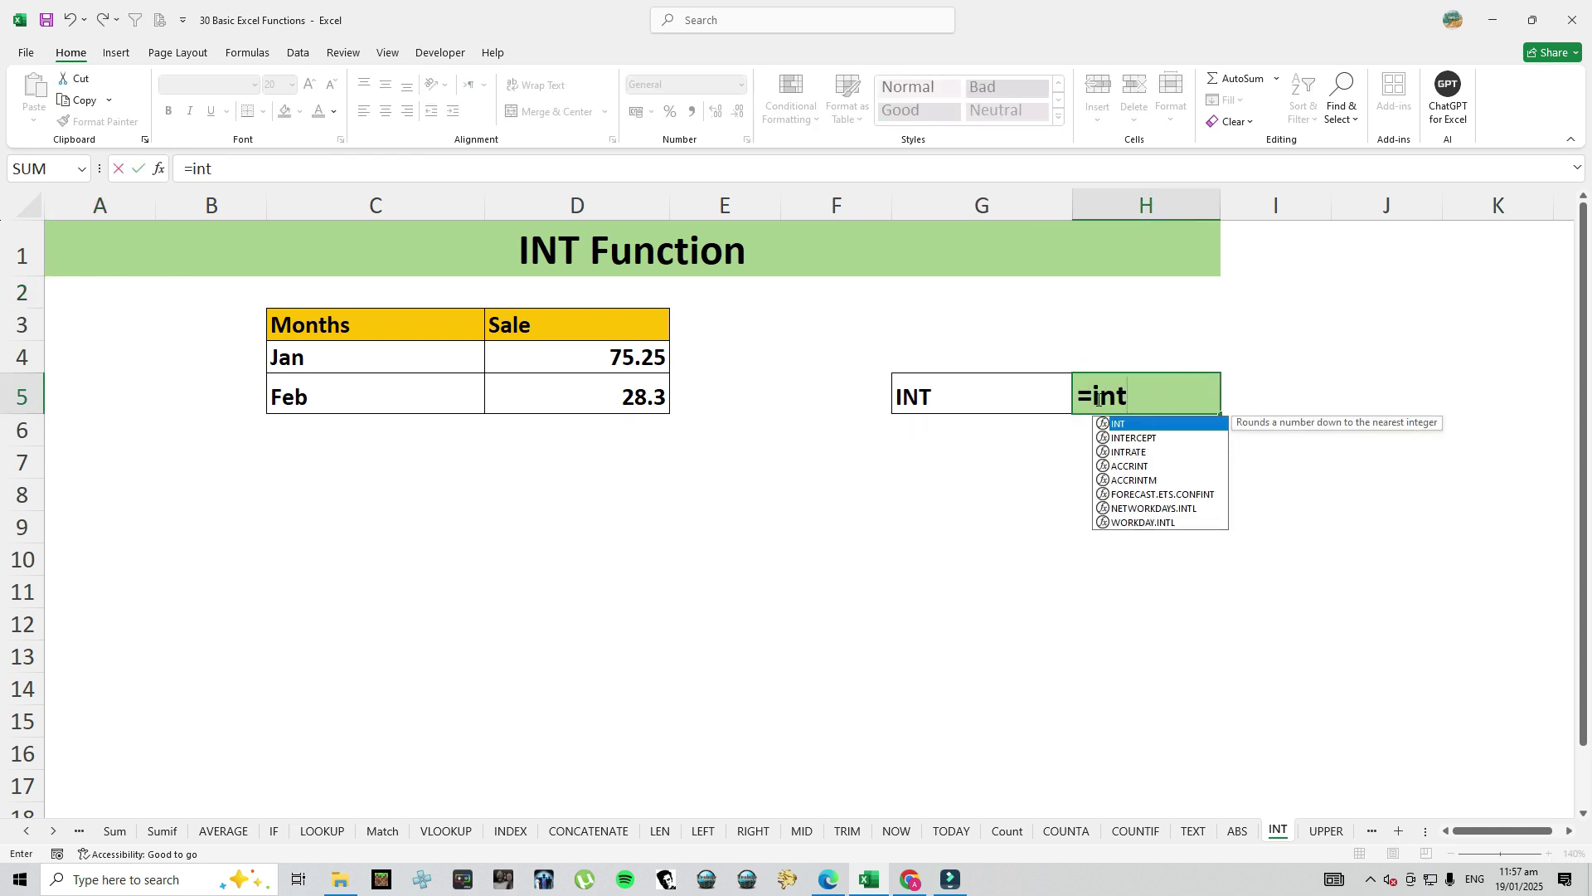
{"action": "key", "text": "Tab"}
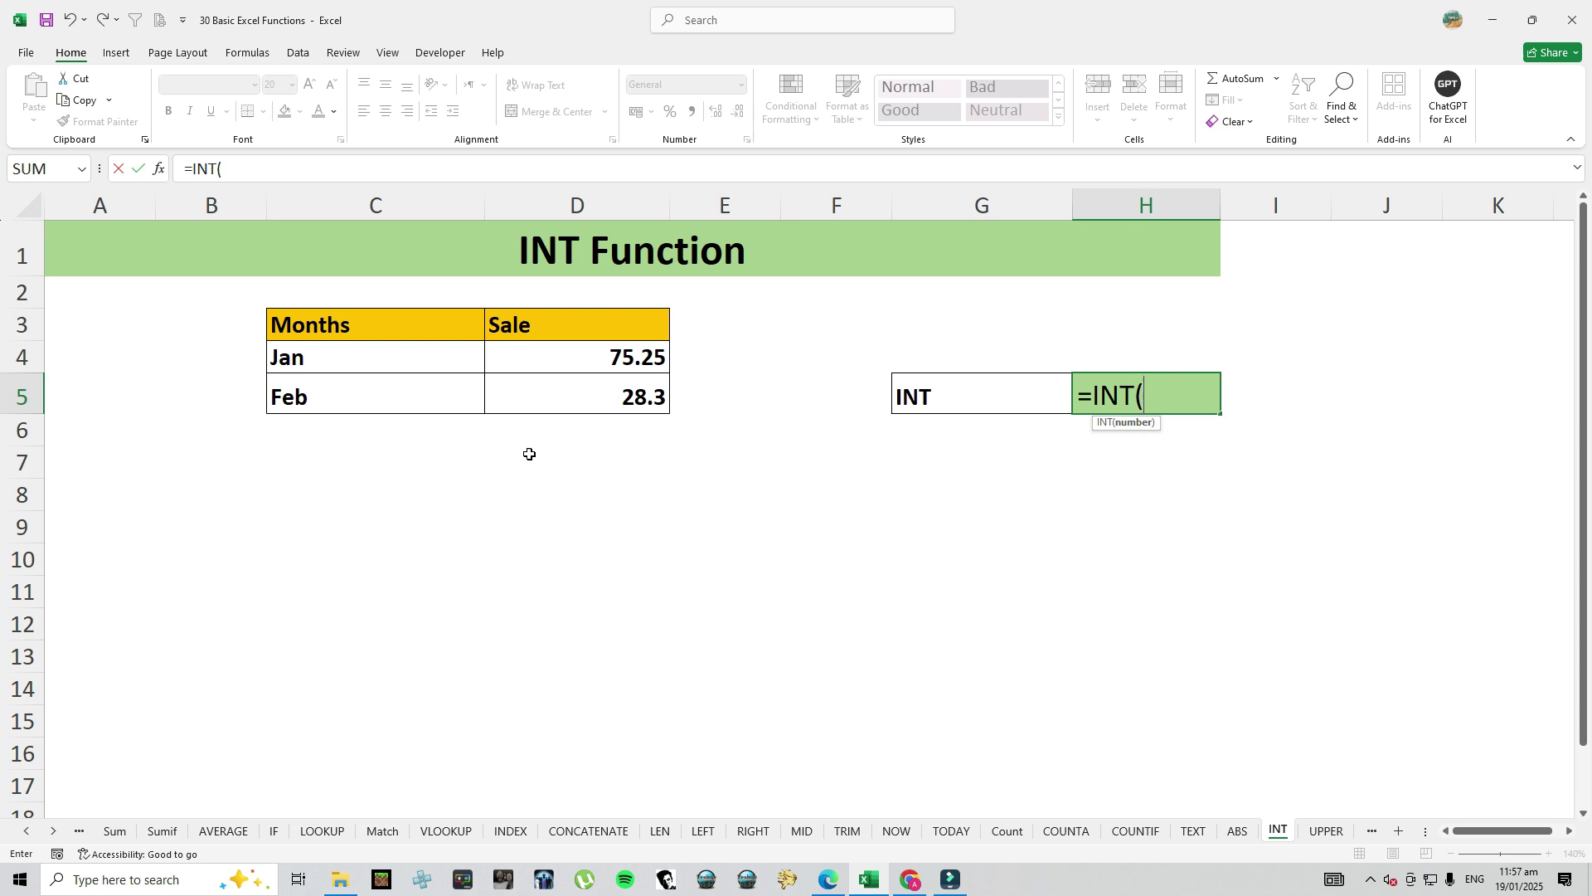
{"action": "left_click", "coordinate": [556, 358]}
{"action": "key", "text": "Return"}
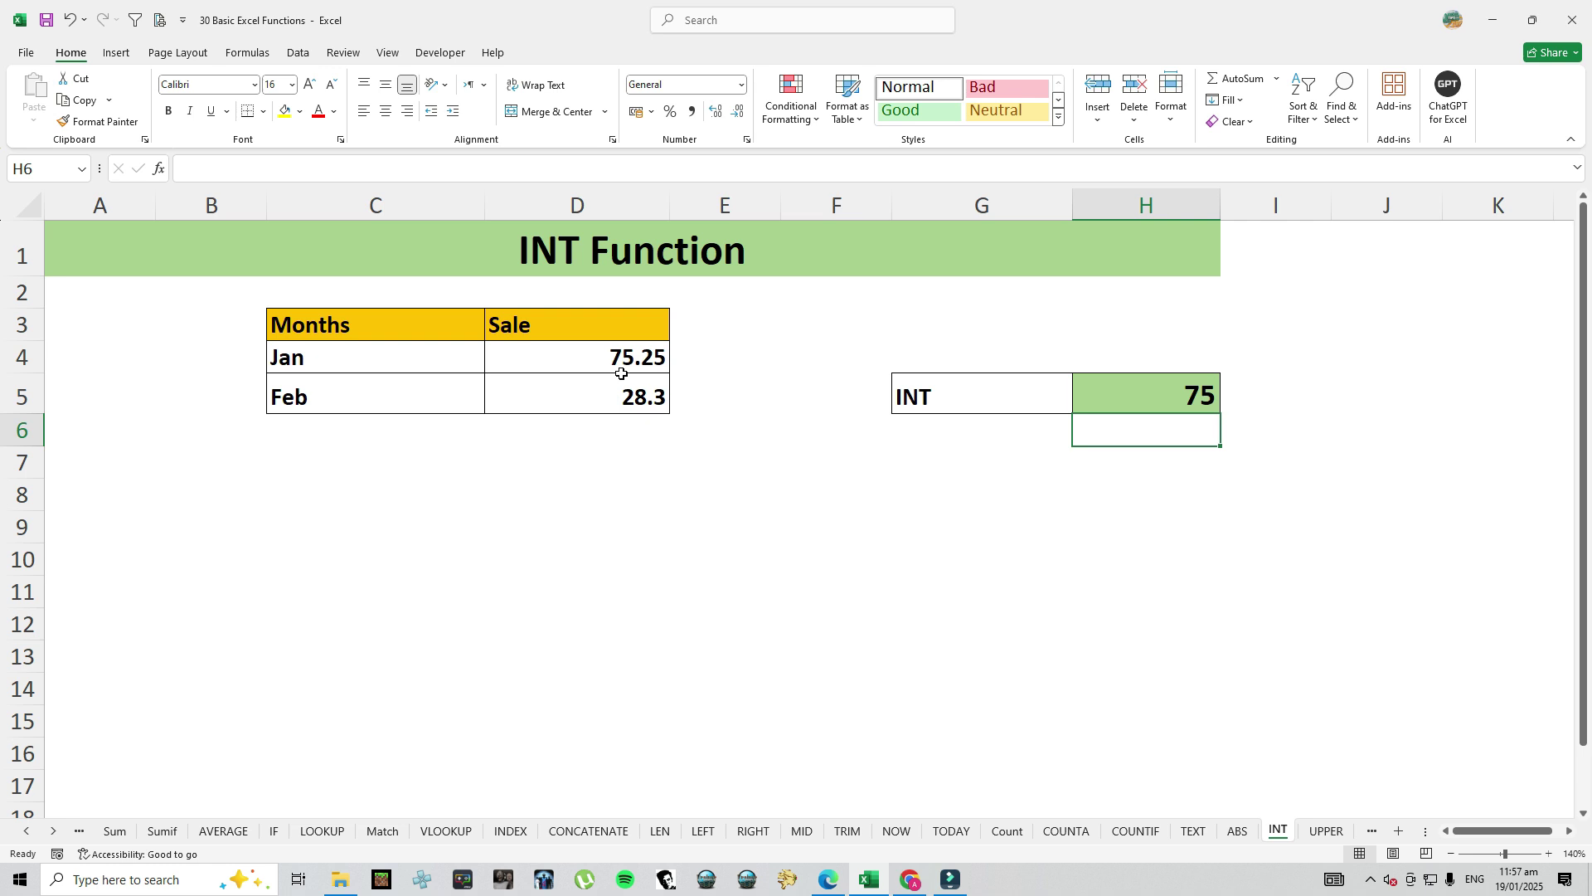
Replace the H5 formula with =D4-INT(D4) to extract the decimal part of the January sale
{"action": "left_click", "coordinate": [664, 395]}
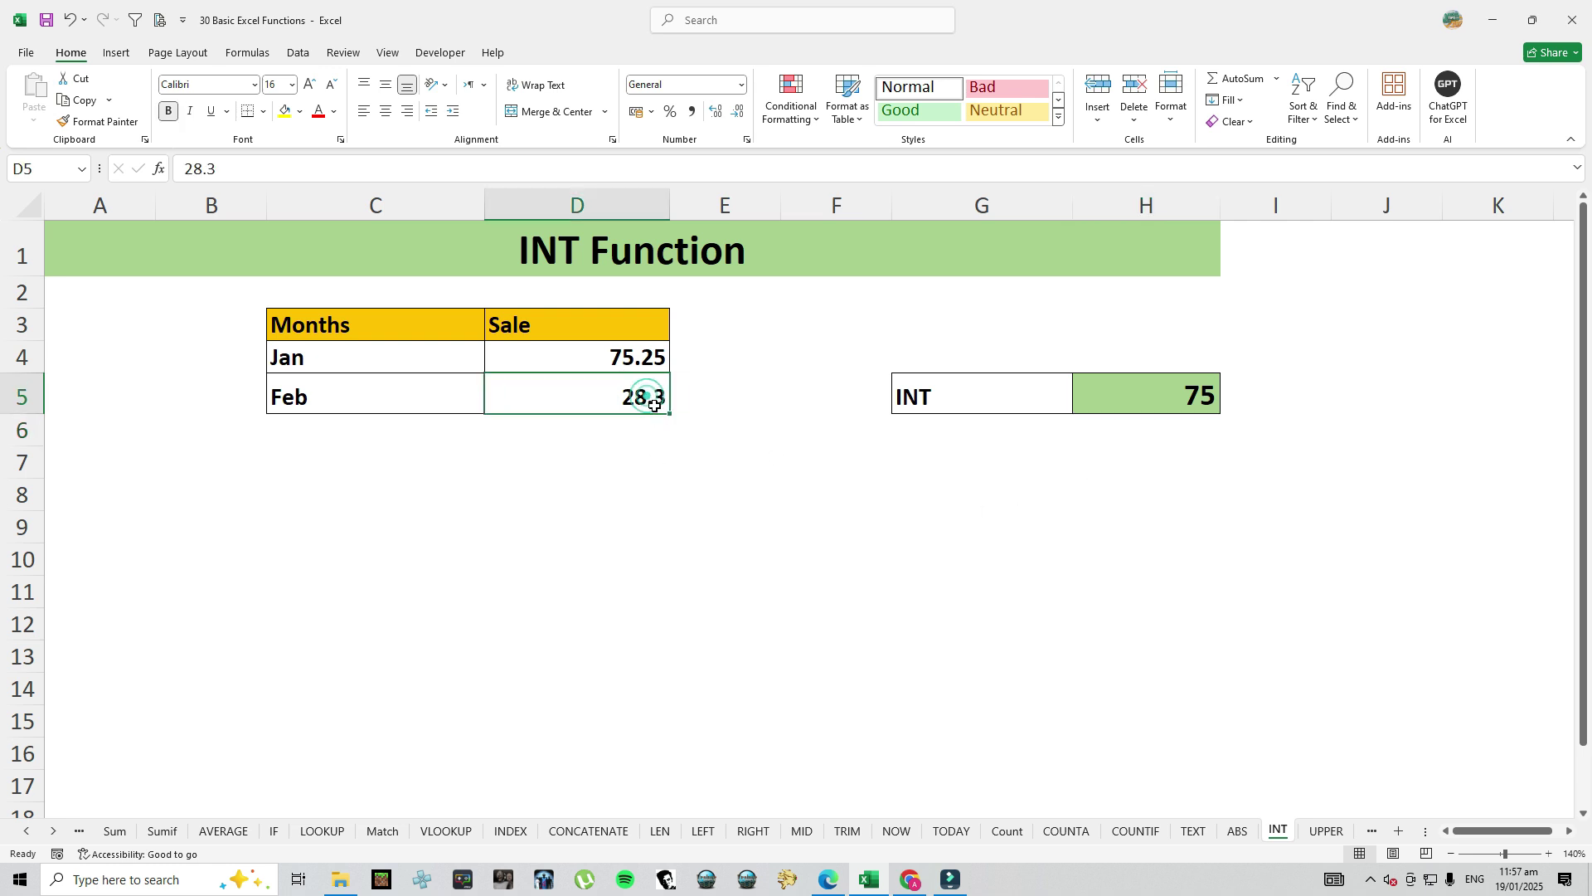
{"action": "double_click", "coordinate": [1207, 389]}
{"action": "left_click", "coordinate": [1093, 395]}
{"action": "key", "text": "Escape"}
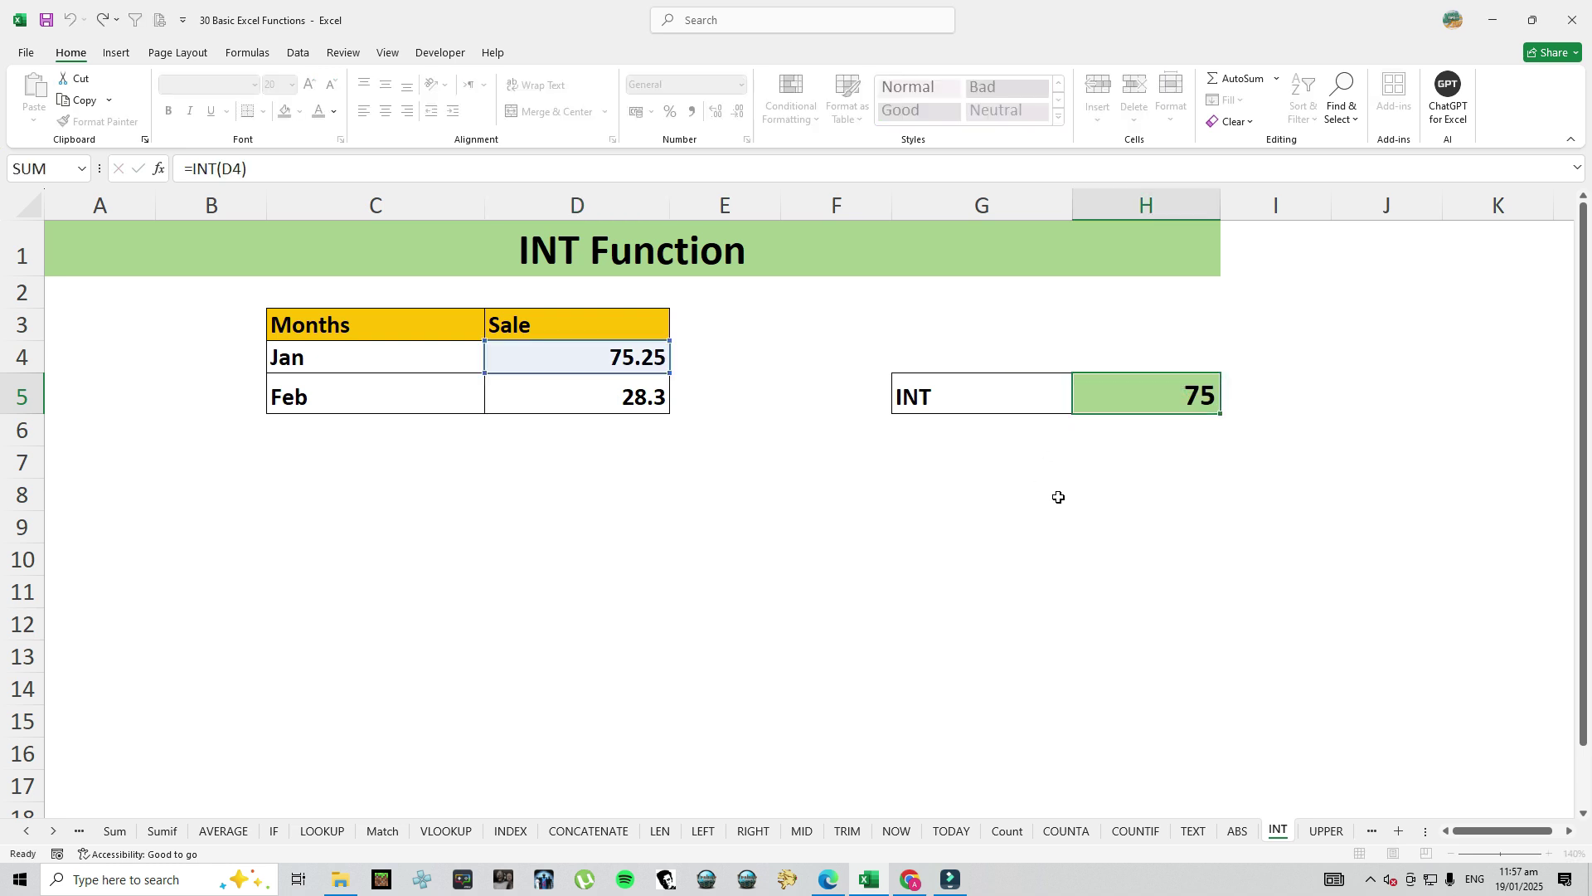
{"action": "type", "text": "="}
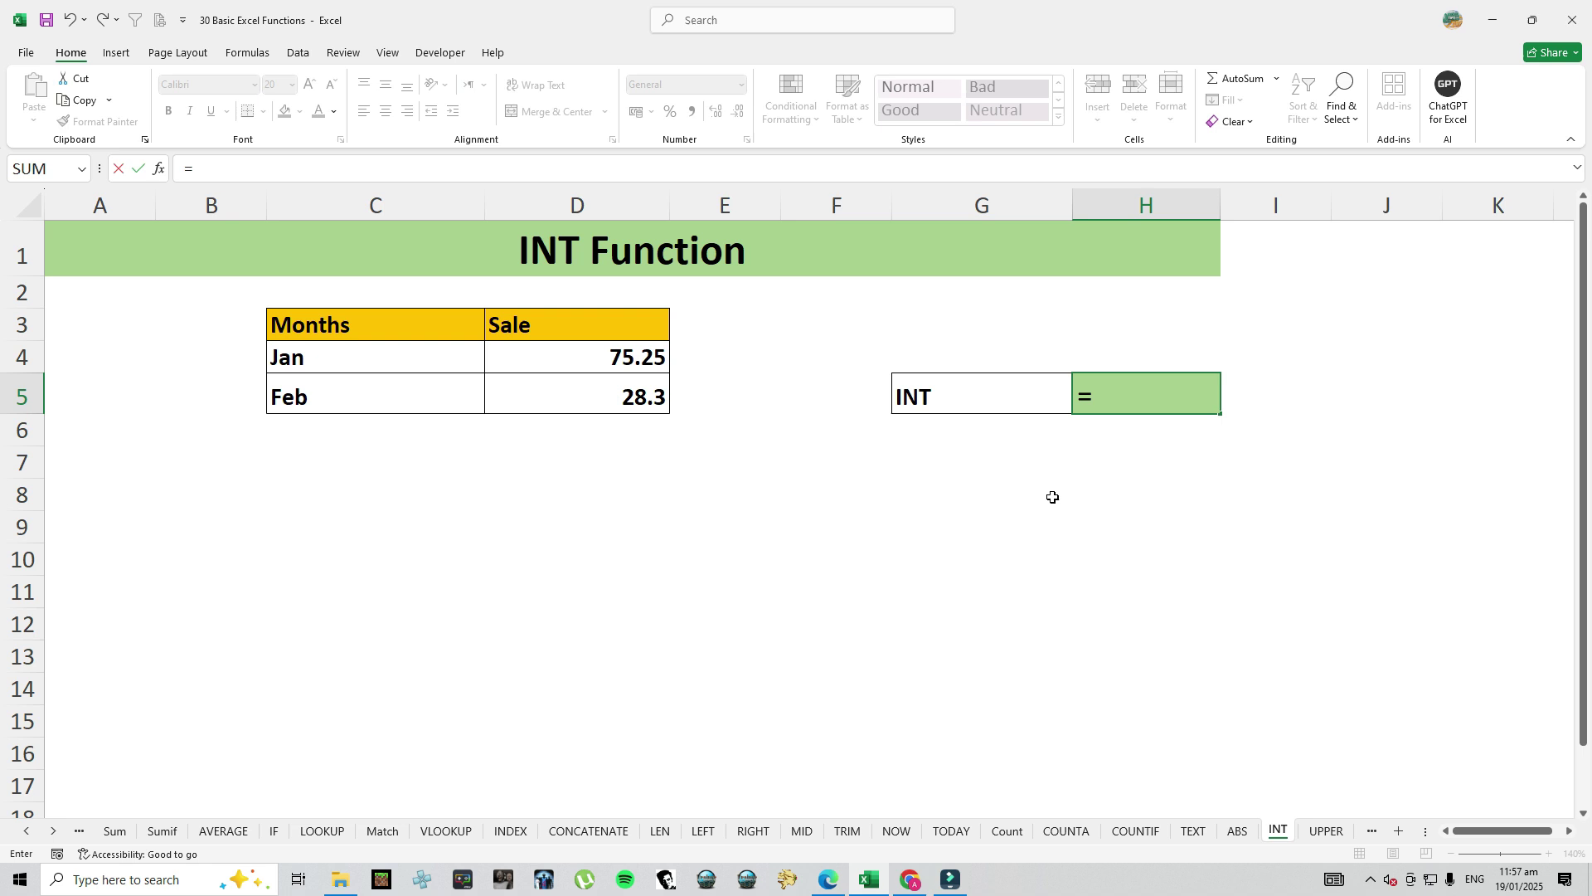
{"action": "left_click", "coordinate": [594, 363]}
{"action": "type", "text": "="}
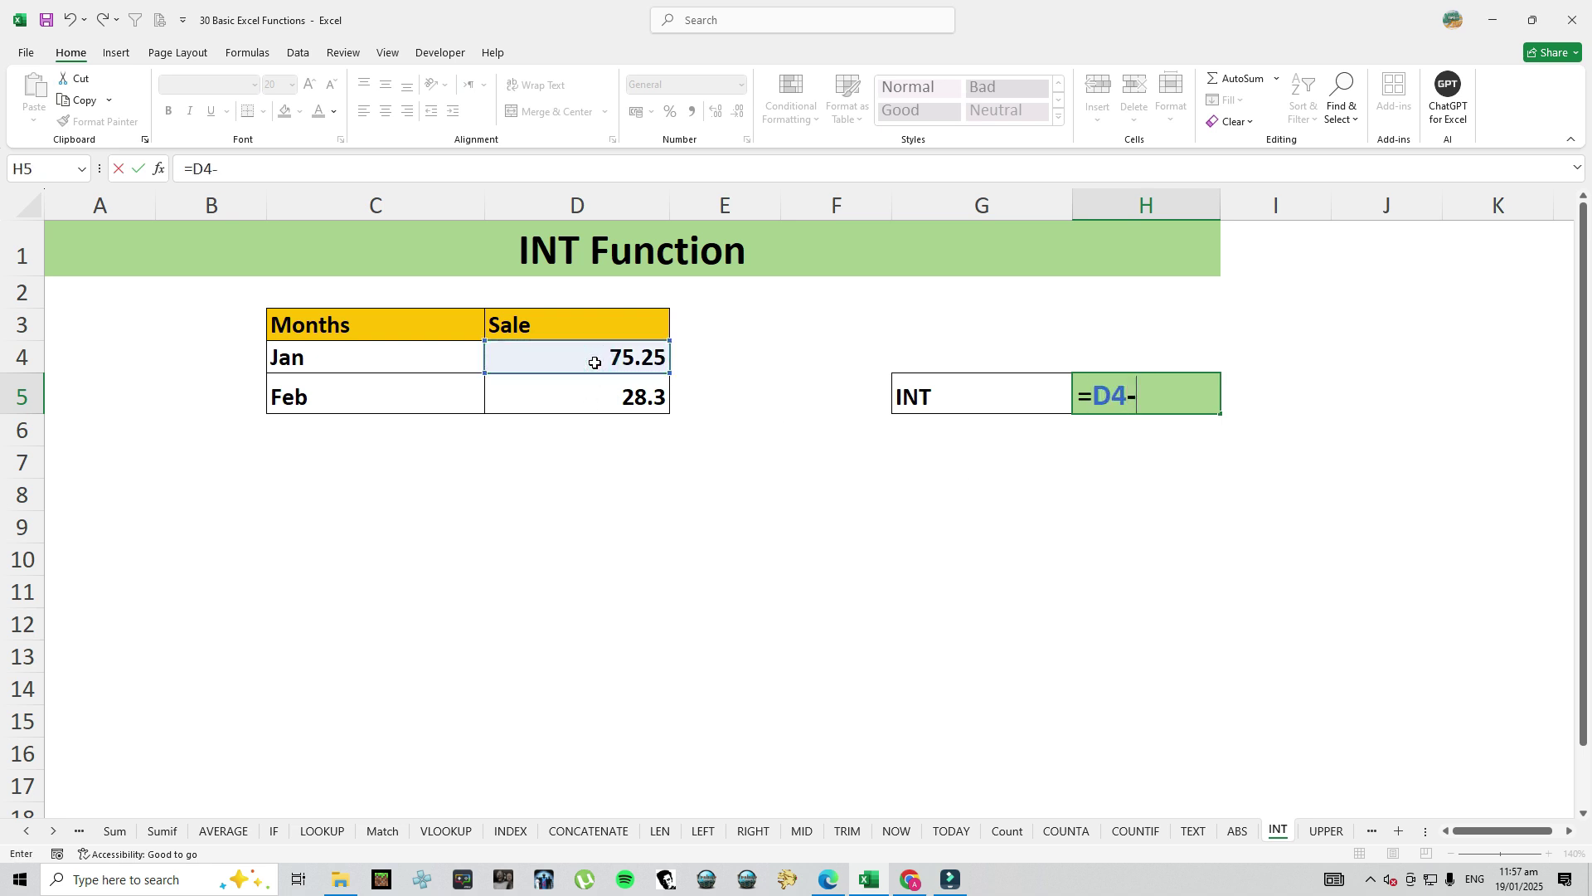
{"action": "type", "text": "int"}
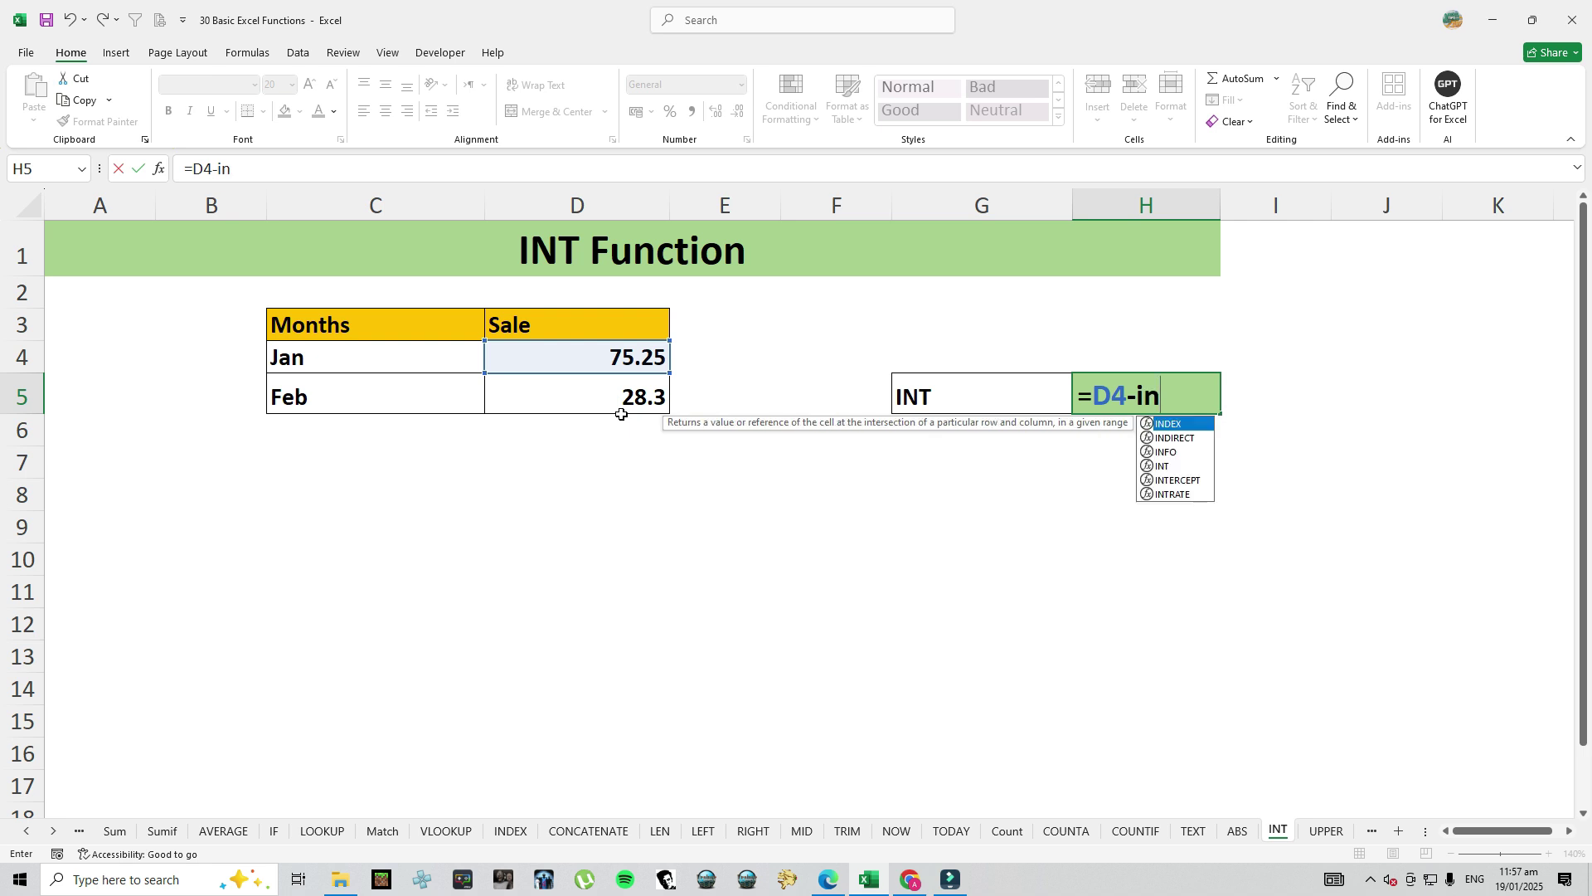
{"action": "key", "text": "Tab"}
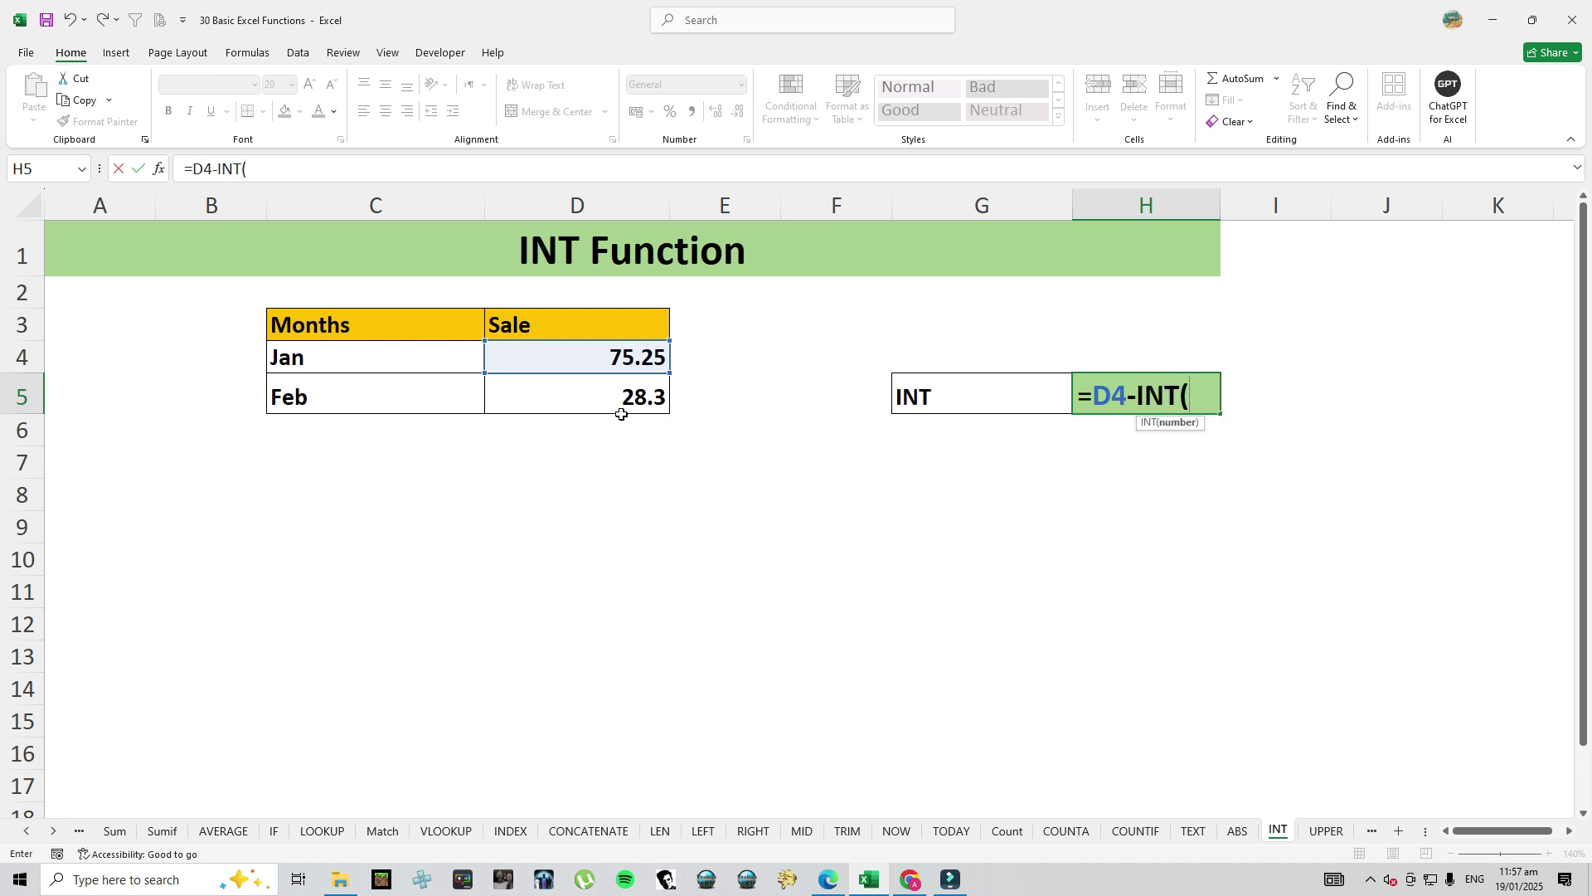
{"action": "left_click", "coordinate": [587, 359]}
{"action": "type", "text": ")"}
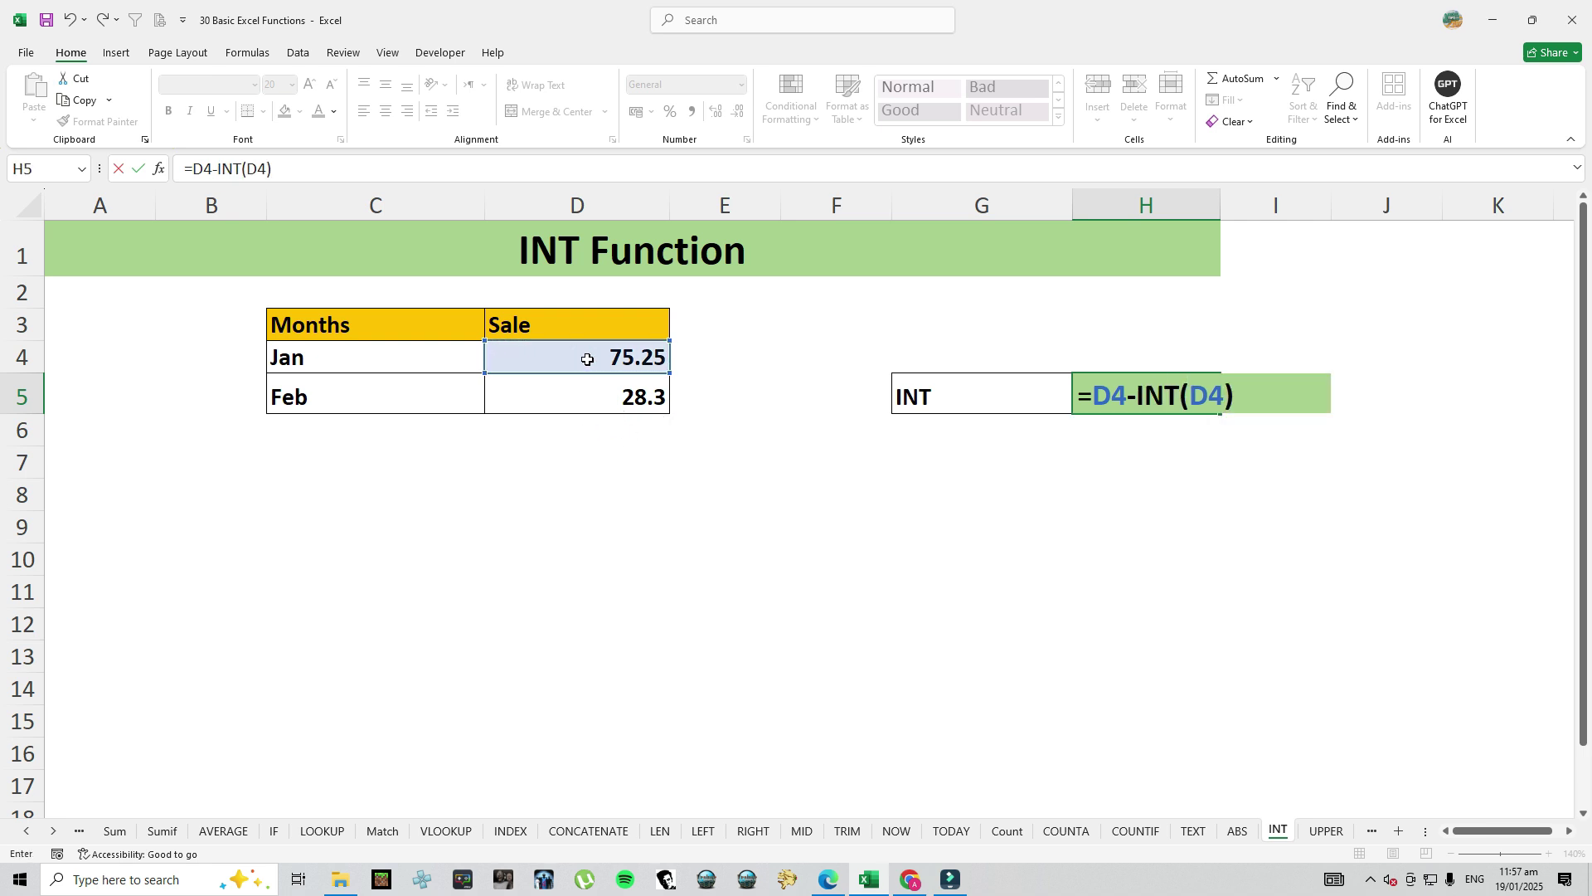
{"action": "key", "text": "Return"}
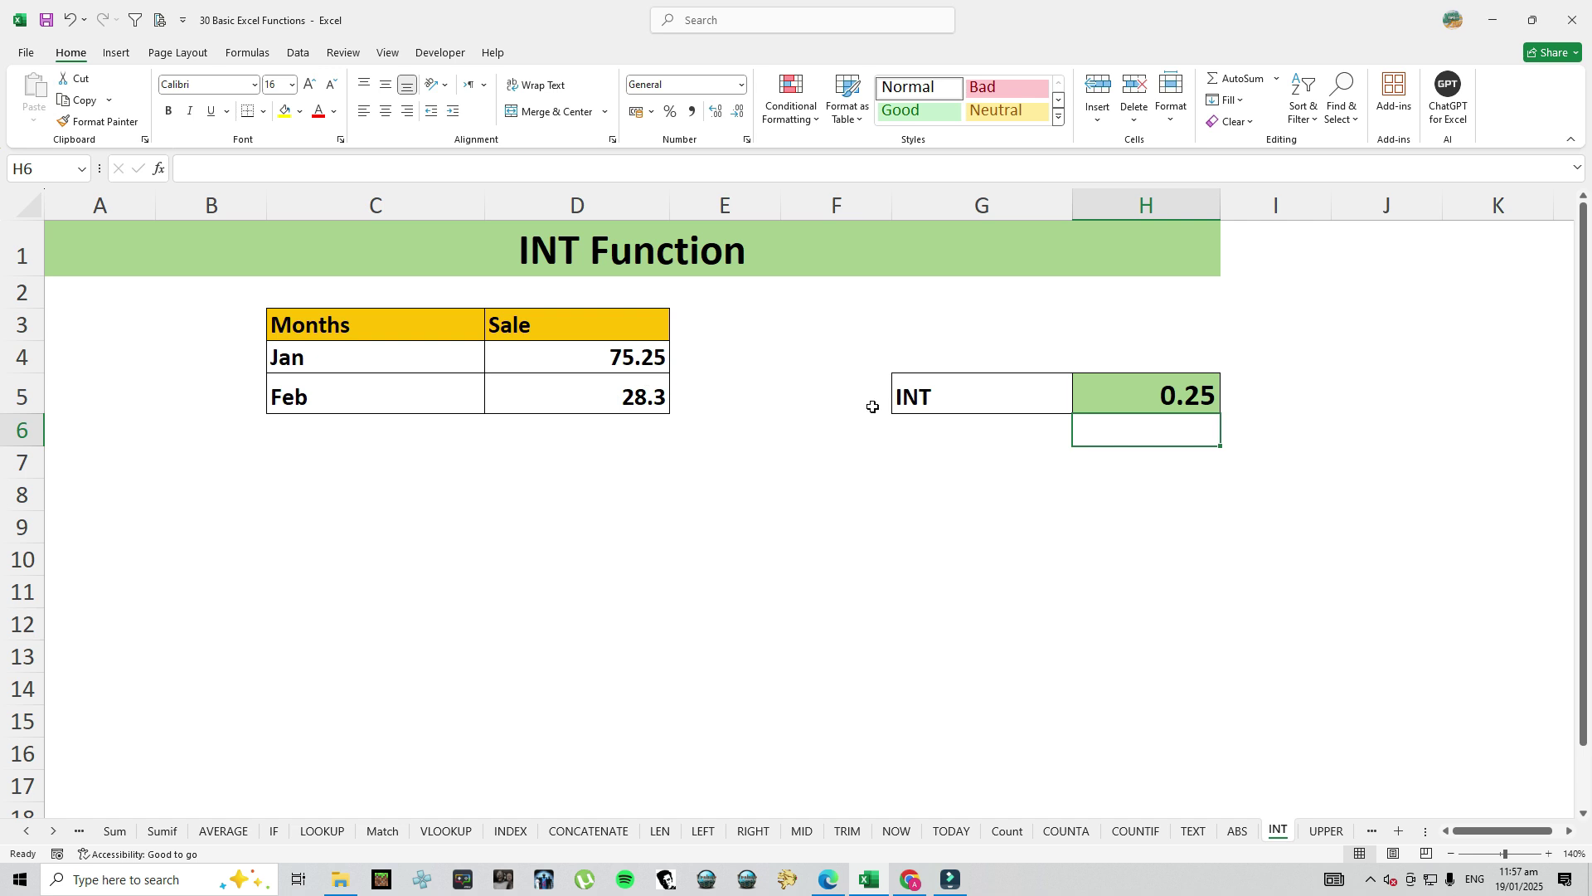
Open the UPPER sheet and look over the name list in C4:C10 and the empty cells beside it
{"action": "left_click", "coordinate": [1325, 830]}
{"action": "left_click", "coordinate": [604, 370]}
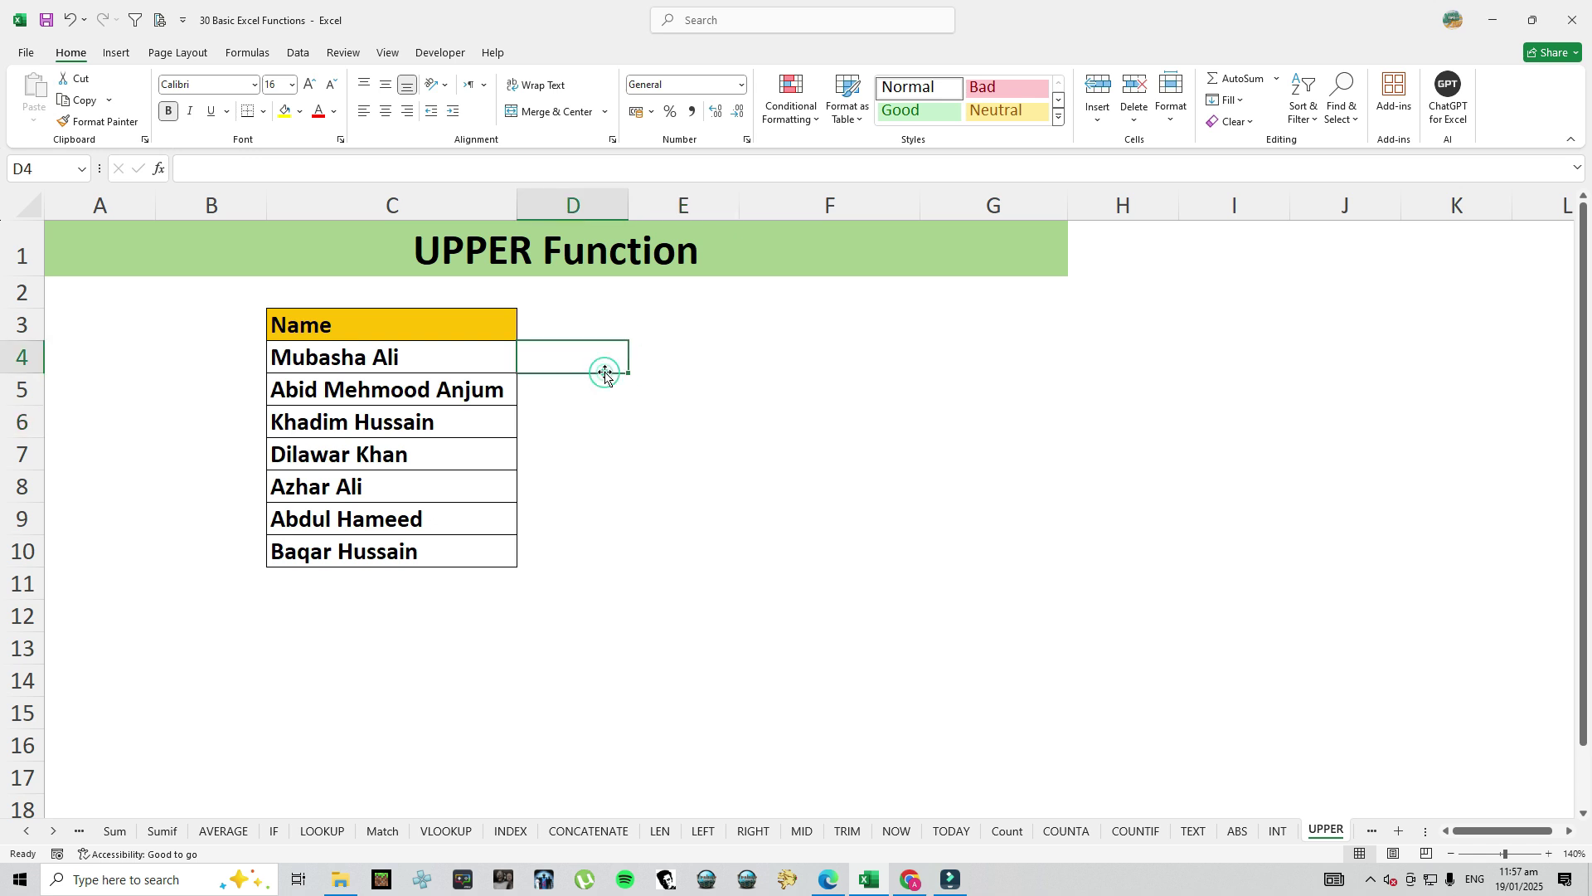
{"action": "left_click", "coordinate": [680, 356]}
{"action": "left_click", "coordinate": [442, 347]}
{"action": "left_click", "coordinate": [462, 476]}
{"action": "left_click_drag", "start_coordinate": [431, 357], "coordinate": [462, 534]}
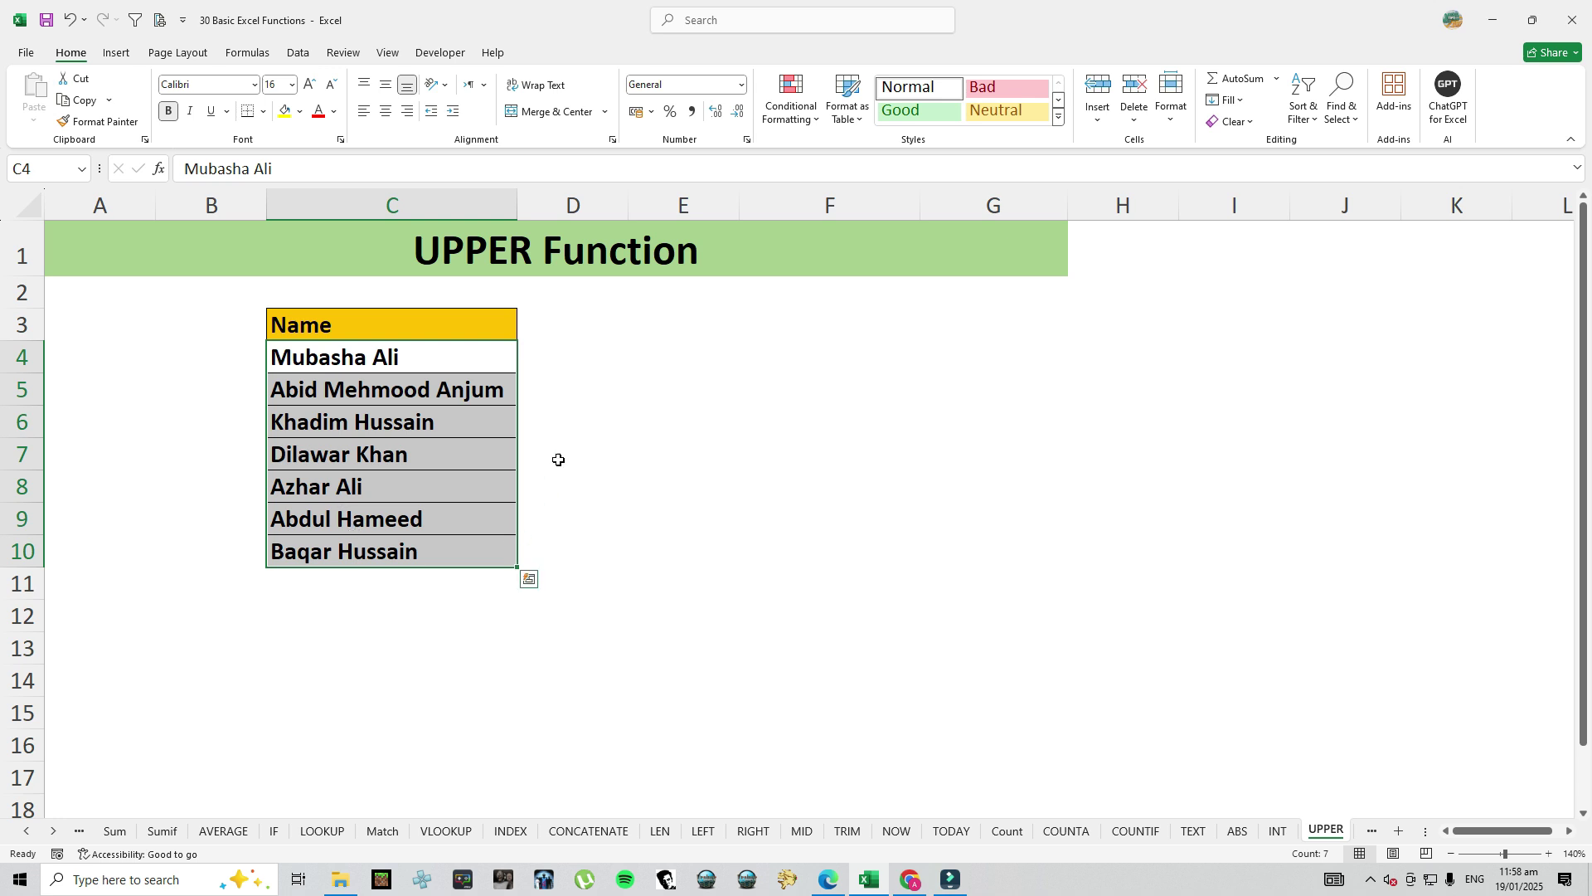
{"action": "left_click", "coordinate": [615, 344]}
{"action": "left_click", "coordinate": [679, 354]}
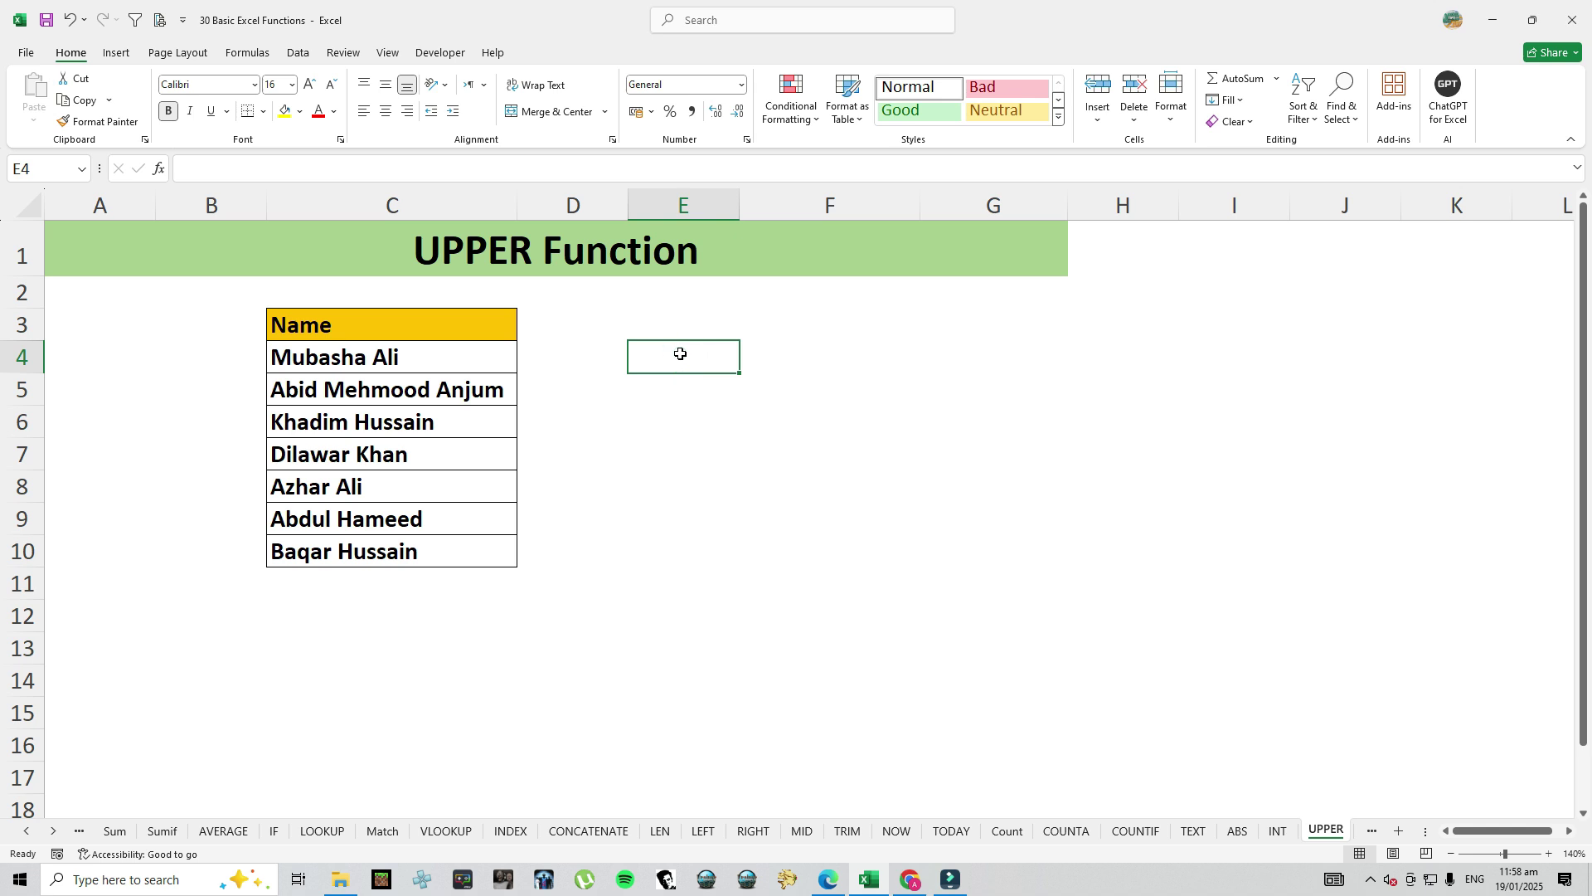
{"action": "left_click", "coordinate": [594, 350]}
{"action": "left_click", "coordinate": [655, 350]}
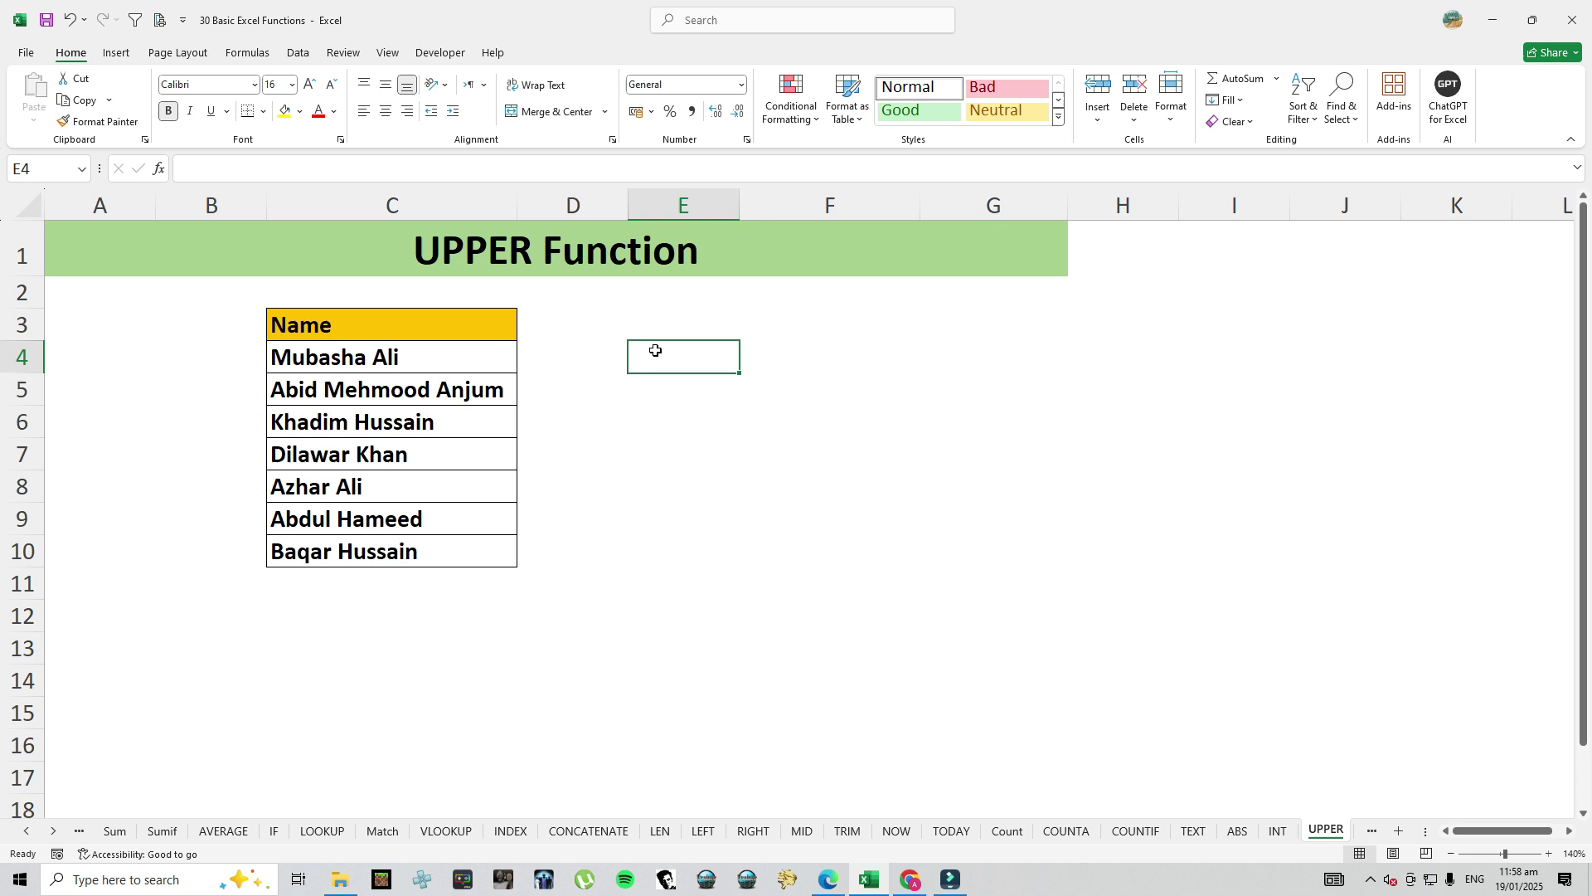
Enter =UPPER(C4) in D4 to convert the first name to capital letters
{"action": "left_click", "coordinate": [597, 349]}
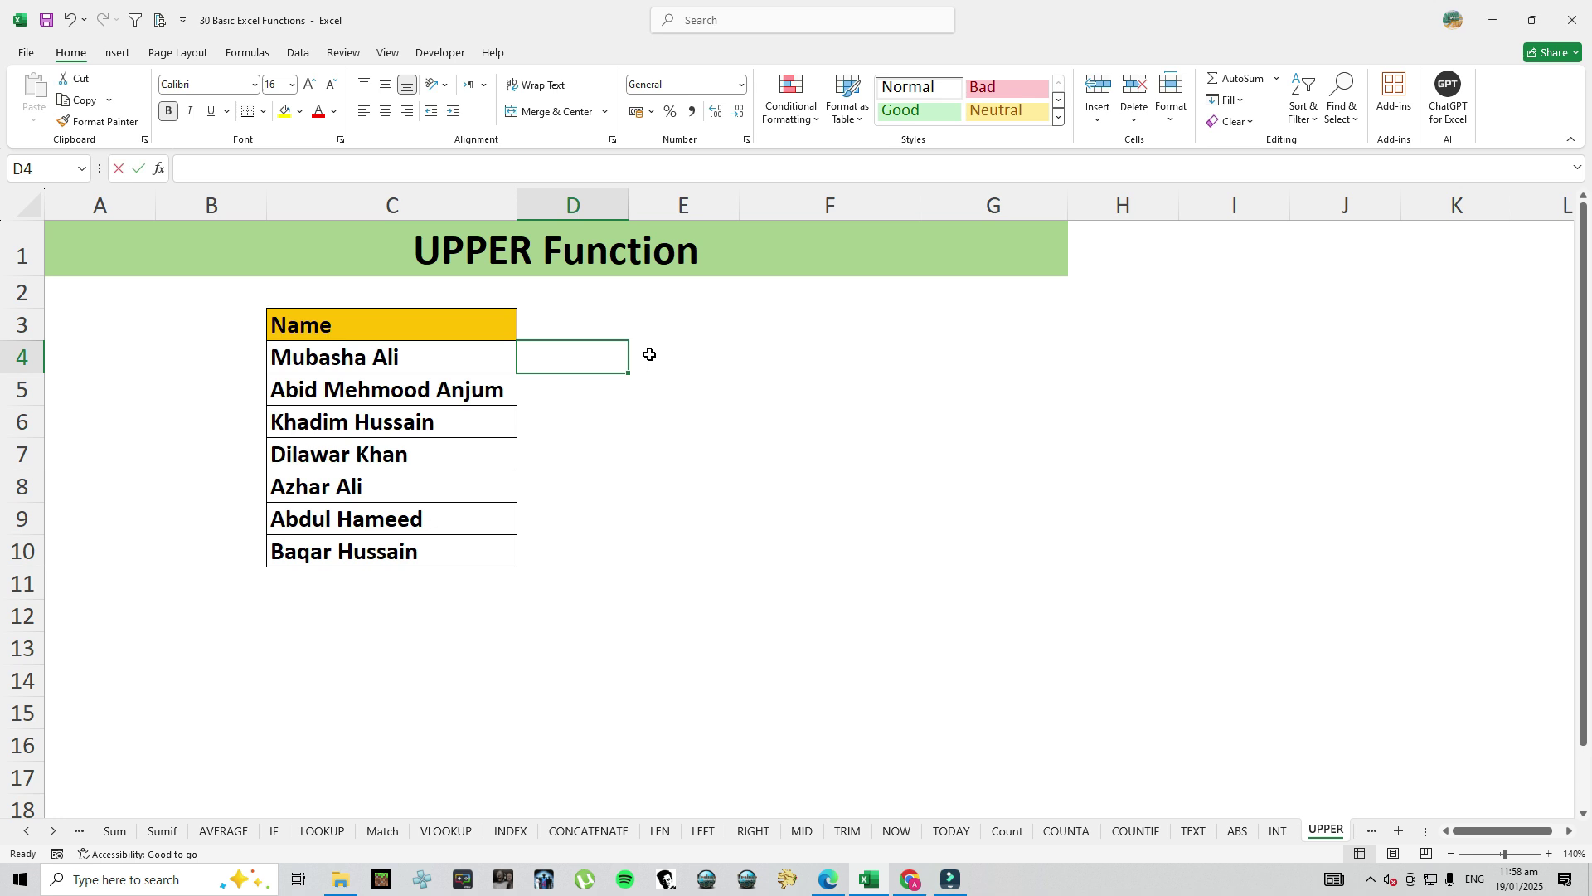
{"action": "type", "text": "=up"}
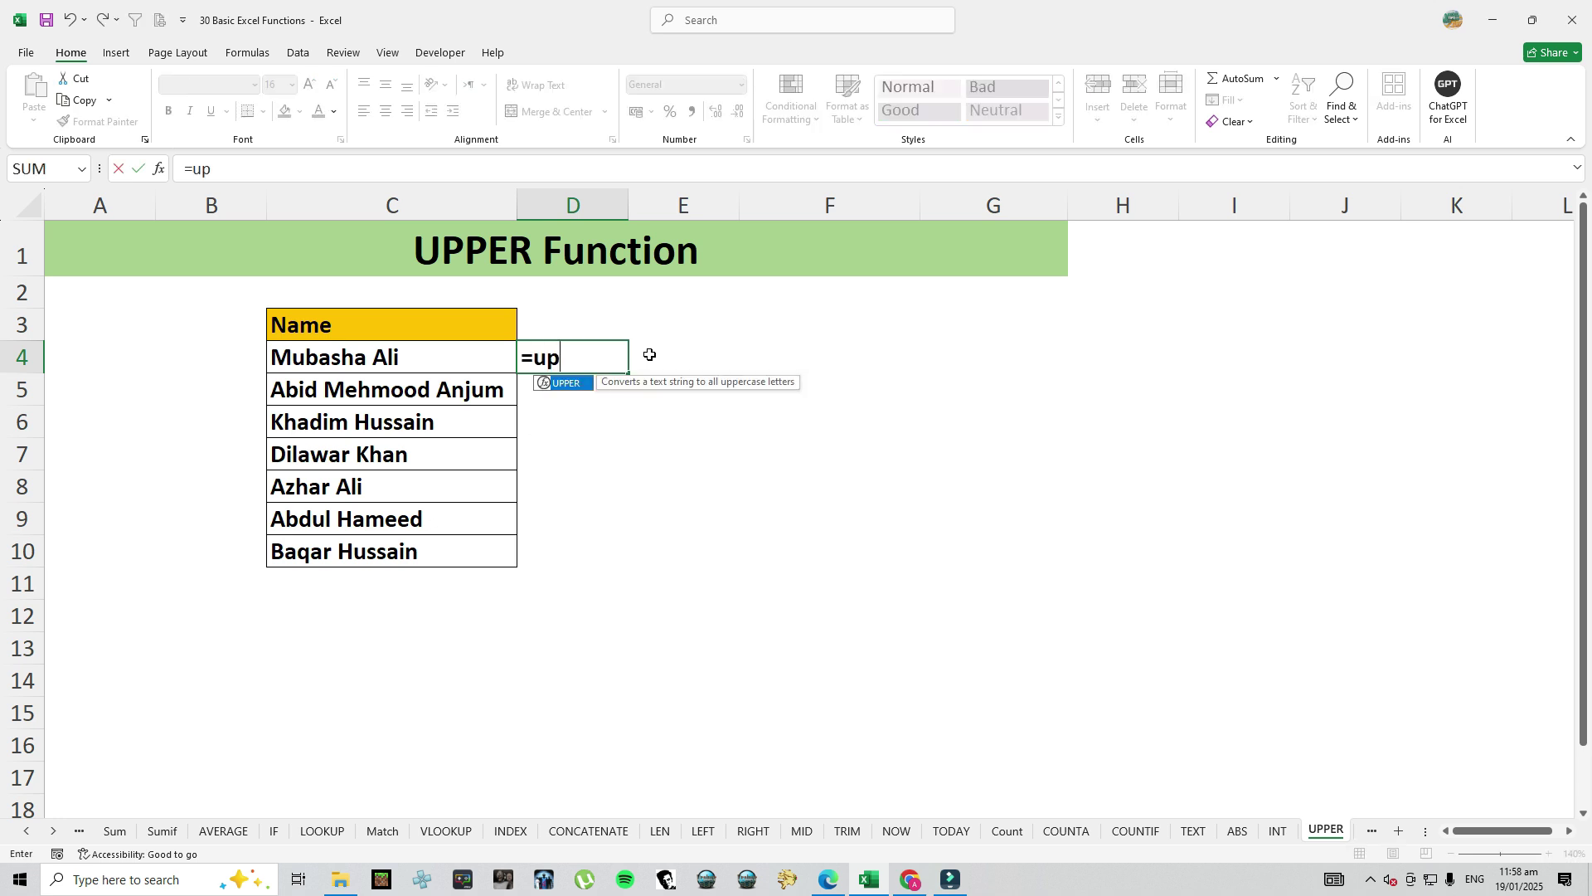
{"action": "key", "text": "Tab"}
{"action": "left_click", "coordinate": [371, 357]}
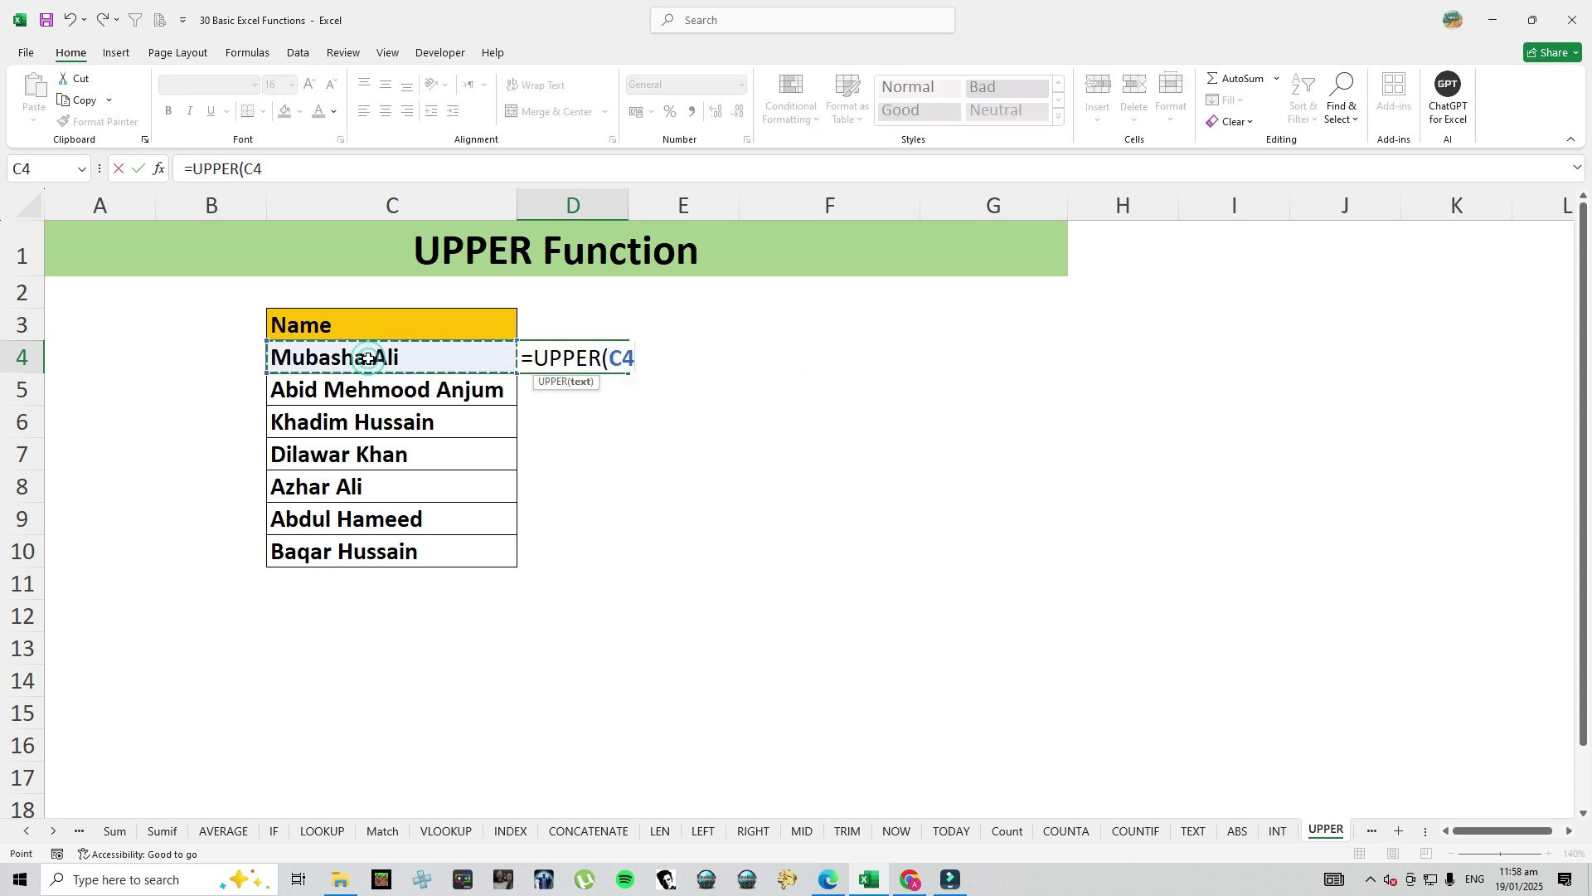
{"action": "key", "text": "Return"}
Fill the UPPER formula down to D10 and autofit the width of column D
{"action": "left_click", "coordinate": [608, 357]}
{"action": "double_click", "coordinate": [628, 373]}
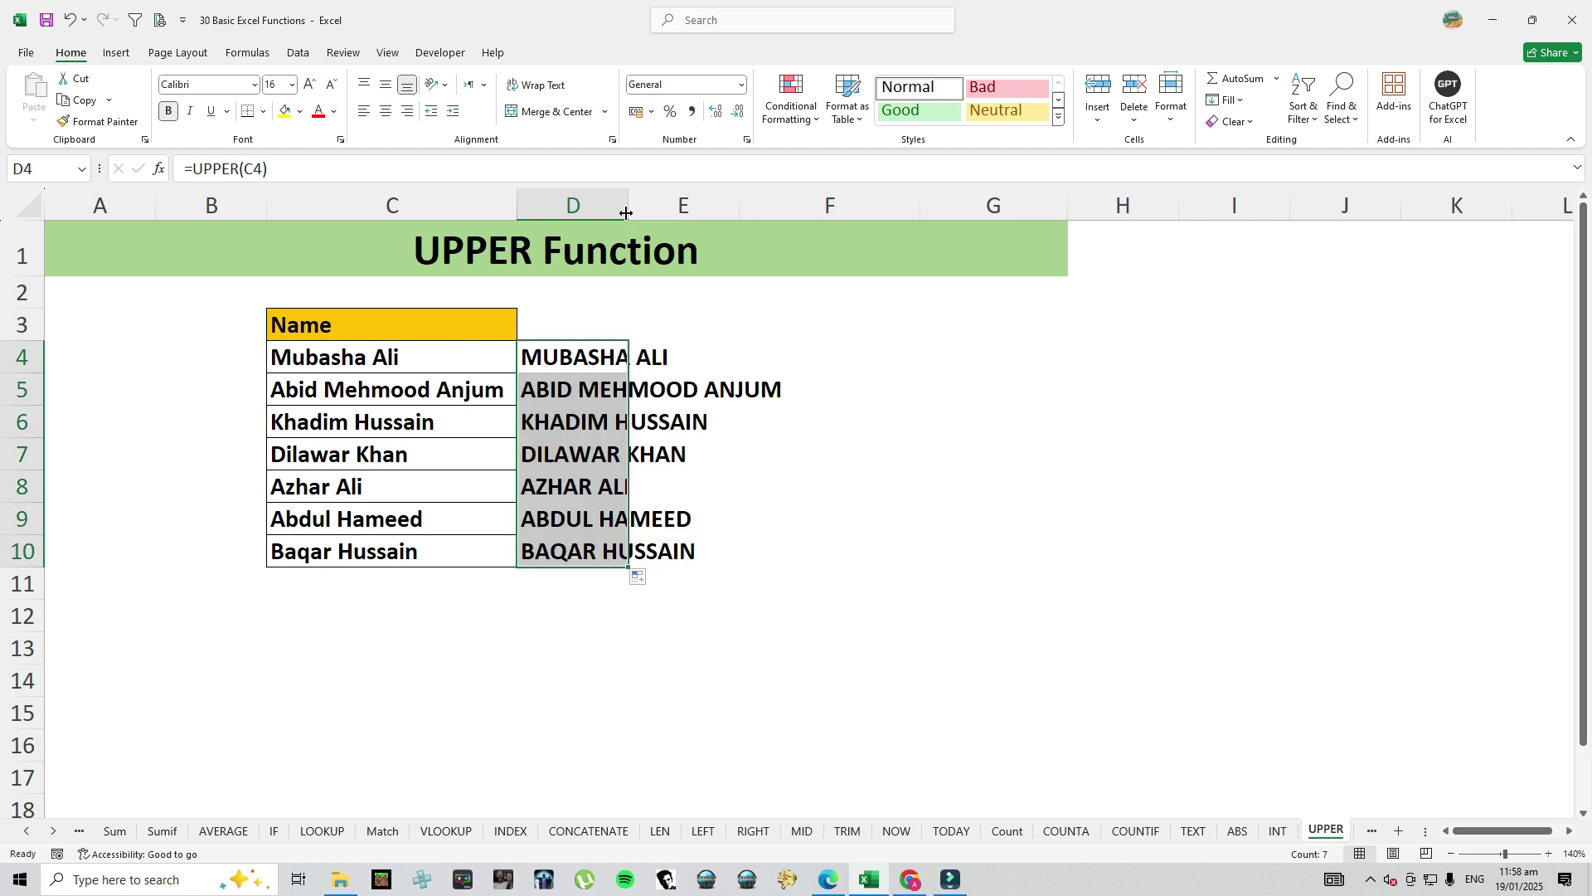
{"action": "double_click", "coordinate": [627, 204]}
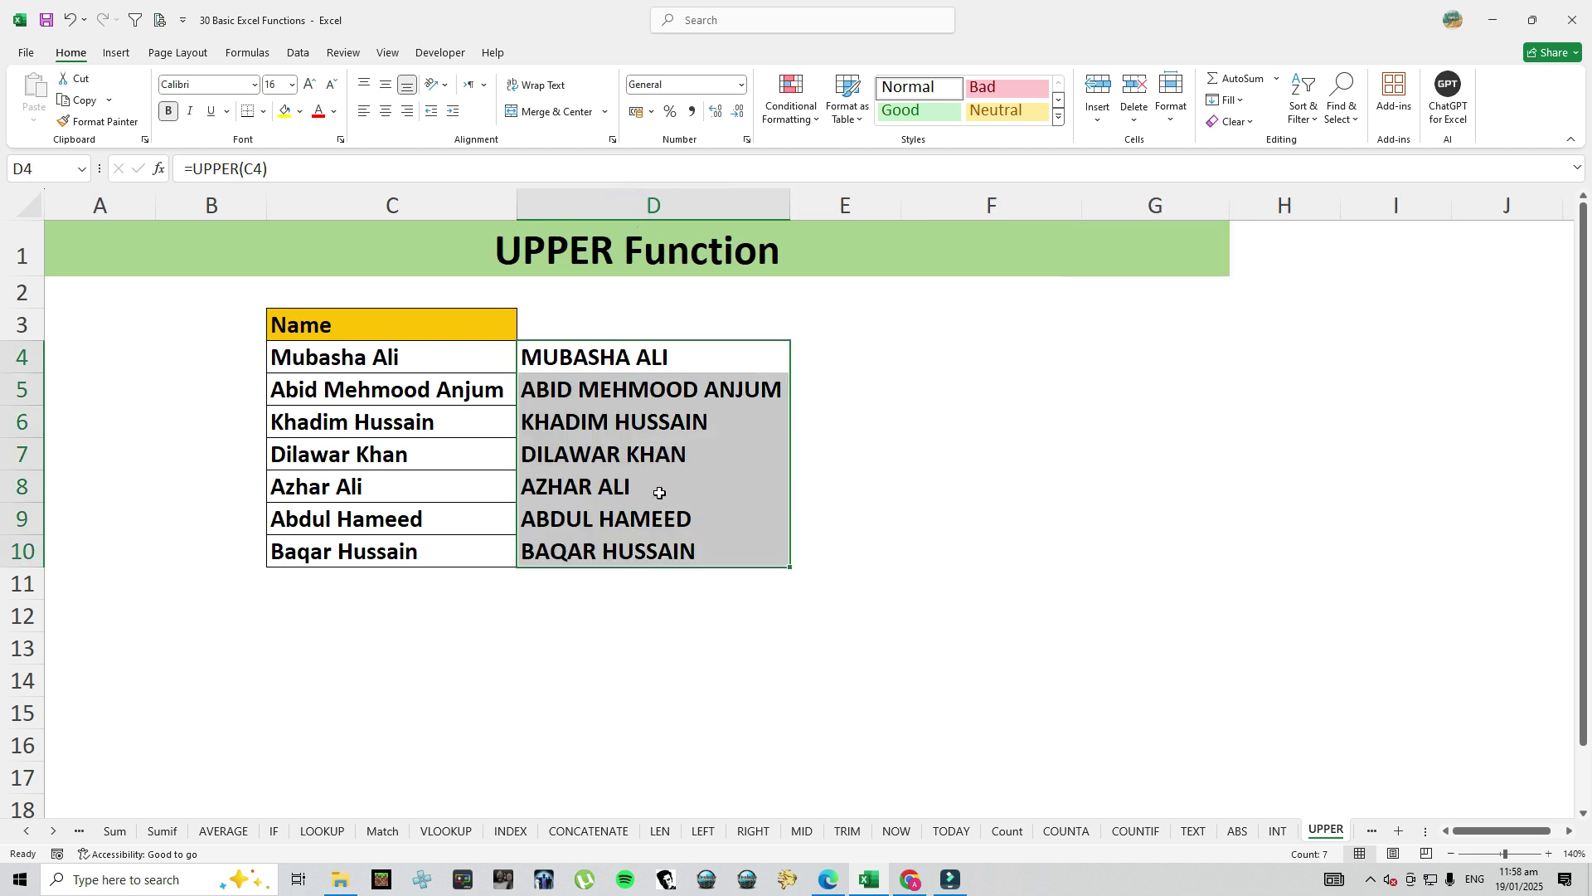
Copy the uppercase results in D4:D10 and paste them as values over the original names starting at C4
{"action": "key", "text": "ctrl+c"}
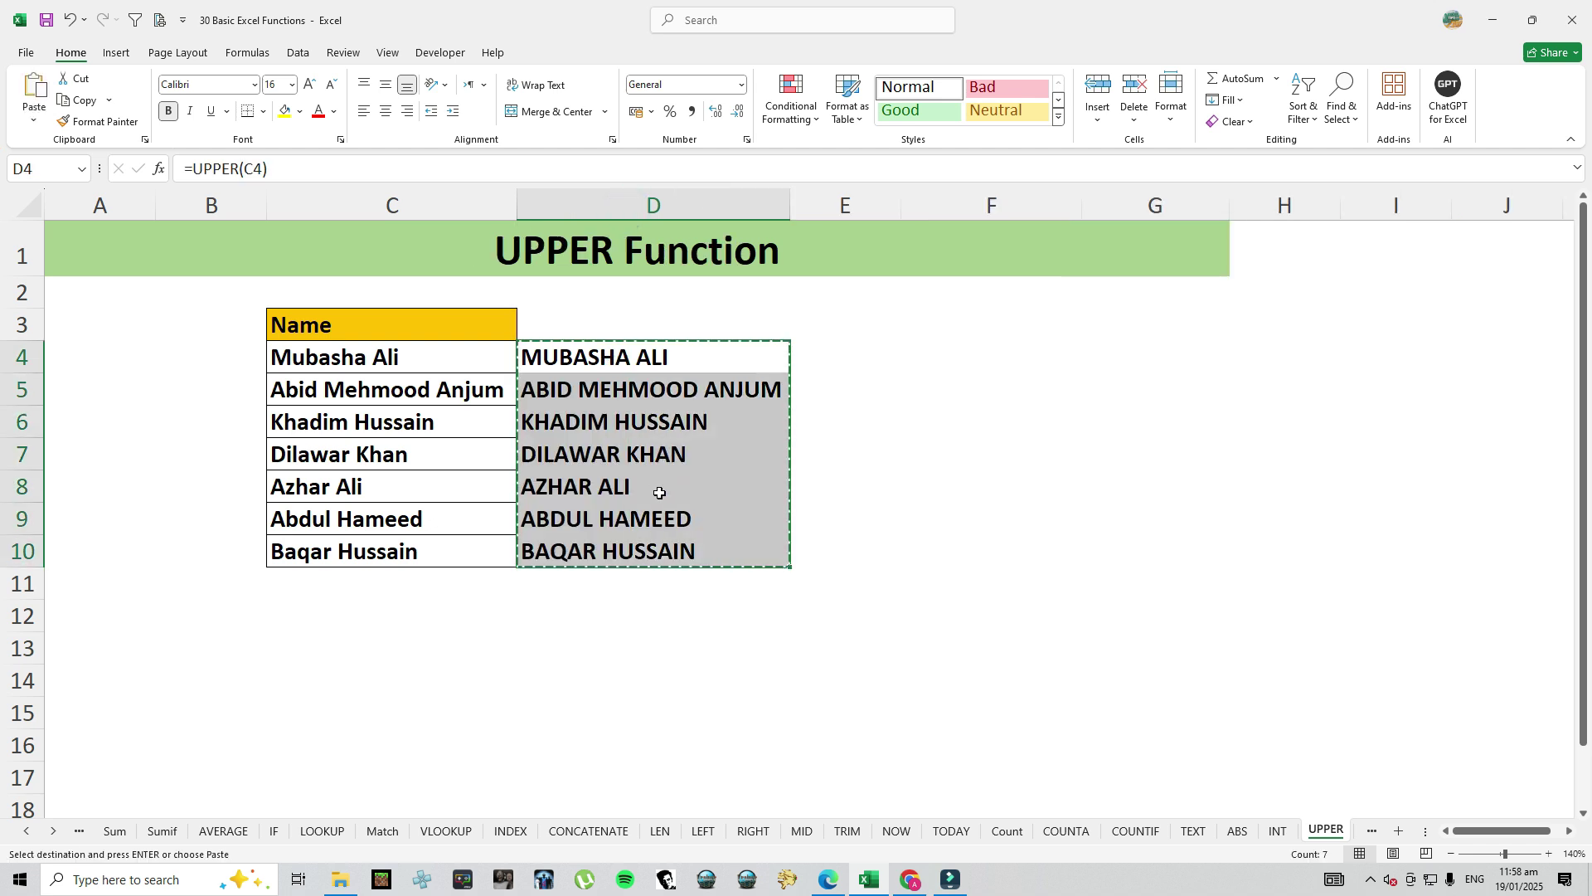
{"action": "right_click", "coordinate": [394, 357]}
{"action": "left_click", "coordinate": [454, 452]}
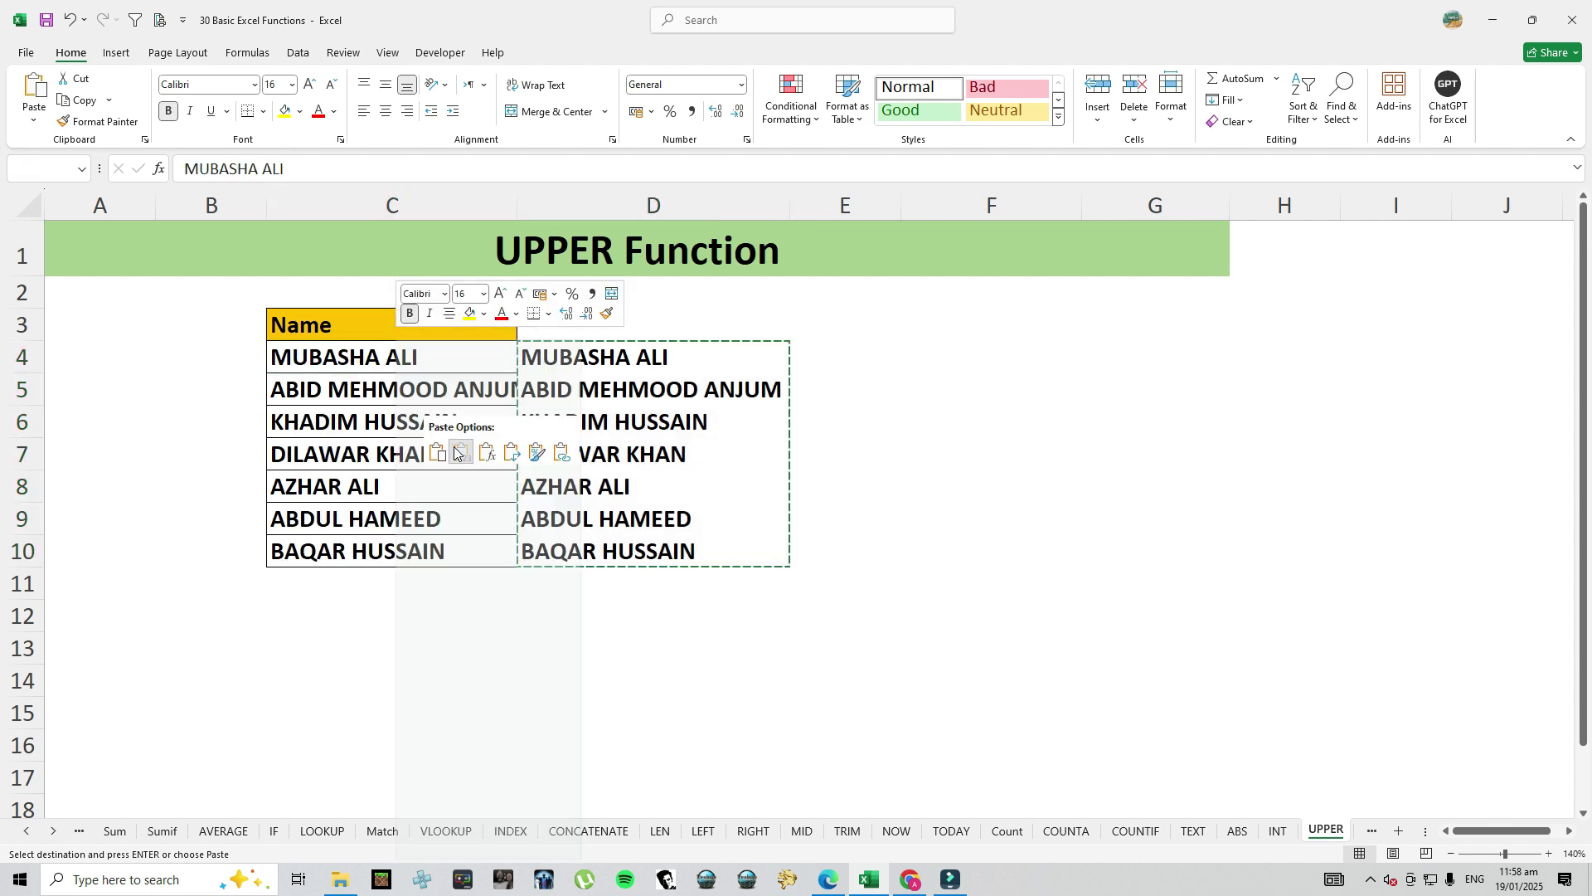
Clear the helper formulas in D4:D10 and widen column C to fit the longest uppercase name
{"action": "left_click_drag", "start_coordinate": [522, 357], "coordinate": [624, 554]}
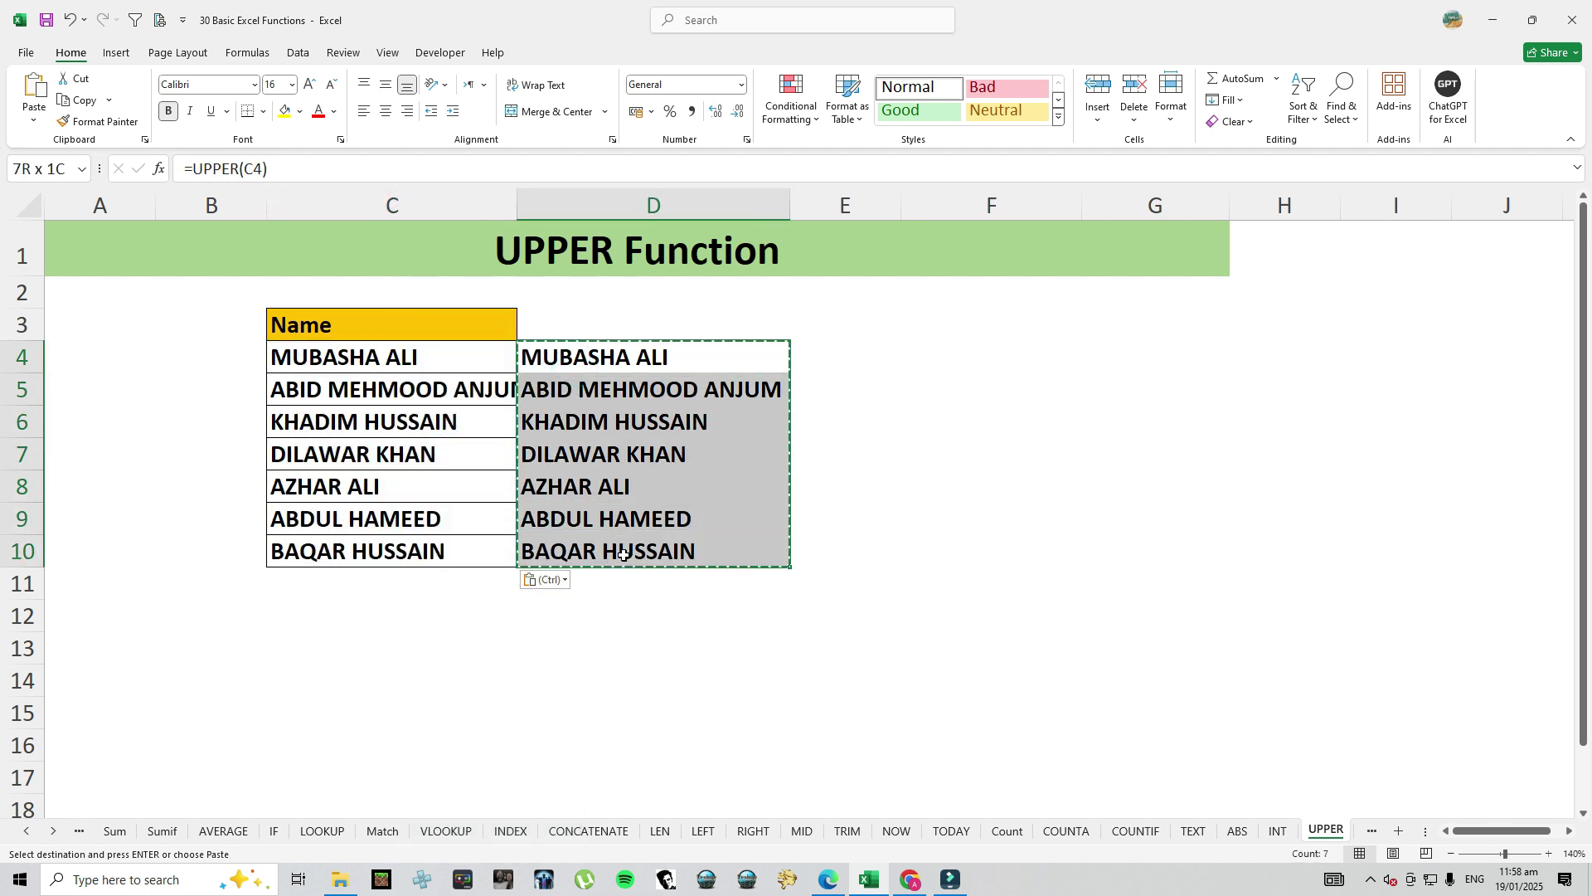
{"action": "key", "text": "Delete"}
{"action": "left_click", "coordinate": [391, 428]}
{"action": "left_click_drag", "start_coordinate": [518, 203], "coordinate": [540, 203]}
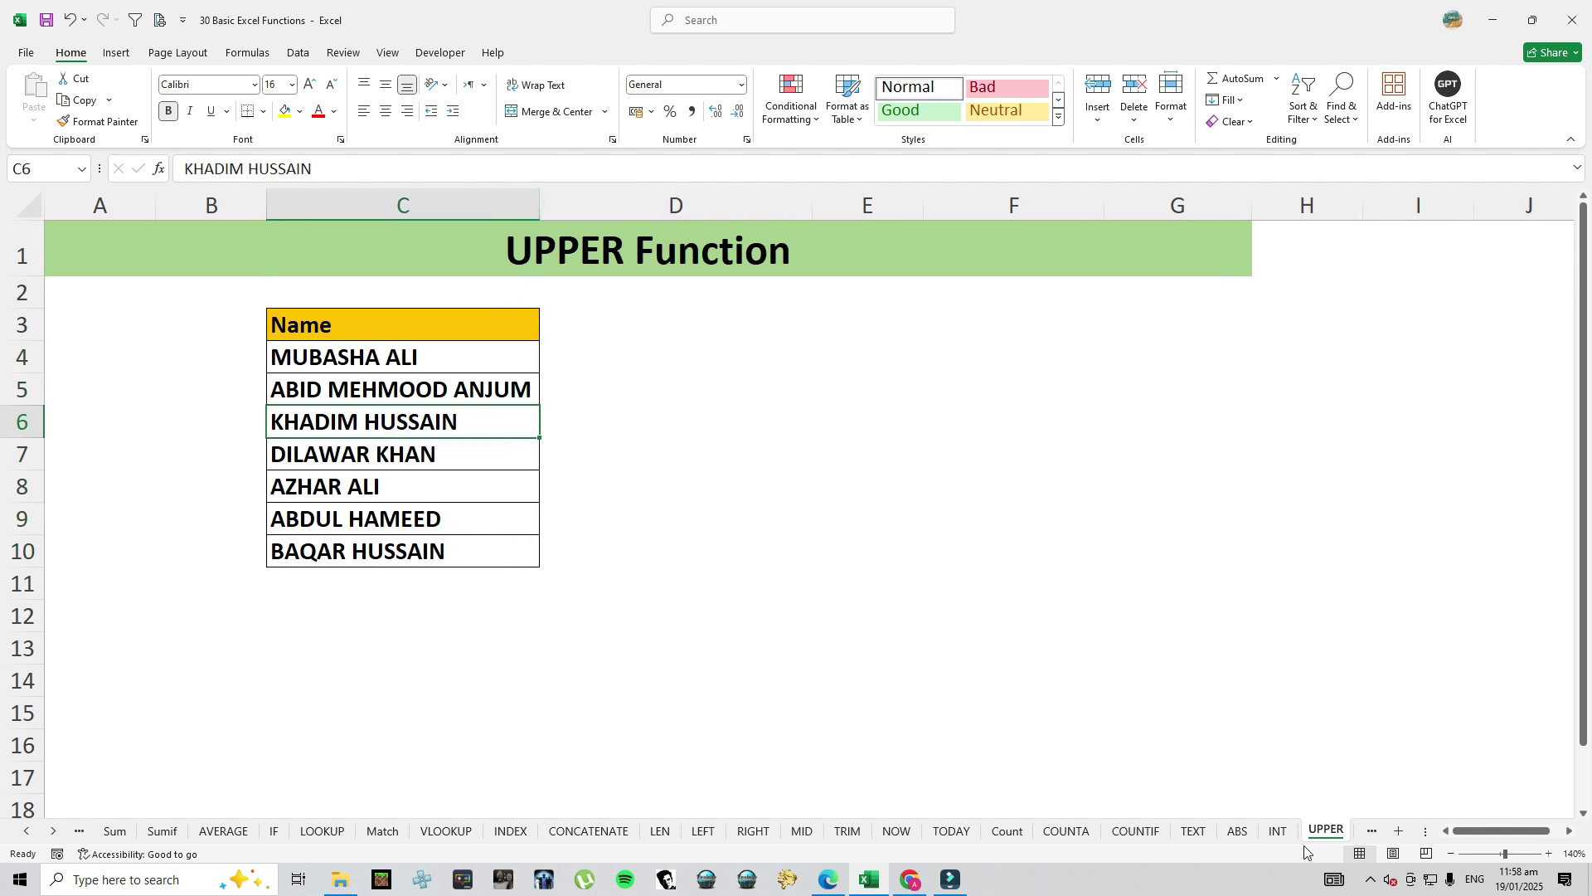
On the PROPER sheet, enter =PROPER(C4) in D4 to capitalize only the initial letters of the first name
{"action": "left_click", "coordinate": [54, 830]}
{"action": "left_click", "coordinate": [55, 830]}
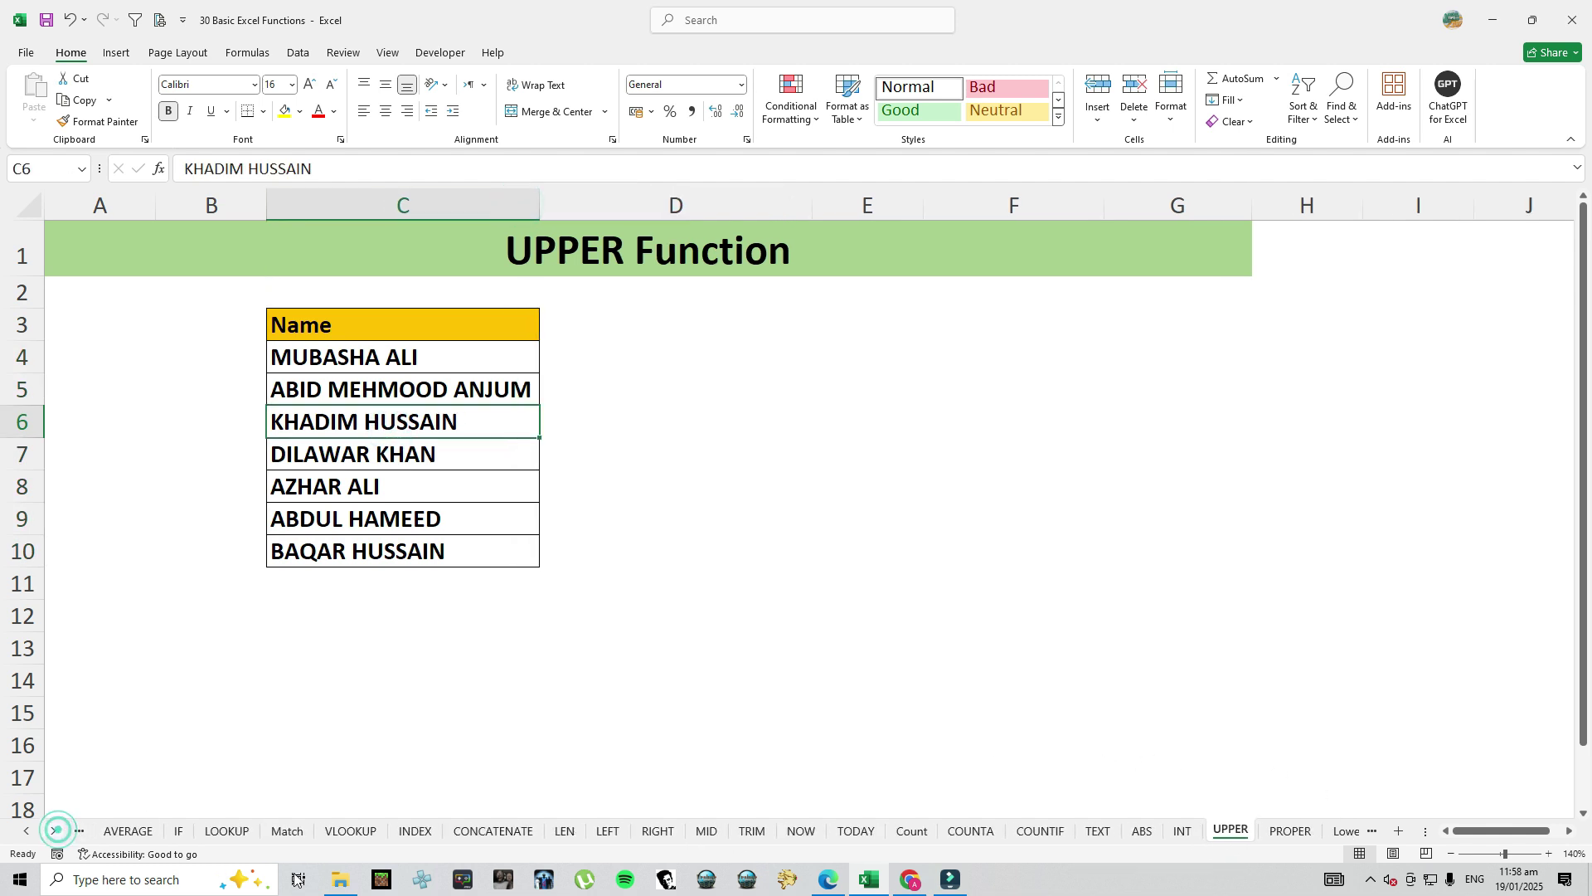
{"action": "left_click", "coordinate": [1290, 831]}
{"action": "left_click_drag", "start_coordinate": [320, 362], "coordinate": [331, 552]}
{"action": "left_click", "coordinate": [610, 351]}
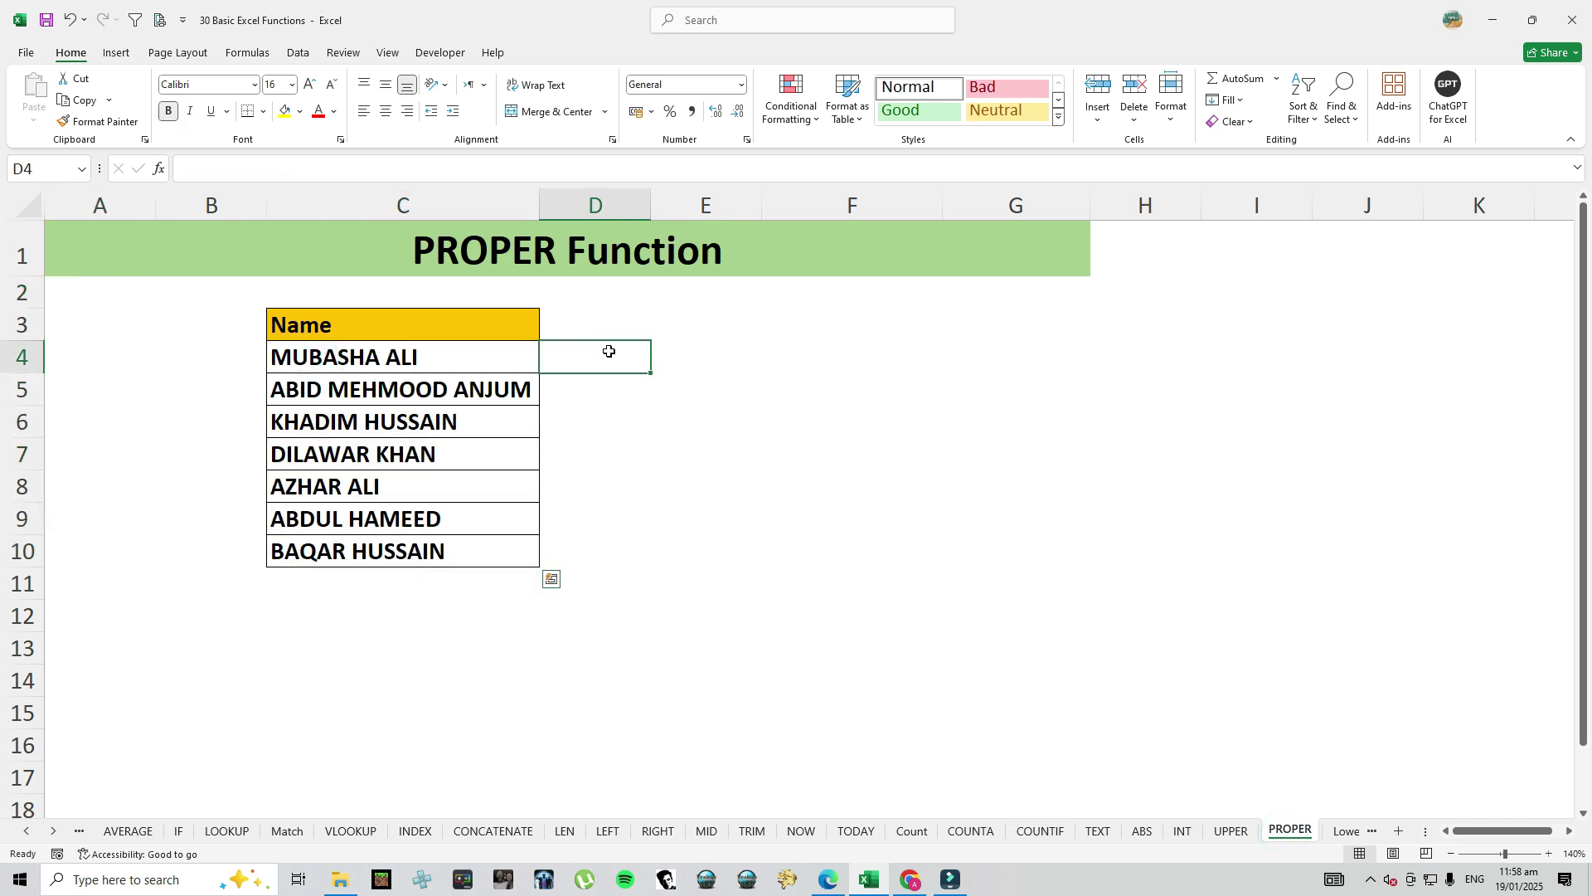
{"action": "type", "text": "=PROPER("}
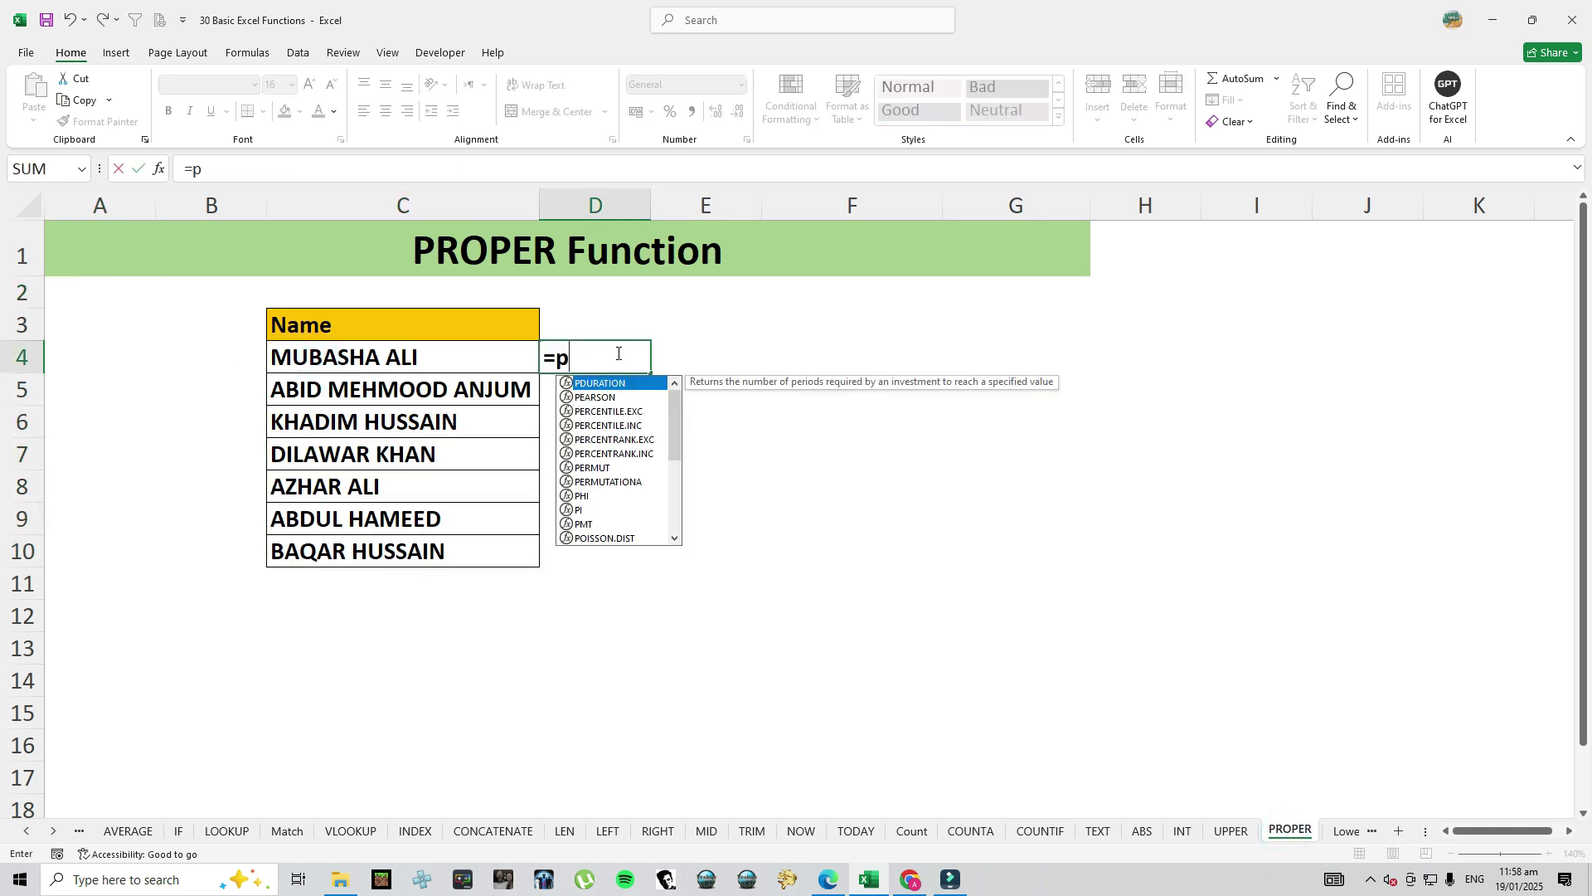
{"action": "left_click", "coordinate": [440, 358]}
{"action": "key", "text": "Return"}
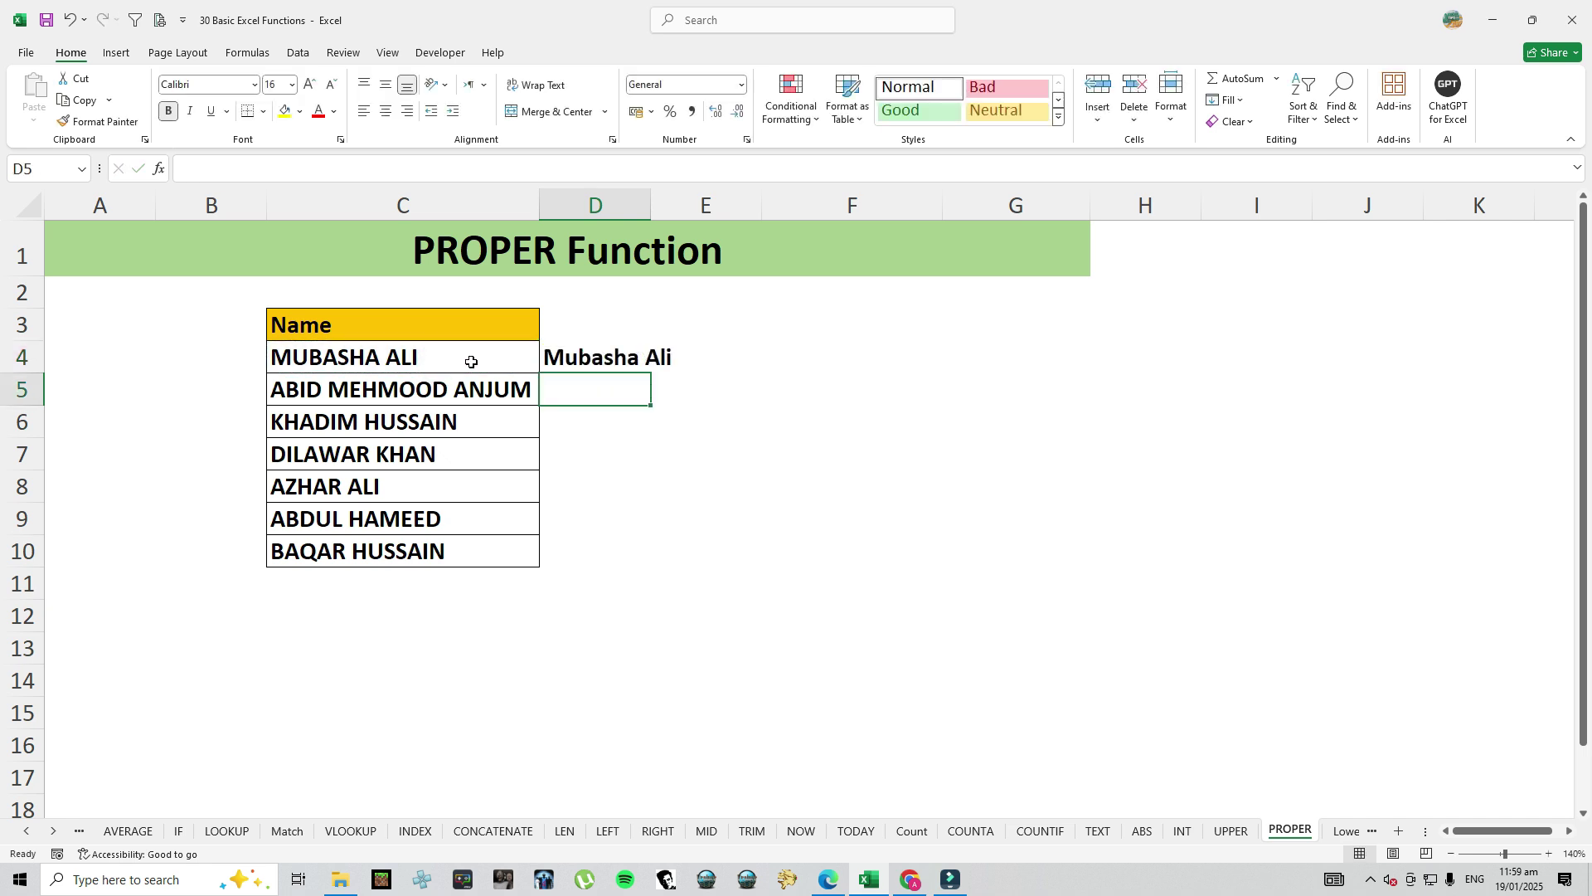
Fill the PROPER formula down to D10 and autofit the width of column D
{"action": "left_click", "coordinate": [617, 356]}
{"action": "double_click", "coordinate": [651, 373]}
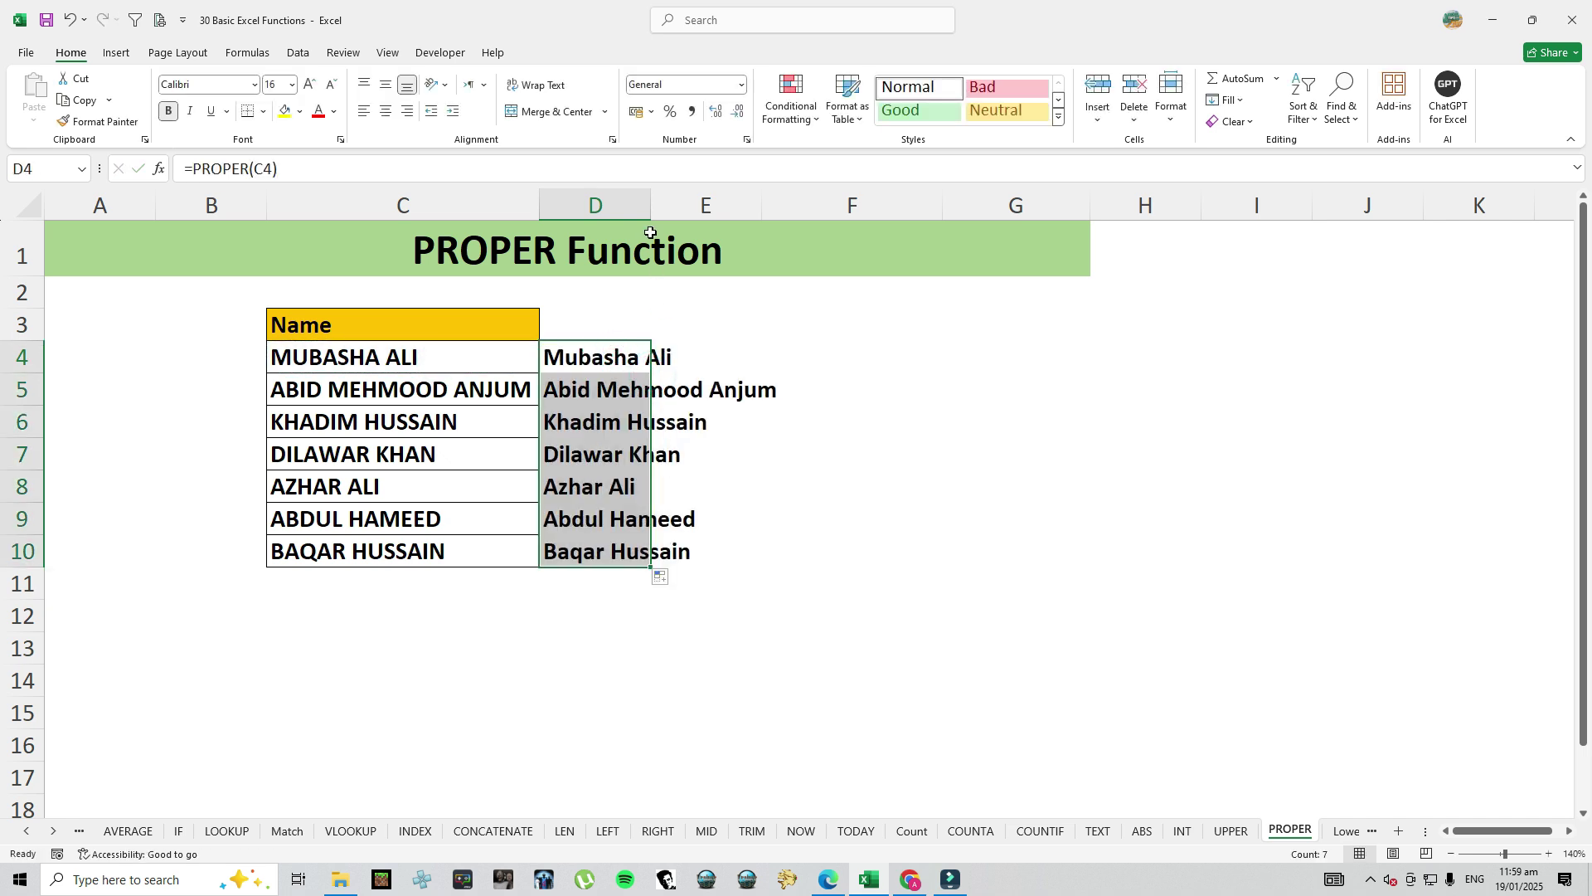
{"action": "double_click", "coordinate": [651, 206]}
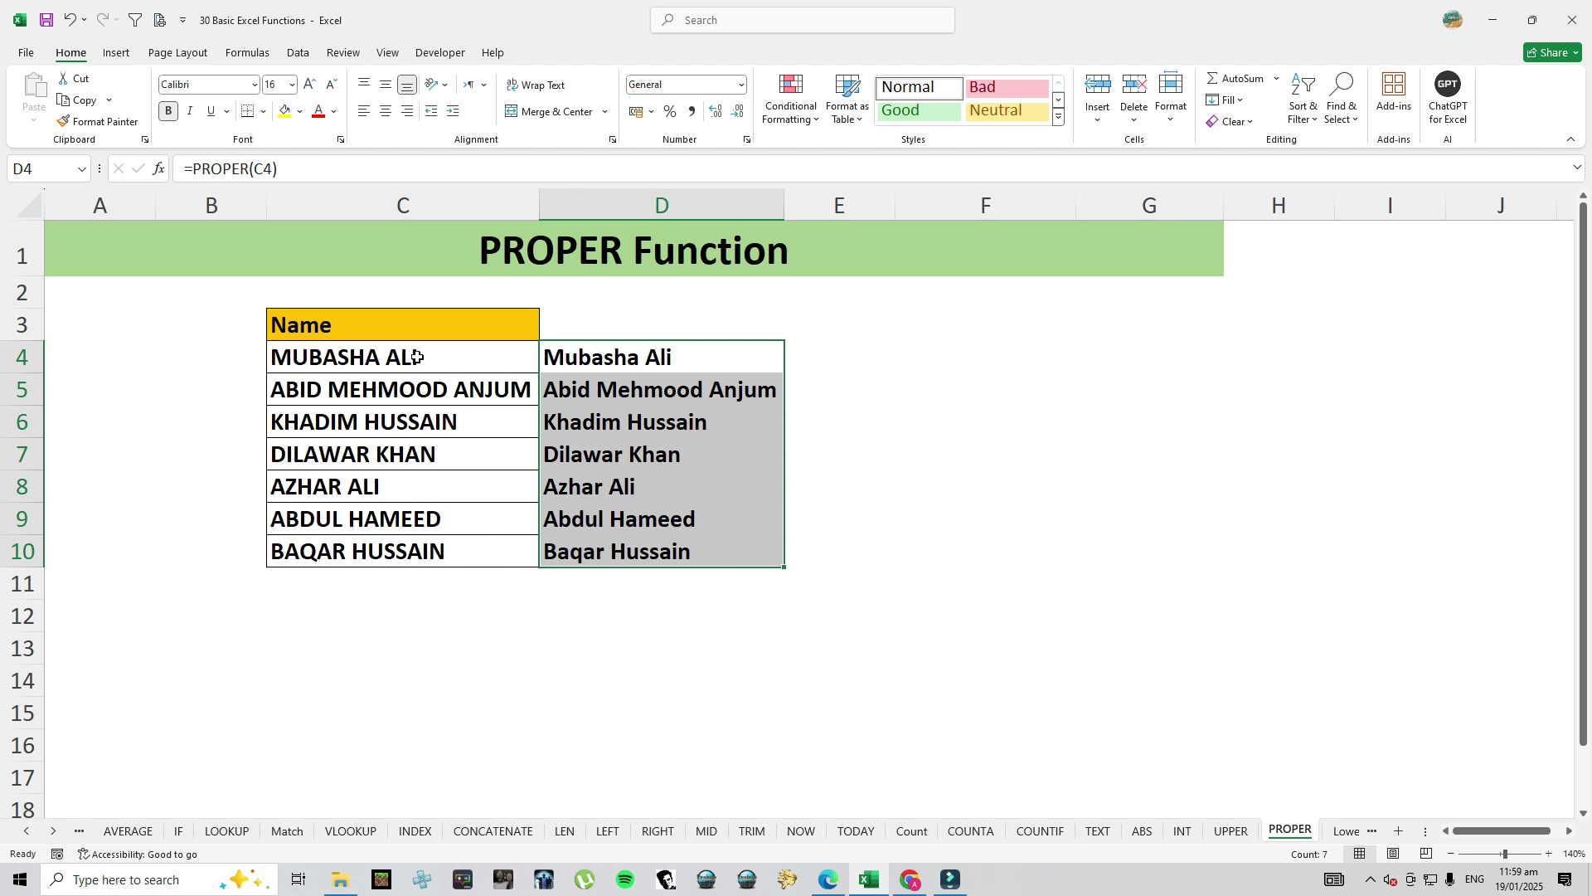
On the Lower sheet, enter =LOWER(C4) in D4 to convert the first name to lowercase
{"action": "left_click", "coordinate": [1346, 831]}
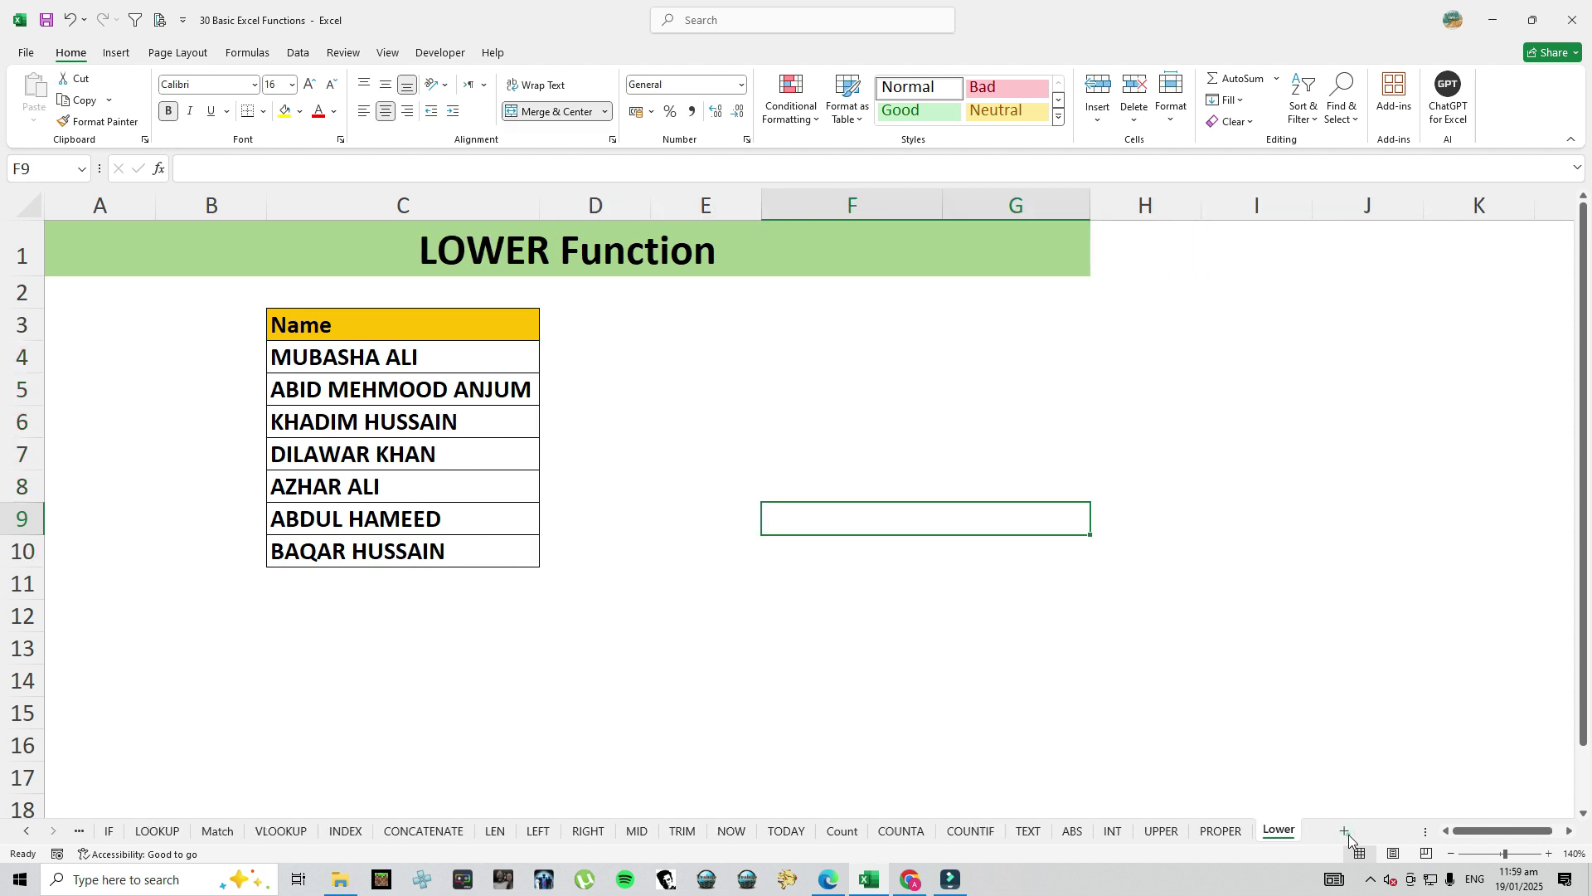
{"action": "left_click", "coordinate": [599, 360]}
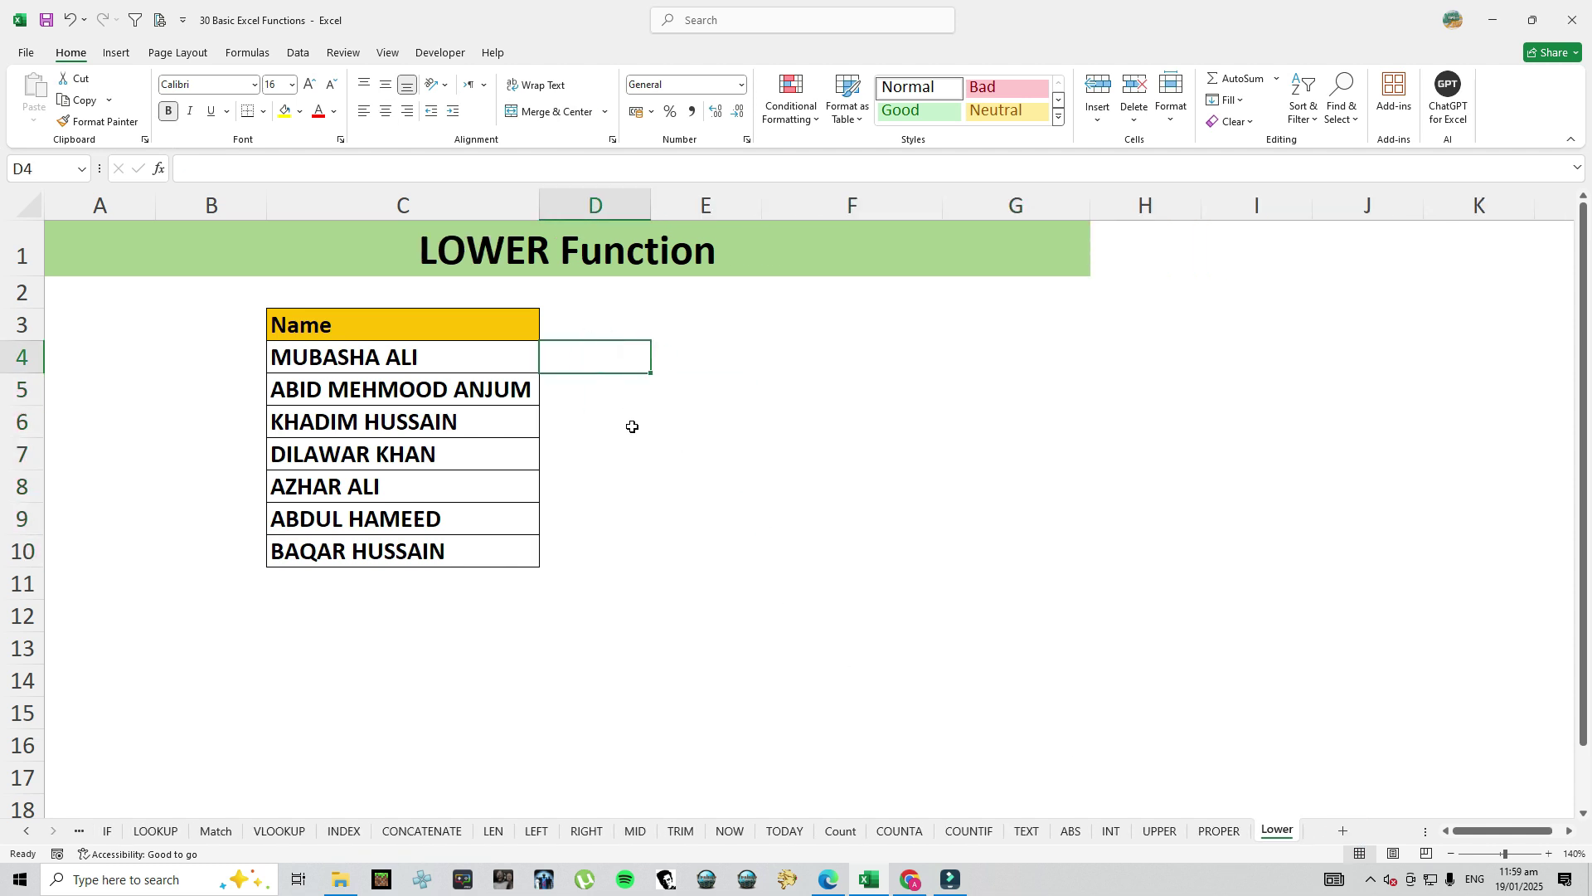
{"action": "type", "text": "=lo"}
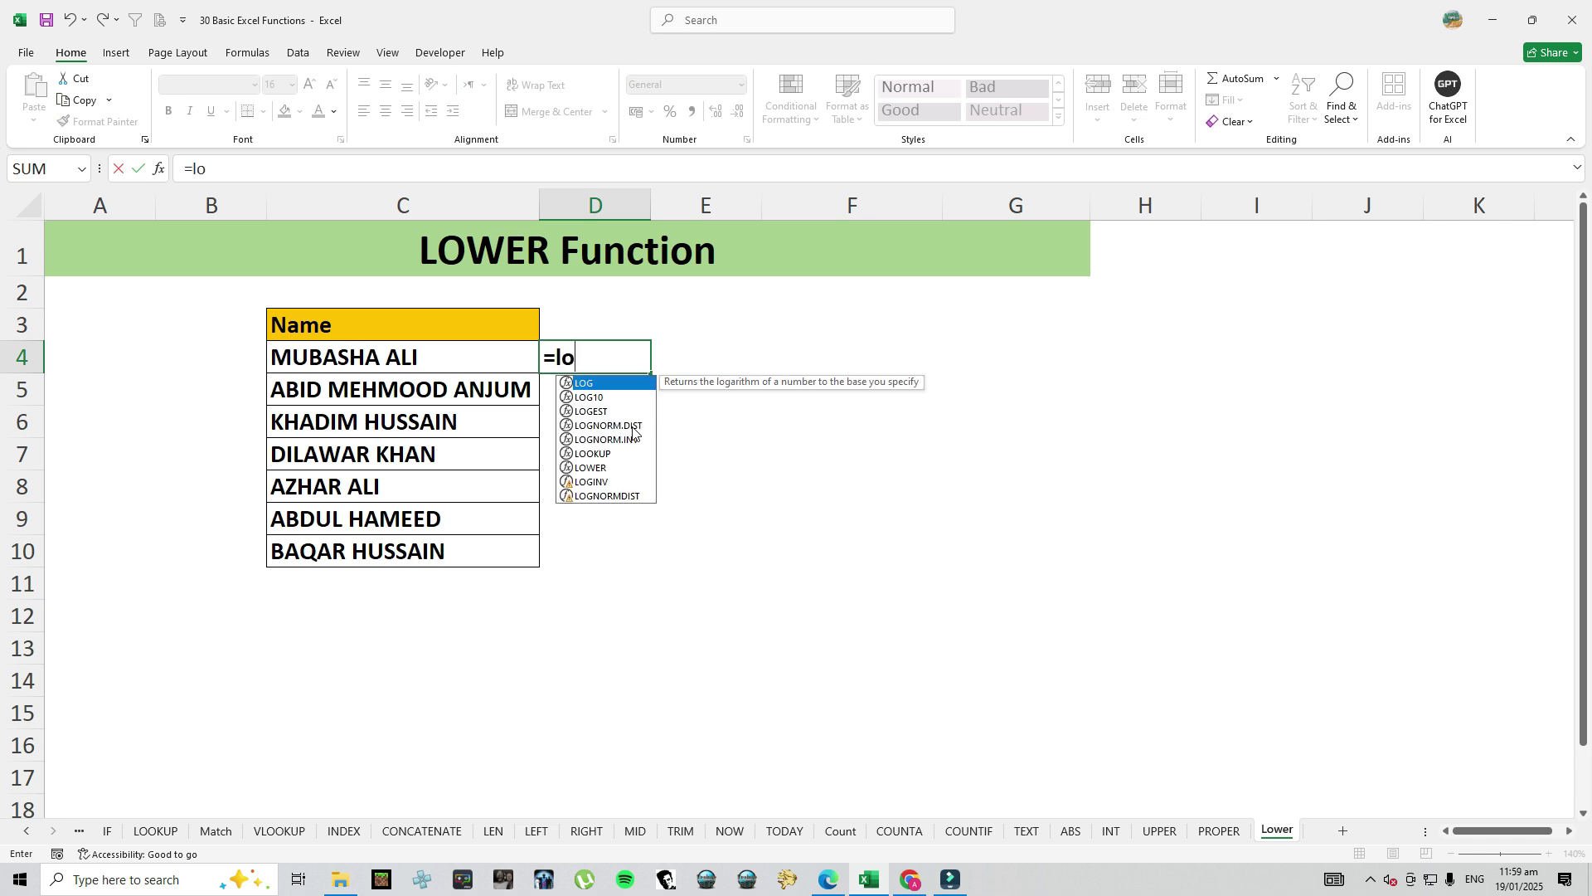
{"action": "type", "text": "w"}
{"action": "key", "text": "Tab"}
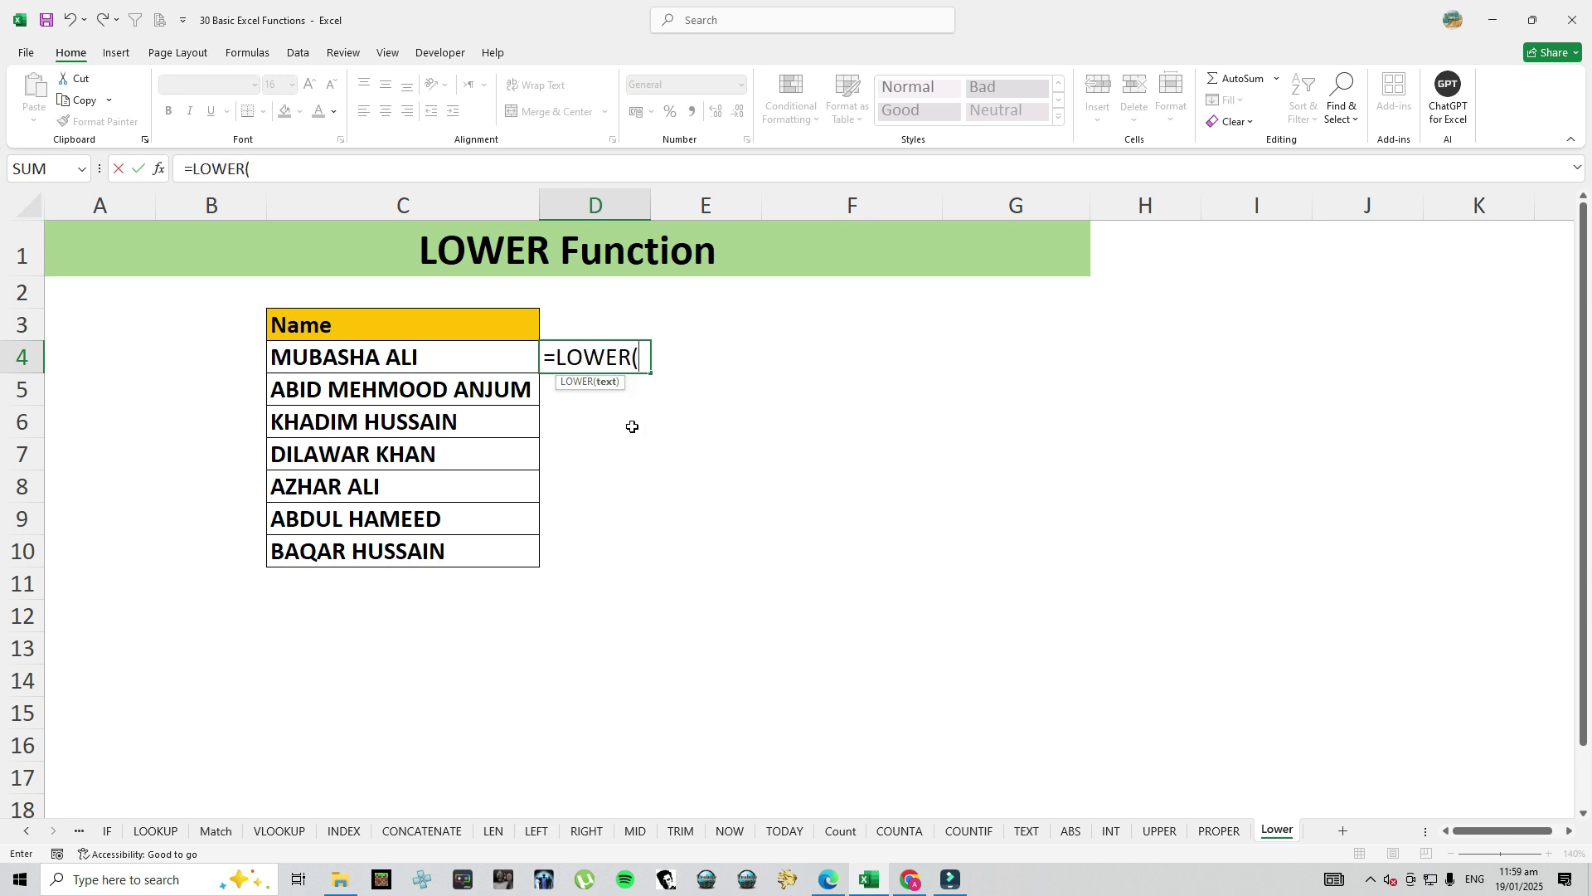
{"action": "left_click", "coordinate": [348, 352]}
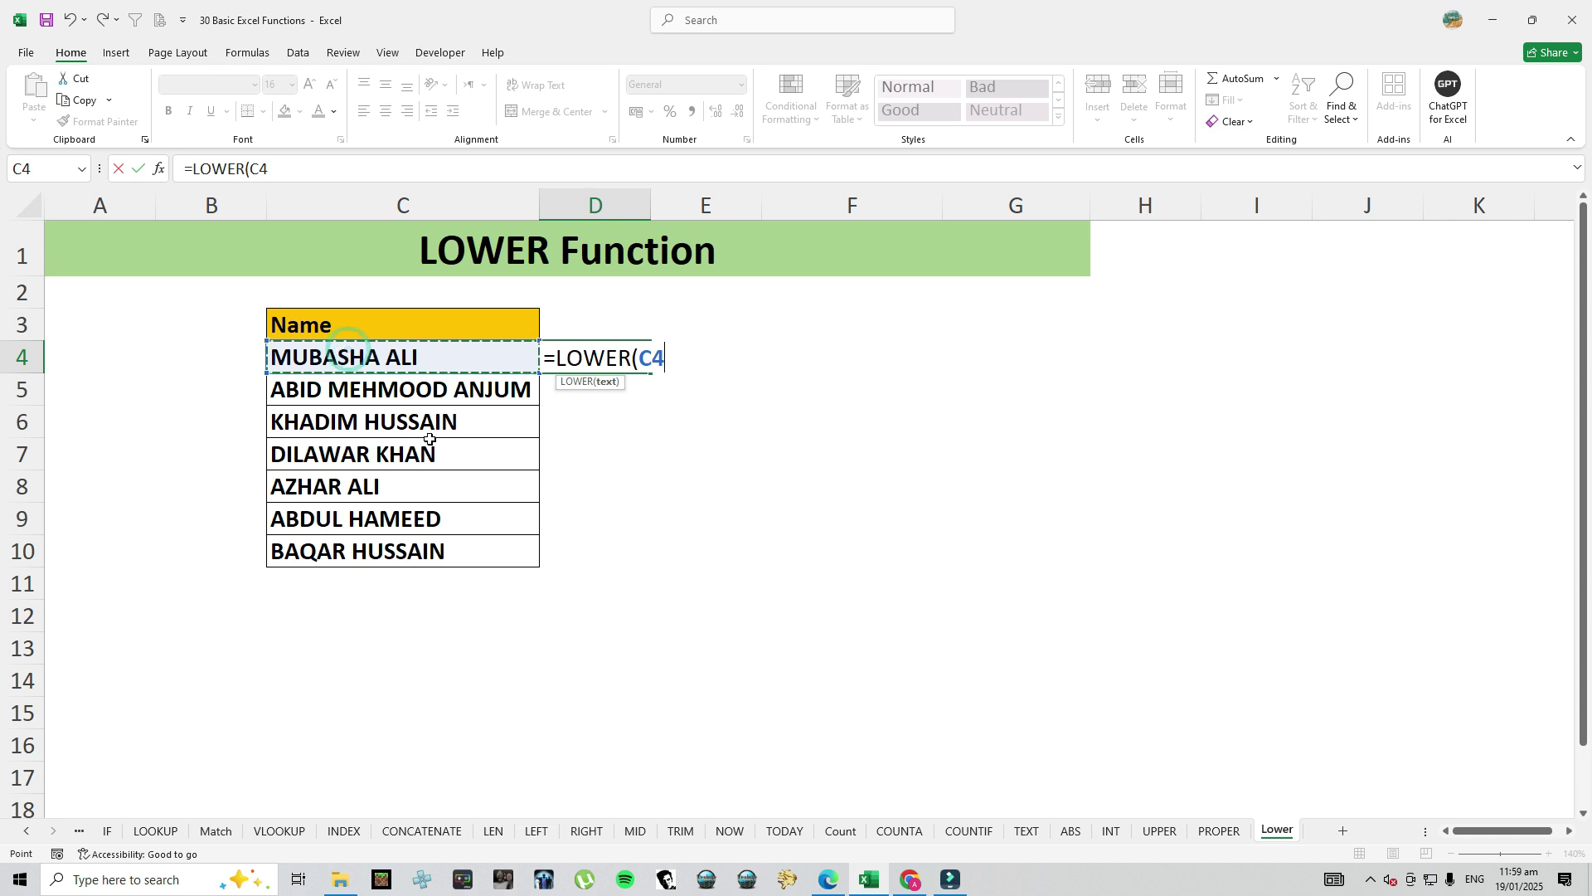
{"action": "key", "text": "Return"}
Fill the LOWER formula down to D10 and autofit the width of column D
{"action": "left_click", "coordinate": [611, 357]}
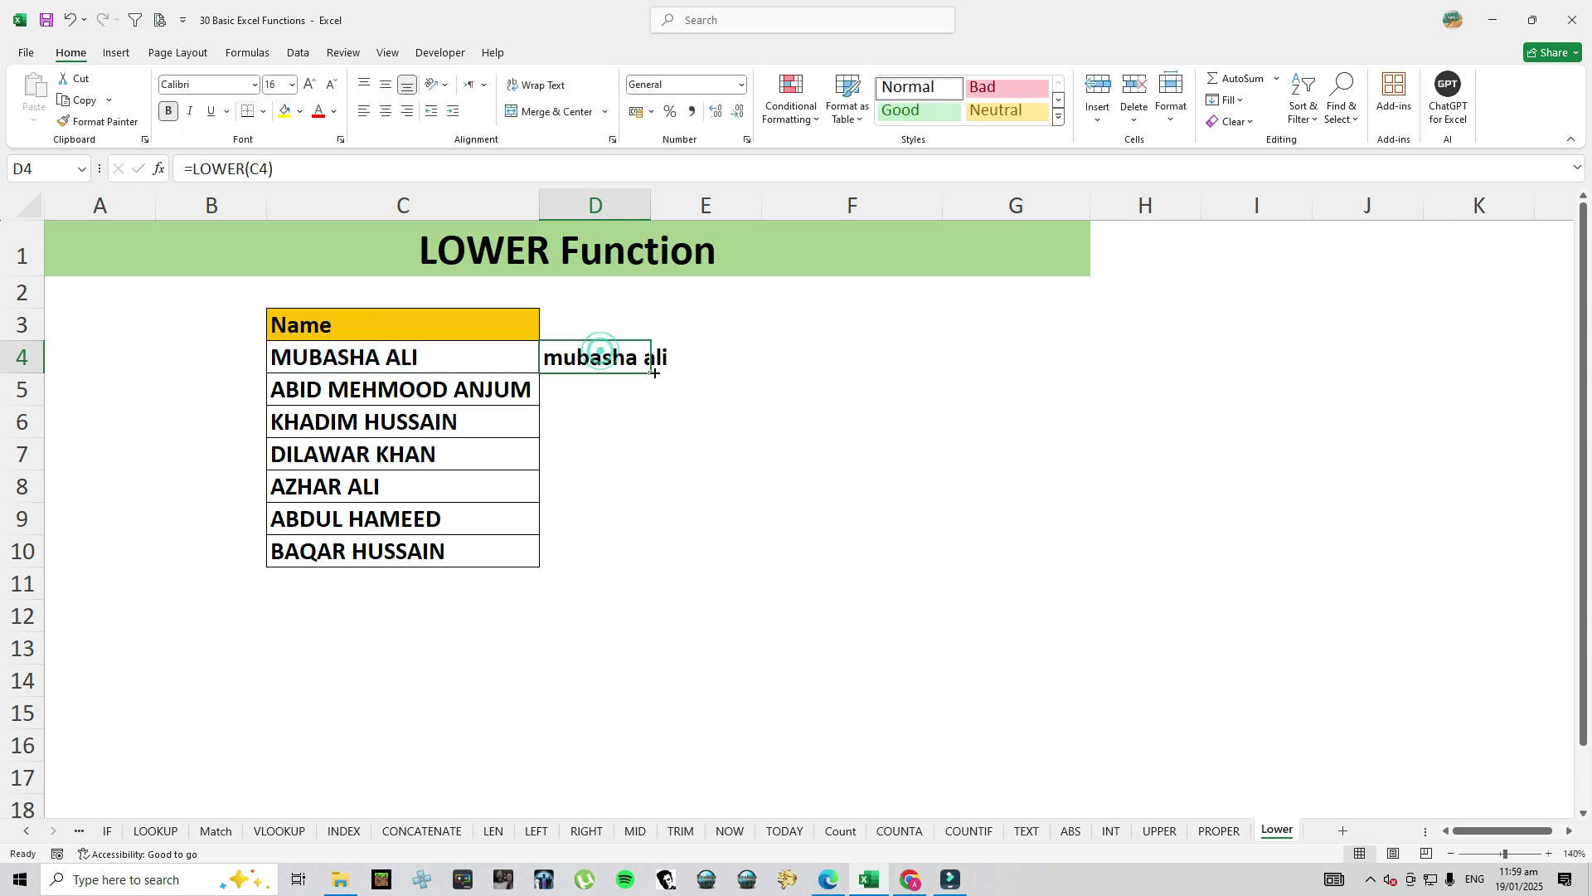
{"action": "double_click", "coordinate": [650, 373]}
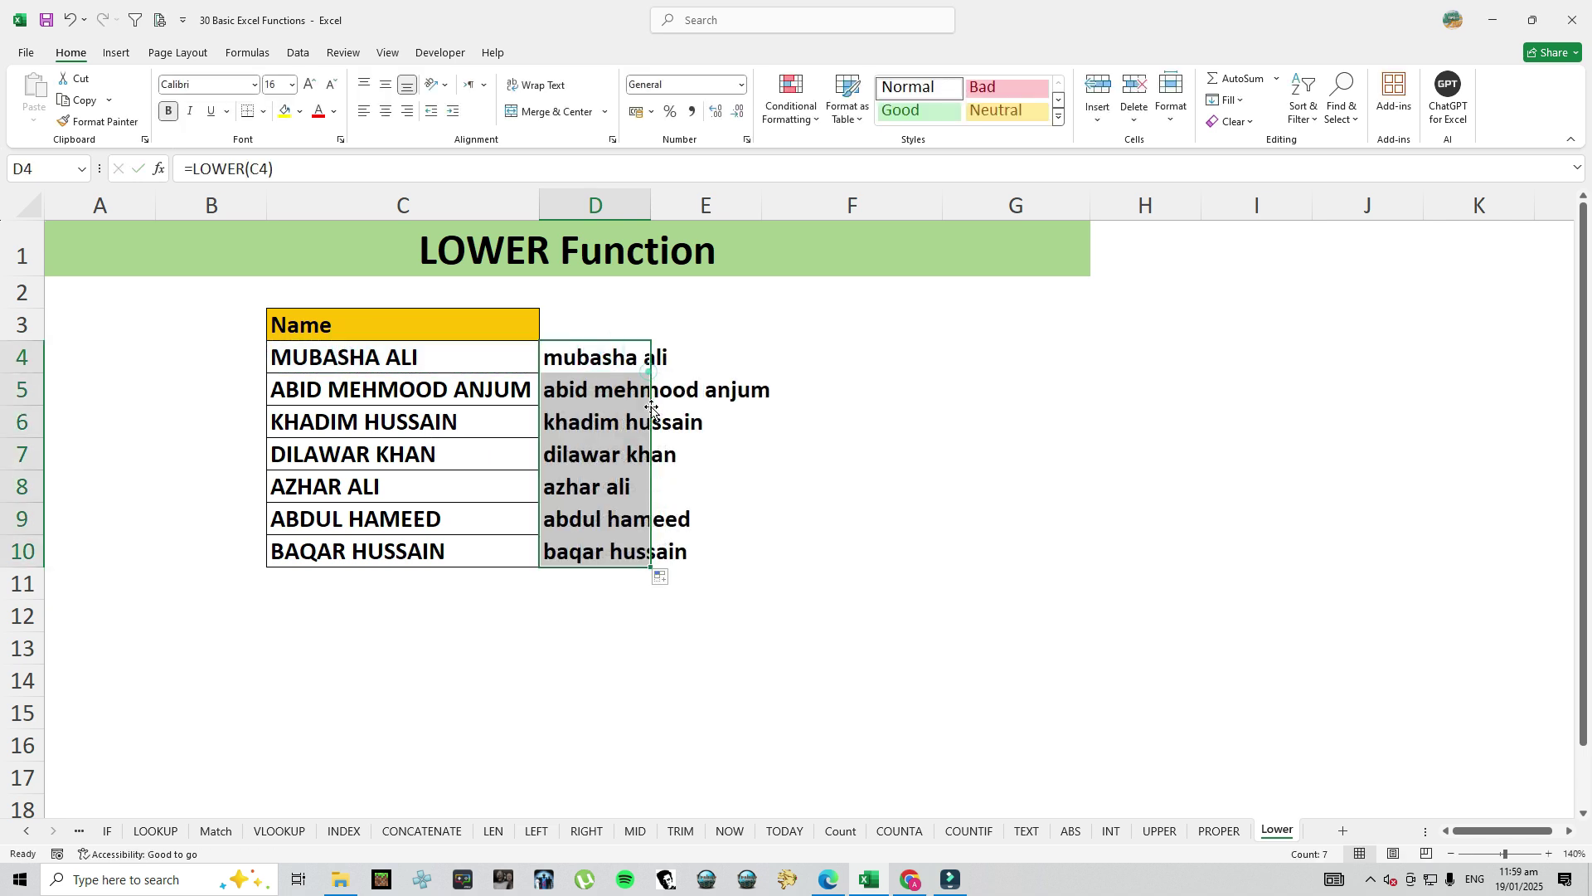
{"action": "double_click", "coordinate": [652, 206]}
{"action": "left_click", "coordinate": [639, 441]}
Copy the lowercase results in D4:D10 and paste them as values over the original names starting at C4
{"action": "left_click", "coordinate": [627, 358]}
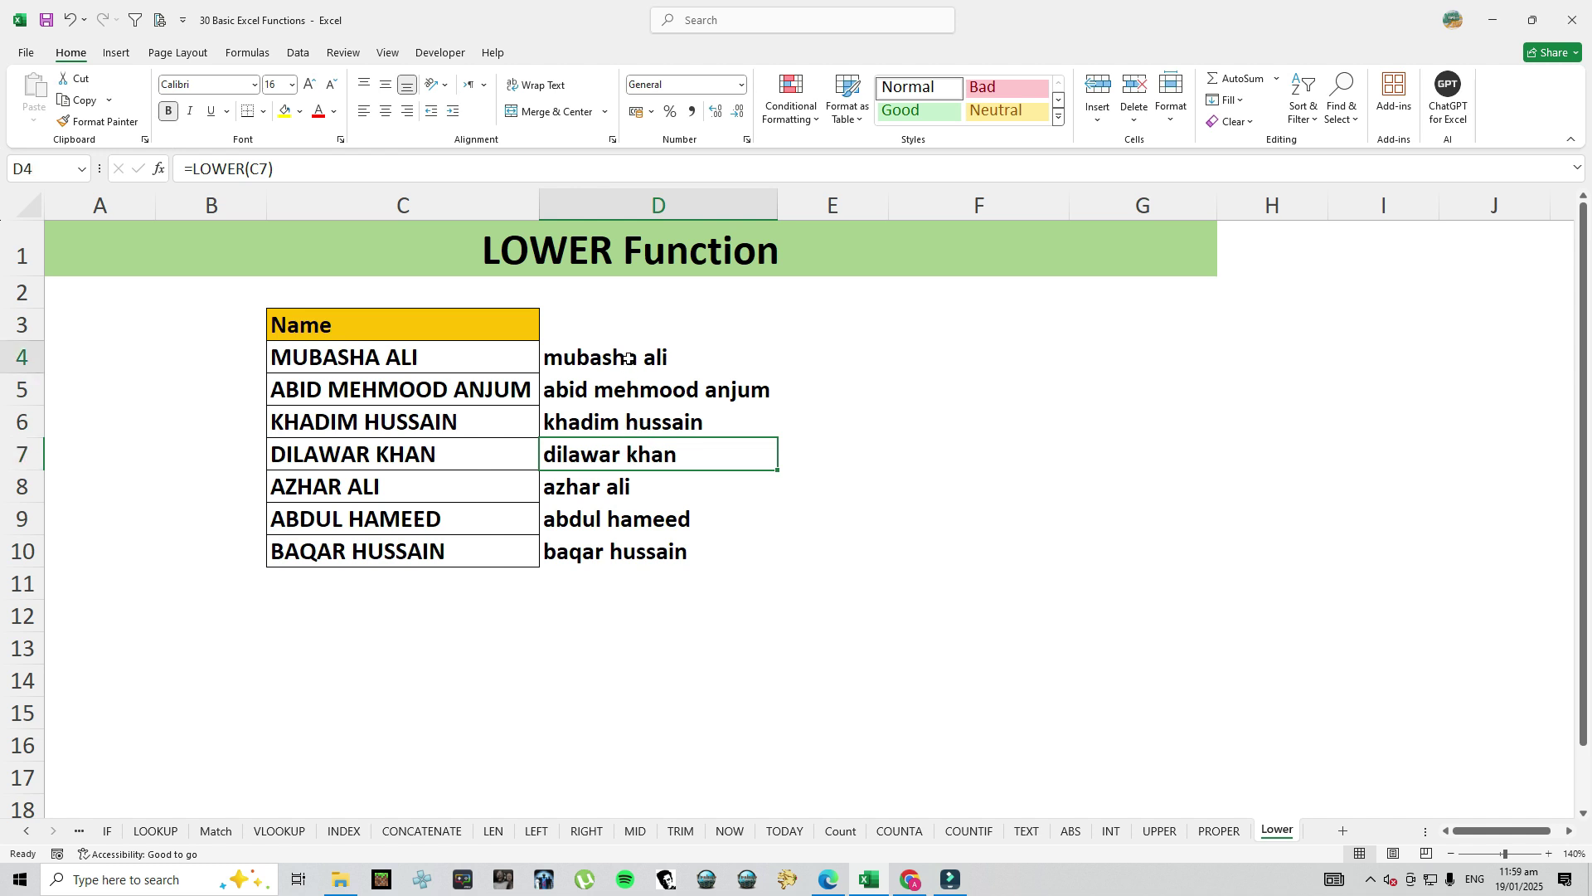
{"action": "left_click_drag", "start_coordinate": [601, 360], "coordinate": [628, 531]}
{"action": "key", "text": "ctrl+c"}
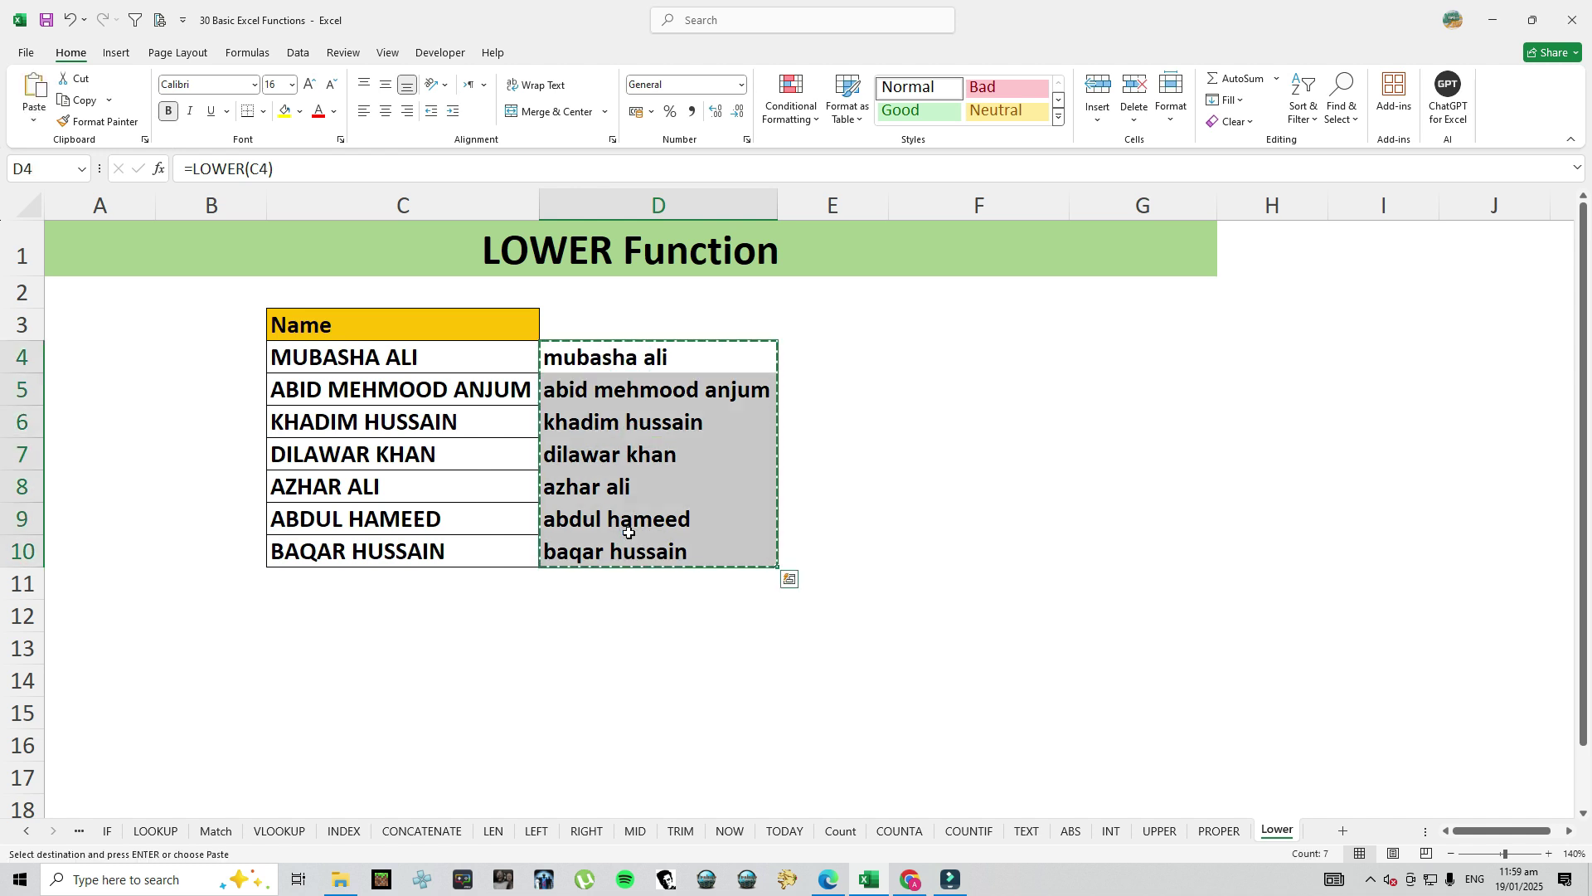
{"action": "right_click", "coordinate": [386, 347]}
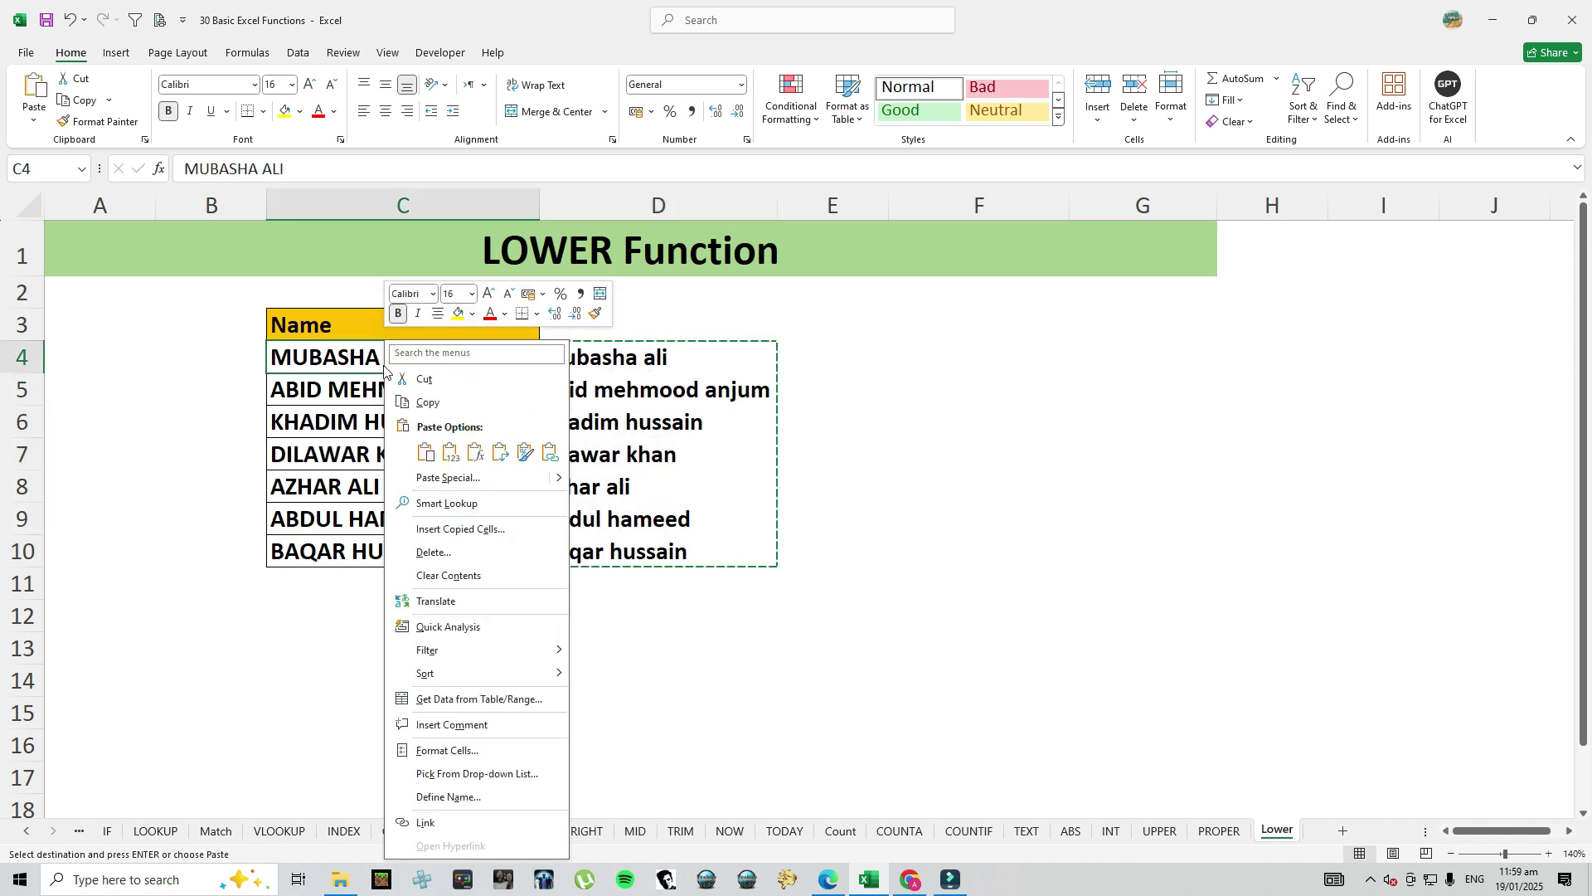
{"action": "left_click", "coordinate": [454, 452]}
Clear the helper formulas in D4:D10 and return to cell A1
{"action": "left_click_drag", "start_coordinate": [618, 359], "coordinate": [620, 548]}
{"action": "key", "text": "Delete"}
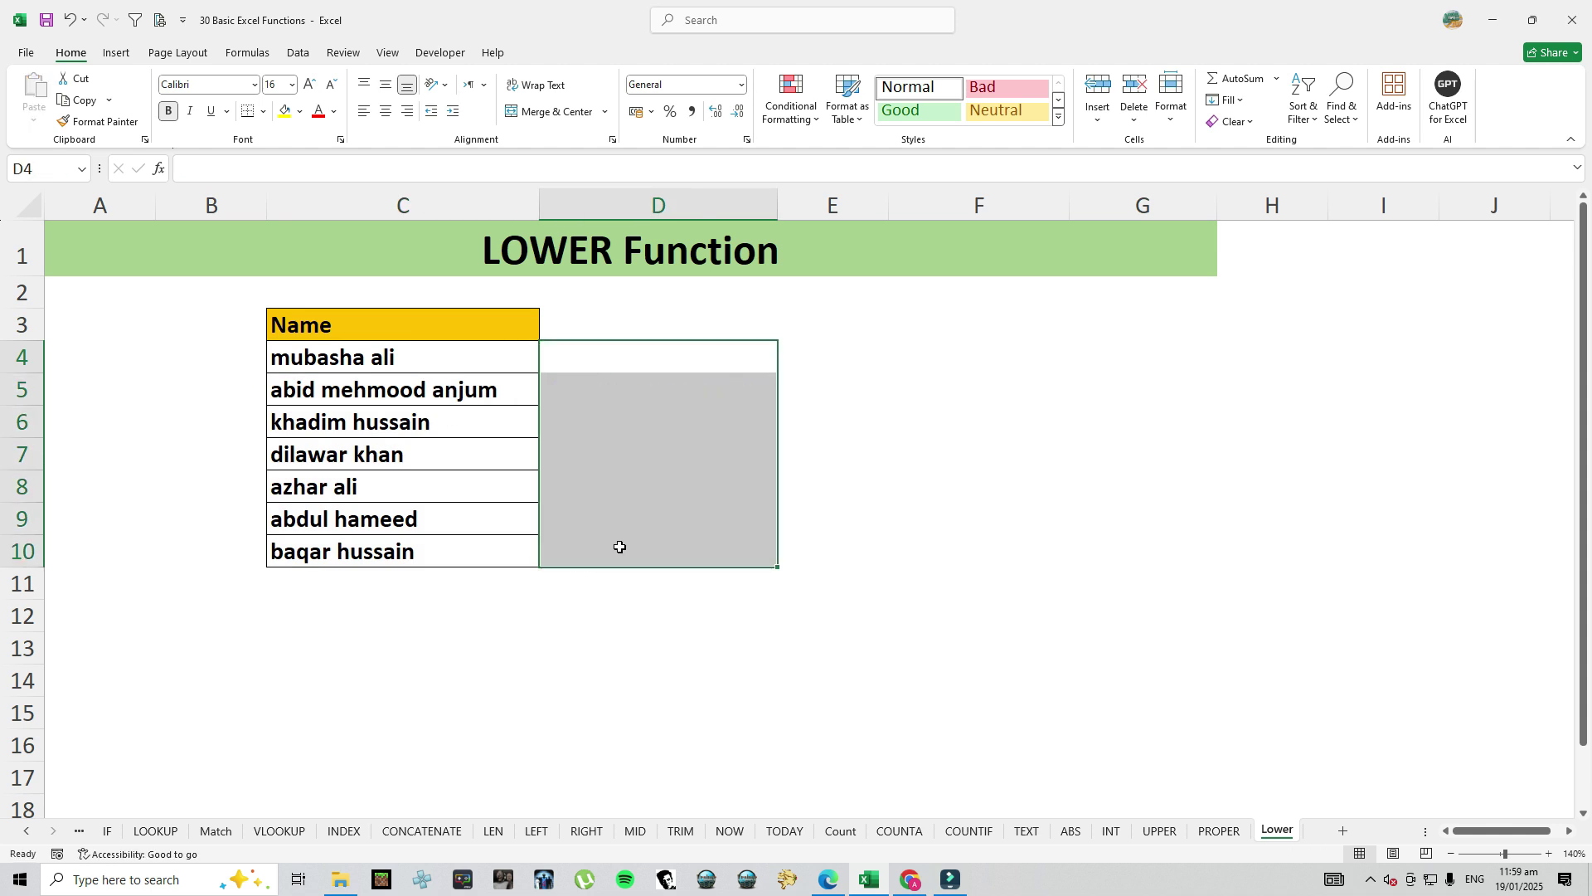
{"action": "left_click", "coordinate": [692, 455]}
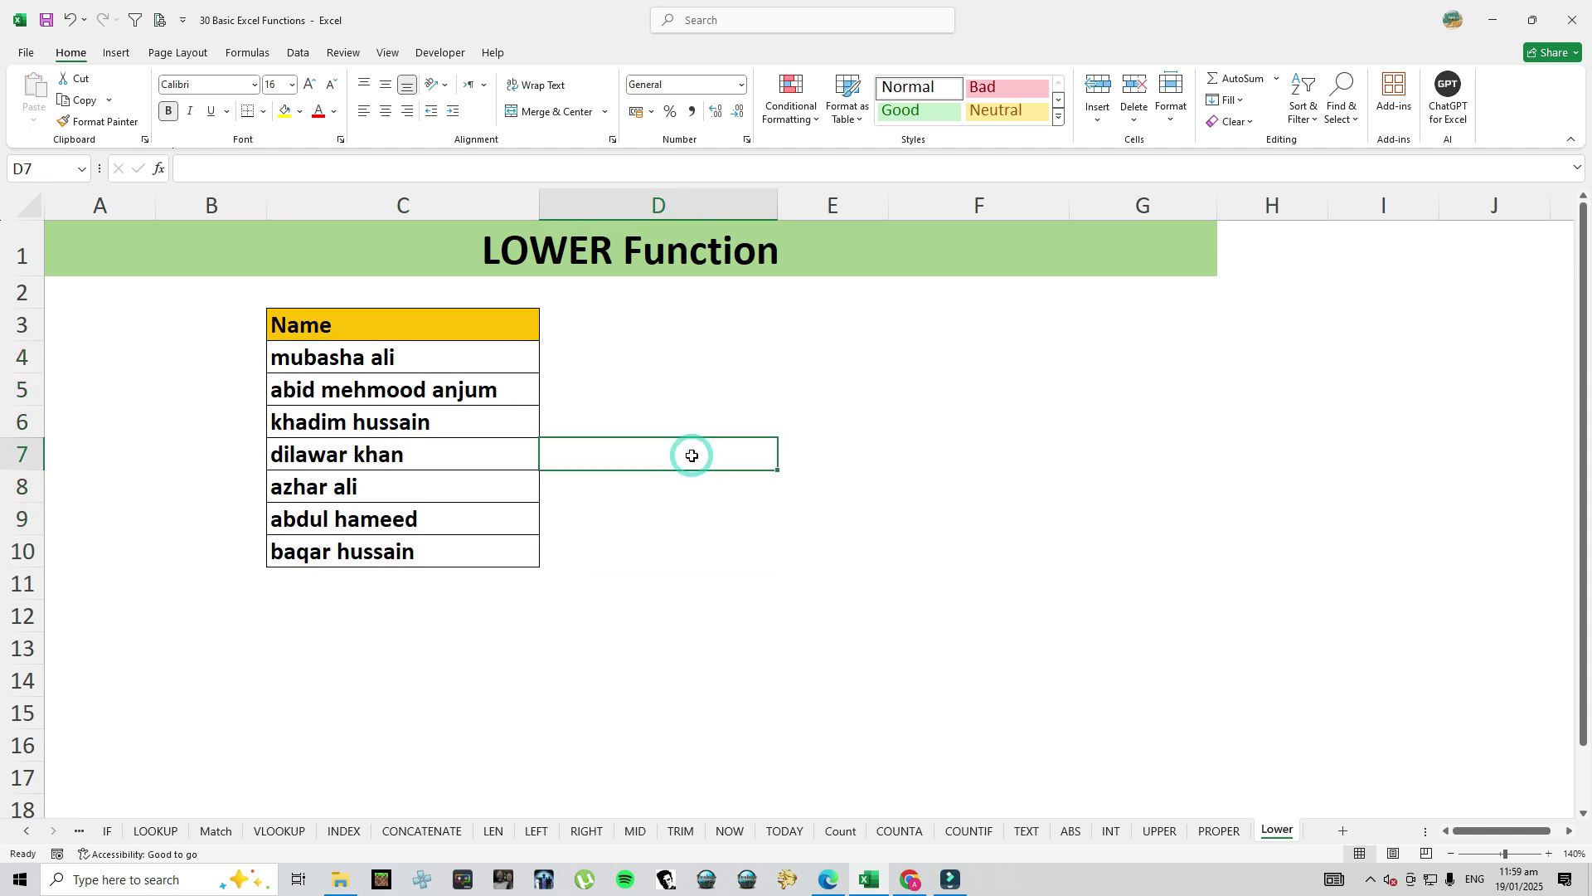
{"action": "left_click", "coordinate": [771, 343]}
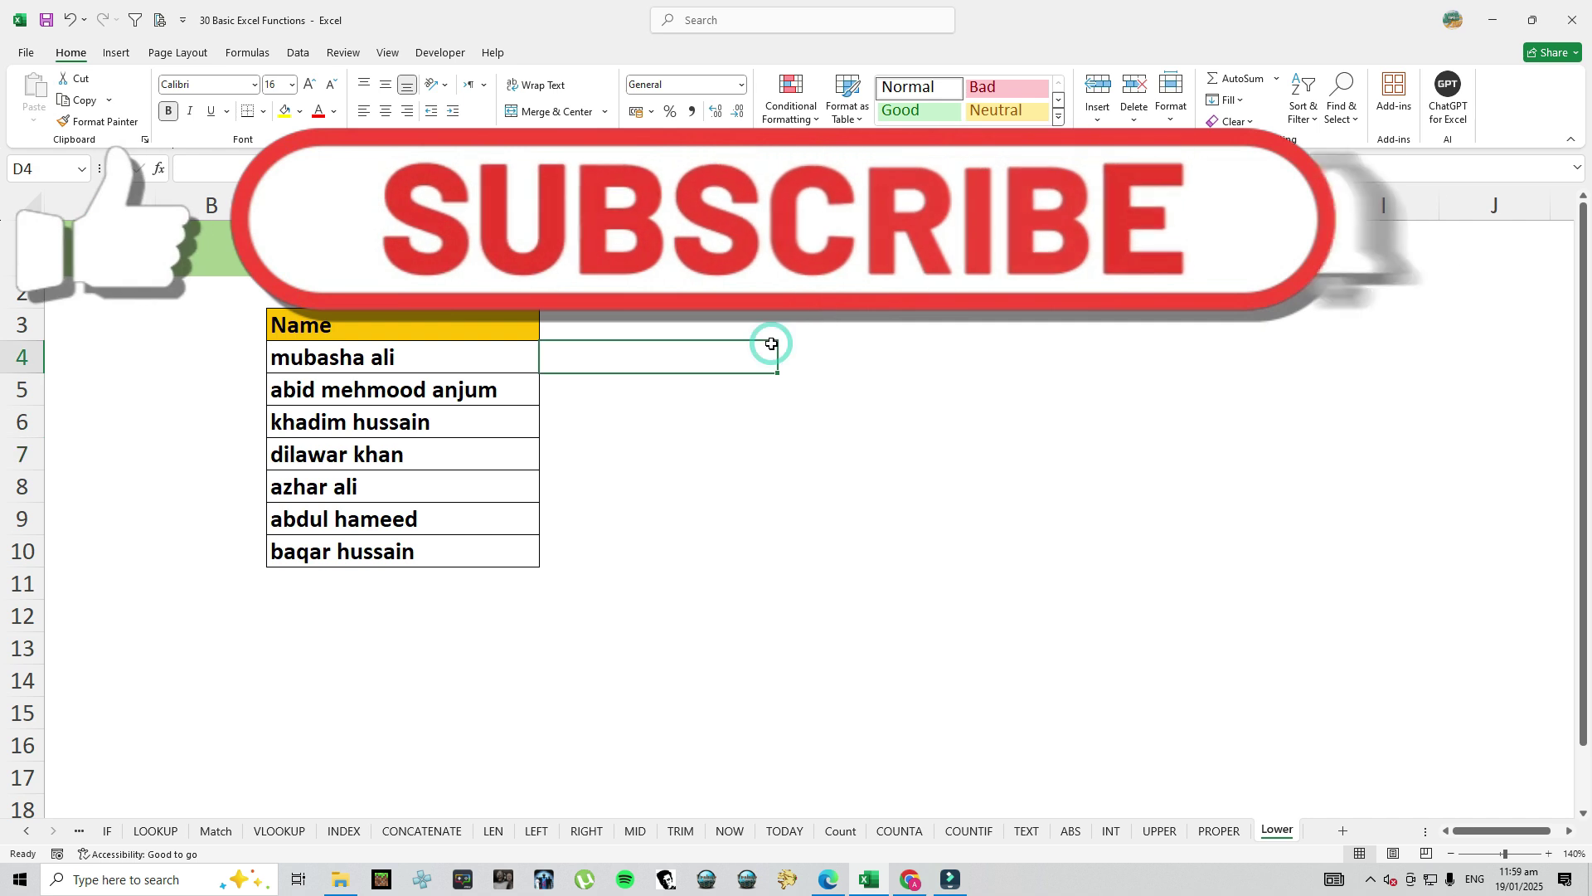
{"action": "key", "text": "ctrl+Home"}
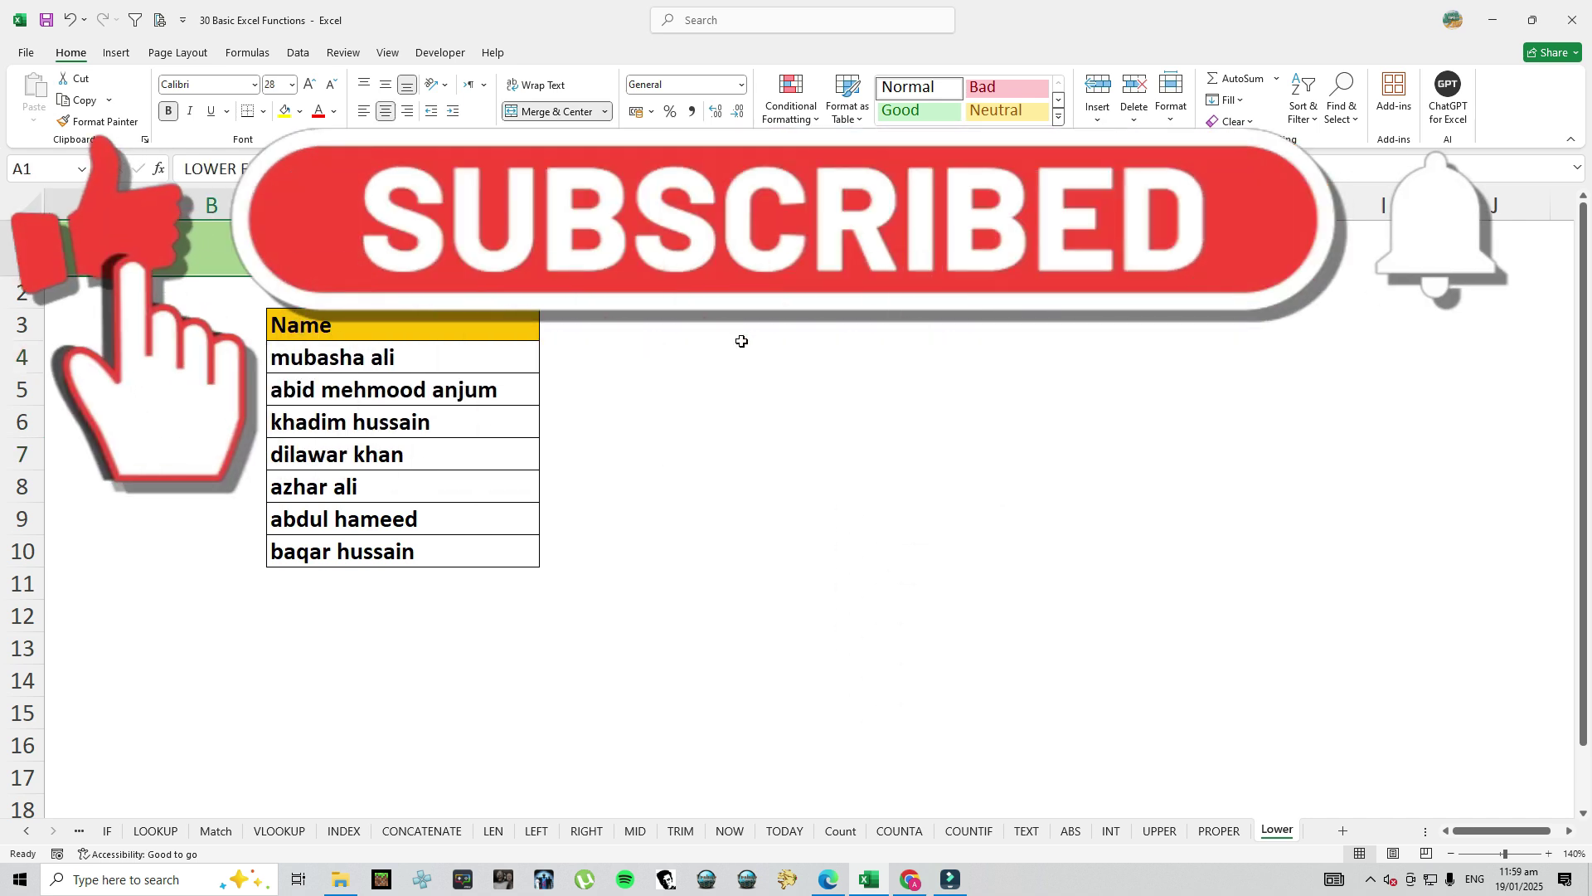